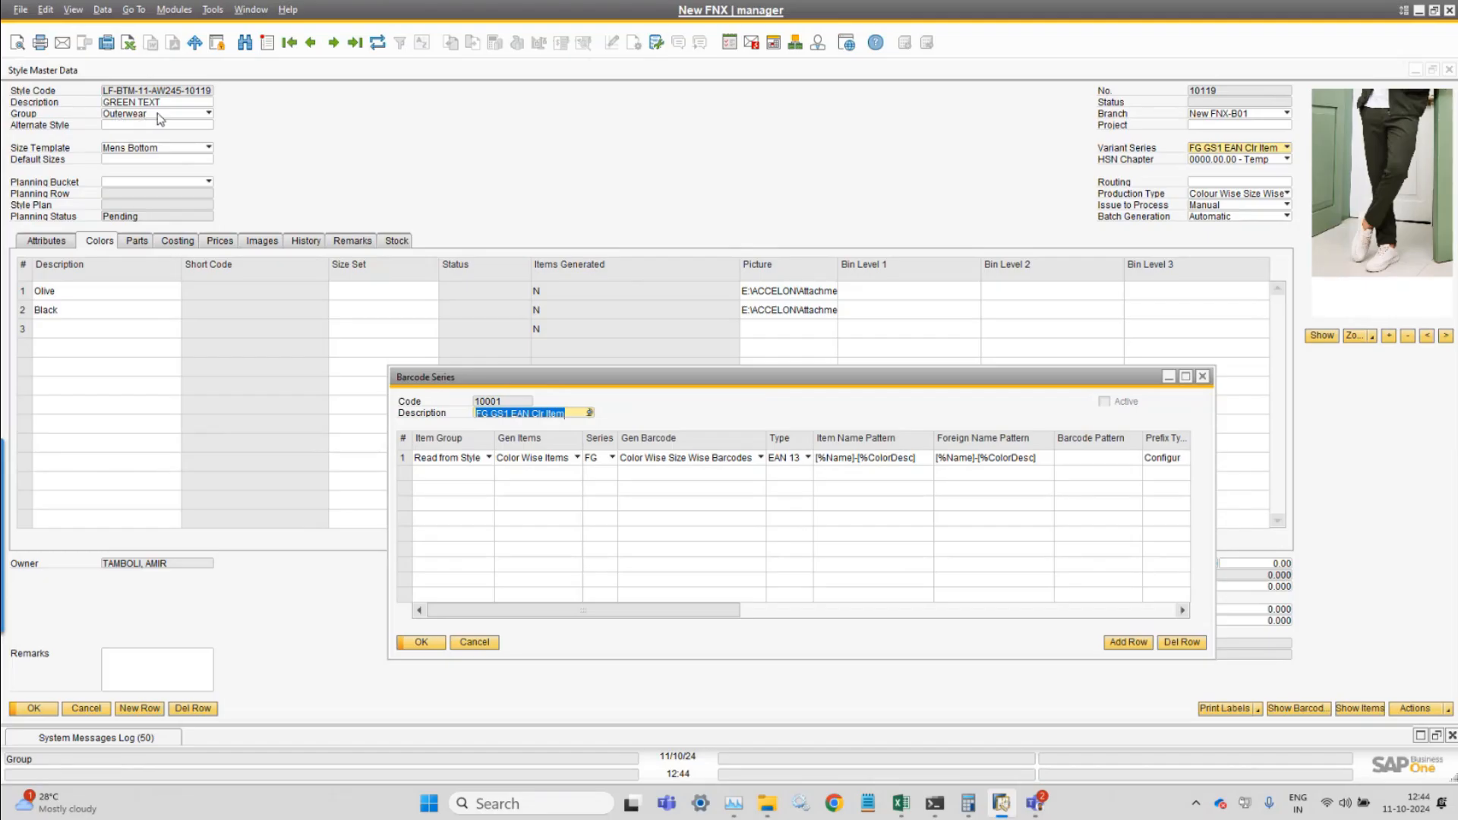
- Close the Barcode Series window and set the style's action to Generate Items
click(559, 466)
click(559, 465)
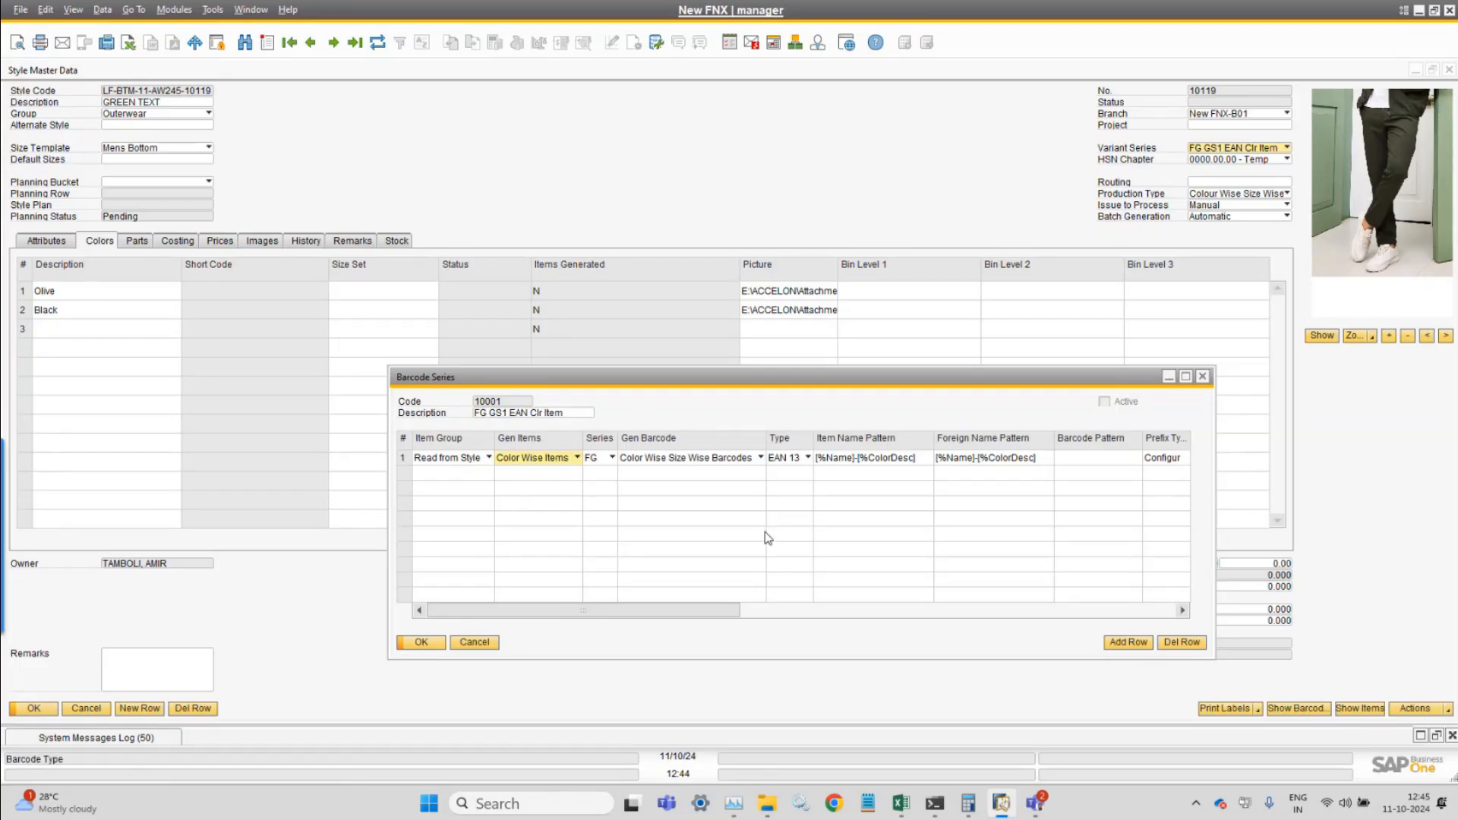
click(1448, 709)
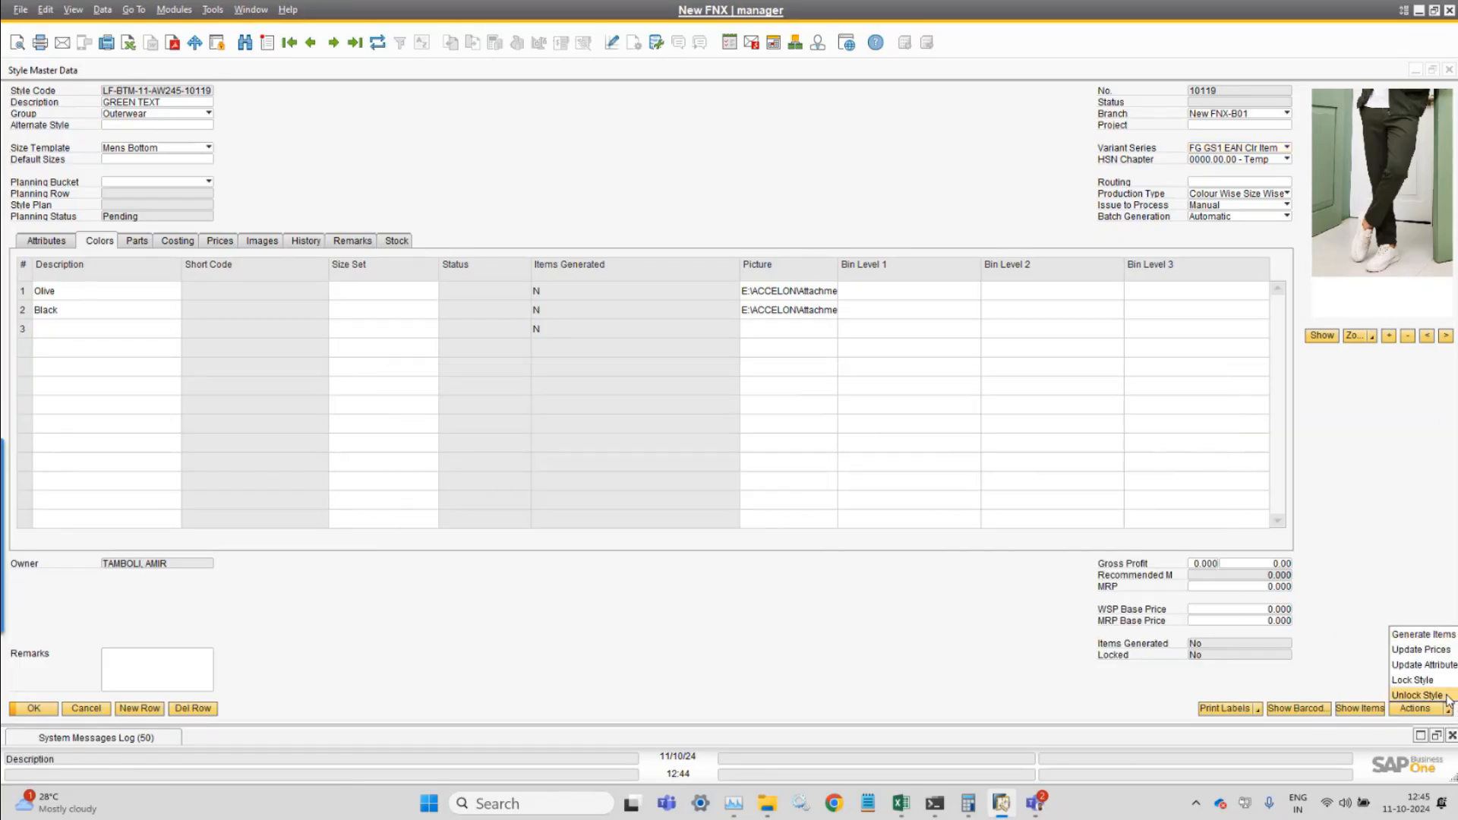
click(1426, 645)
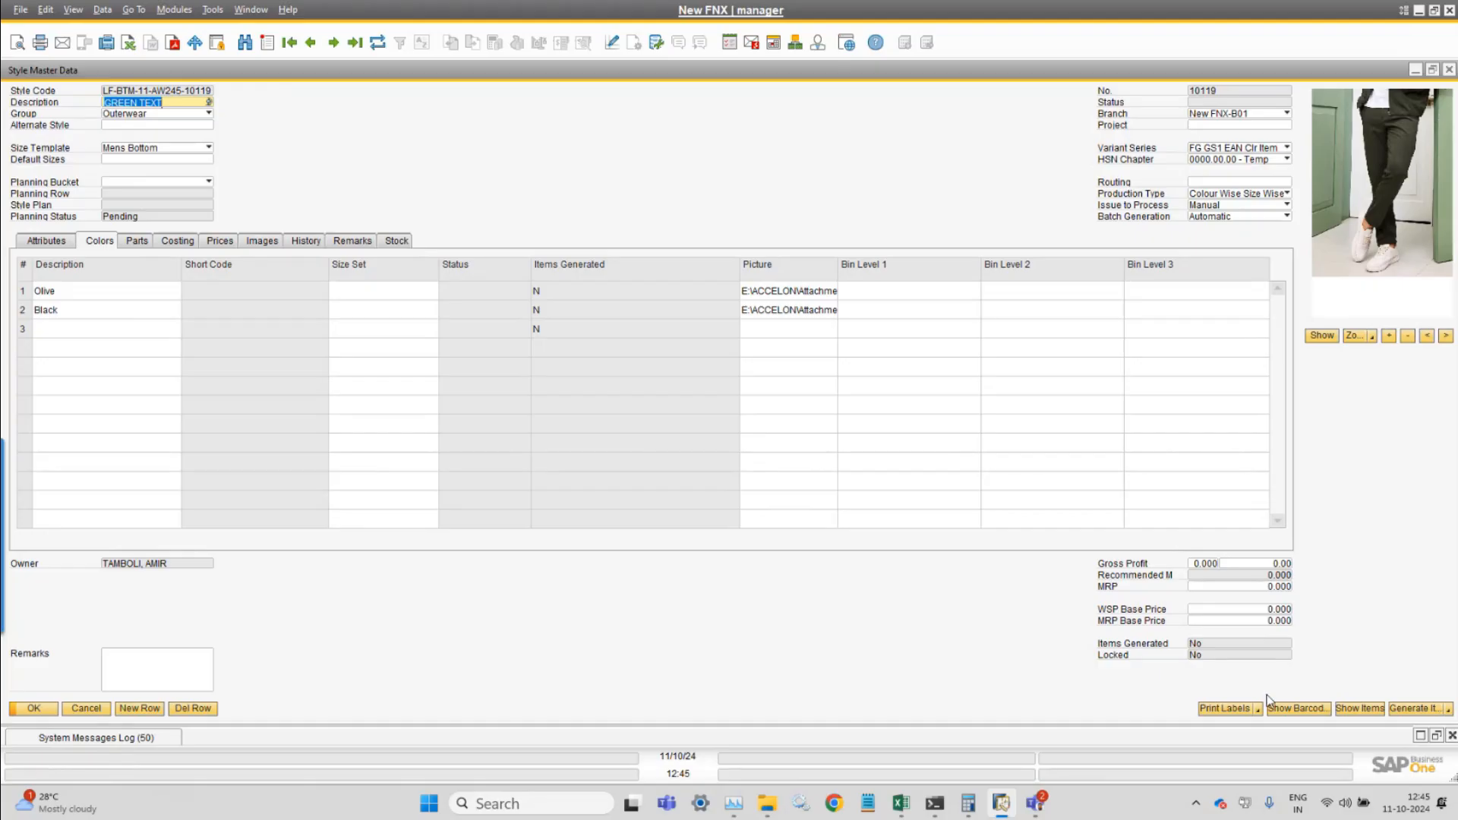
click(1449, 711)
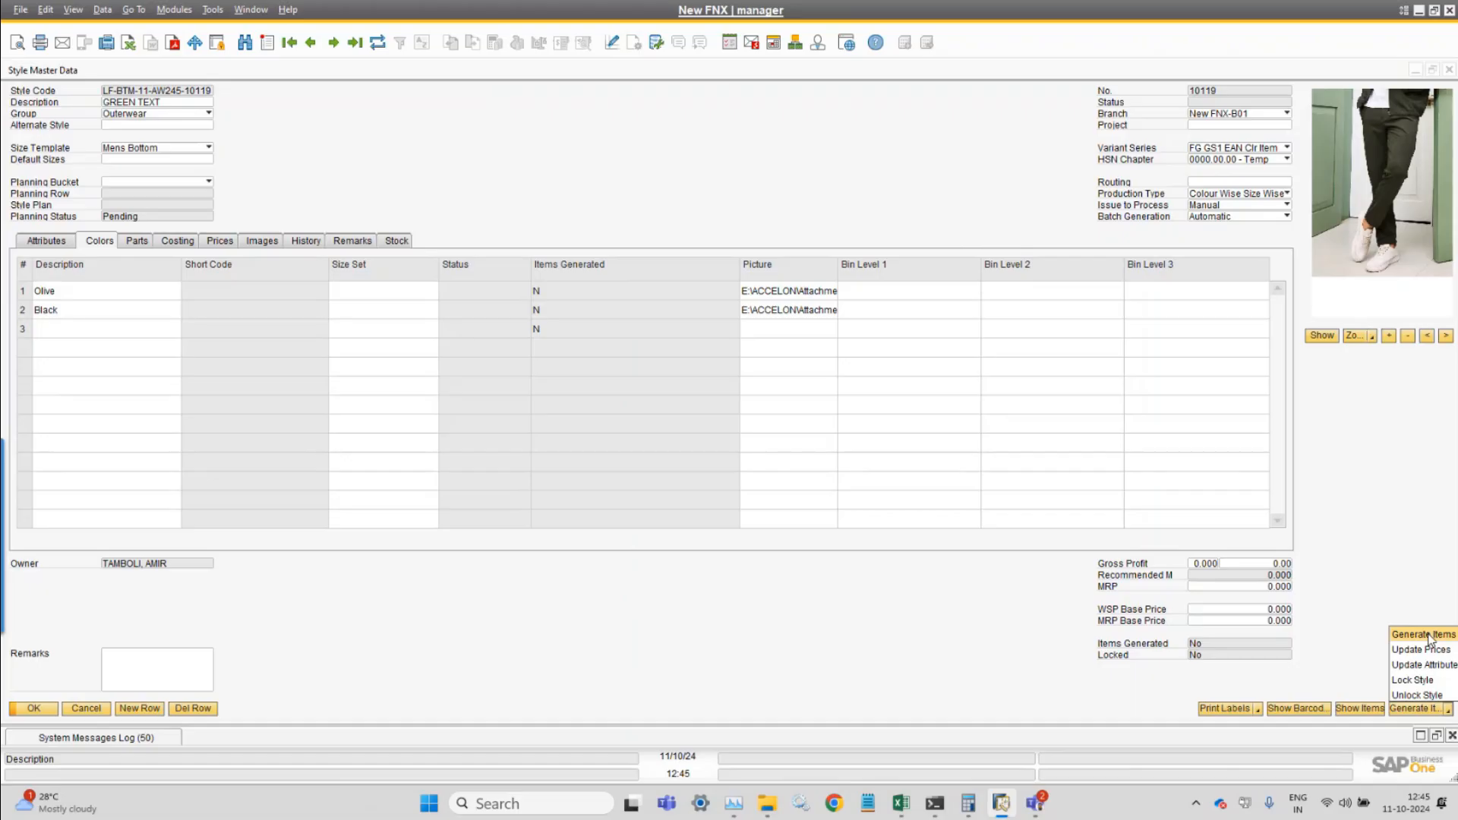
click(1428, 635)
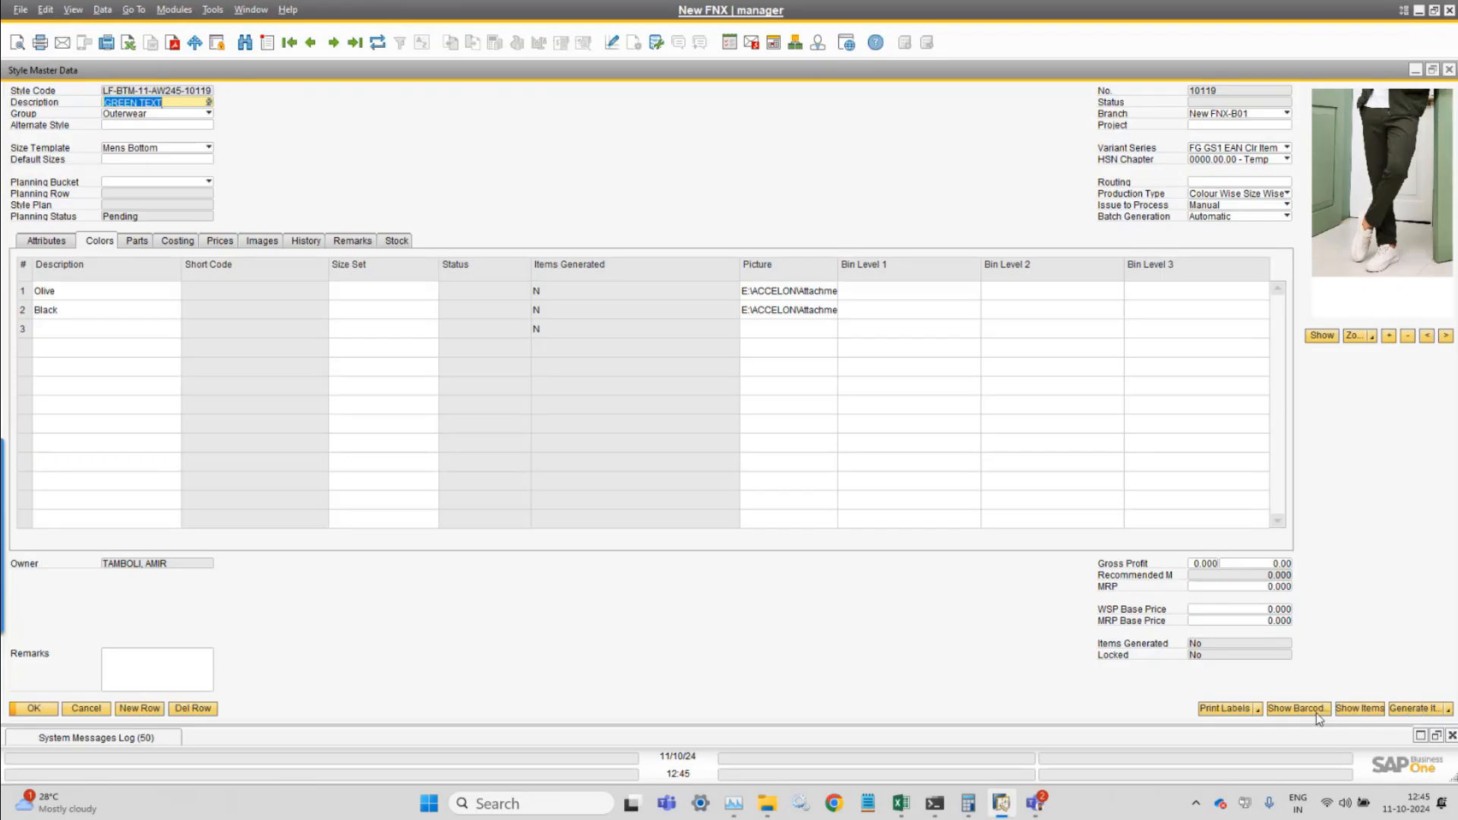
- Check the barcodes list and the items list of the style, closing each one
click(1295, 712)
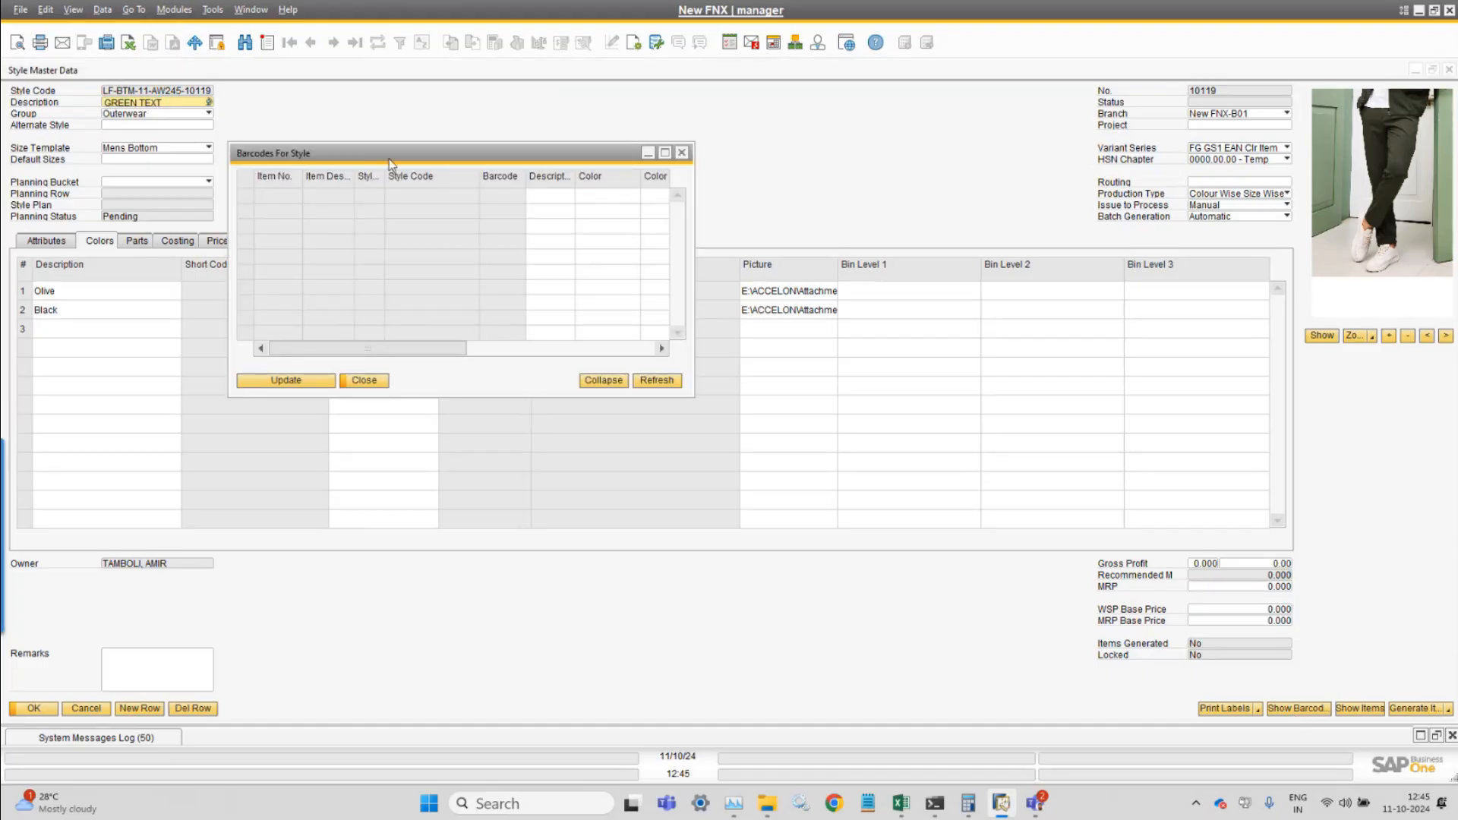
click(365, 380)
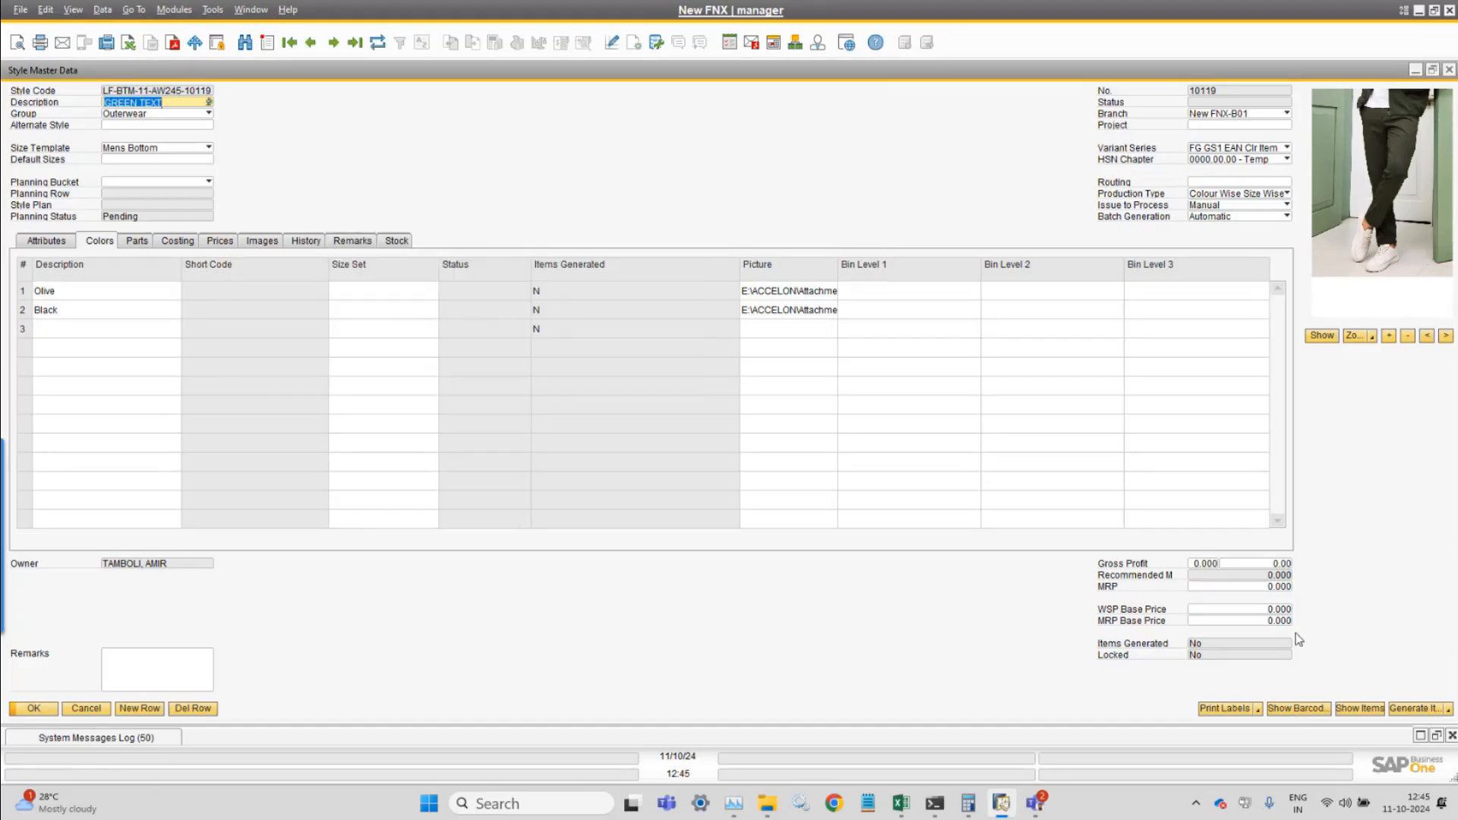
click(1361, 709)
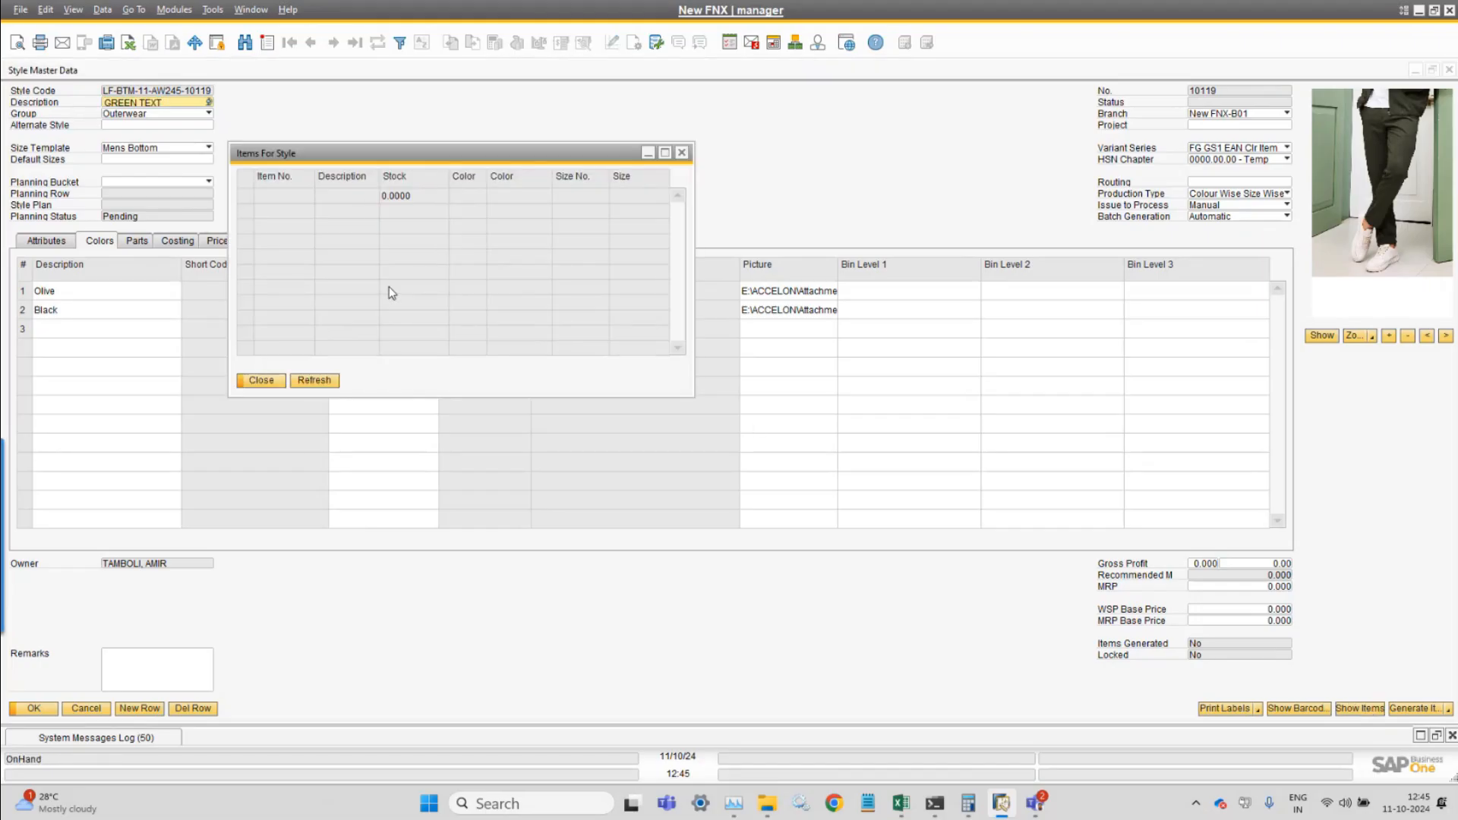
click(263, 381)
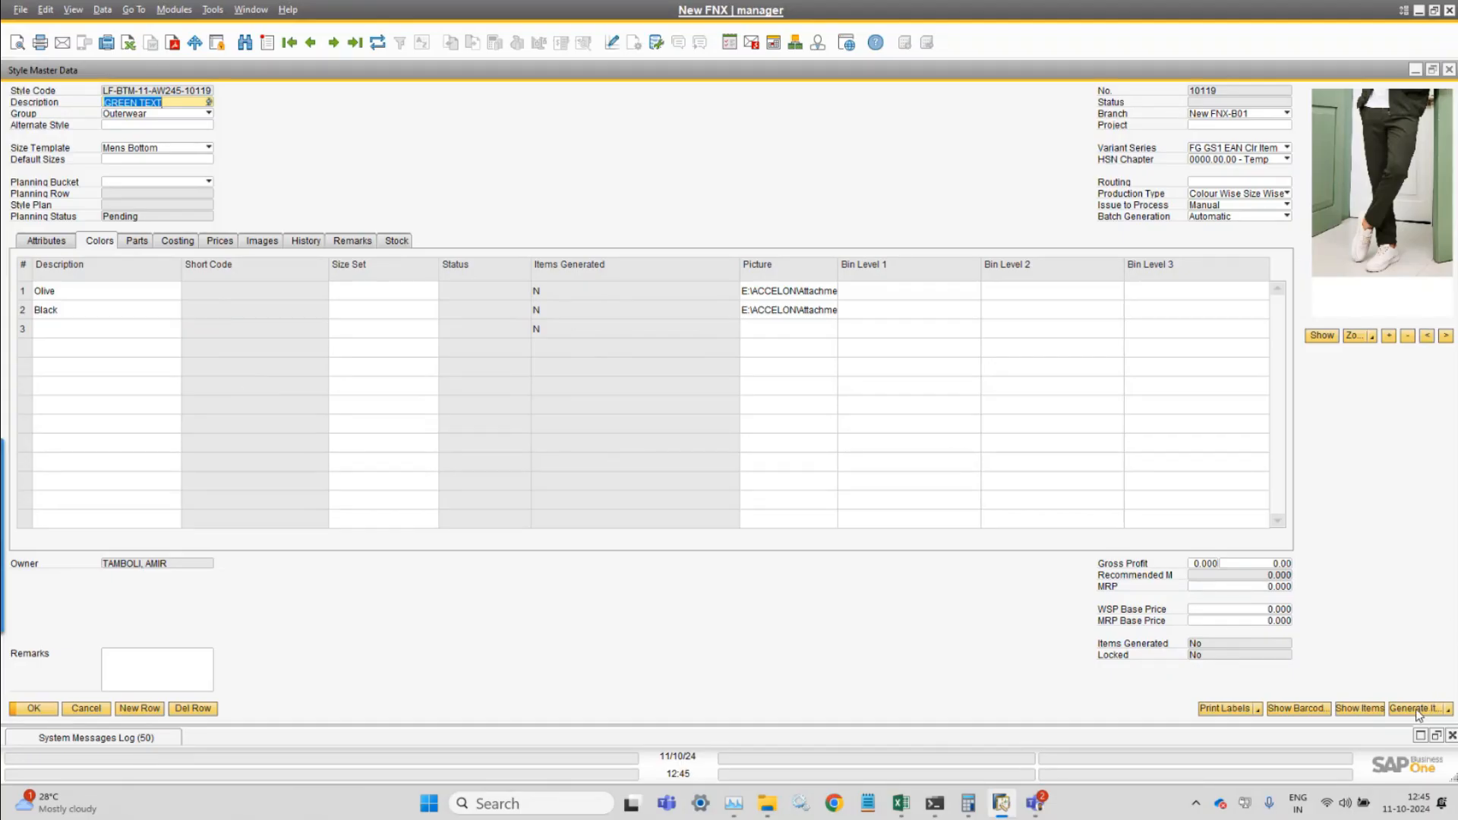
click(1218, 611)
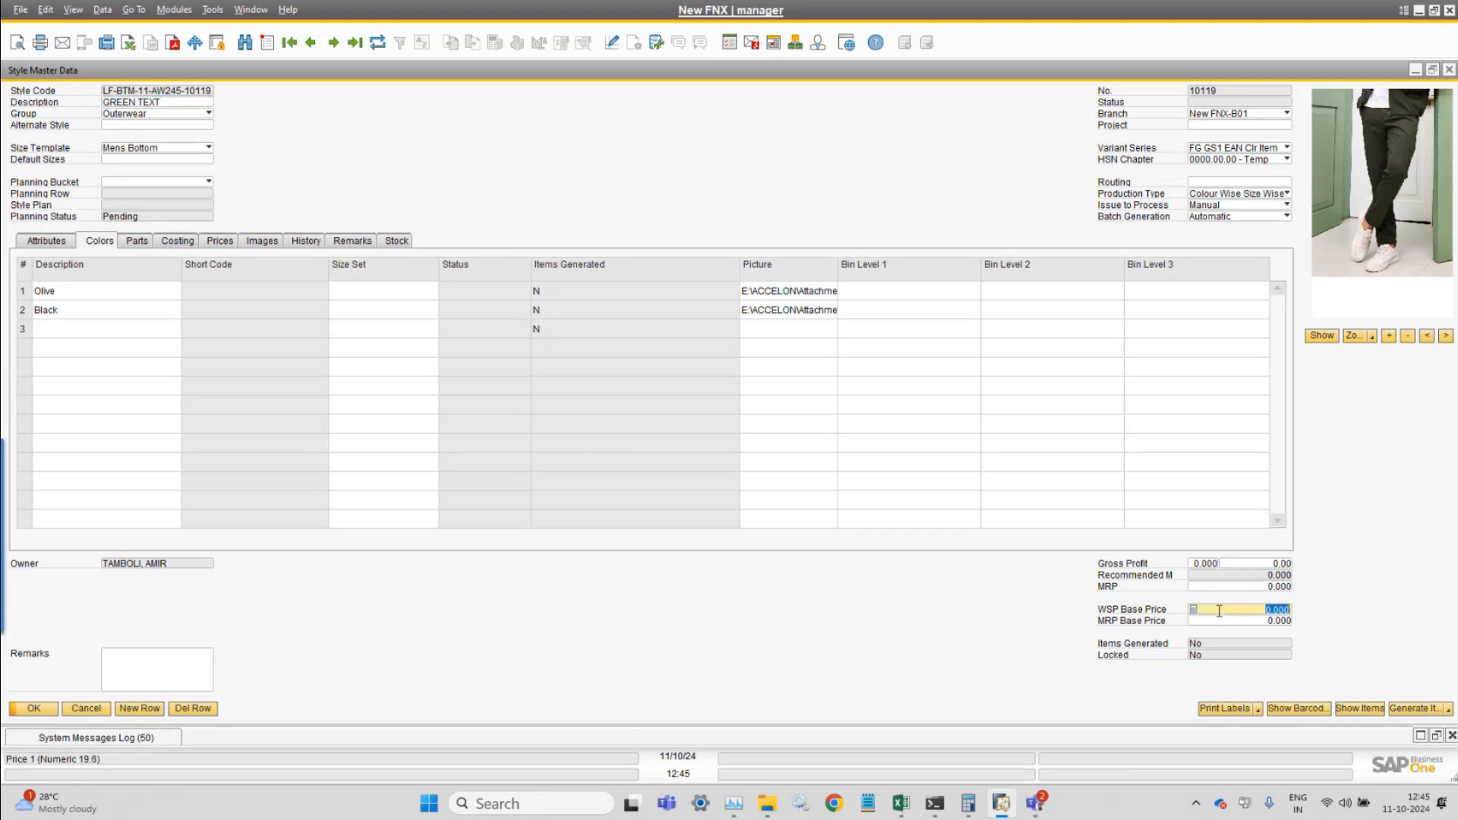
click(1219, 621)
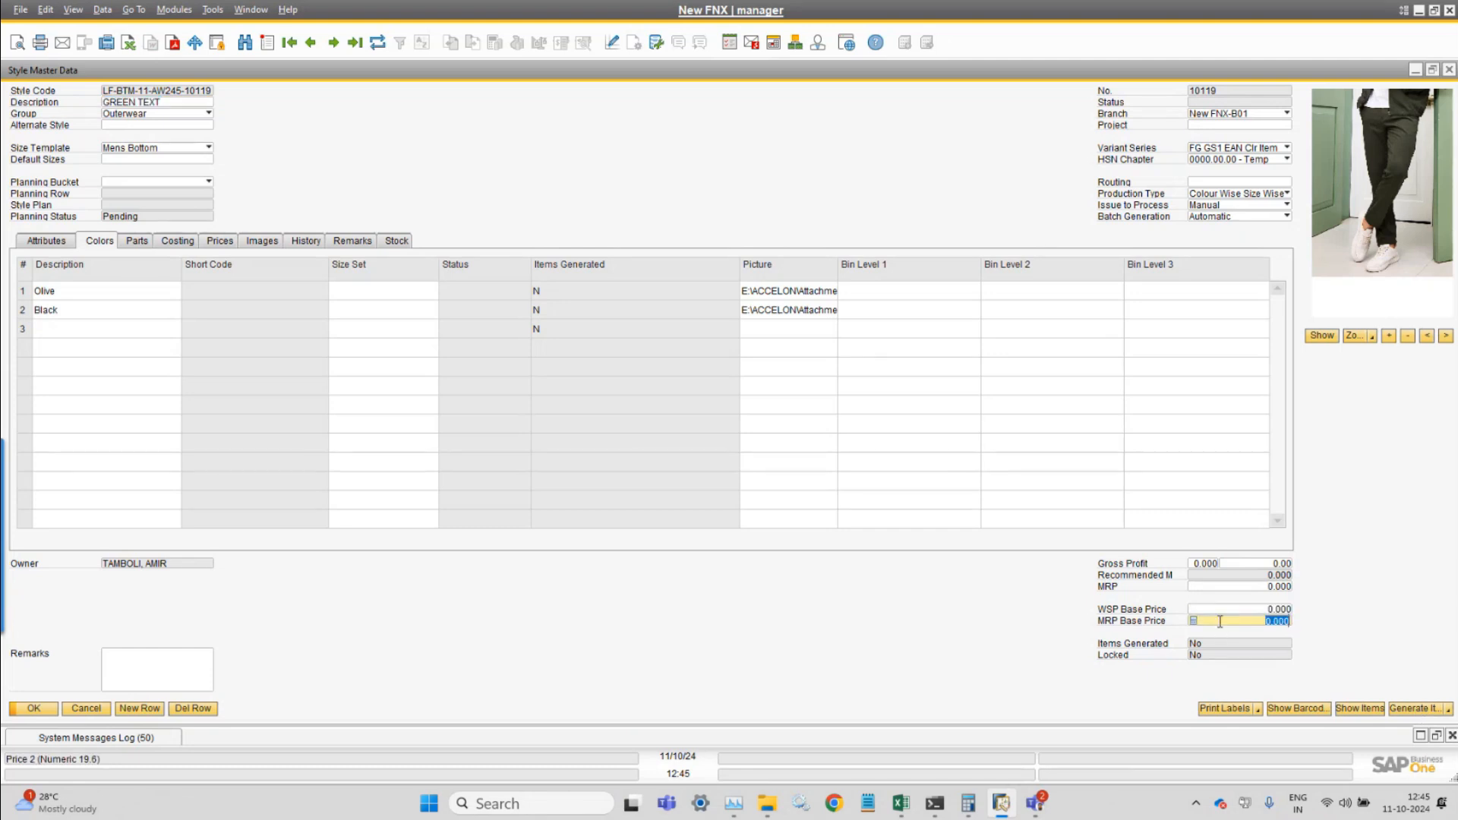
click(1257, 612)
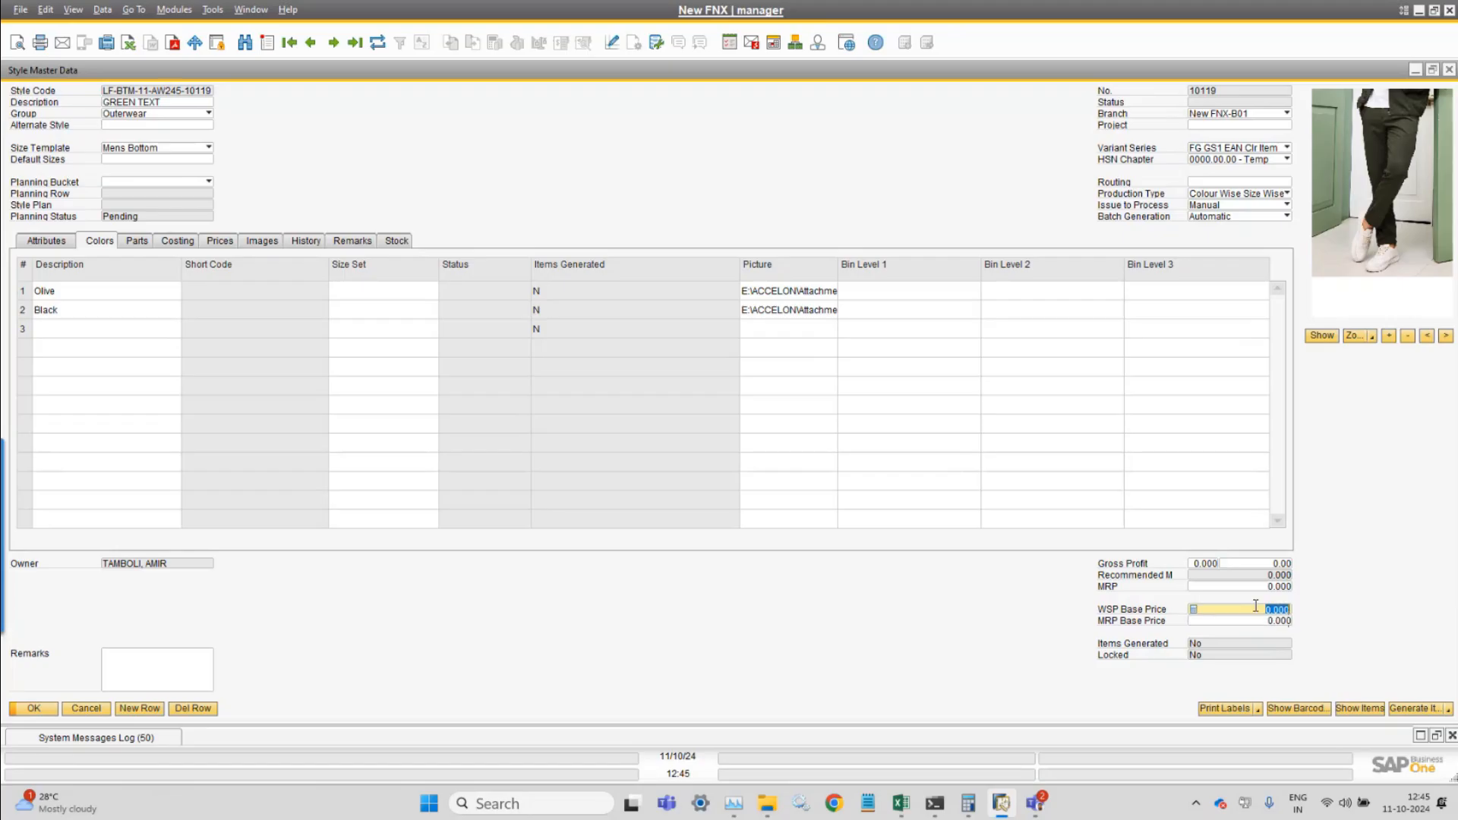
click(251, 11)
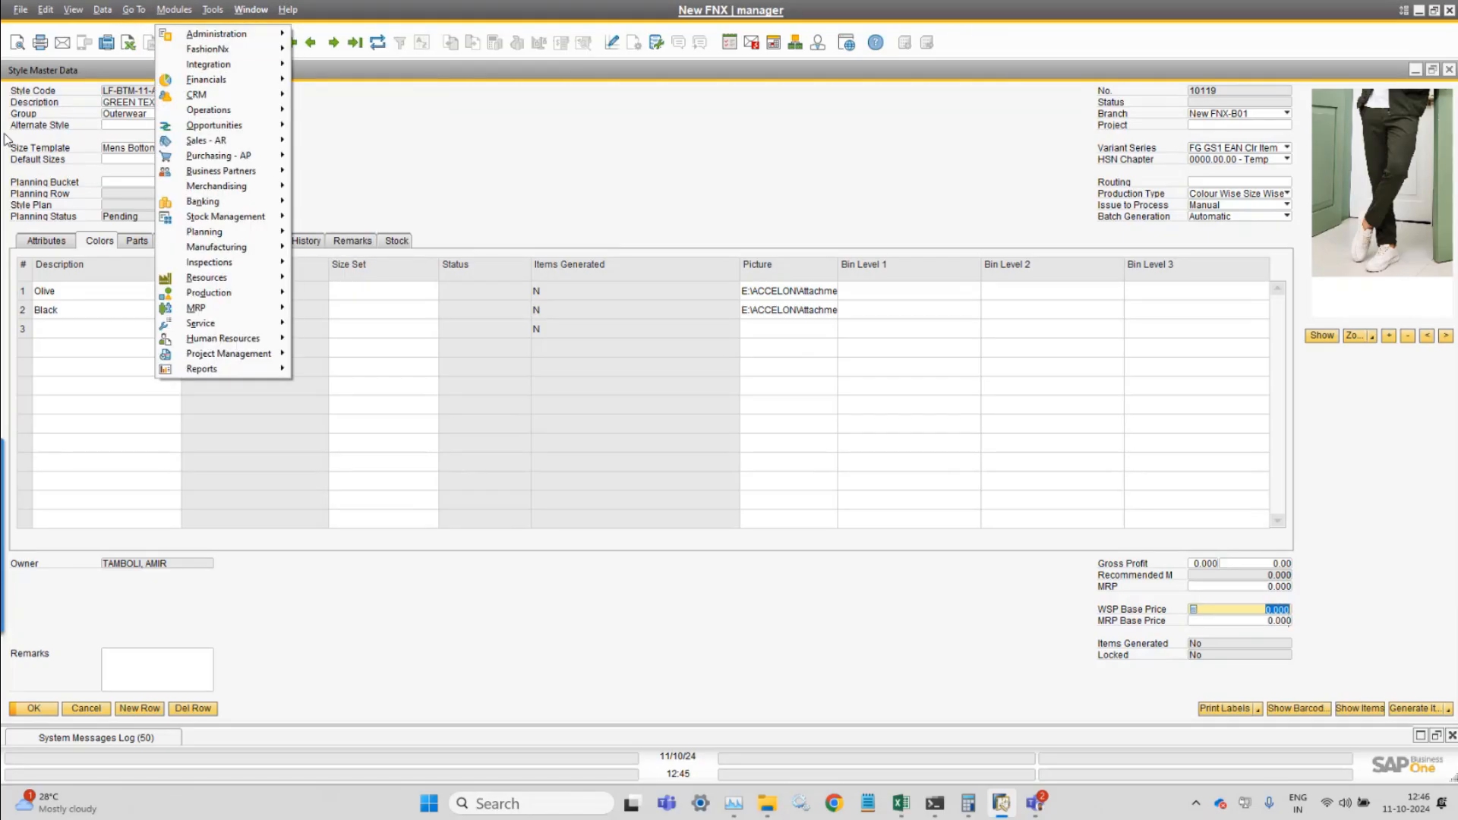
click(33, 147)
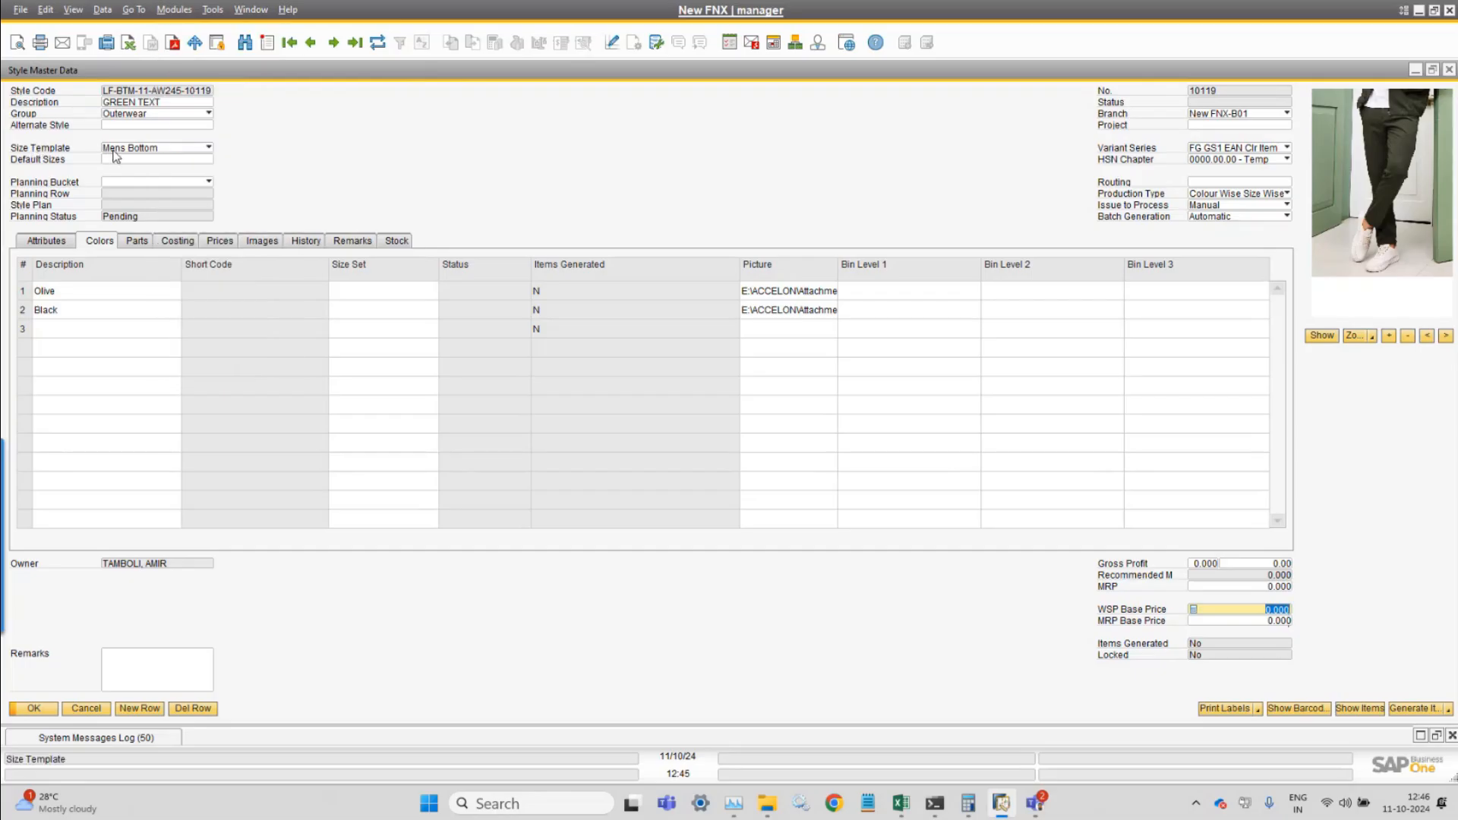
- Open the Mens Bottom record in the FashionNx size templates
click(174, 9)
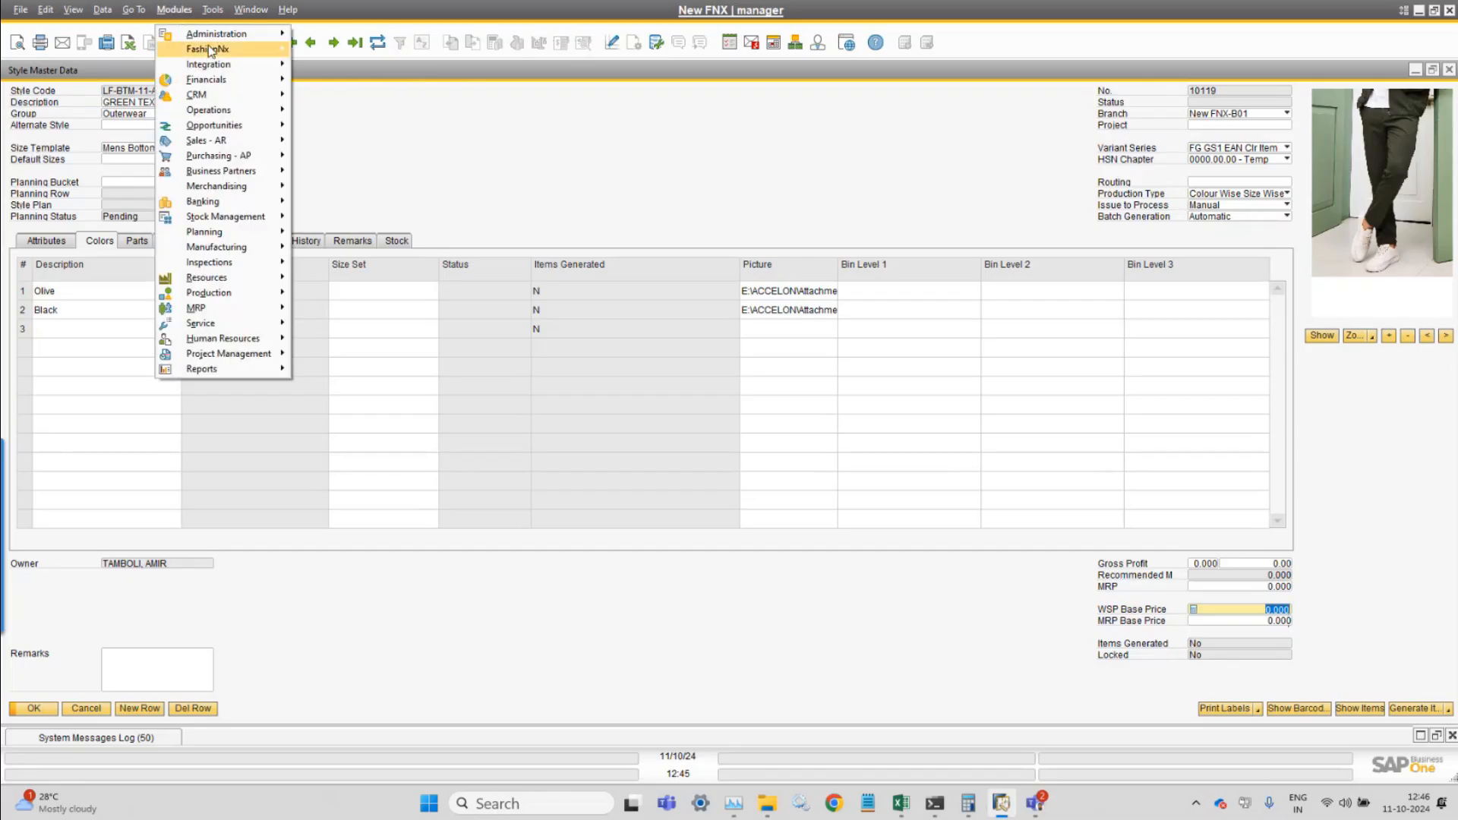
mouse_move(211, 50)
mouse_move(336, 53)
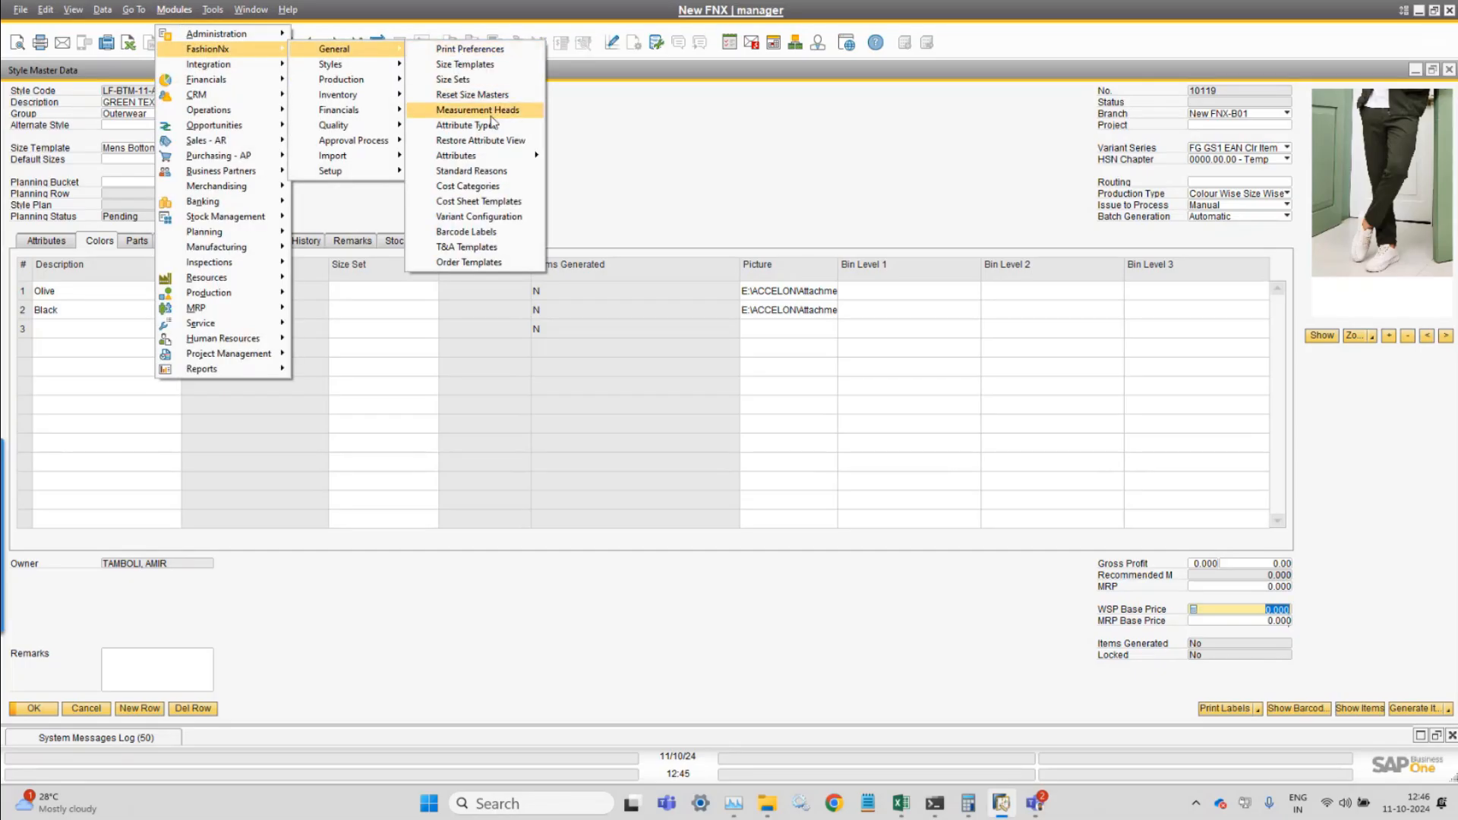
click(463, 64)
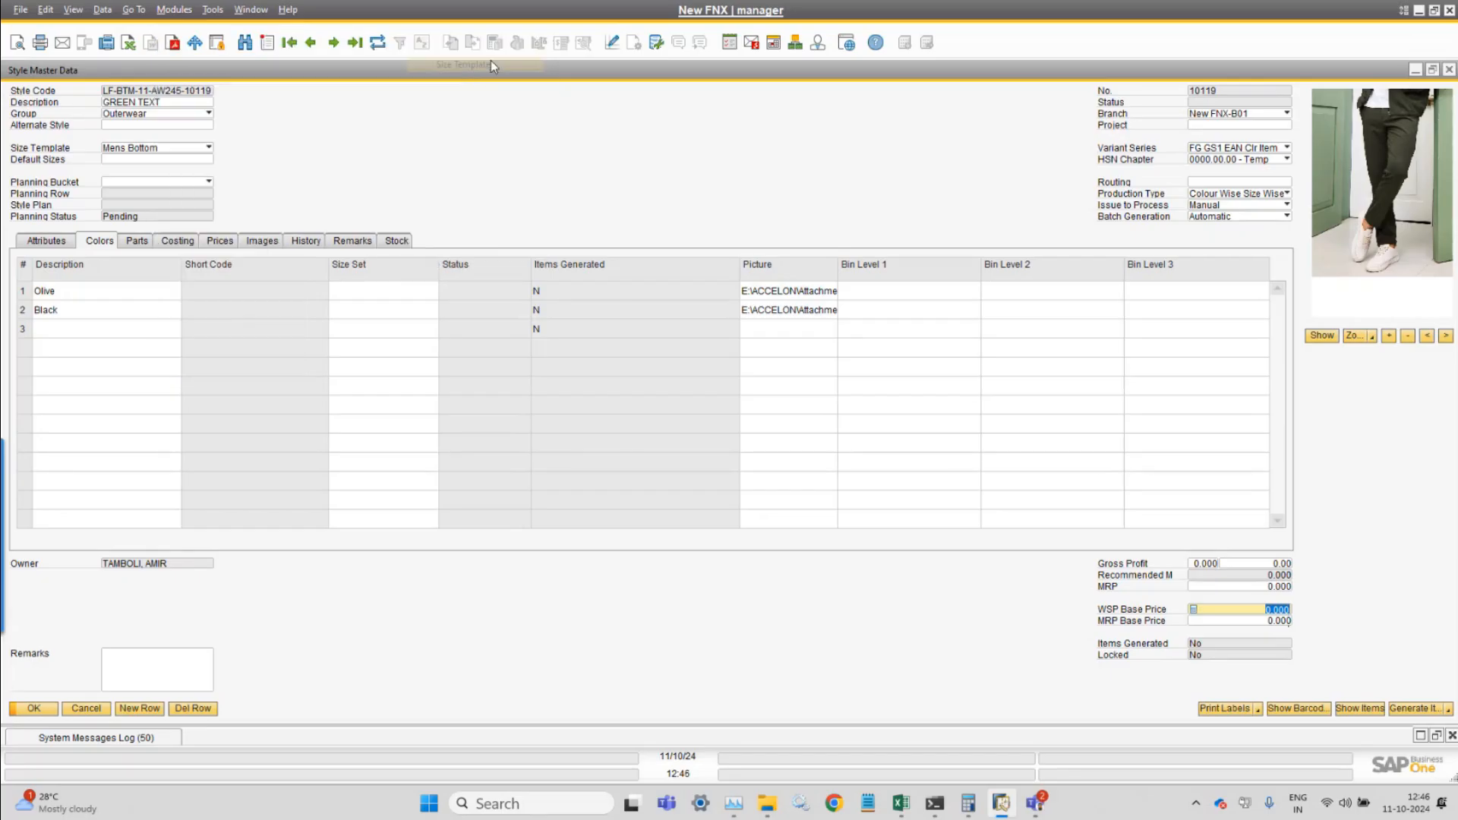
click(316, 48)
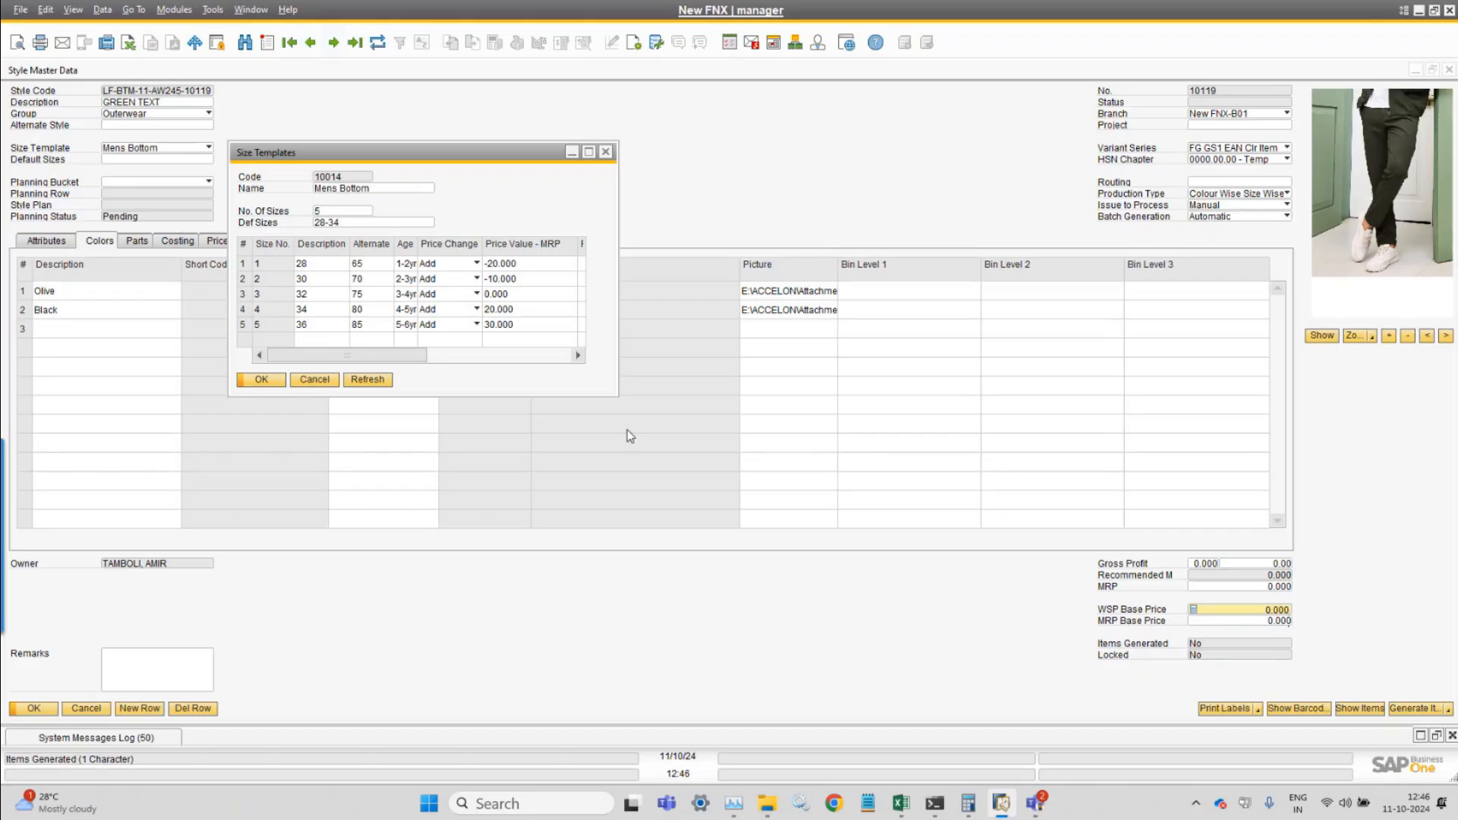
- Widen the size template window, fit its columns, examine the price value for each size, and close the template
drag(613, 393, 800, 393)
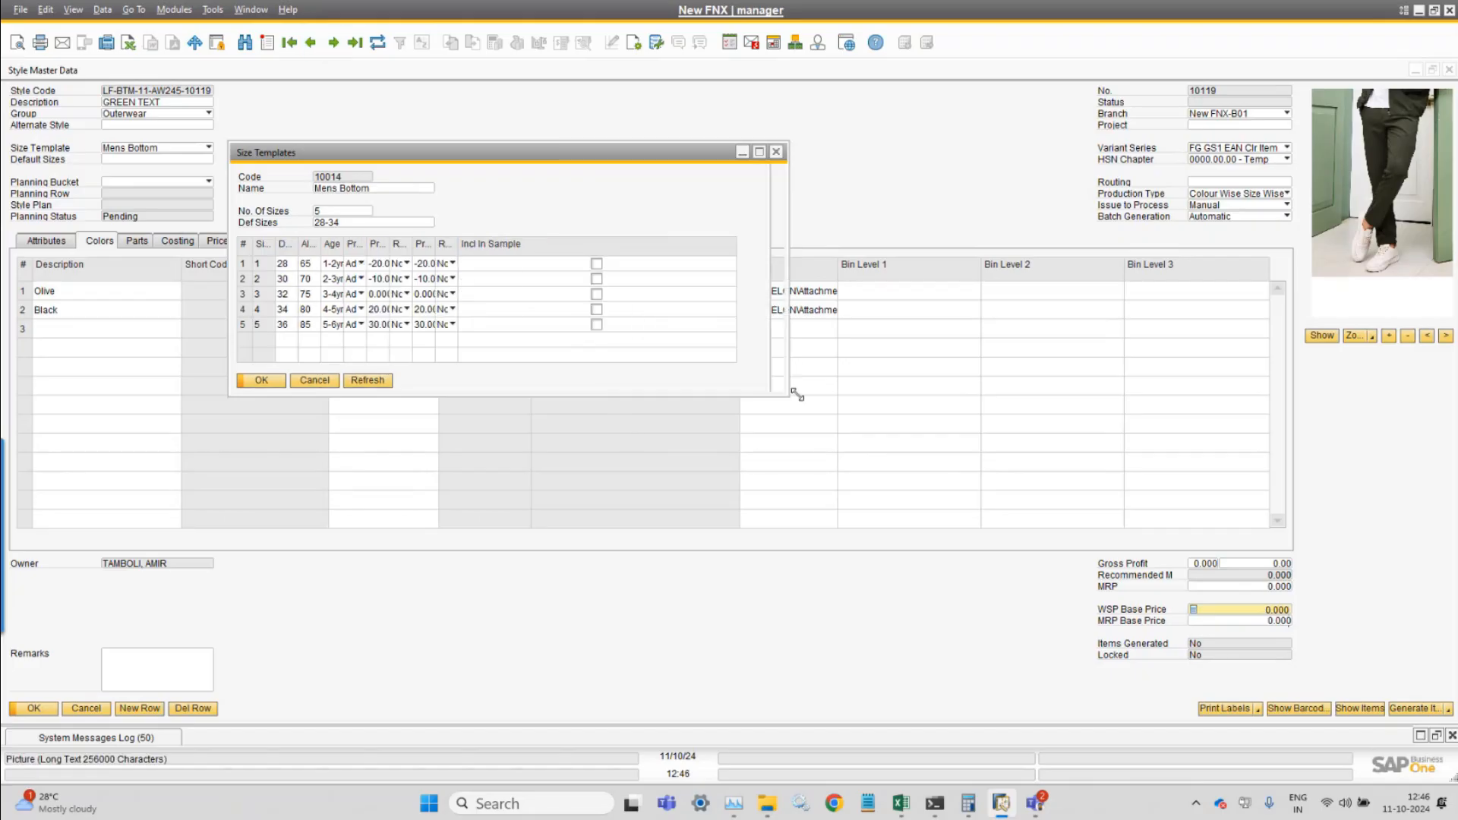
click(73, 9)
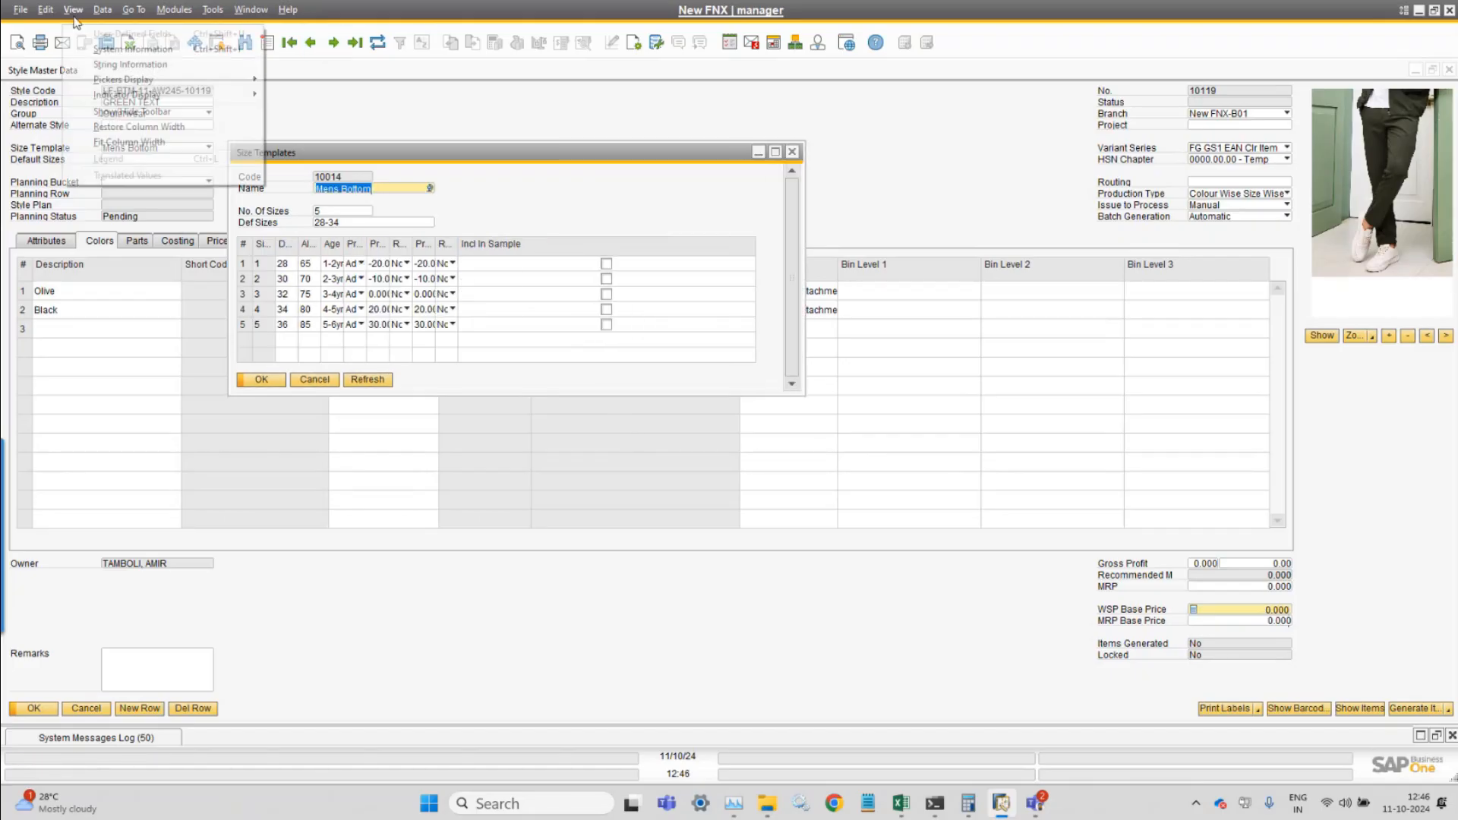
click(156, 145)
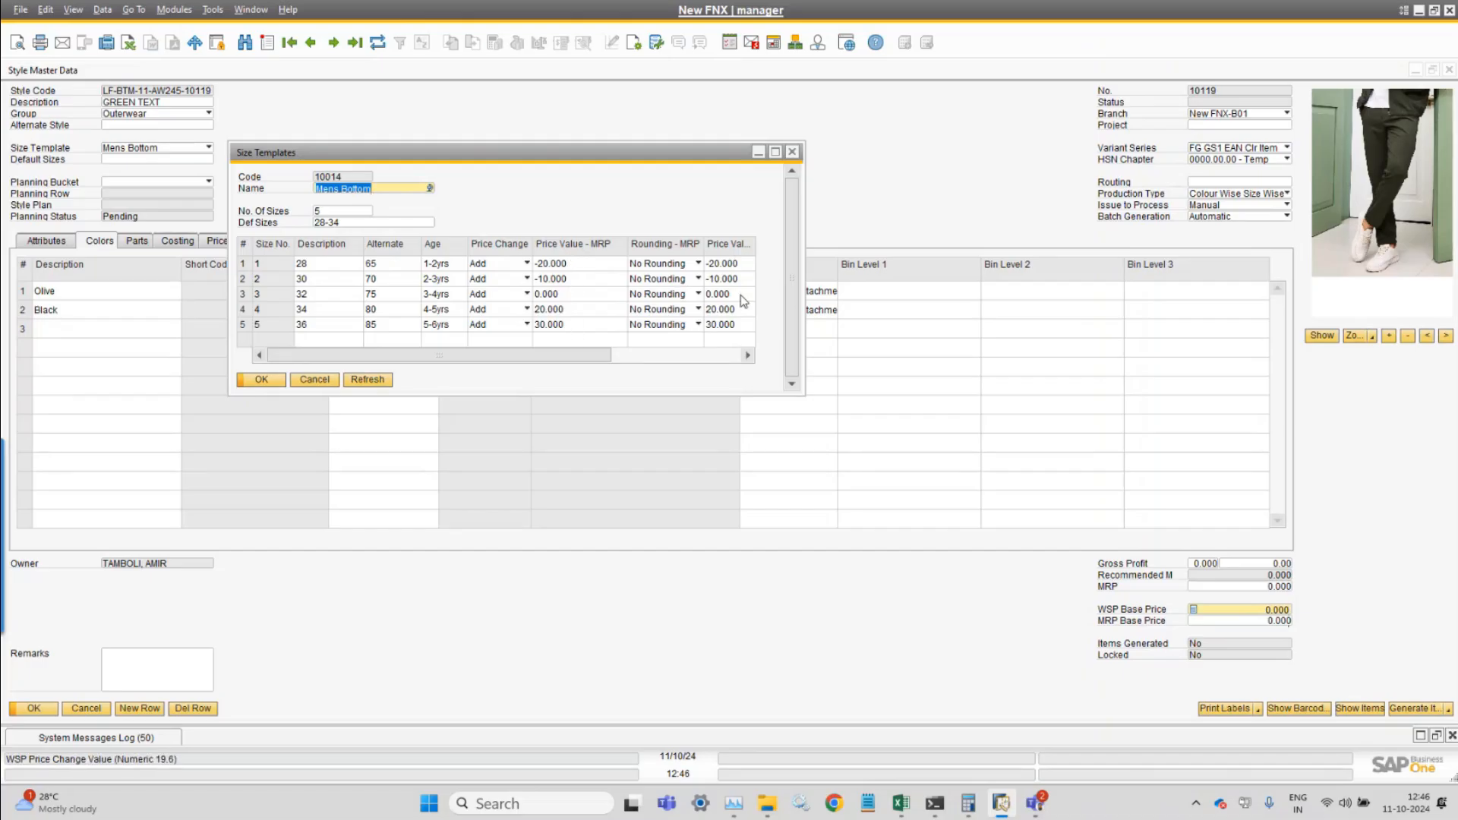
drag(563, 352, 481, 368)
click(246, 292)
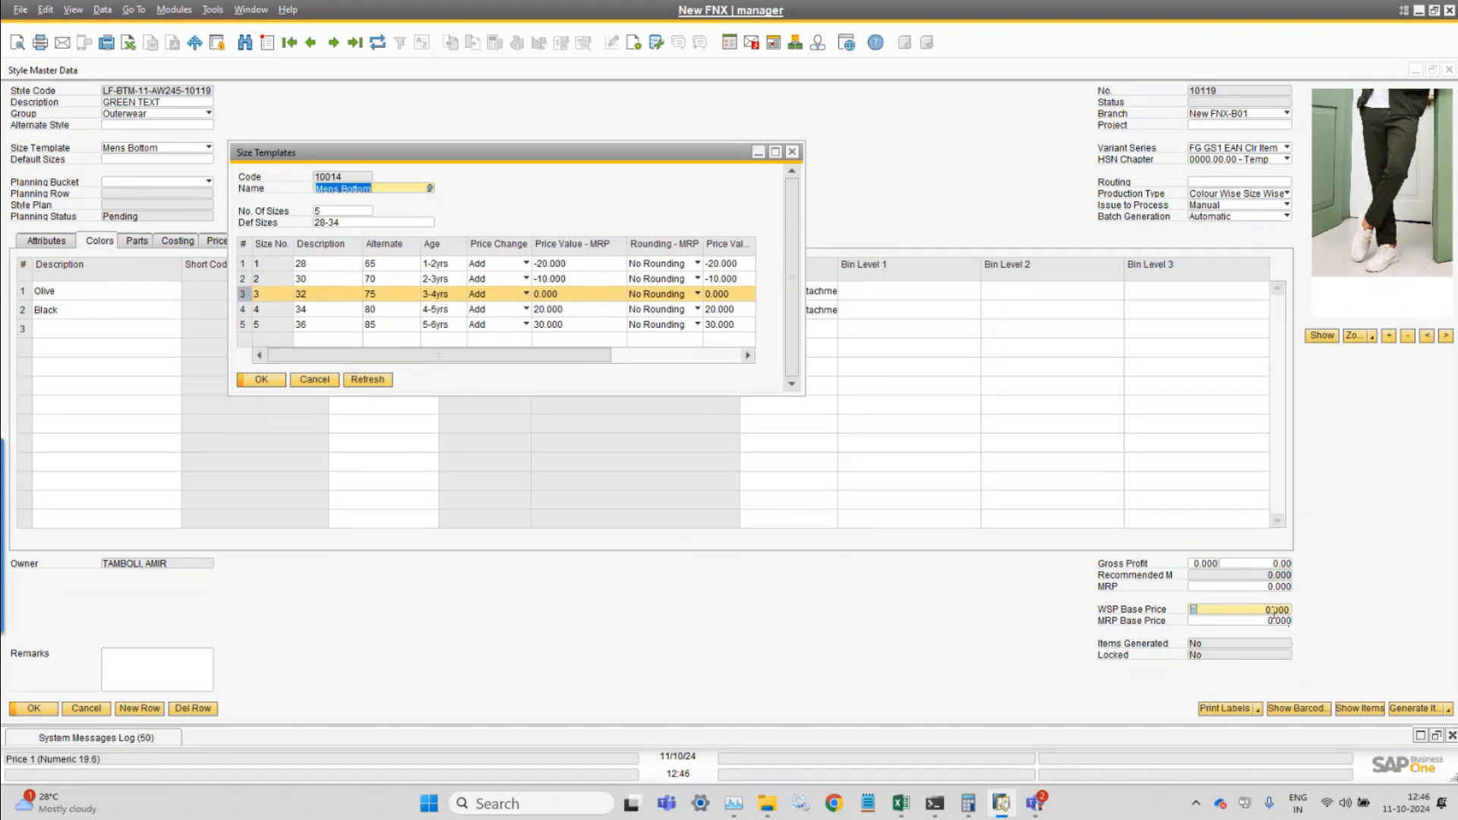
key(Escape)
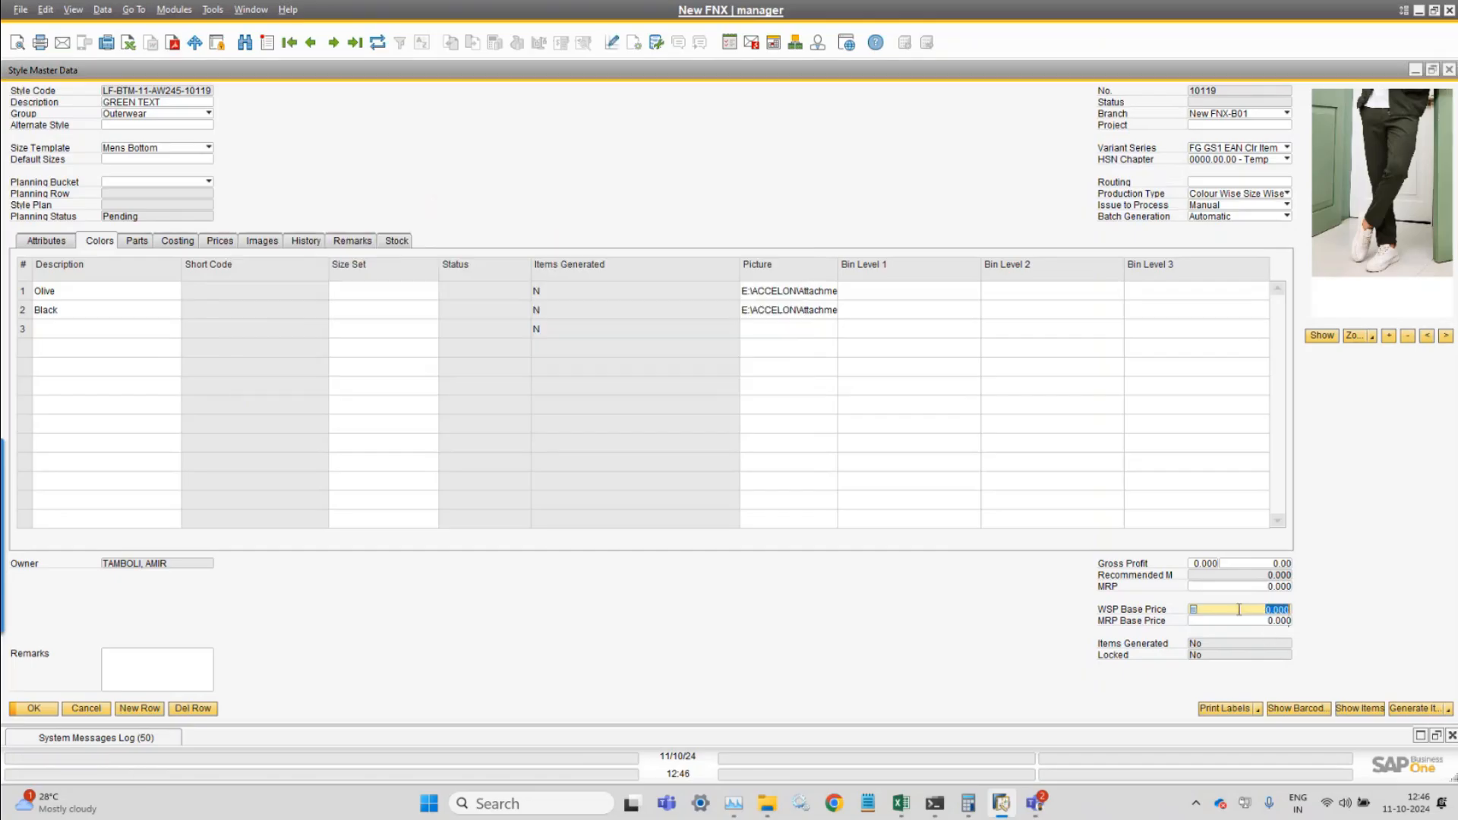
- Set the style's WSP Base Price to 450 and MRP Base Price to 1,000, and update the style
drag(1250, 609, 1311, 606)
text(450)
click(1261, 621)
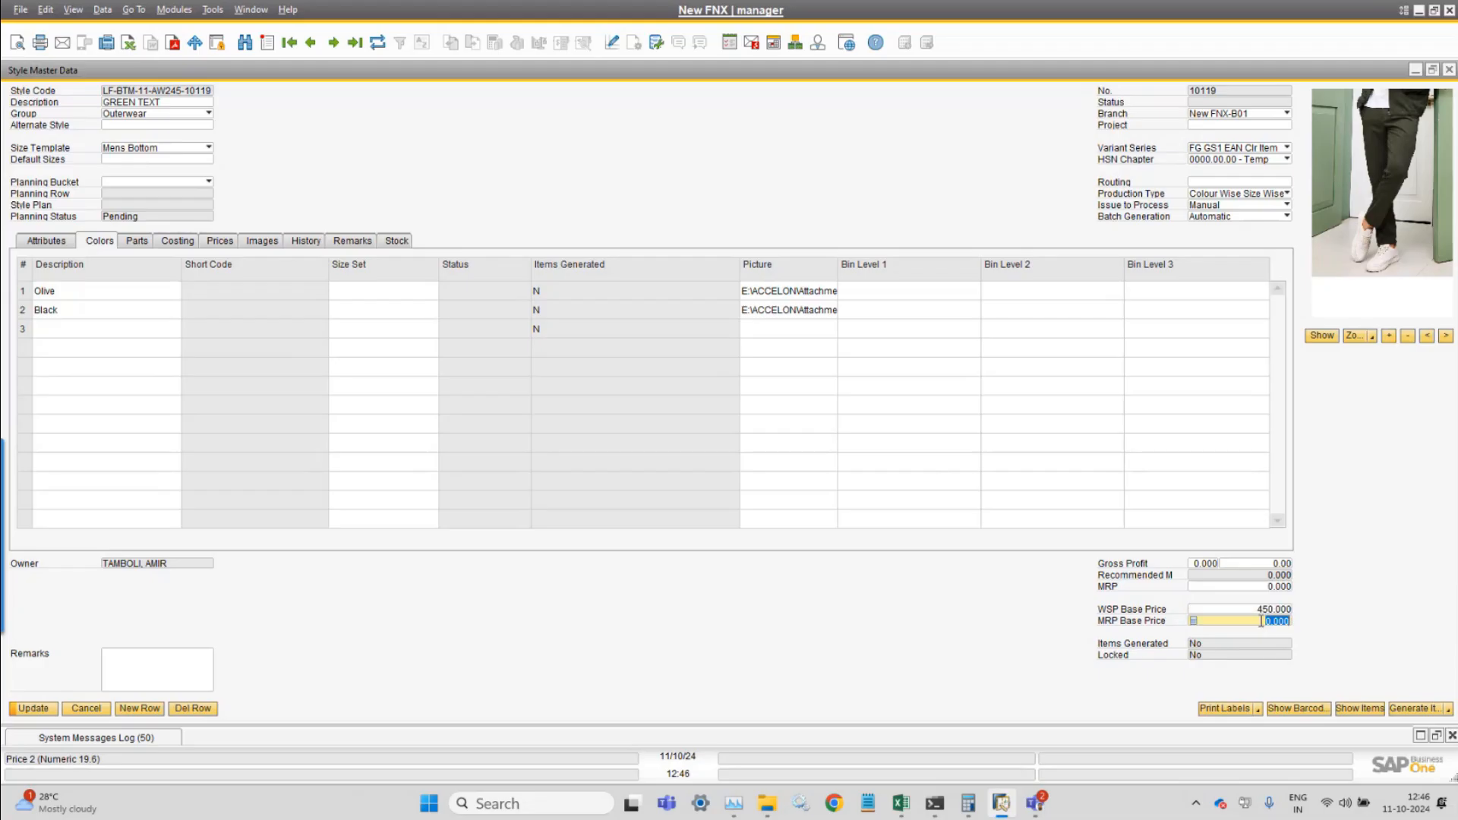
text(100)
click(33, 708)
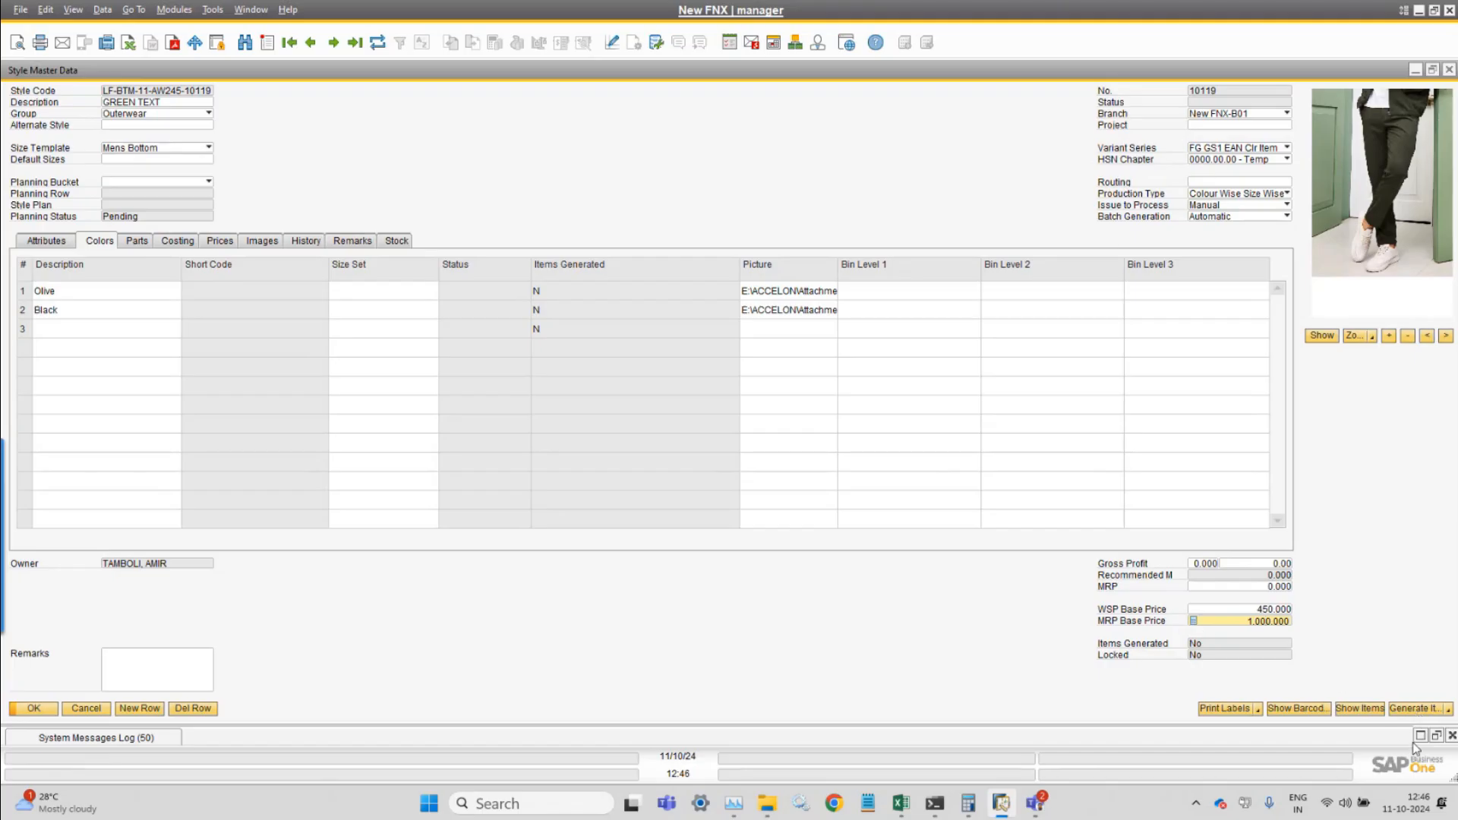
- Generate the style's items and show them in the Items For Style list with fitted column widths
click(1409, 708)
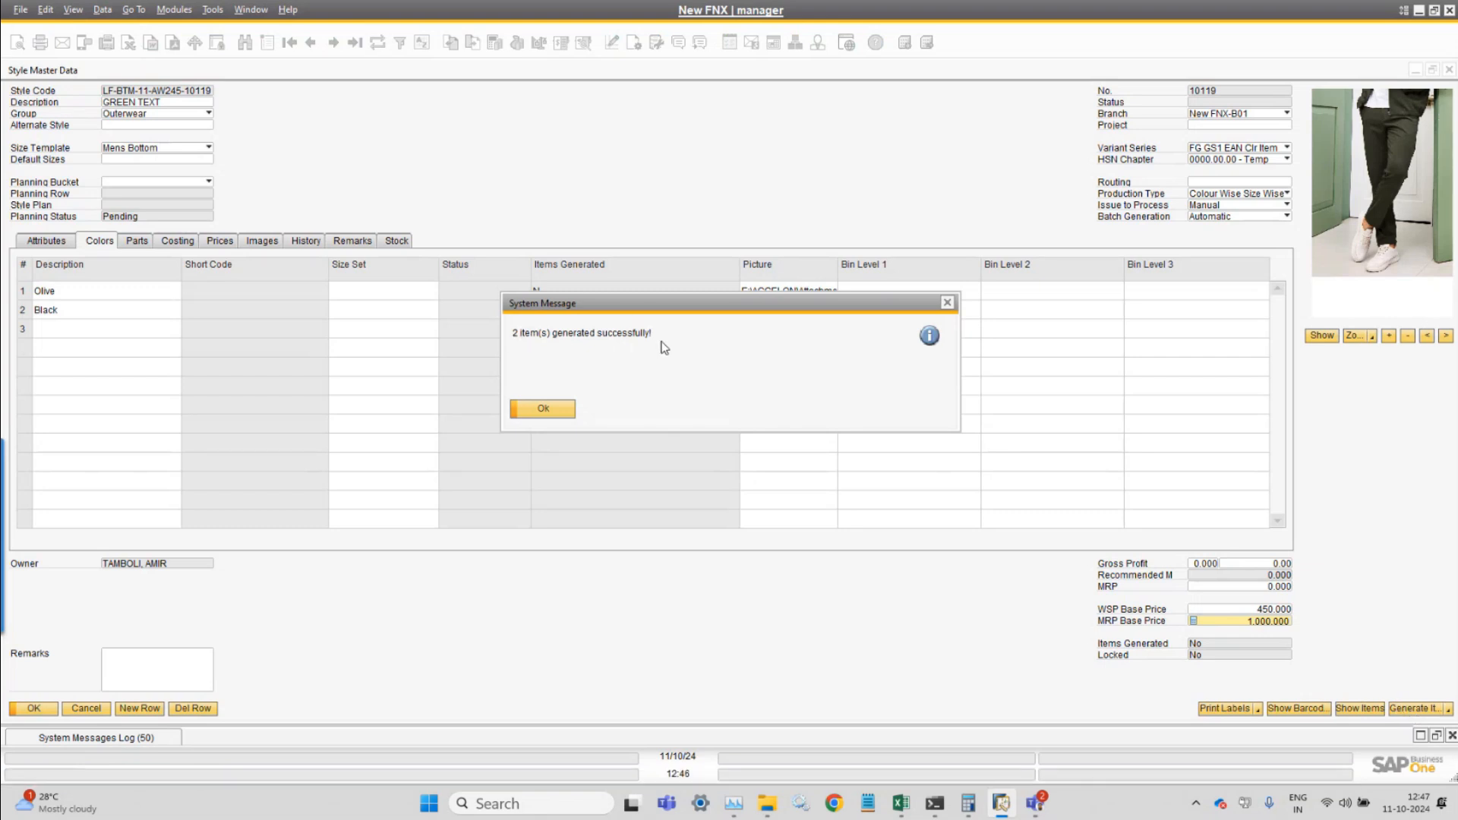
click(535, 415)
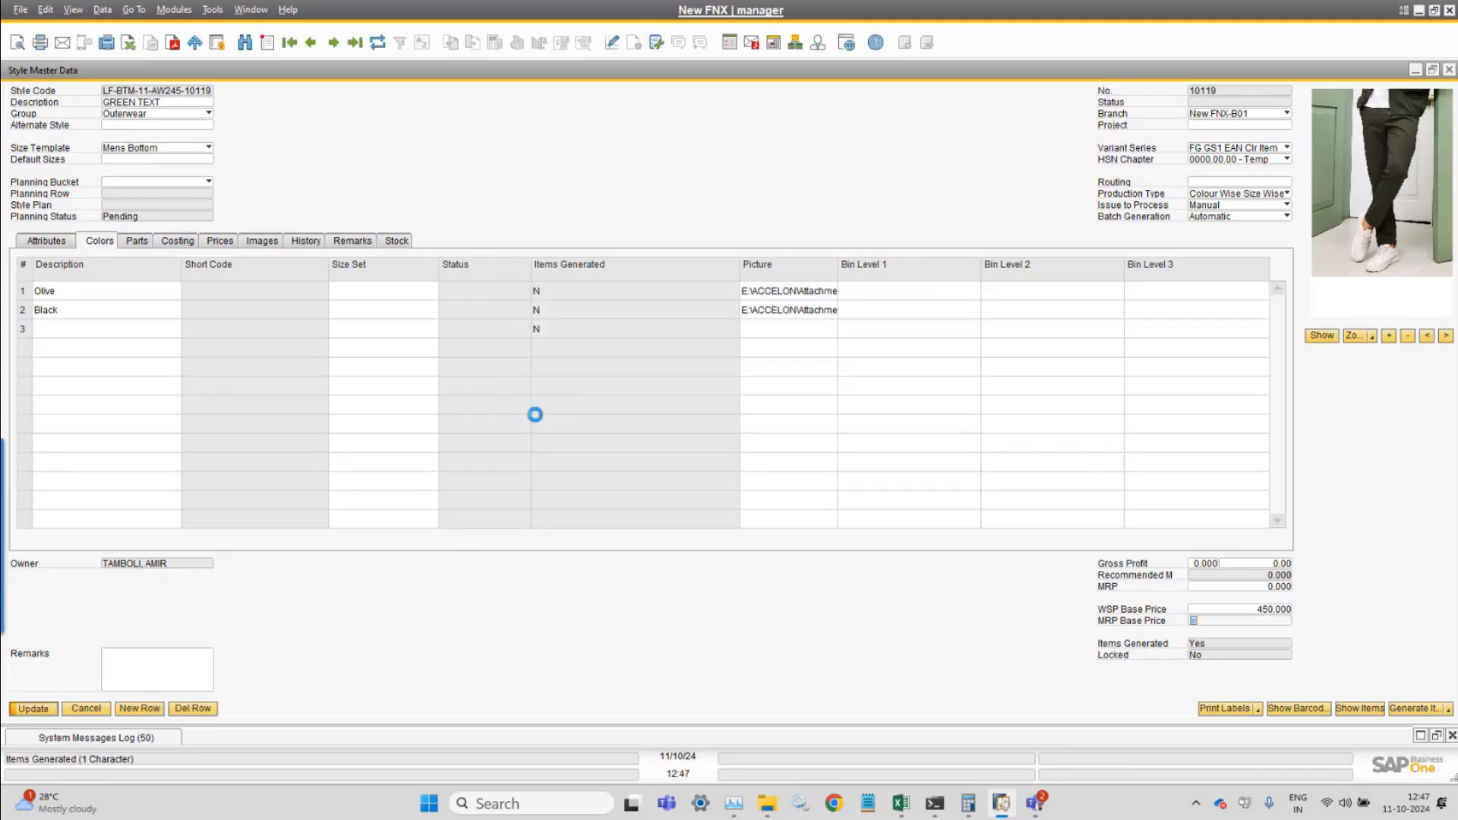
click(1359, 708)
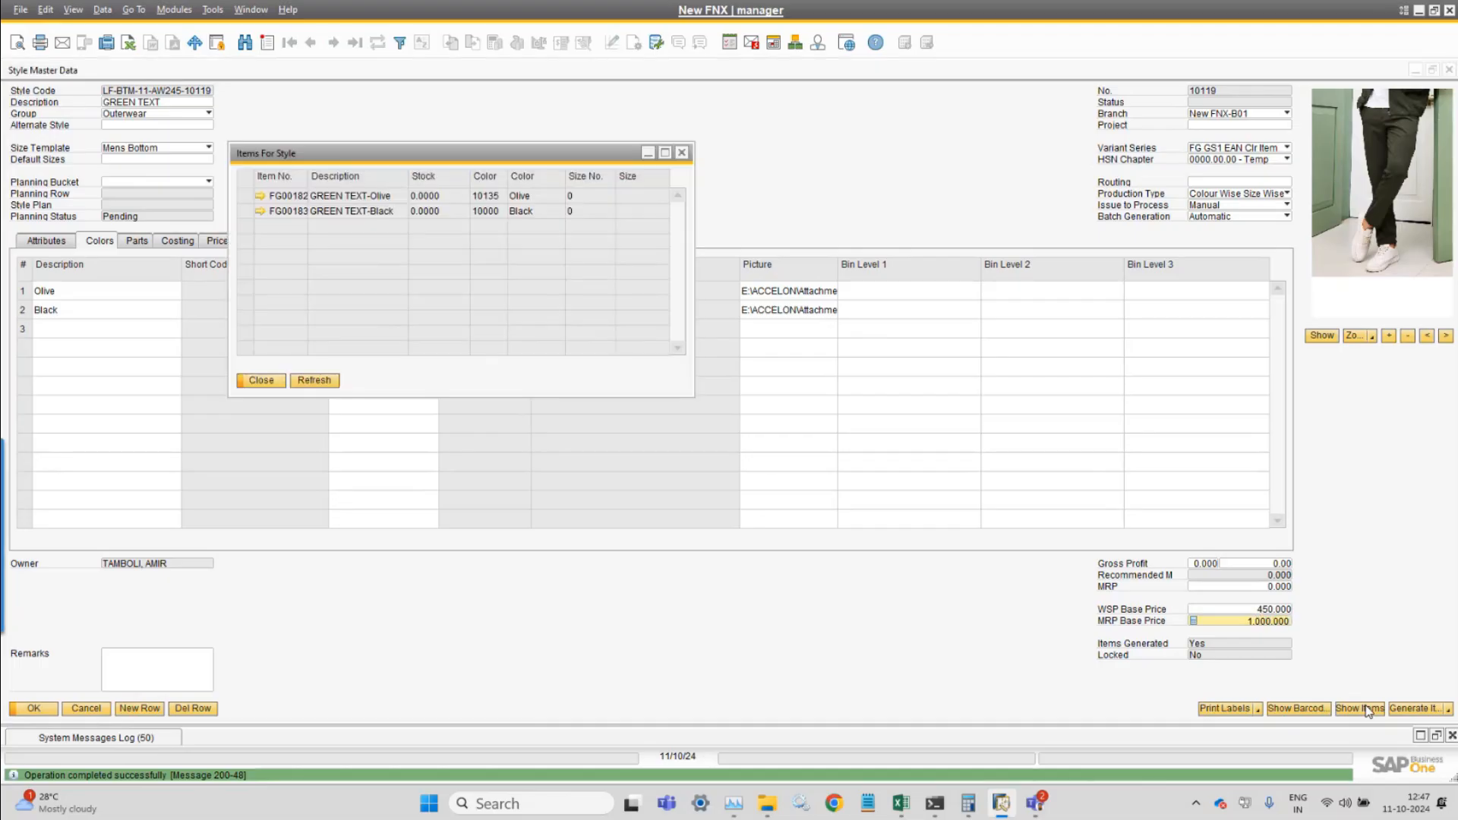
click(73, 9)
click(144, 159)
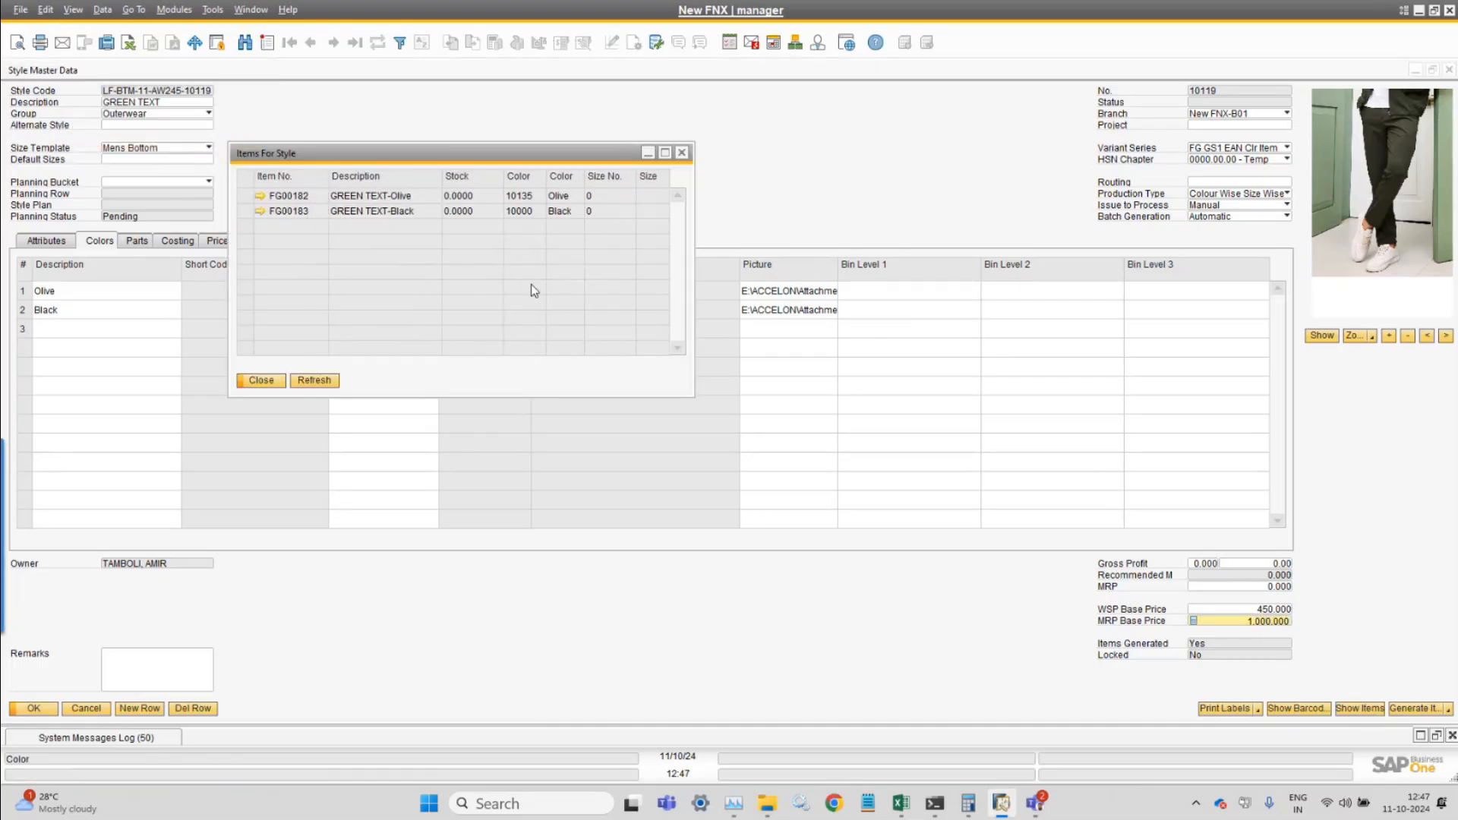
drag(471, 154, 508, 205)
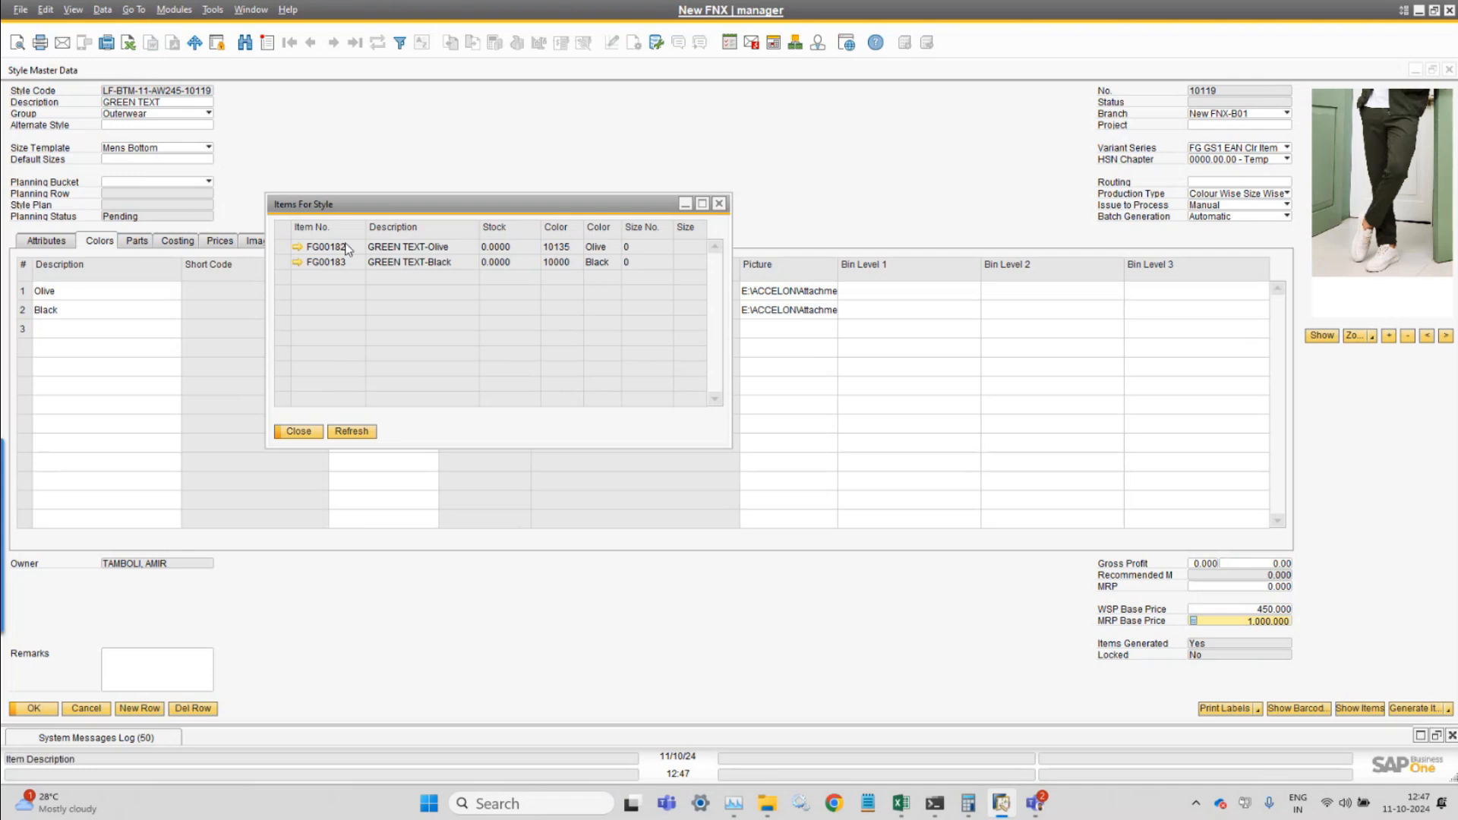
- Open the Olive item's master data and check its unit price under Price List 01 WSP and Price List 02 MRP
click(299, 247)
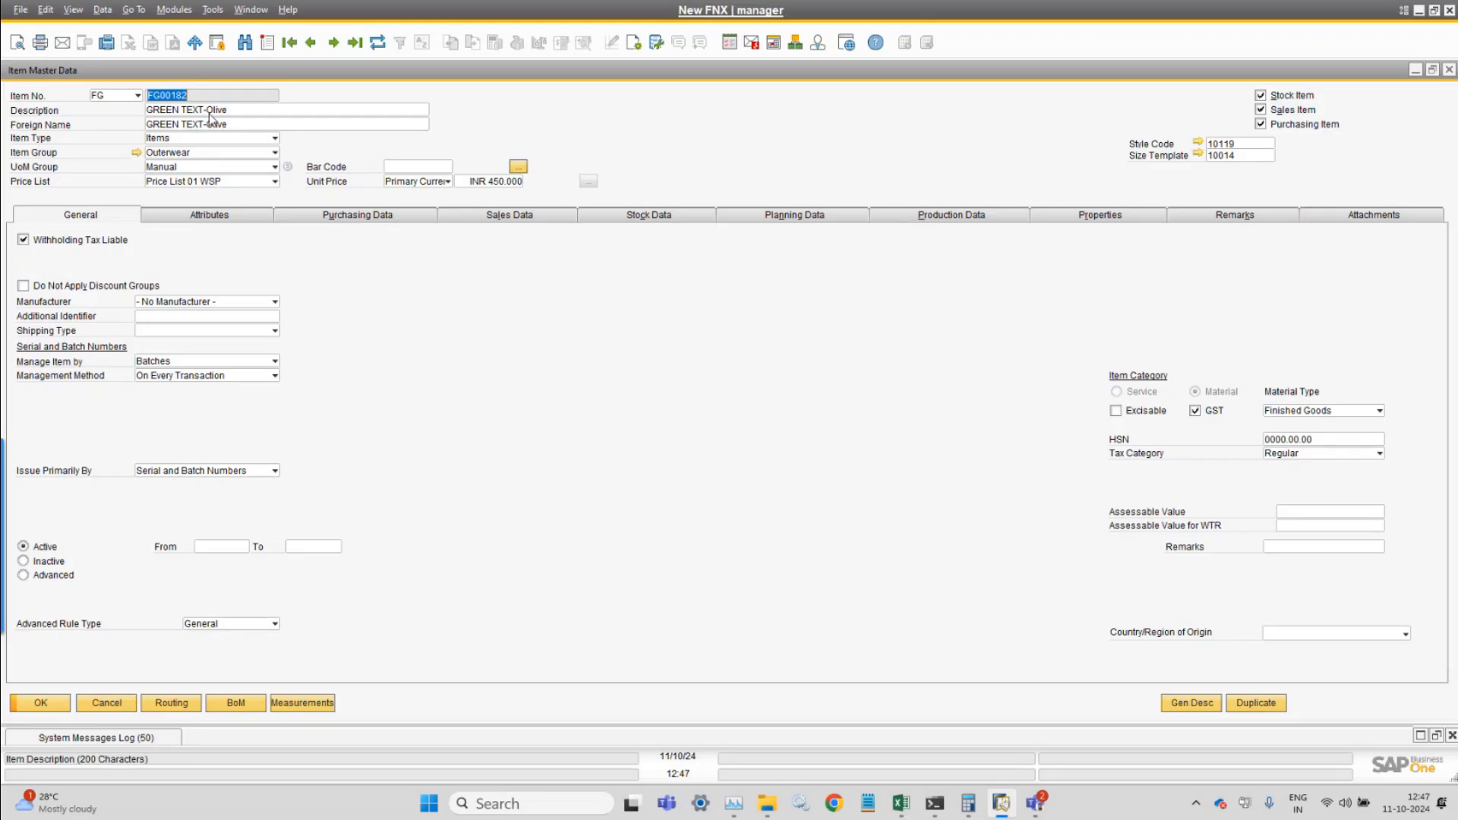
key(Tab)
key(Tab)
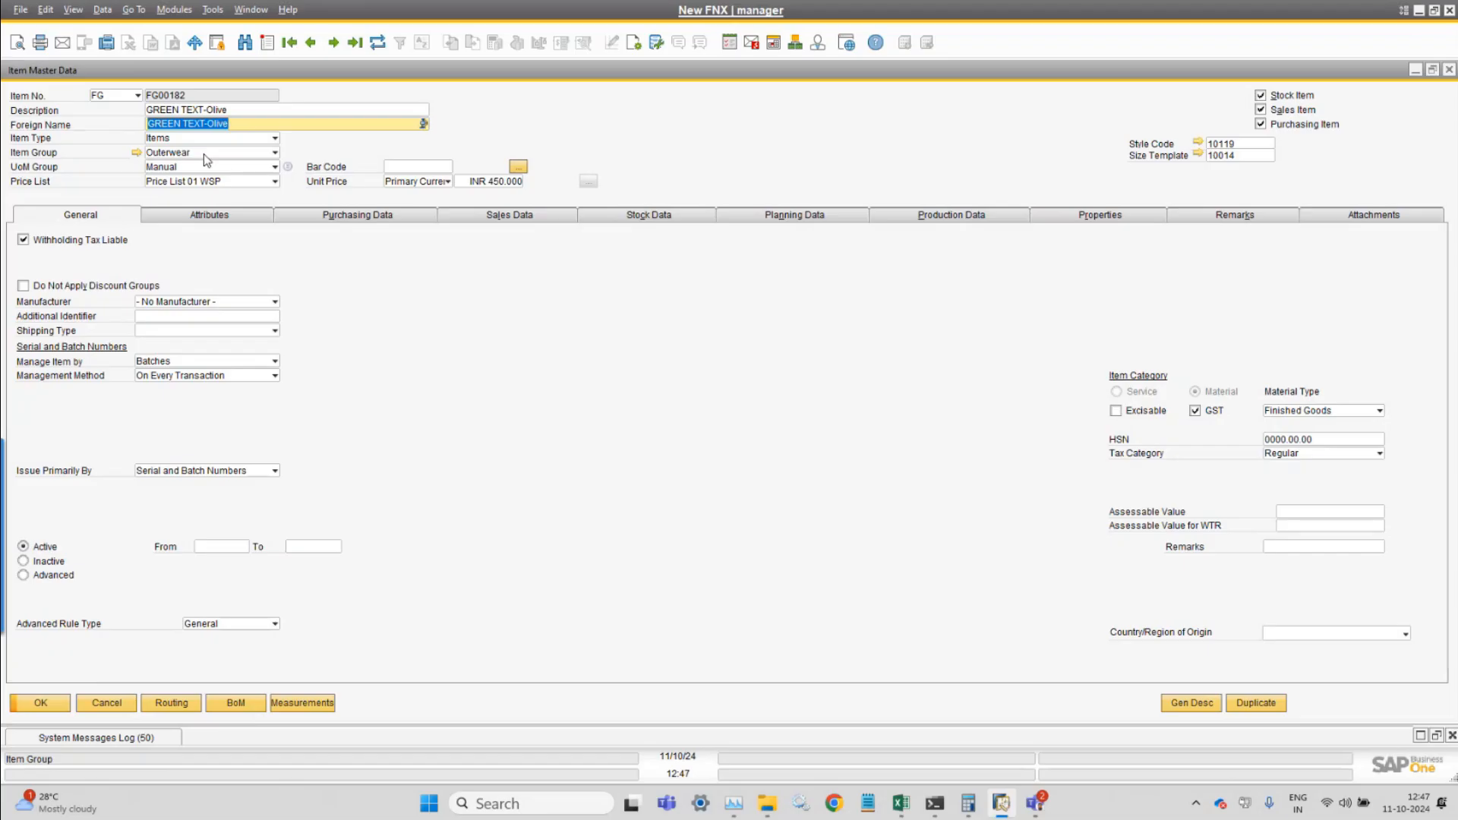
click(236, 182)
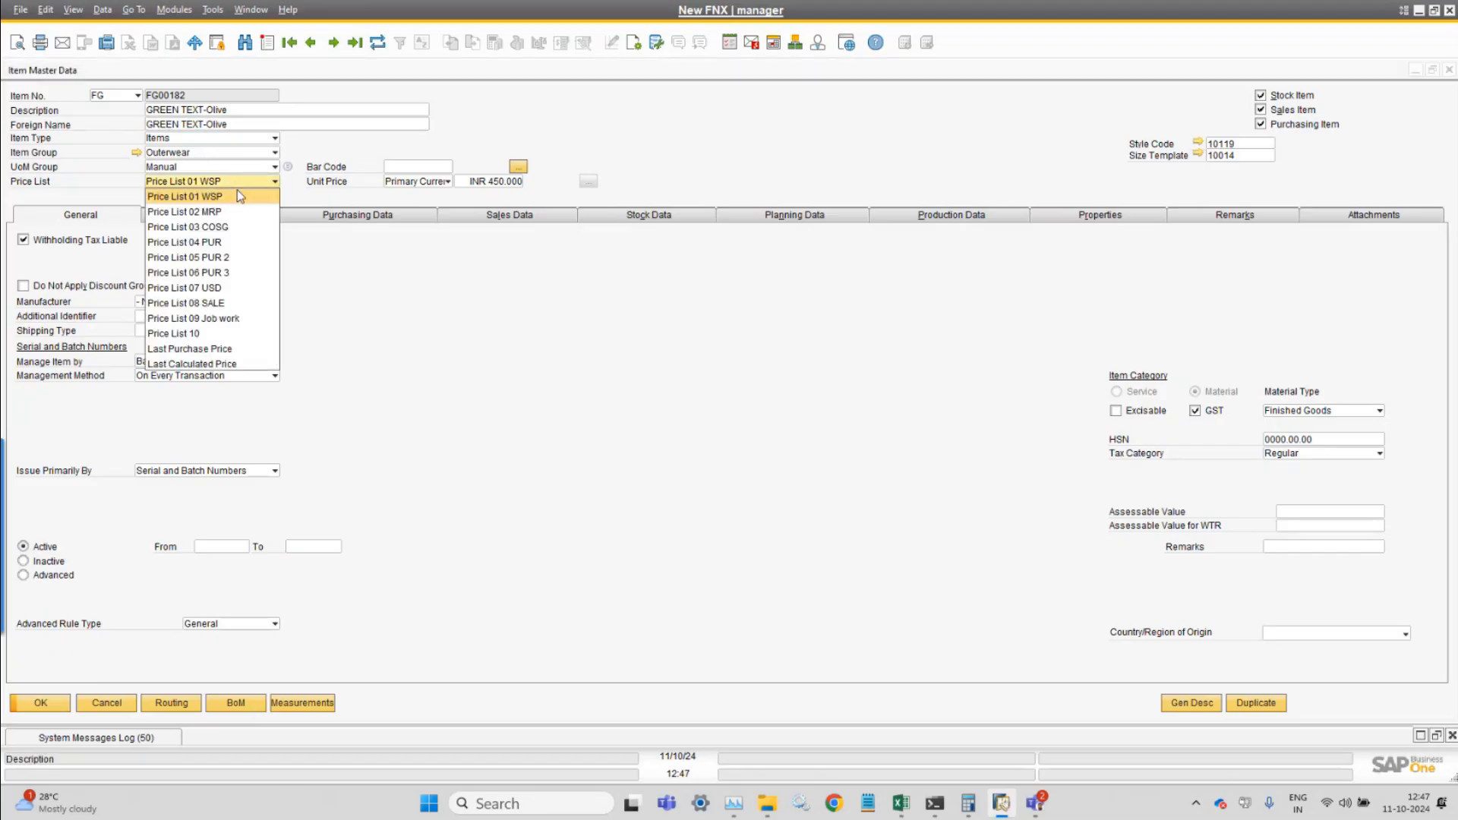
click(237, 193)
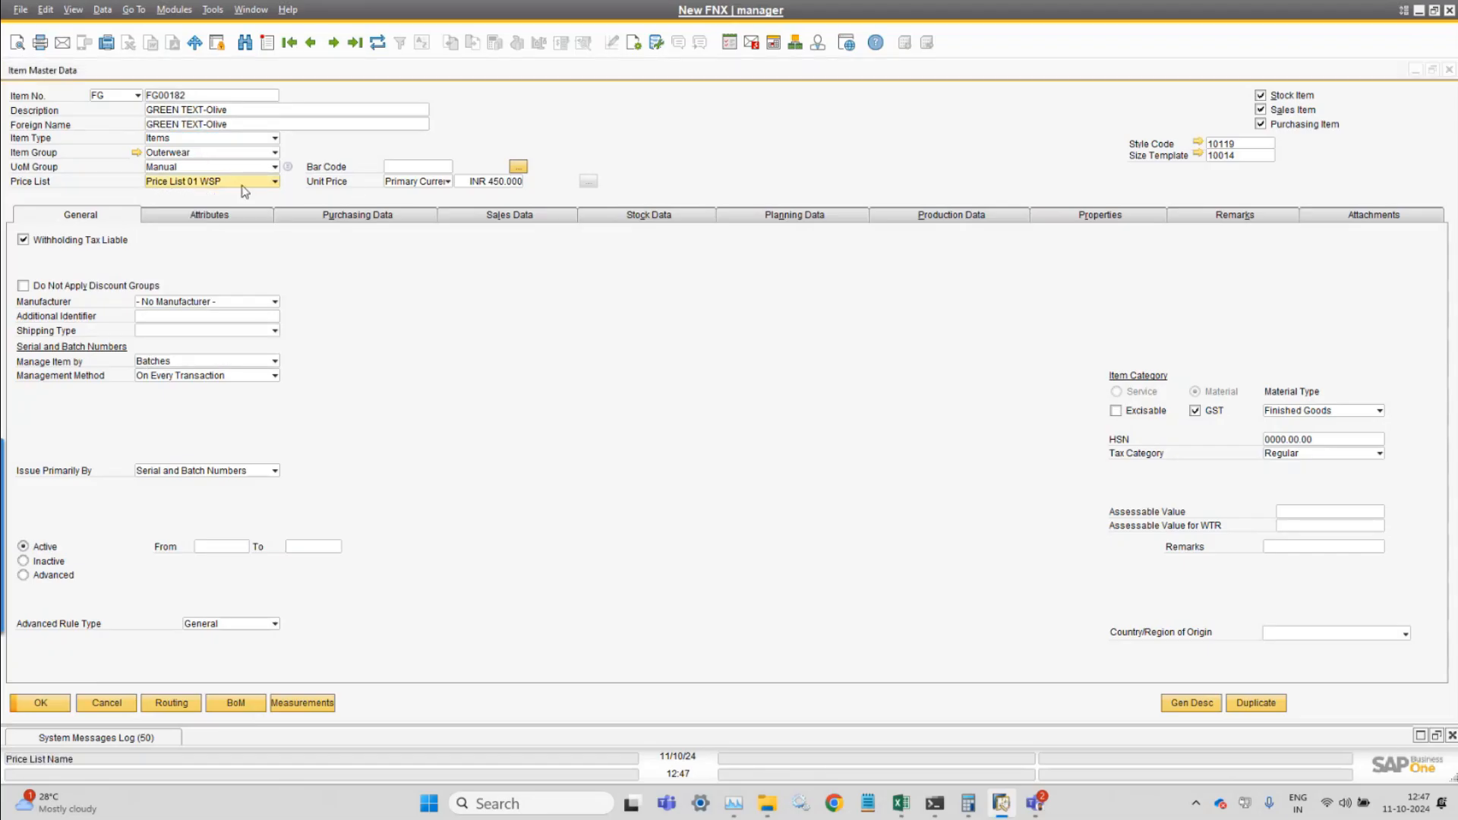
click(243, 185)
click(267, 208)
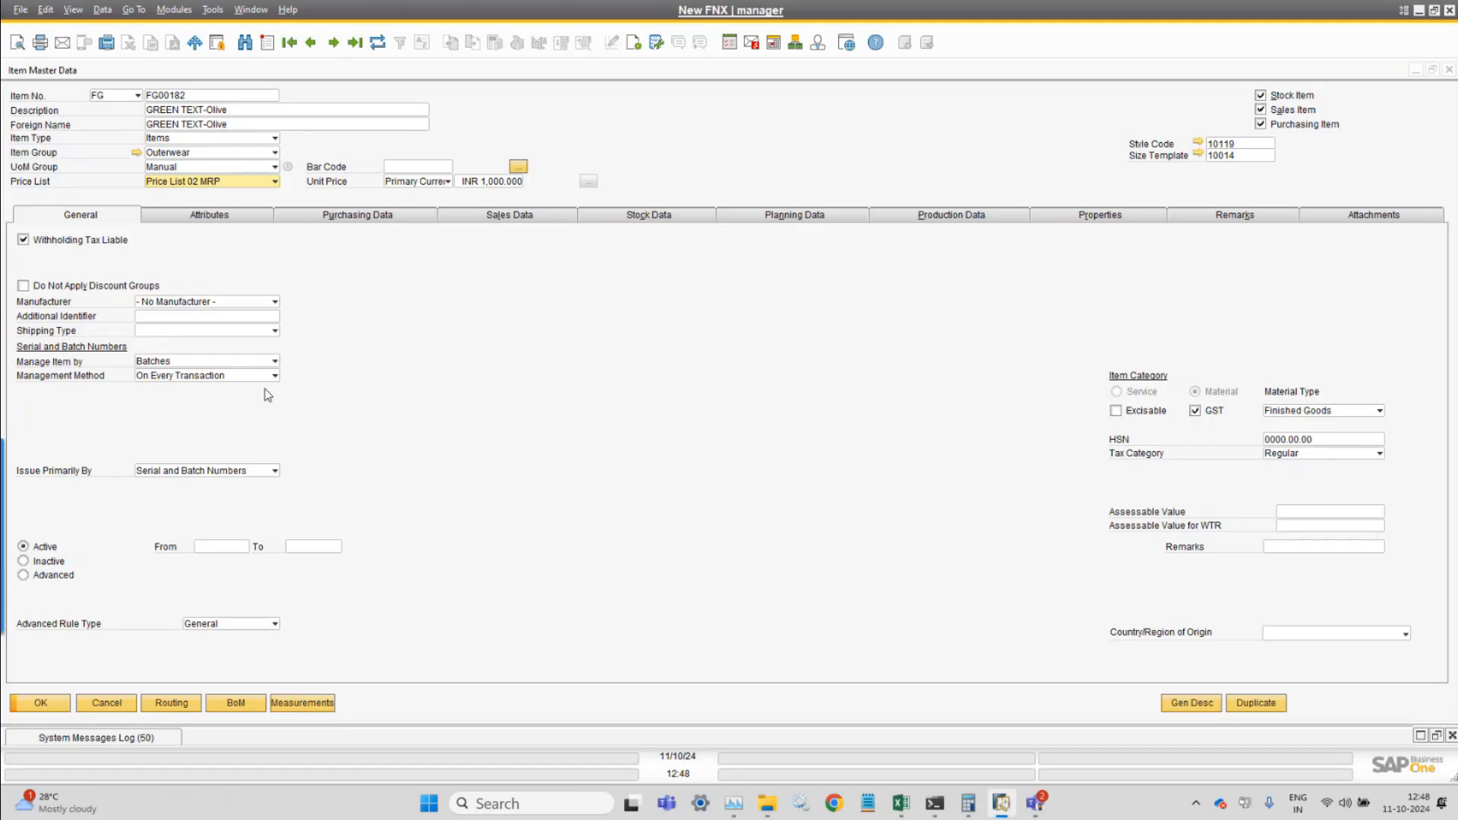
- Return to the FG GS1 EAN Clr Item barcode series and review its name patterns, size template, default warehouse, price list and batch settings
click(244, 14)
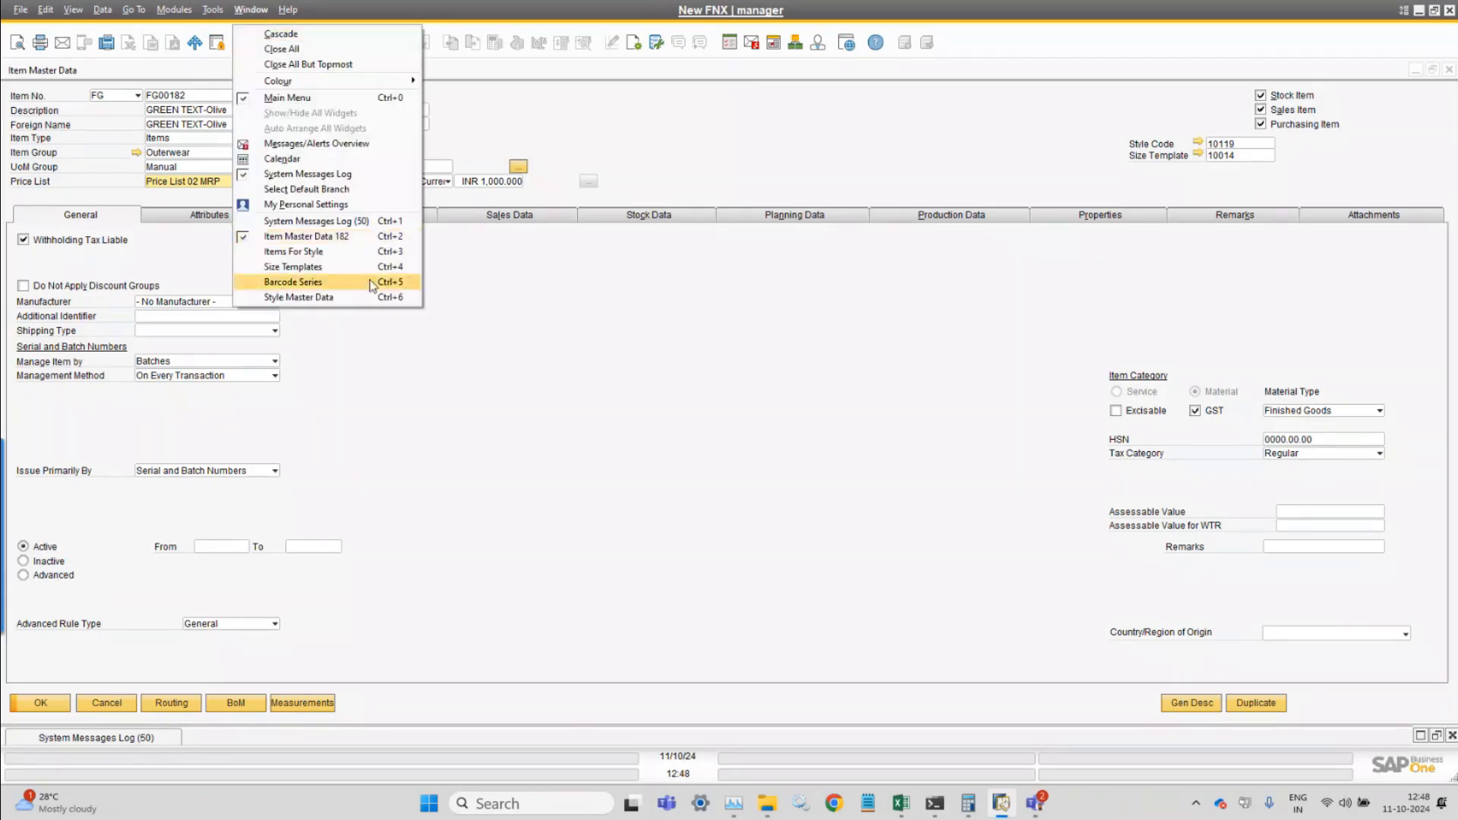
click(372, 285)
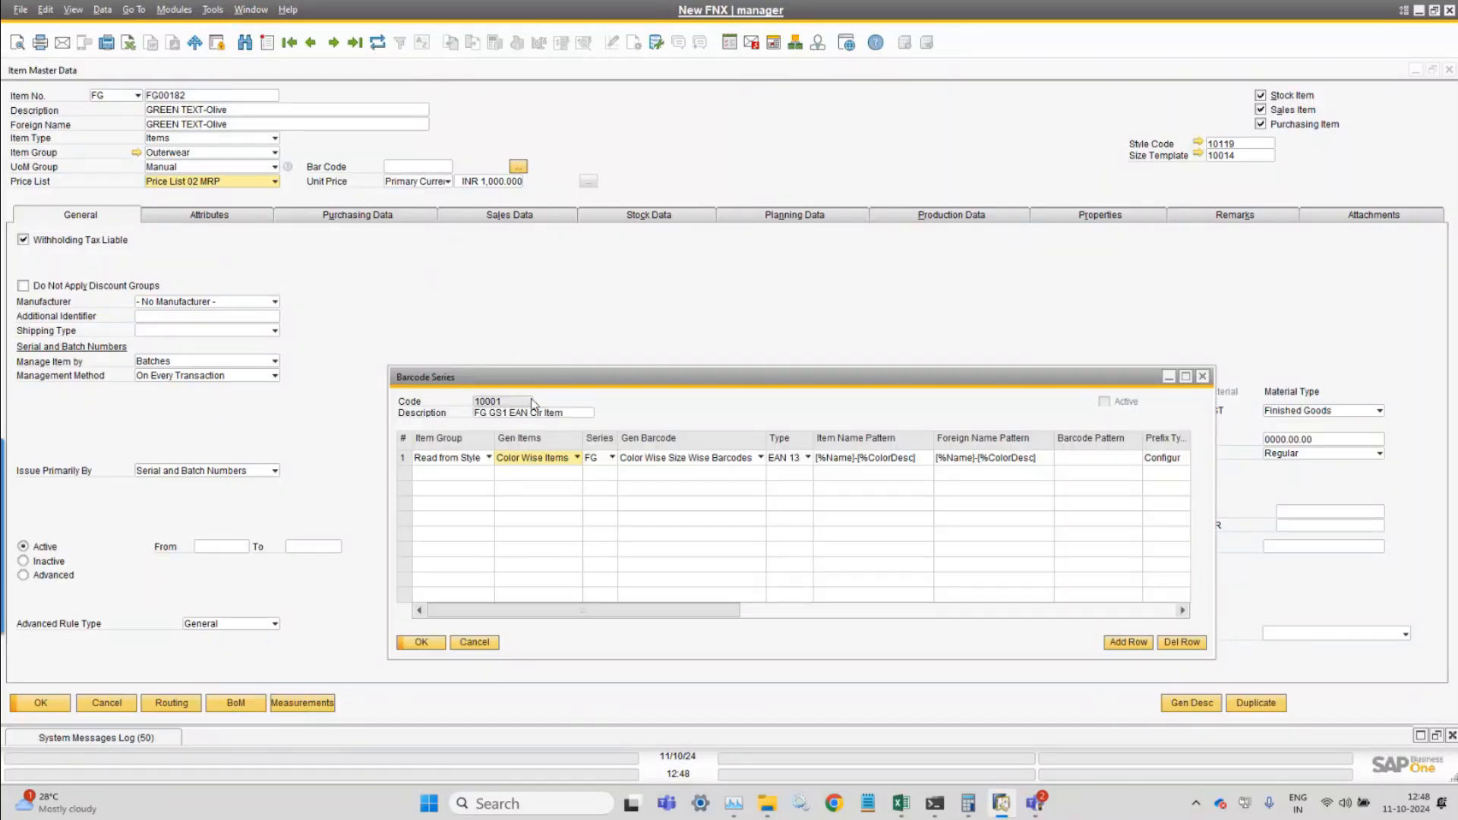
drag(612, 618, 674, 621)
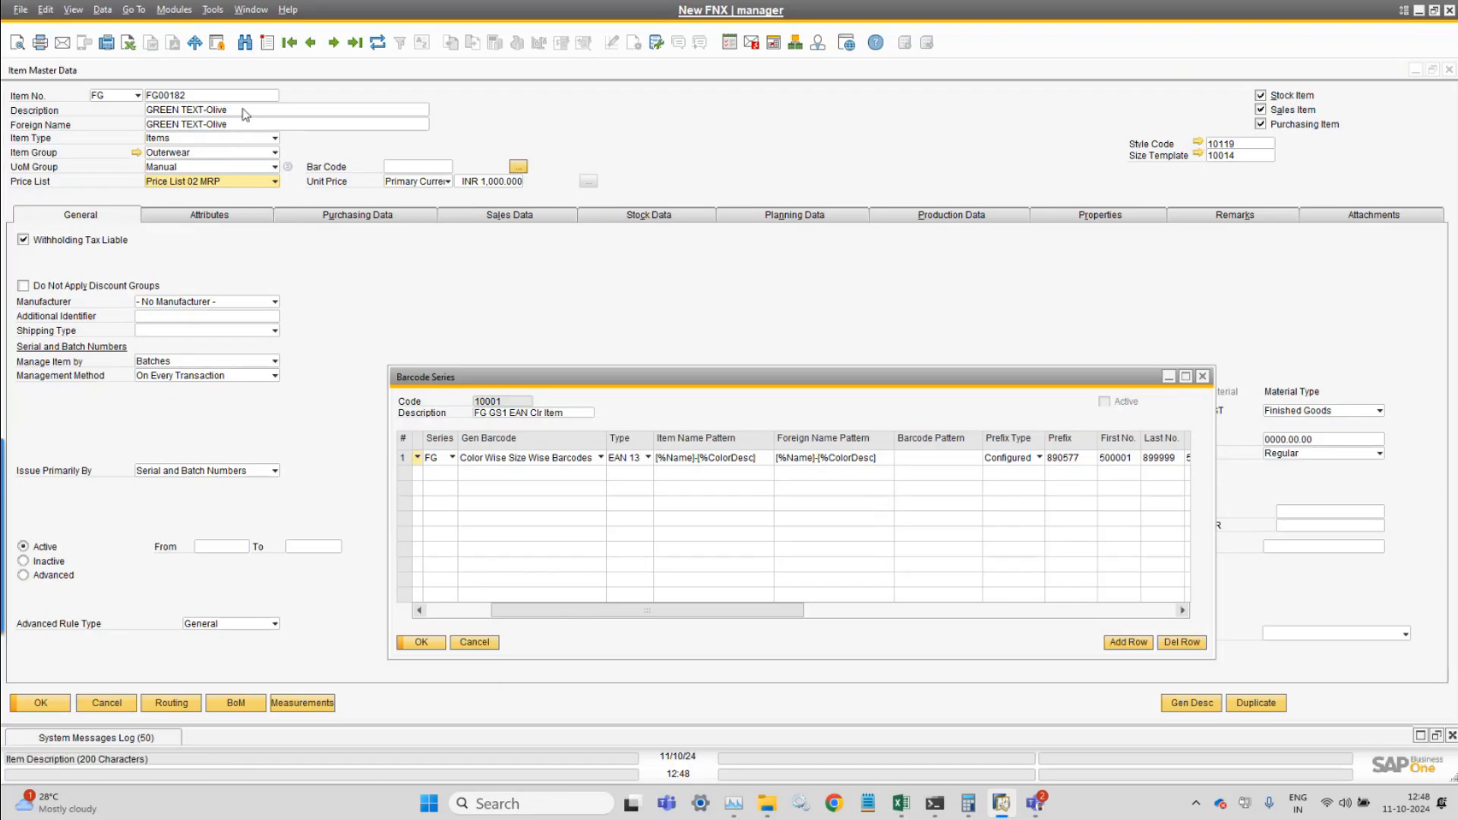
drag(677, 611, 1046, 605)
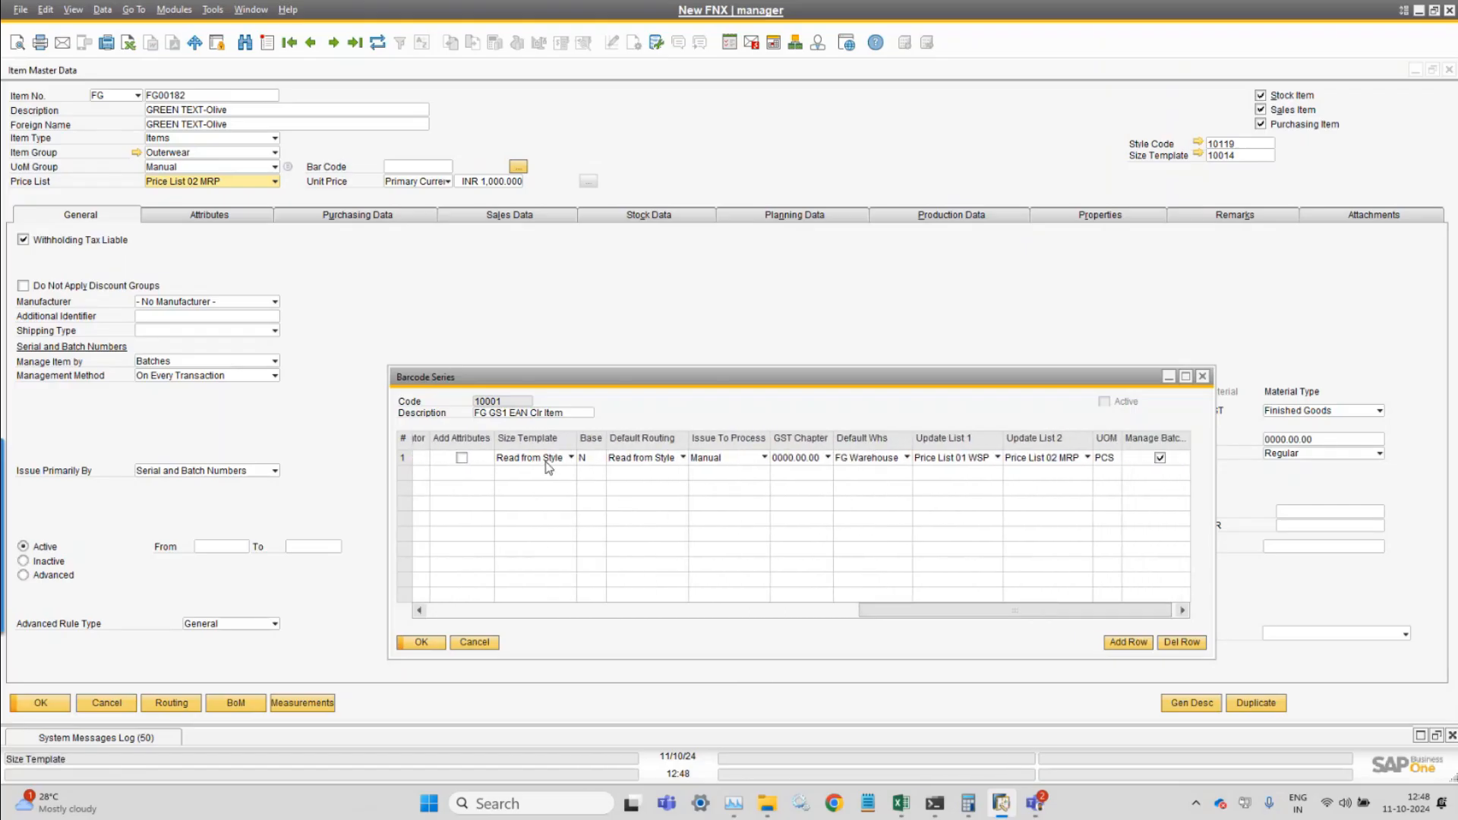
drag(960, 608, 1076, 609)
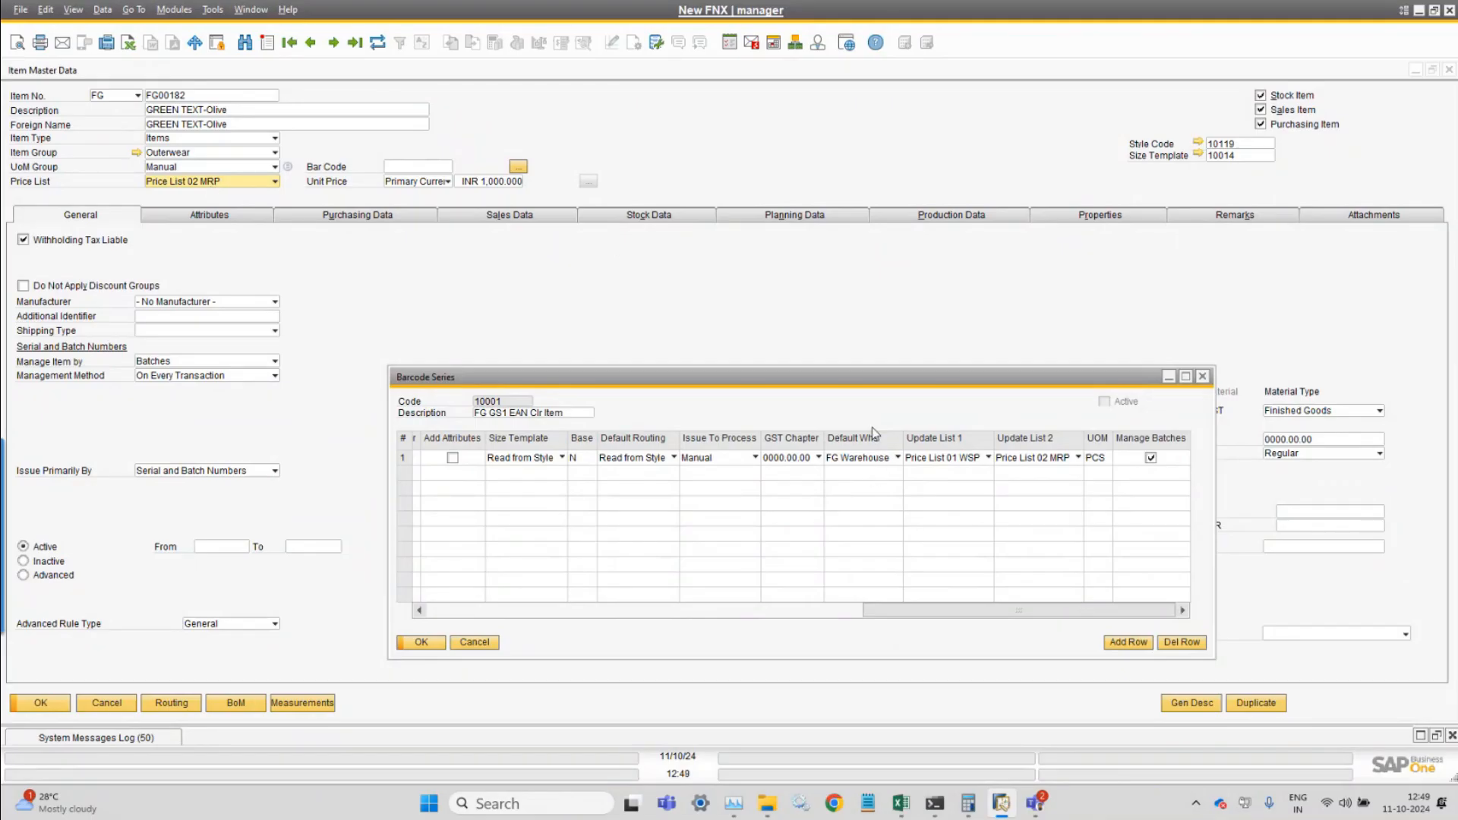
- Check the Olive item's stock data and select its FG Warehouse row
click(652, 220)
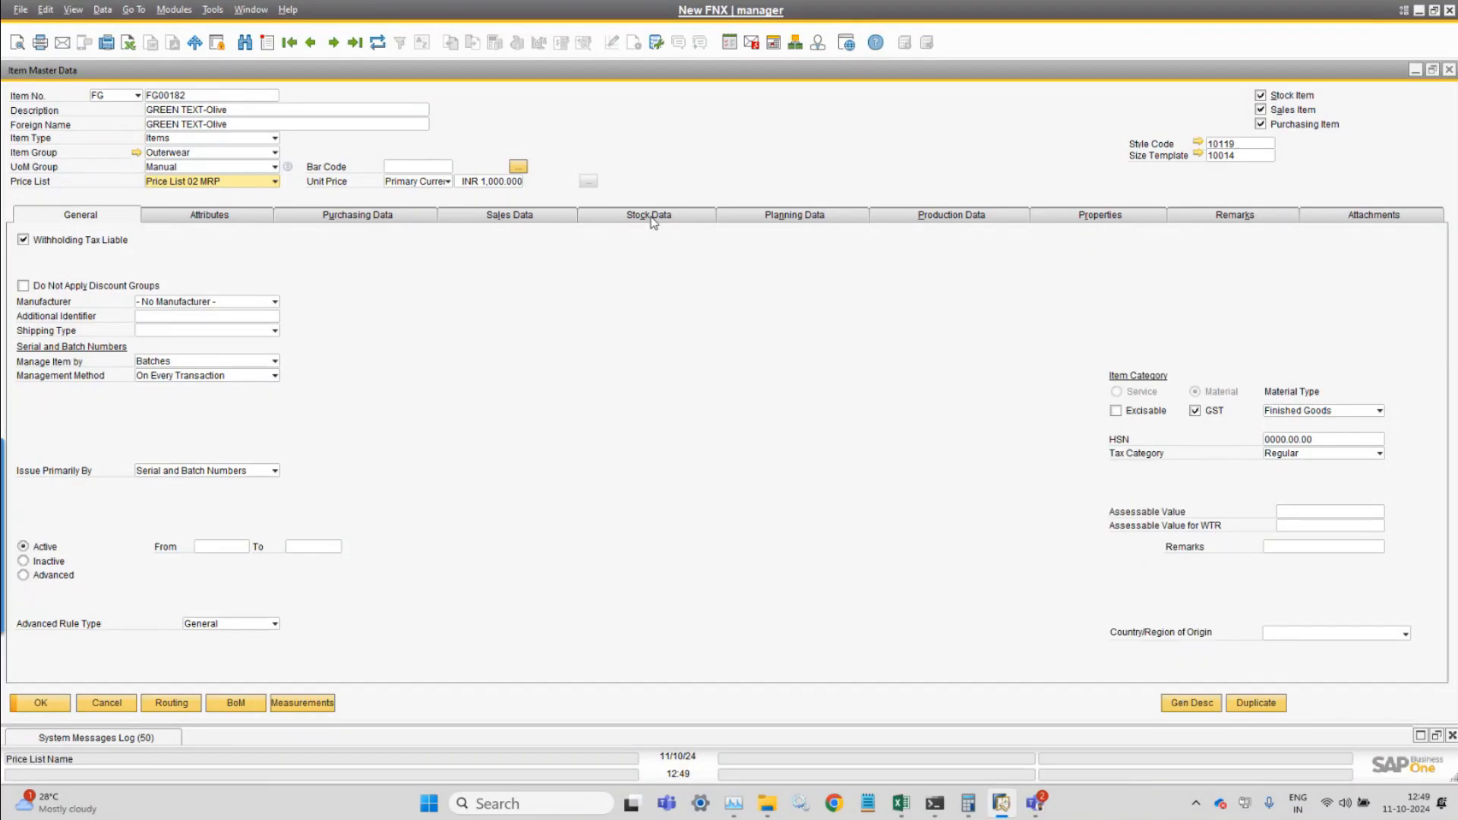
click(652, 221)
click(24, 458)
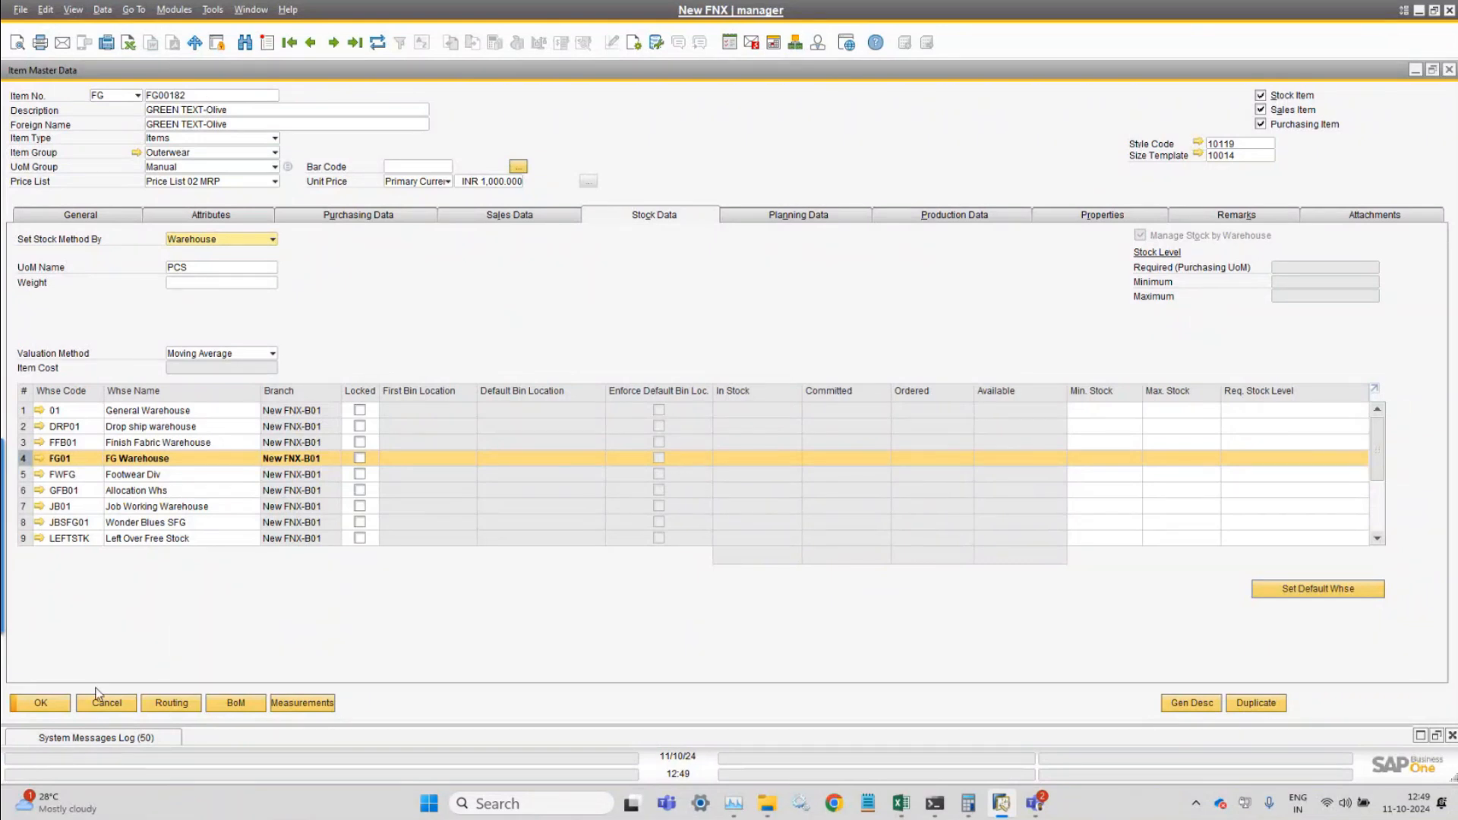
- Close the Olive item's master data, the barcode series and the Items For Style list
click(36, 704)
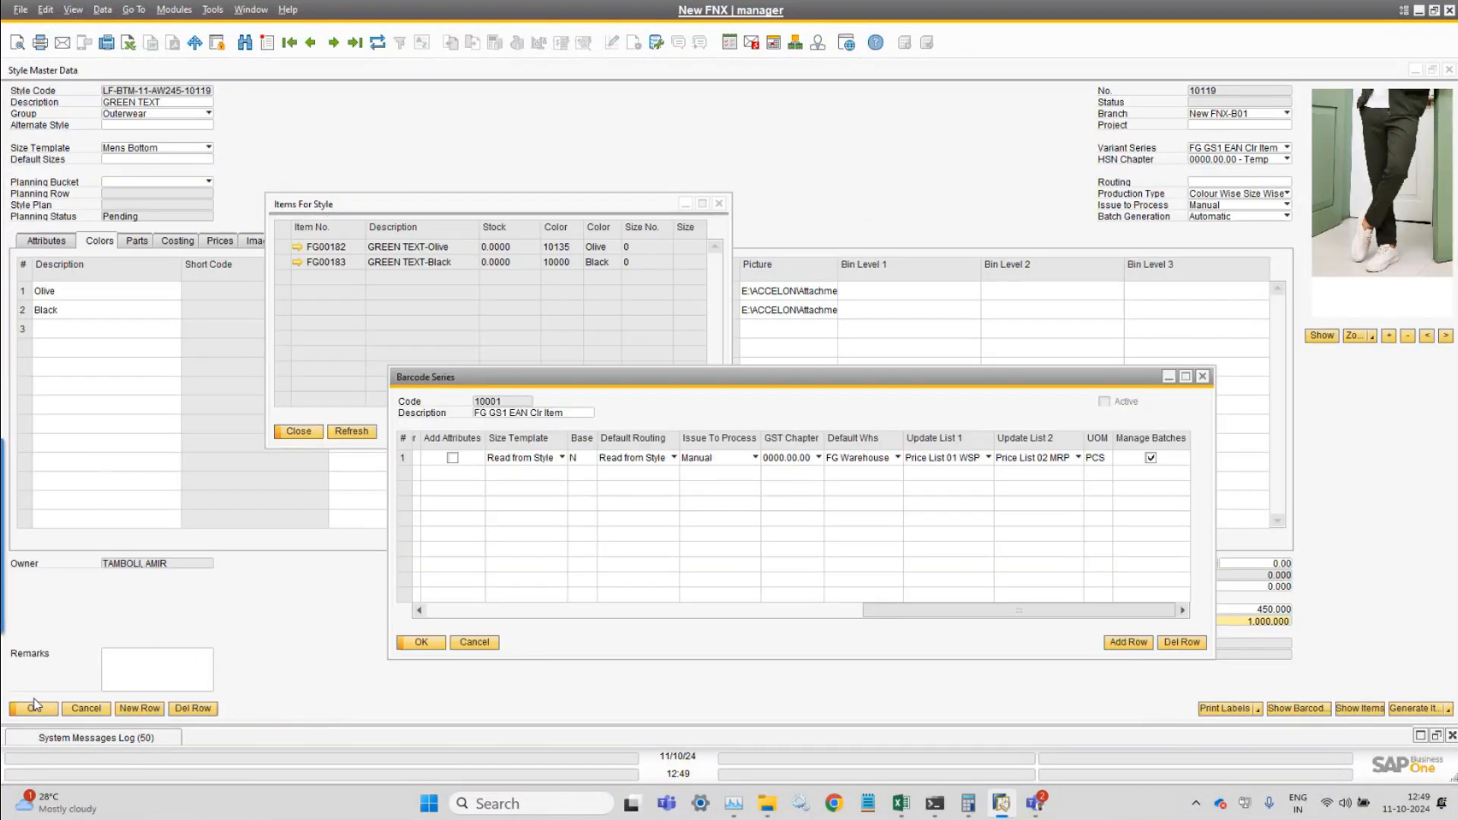
click(410, 644)
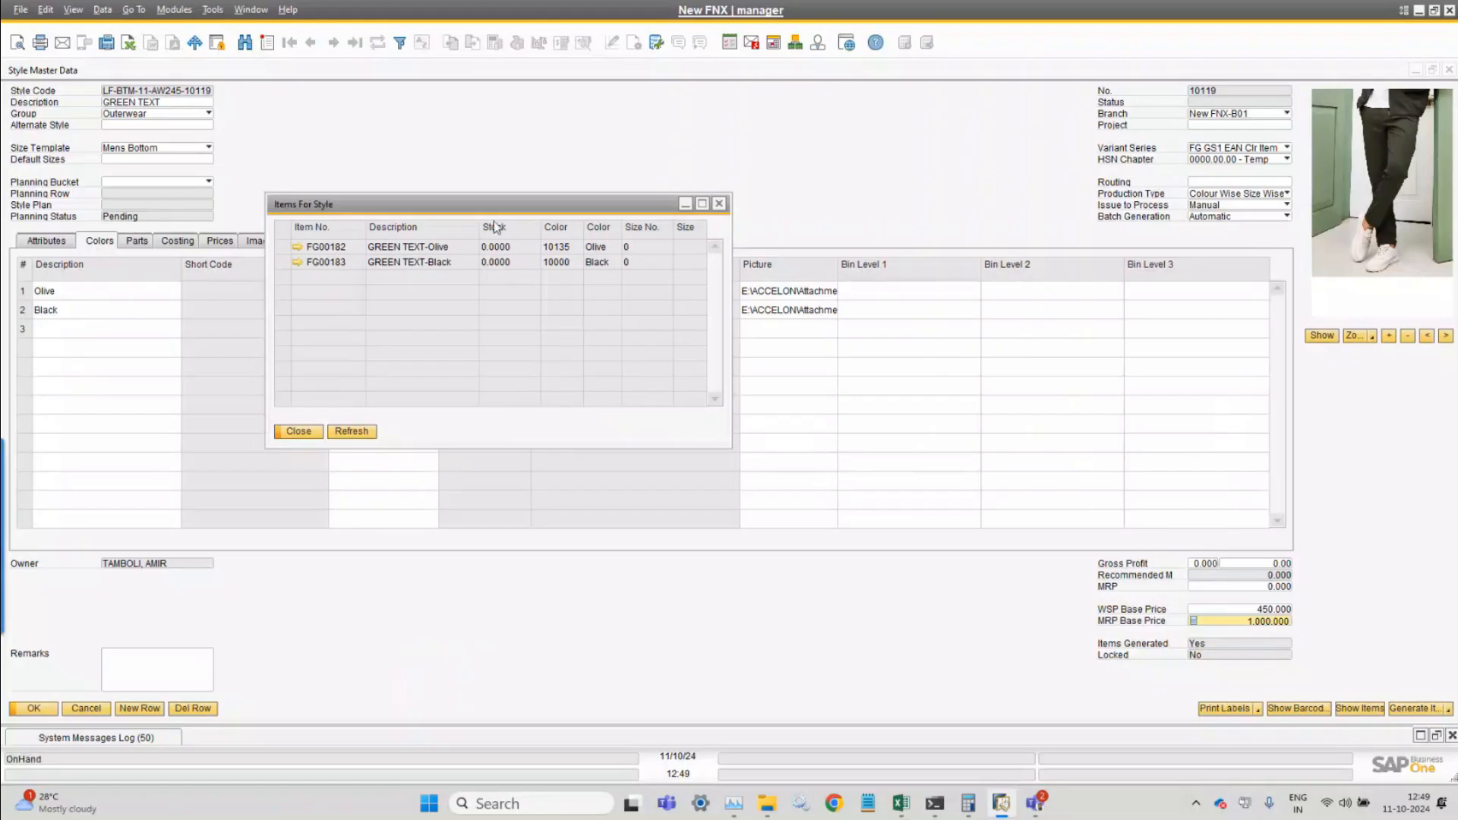
click(300, 435)
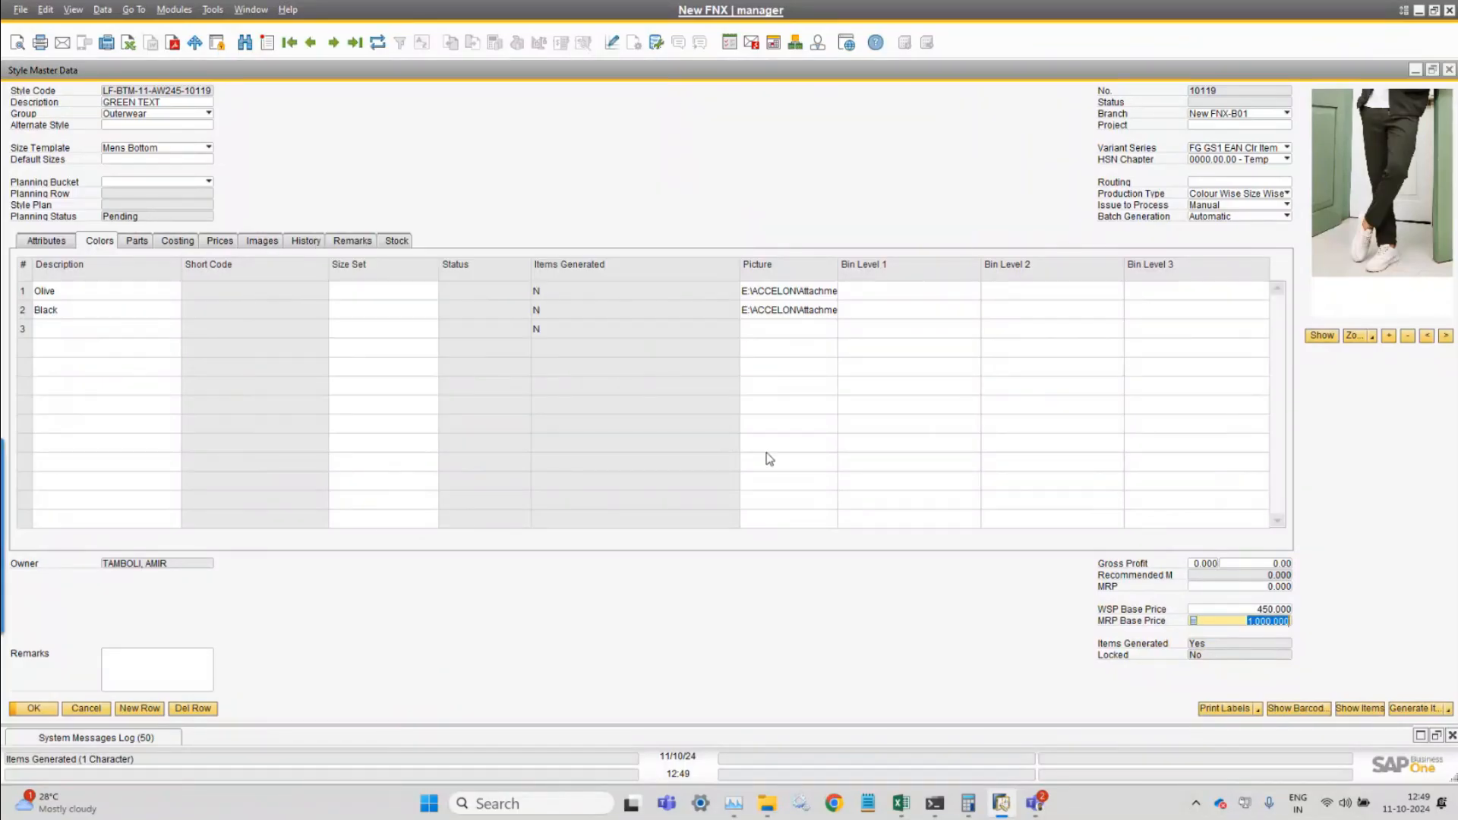
- Show the style's barcodes and examine them maximized, then in a restored window with fitted columns, enlarged to include WSP and MRP
click(1298, 709)
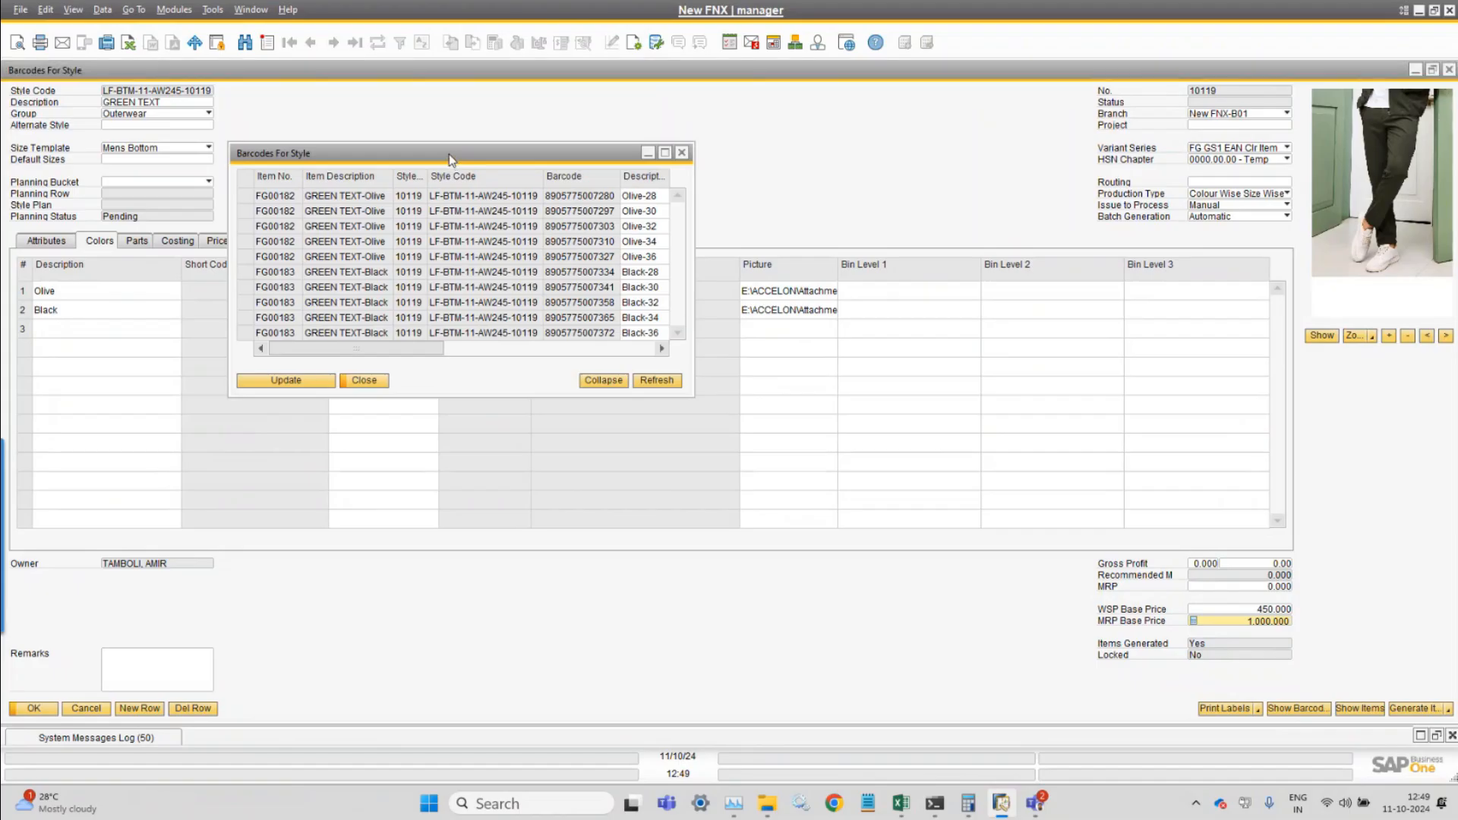
double_click(451, 156)
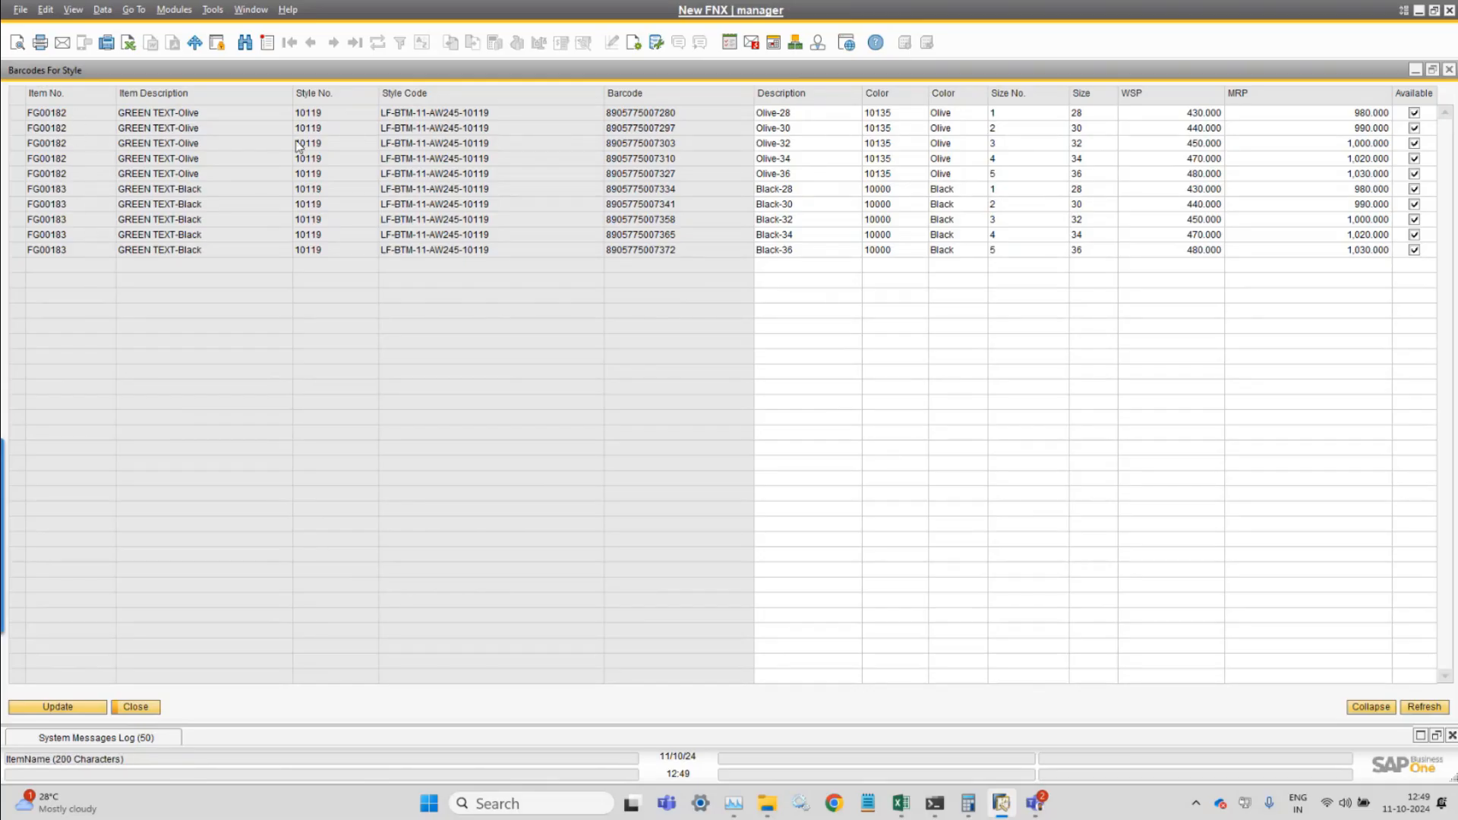
double_click(355, 71)
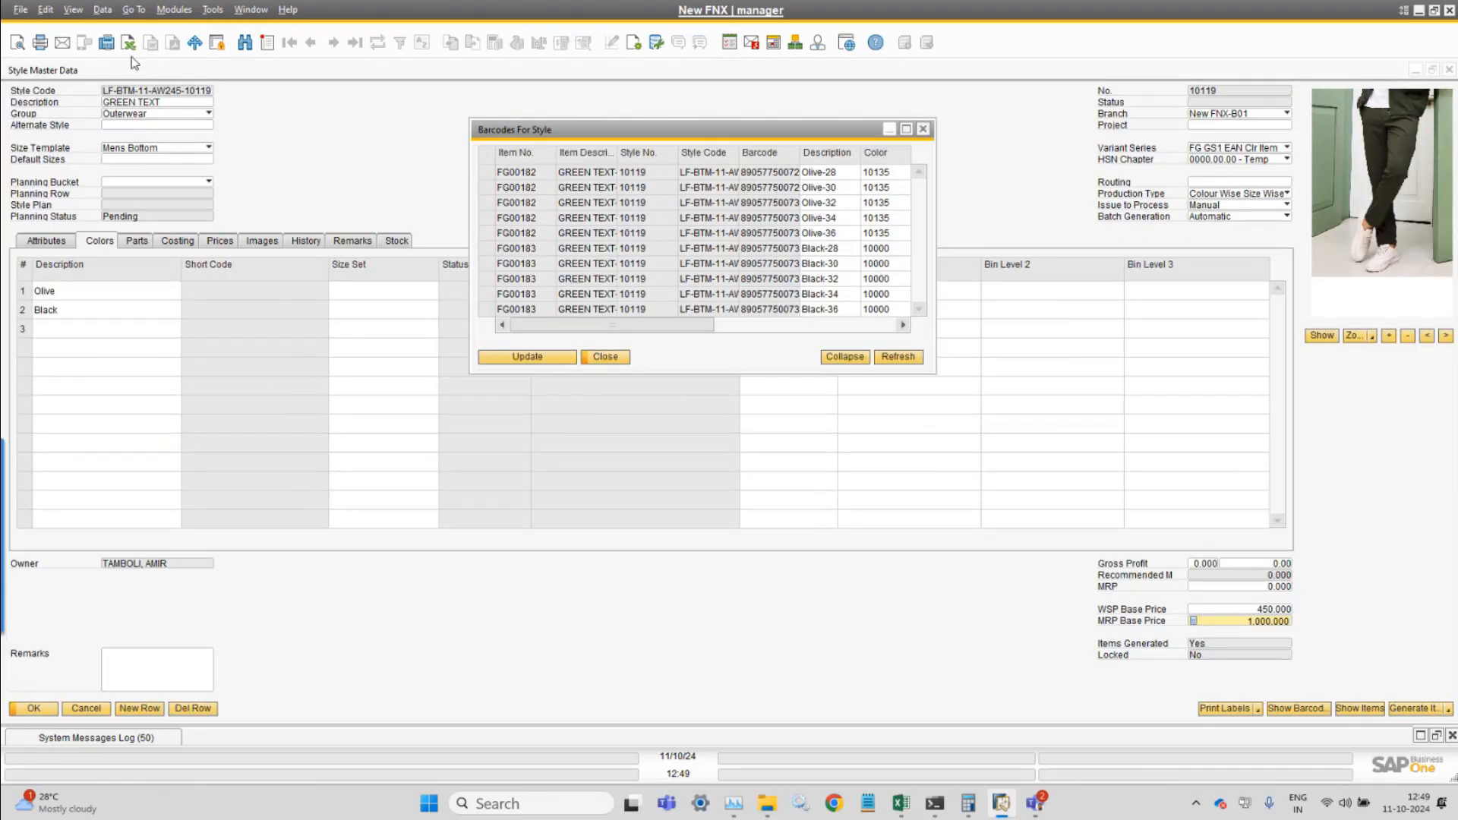
click(71, 10)
click(130, 142)
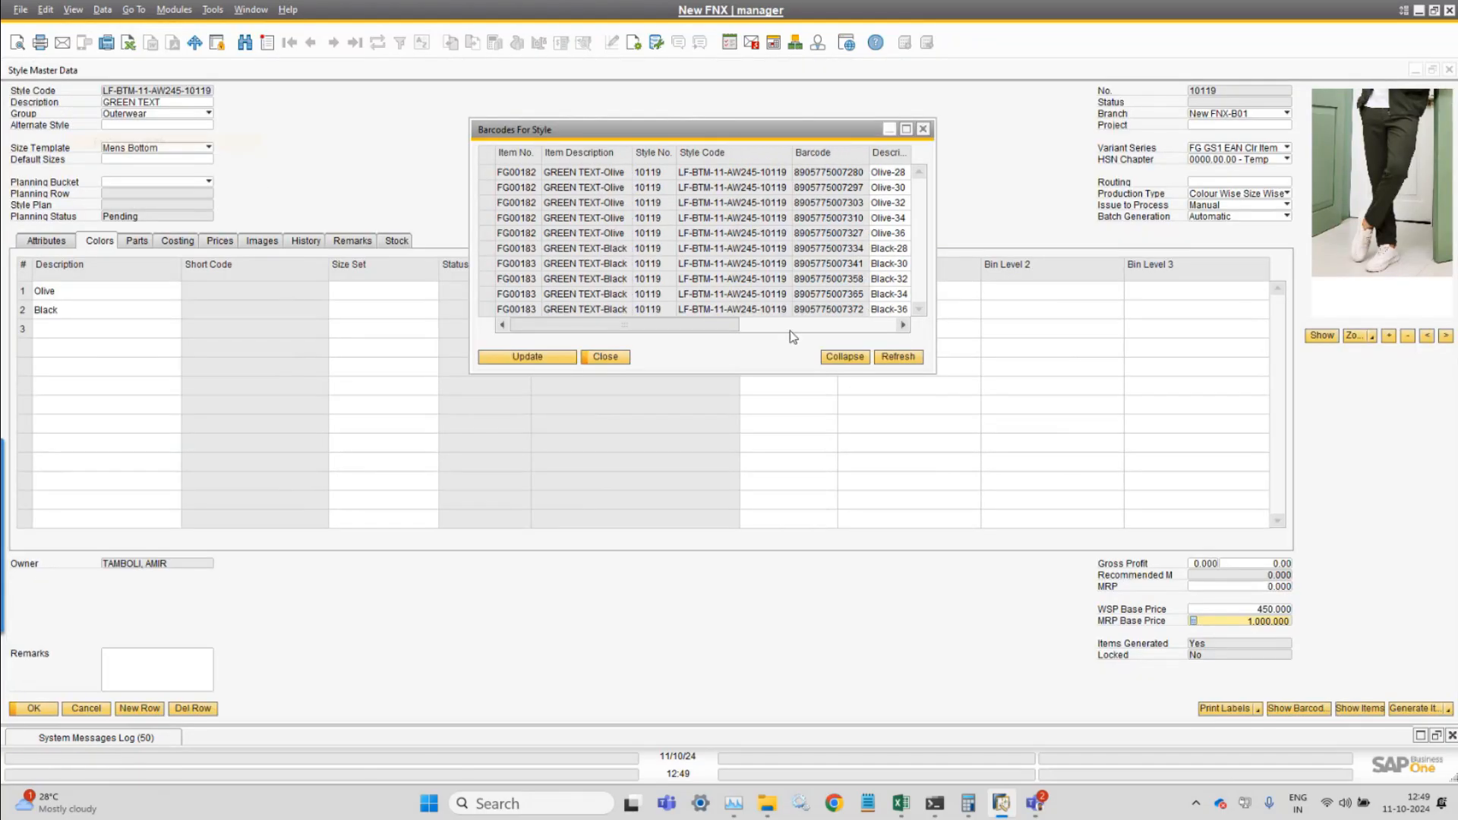
drag(933, 371, 1341, 430)
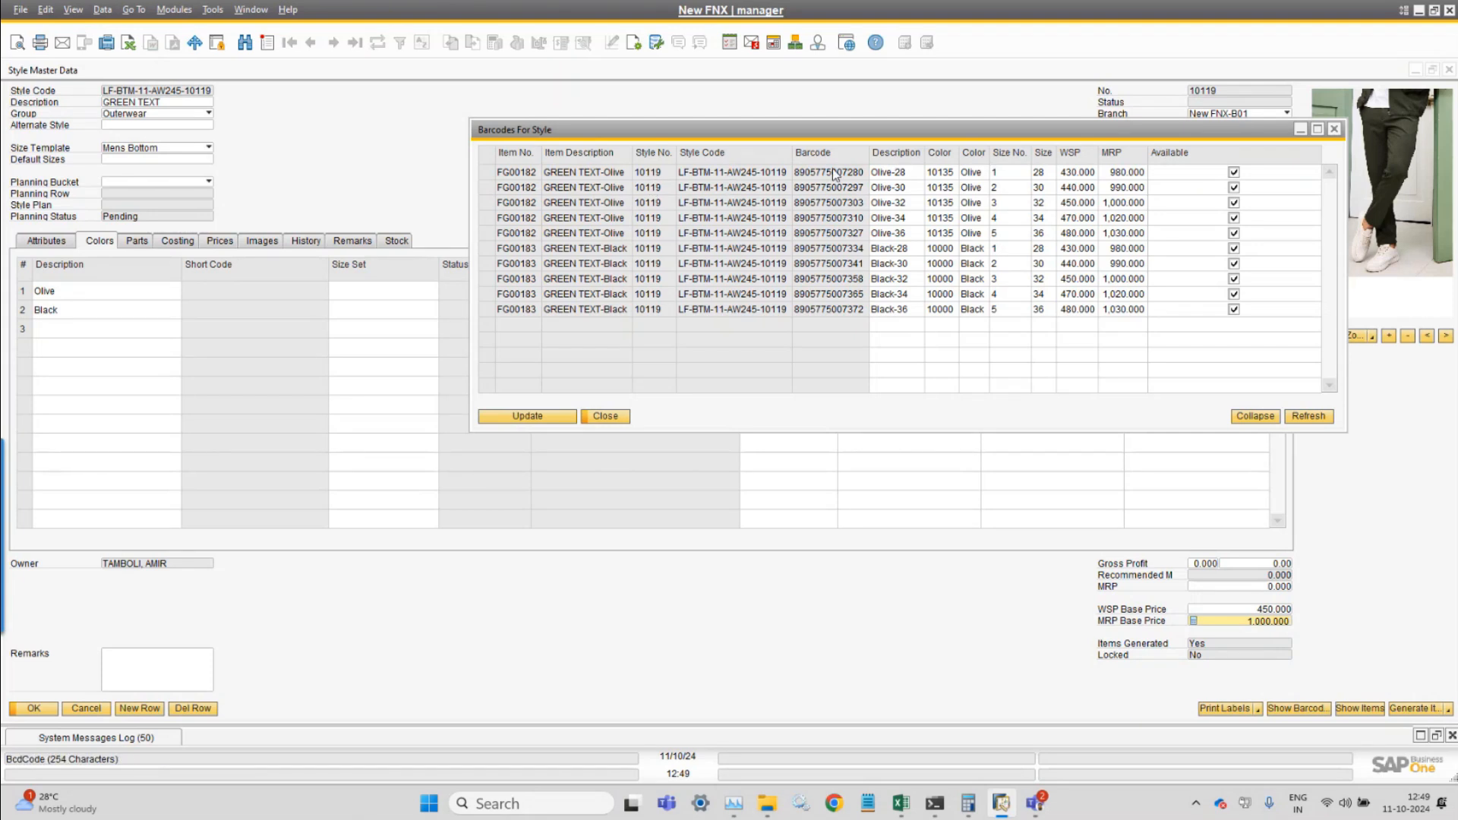
drag(835, 129, 626, 197)
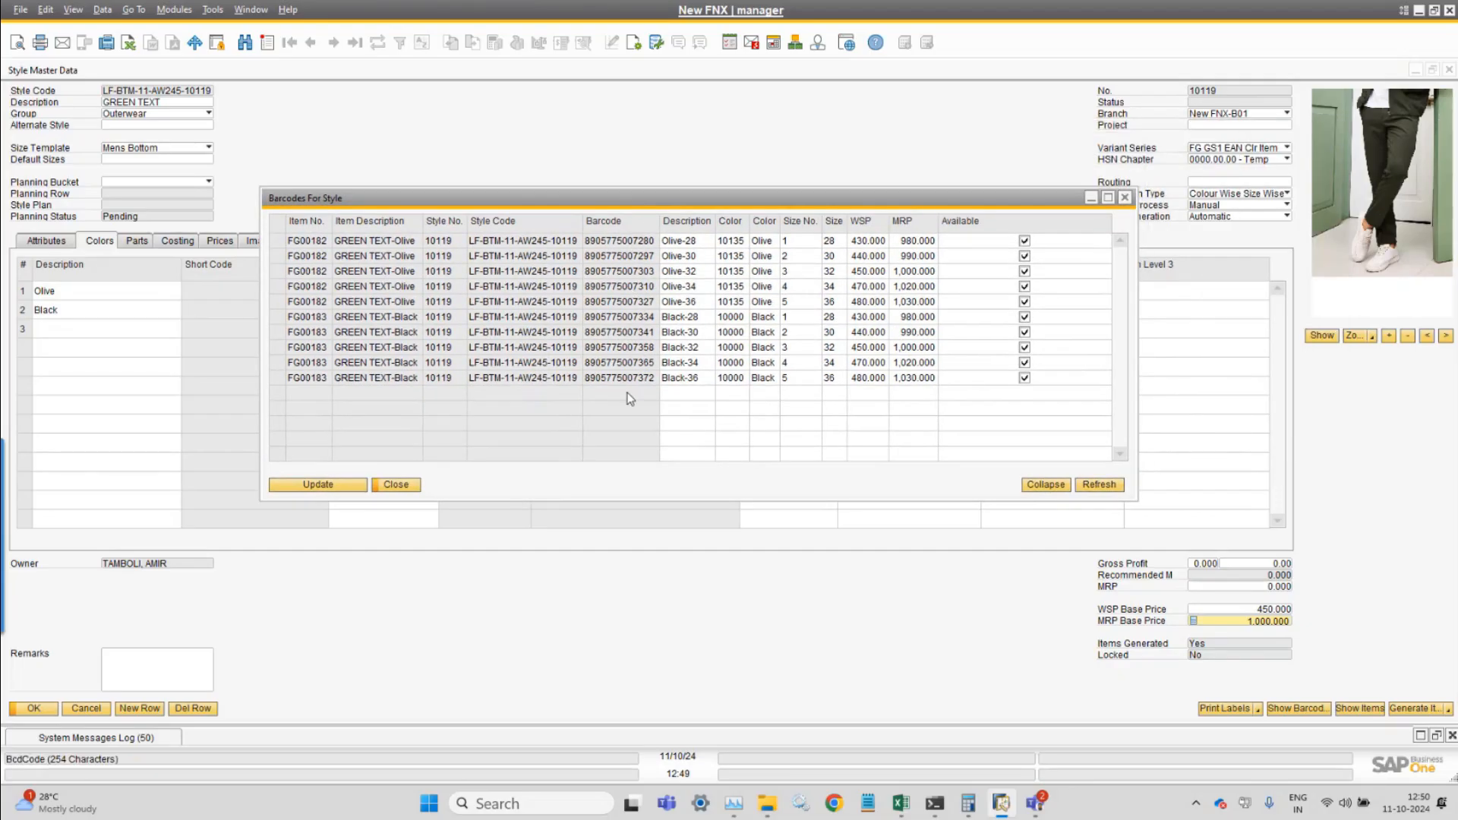
- Open the FashionNx Variant Configuration and browse to the FG GS1 EAN Clr Item barcode series
click(259, 12)
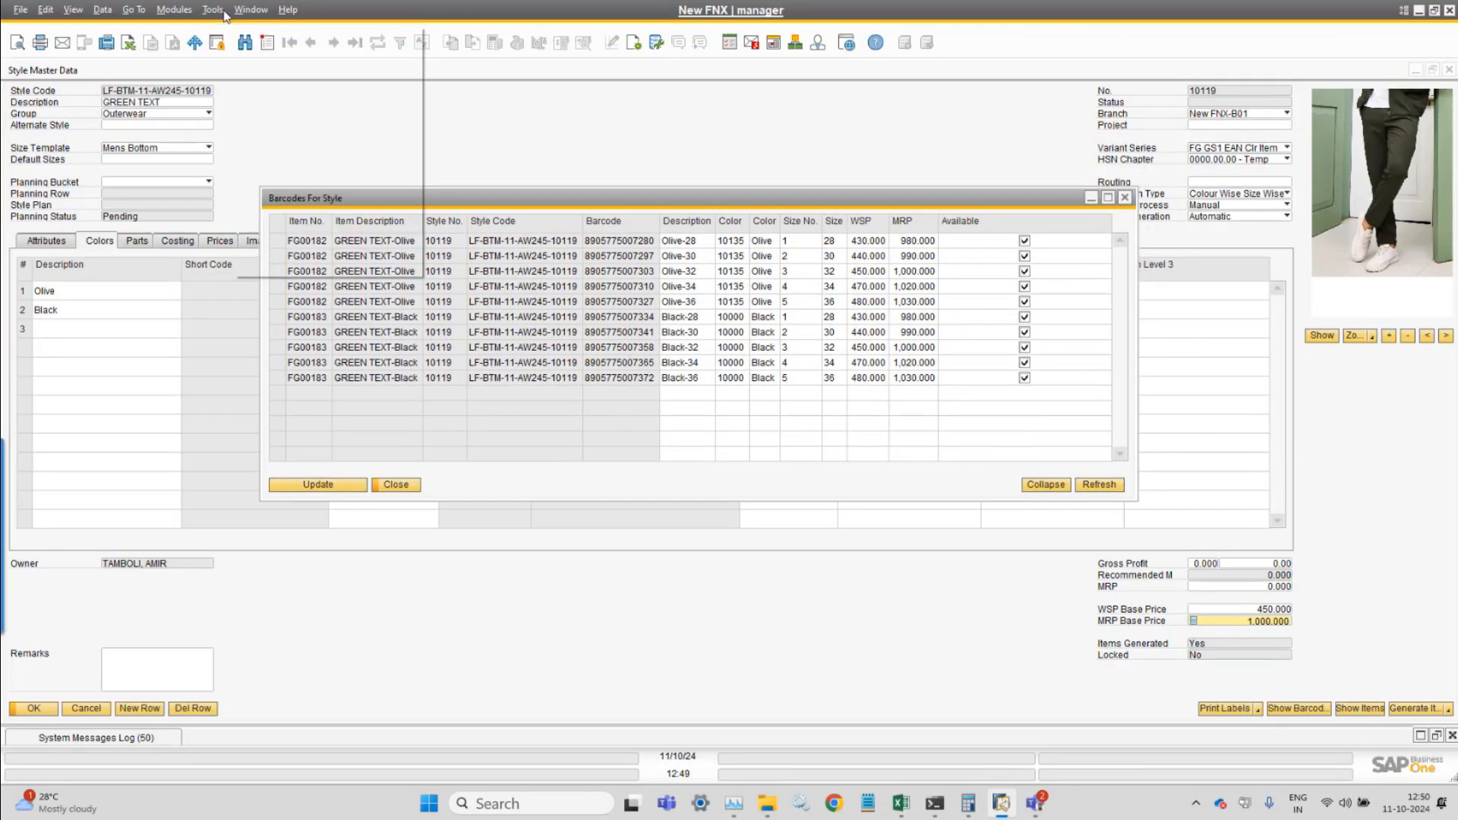
click(174, 9)
mouse_move(189, 53)
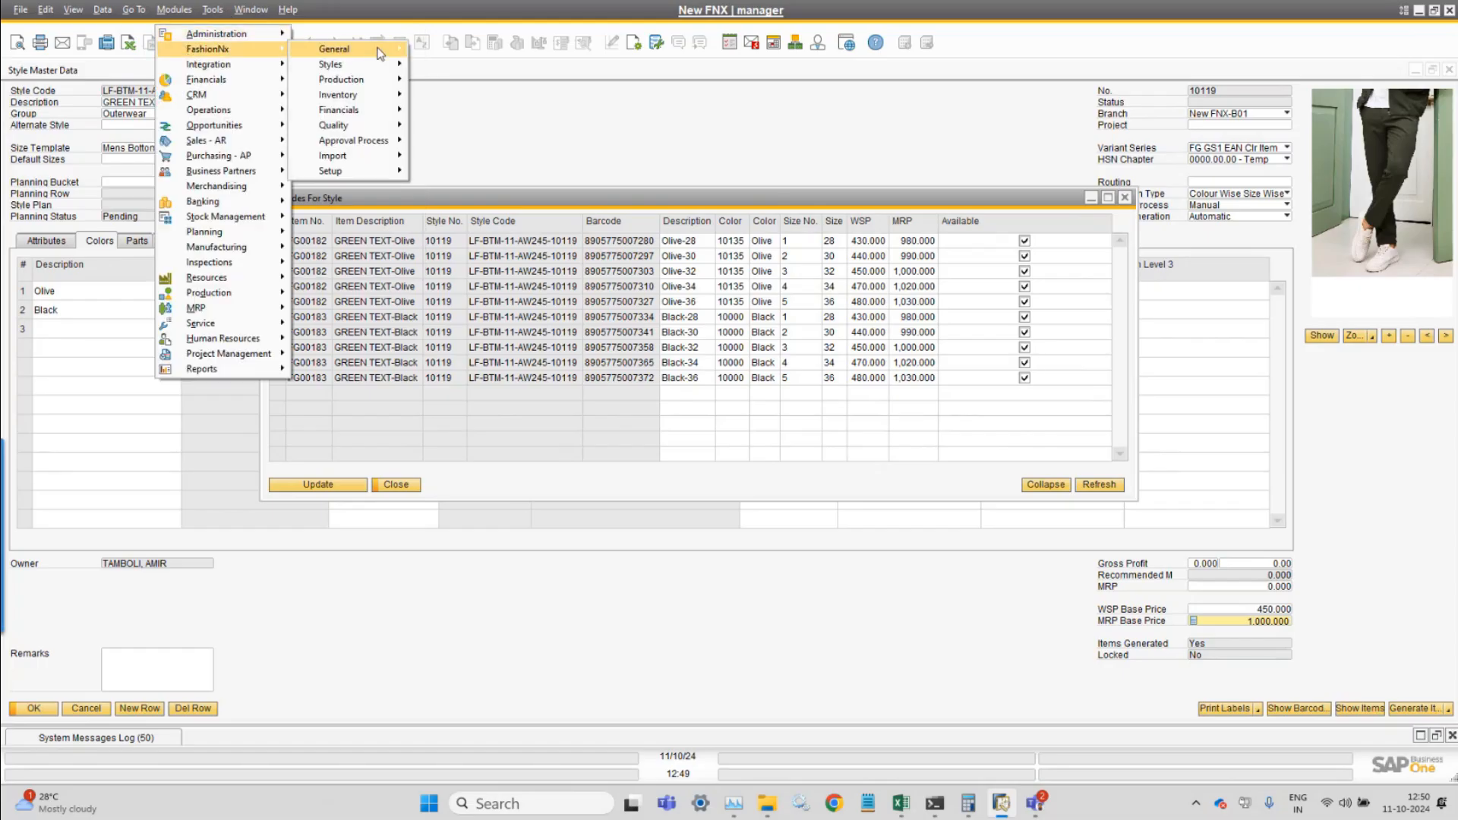
mouse_move(341, 49)
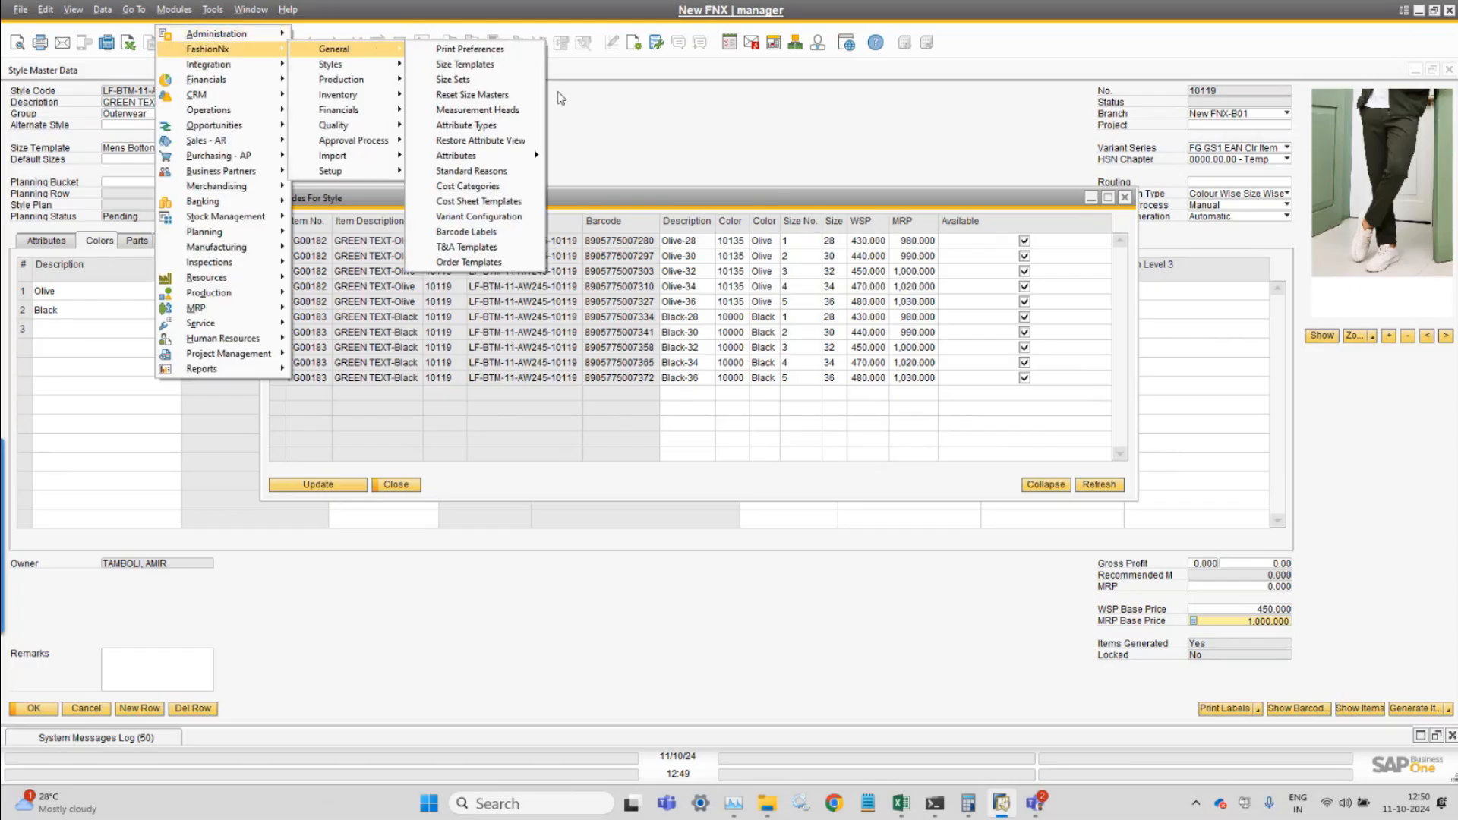
click(517, 217)
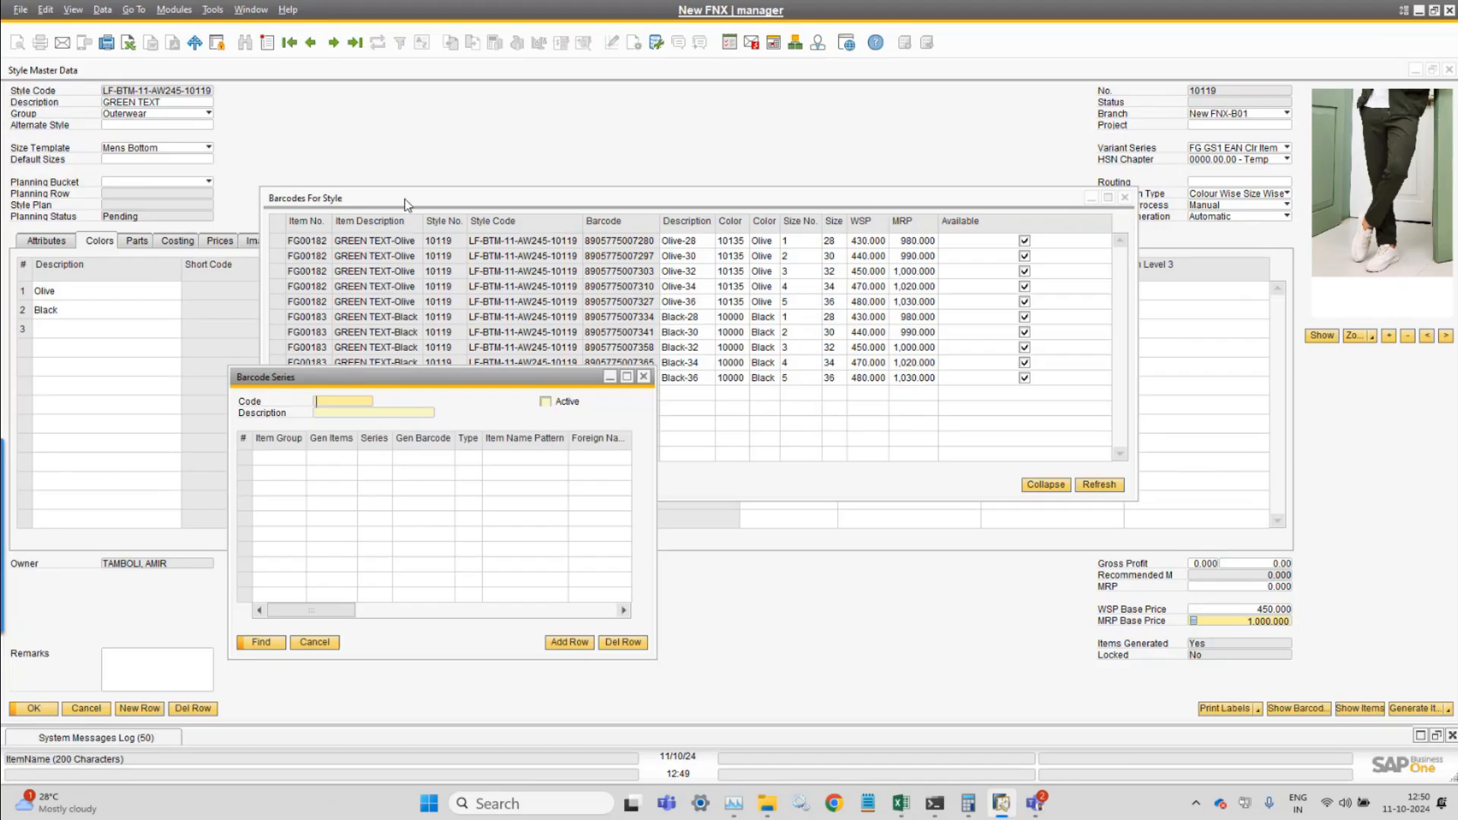
click(310, 43)
click(313, 48)
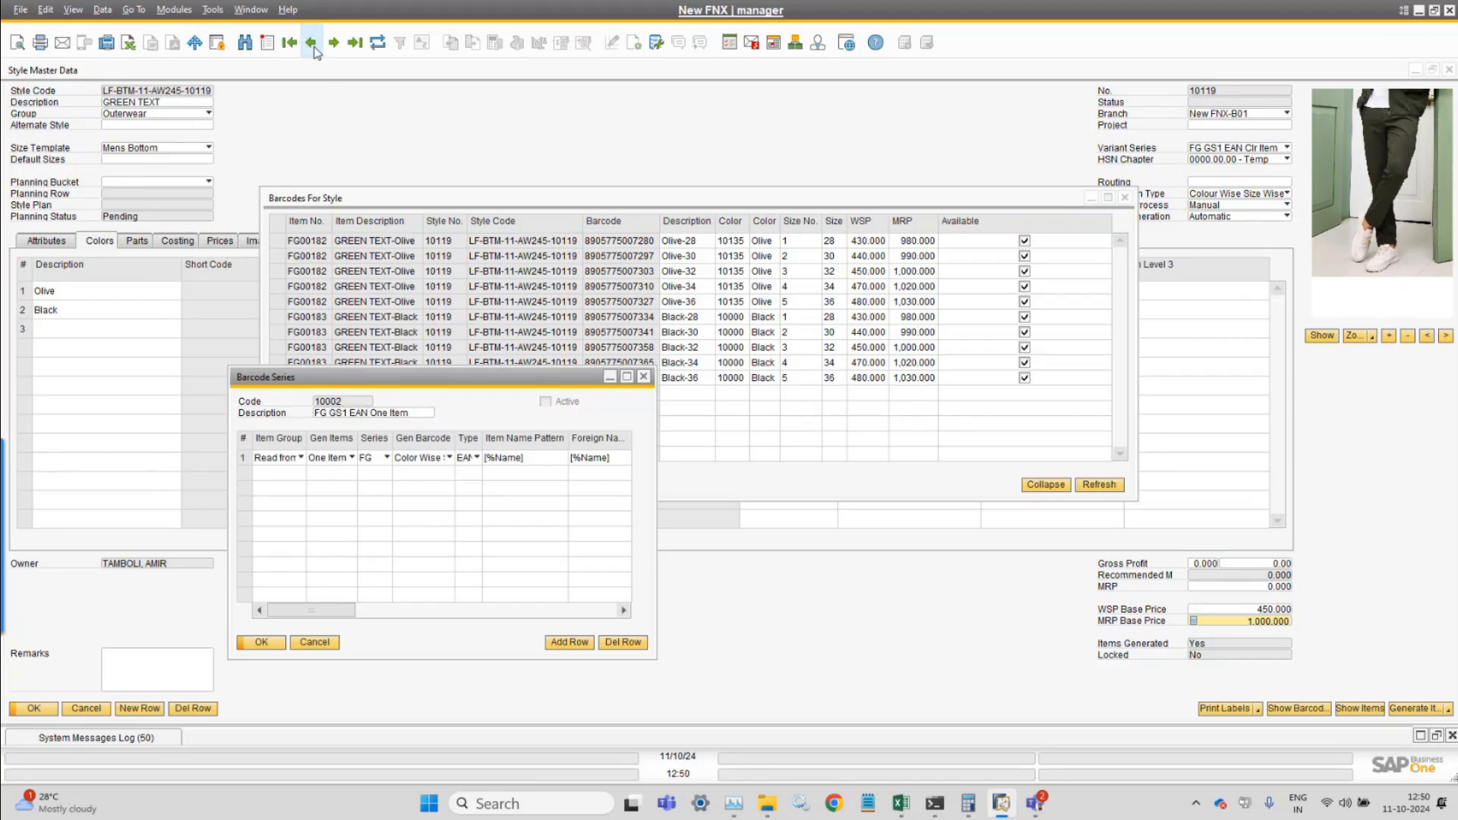
click(311, 43)
- Bring the FG GS1 EAN Clr Item series to the front, maximize it, and check its barcode type, prefix and number range
click(852, 673)
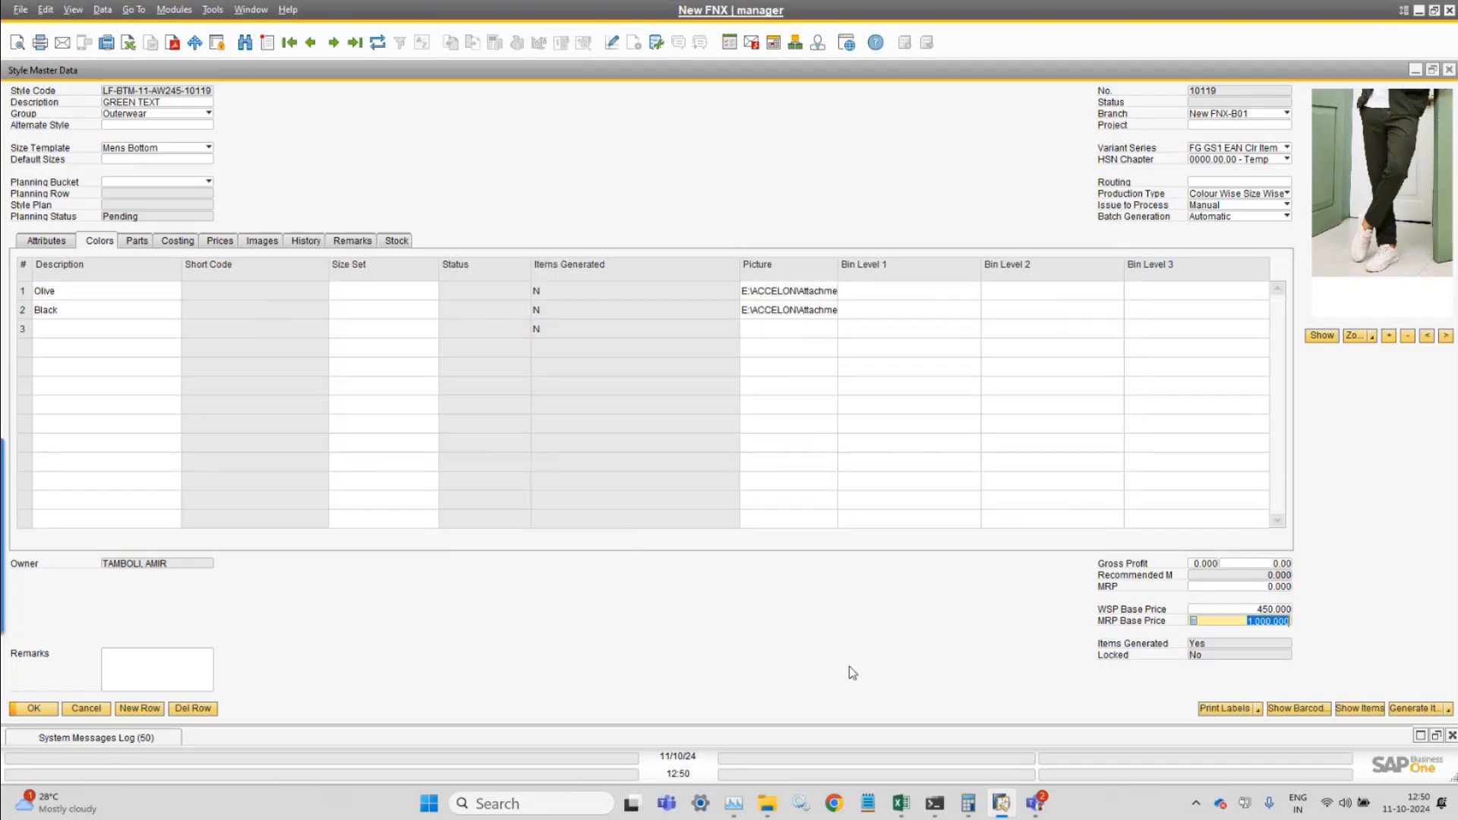
key(alt+w)
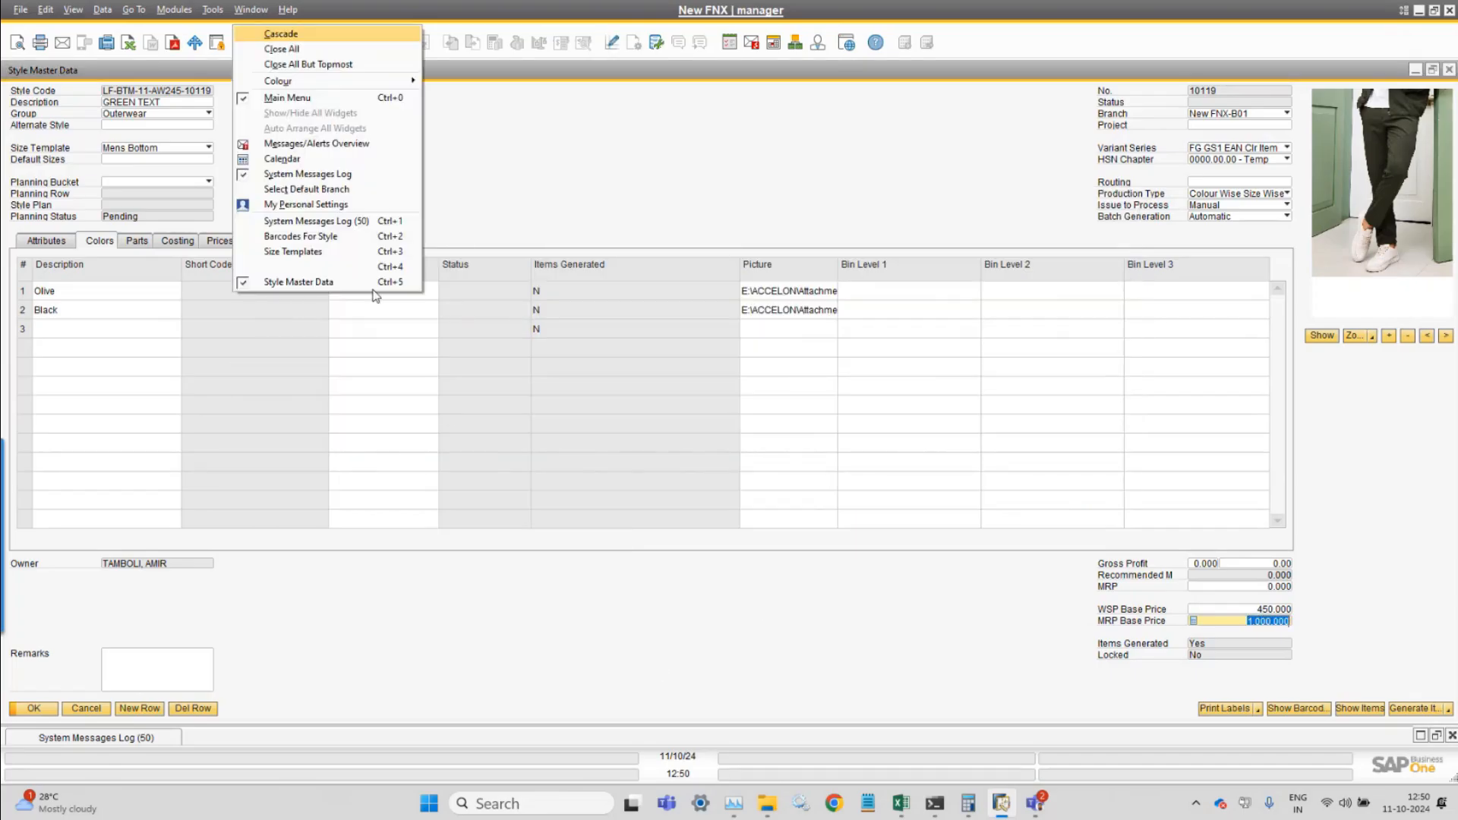
click(350, 267)
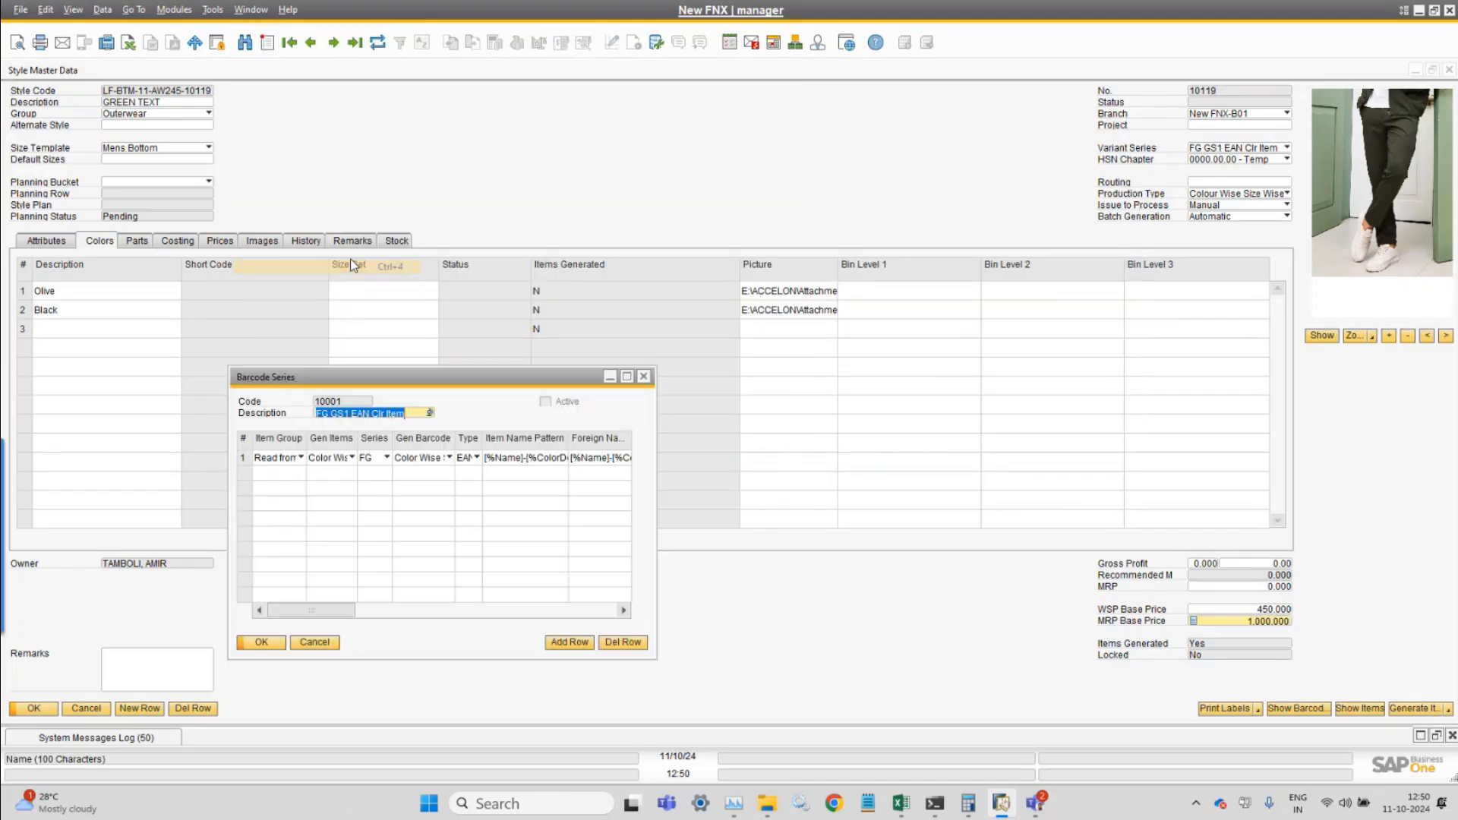
double_click(443, 378)
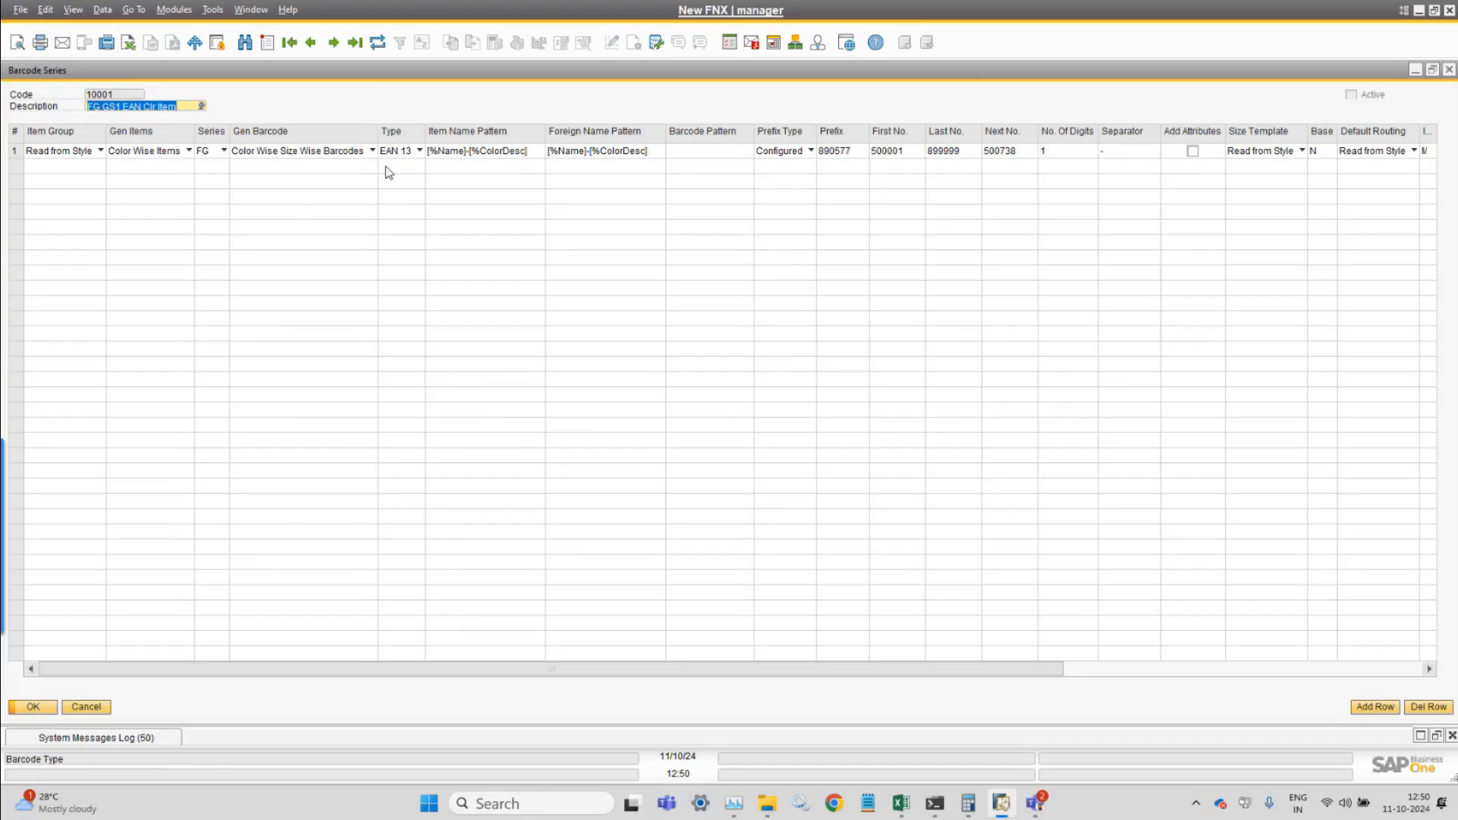
click(412, 151)
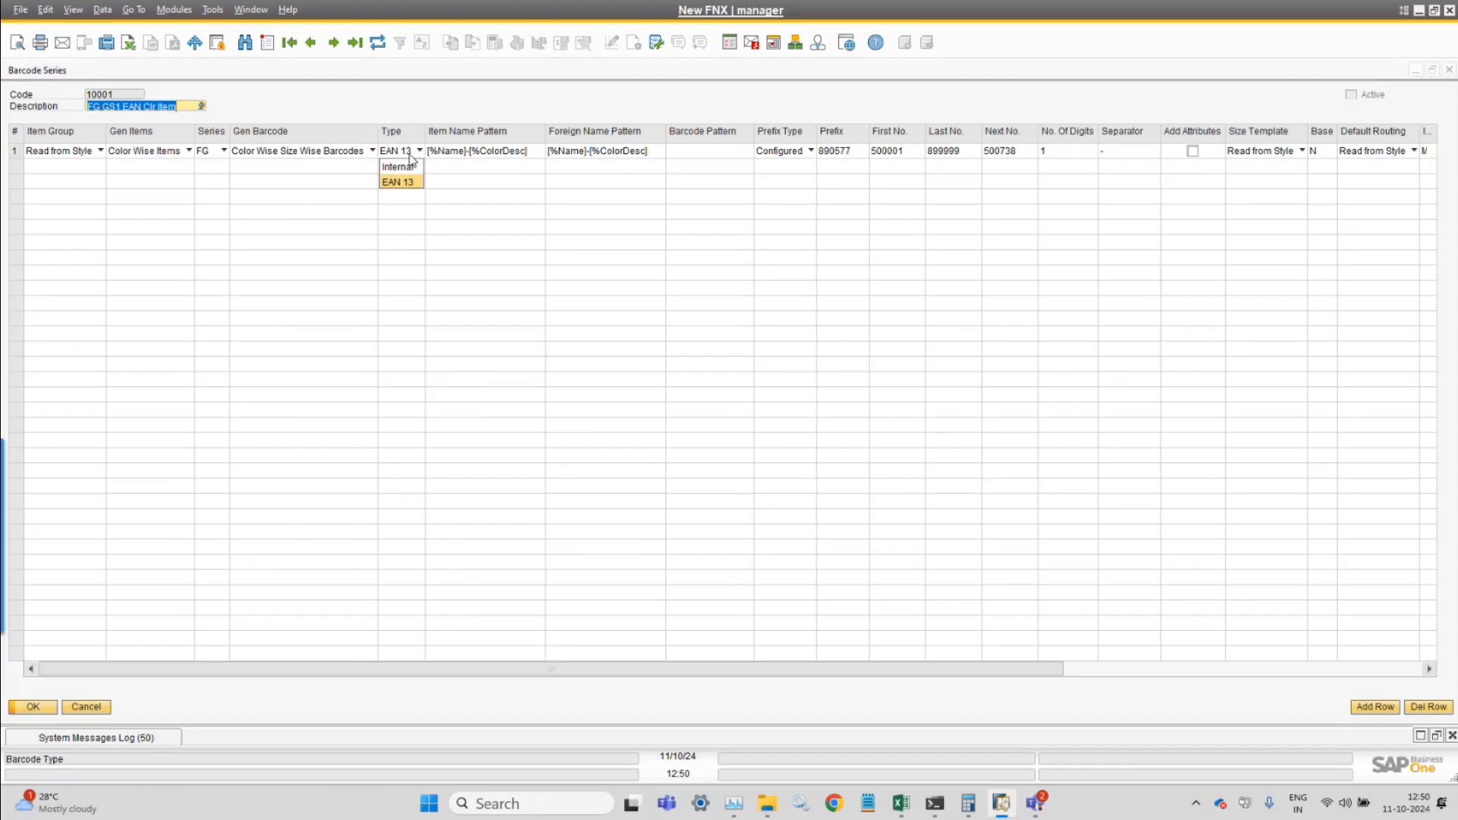
click(851, 154)
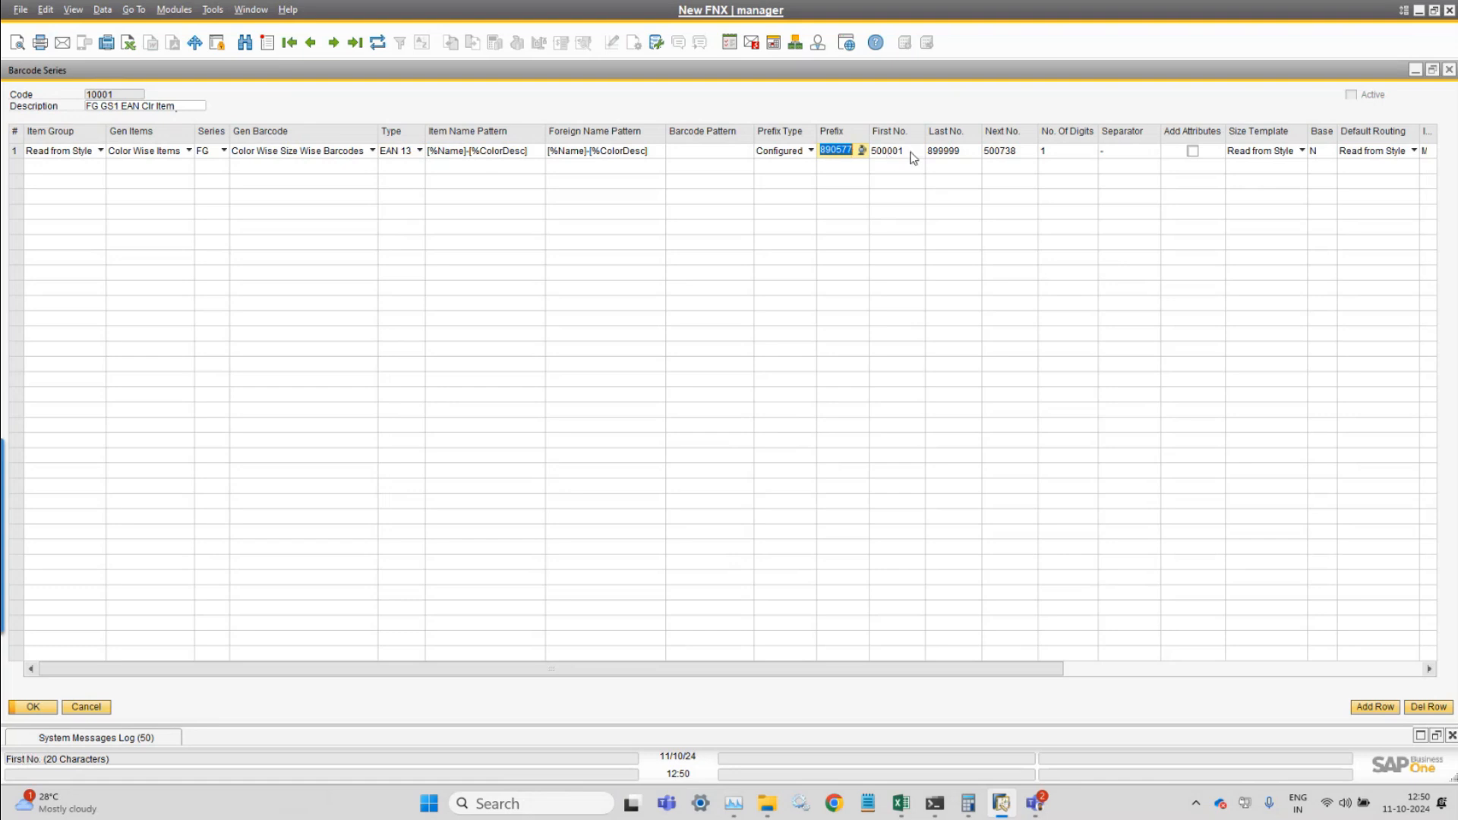
key(Tab)
key(Tab)
key(Tab)
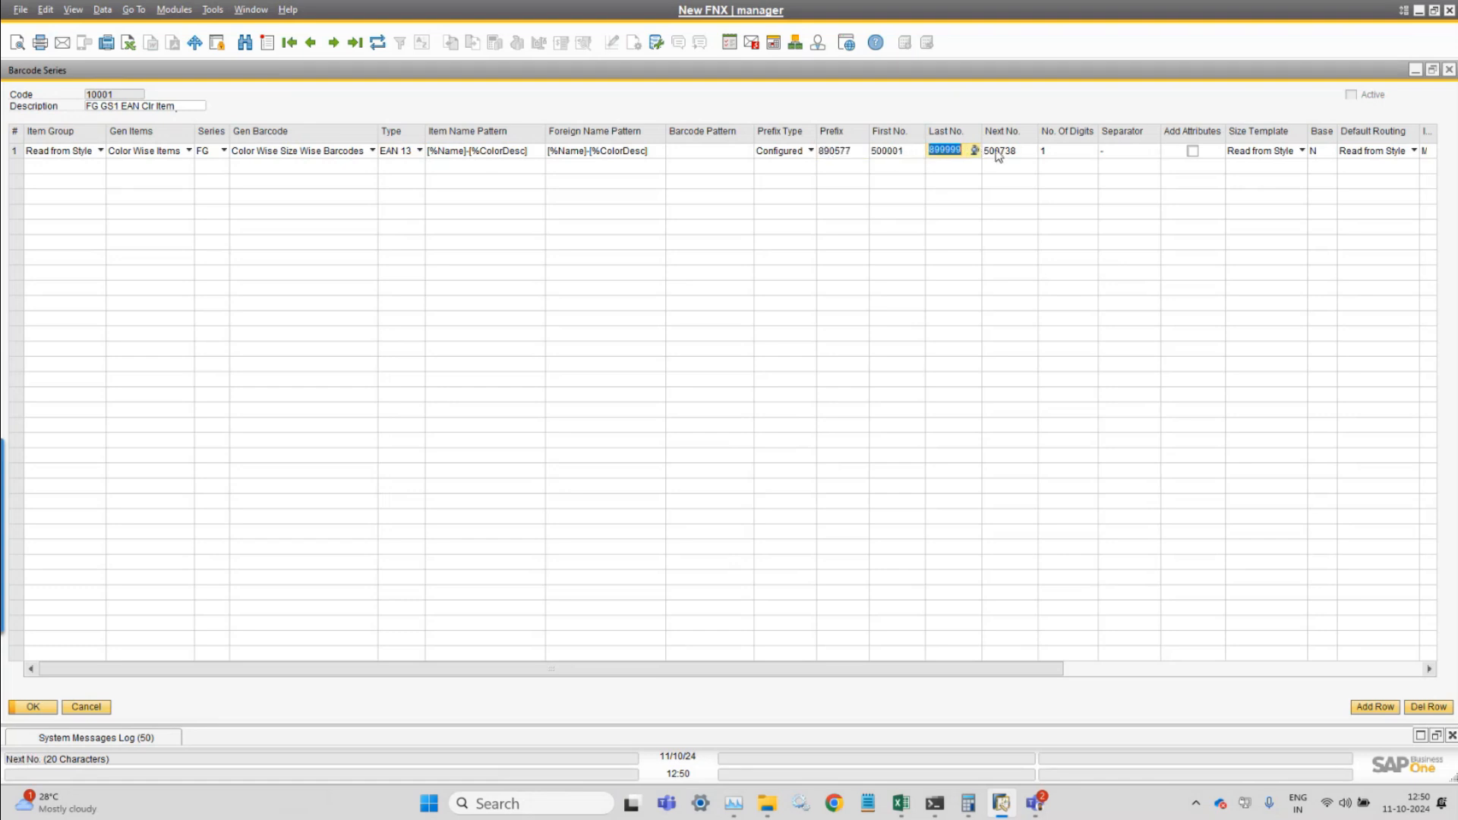
- Return to the style's barcode list and check the description, colour, size, WSP and MRP for Olive-28, plus the WSP for Olive-32
click(250, 9)
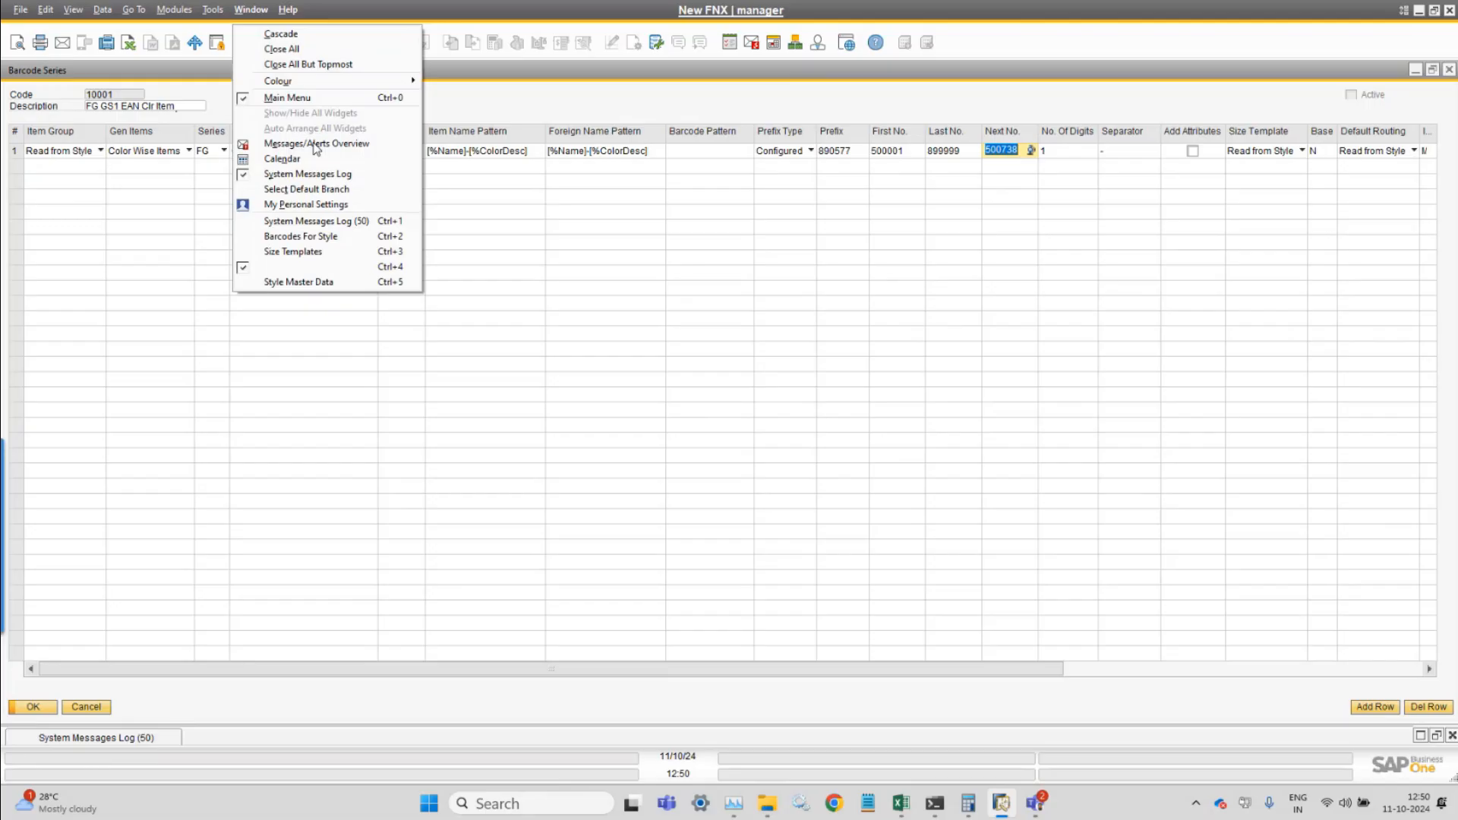
click(326, 236)
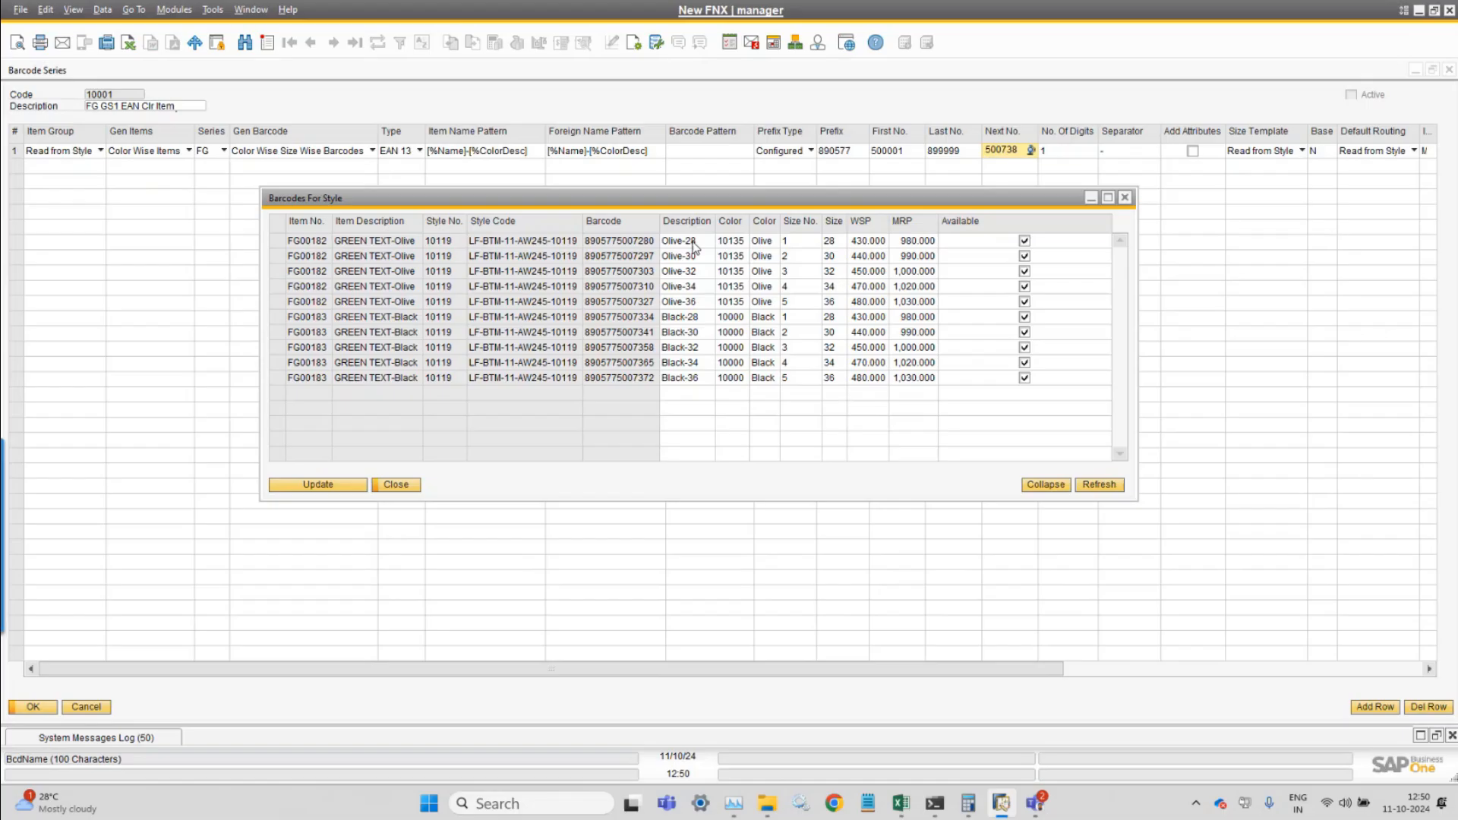
click(763, 240)
click(832, 241)
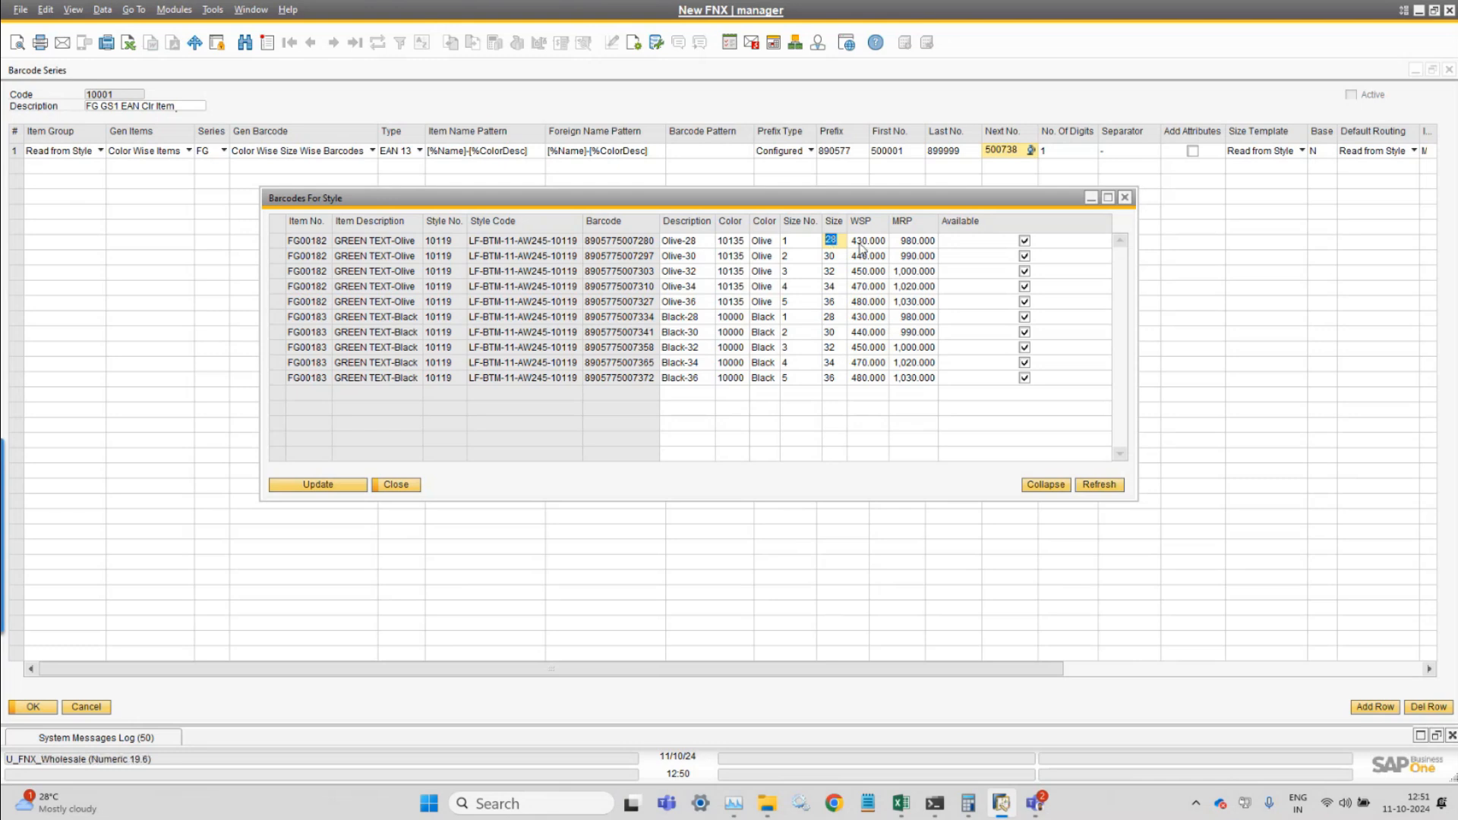
click(700, 242)
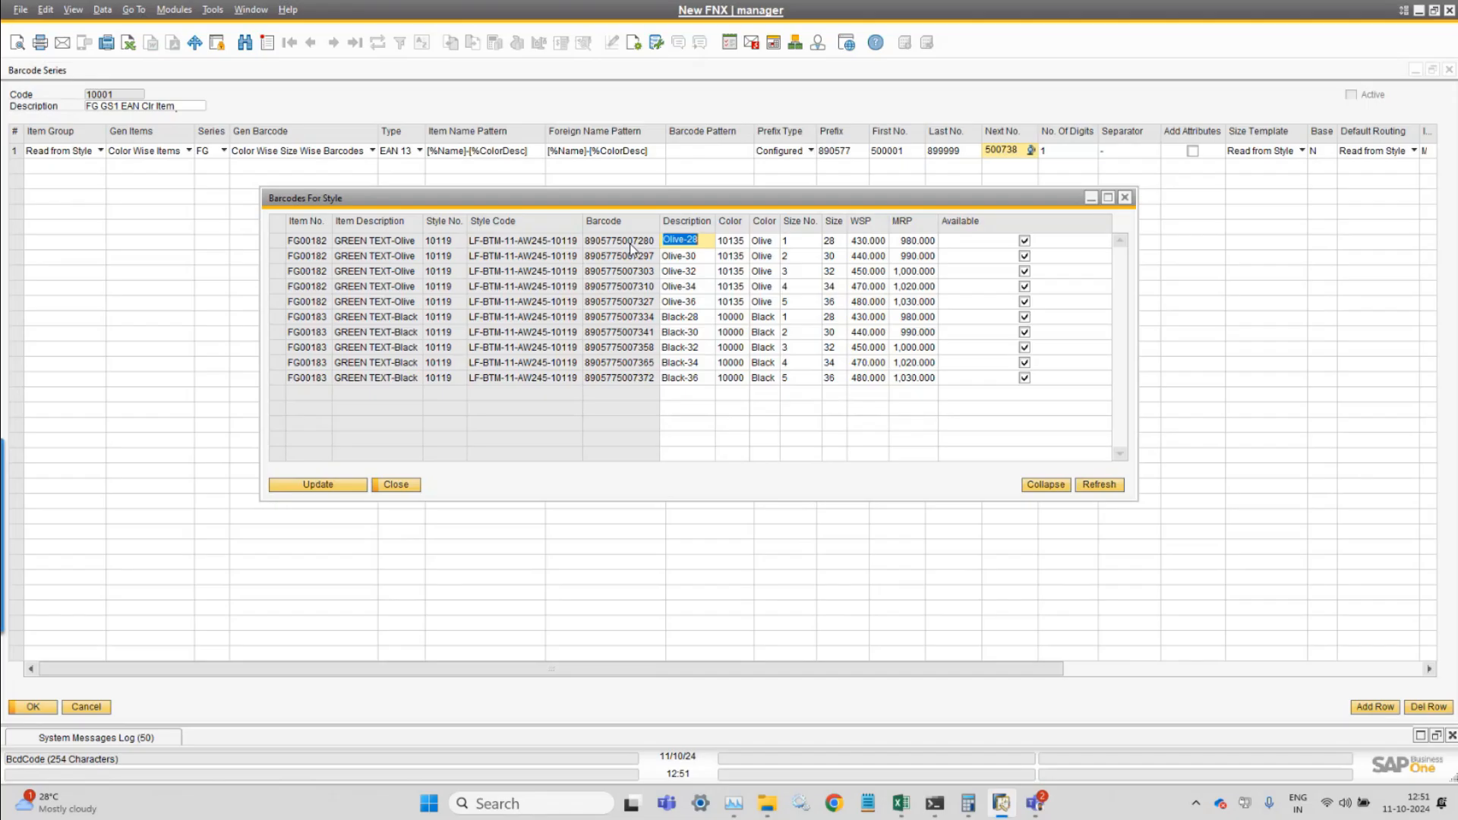
click(877, 241)
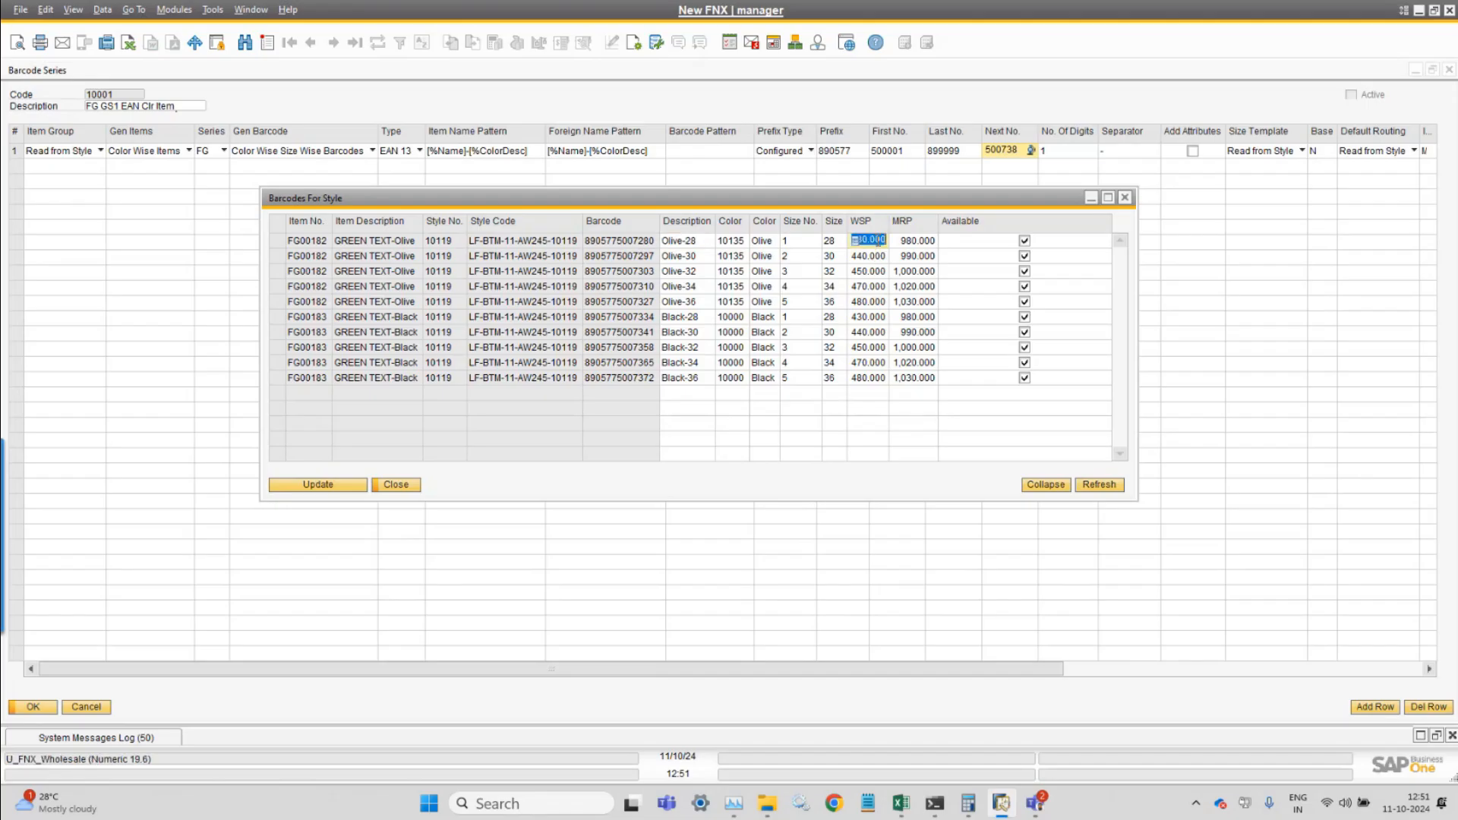
click(915, 242)
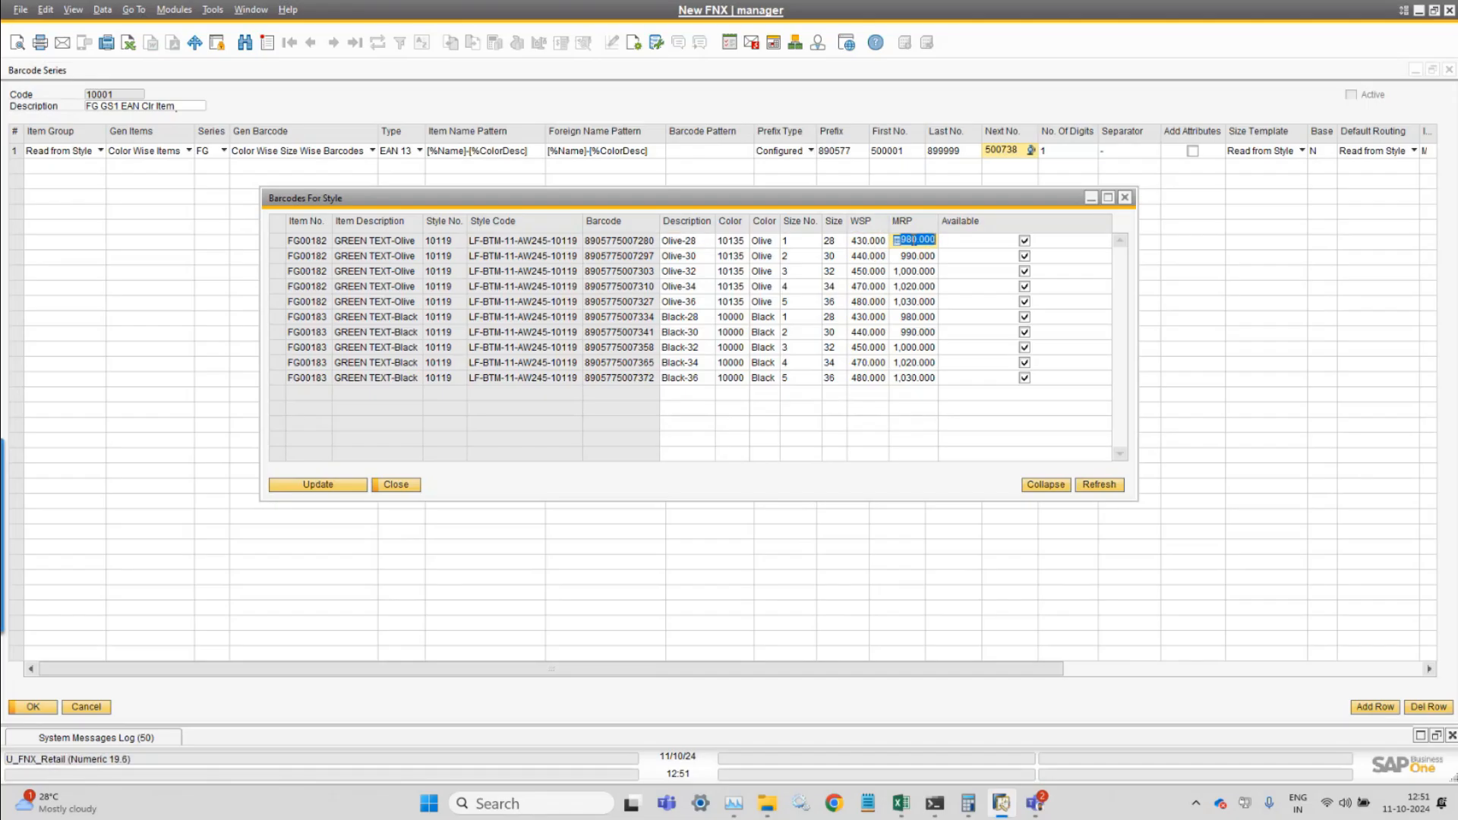
click(864, 274)
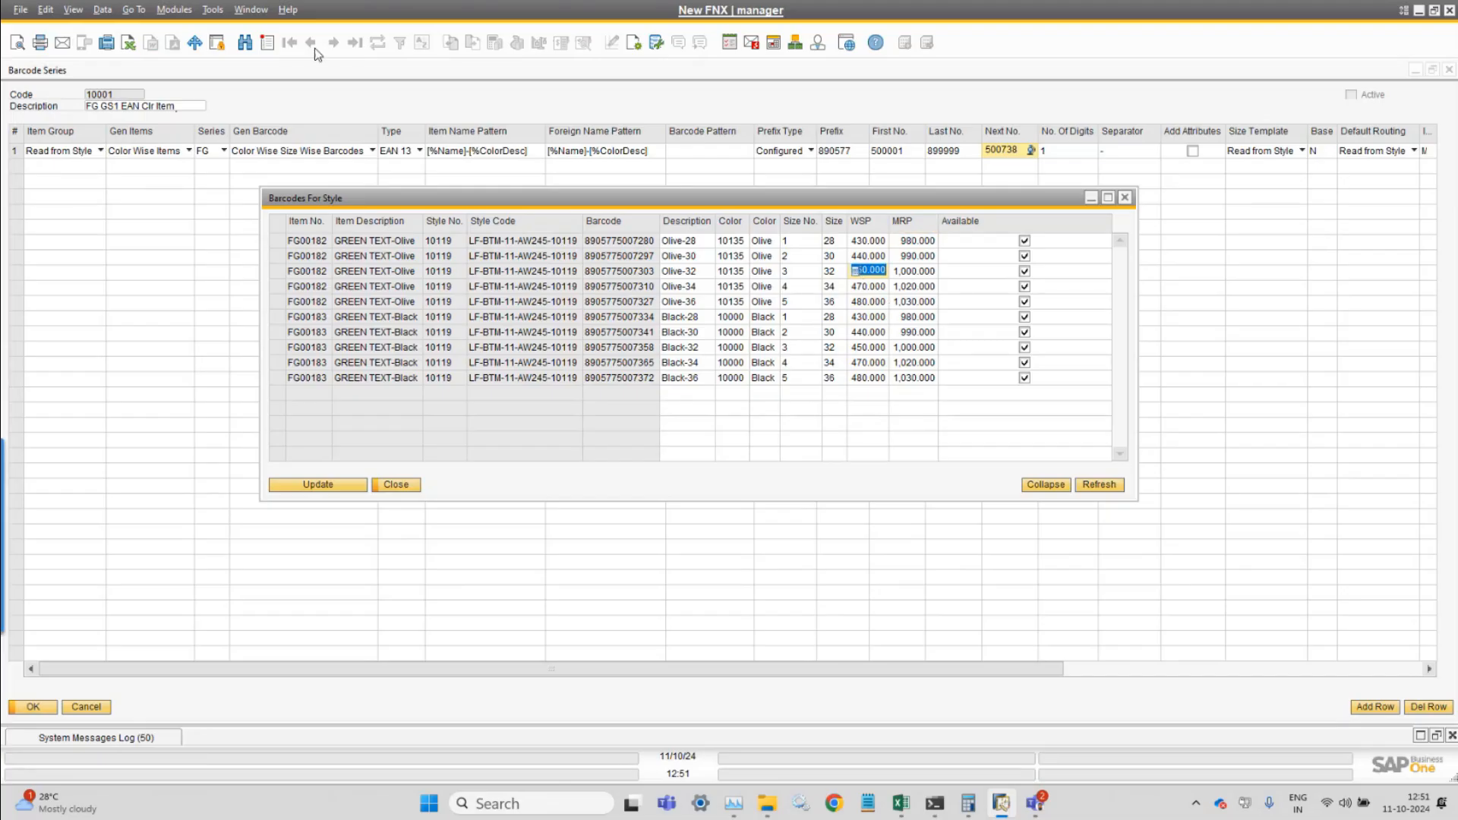
- Bring the style master data to the front, check the MRP base price, and return to the style's barcode list
click(258, 10)
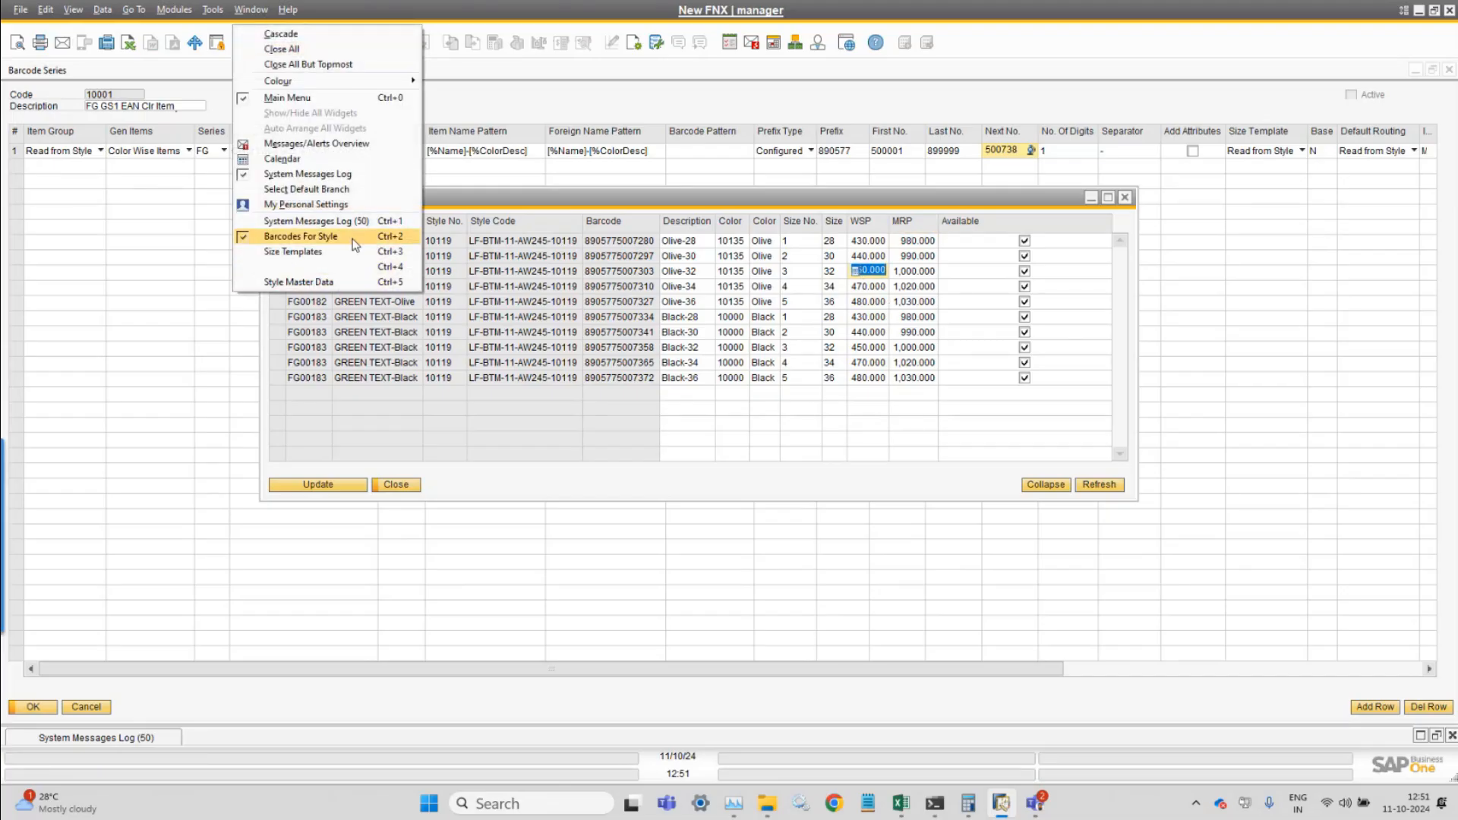
click(347, 282)
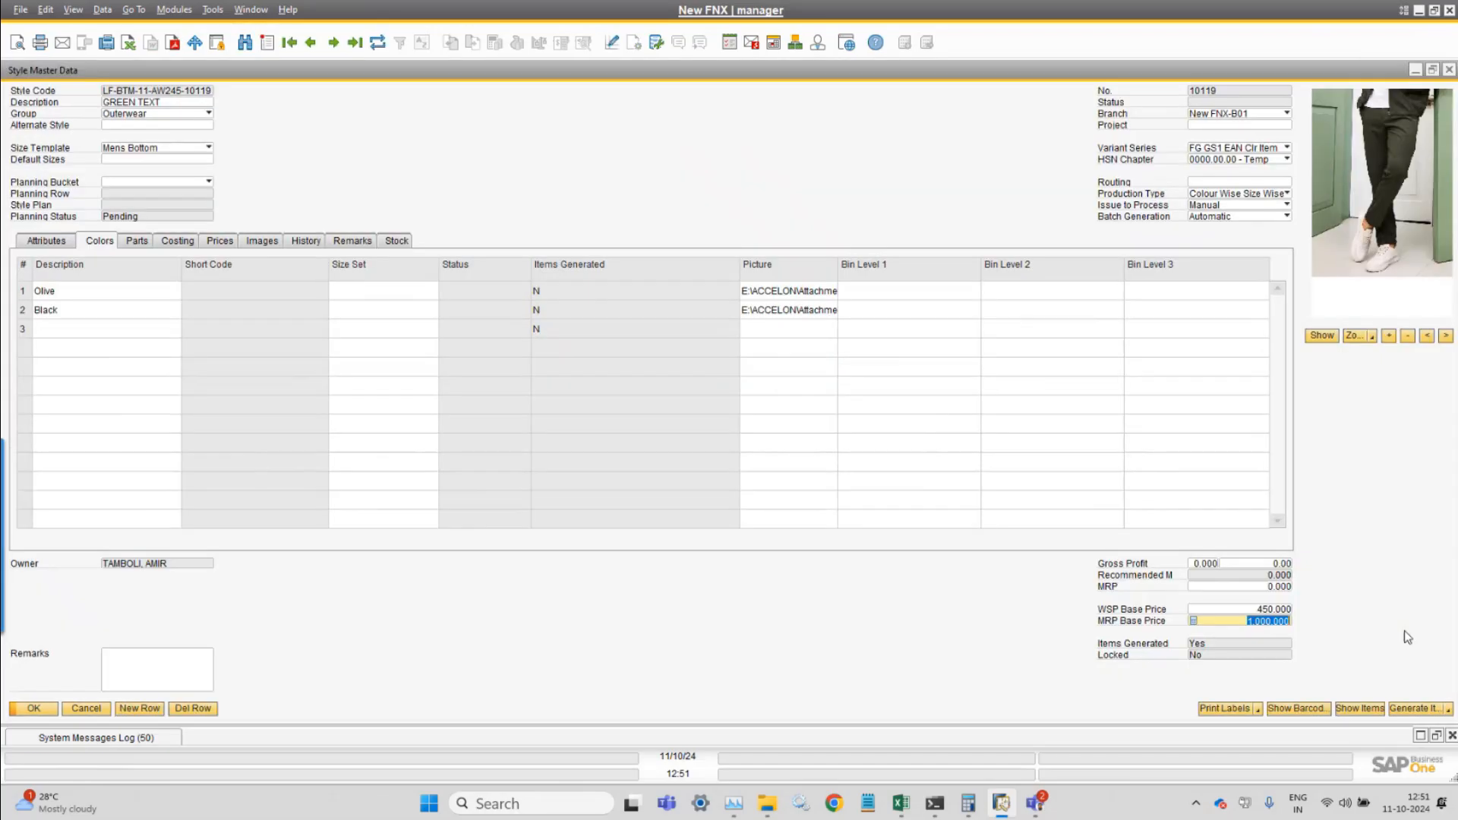
click(1222, 620)
click(250, 9)
click(322, 236)
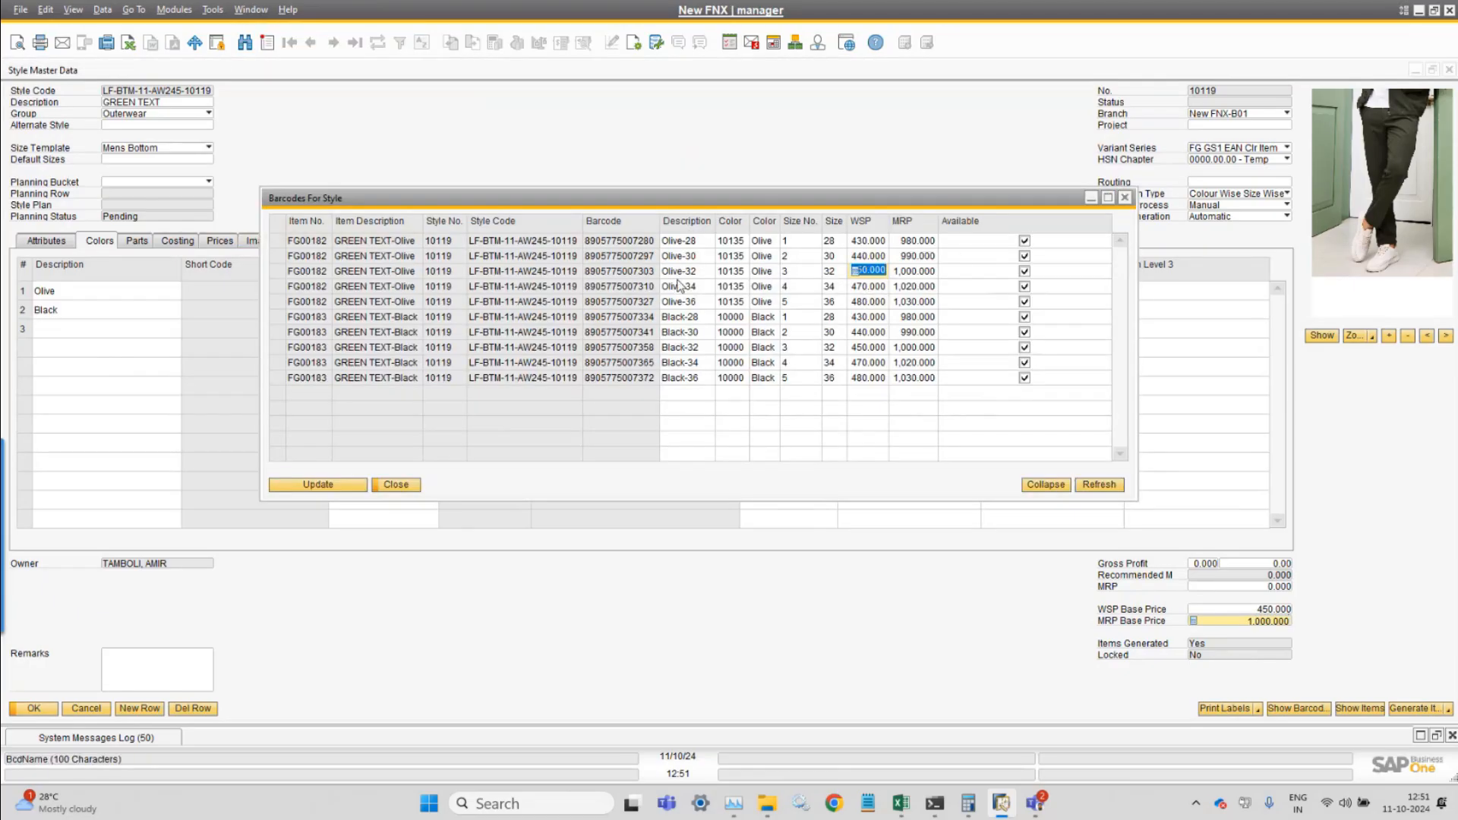
- Check the size-wise WSP of Olive sizes 30, 32, 34 and 36 in the barcode list, and close the list
click(828, 271)
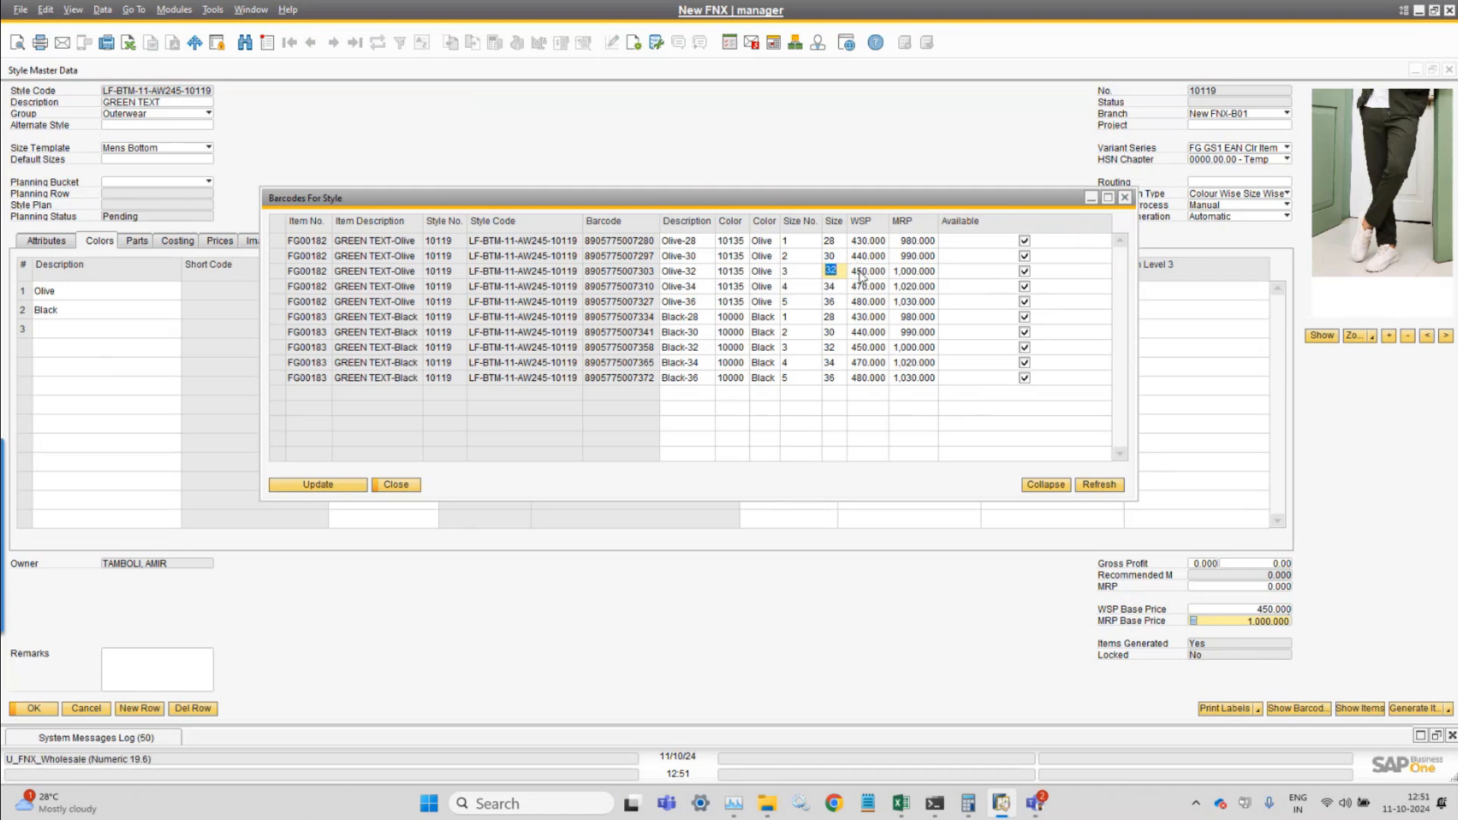
click(861, 272)
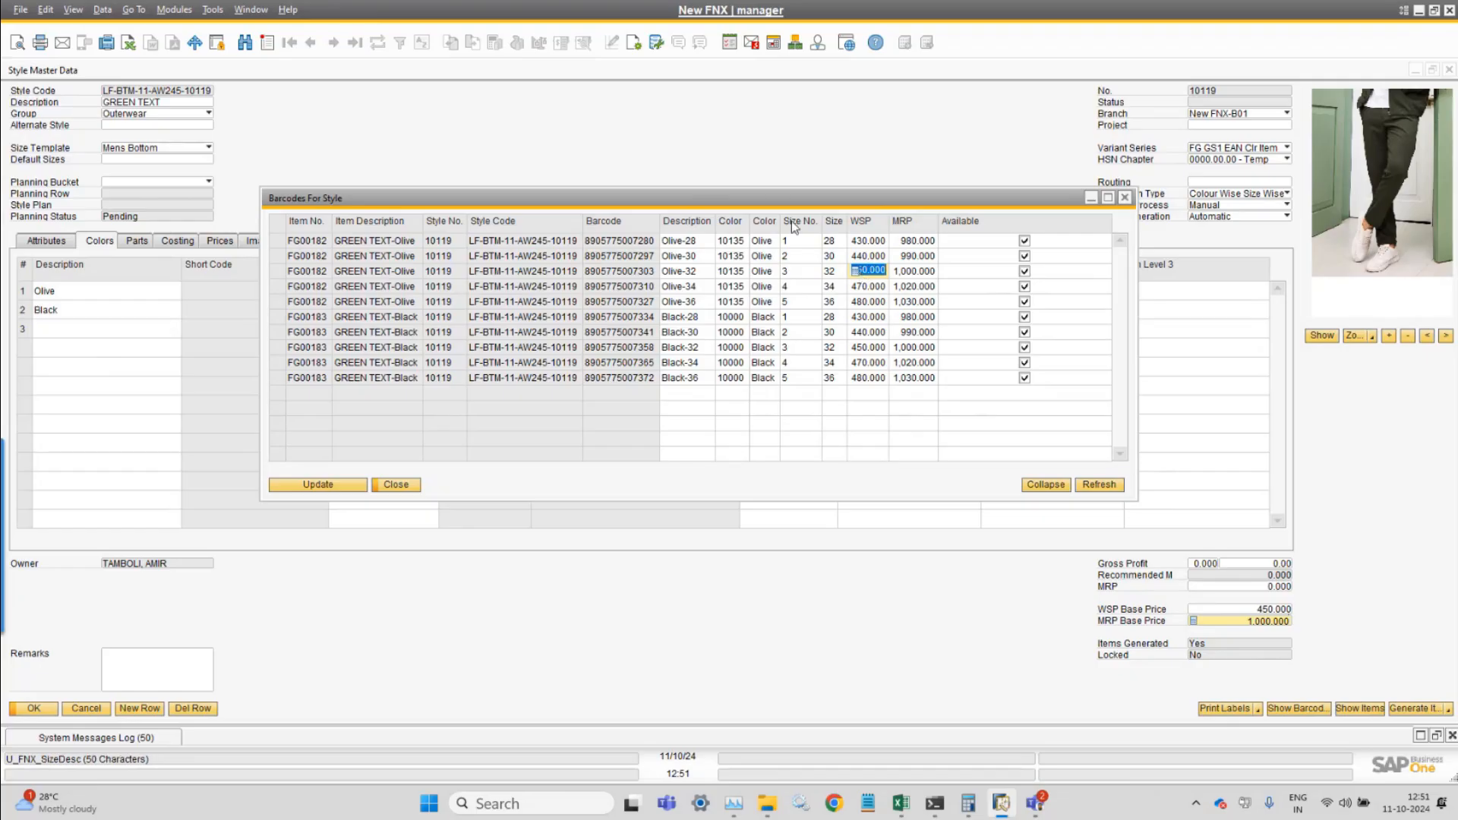
click(871, 257)
click(867, 288)
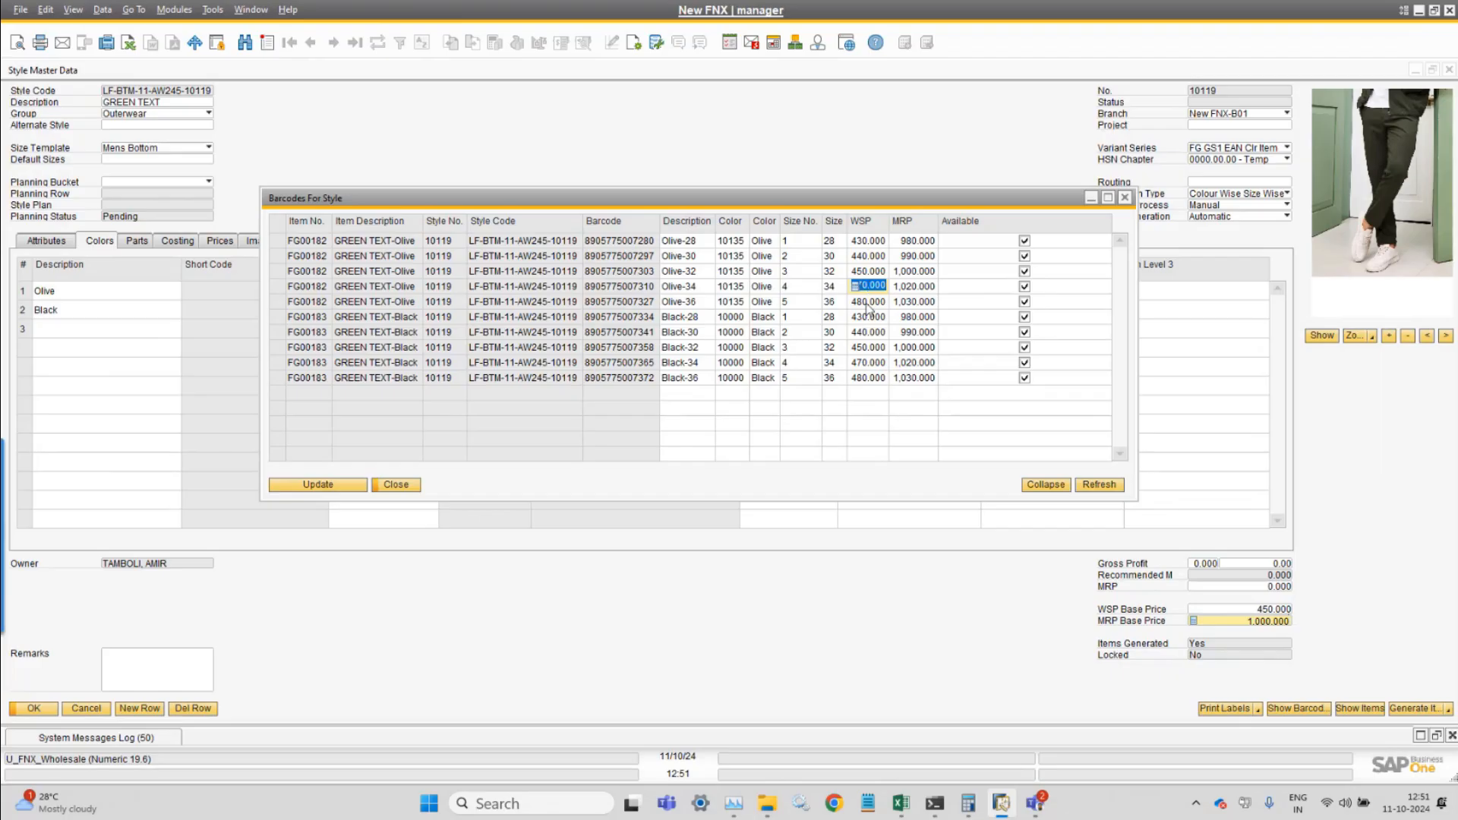
key(Down)
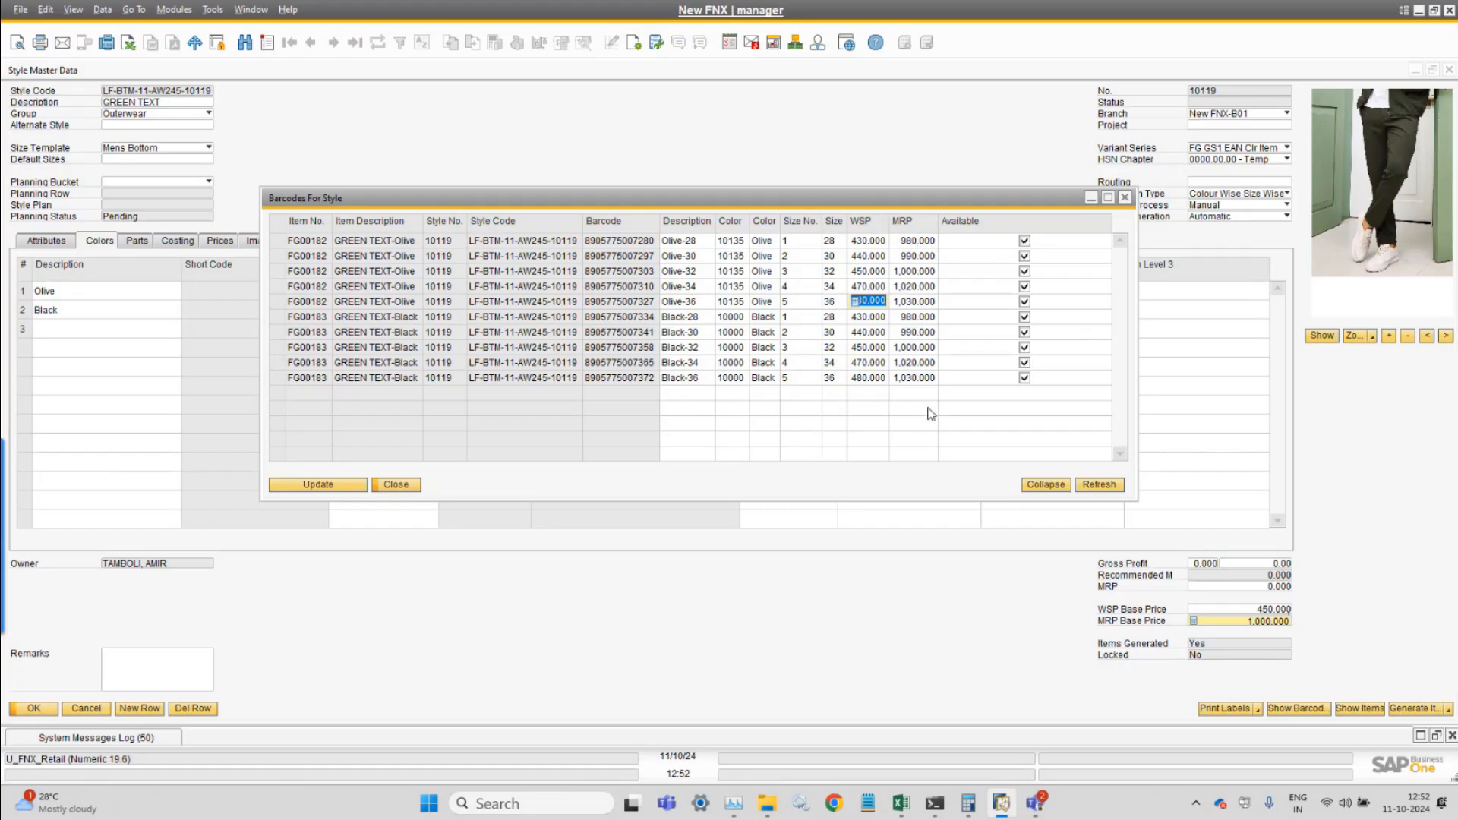
click(396, 484)
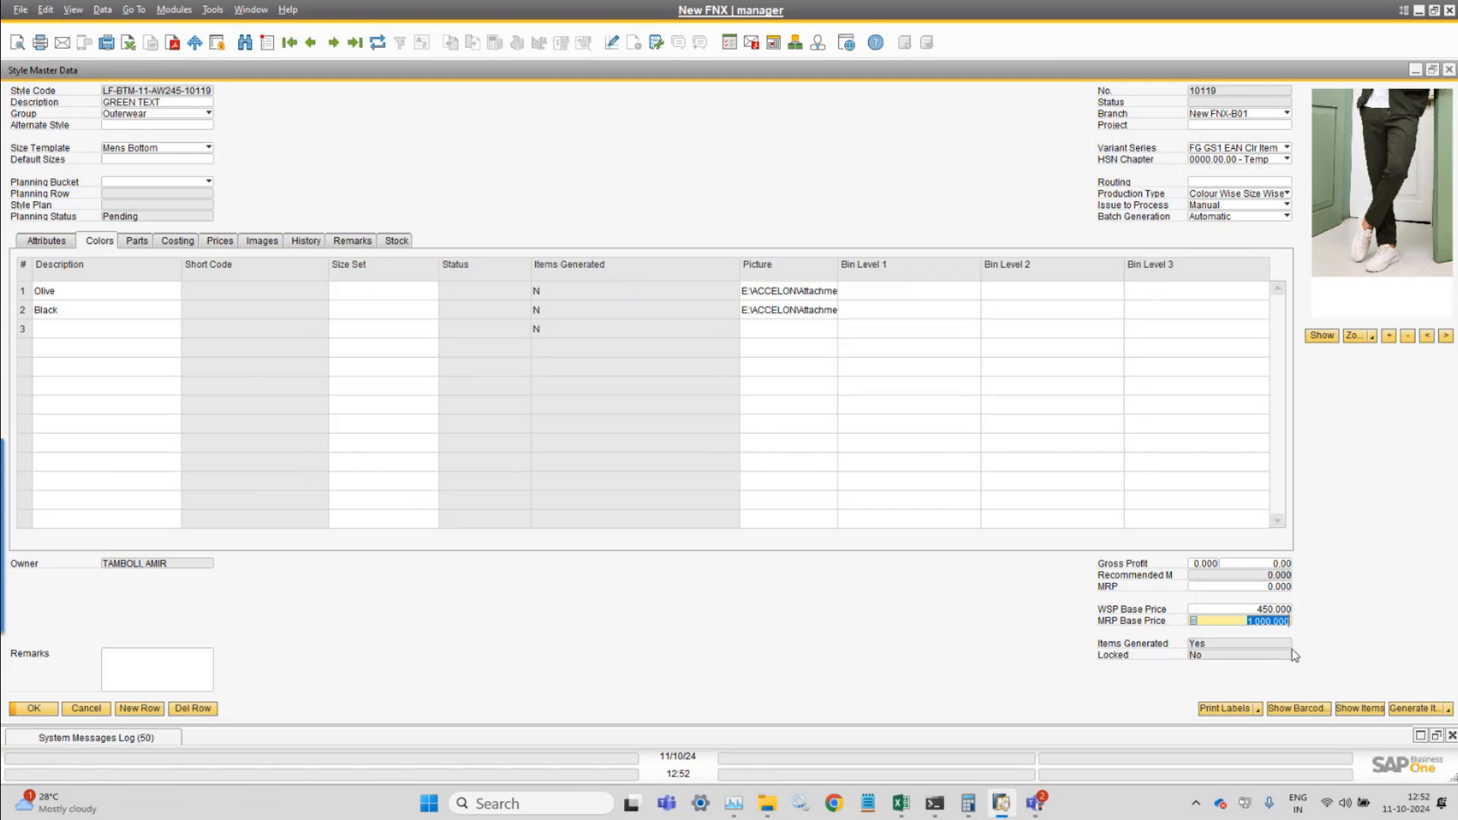
- Set the style's WSP Base Price to 600 and MRP Base Price to 1500, and save the style
click(1262, 609)
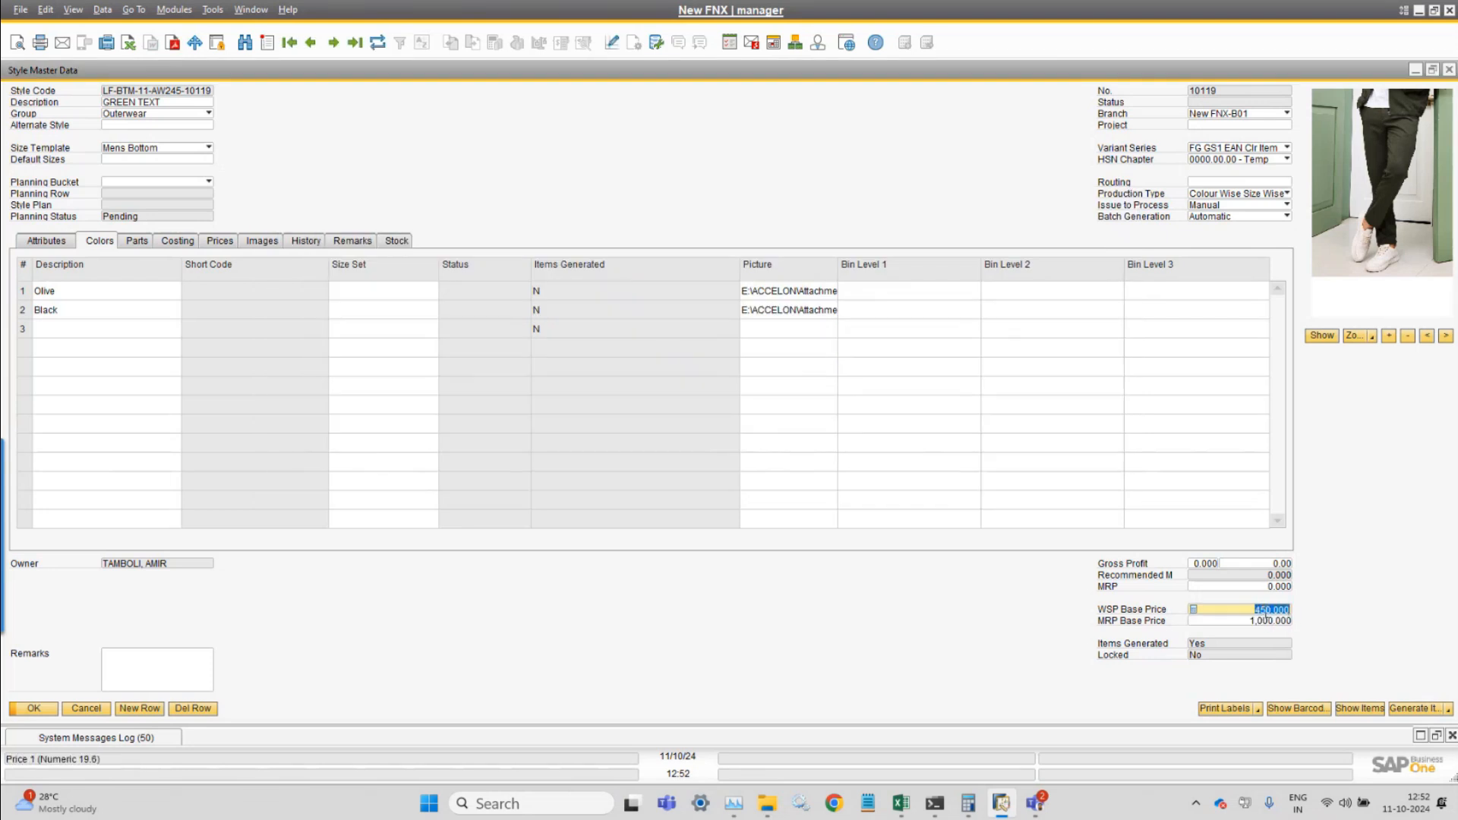
text(600)
click(1266, 618)
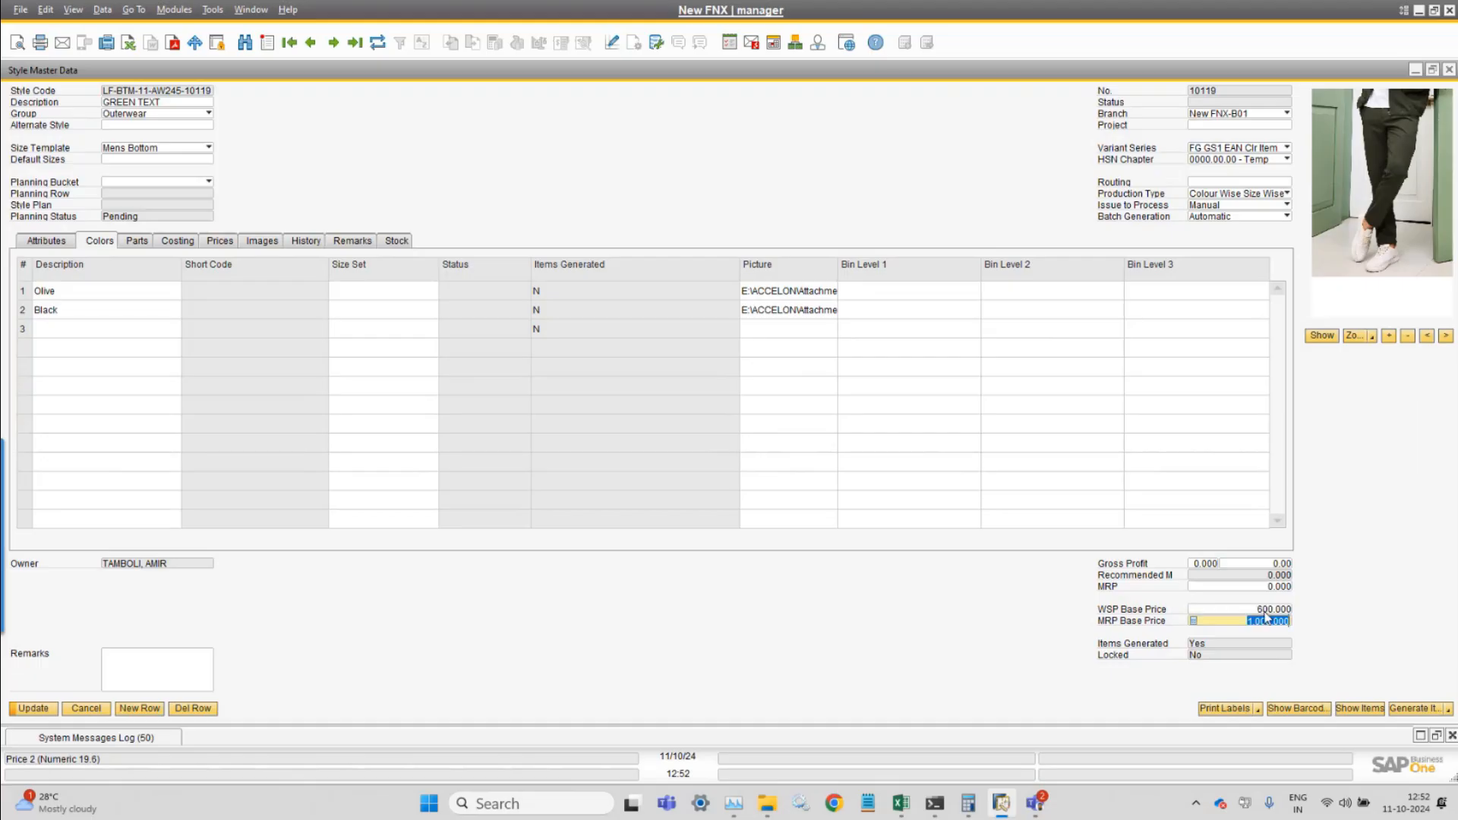
text(1500)
key(shift+Tab)
click(30, 712)
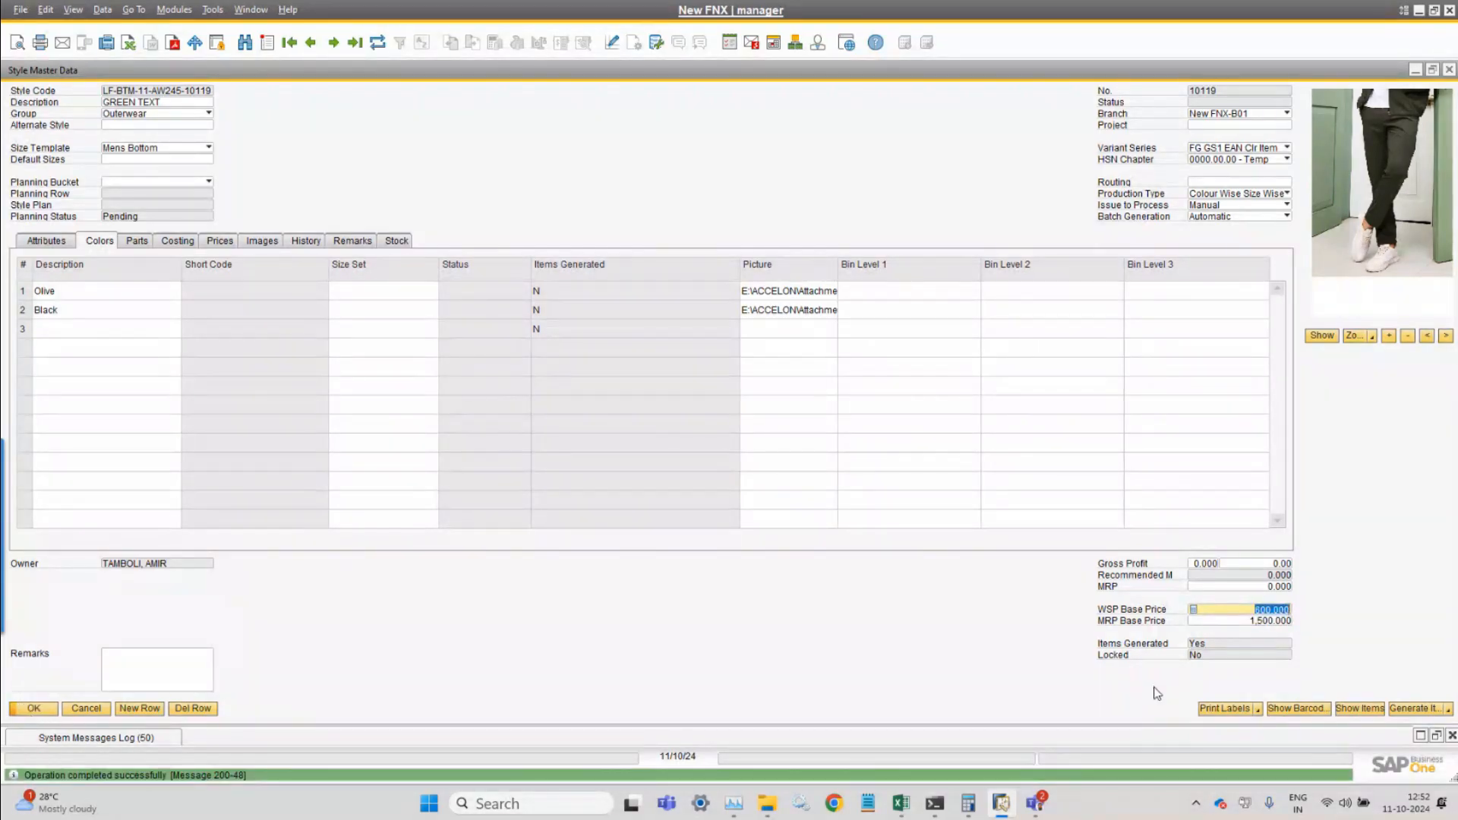
- Run Update Prices on the GREEN TEXT style to carry the base prices into its item barcodes
click(1448, 710)
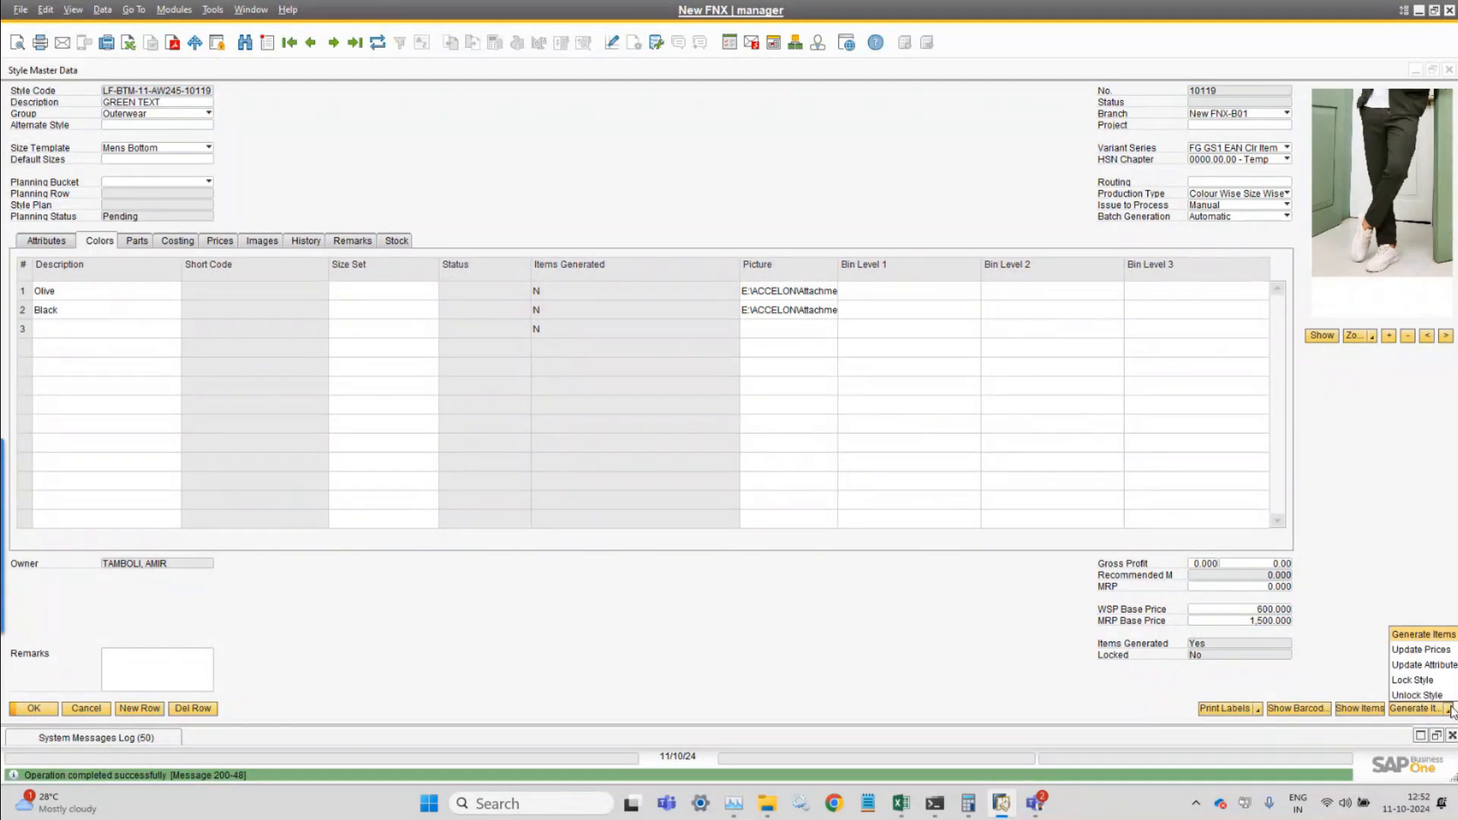
click(1427, 650)
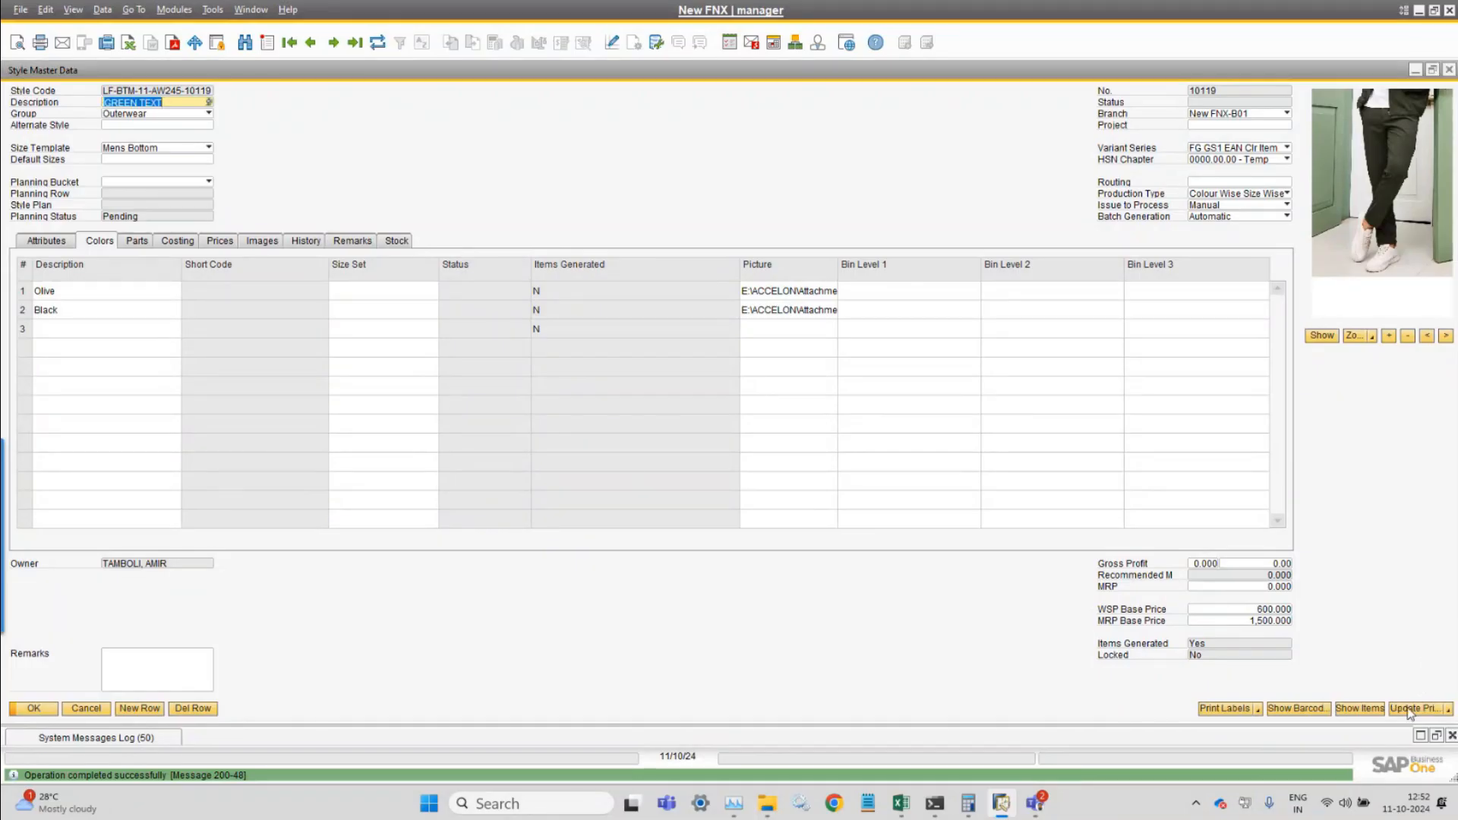
click(1409, 710)
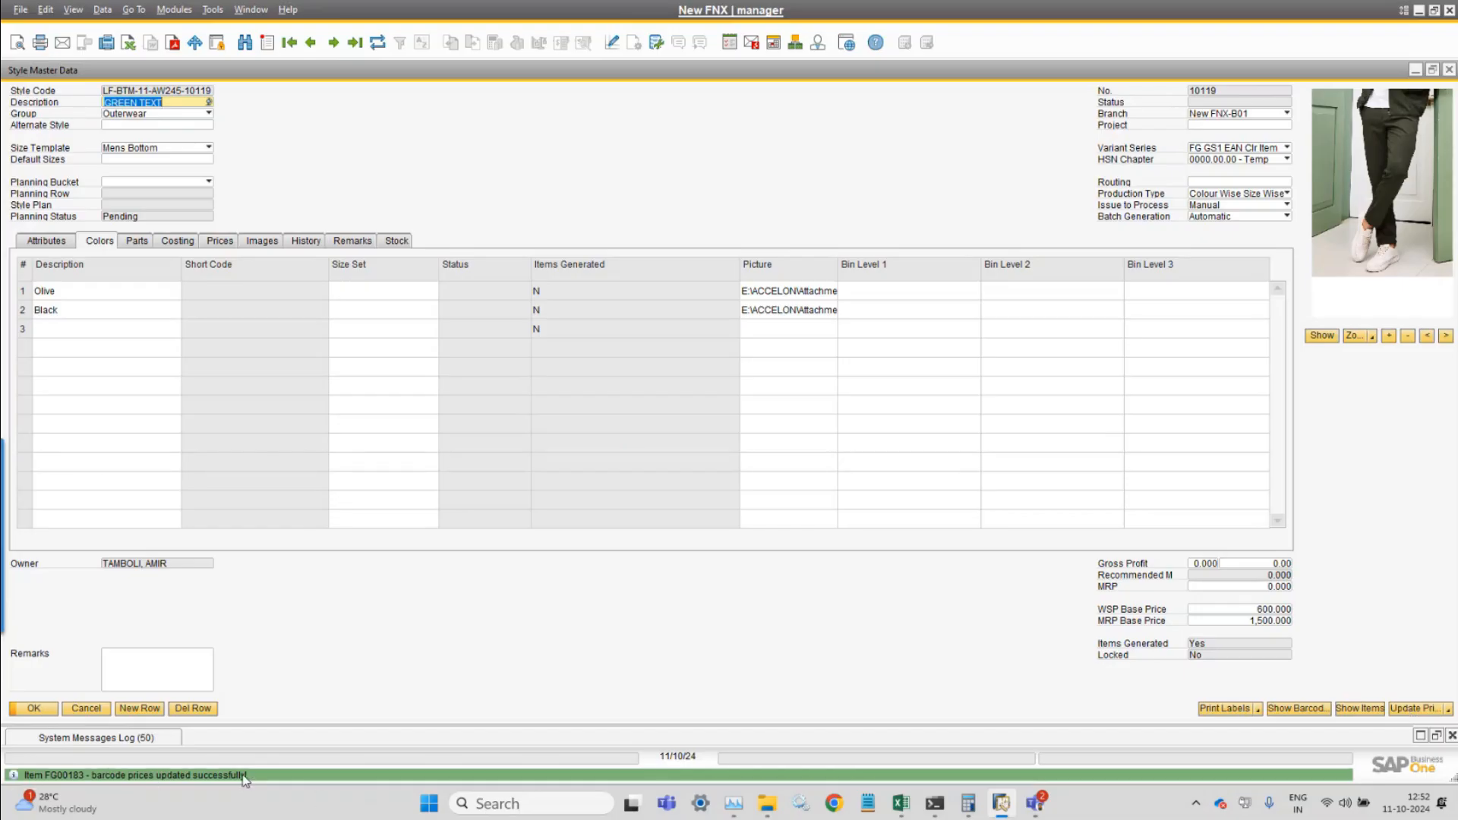
- Show the style's barcodes maximized and examine the updated WSP across the Olive and Black sizes, plus the MRP for Olive-28
click(1296, 709)
click(662, 154)
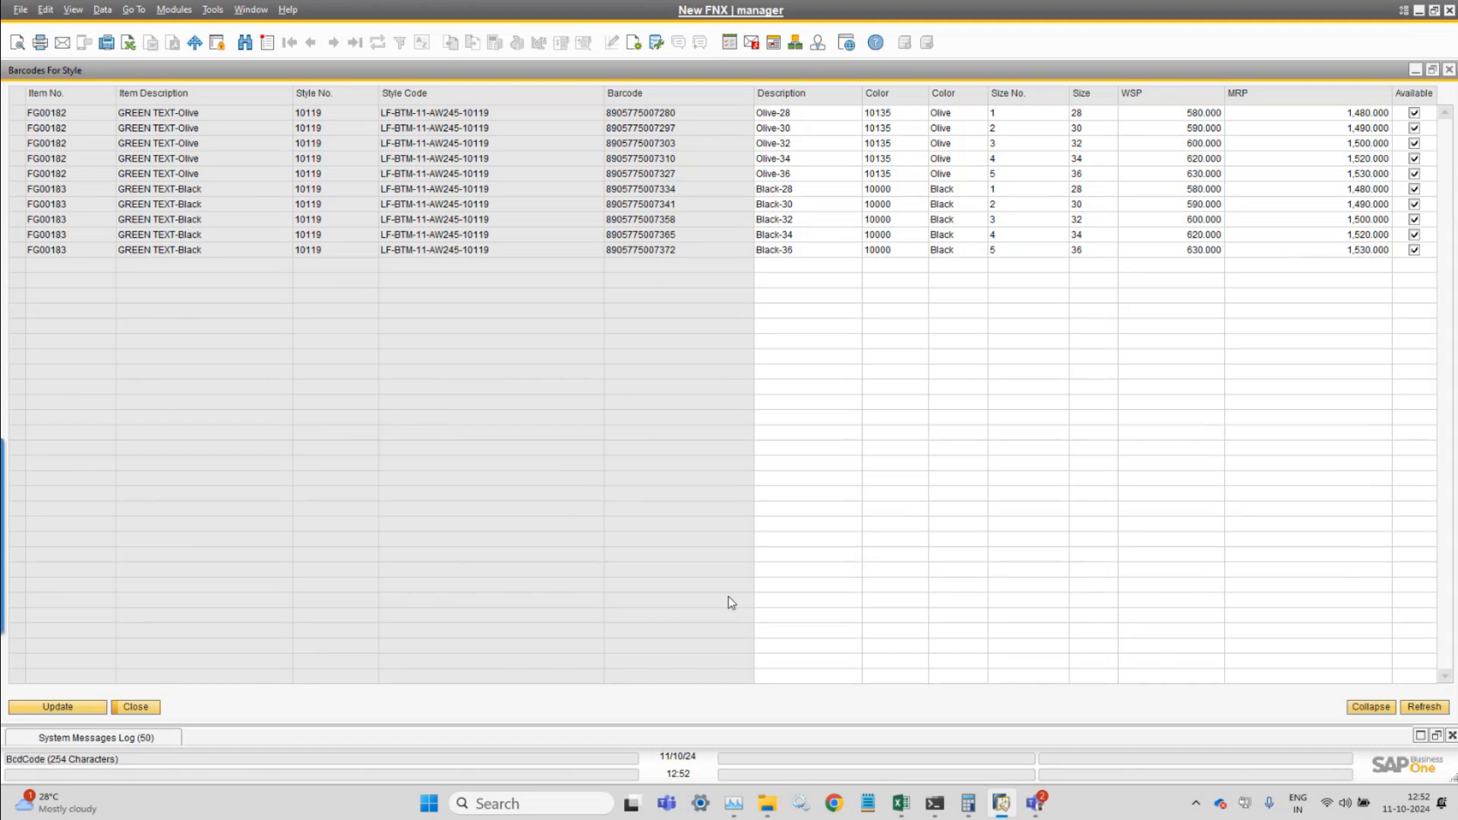
click(1198, 117)
click(1200, 129)
click(1188, 158)
click(1170, 206)
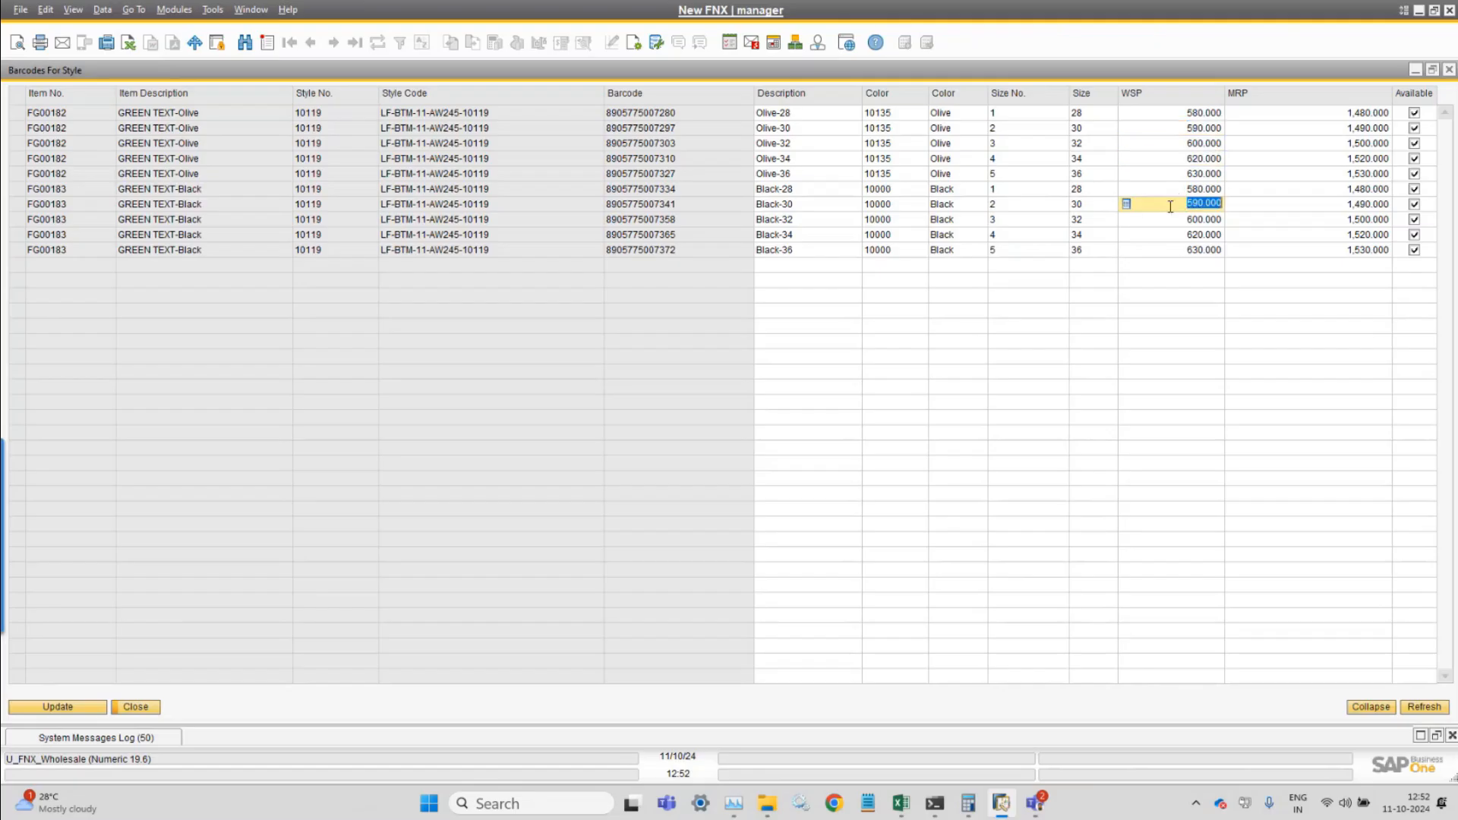
click(1167, 250)
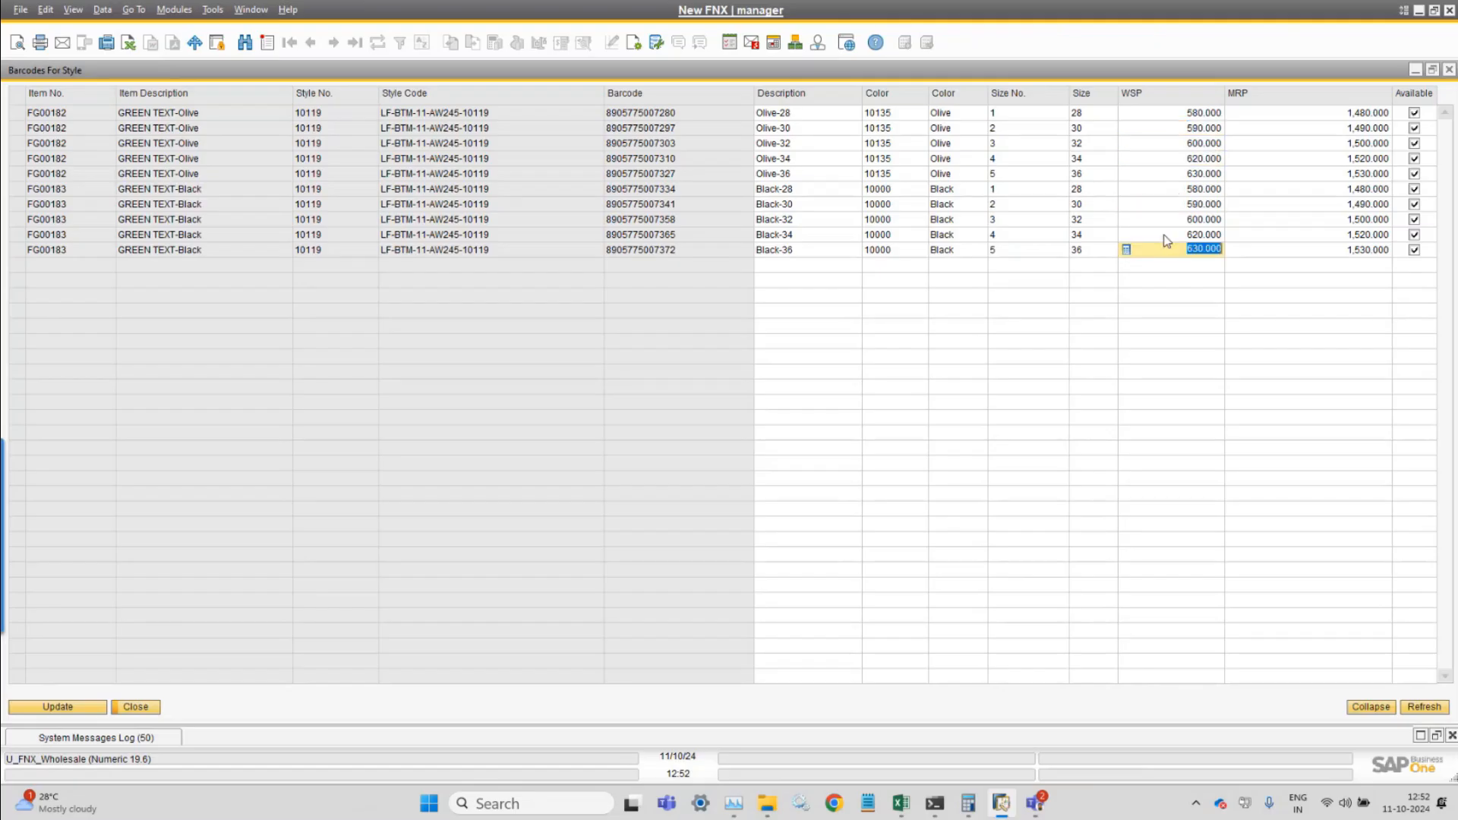
click(1178, 115)
click(1293, 112)
- Restore and re-maximize the barcode list, recheck the prices for Olive-28, and close the list
drag(1231, 70, 635, 313)
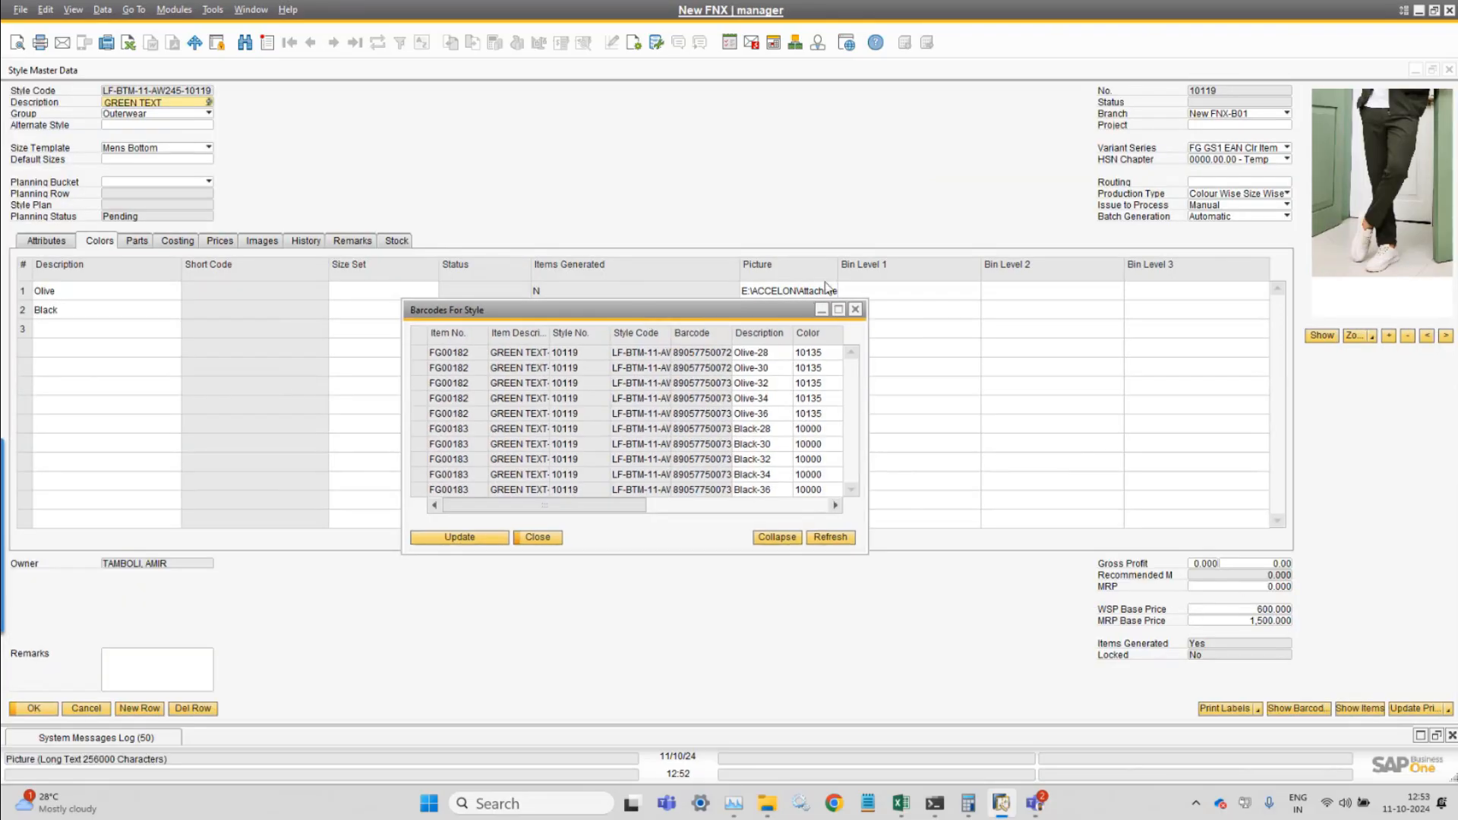
click(838, 309)
key(shift+Tab)
key(Tab)
key(shift+Tab)
key(Tab)
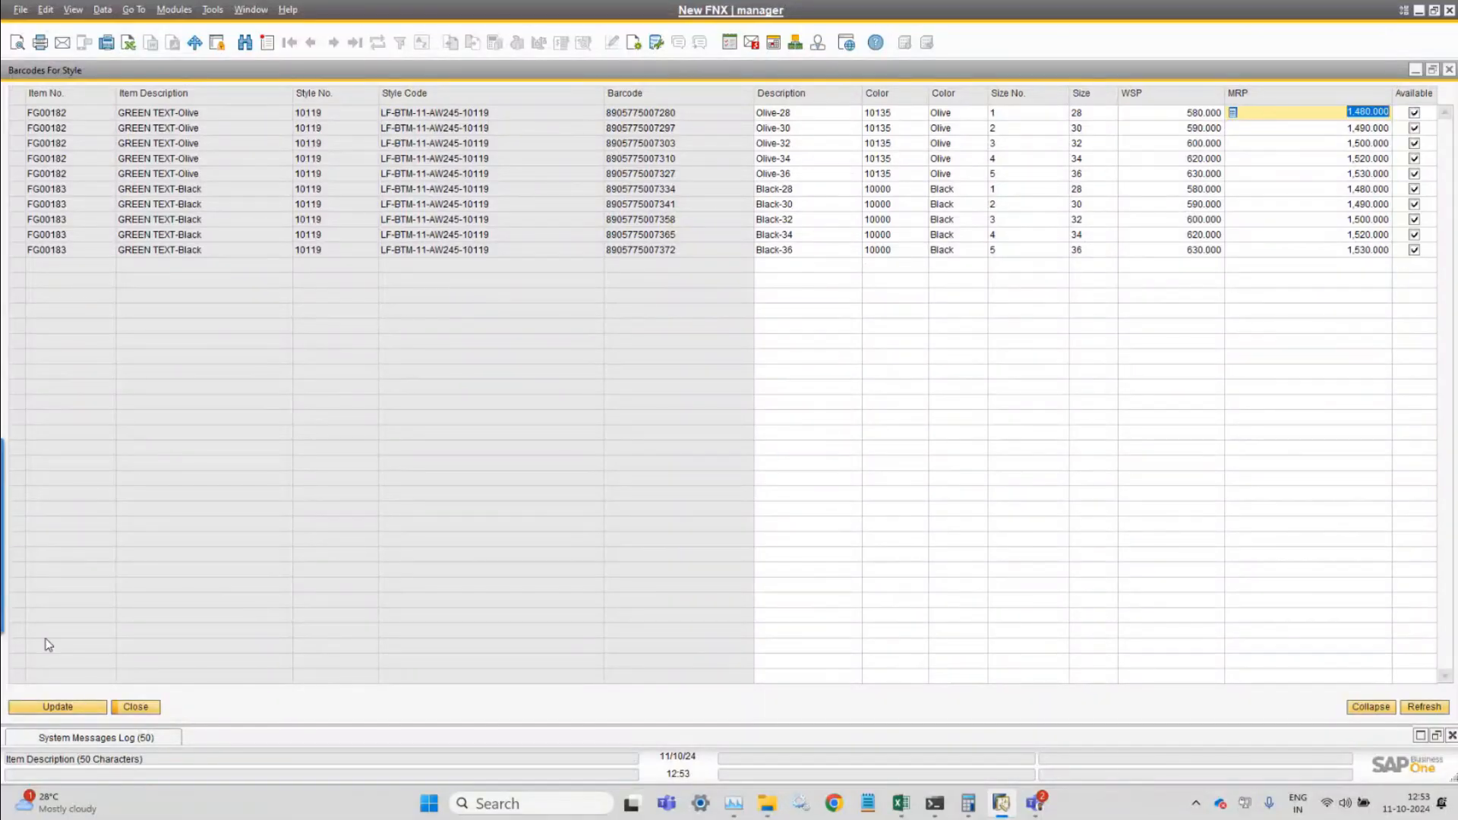
click(152, 710)
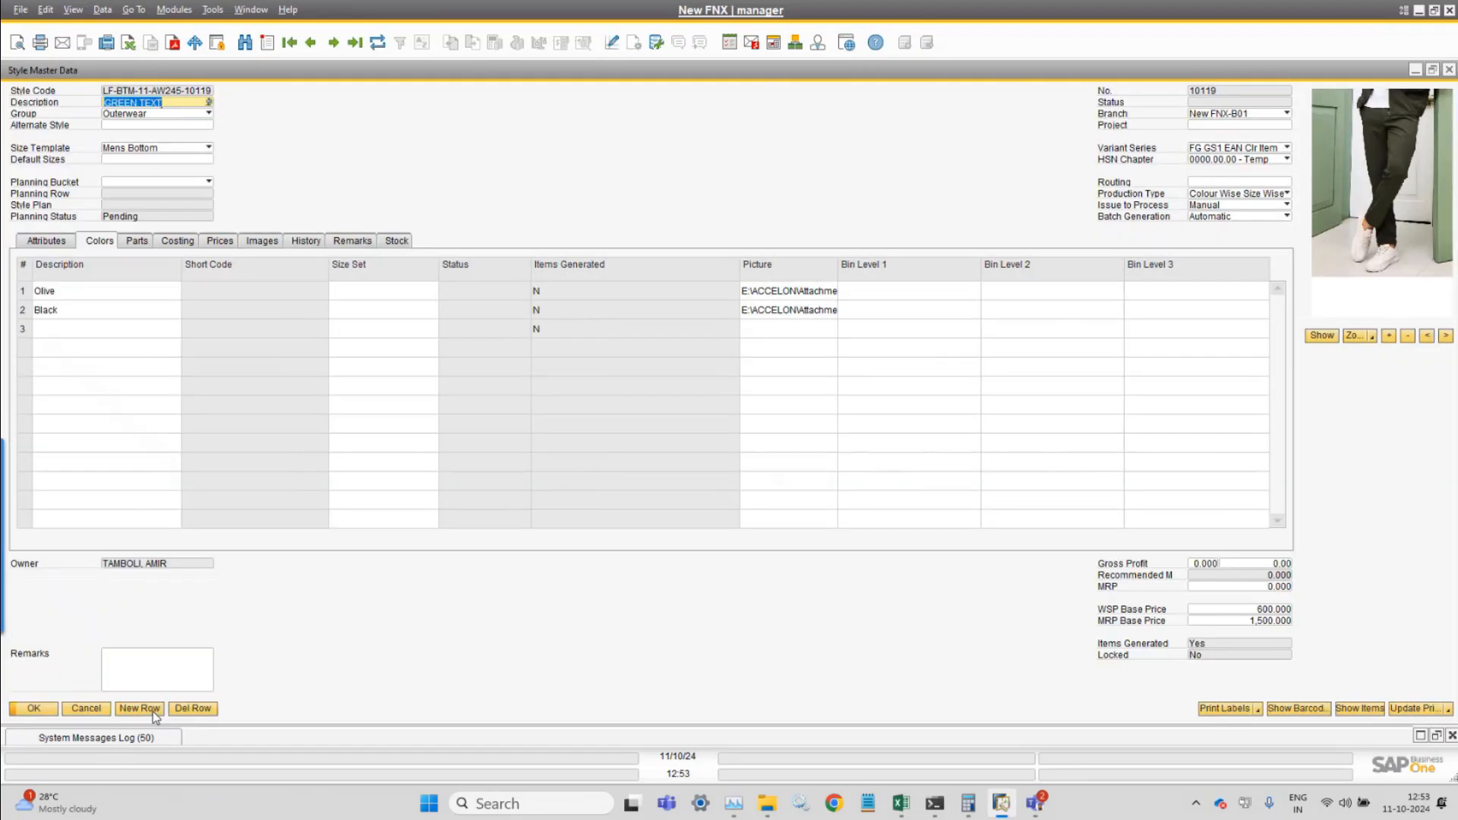
- Bring up the Mens Bottom size template, examine its size-wise price change values, and close it
click(251, 9)
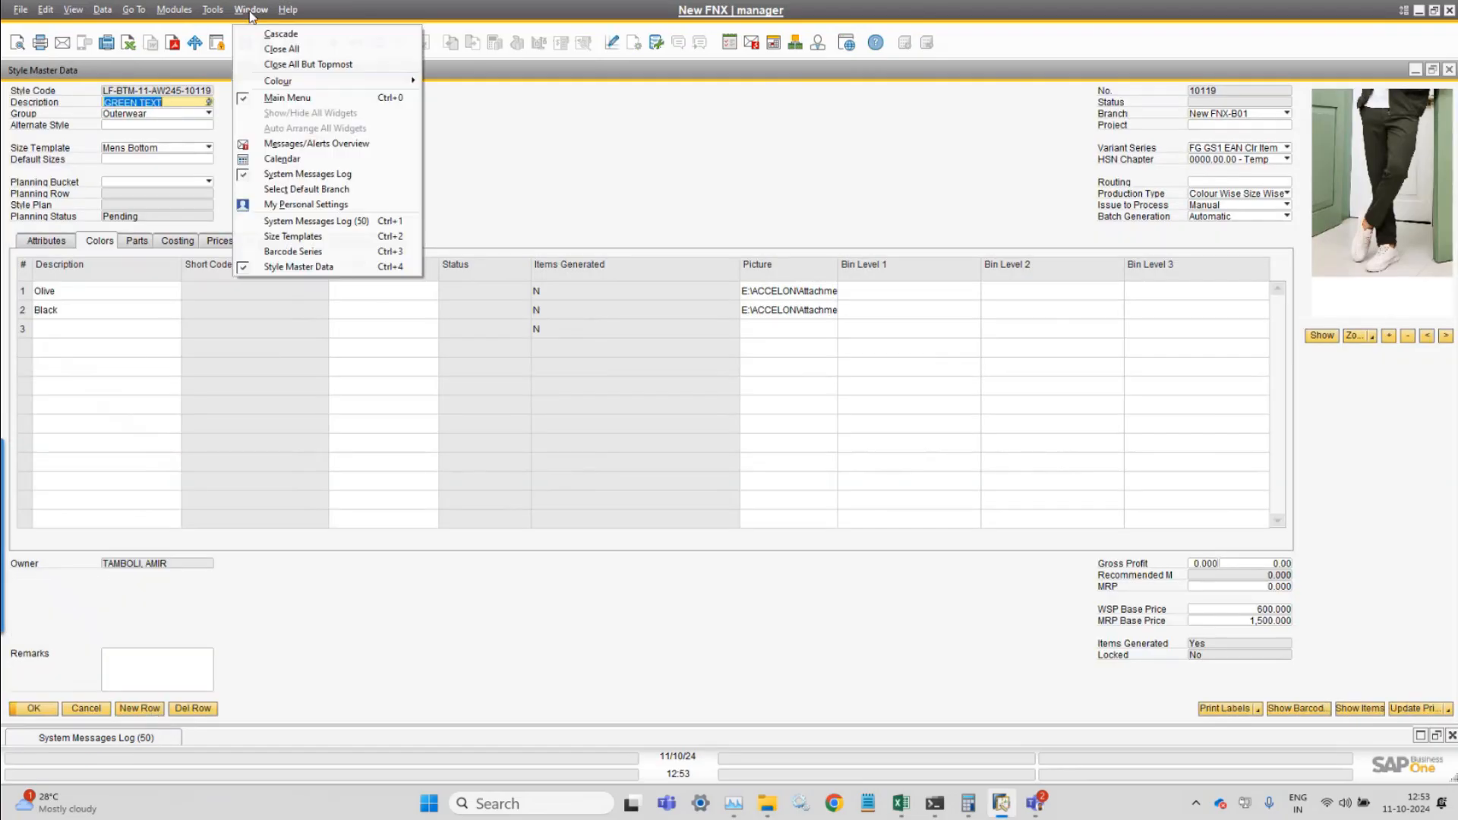
click(308, 236)
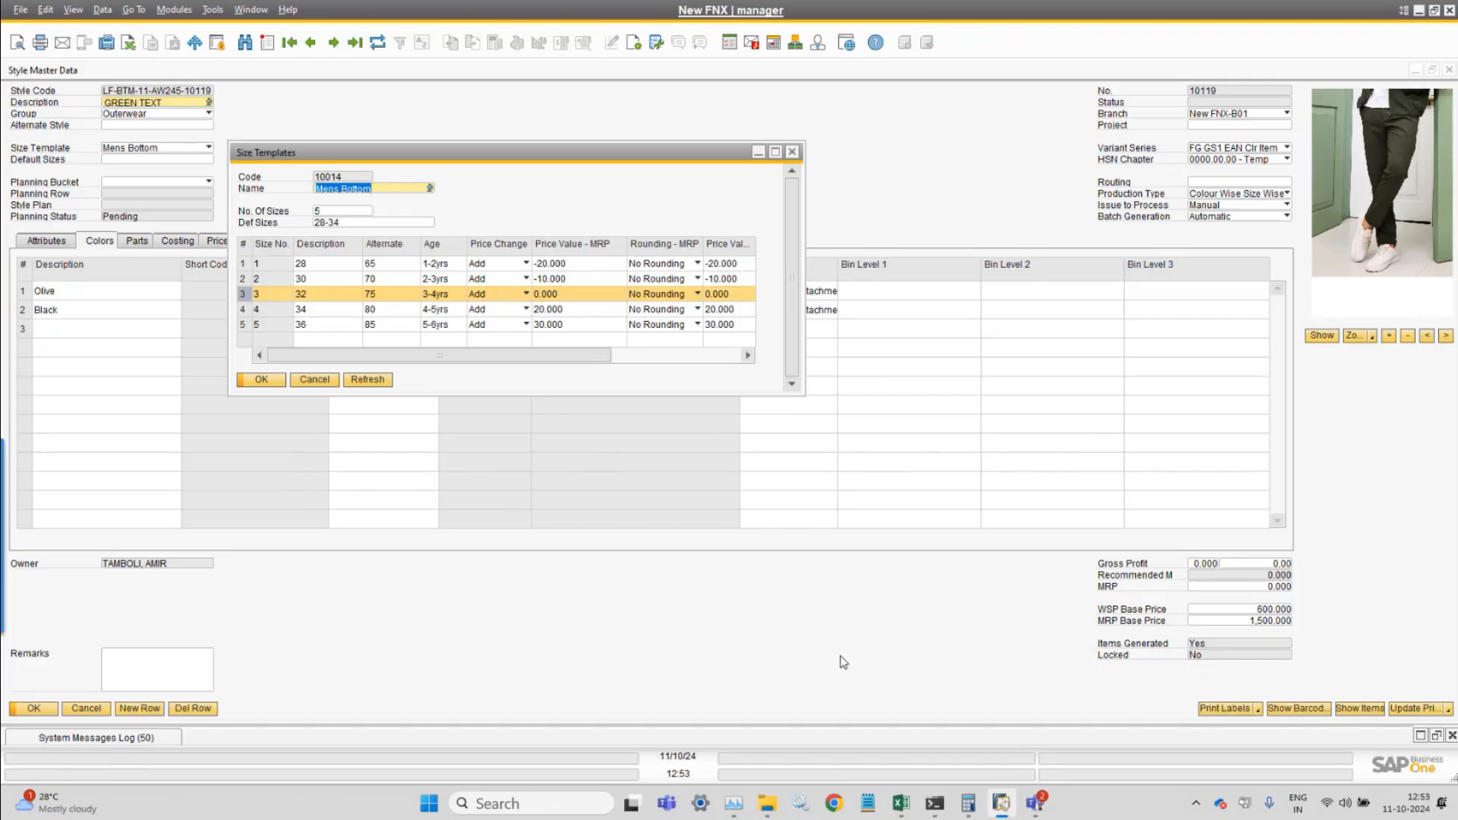
key(Escape)
- Show the items generated for the style, fit the column widths to read them, and close the list
click(1359, 708)
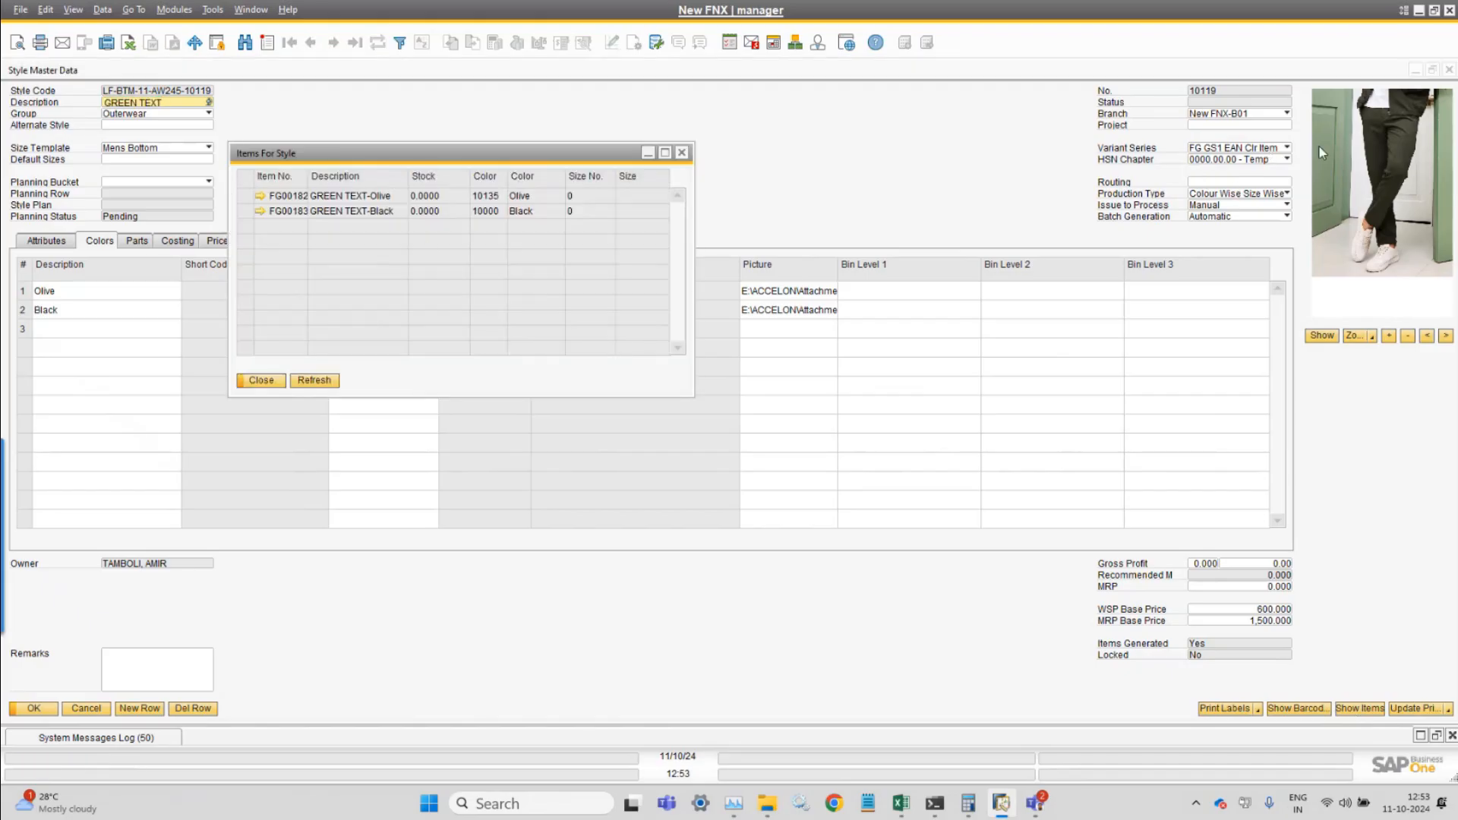
right_click(73, 18)
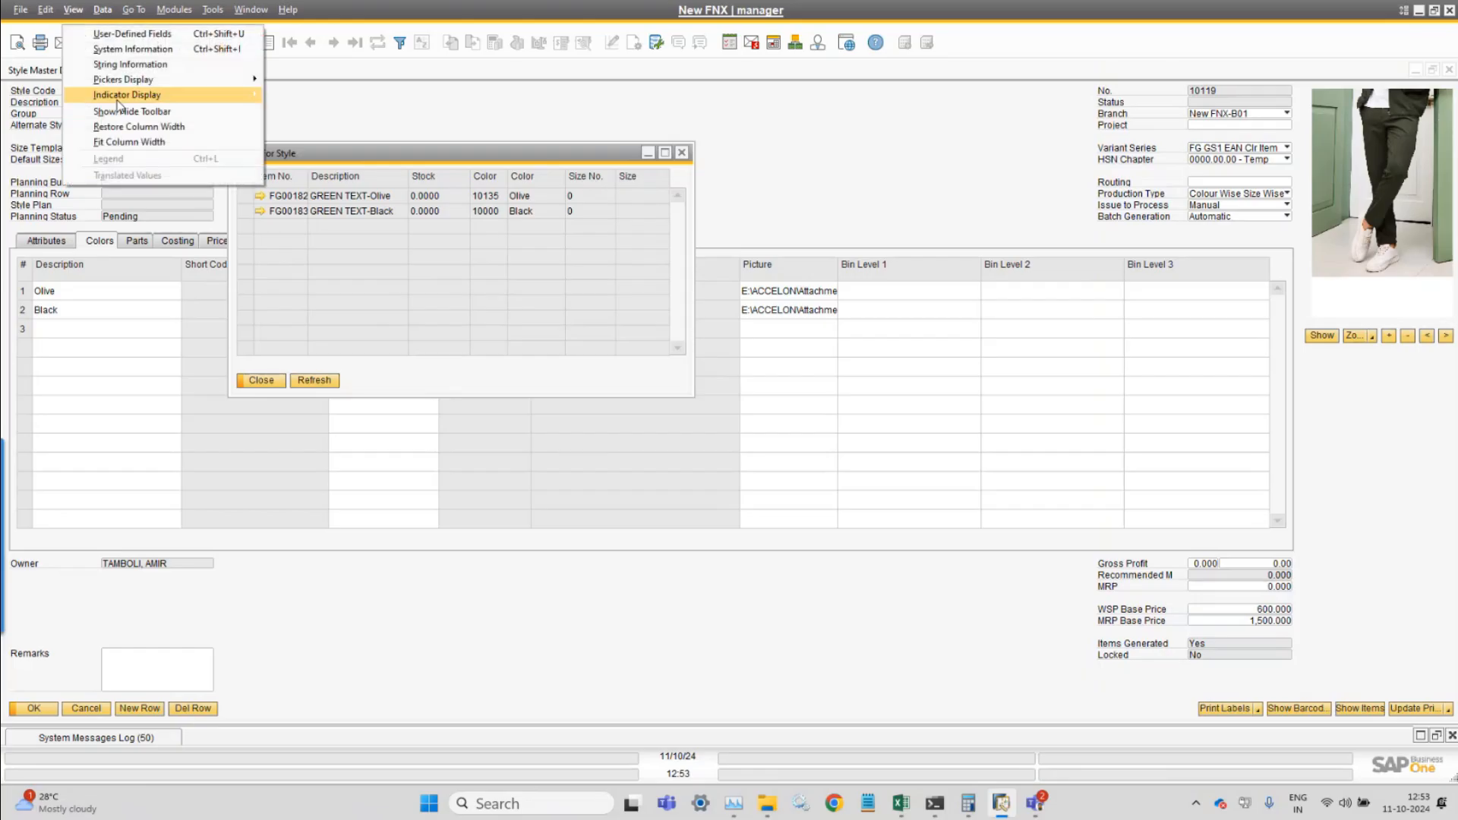
click(132, 145)
click(274, 381)
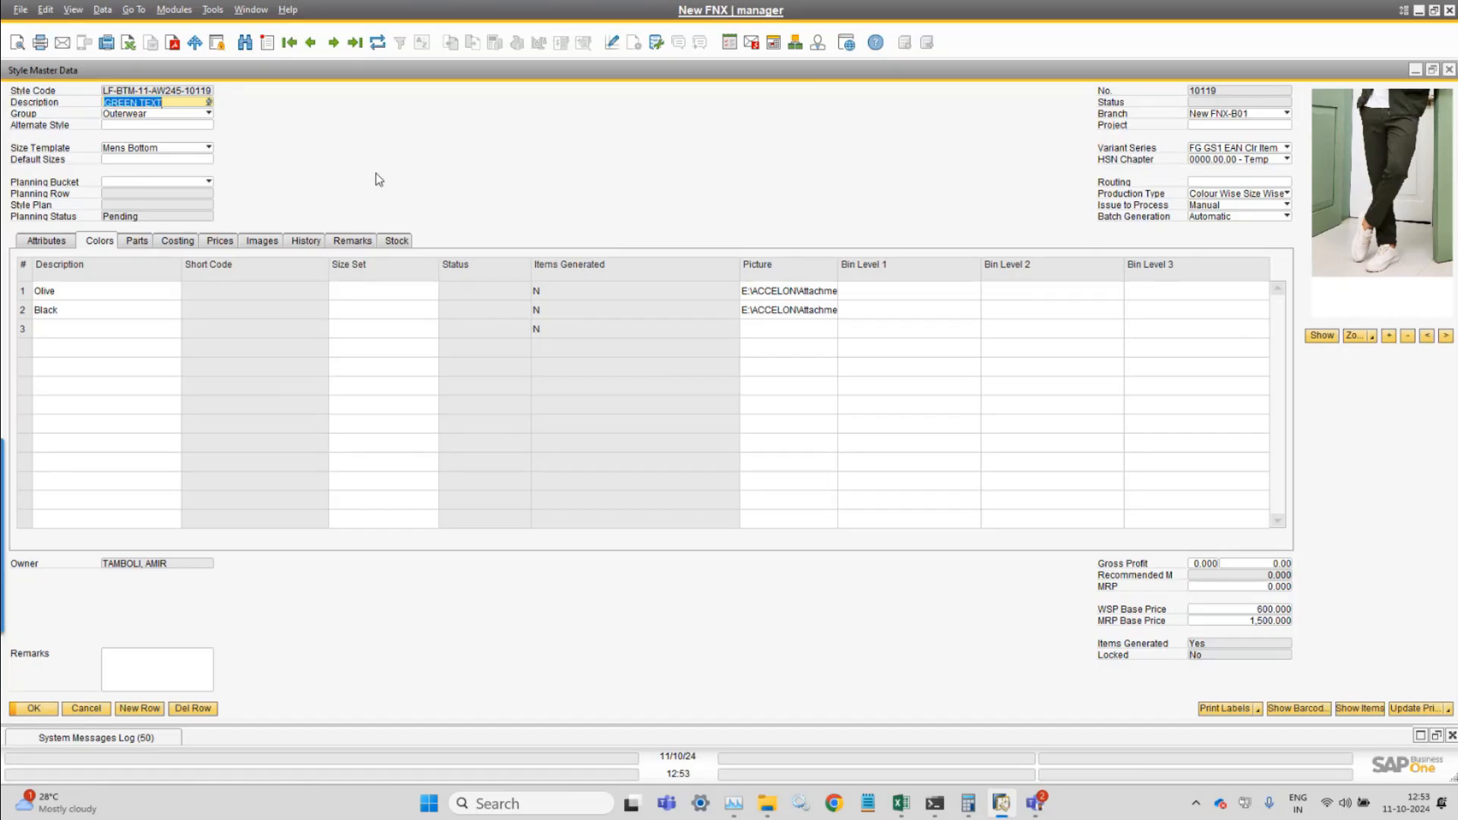
- Copy the current style's description, start a new style record, and enter the description BLUE TEXT
right_click(185, 106)
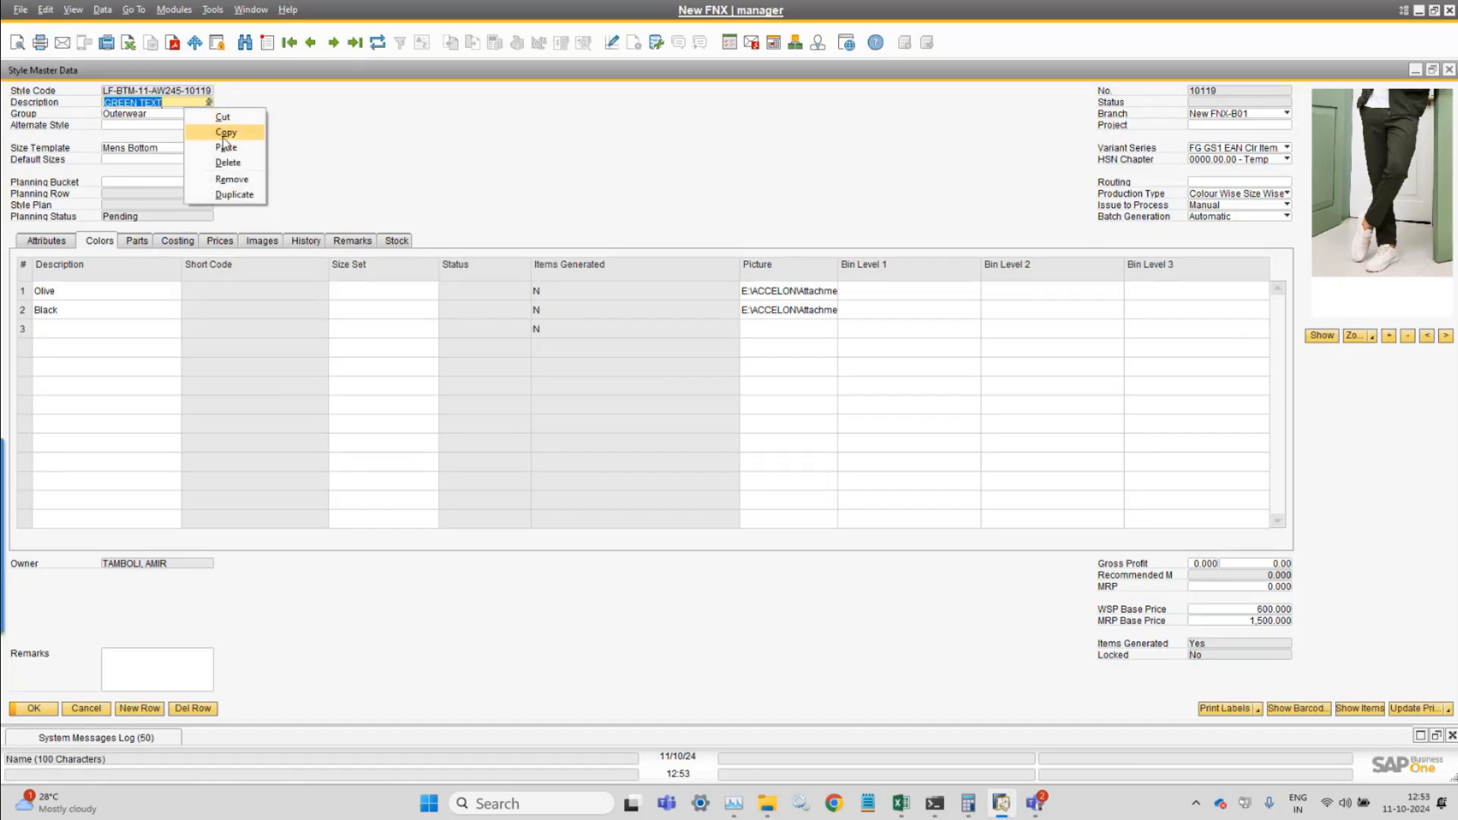
click(246, 130)
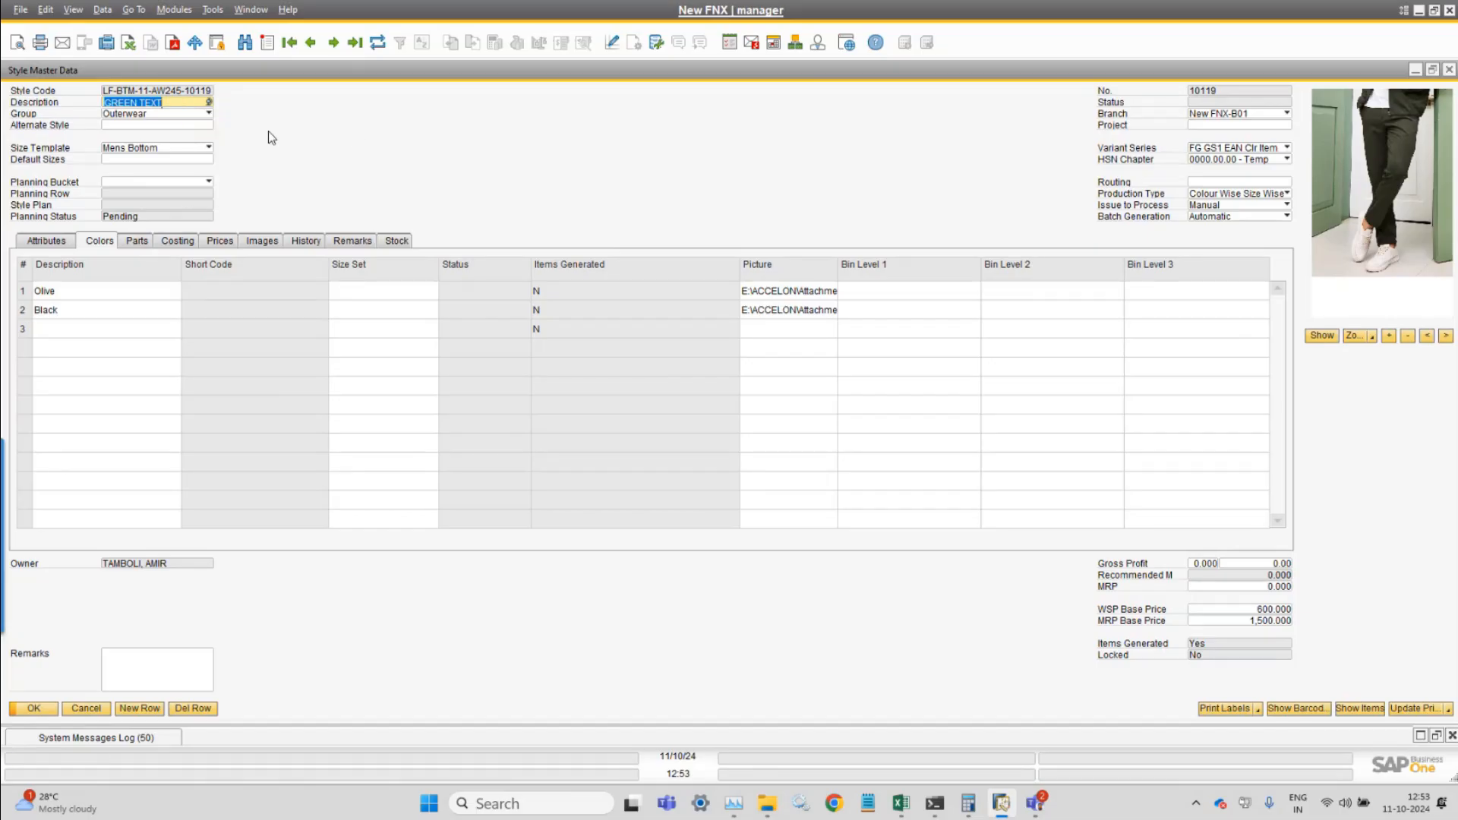
click(268, 47)
click(161, 102)
text(BLU)
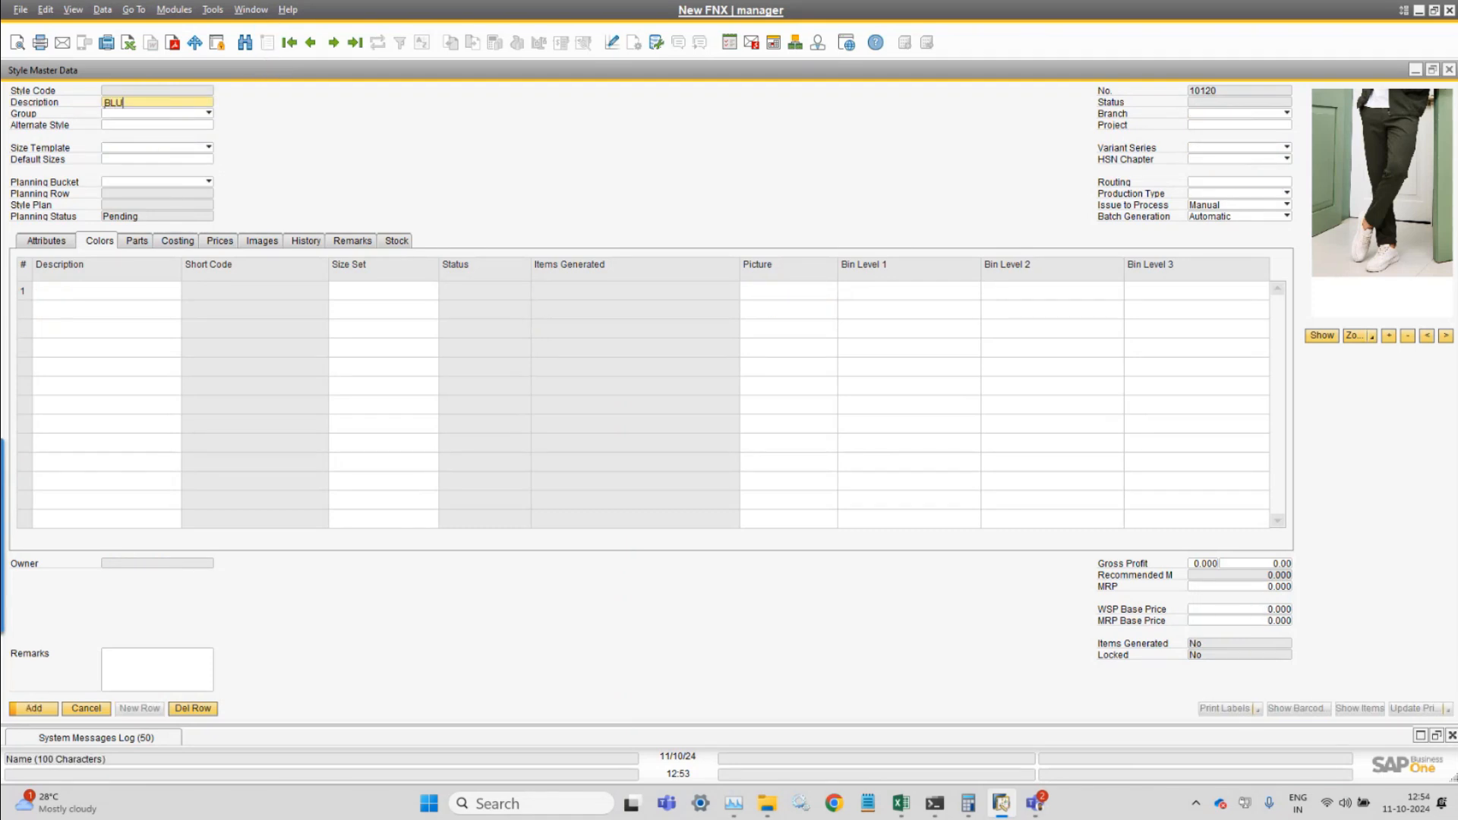
text(E TEXT)
key(Tab)
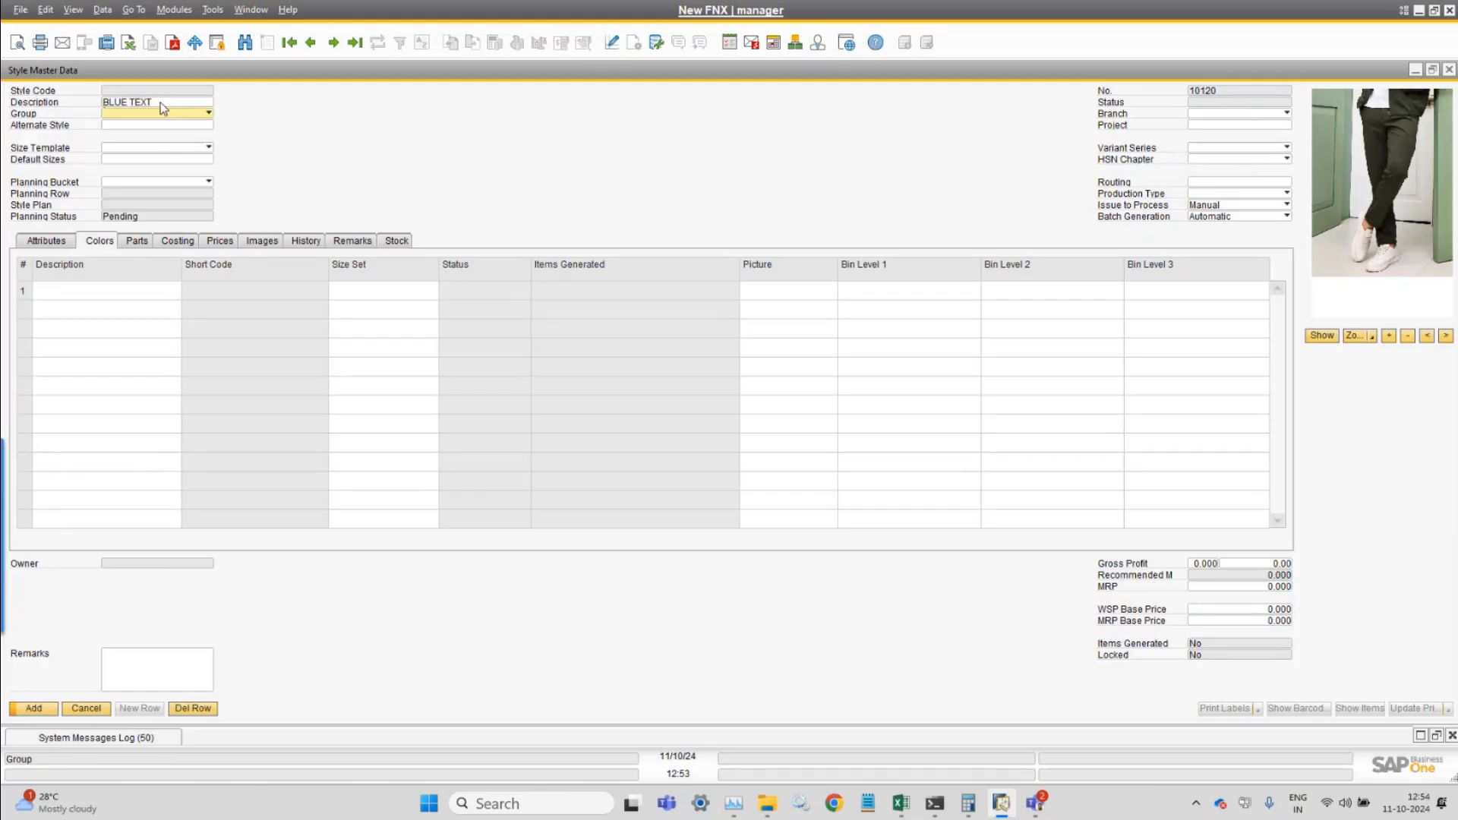
- Assign the BLUE TEXT style to the Outerwear group with the Mens Bottom size template
key(Down)
key(Return)
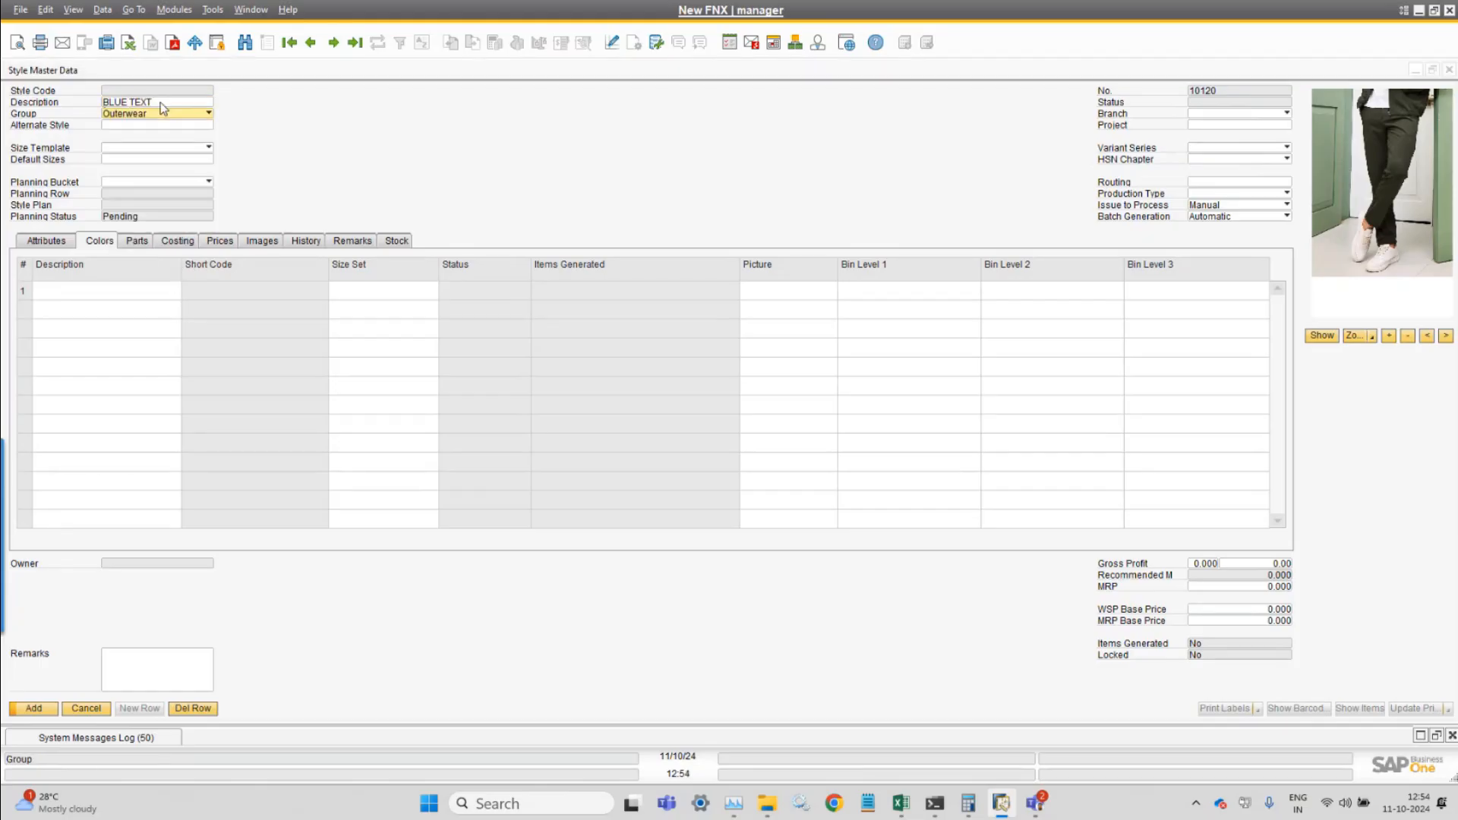
click(165, 149)
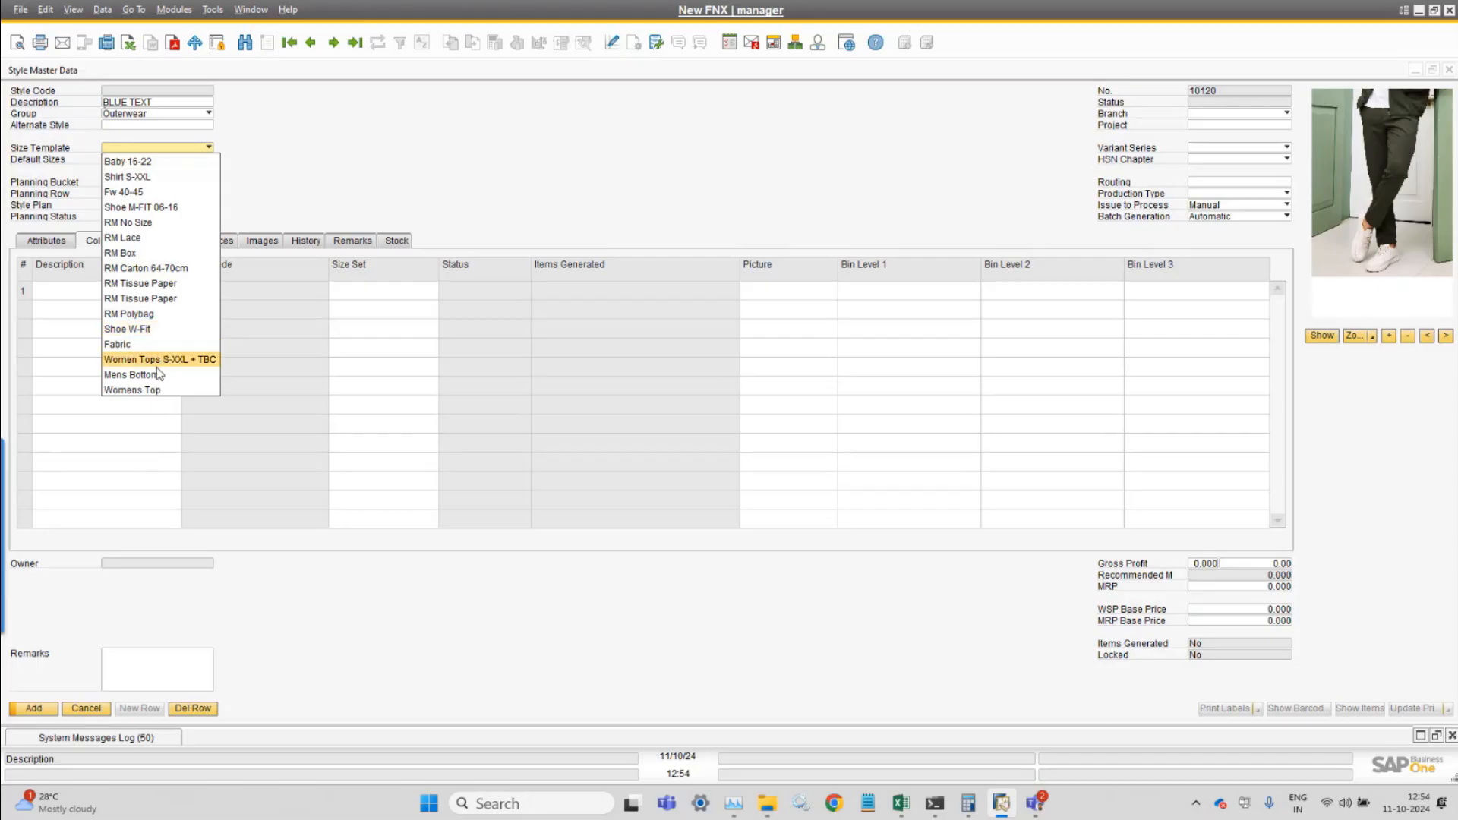
click(133, 375)
- Set the BLUE TEXT style's Season attribute to Autumn Winter
click(54, 241)
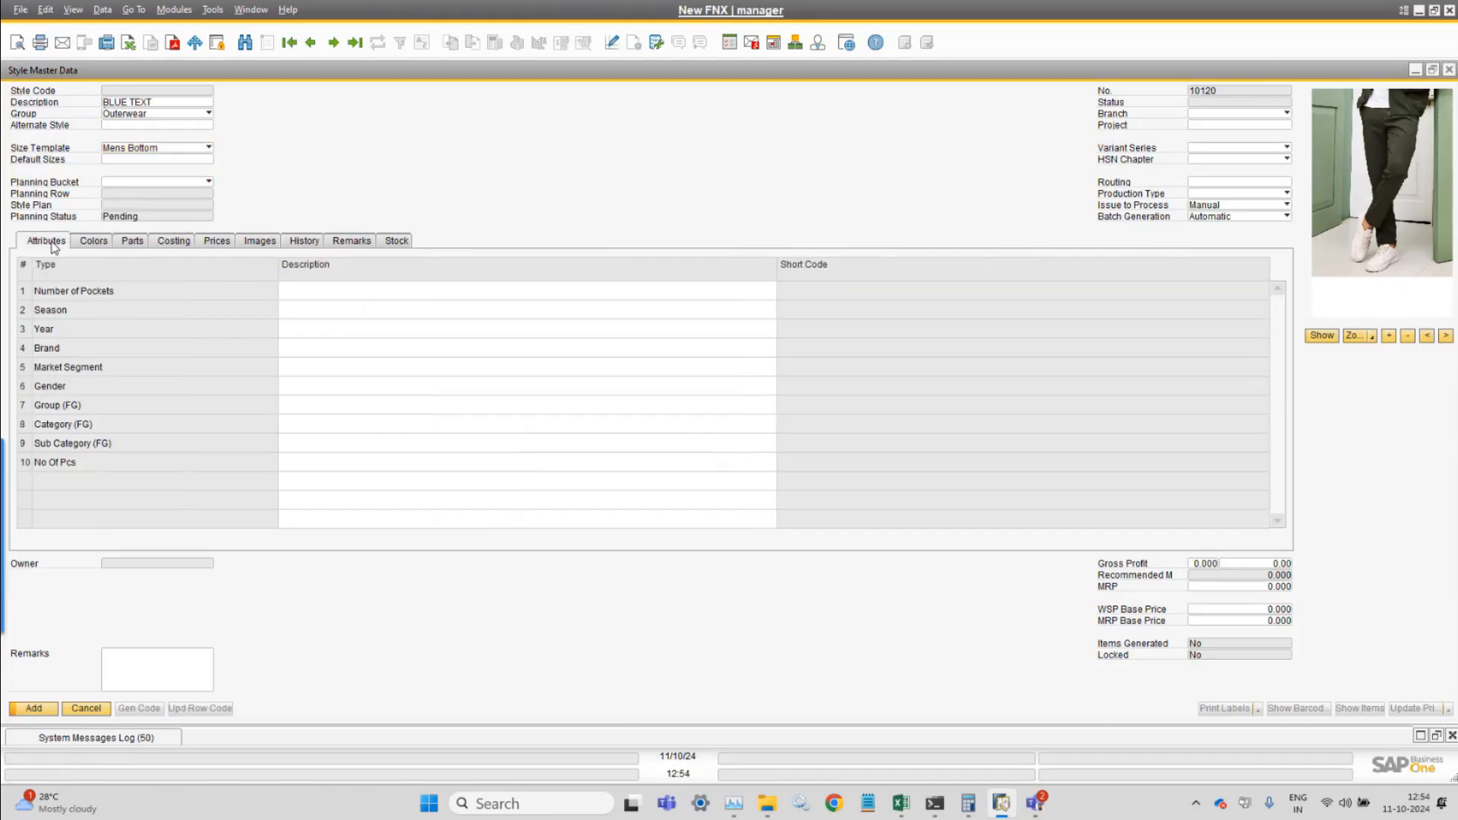
click(306, 307)
key(Tab)
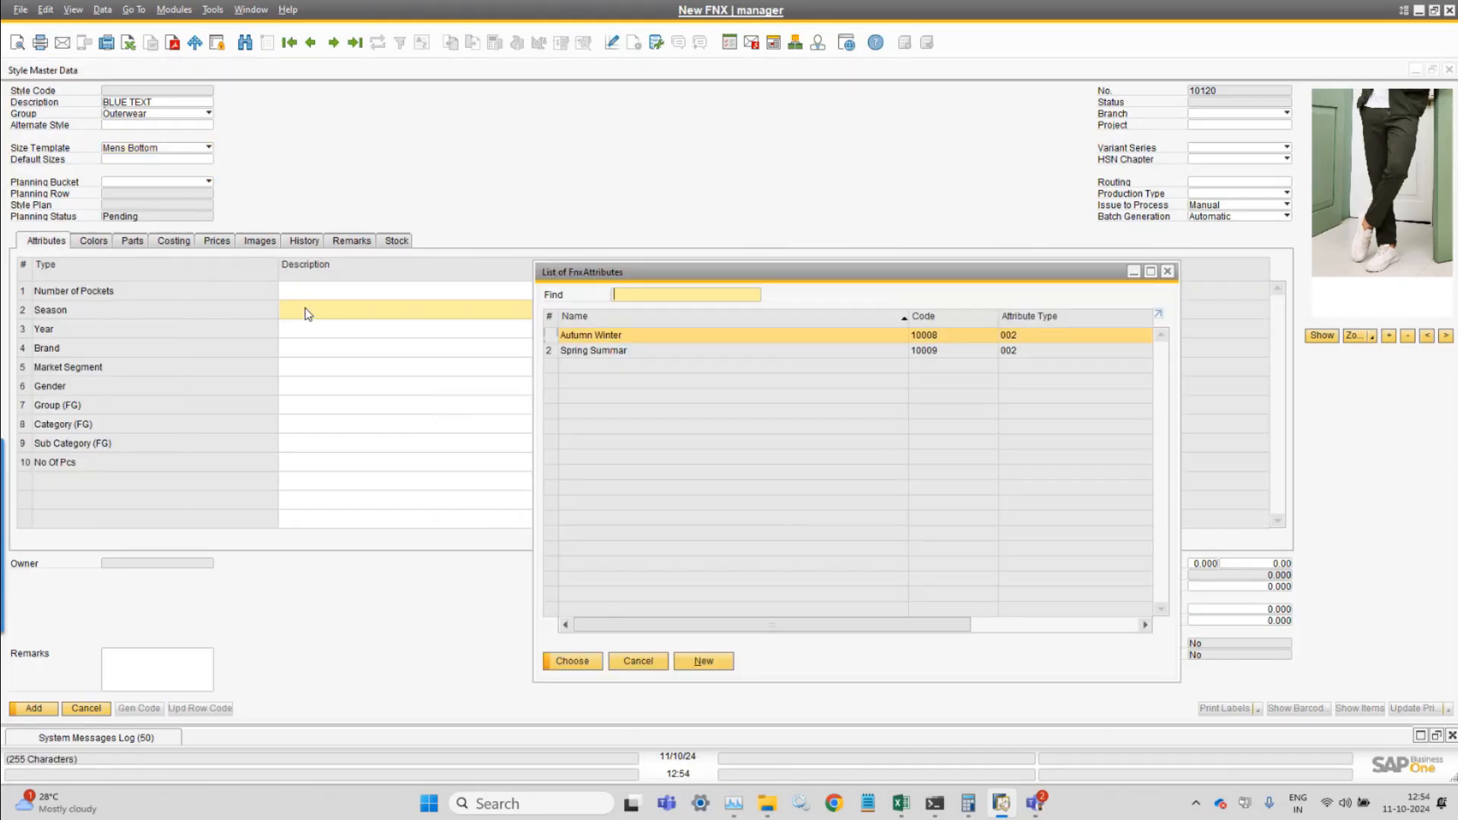
key(Return)
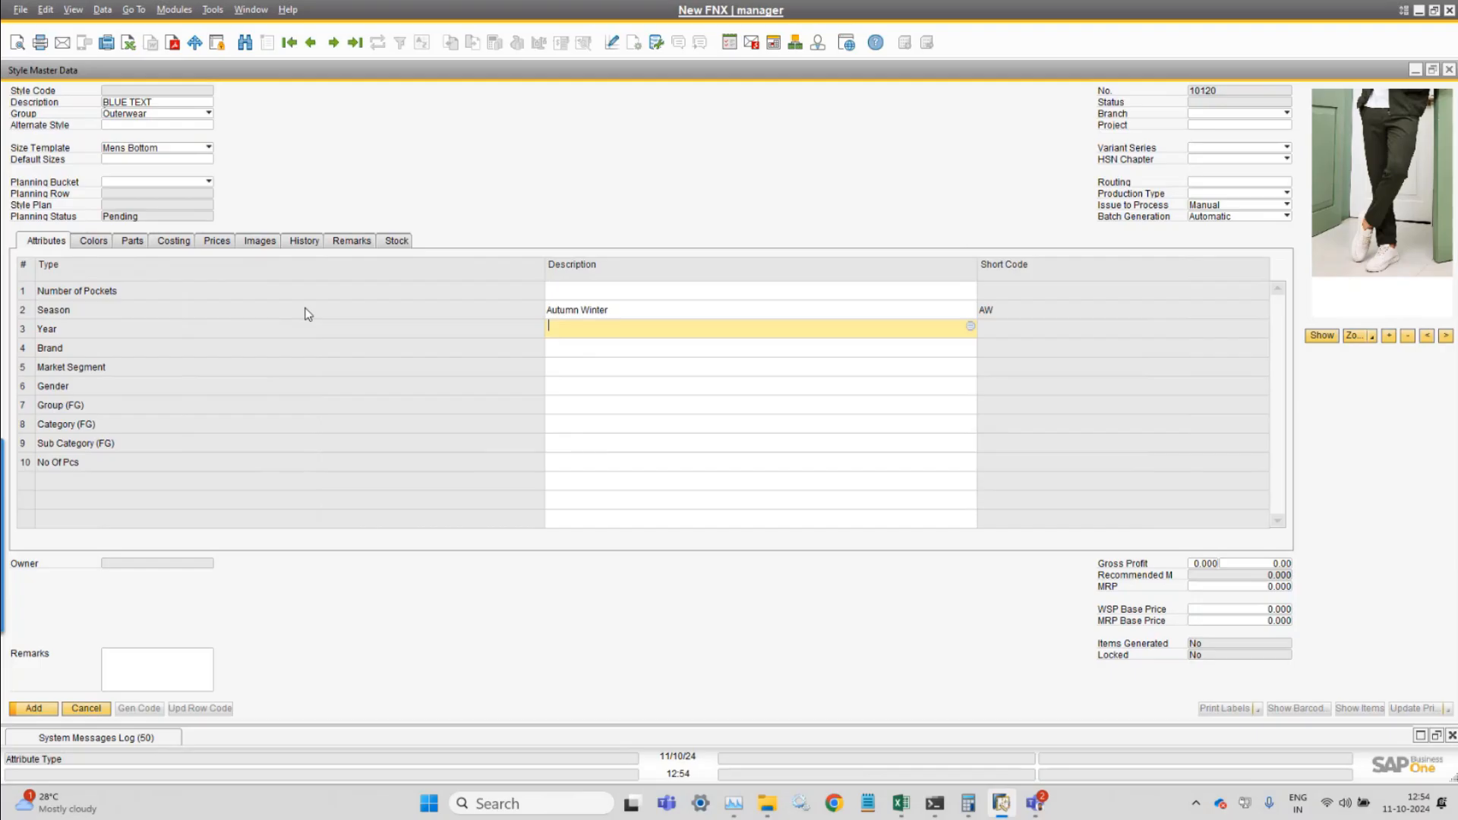
- Set the BLUE TEXT style's Year attribute to 2024
key(Tab)
key(Down)
key(Down)
key(Down)
key(Down)
key(Down)
key(Down)
key(Down)
key(Down)
key(Down)
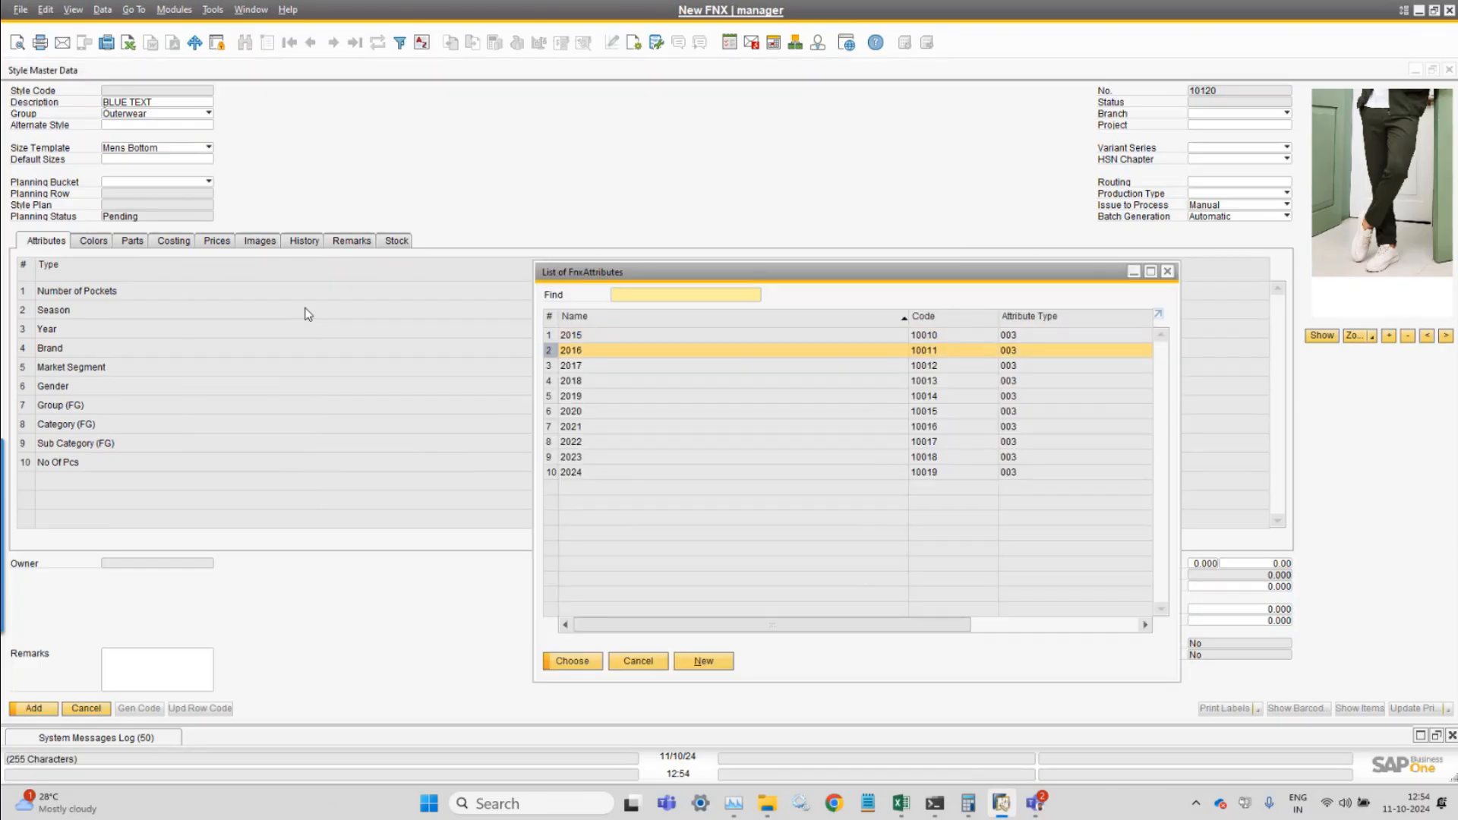
key(Return)
key(Tab)
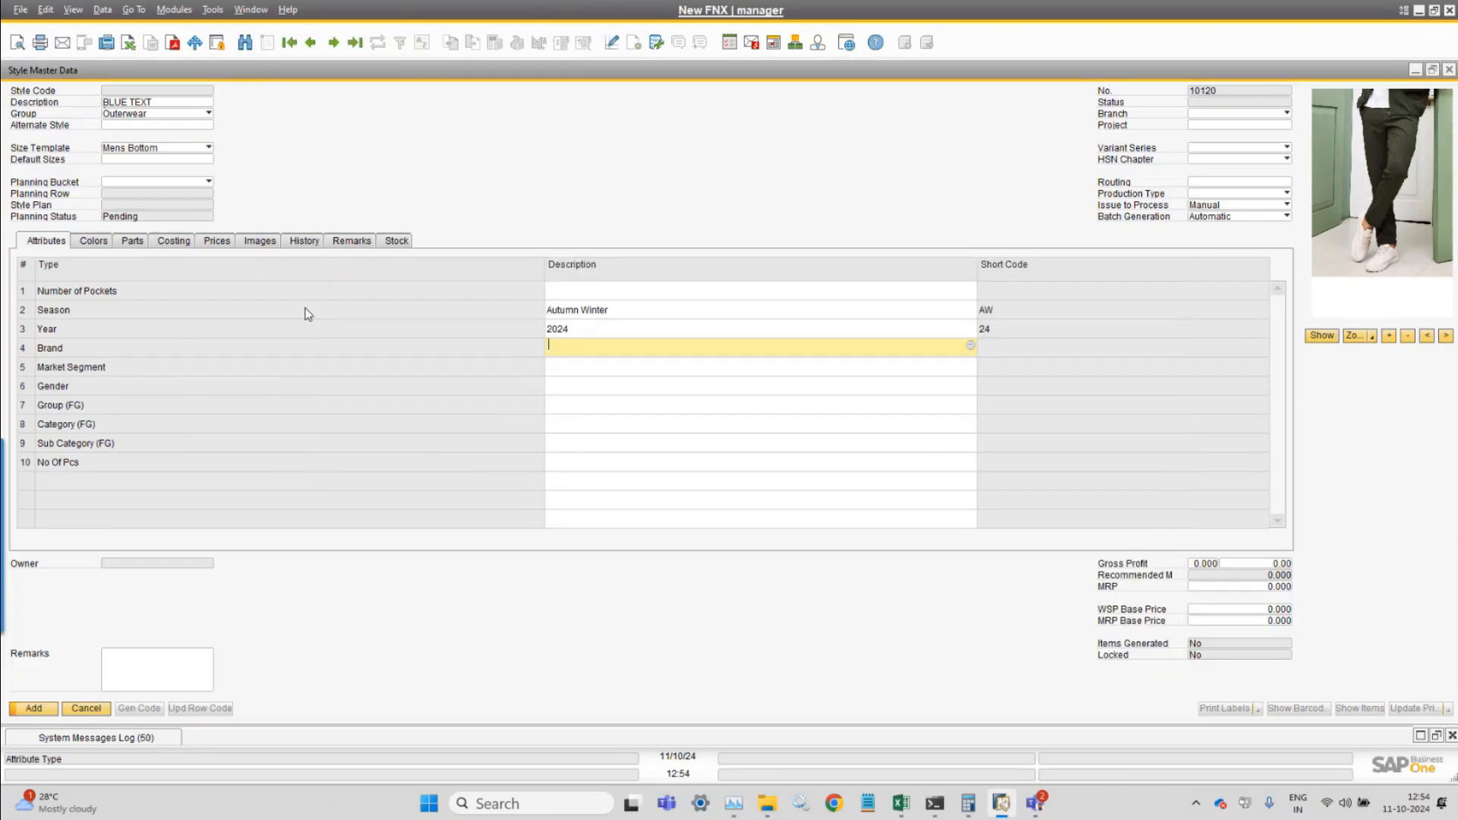
- Set the Brand attribute to Zara and the Market Segment attribute to LFS
text(zara)
key(Tab)
text(men)
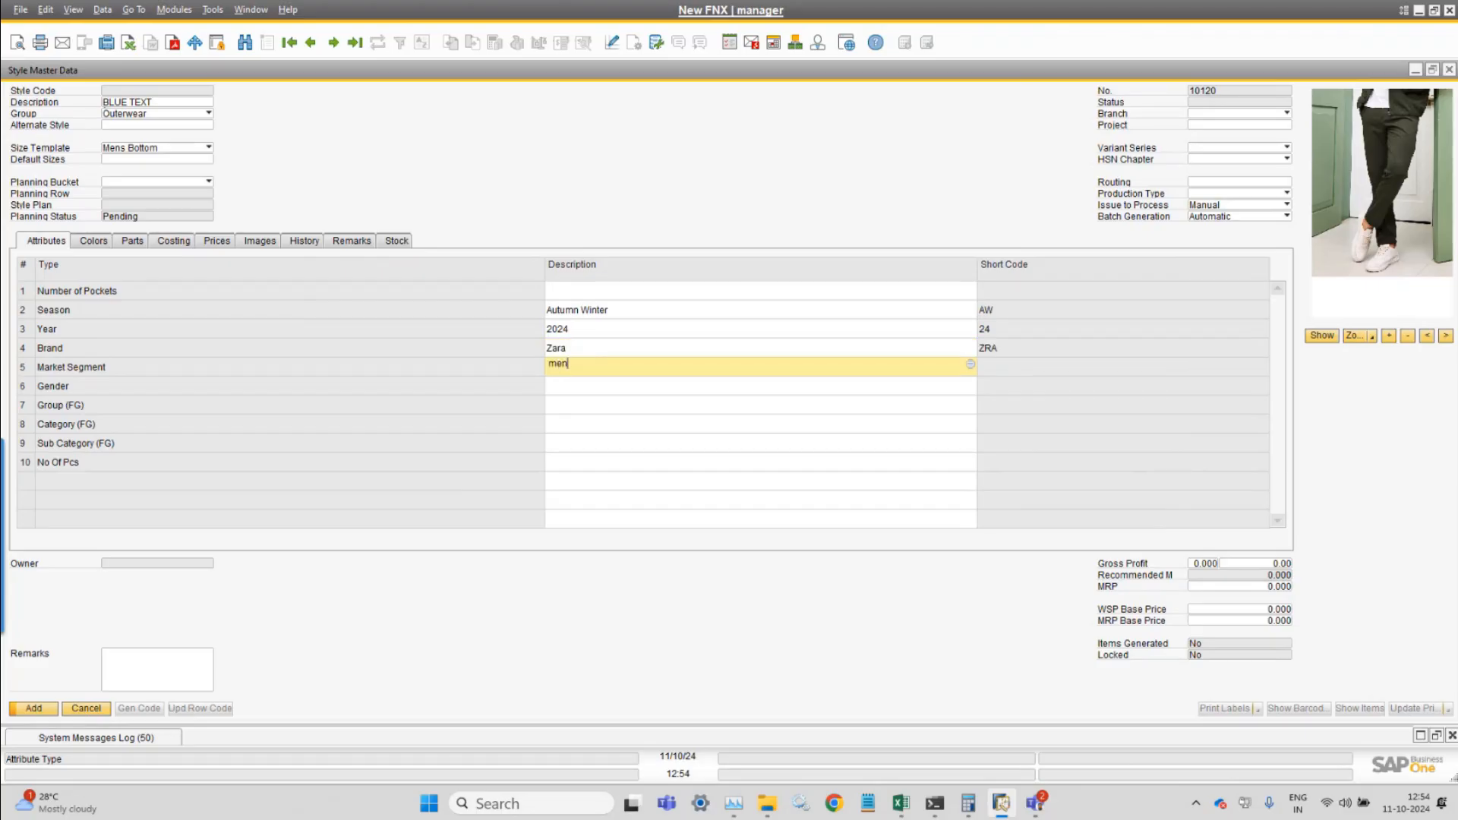
key(Tab)
key(Escape)
key(BackSpace)
text(LFS)
key(Tab)
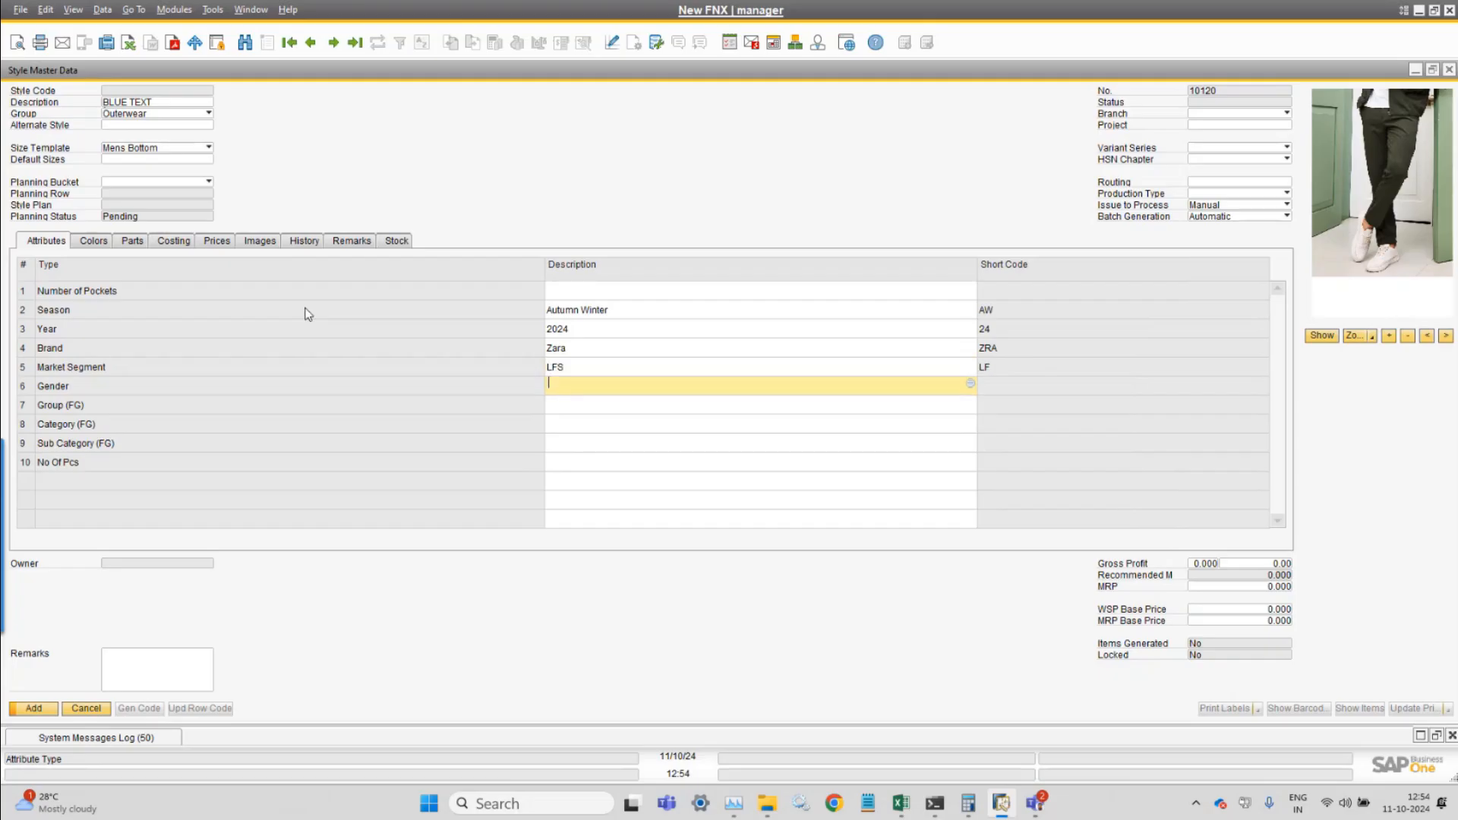
- Set the Gender attribute to Mens and the Group (FG) attribute to Adults
text(me)
key(Tab)
text(se)
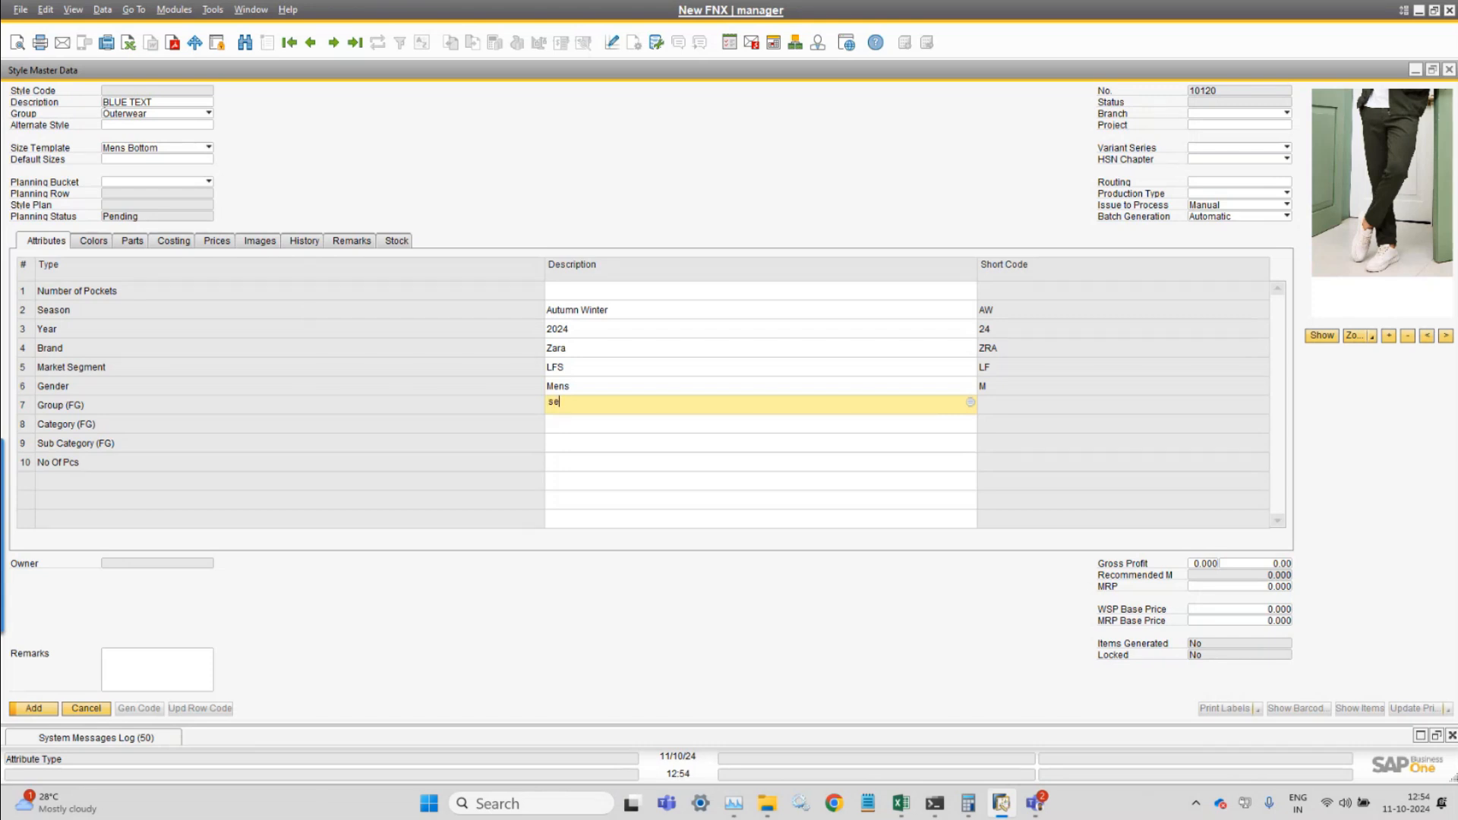
key(Tab)
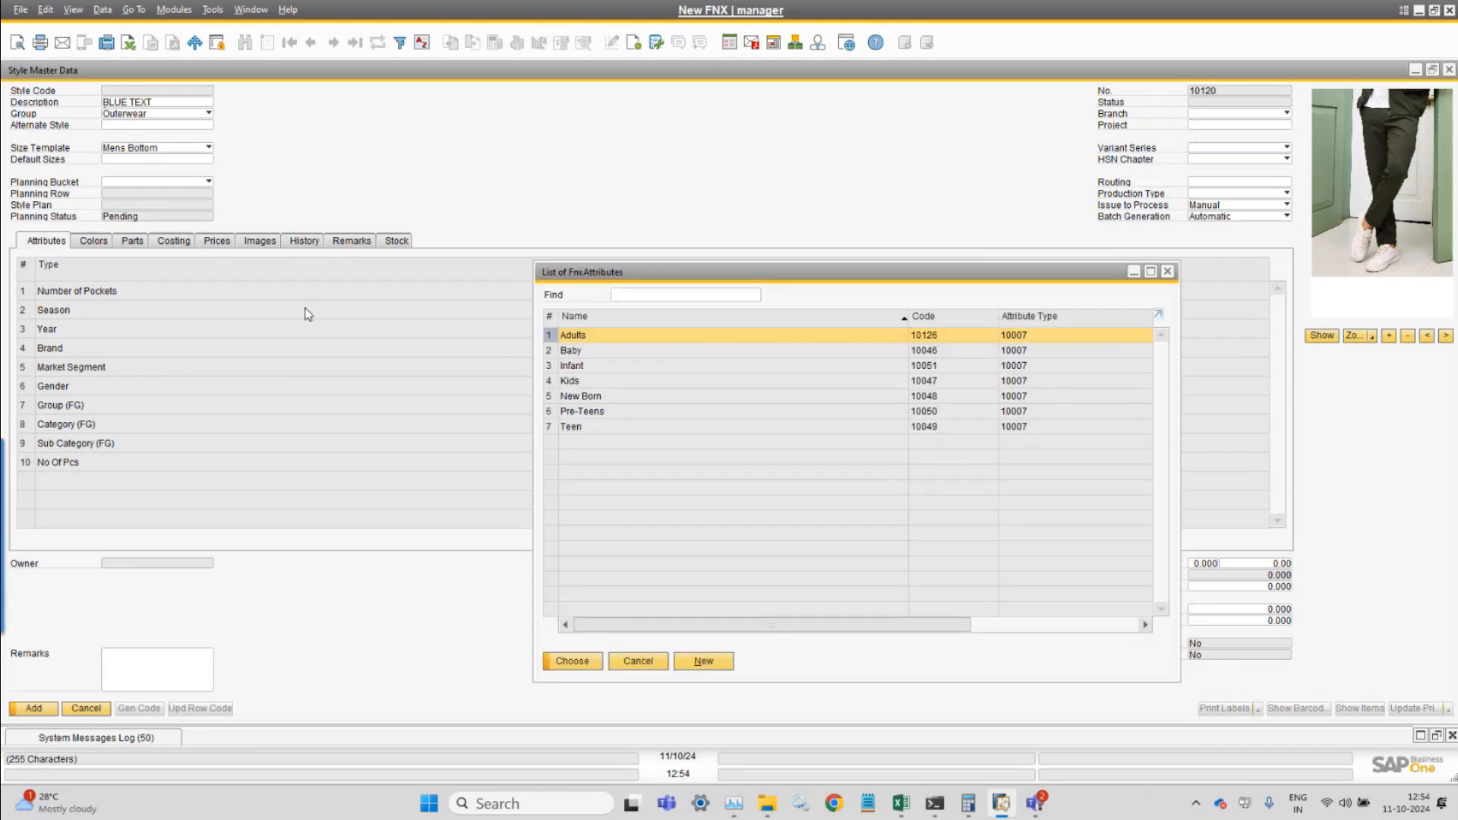
key(Return)
- Set the style's Category (FG) attribute to Separate
key(Tab)
key(Tab)
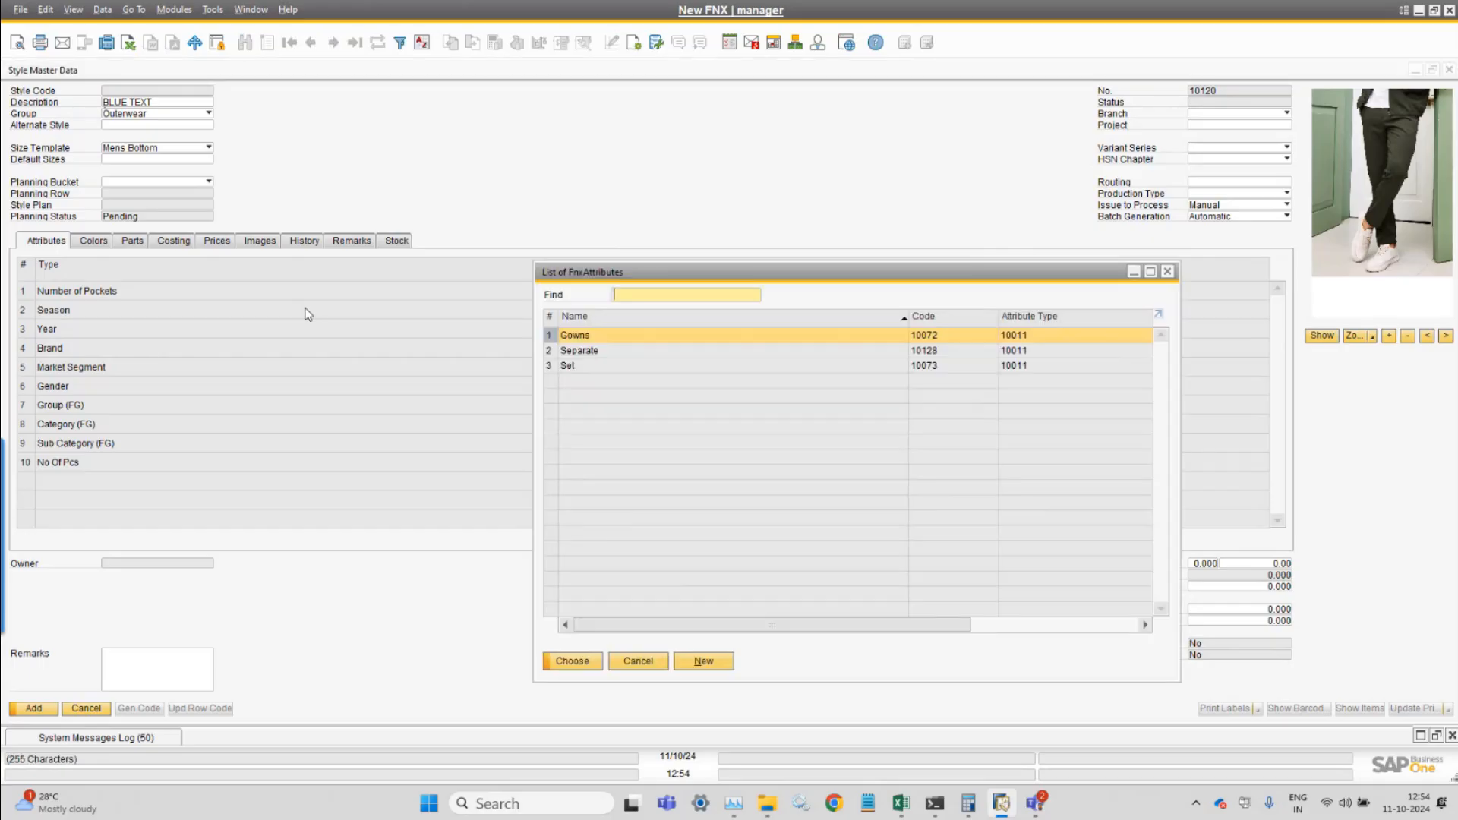
key(Down)
key(Return)
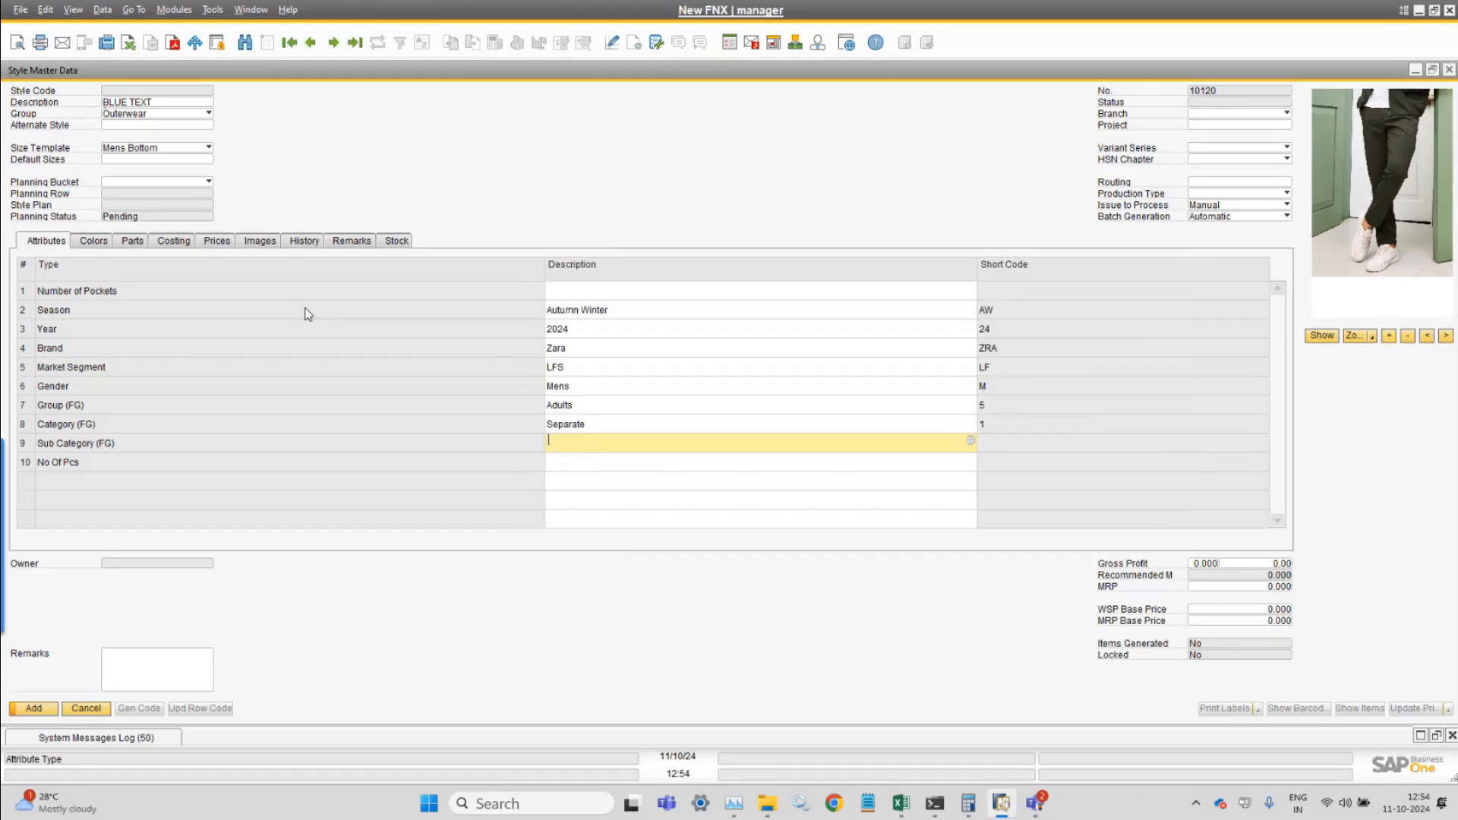
- Set the Sub Category (FG) attribute to Bottom and the No Of Pcs attribute to 1N
key(Tab)
key(Tab)
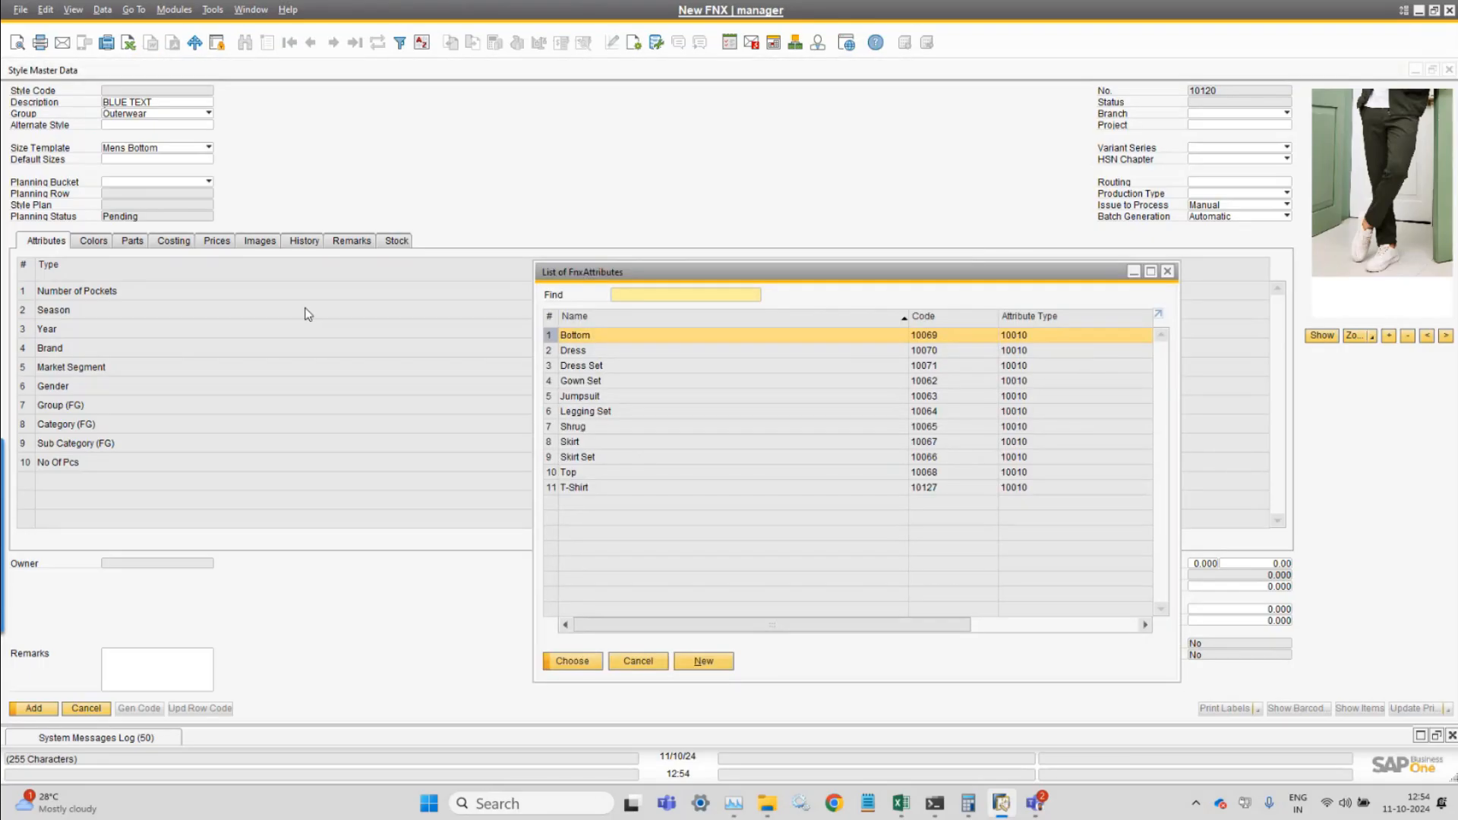
key(Down)
key(Down)
key(Down)
key(Down)
key(Down)
key(Down)
key(Down)
key(Down)
key(Down)
key(Down)
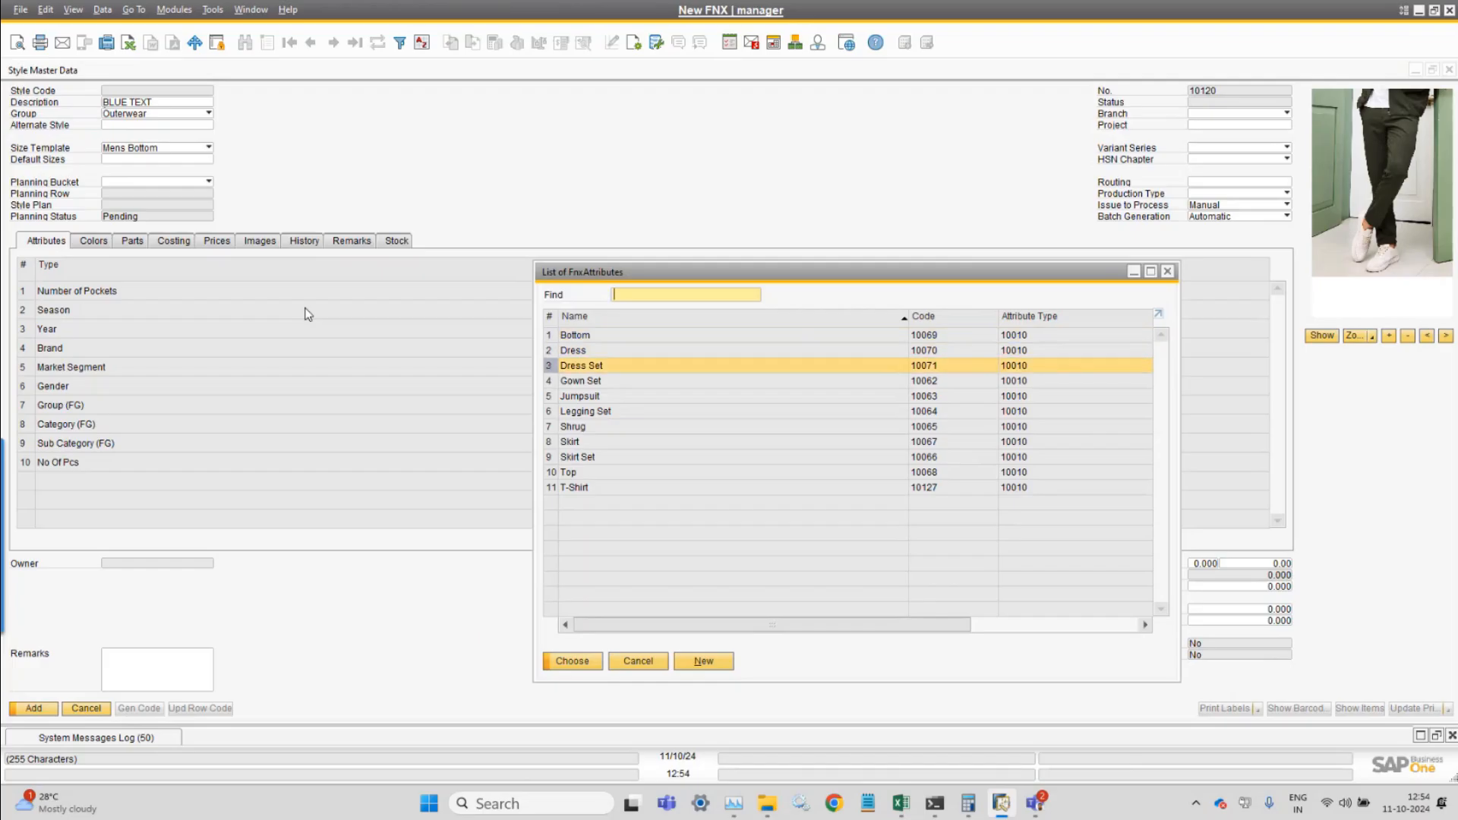
key(Up)
key(Up)
key(Up)
key(Up)
key(Up)
key(Up)
key(Up)
key(Up)
key(Up)
key(Up)
key(Return)
key(Tab)
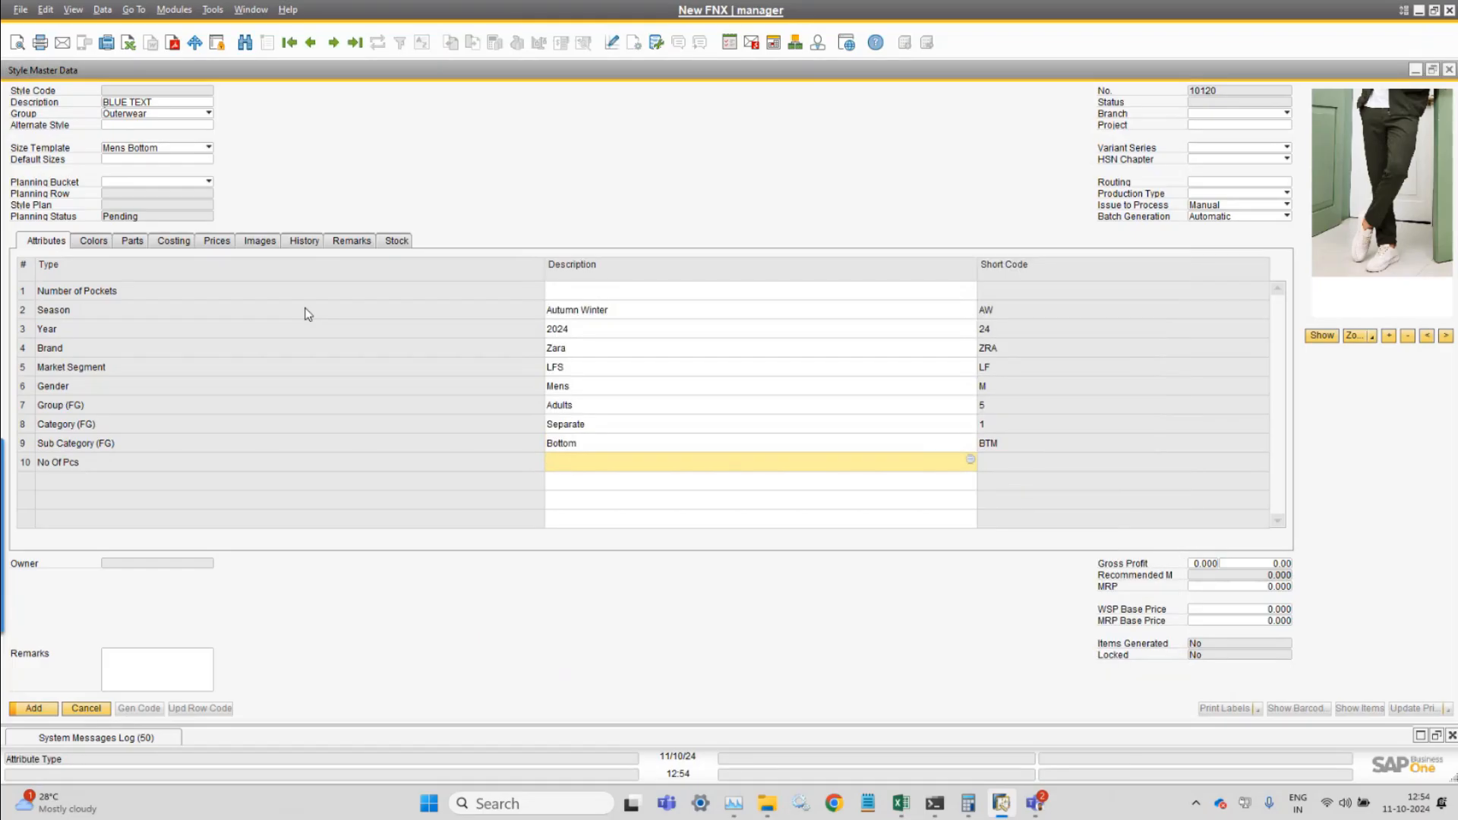
key(Tab)
key(Return)
- Add Brown as the first color of the BLUE TEXT style
click(97, 241)
click(106, 295)
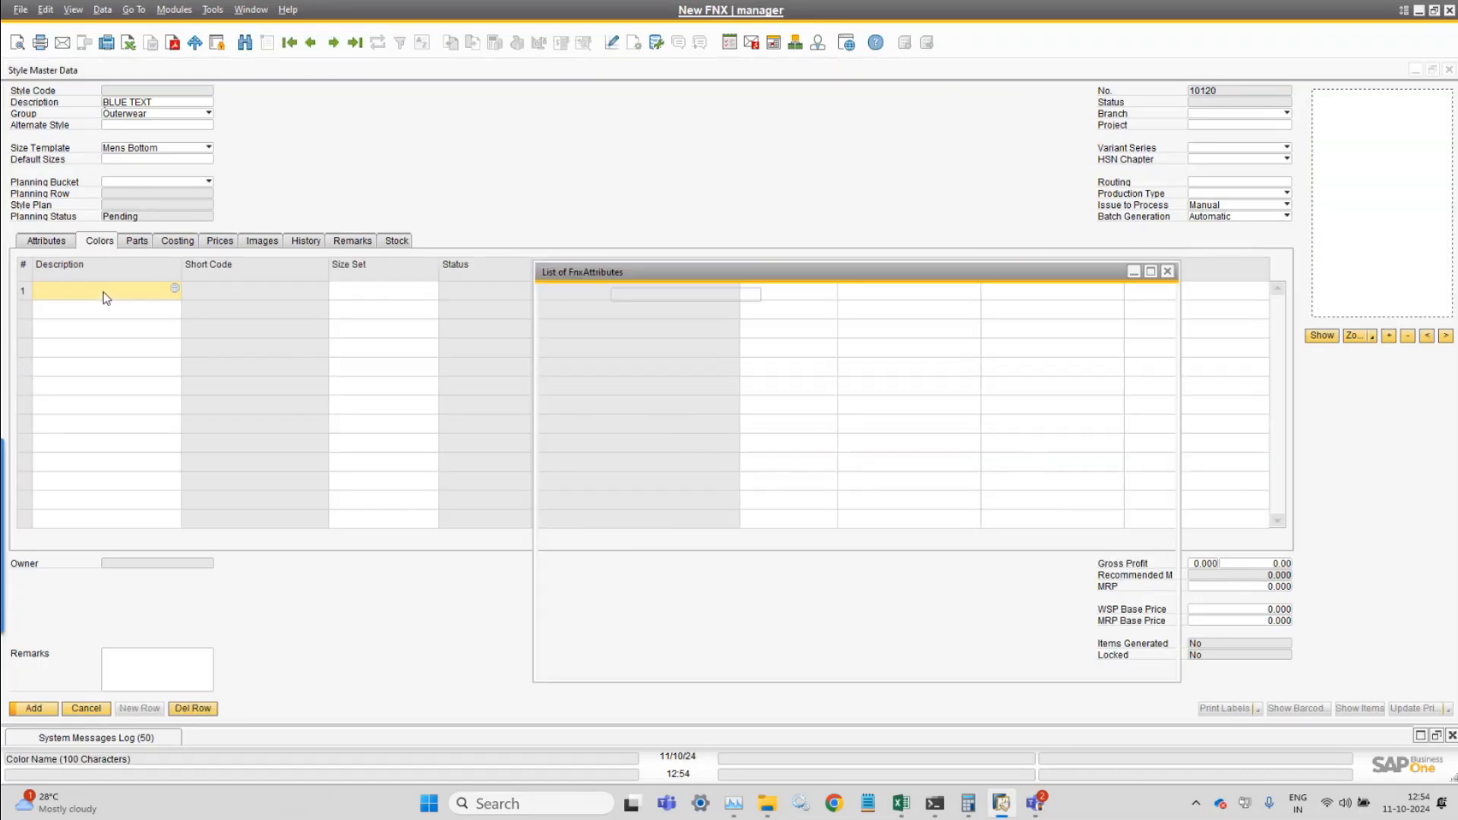
key(Down)
key(Down)
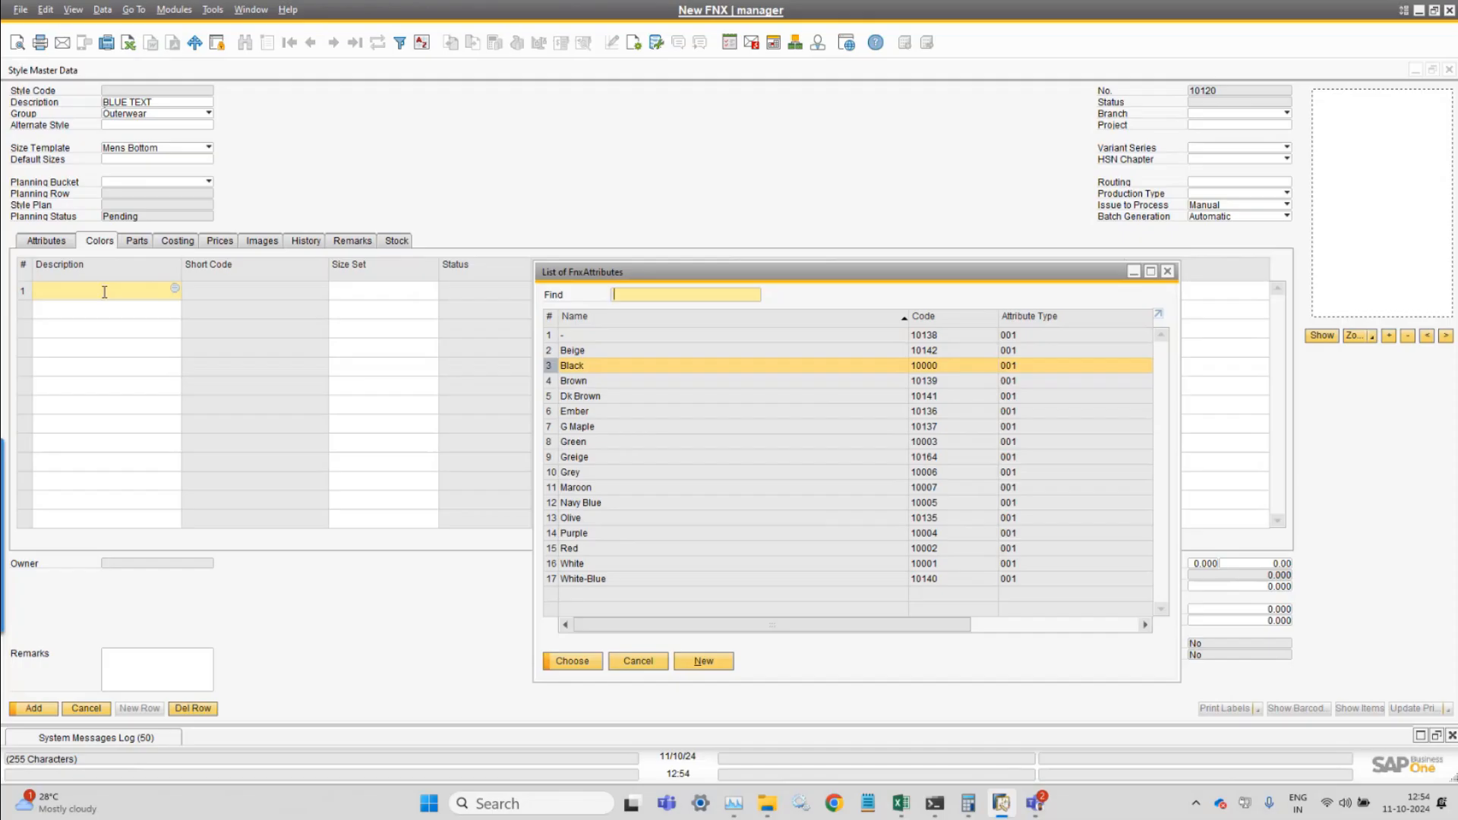
key(Down)
key(Return)
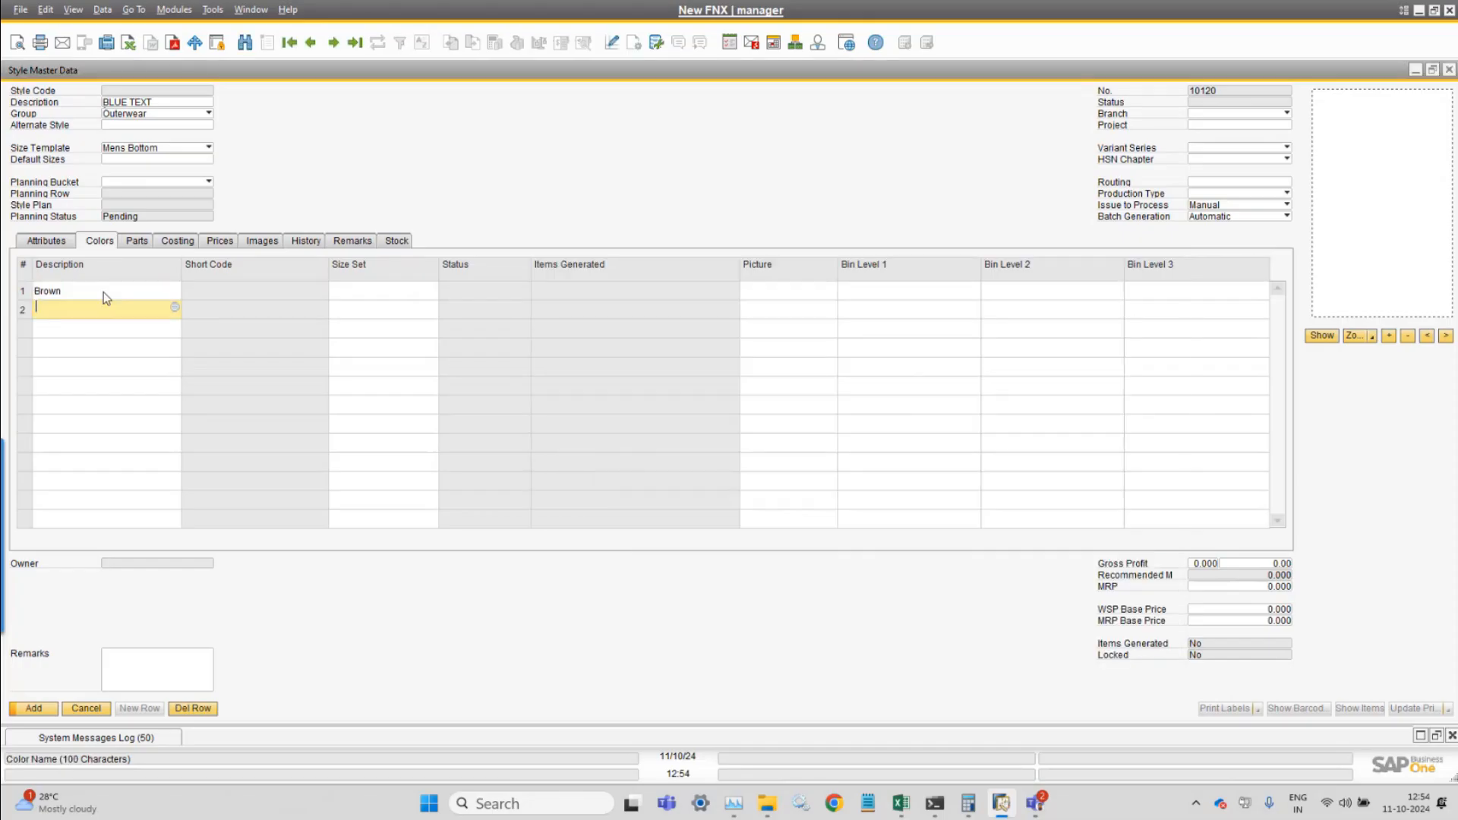
- Add Navy Blue as the second color of the style
text(gr)
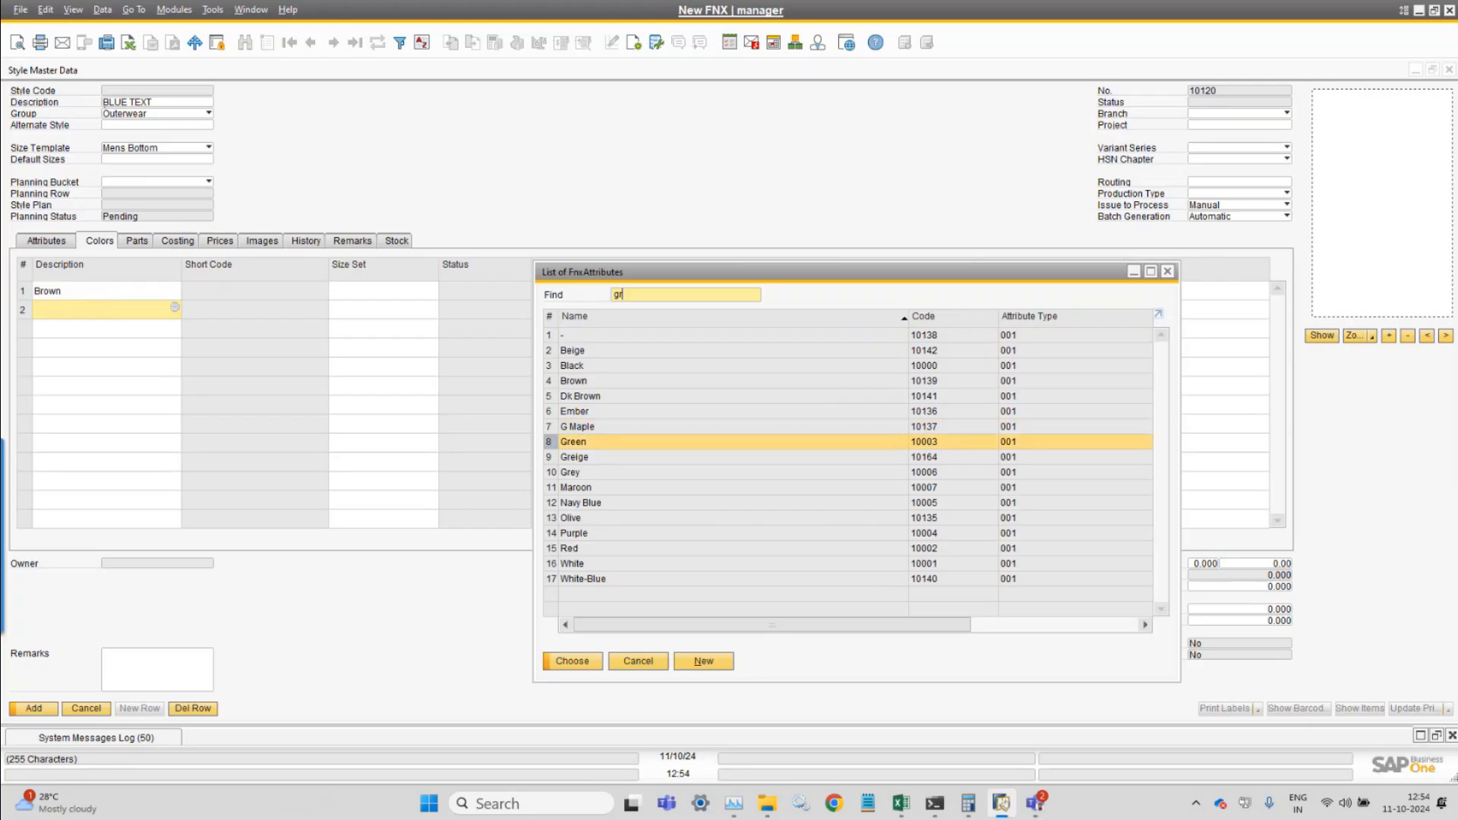
key(BackSpace)
key(BackSpace)
text(blu)
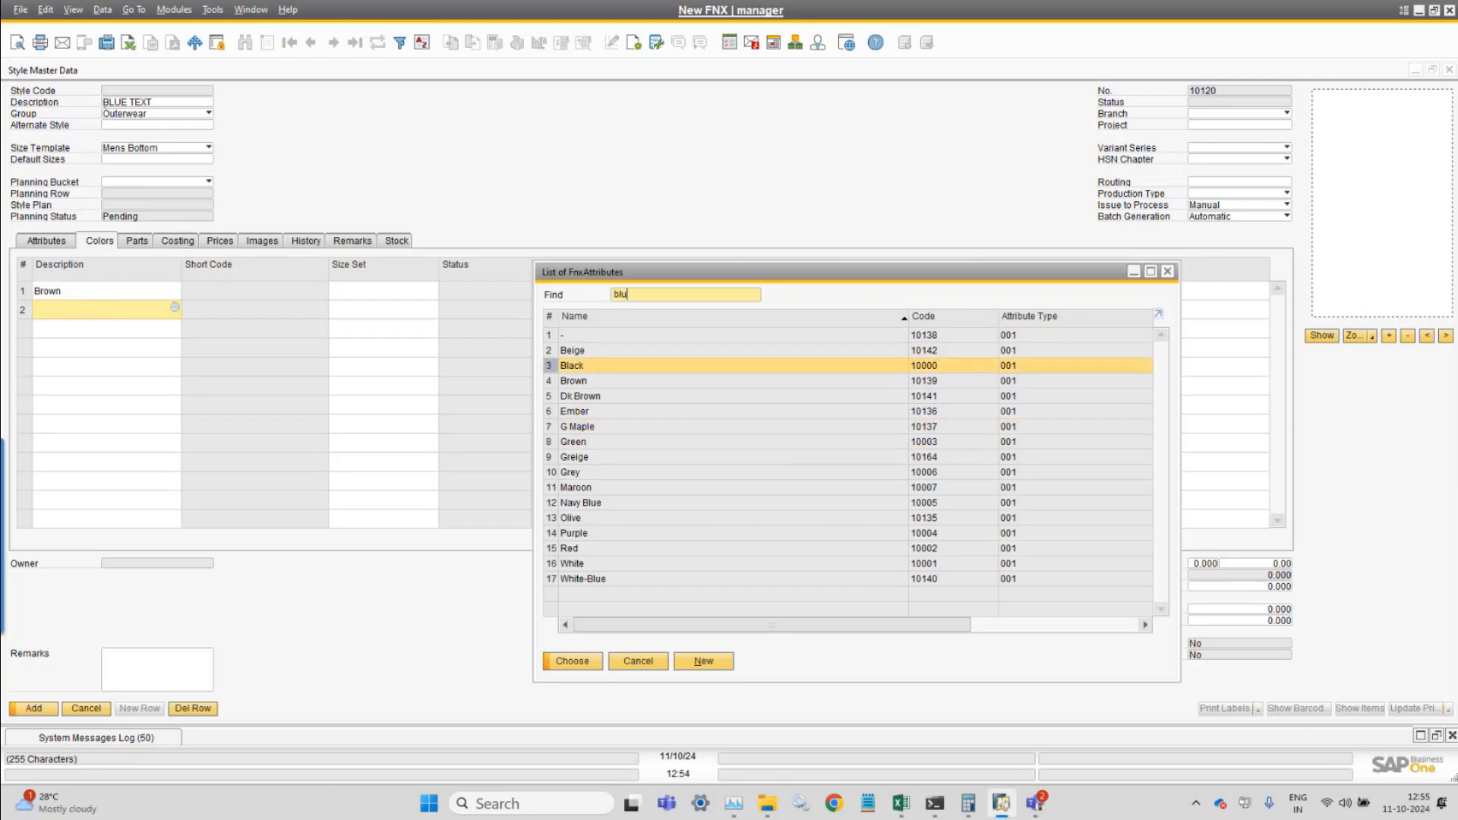
key(BackSpace)
key(BackSpace)
key(BackSpace)
key(Down)
key(Down)
key(Down)
key(Down)
key(Down)
key(Up)
key(Return)
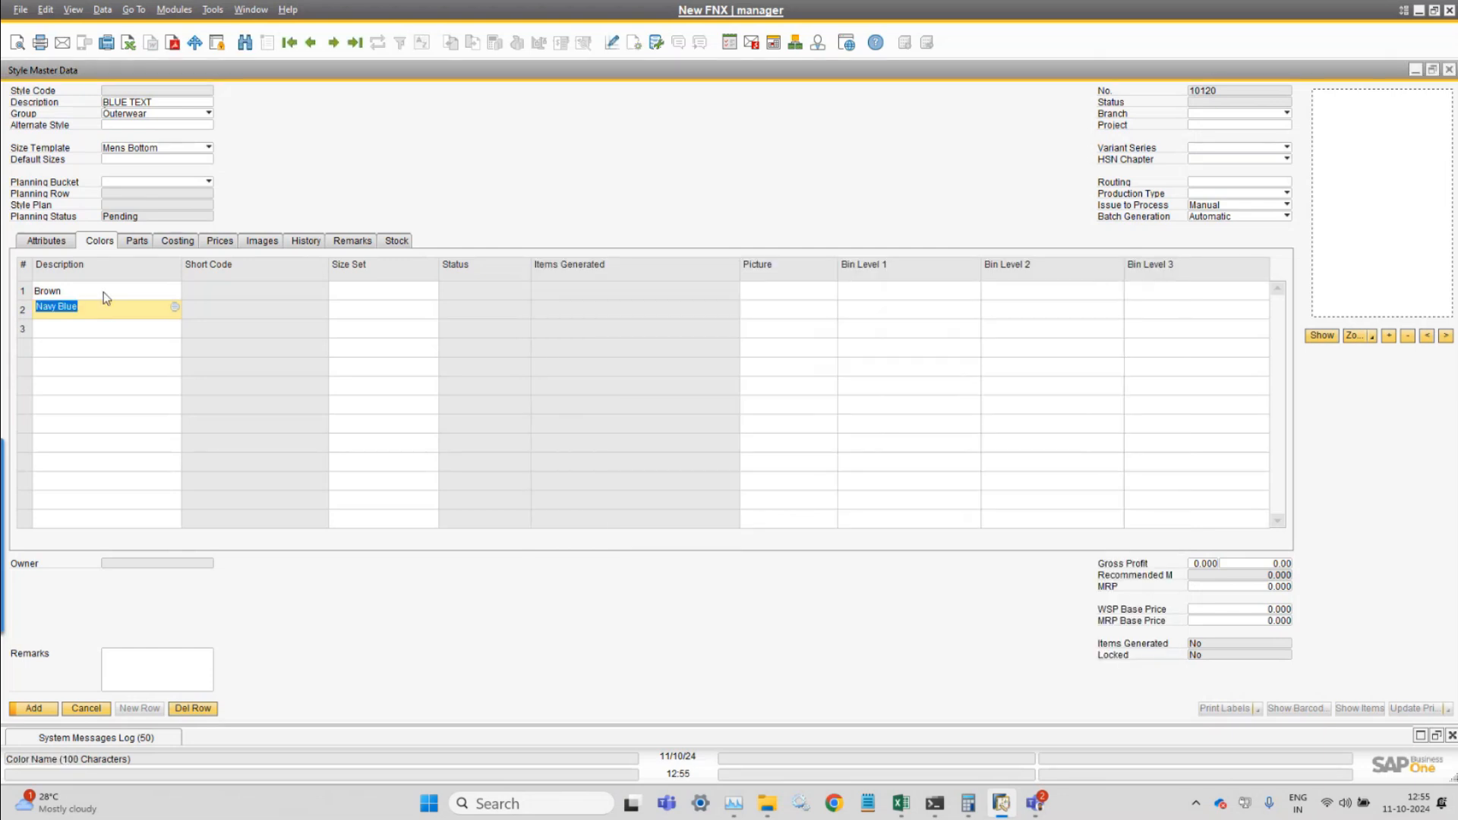
key(Tab)
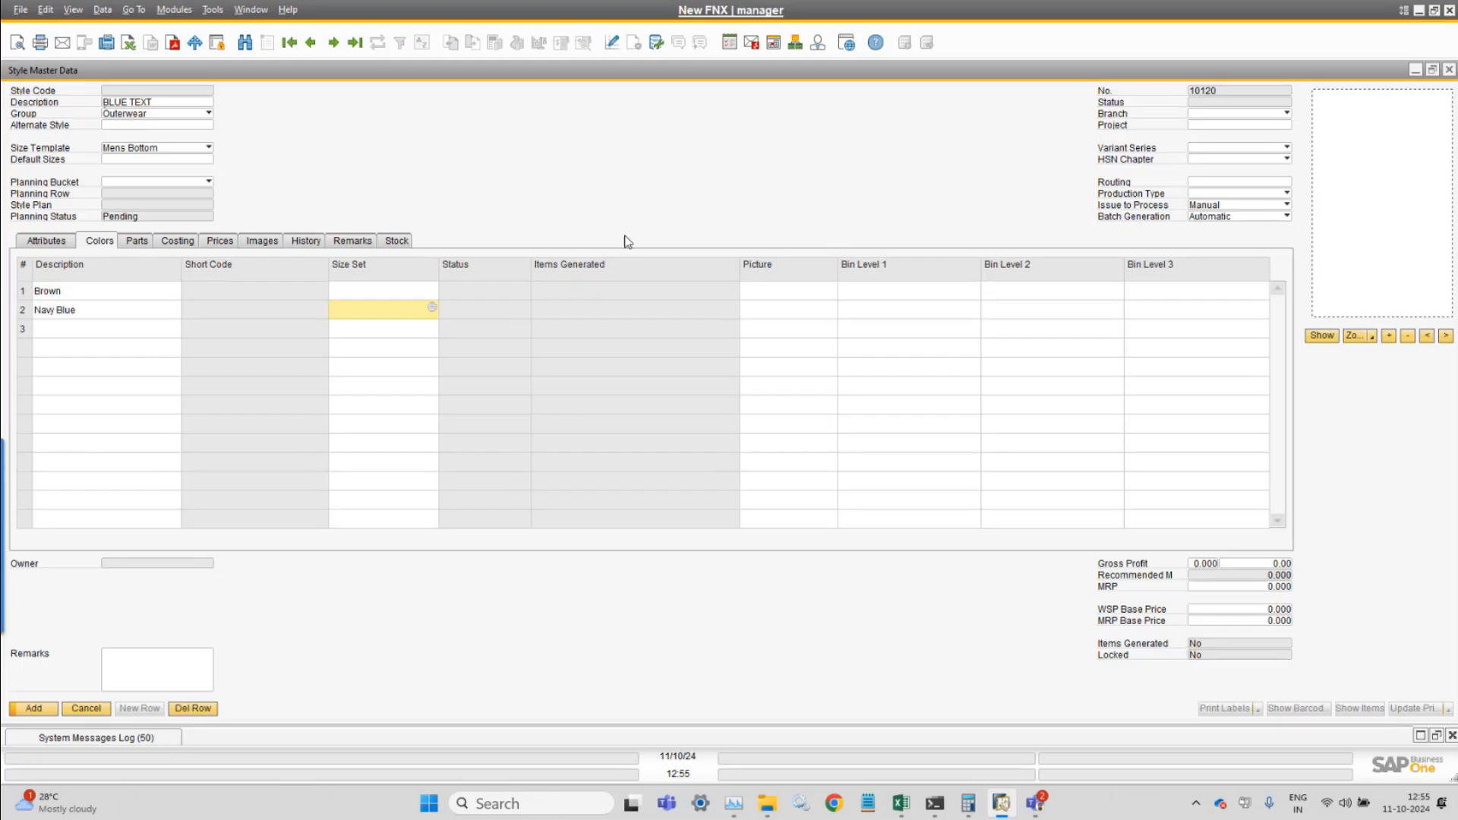
- Assign the style to branch New FNX-B01 and choose the FG GS1 EAN Clr/Size Item variant series
click(1232, 114)
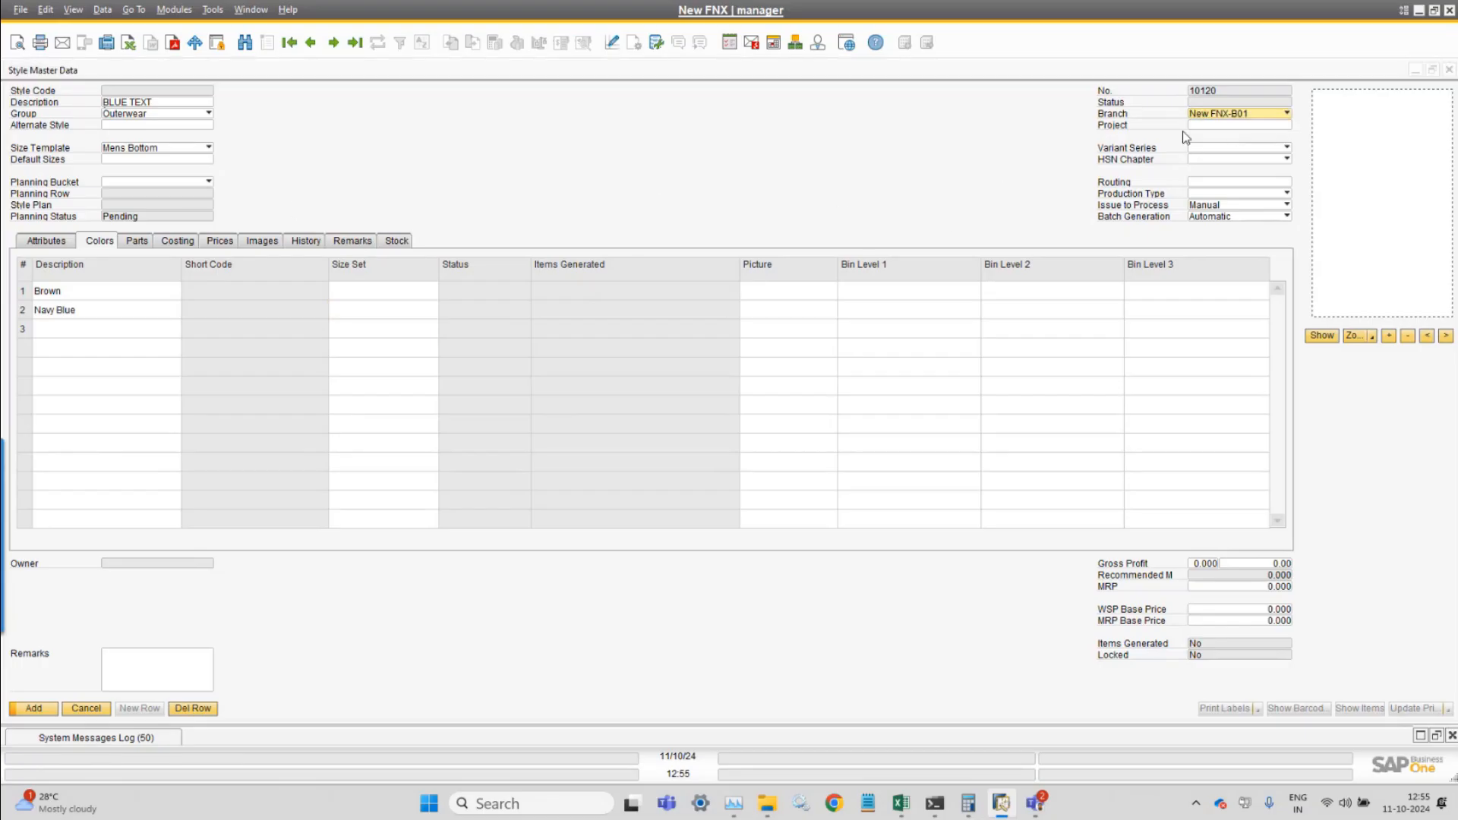
click(1266, 149)
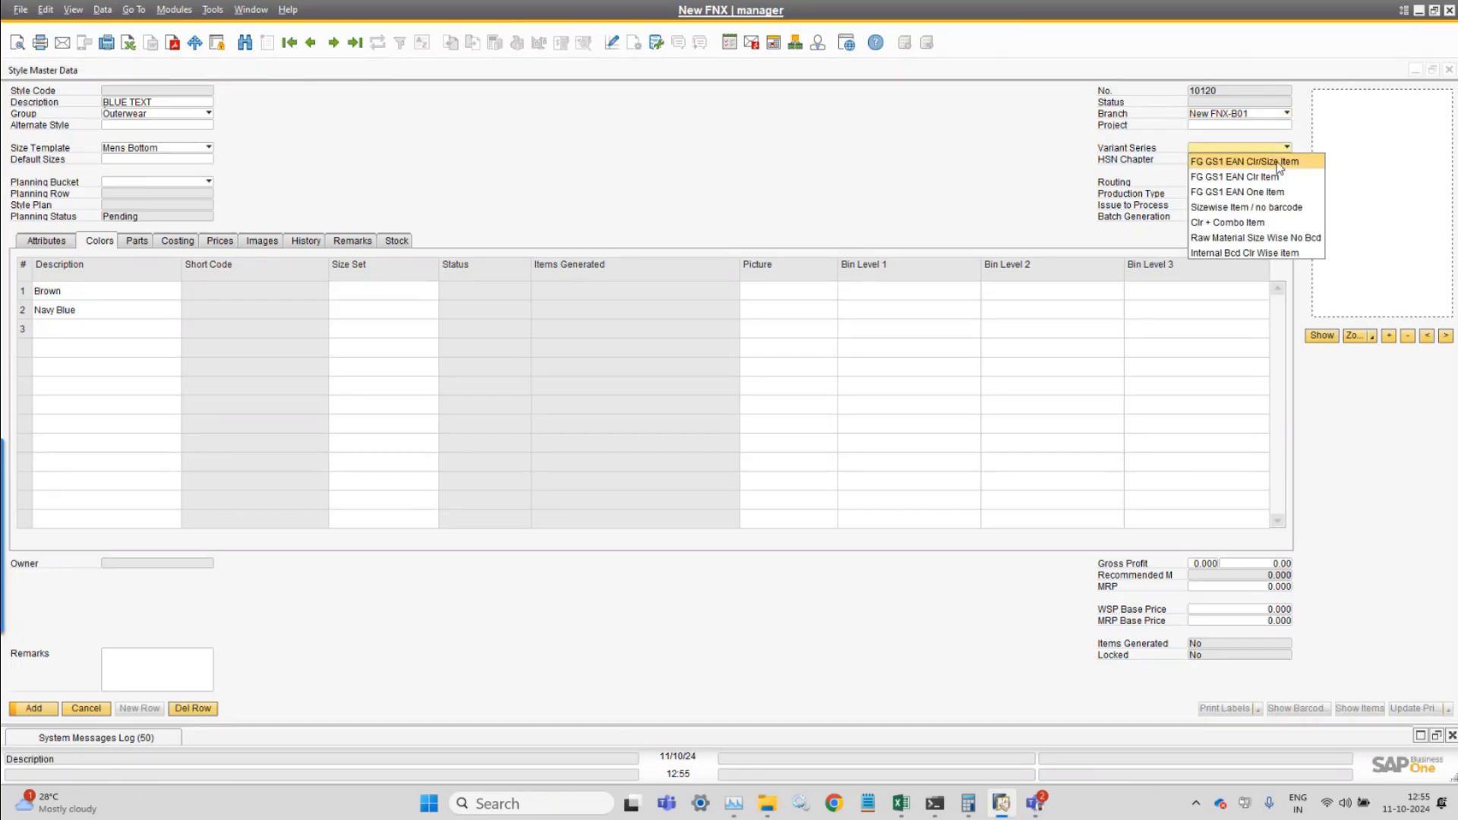
click(1295, 163)
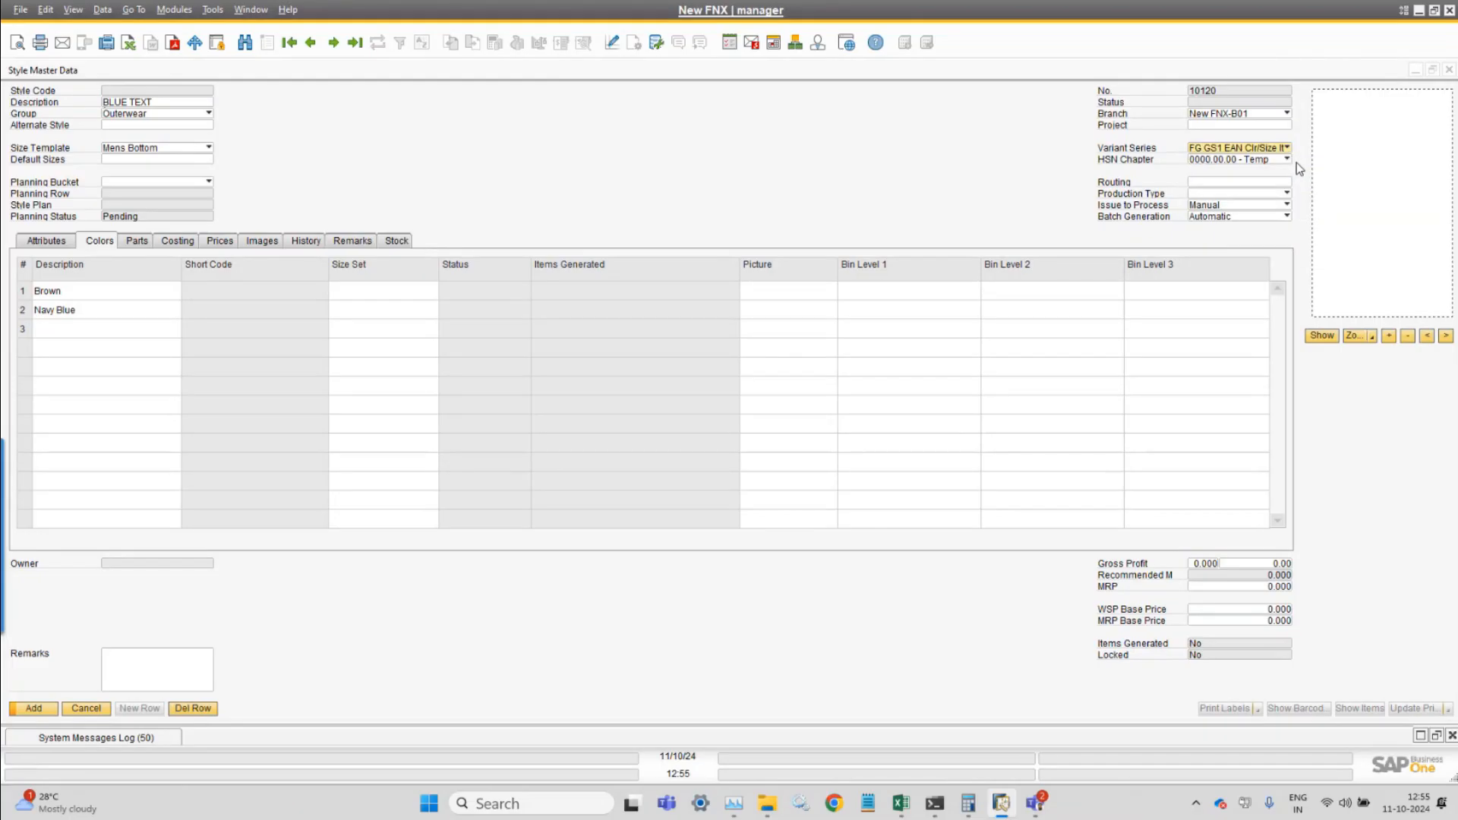
click(1287, 150)
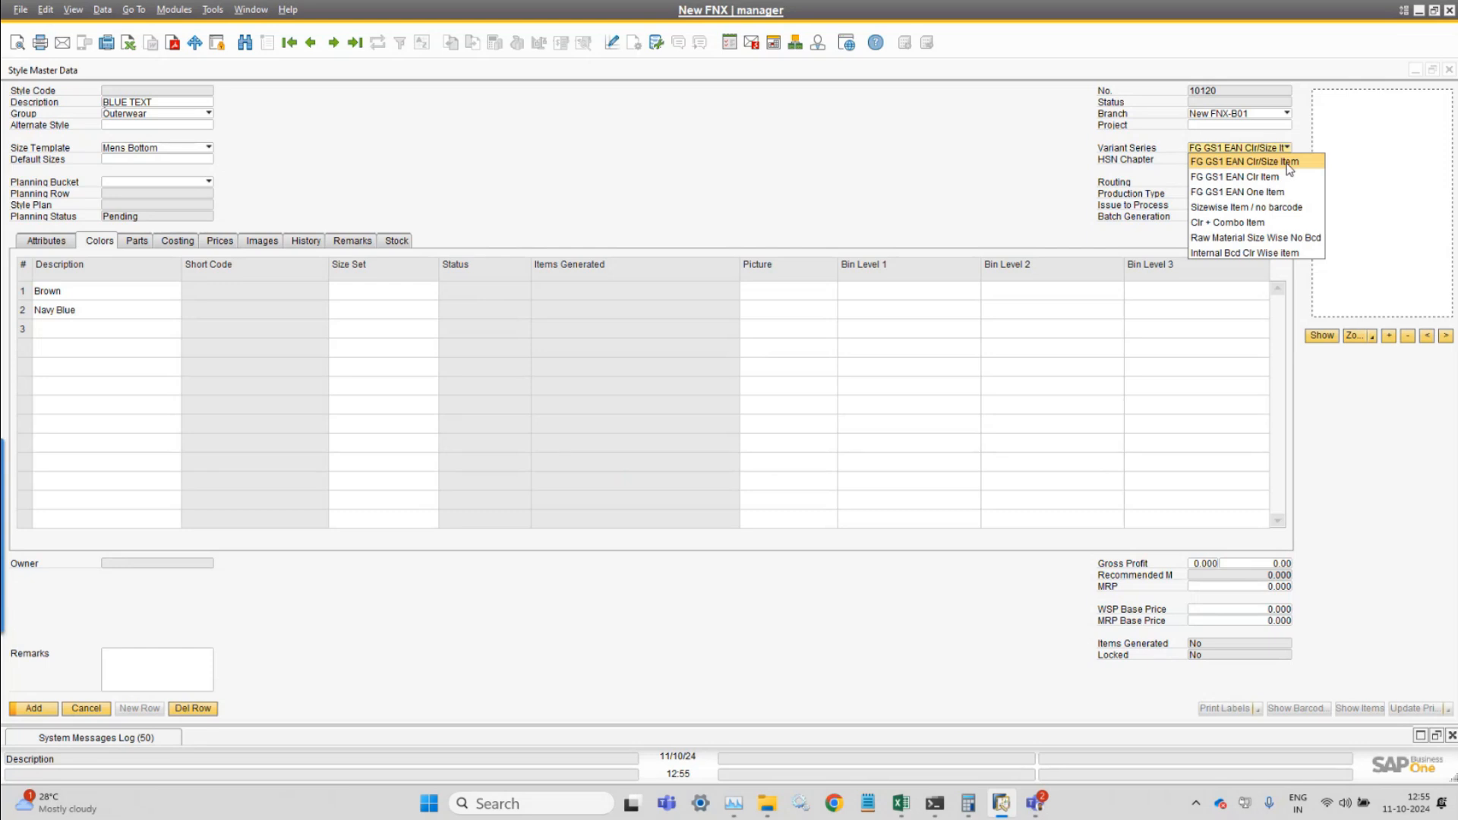
click(1288, 169)
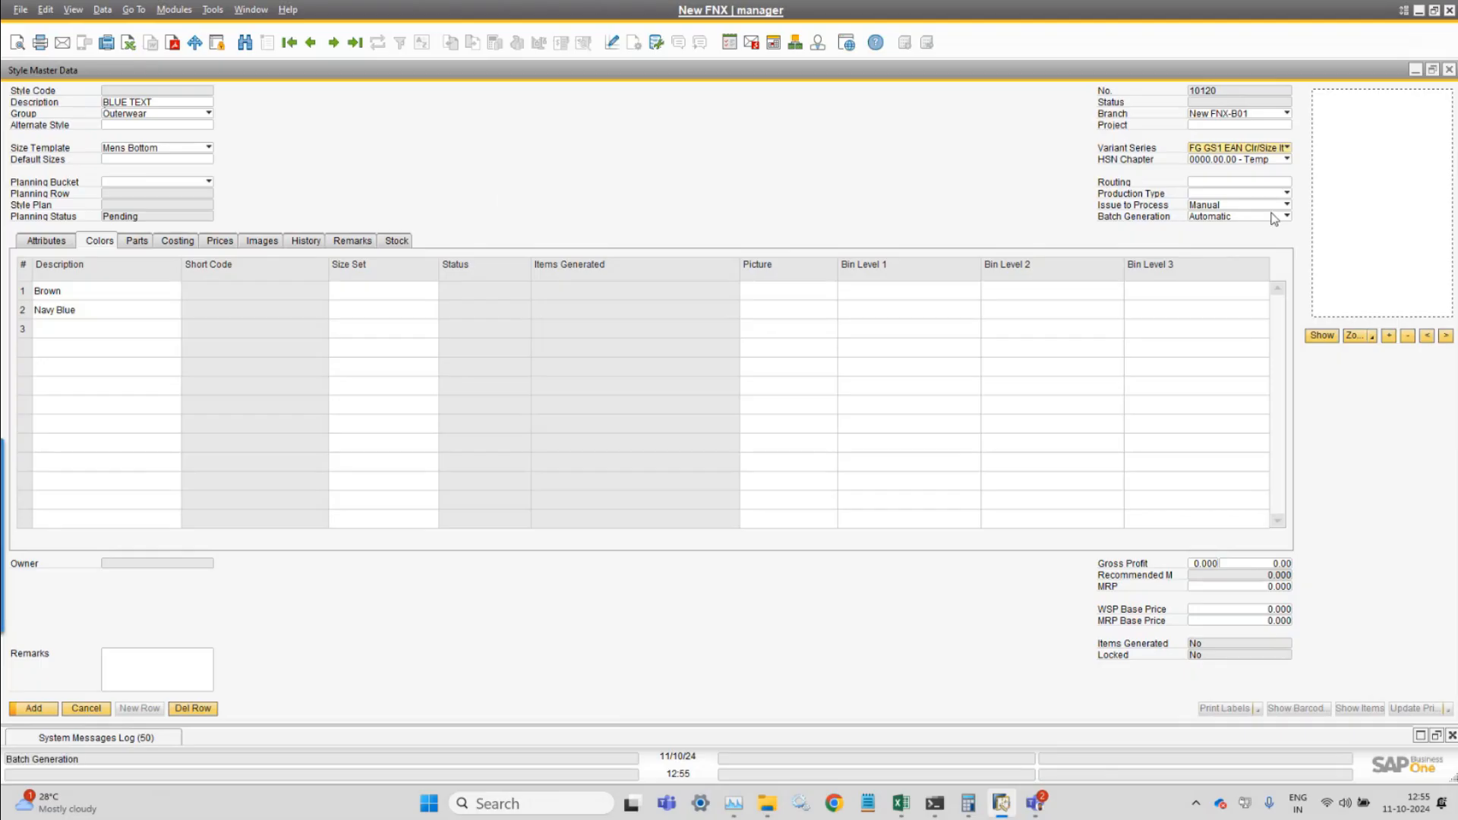
- Set the Production Type to Colour Wise Size Wise, keeping Issue to Process as Manual and Batch Generation as Automatic
click(1248, 194)
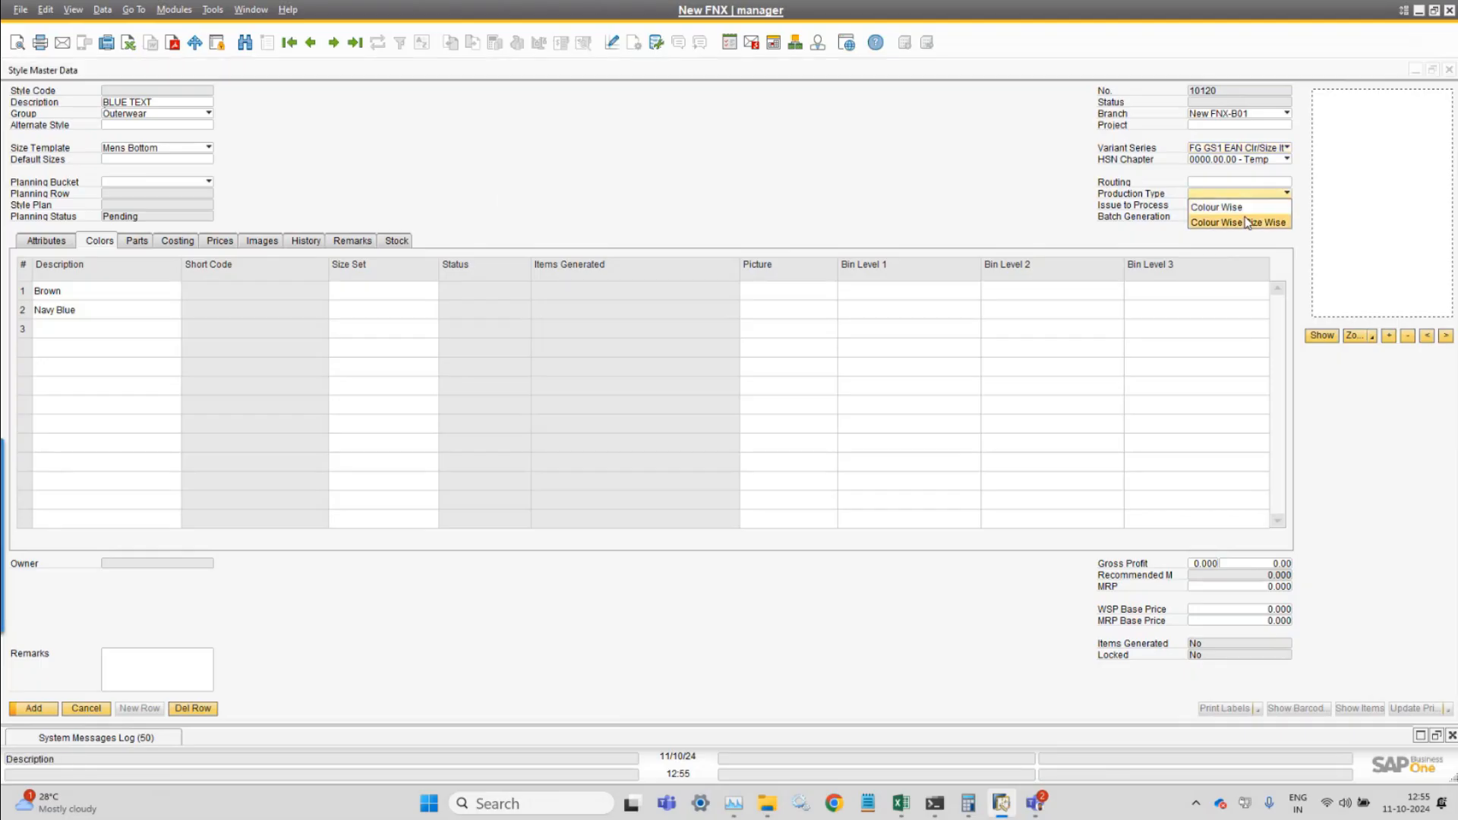
click(1248, 223)
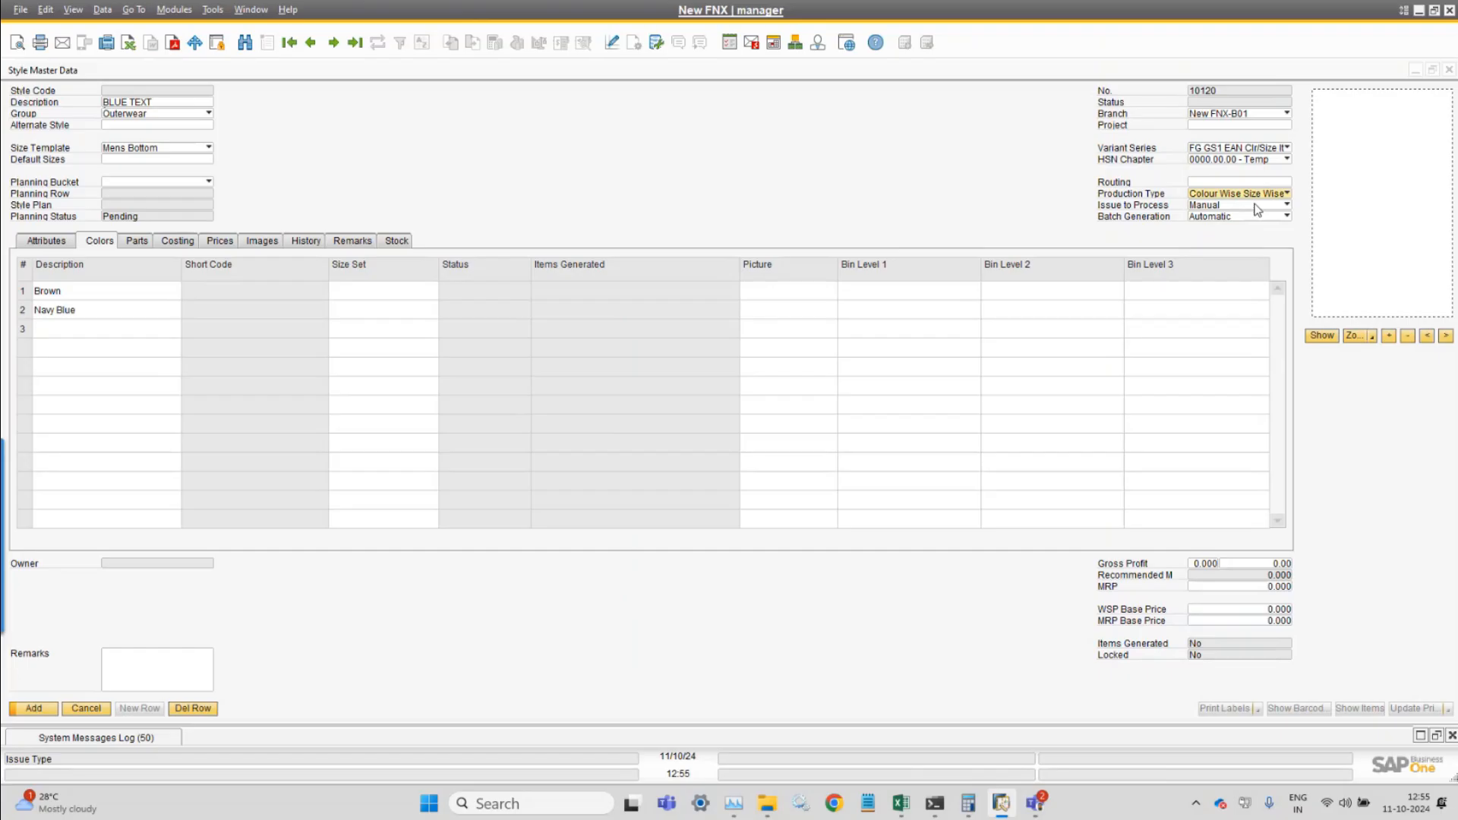
click(1236, 206)
click(1235, 218)
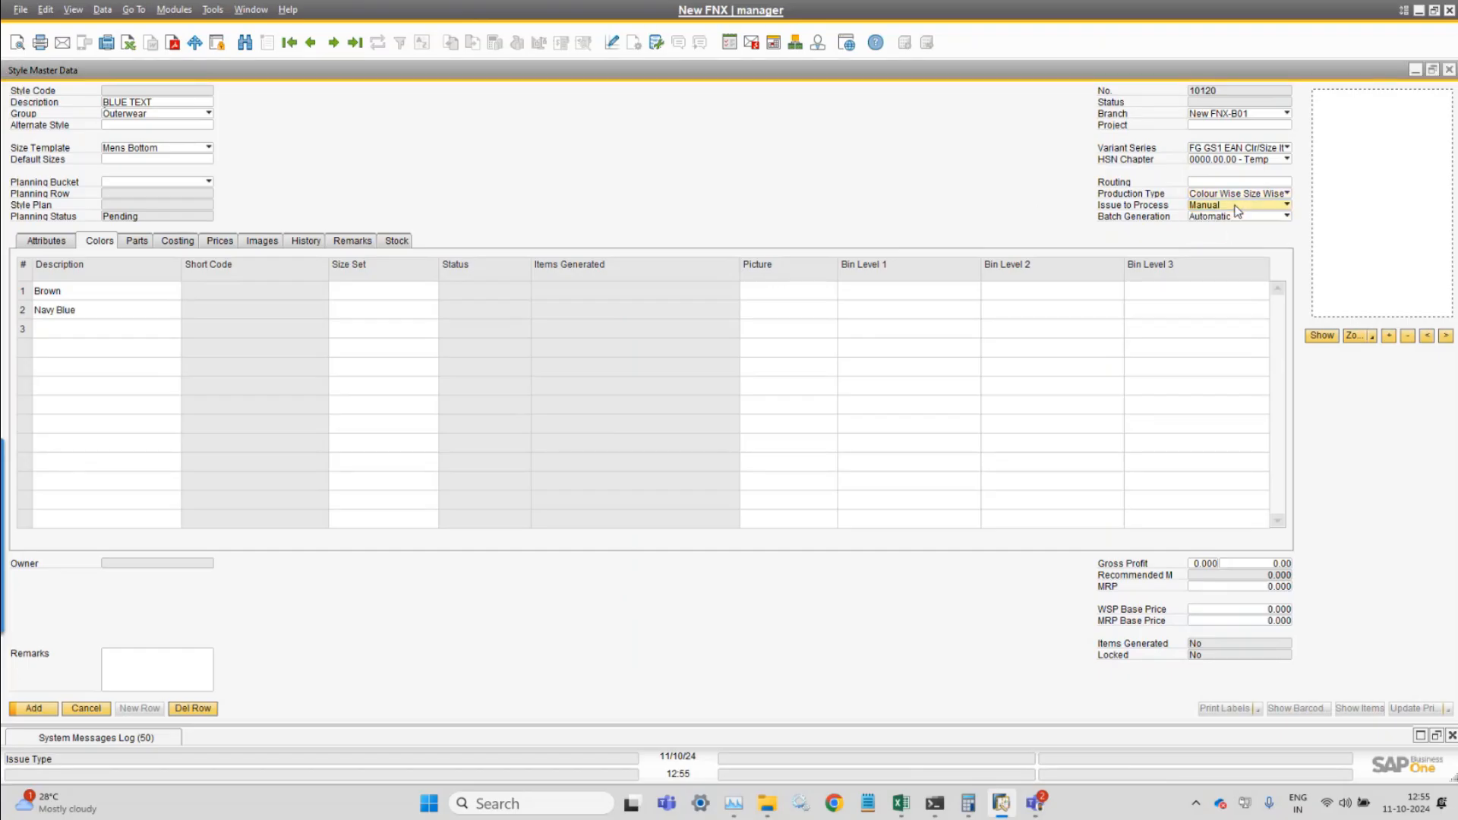
click(1233, 218)
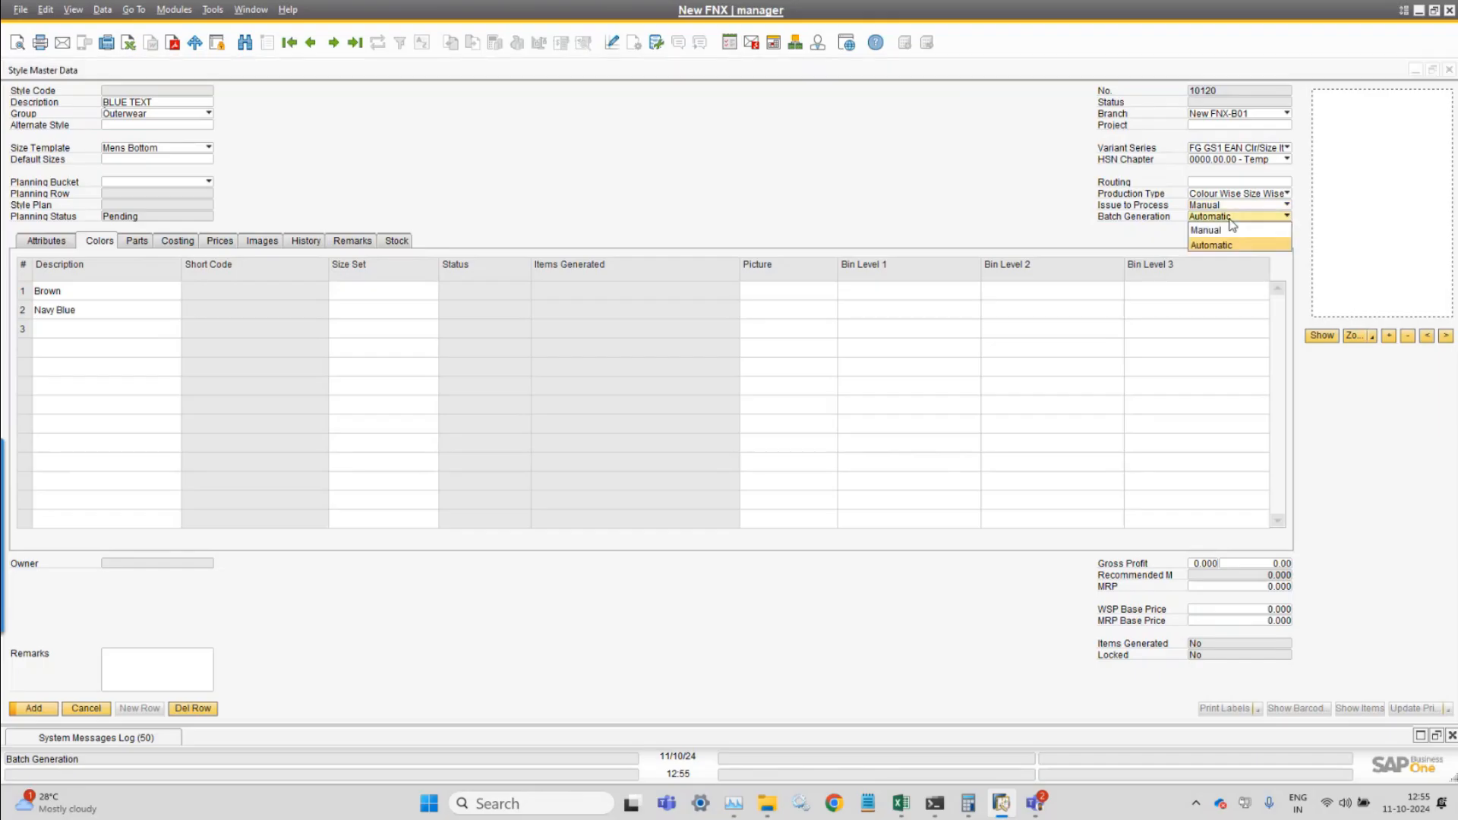
click(1231, 219)
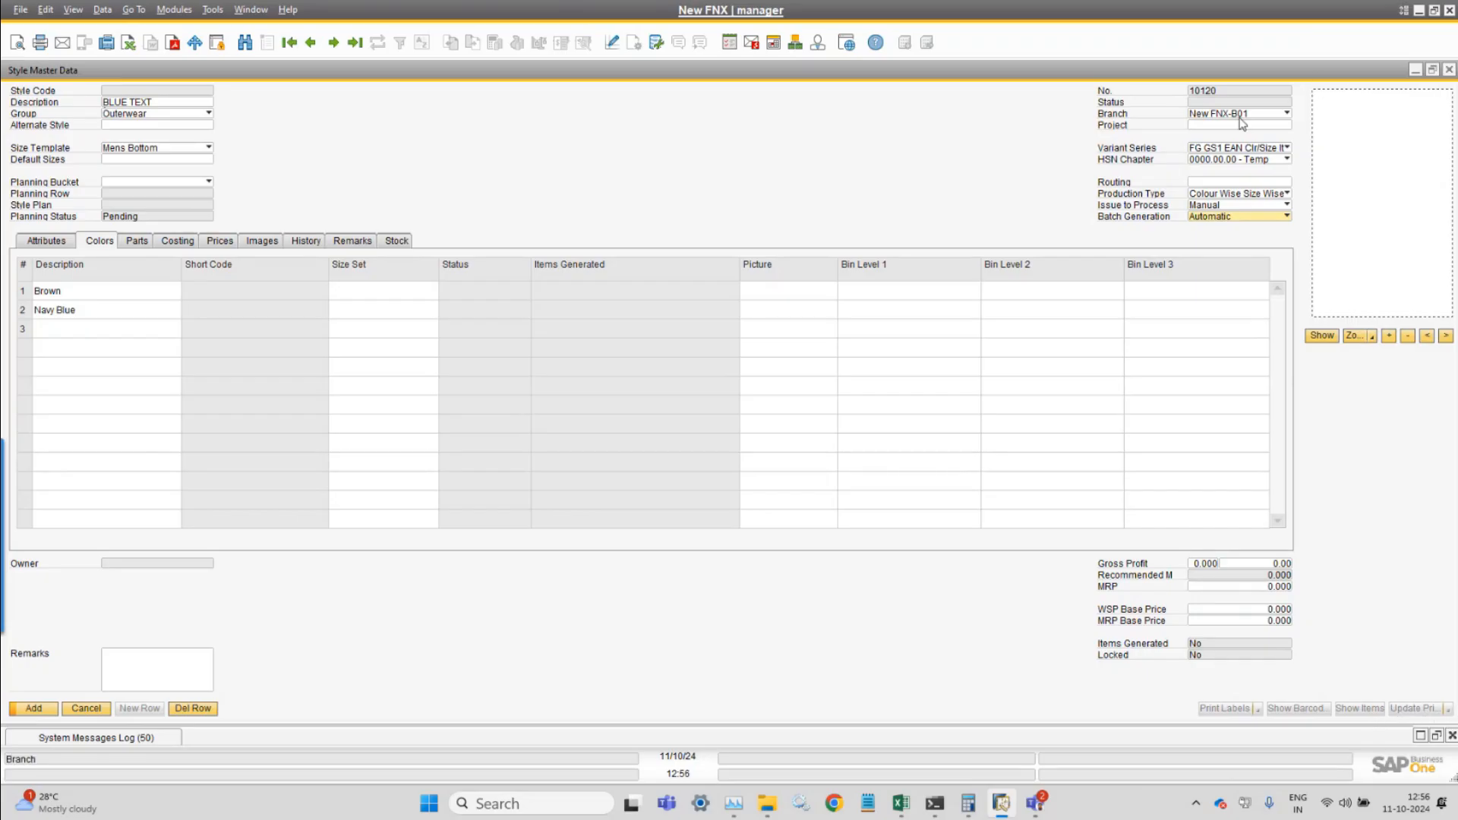
- Add the BLUE TEXT style record, then reopen it and show its attributes
click(35, 708)
click(310, 41)
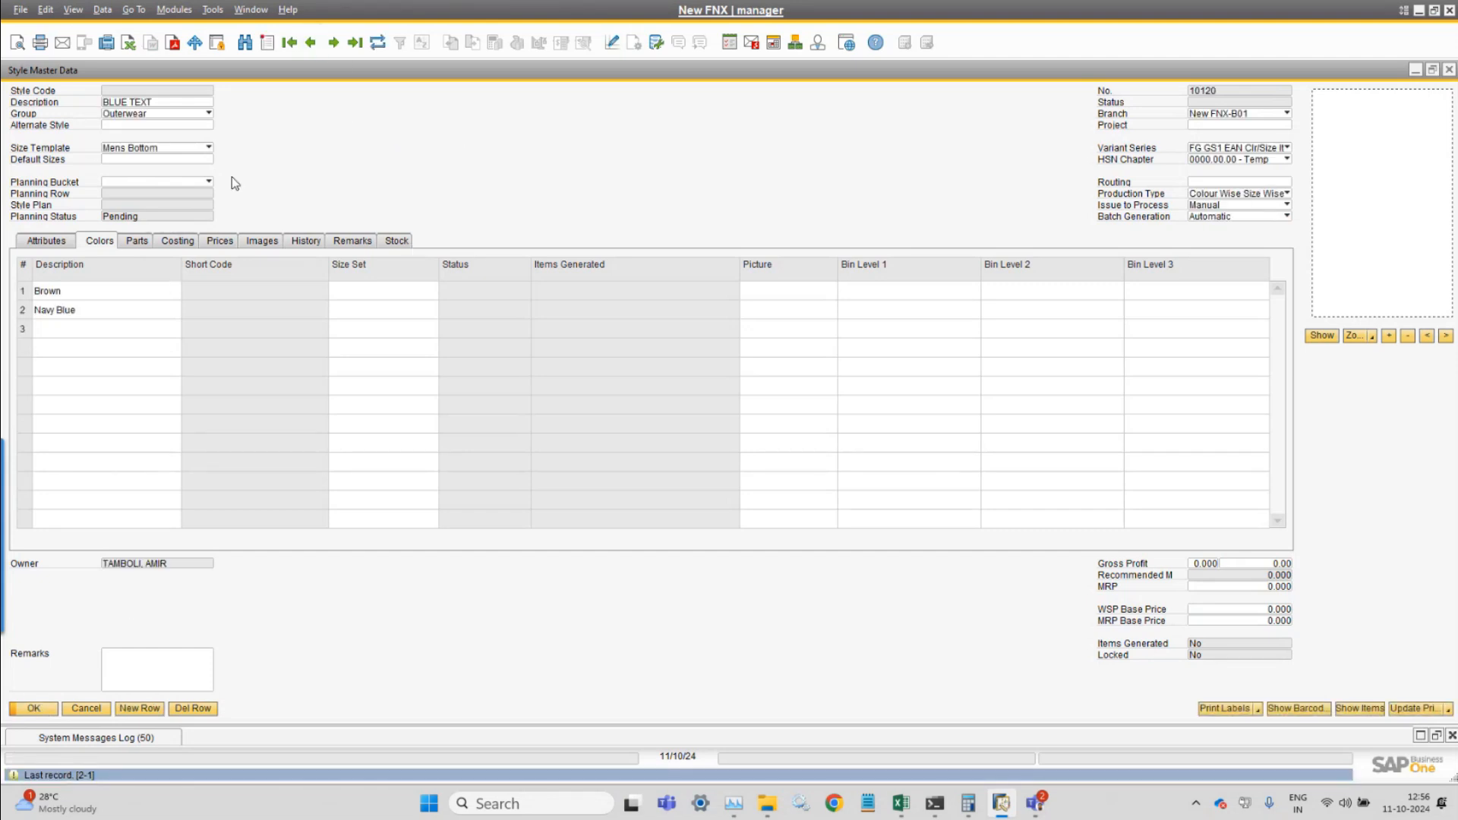
click(62, 245)
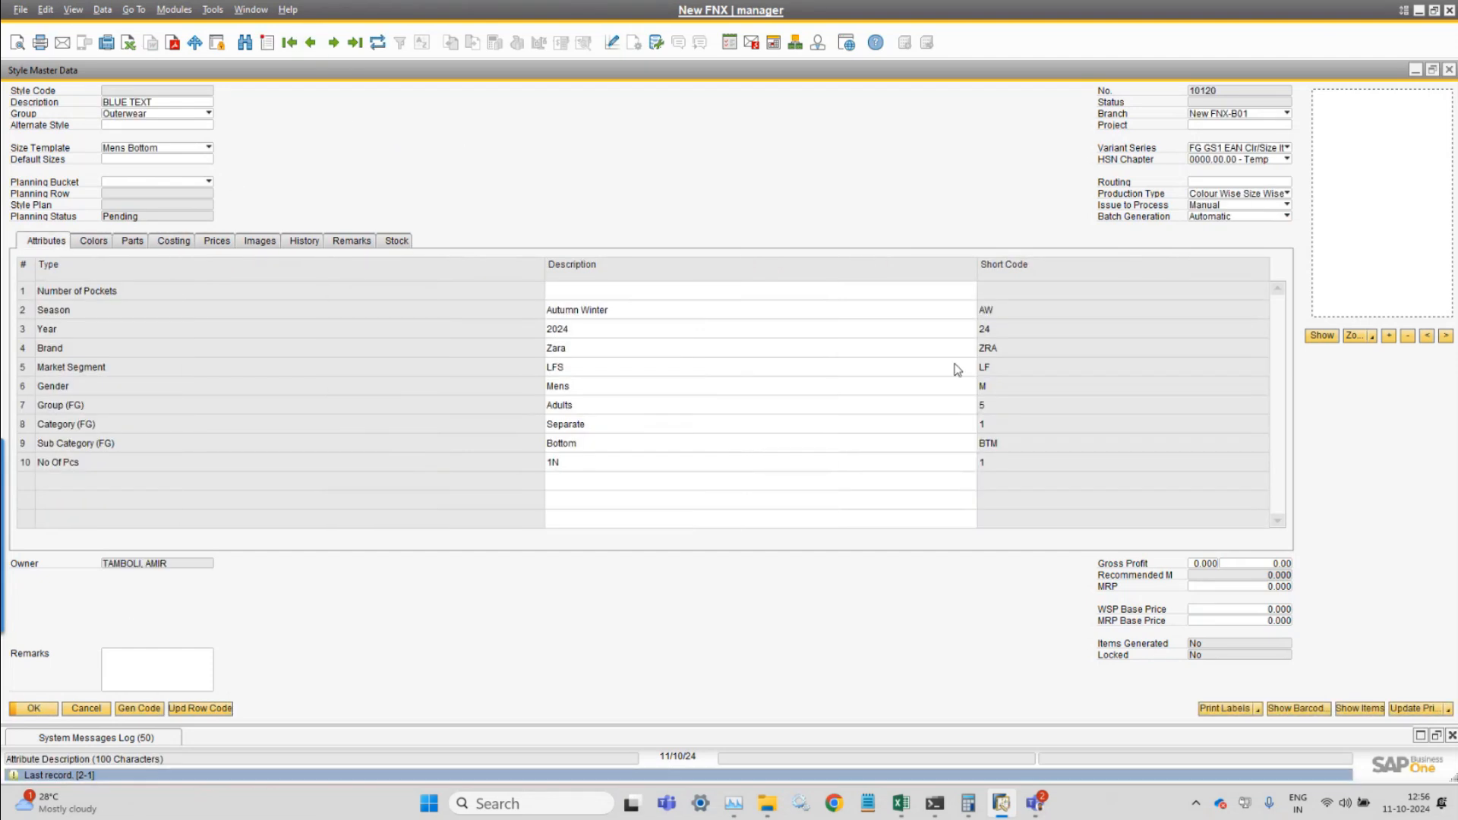
- Set the WSP Base Price to 700 and the MRP Base Price to 2300, and update the style record
click(1270, 609)
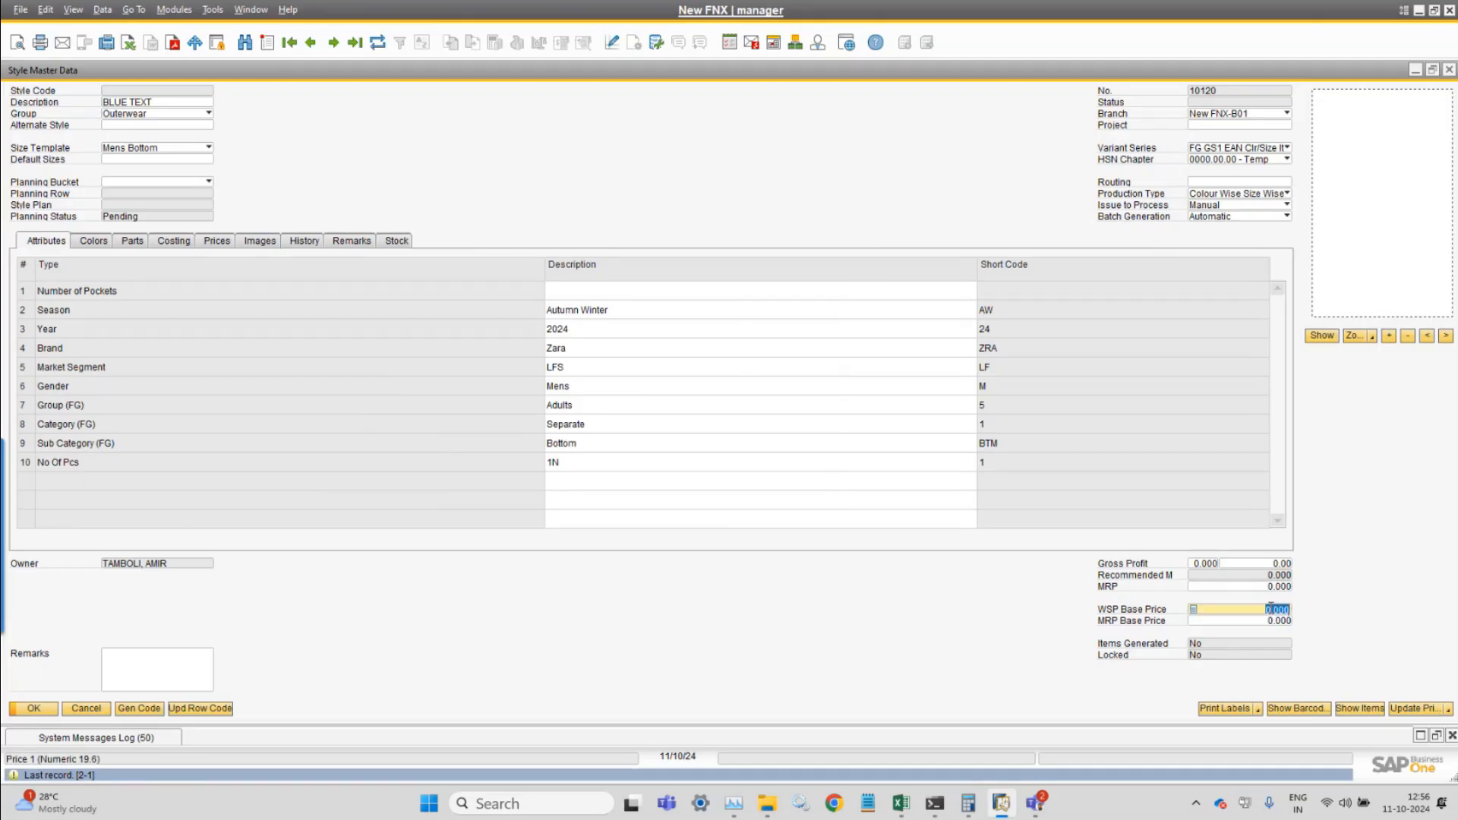
text(700)
key(Tab)
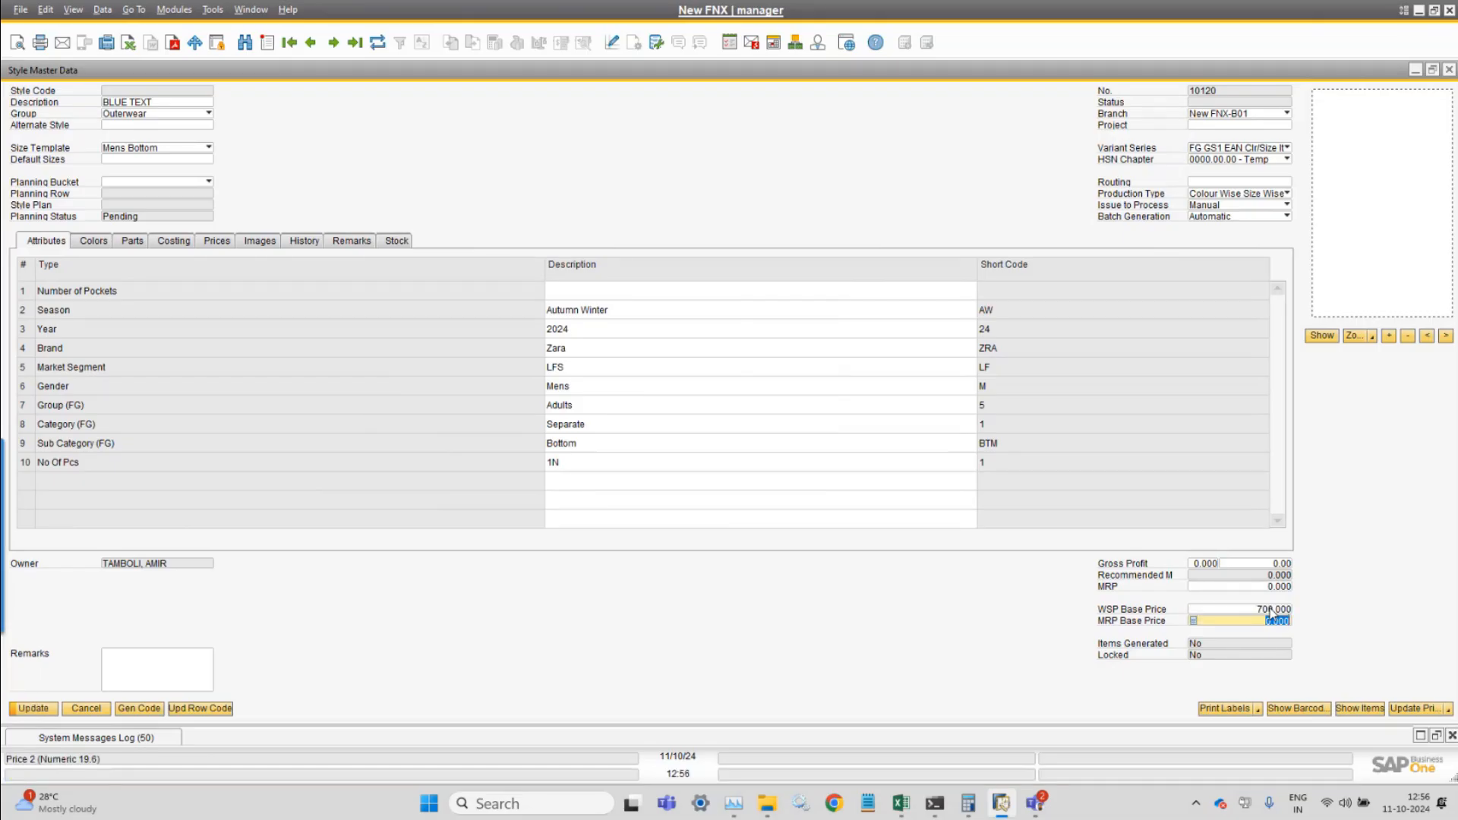
text(2300)
key(Tab)
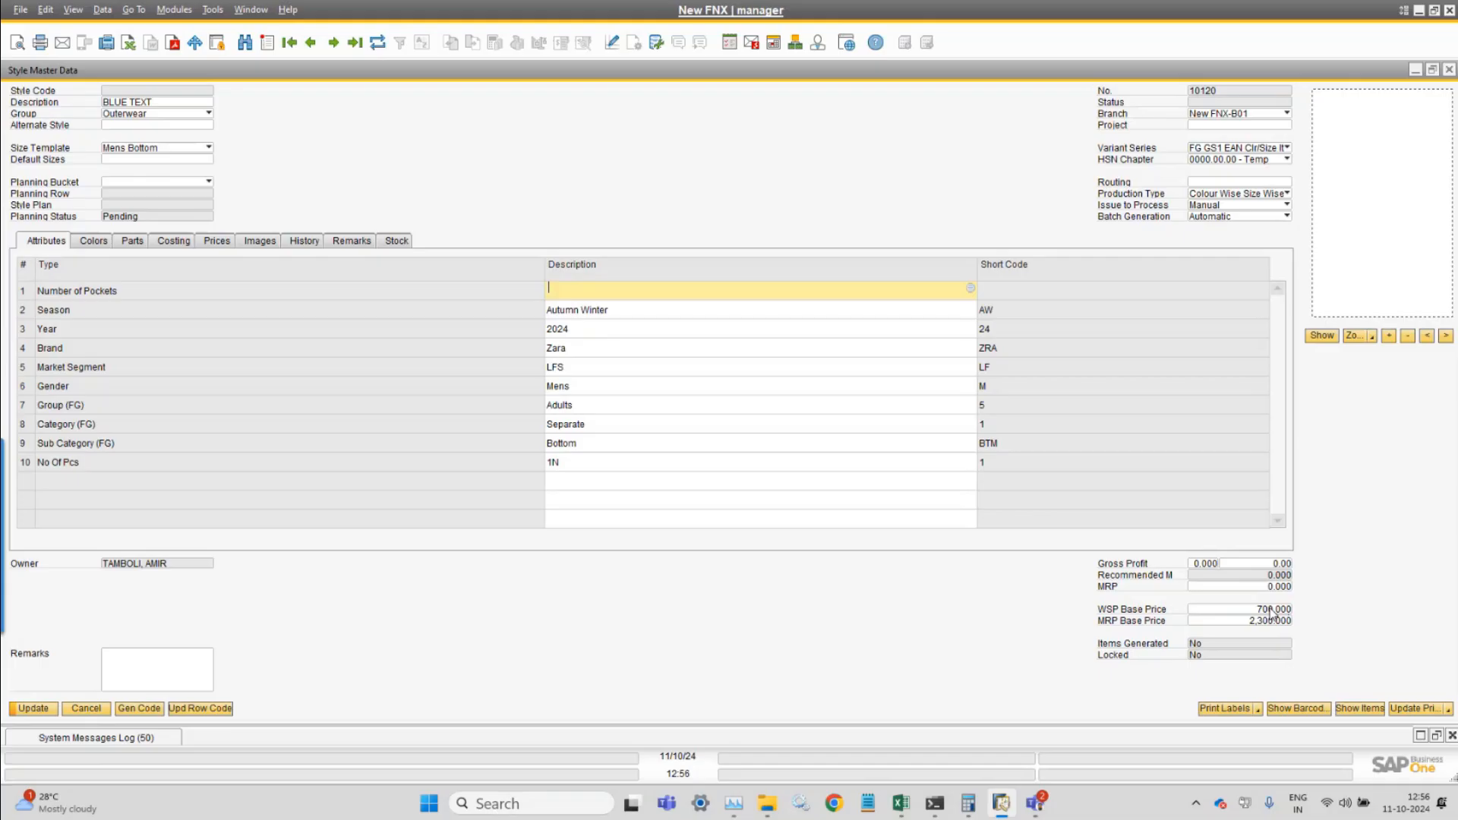
click(47, 710)
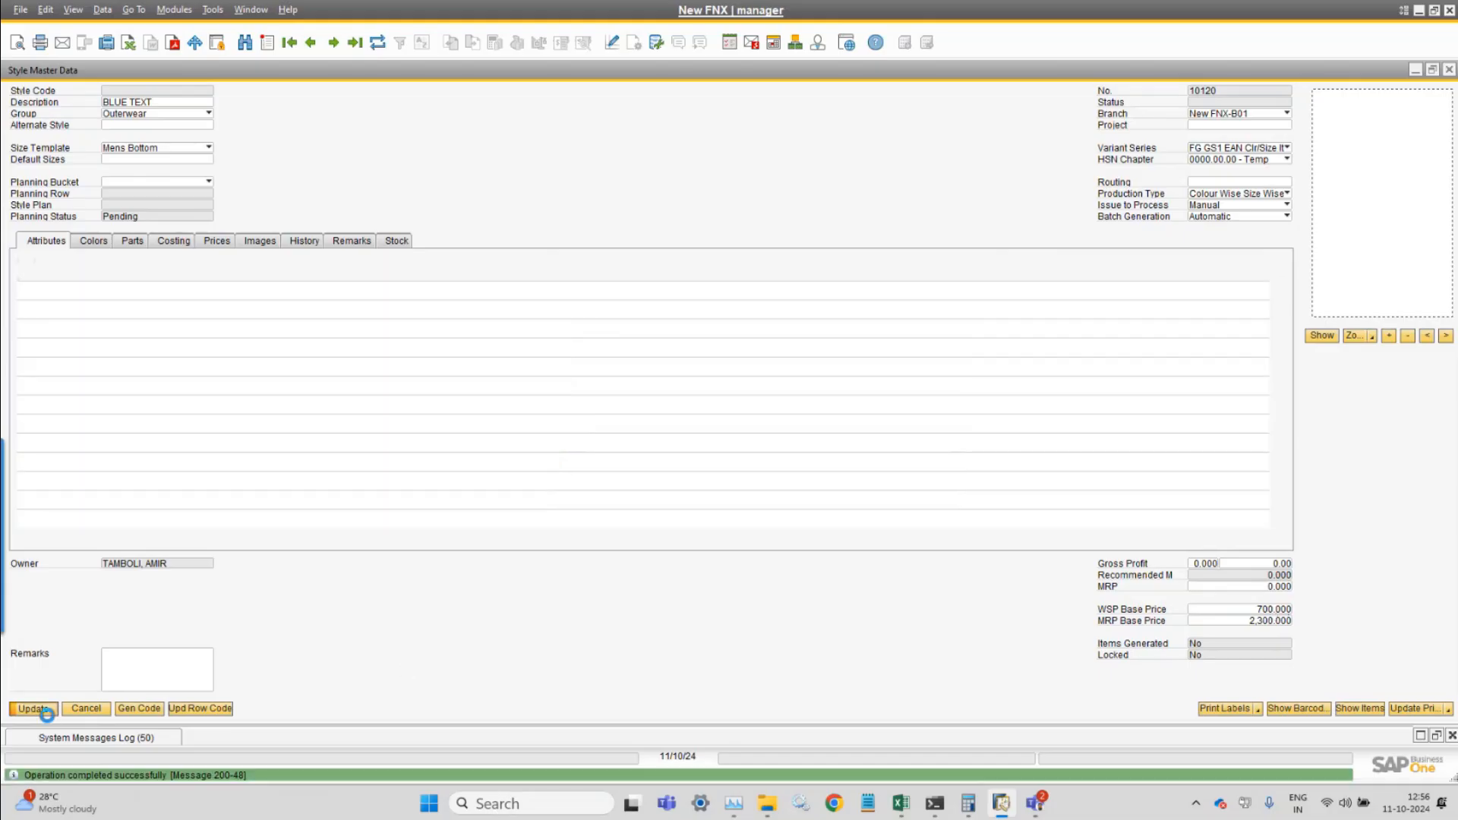
- Show the list of items for the BLUE TEXT style
click(1360, 708)
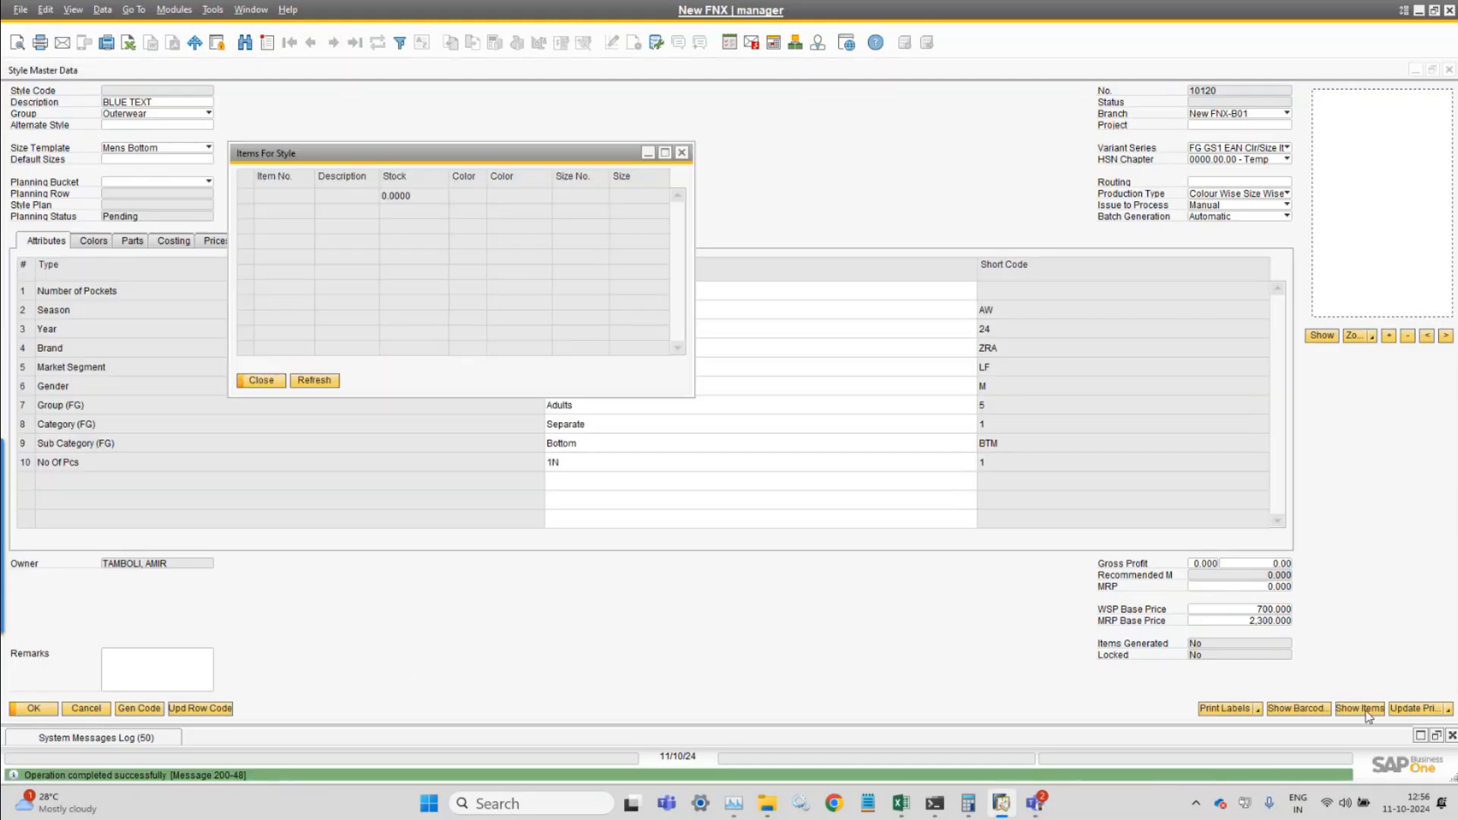
- Close the items list, then check the barcode list for the BLUE TEXT style and close it
click(1339, 711)
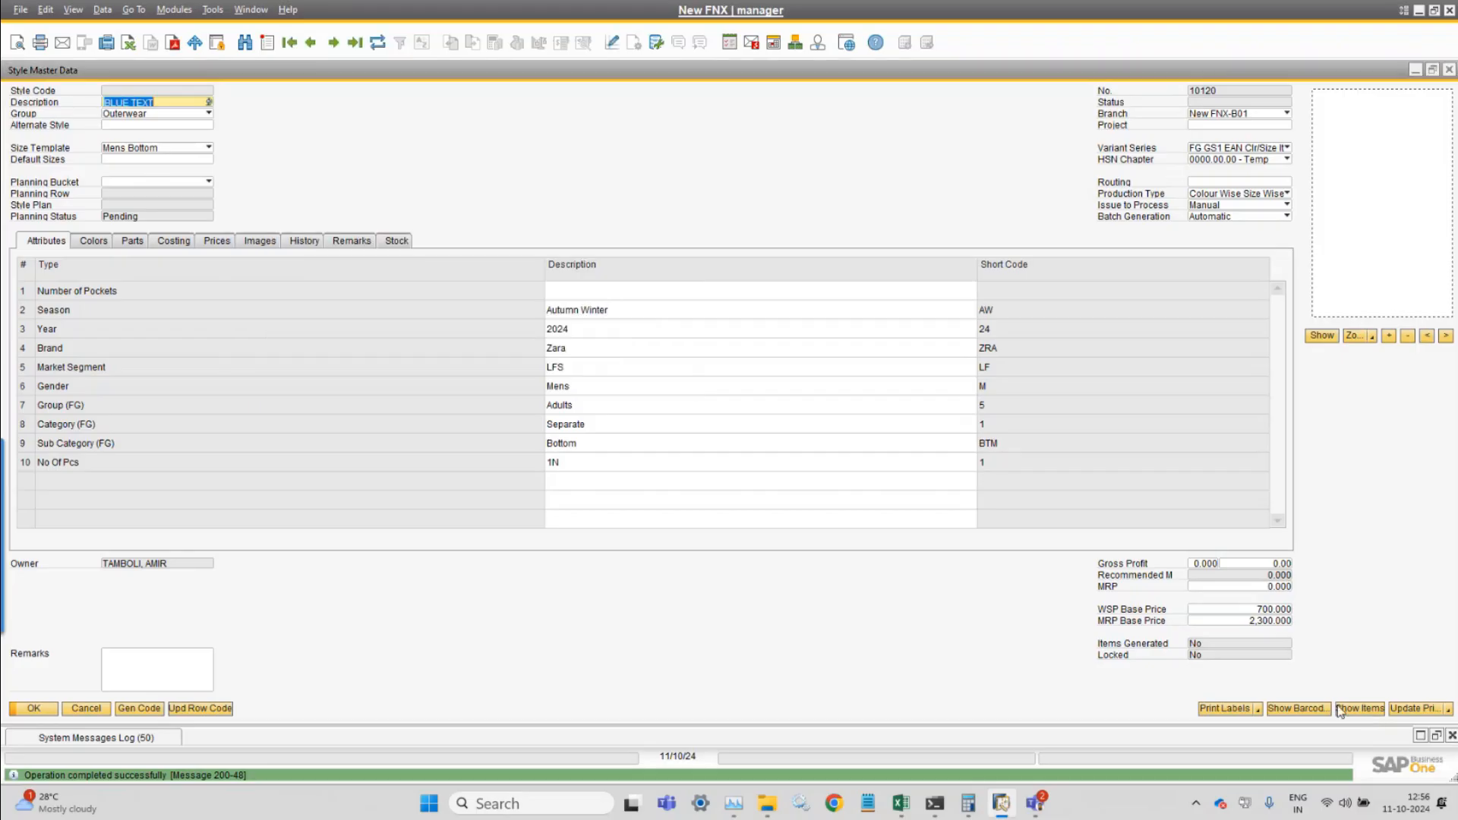
click(1300, 708)
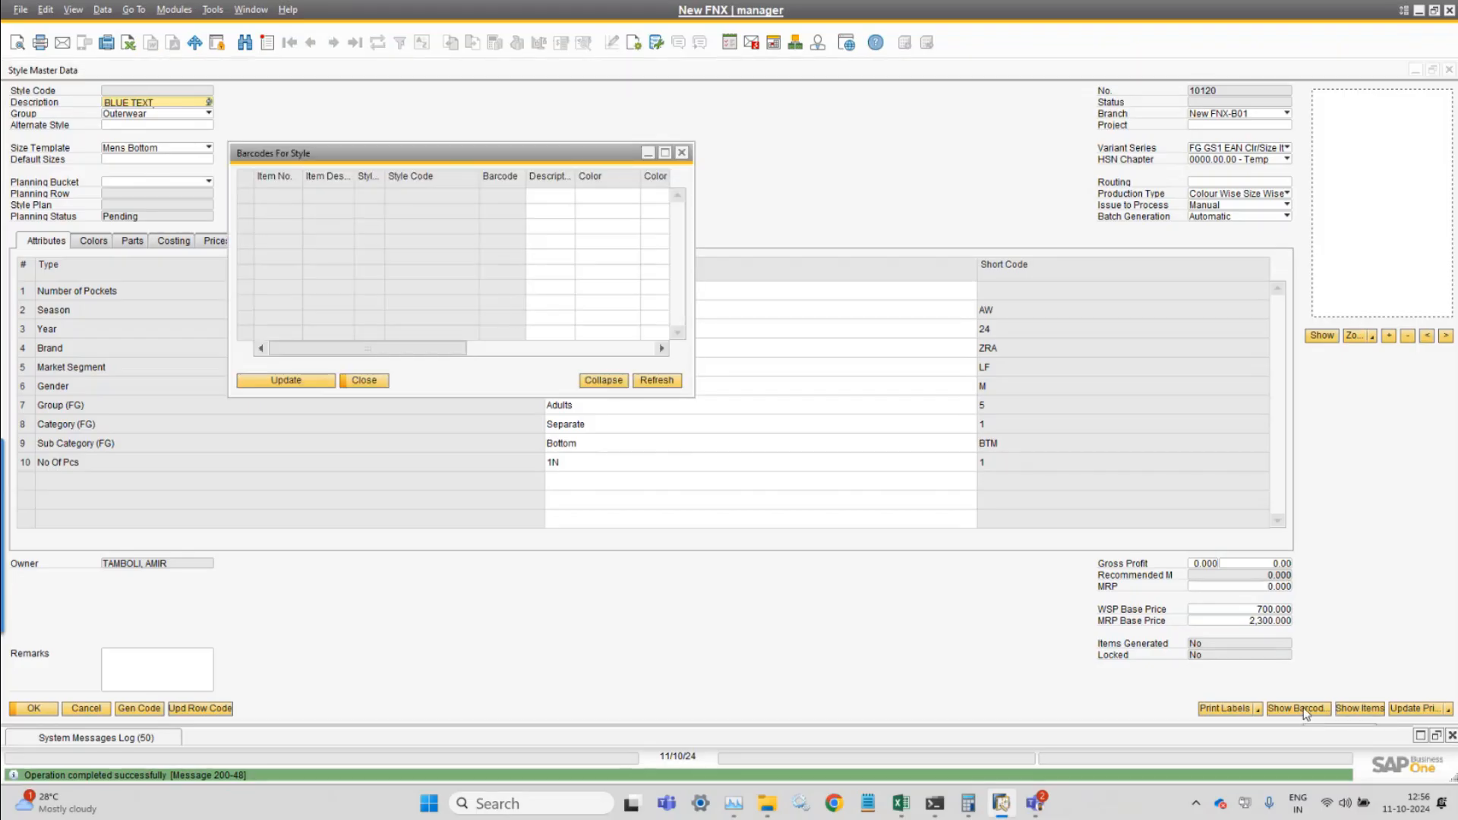
click(1305, 712)
- Generate the items for the BLUE TEXT style and acknowledge the system message
click(1449, 708)
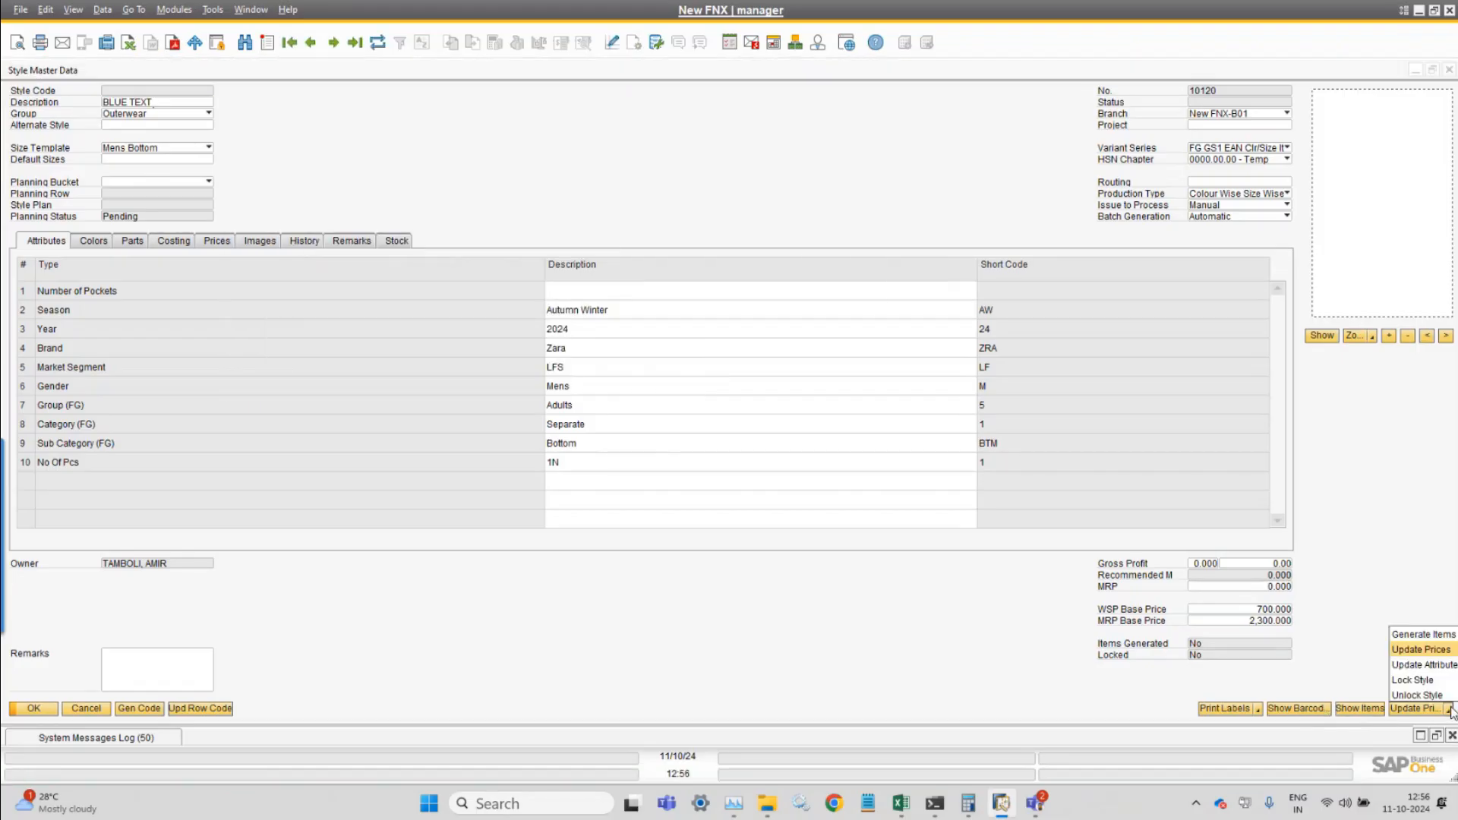
click(1425, 637)
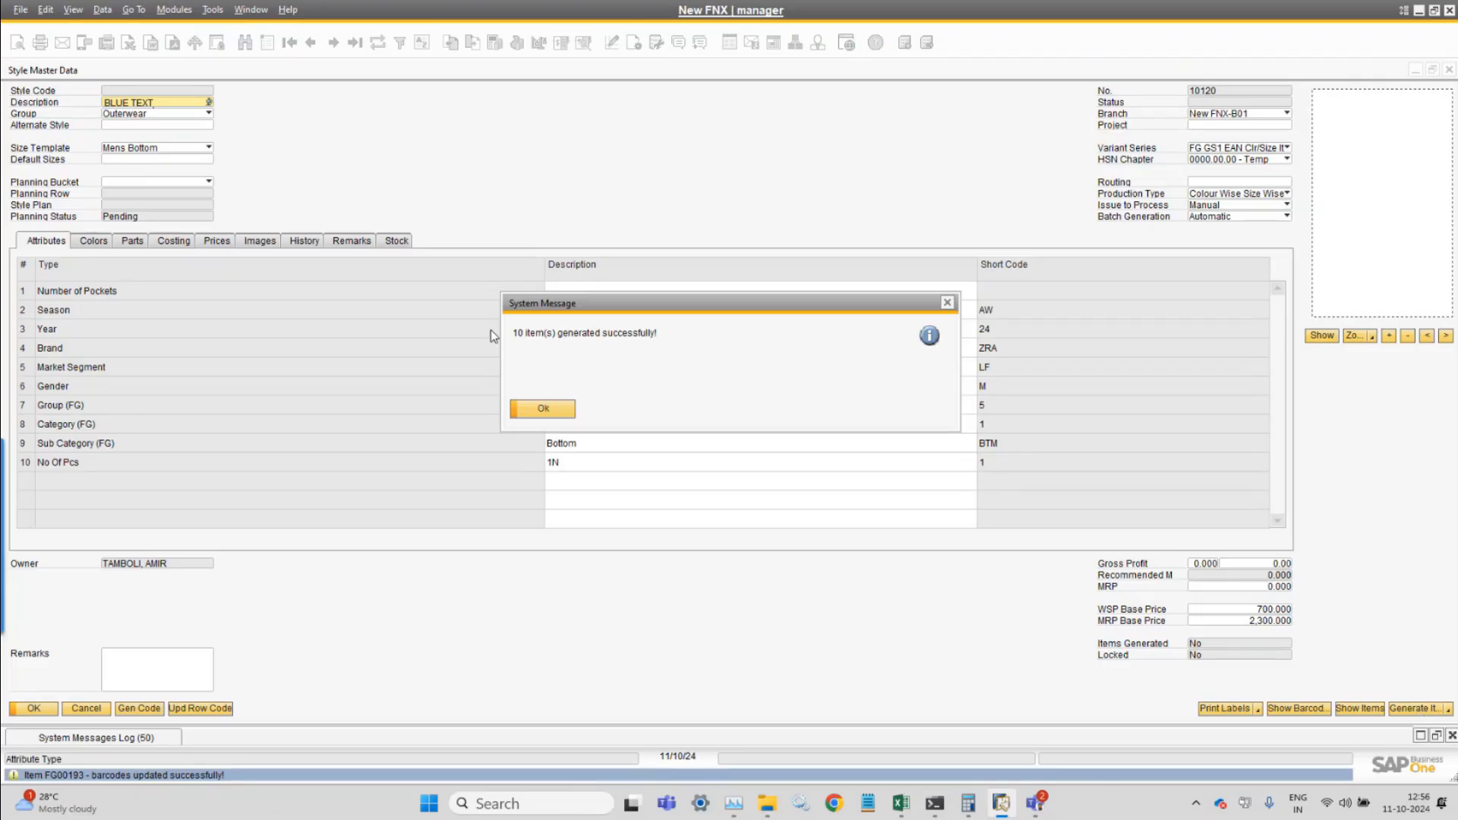
click(544, 409)
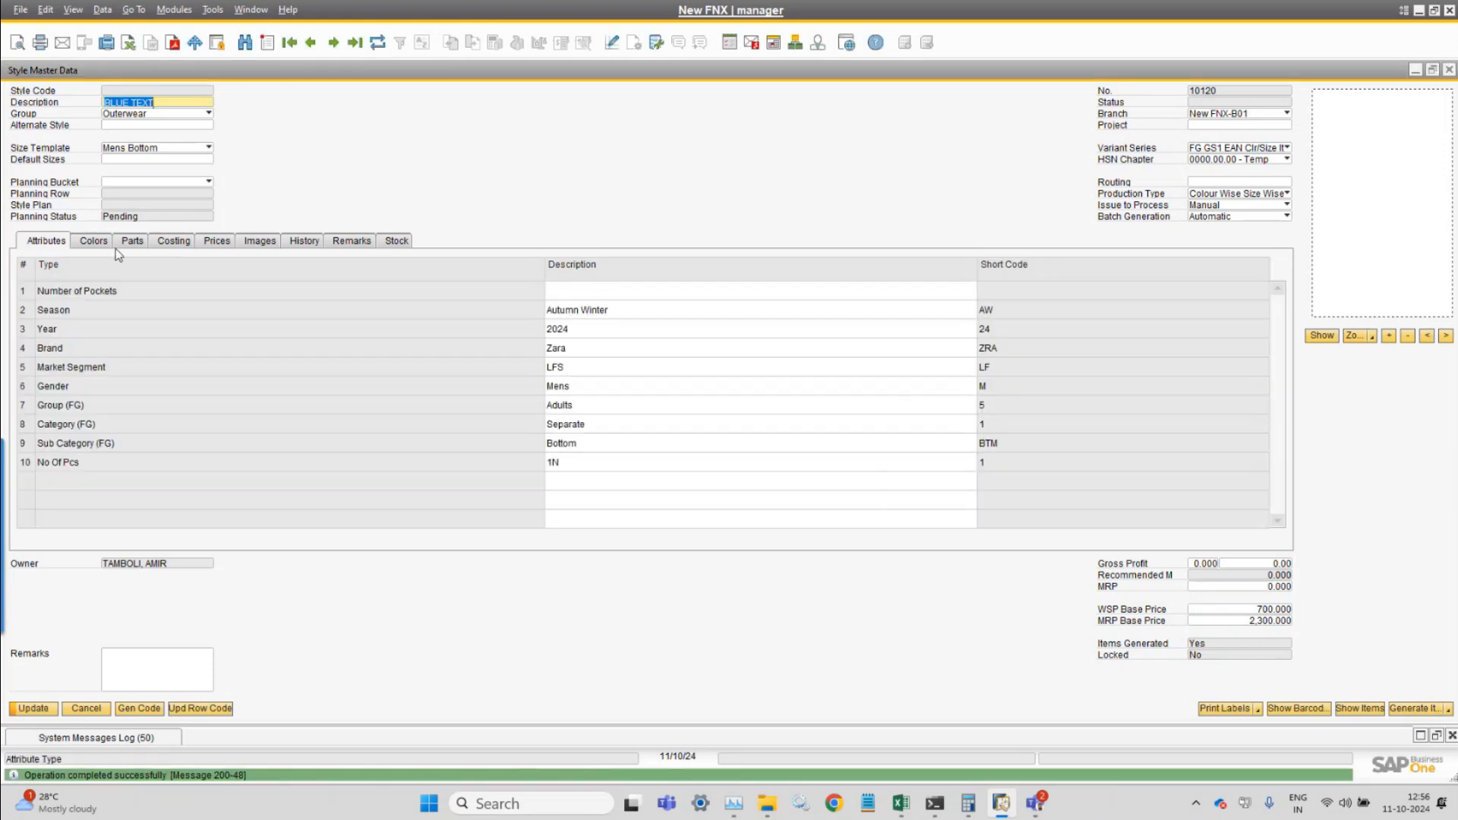
- Show the style's colors, then display its generated items in a maximized list
click(107, 242)
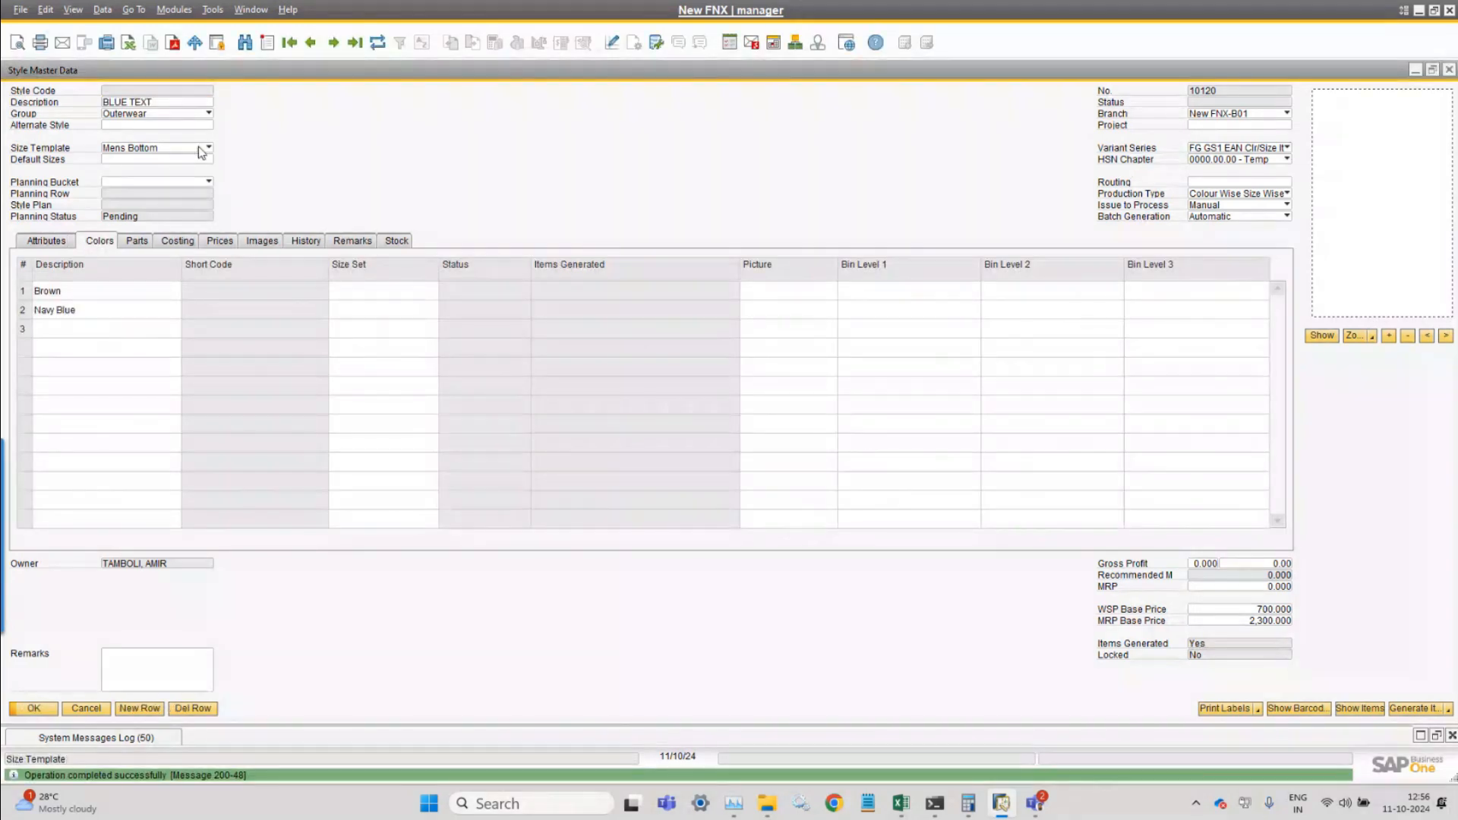
click(1360, 708)
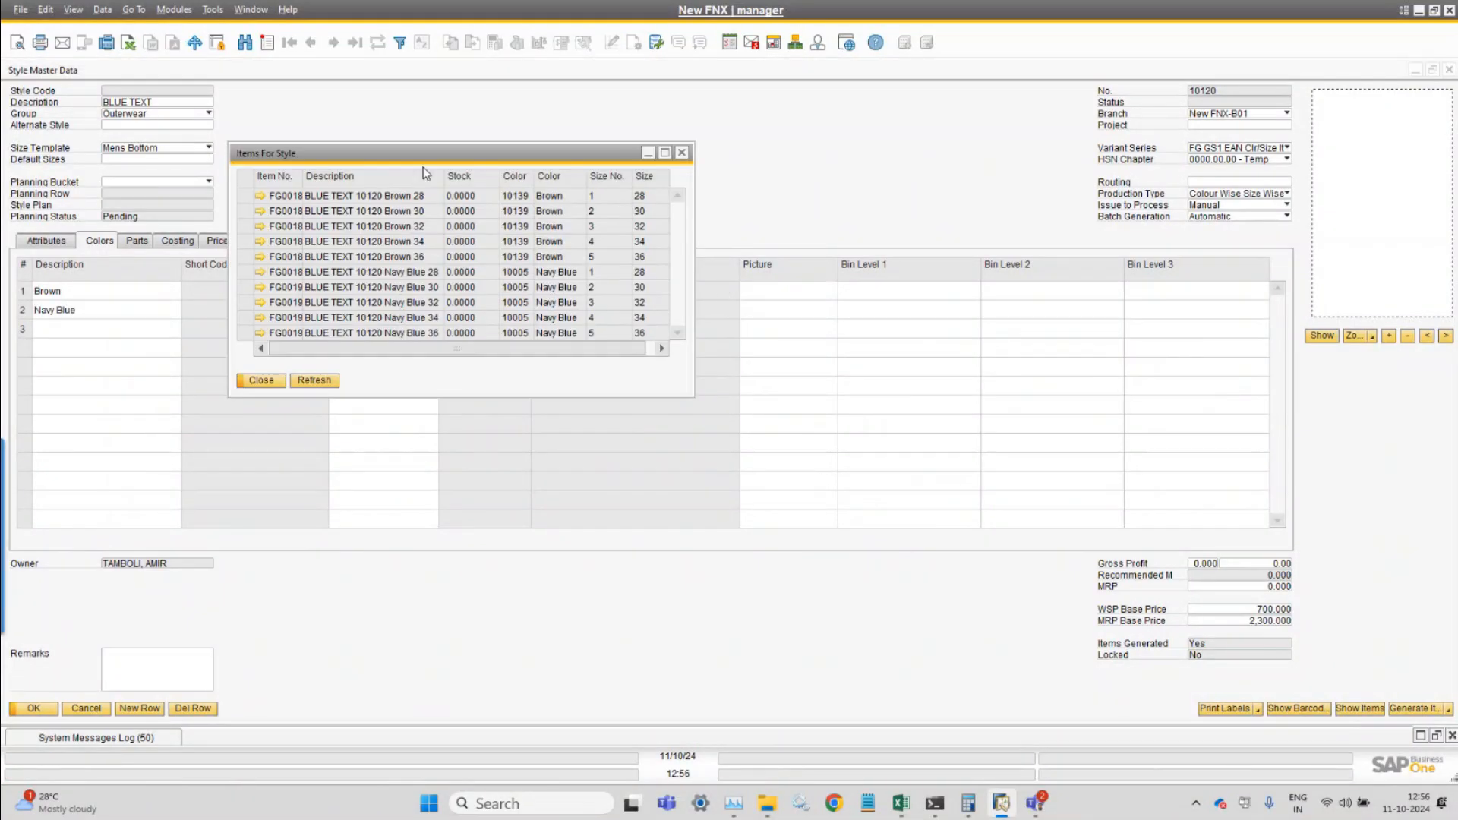
double_click(434, 156)
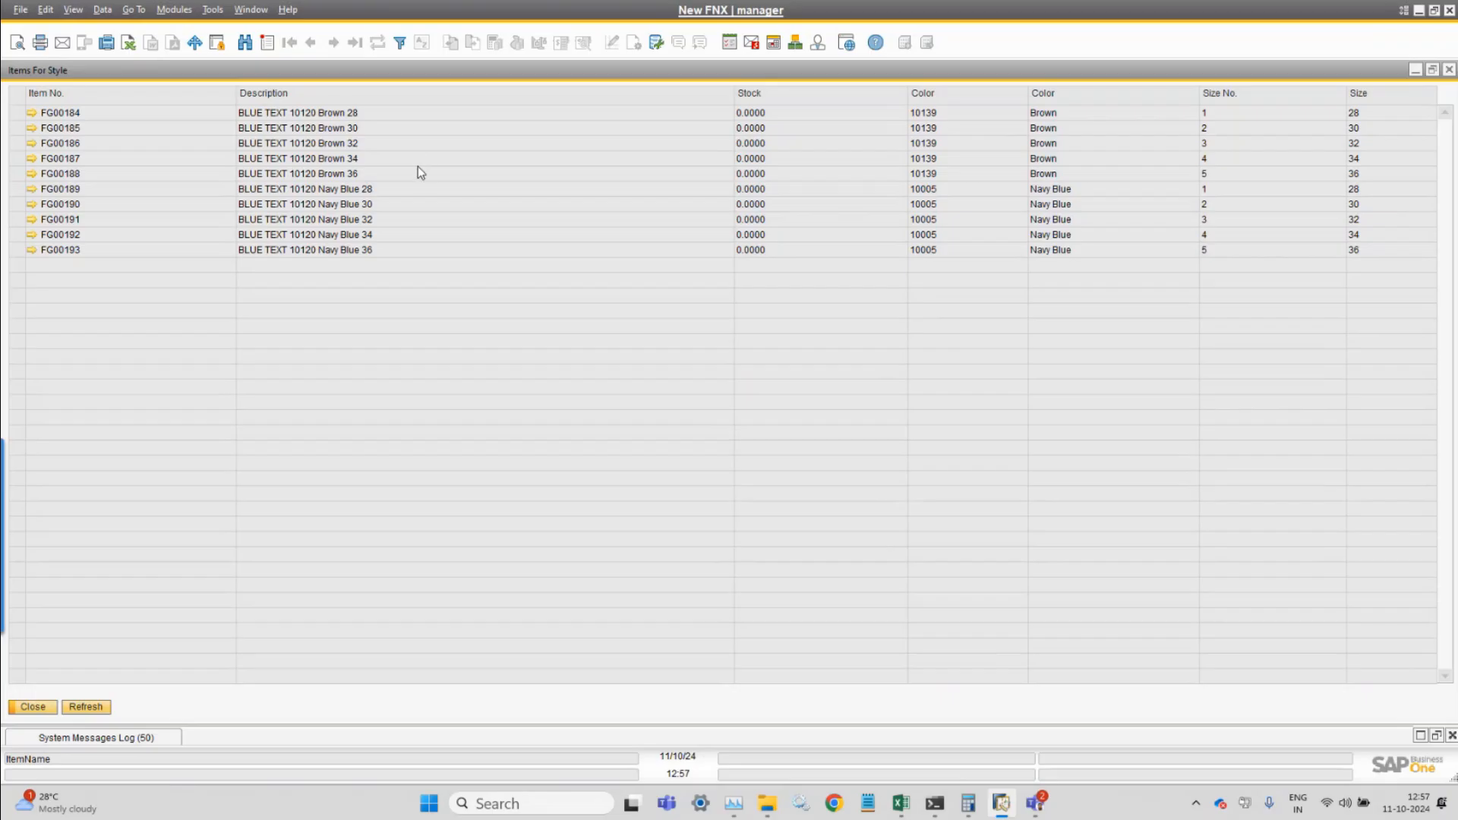
- Open the FG GS1 EAN Clr/Size Item barcode series, fit its column widths, and examine the item name pattern
click(250, 9)
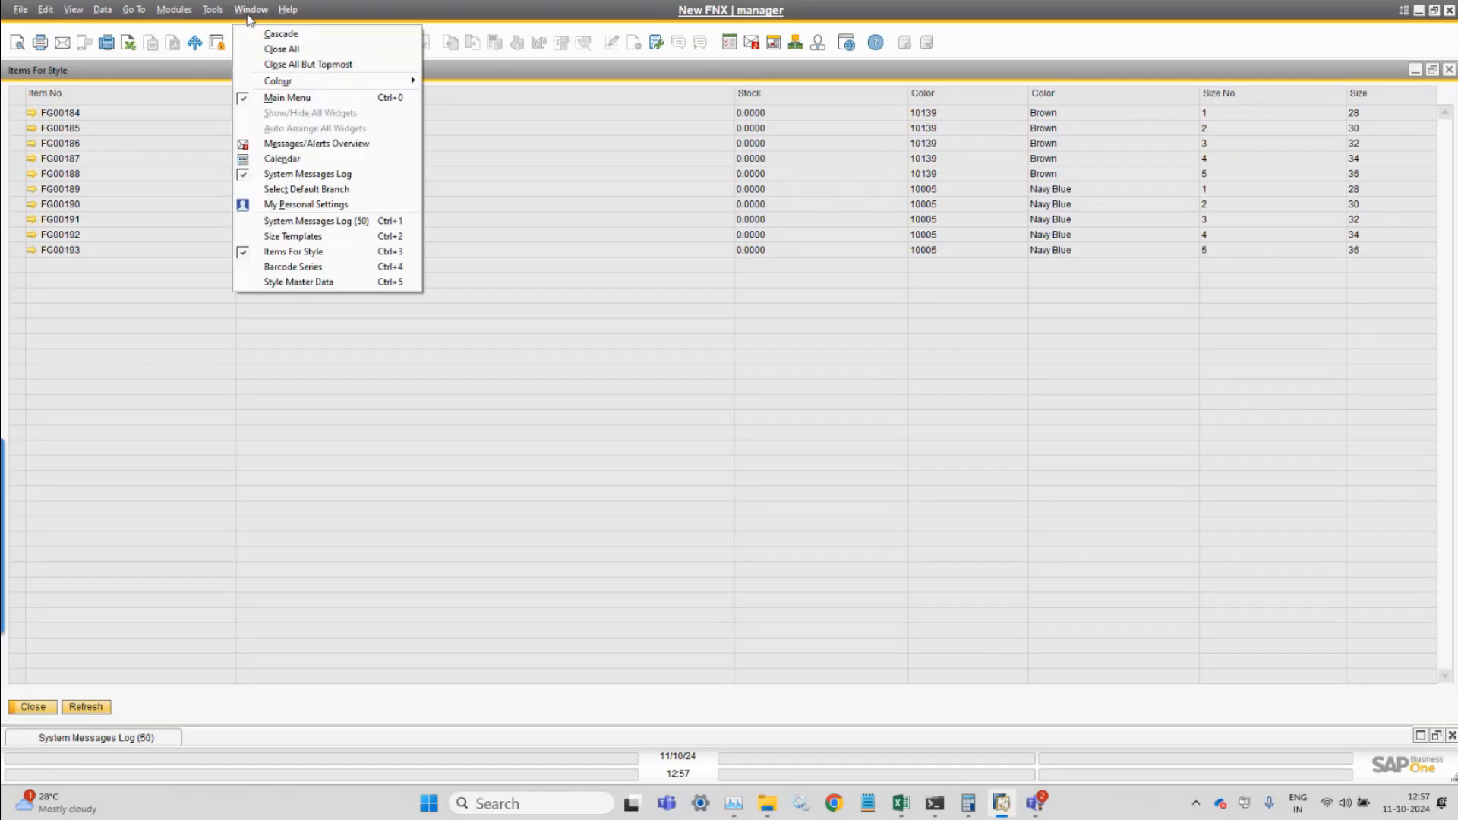
click(346, 266)
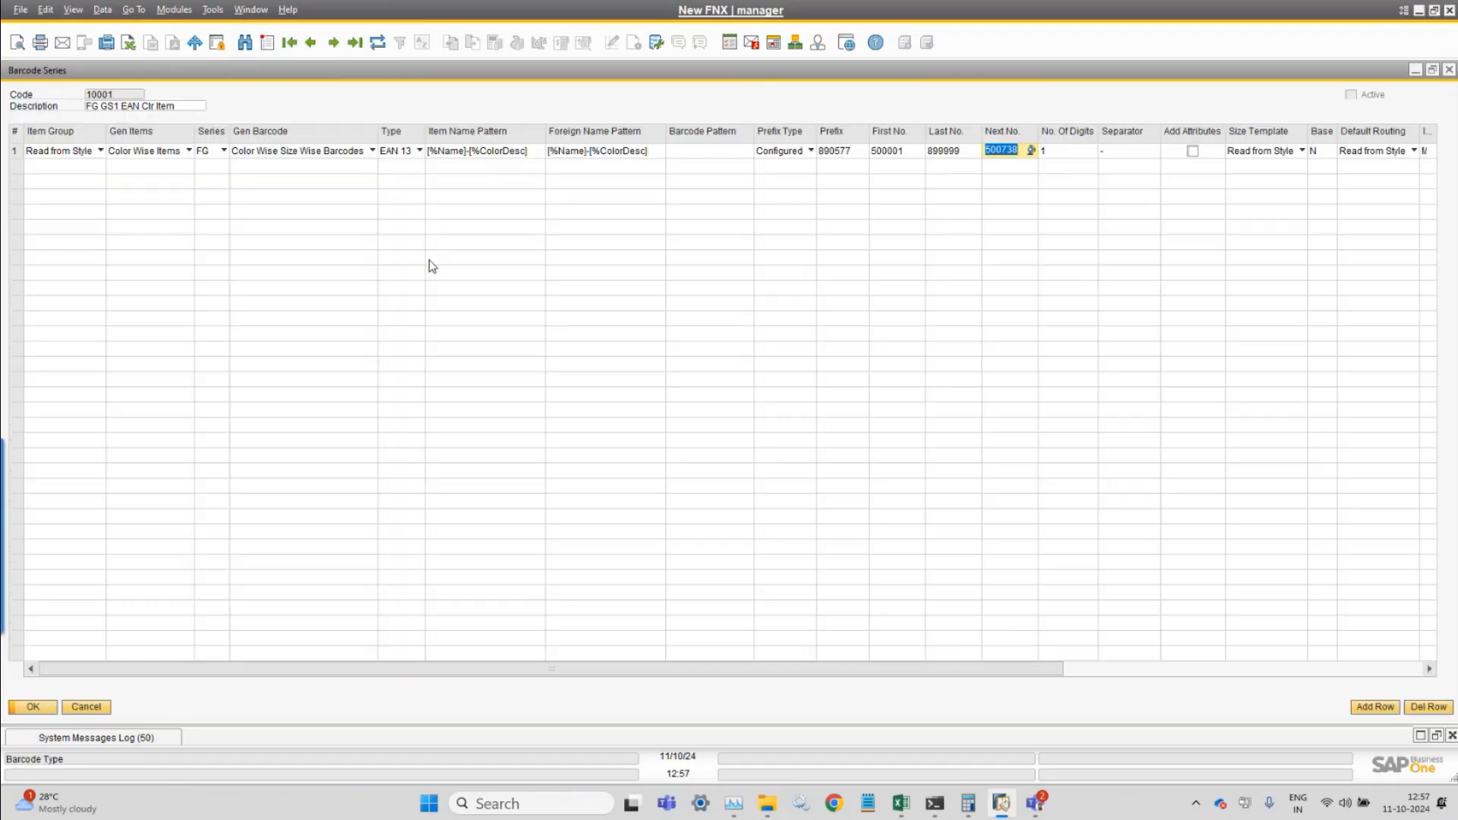
click(334, 43)
click(309, 44)
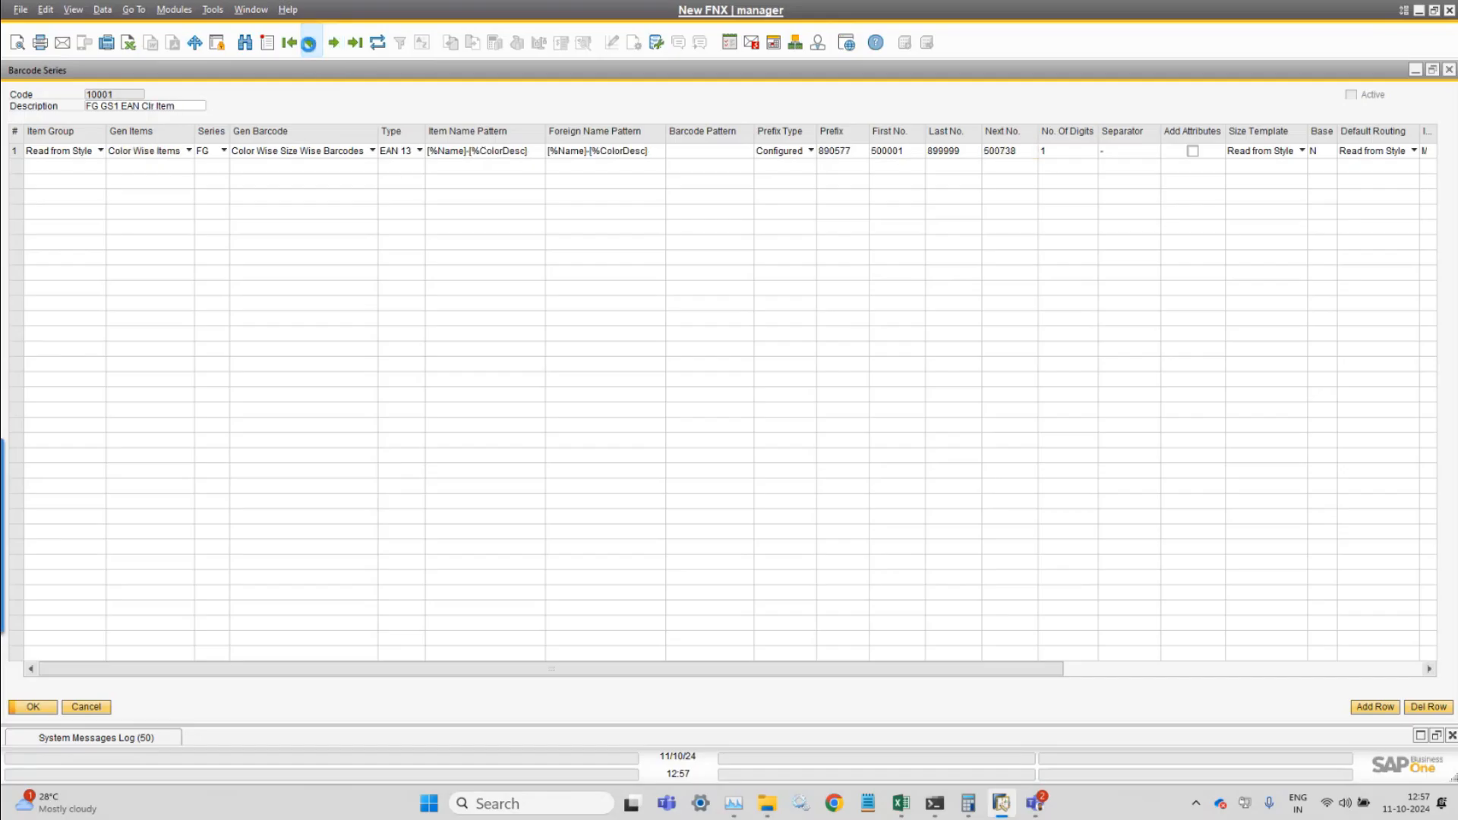
click(310, 44)
click(73, 9)
click(250, 143)
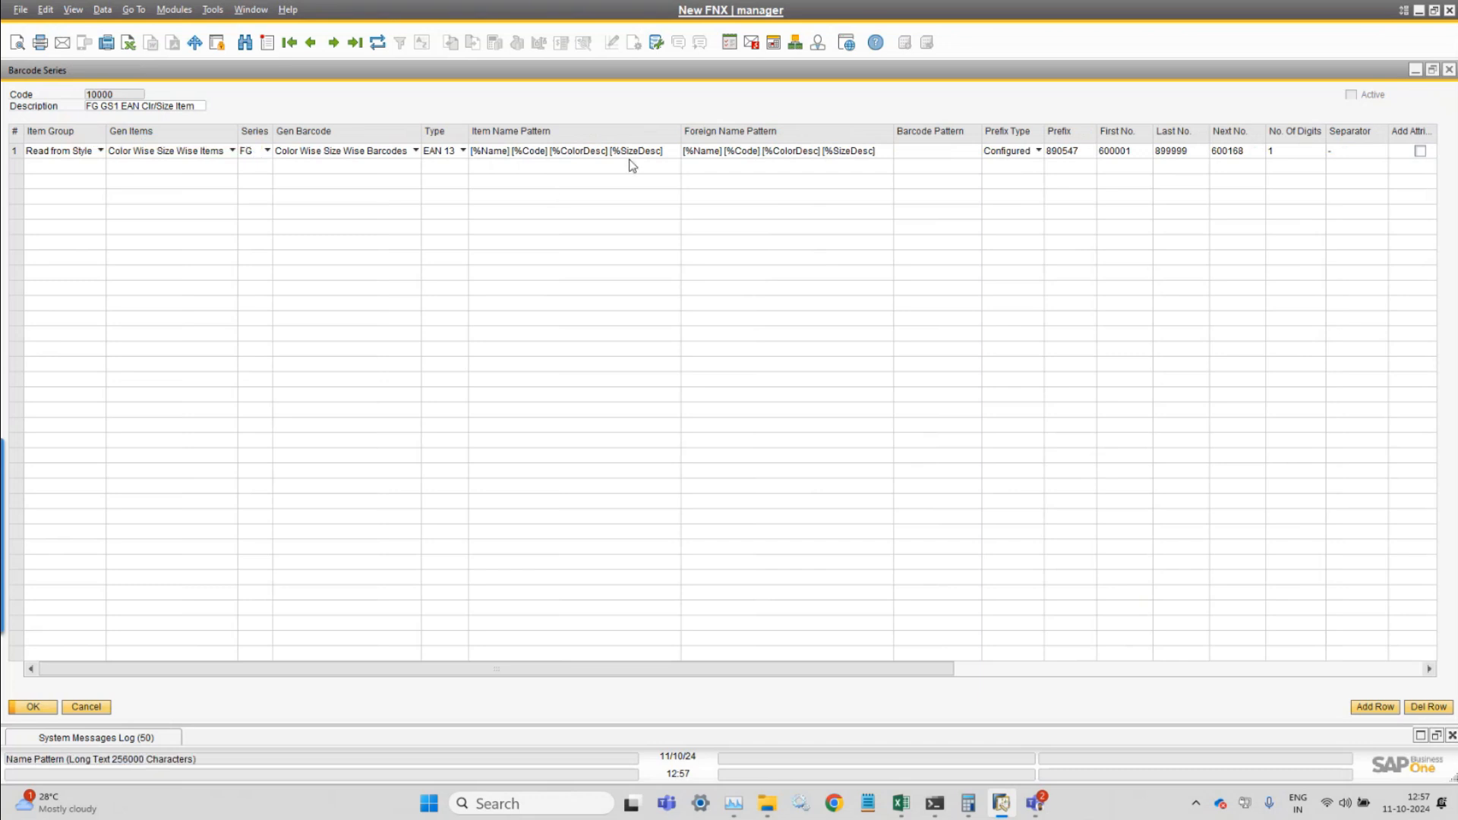
click(486, 149)
click(487, 151)
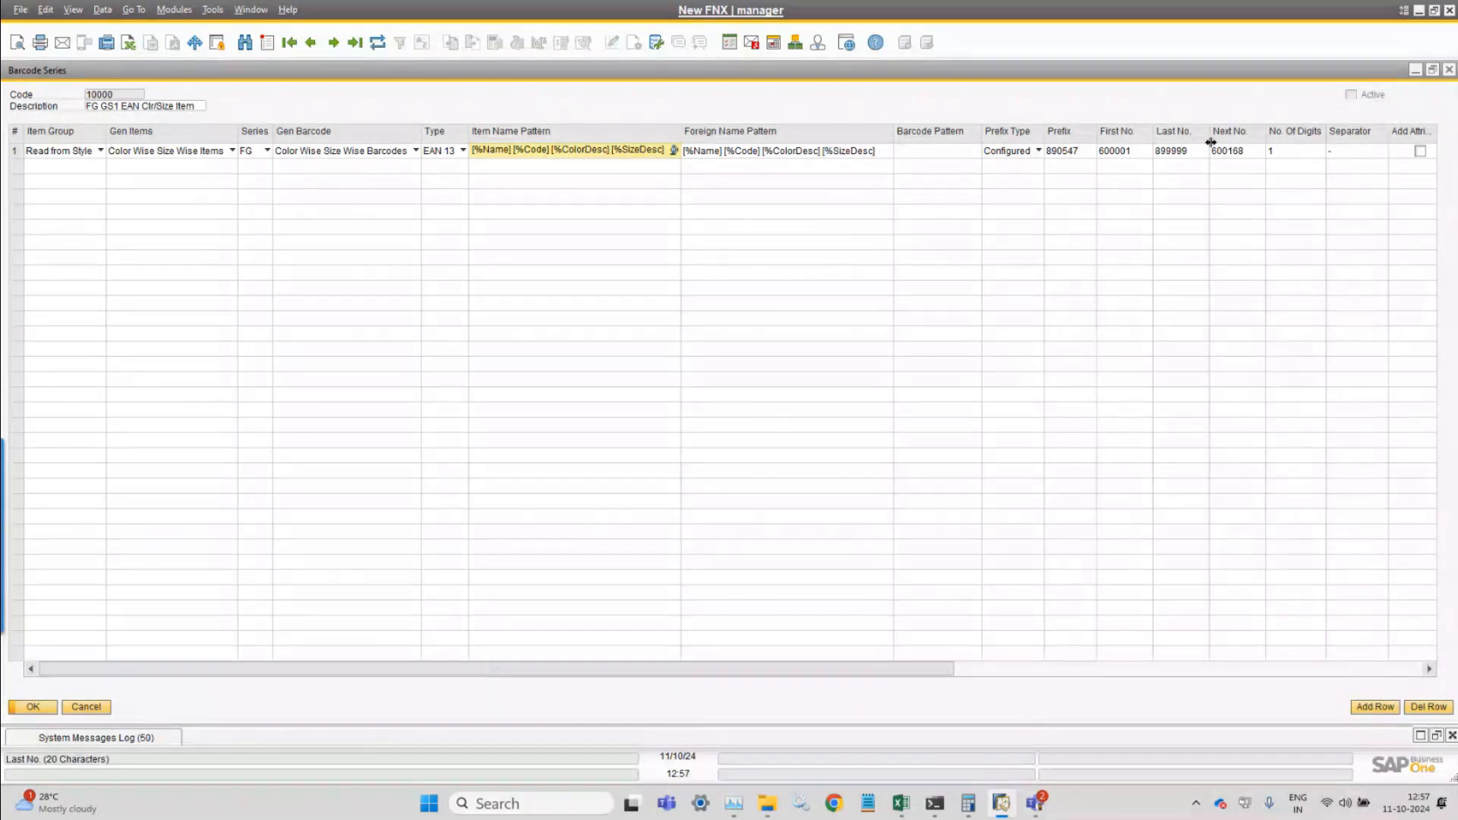
- Minimize the barcode series, restore the items list to its smaller size, and fit its column widths
click(1415, 70)
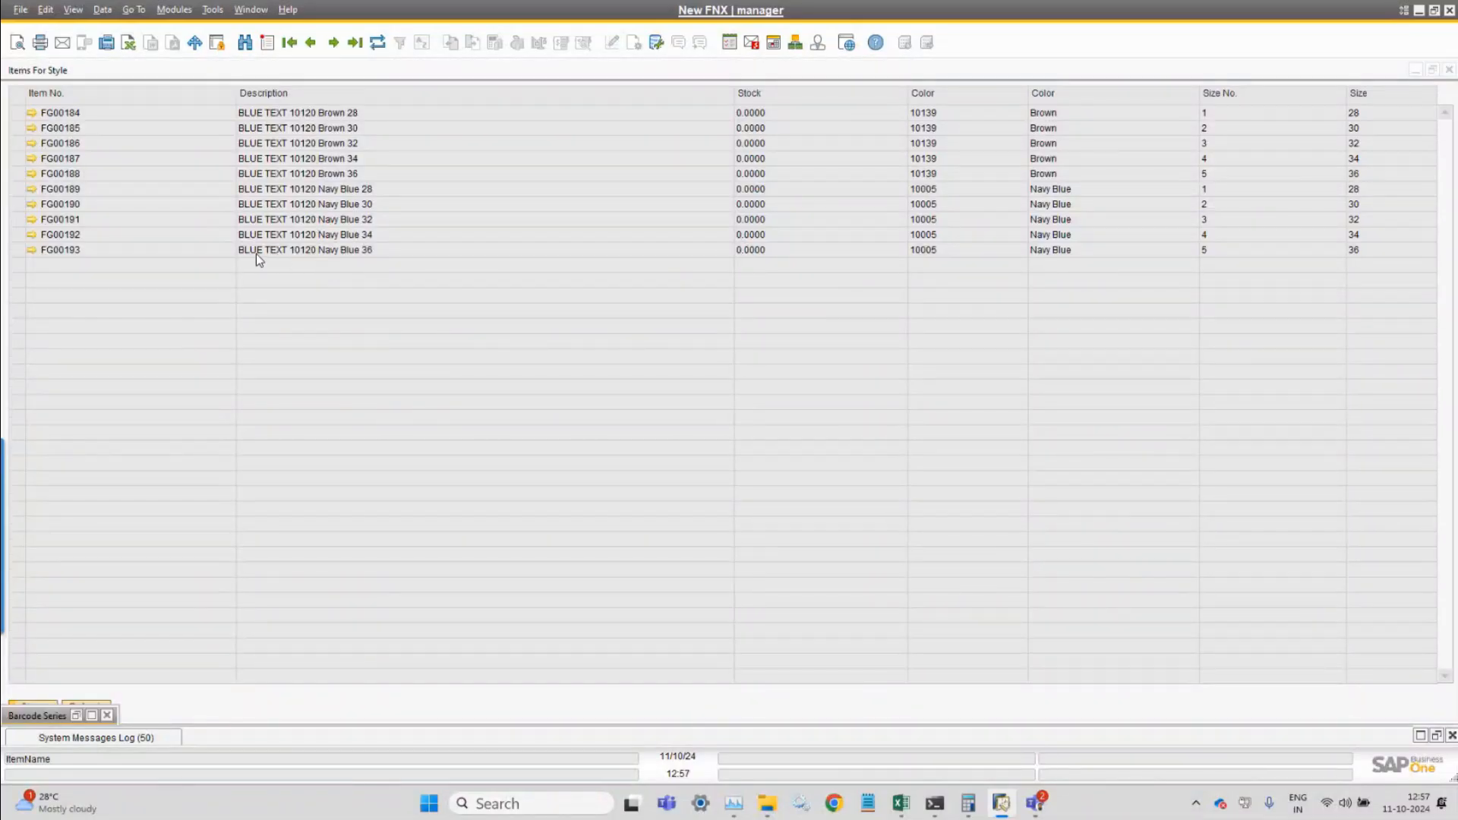
double_click(294, 69)
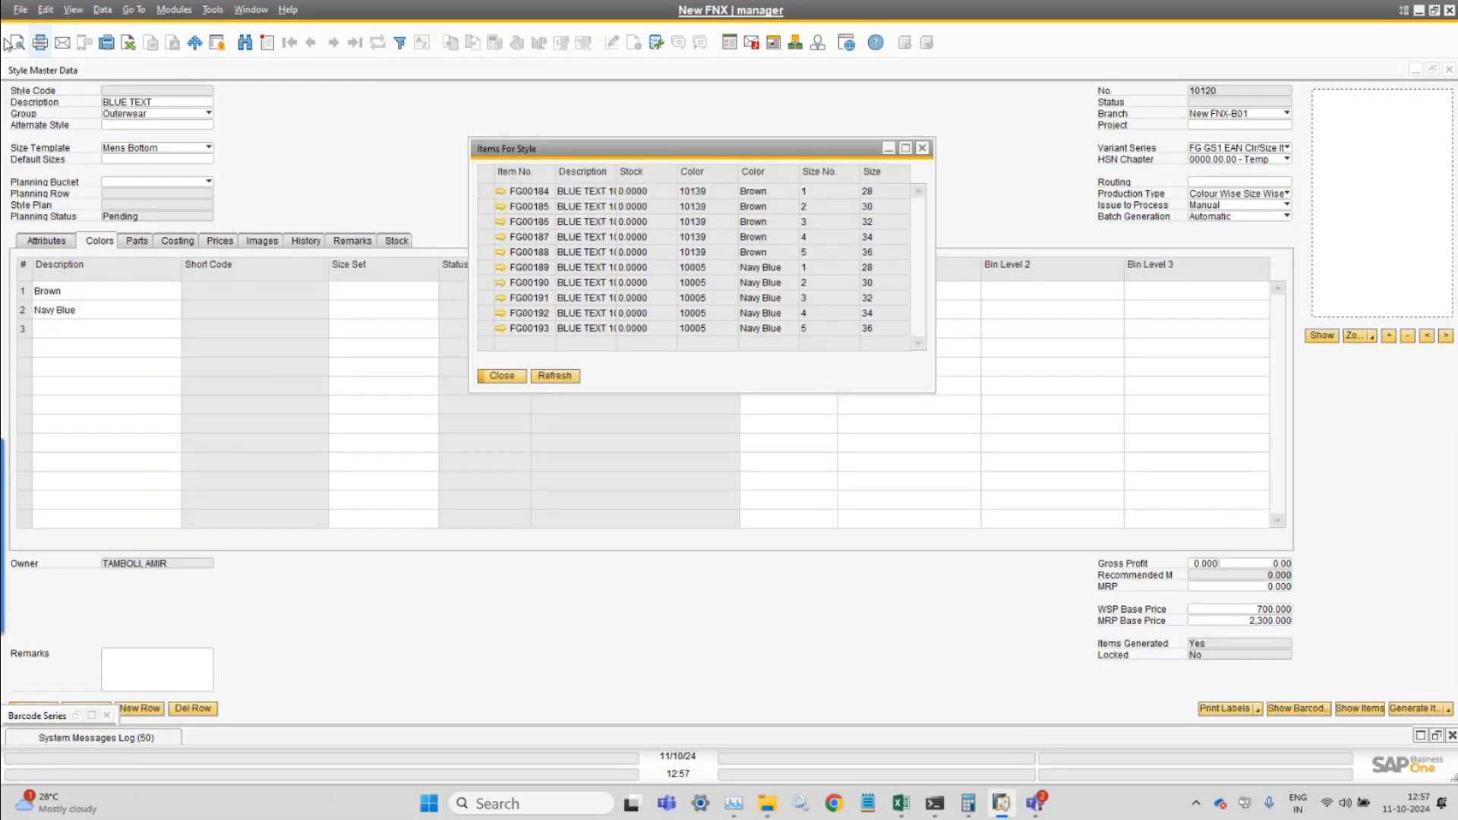
click(73, 9)
click(119, 128)
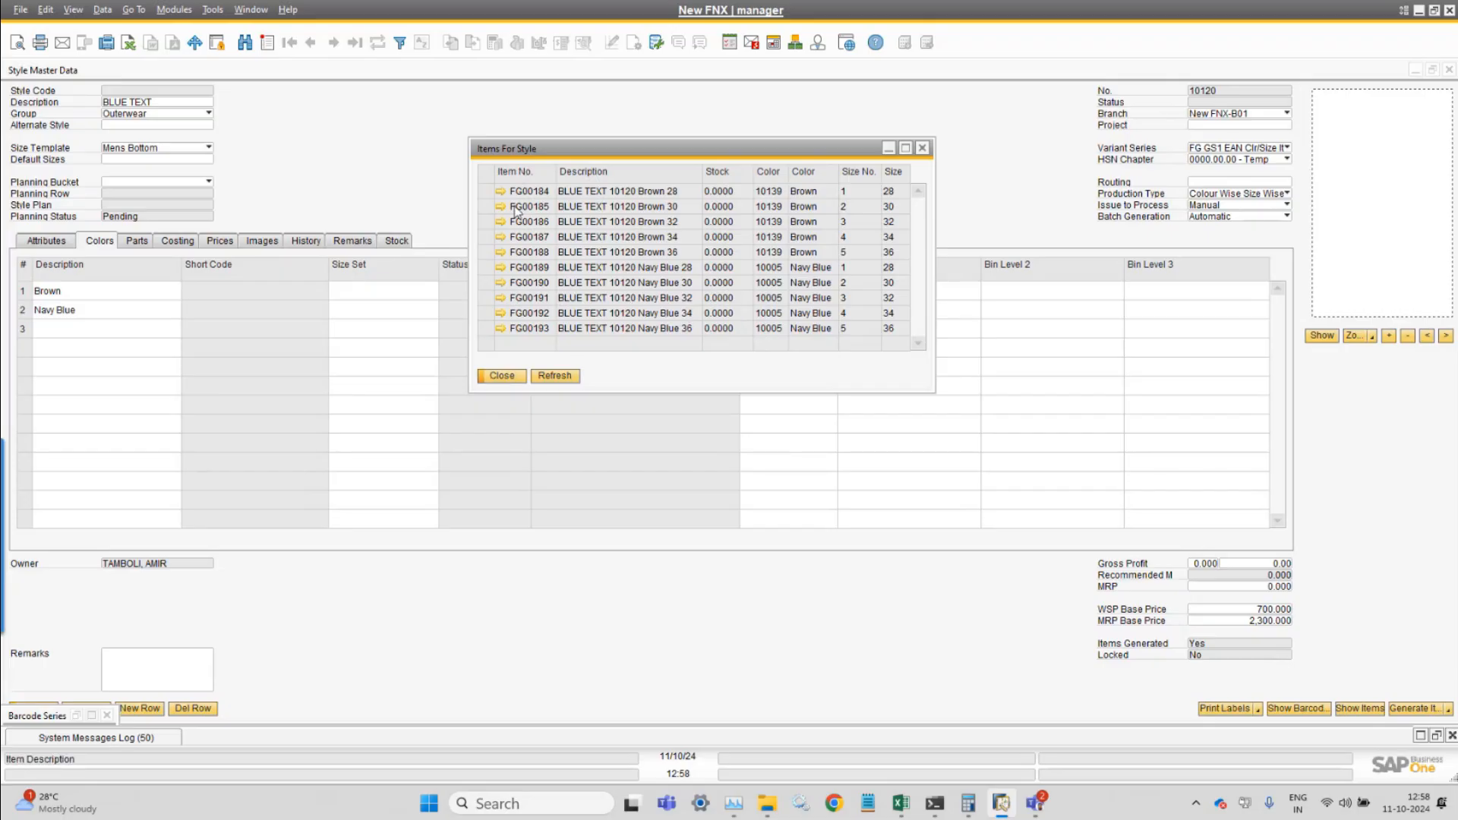
- Close the items list, review the style's barcodes and size-wise prices in a maximized list, and close it
click(501, 376)
click(1298, 708)
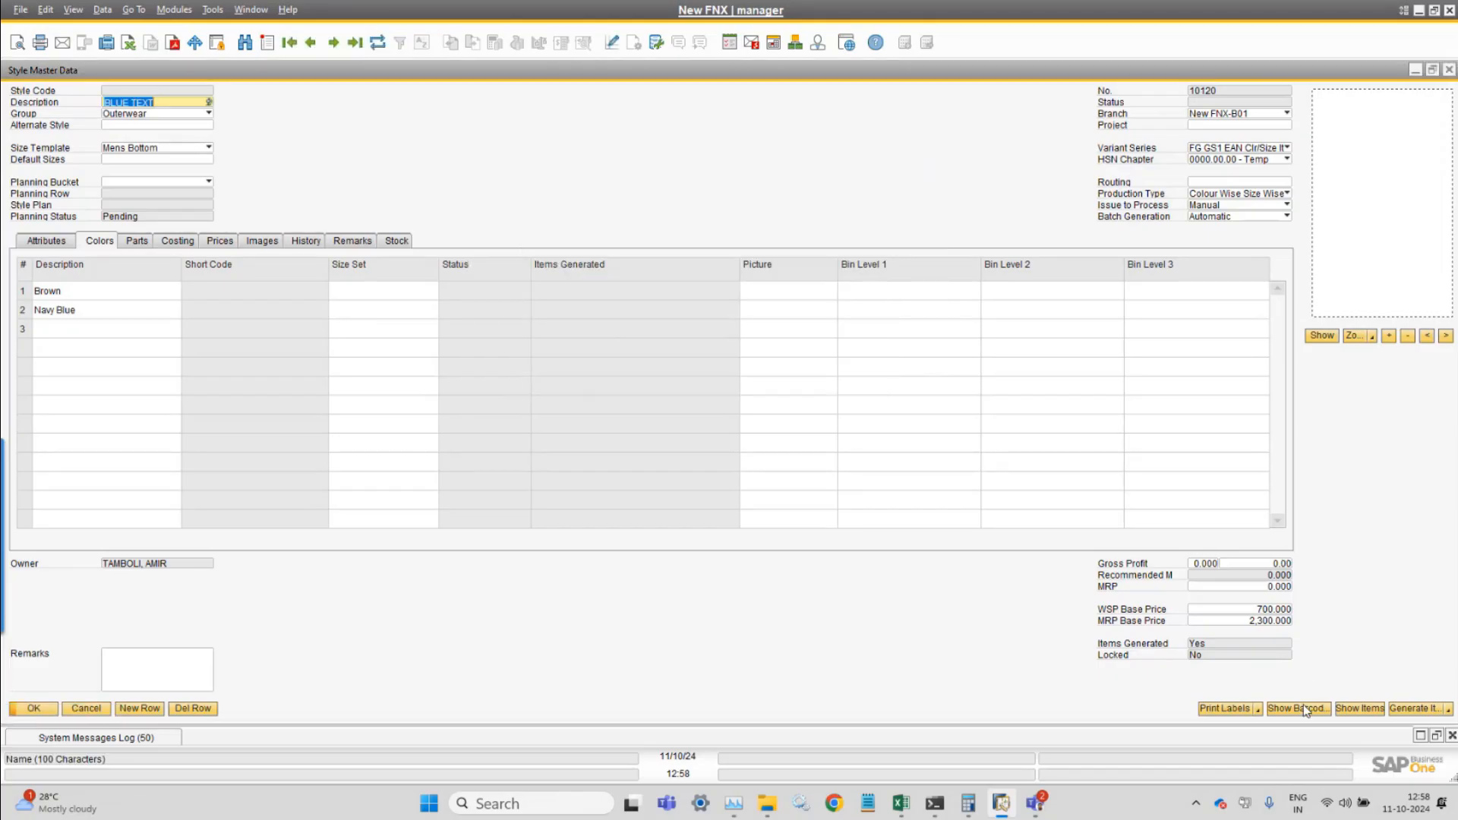
click(665, 152)
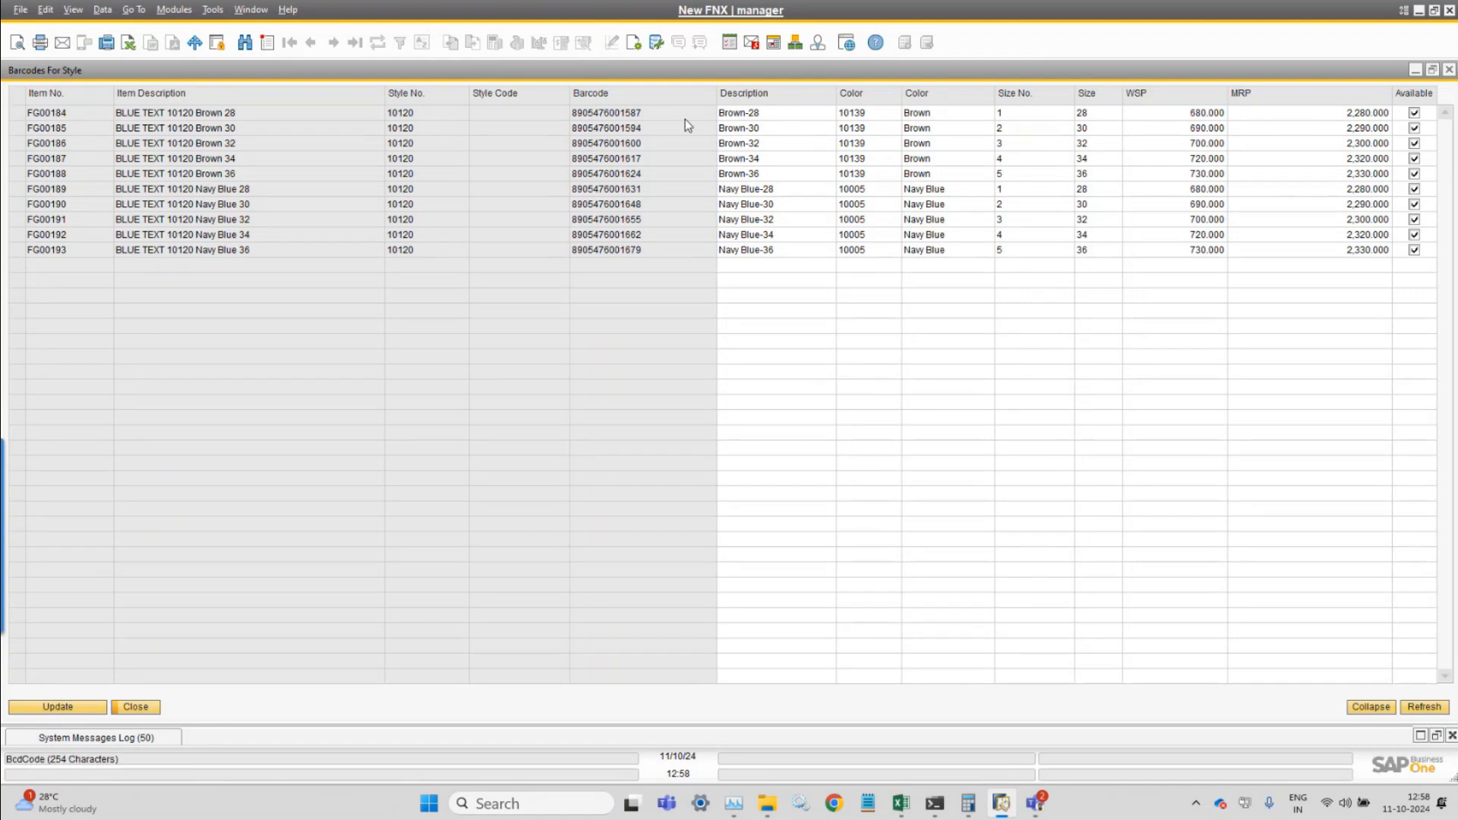
click(137, 707)
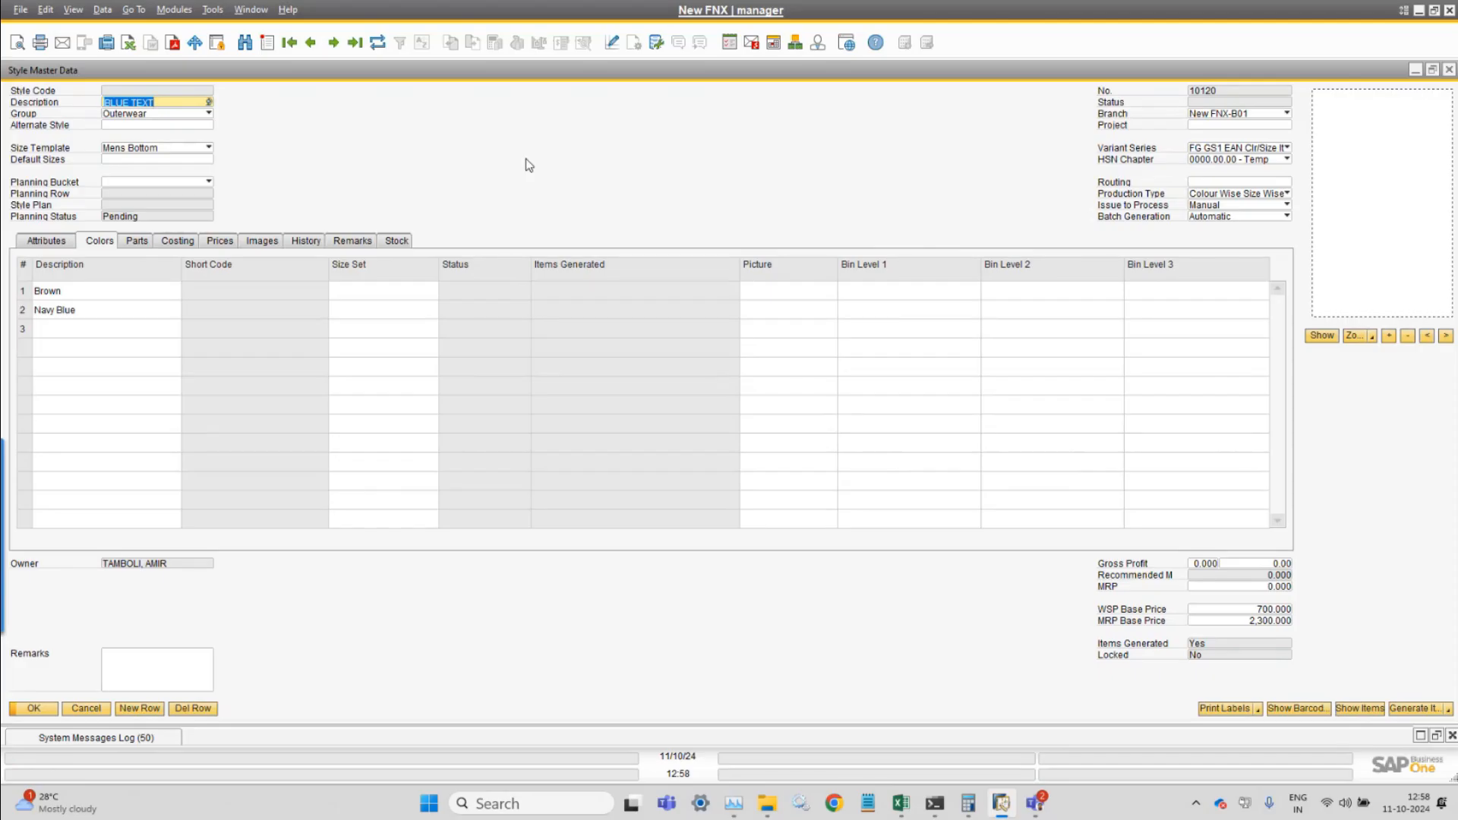
- Add Beige as the third color of the BLUE TEXT style and update the record
click(107, 328)
key(Tab)
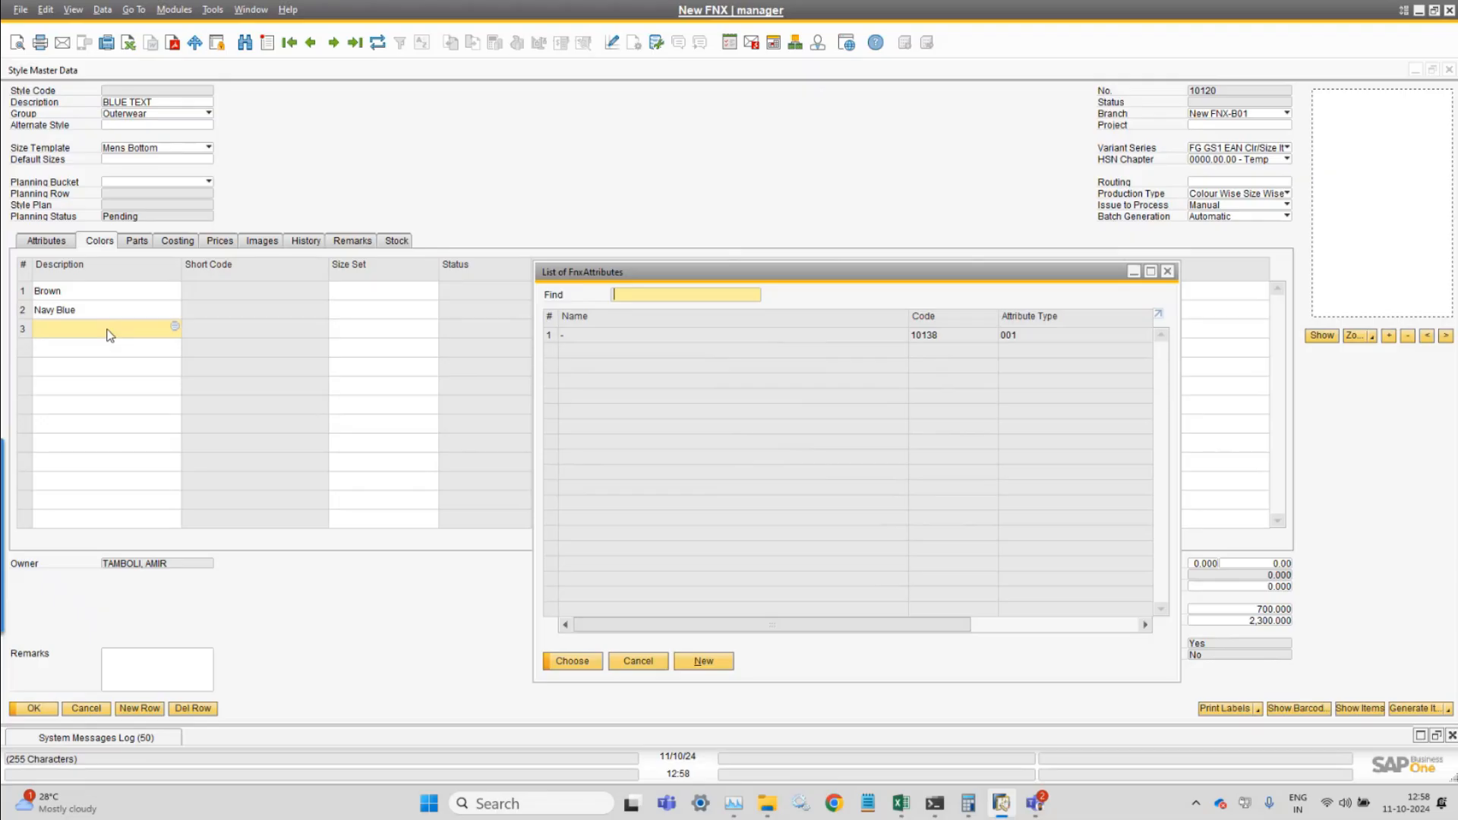
click(602, 353)
double_click(602, 354)
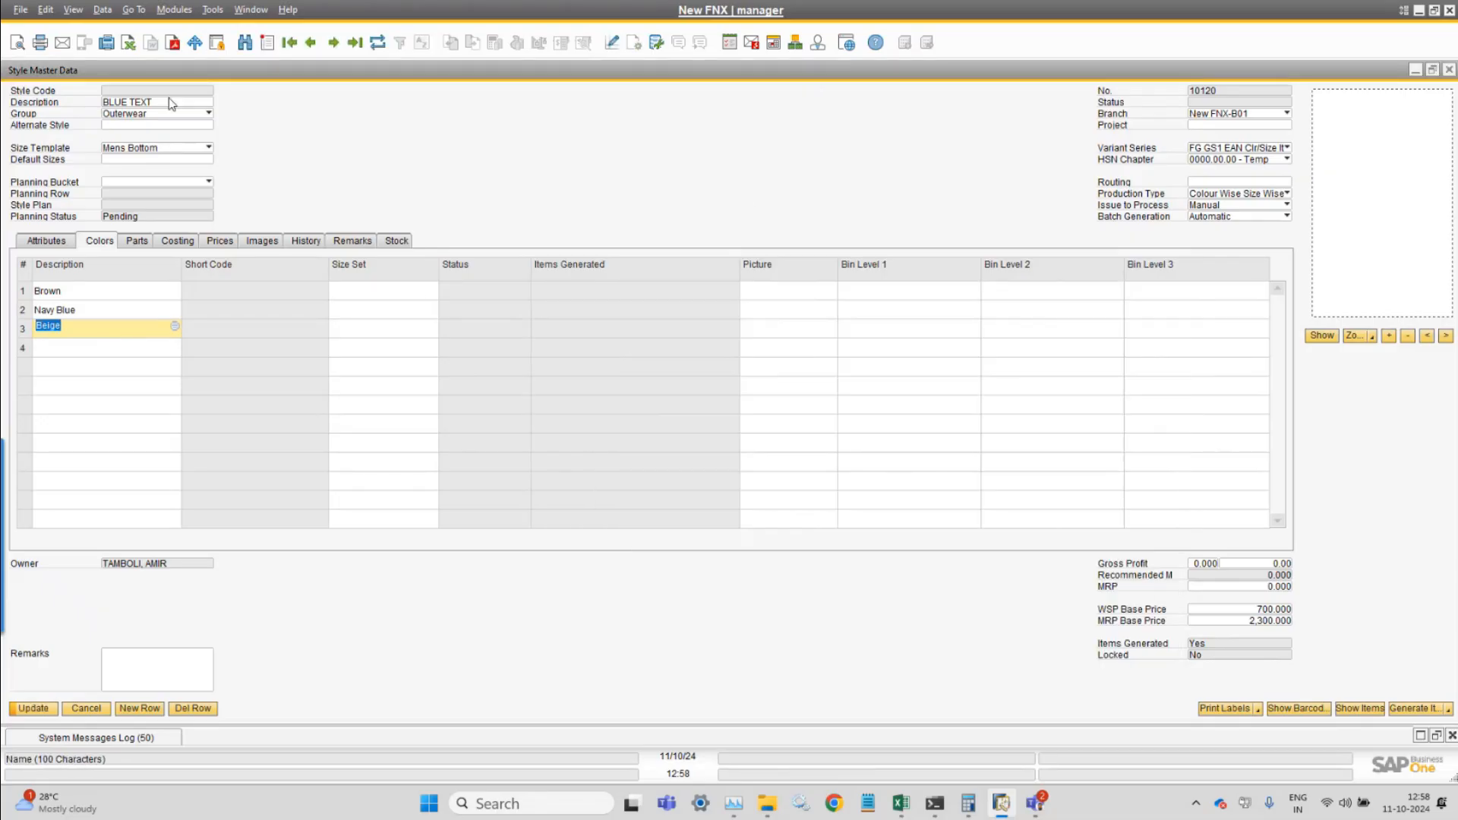
click(33, 708)
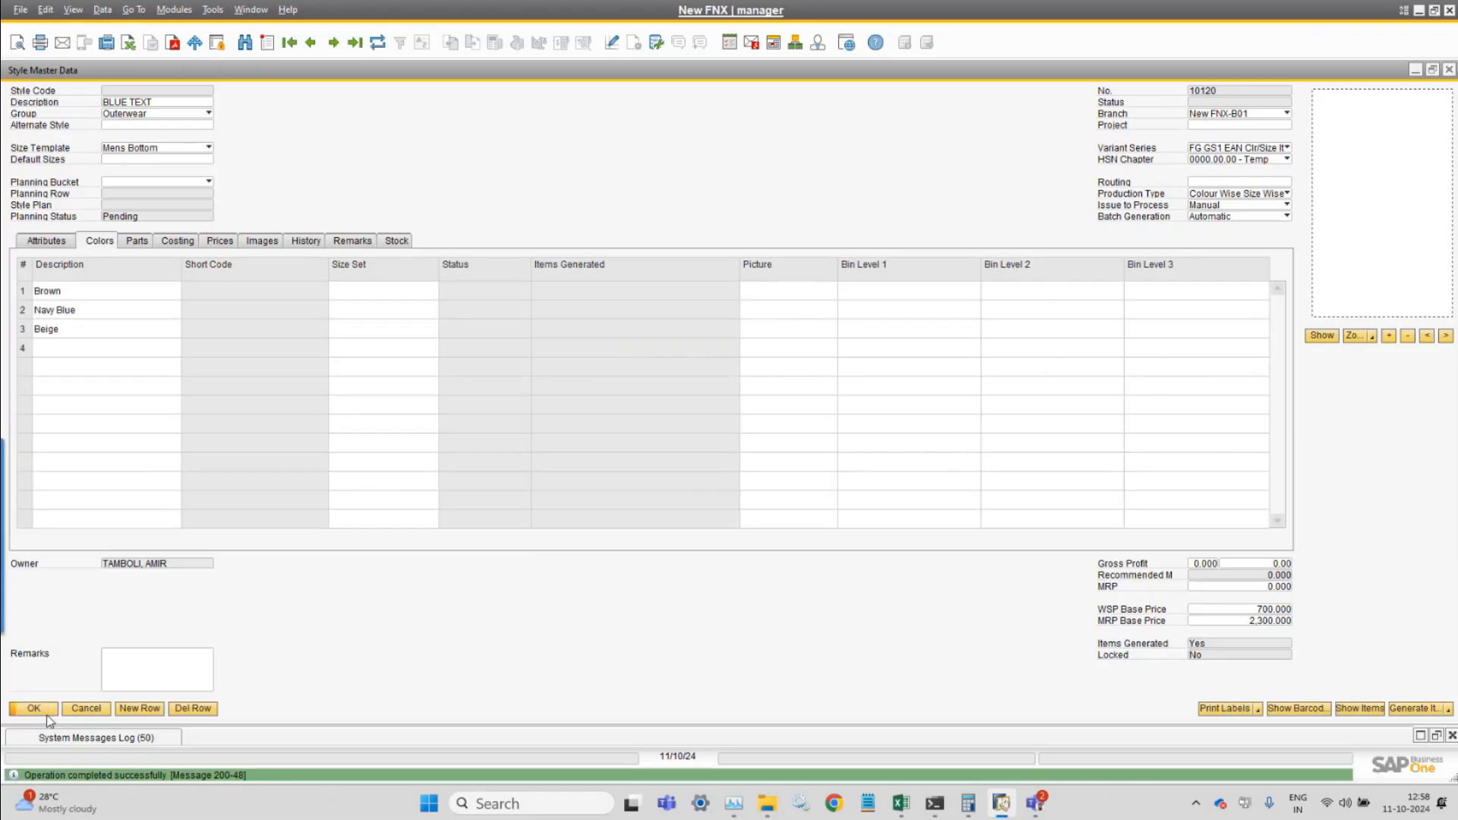
- Generate the items for the newly added Beige color and acknowledge the system message
click(98, 332)
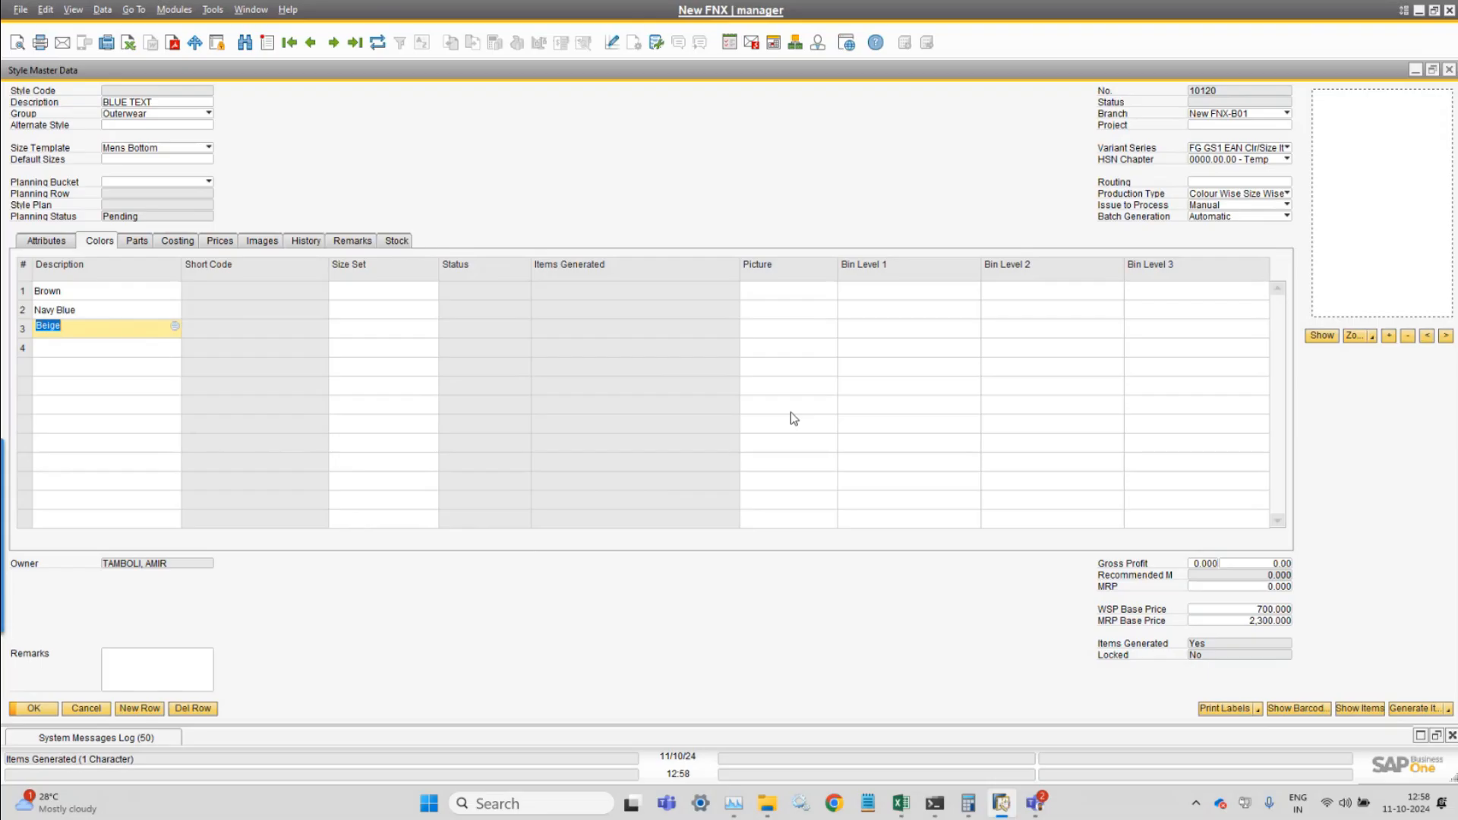
click(1420, 708)
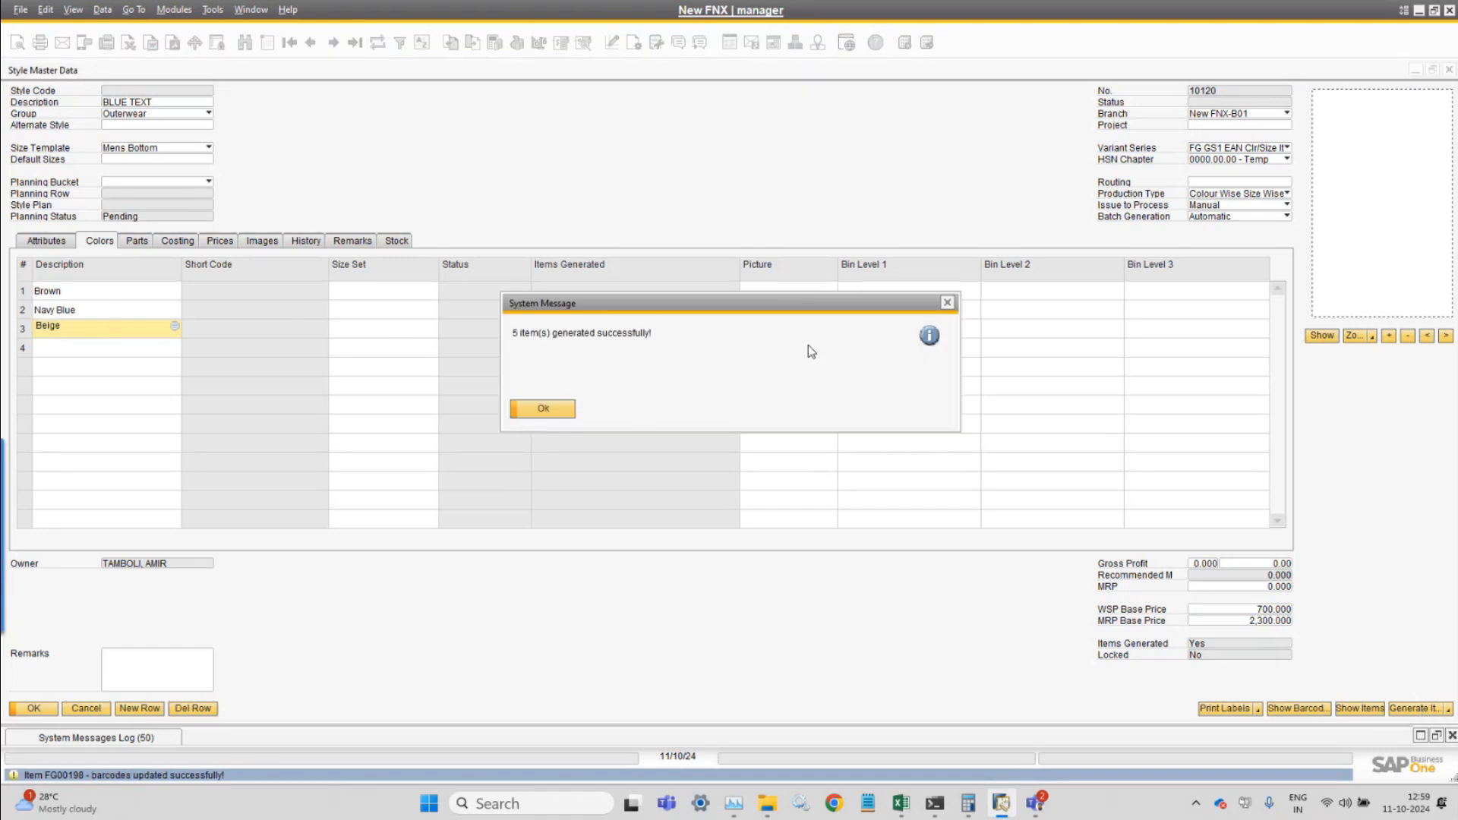
click(541, 410)
- Review the items list with fitted columns in a maximized window, then check the style's barcode list, closing each
click(1359, 709)
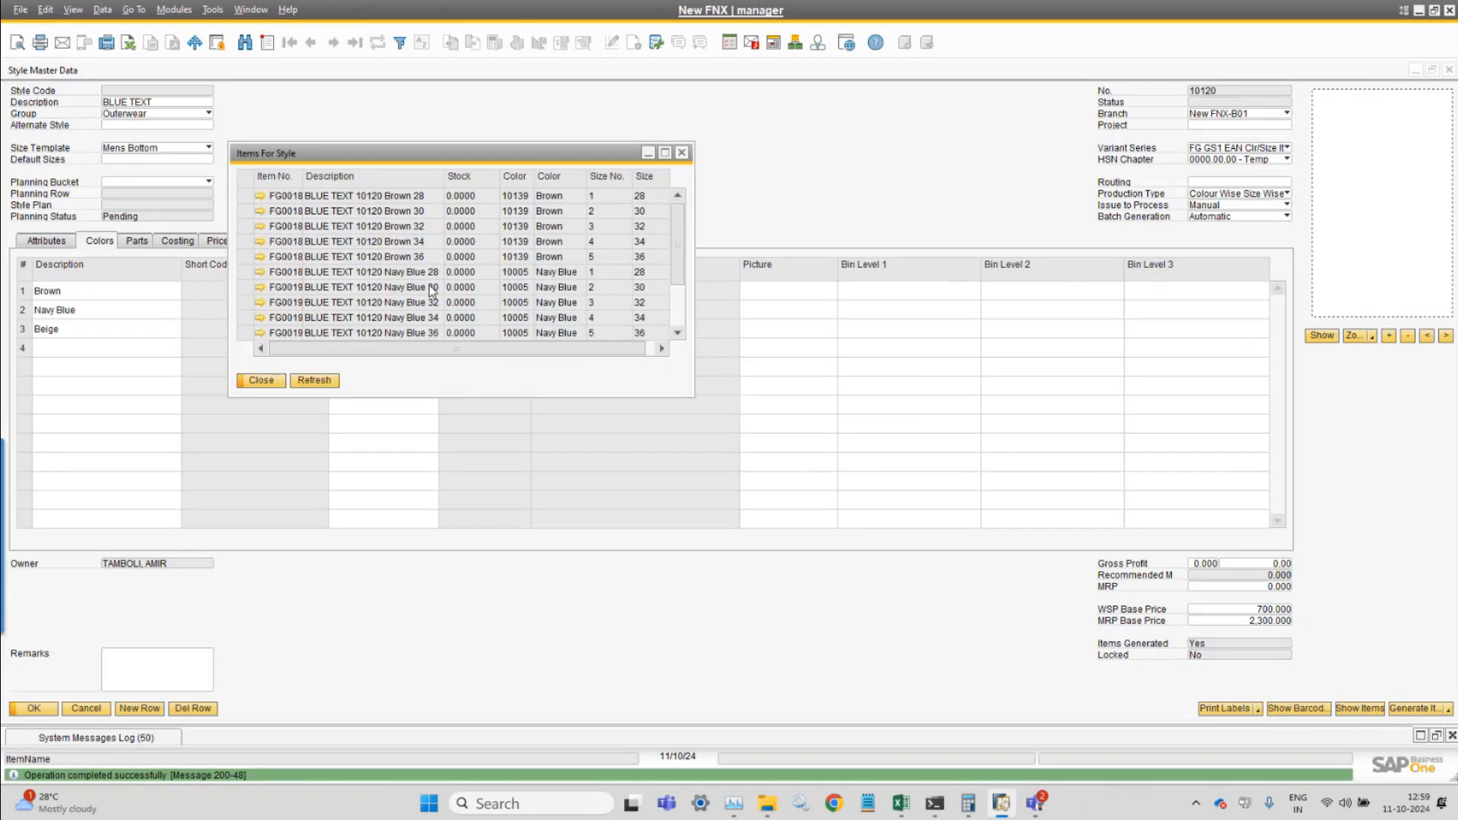
click(50, 10)
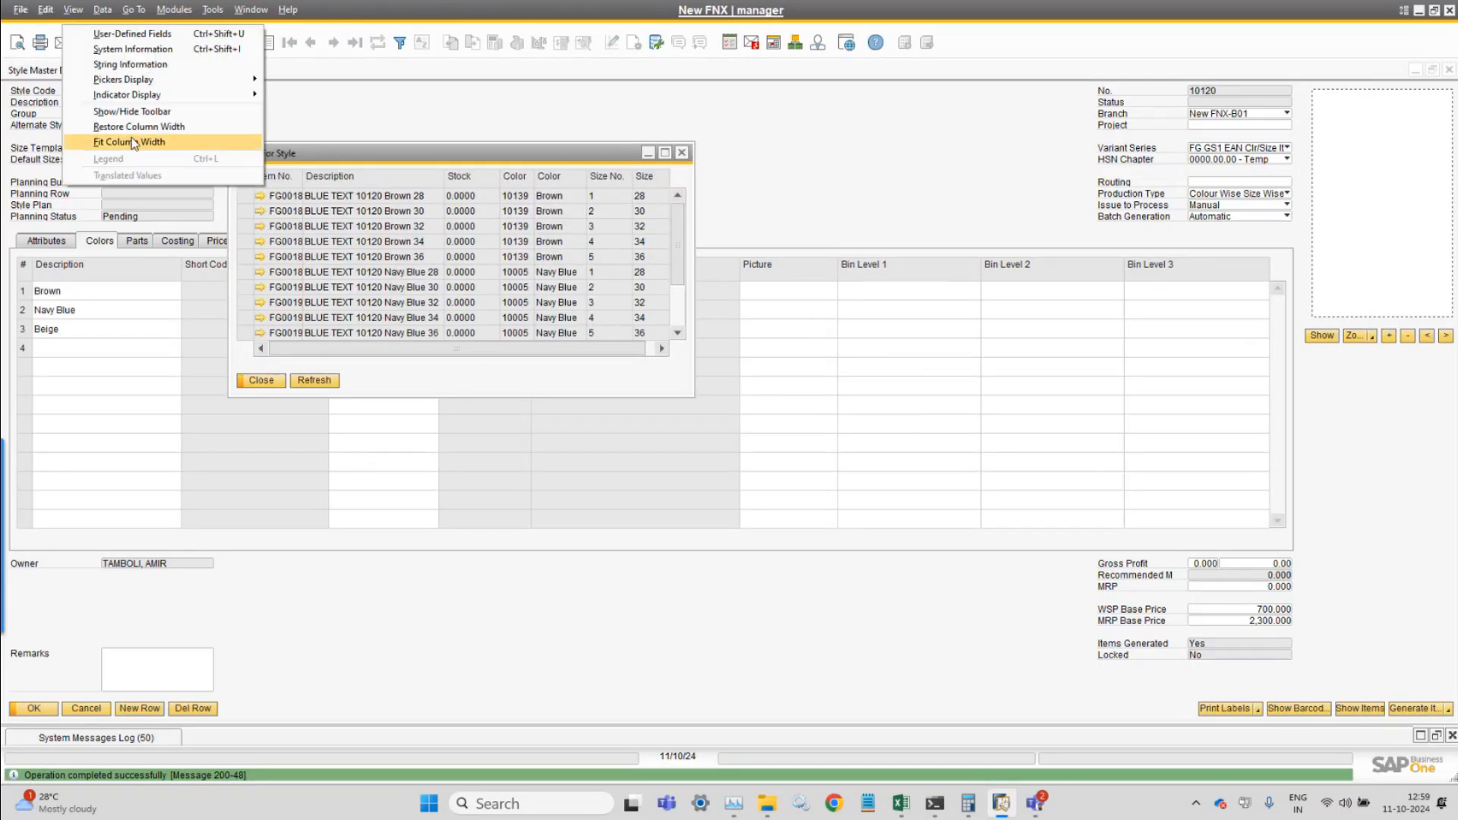
click(136, 144)
click(664, 153)
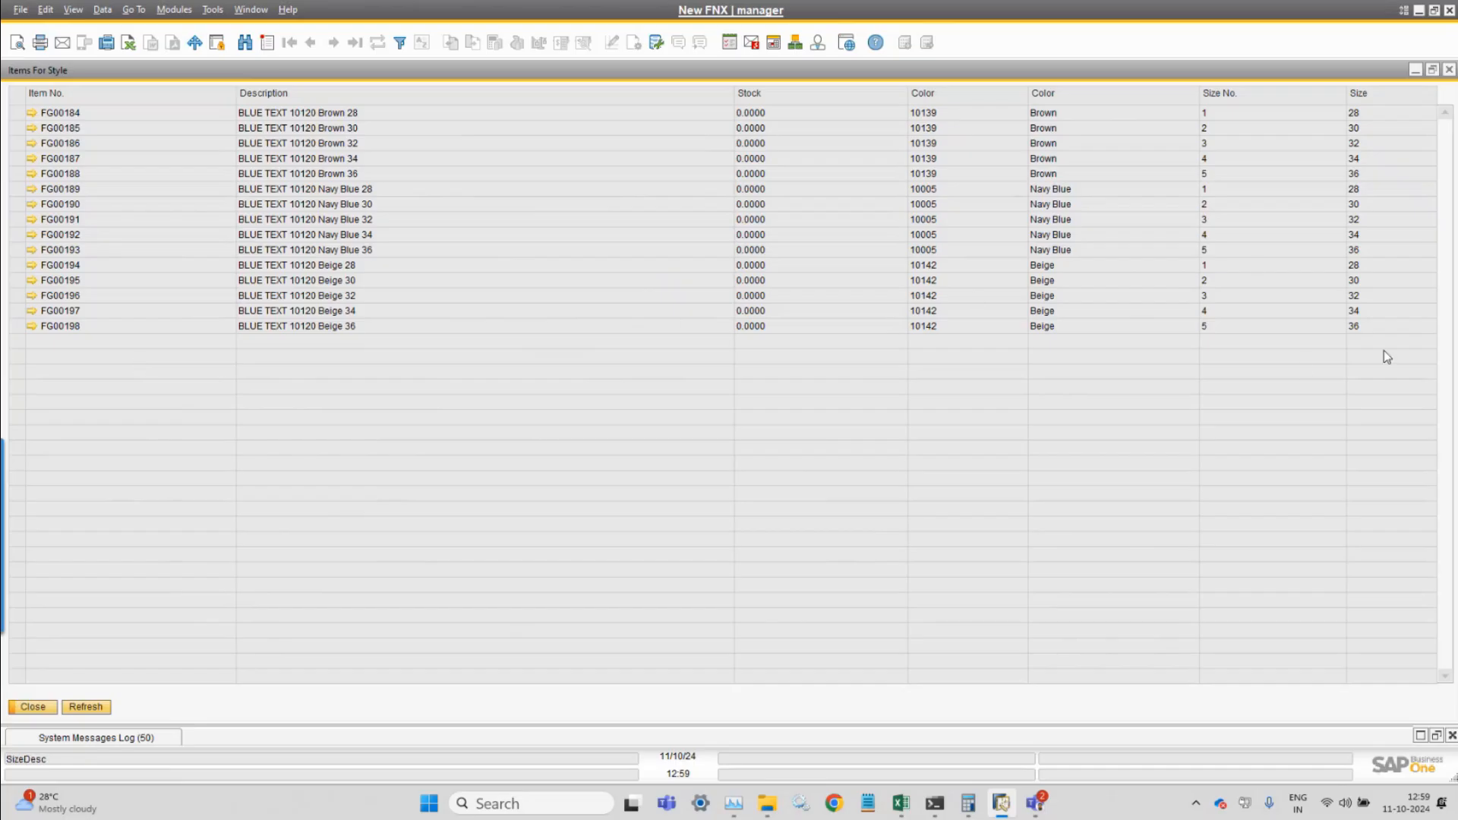
click(33, 708)
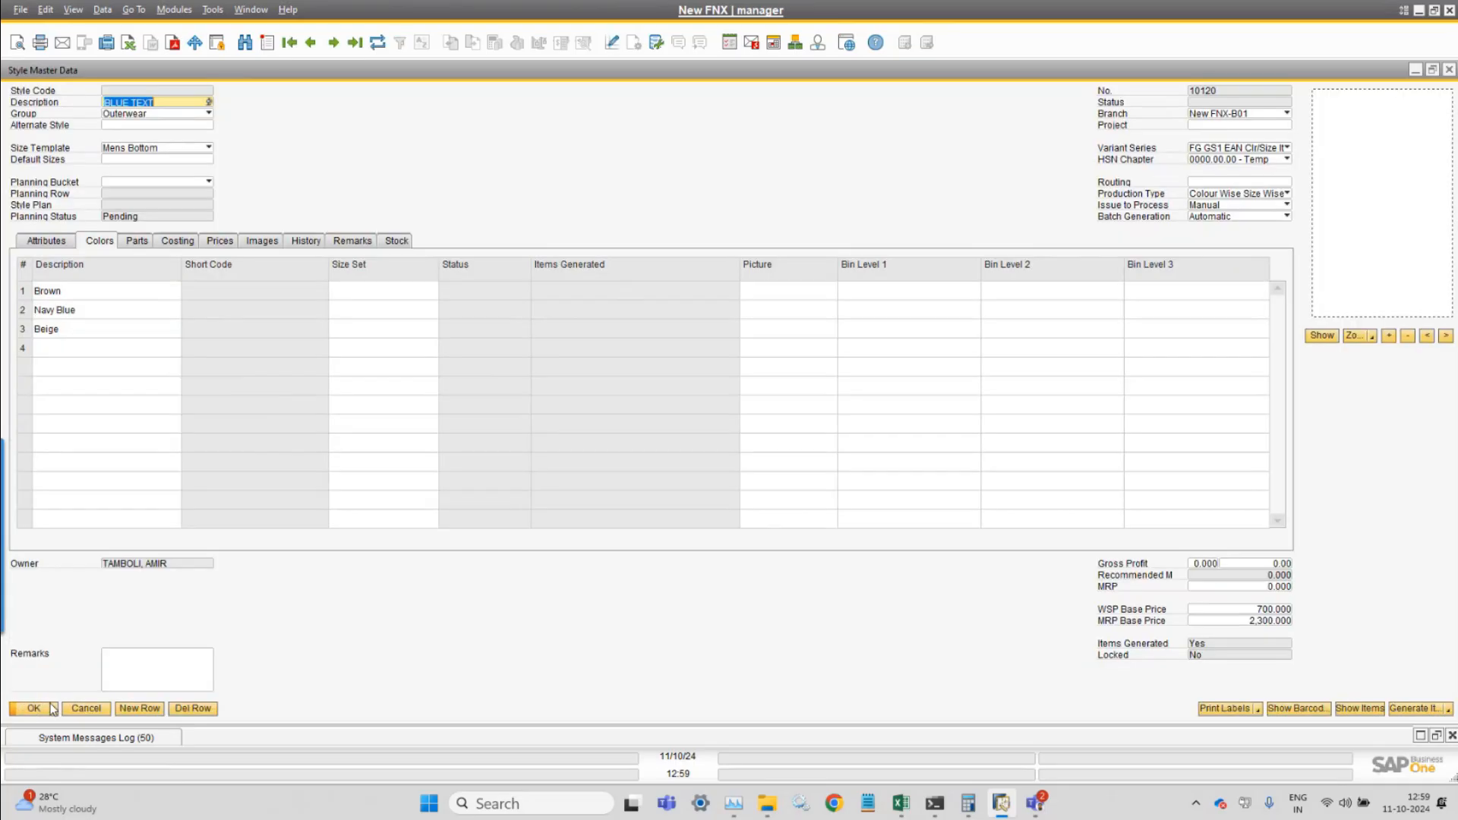
click(1298, 708)
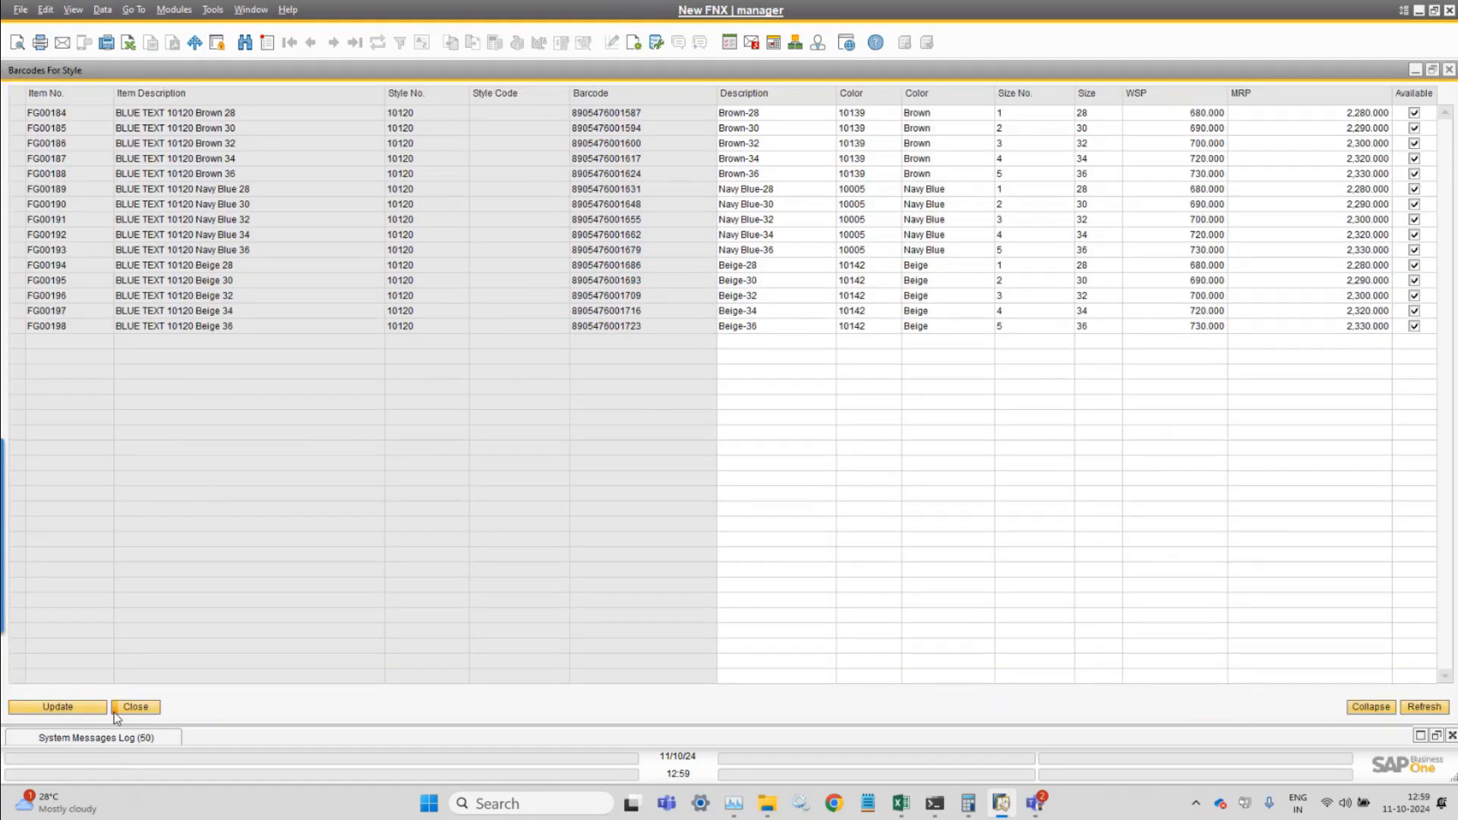
click(135, 707)
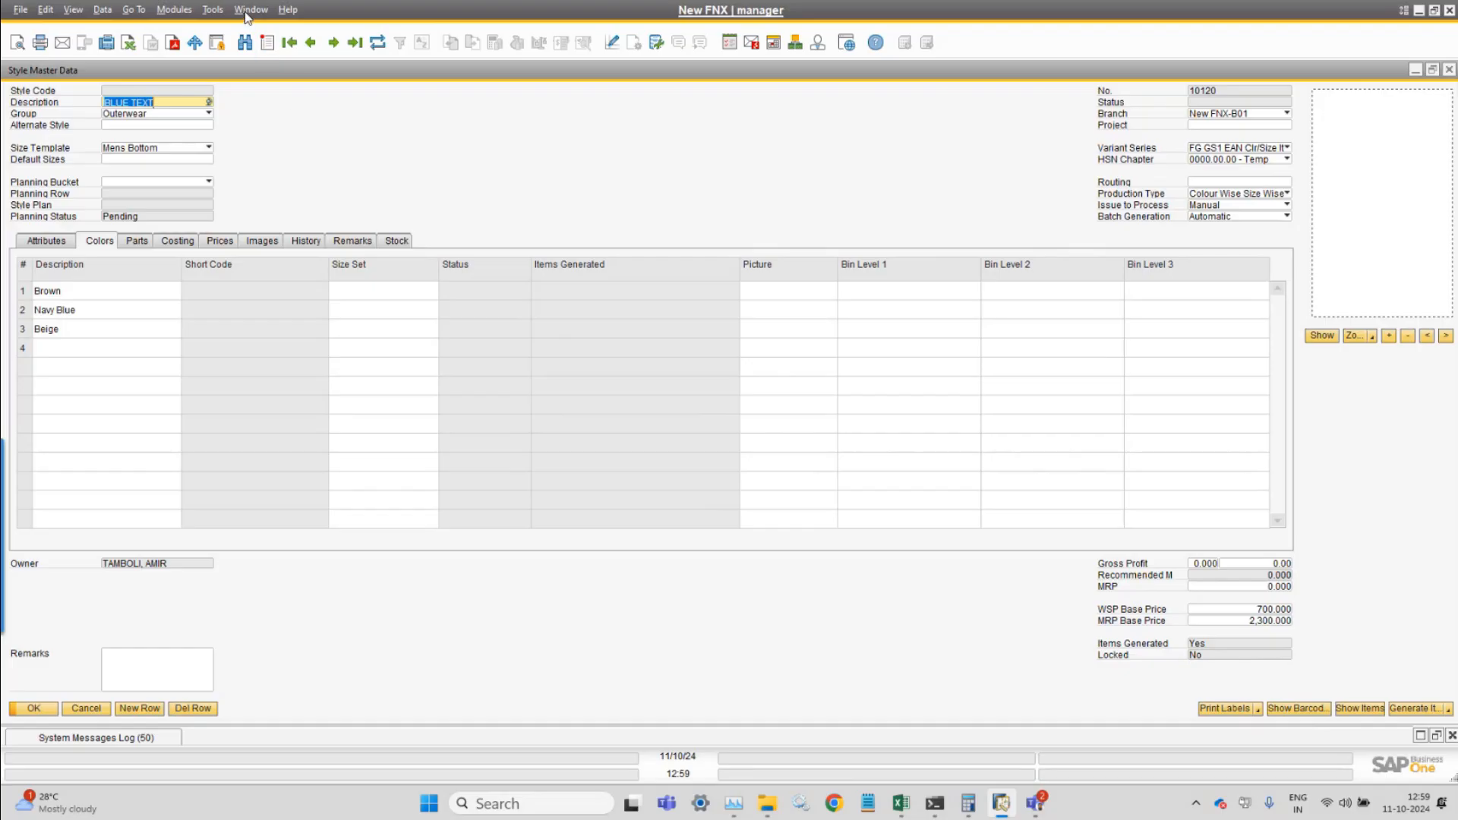
- Start a new style record, then bring up the FG GS1 EAN One Item series in the barcode series window
key(ctrl+a)
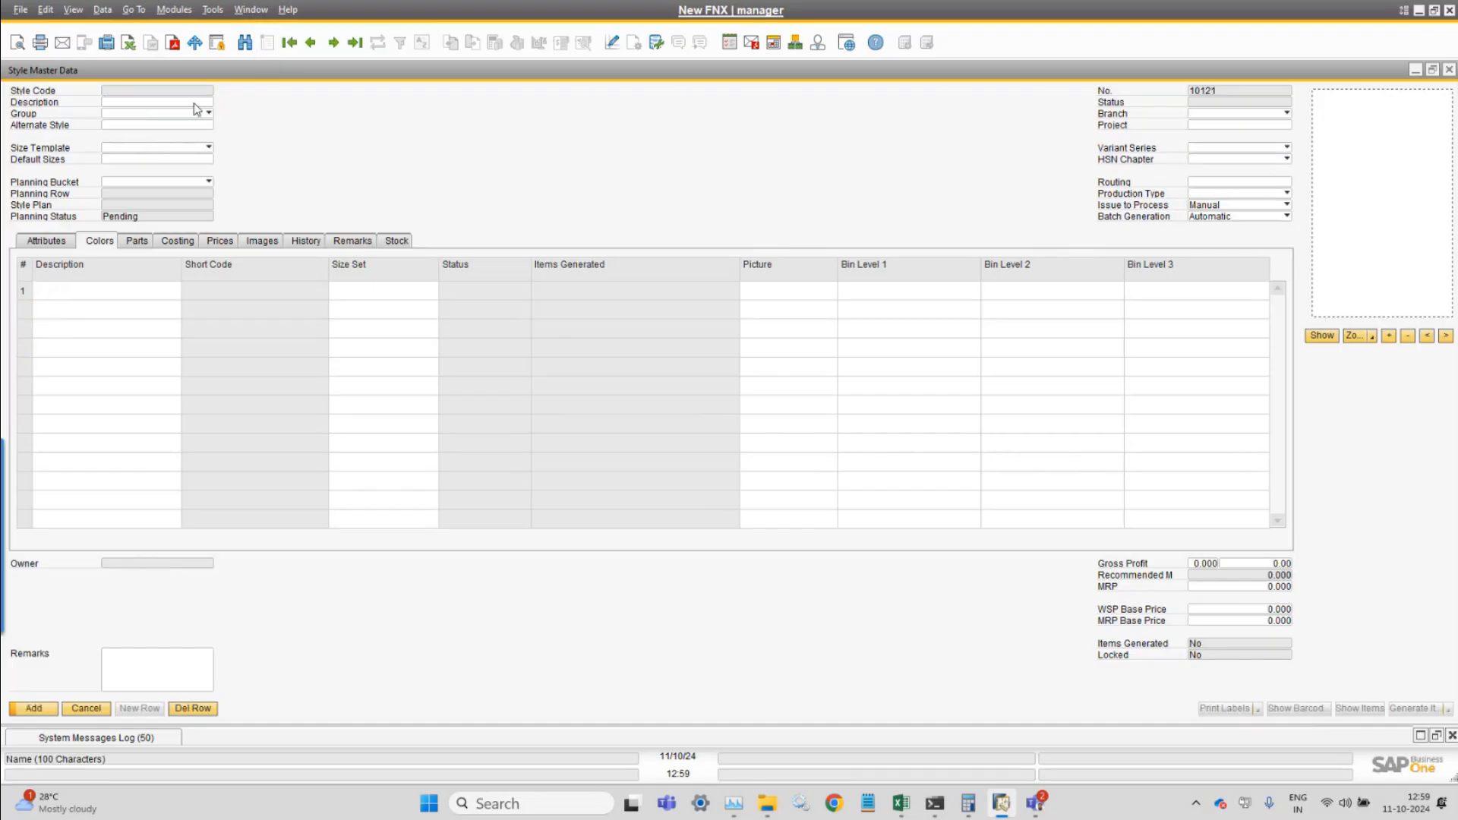
click(250, 10)
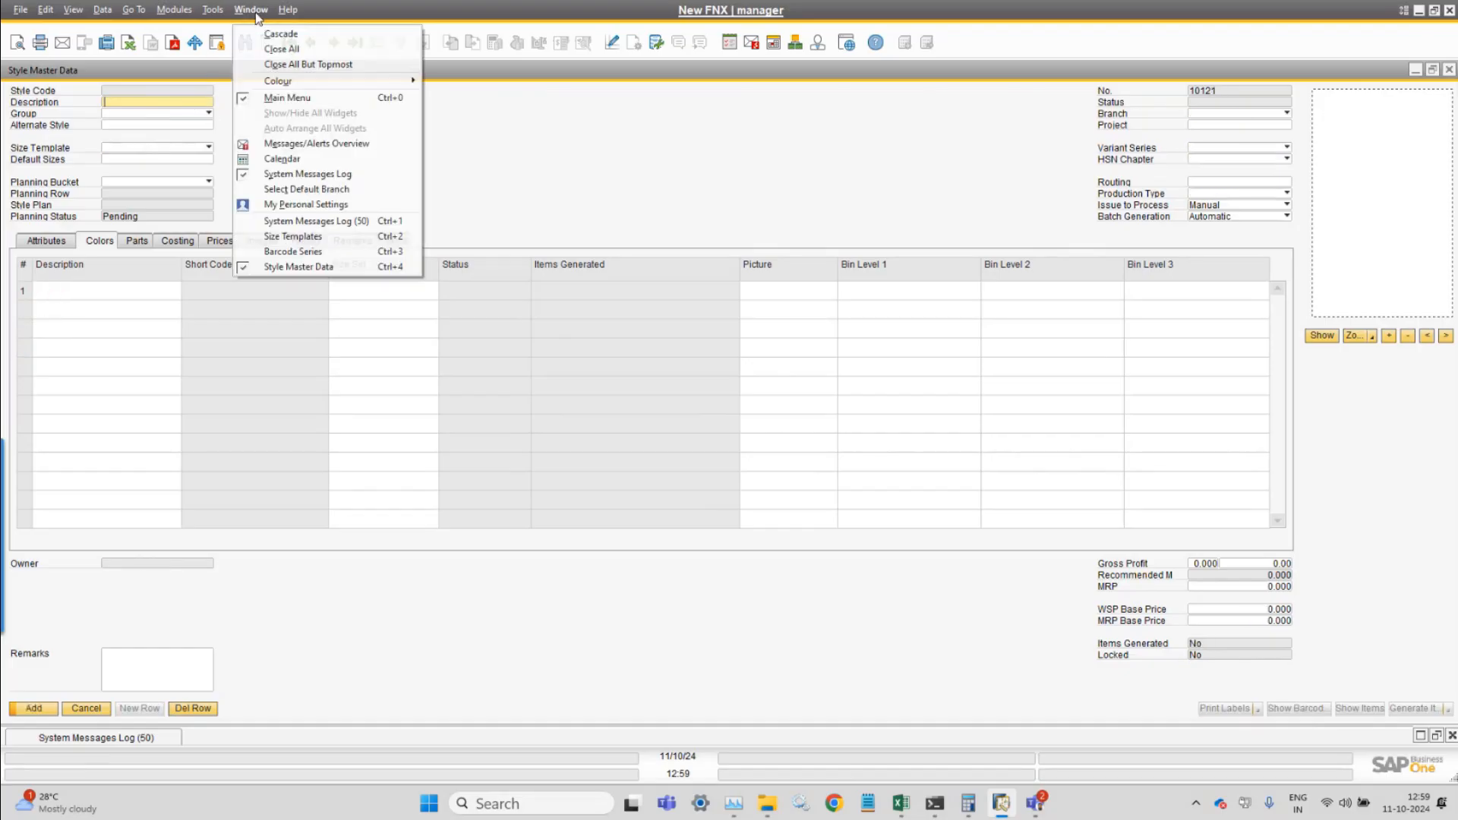
click(334, 252)
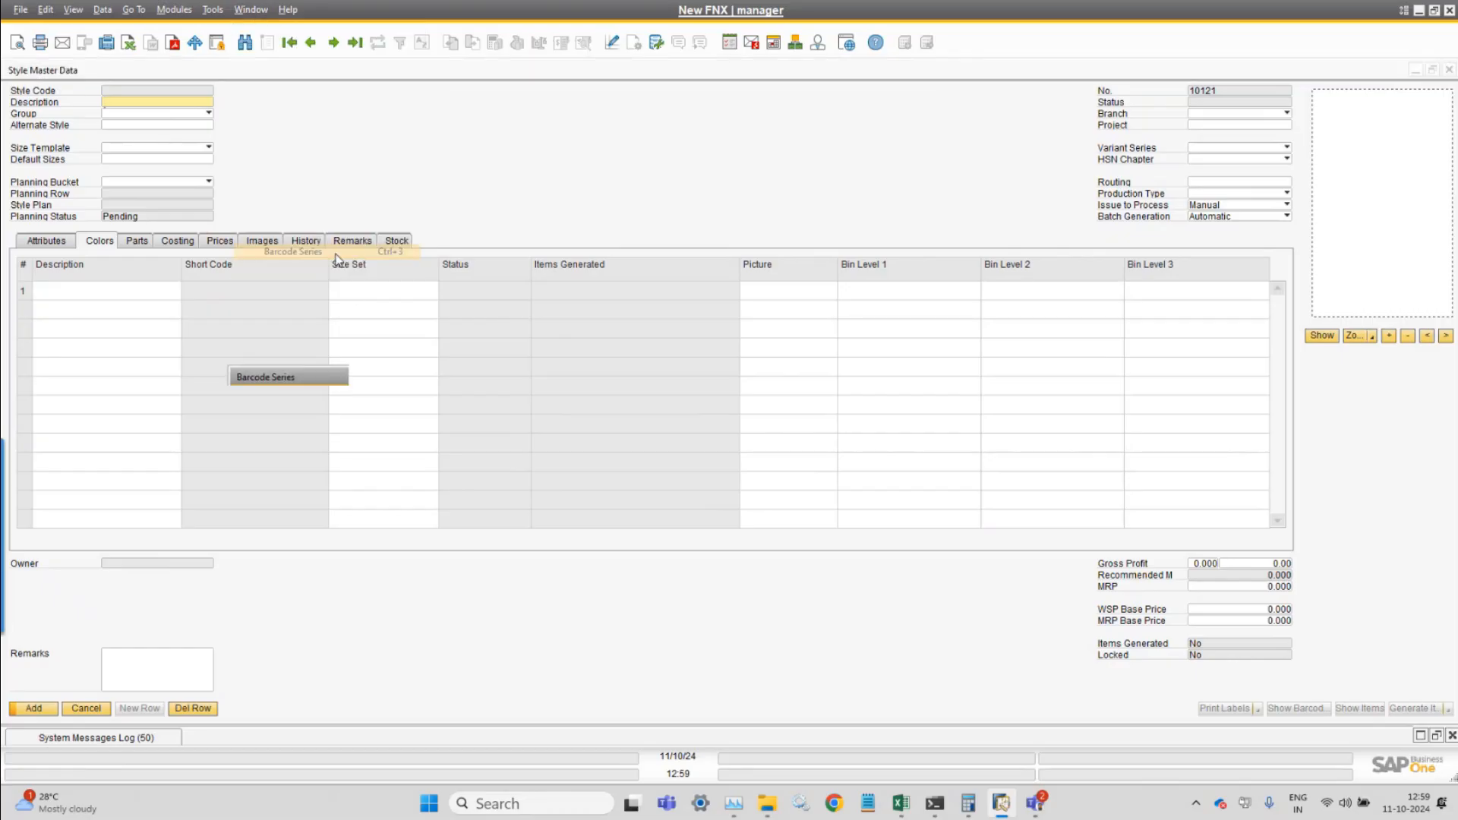
double_click(452, 382)
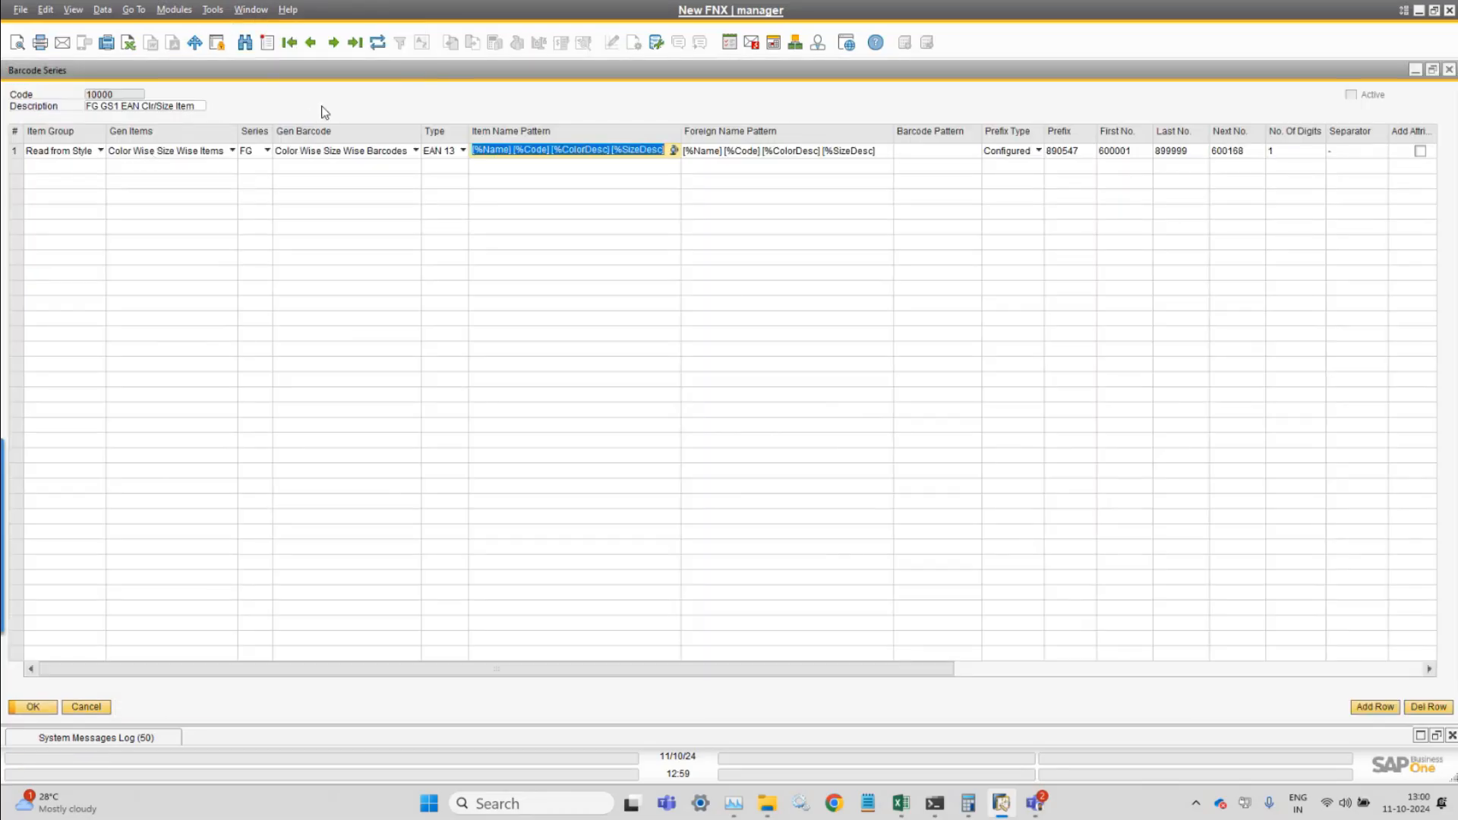
key(ctrl+Page_Down)
key(ctrl+Page_Down)
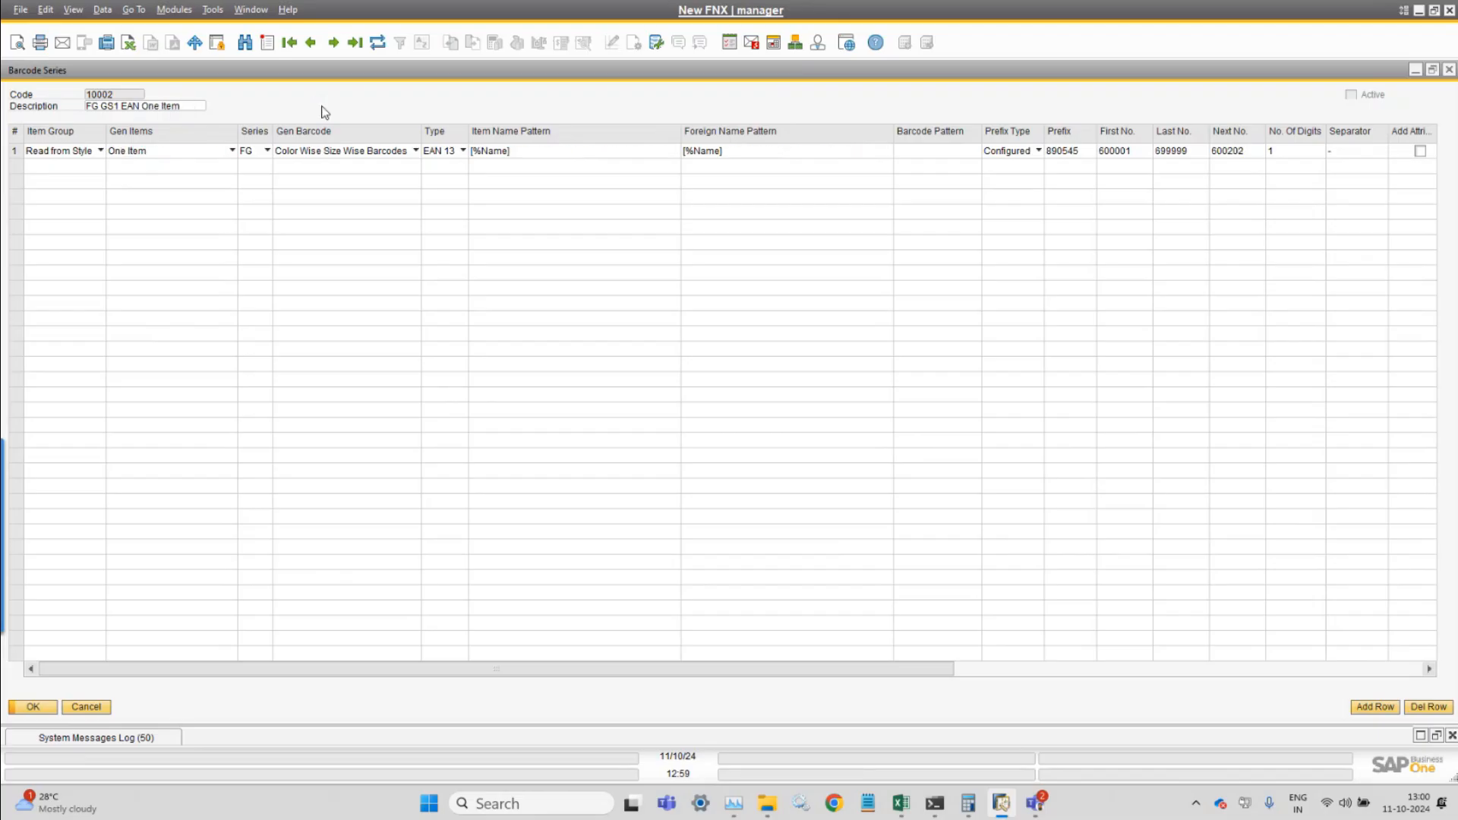
- Bring up the Sizewise Item / no barcode series, check its item and barcode generation options, and return to the new style
key(ctrl+Page_Down)
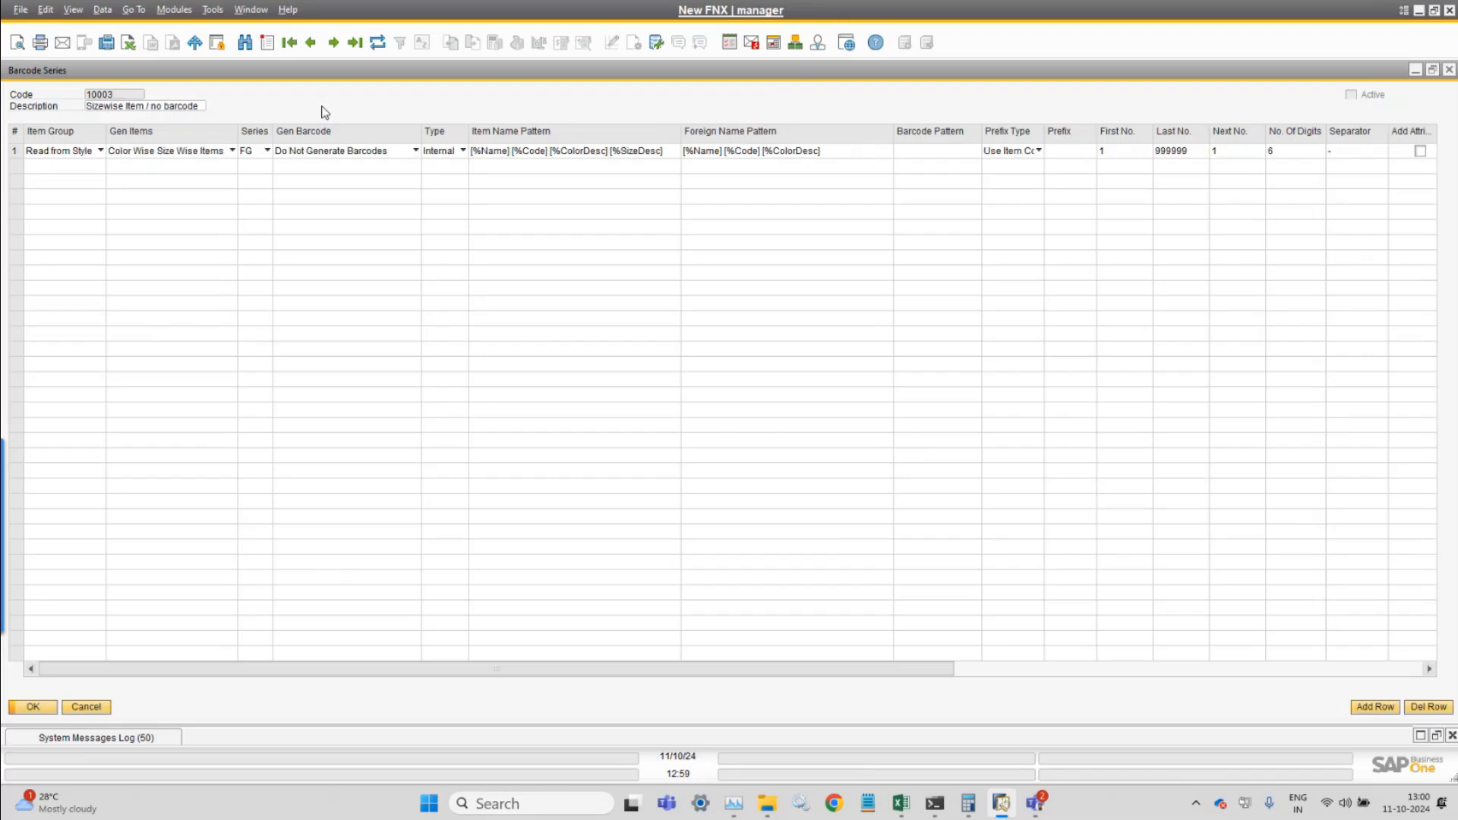
click(131, 106)
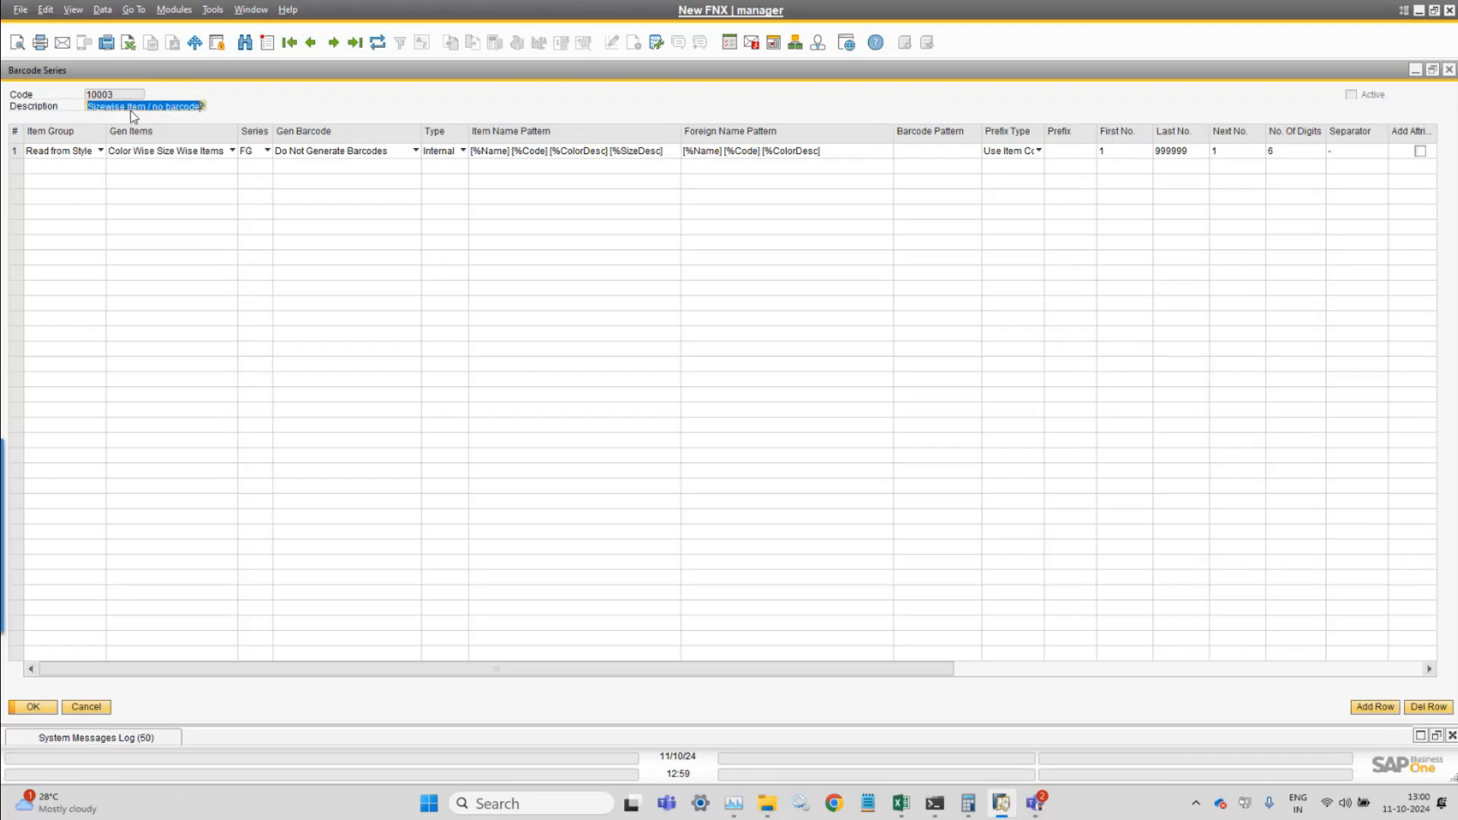
click(173, 151)
click(165, 184)
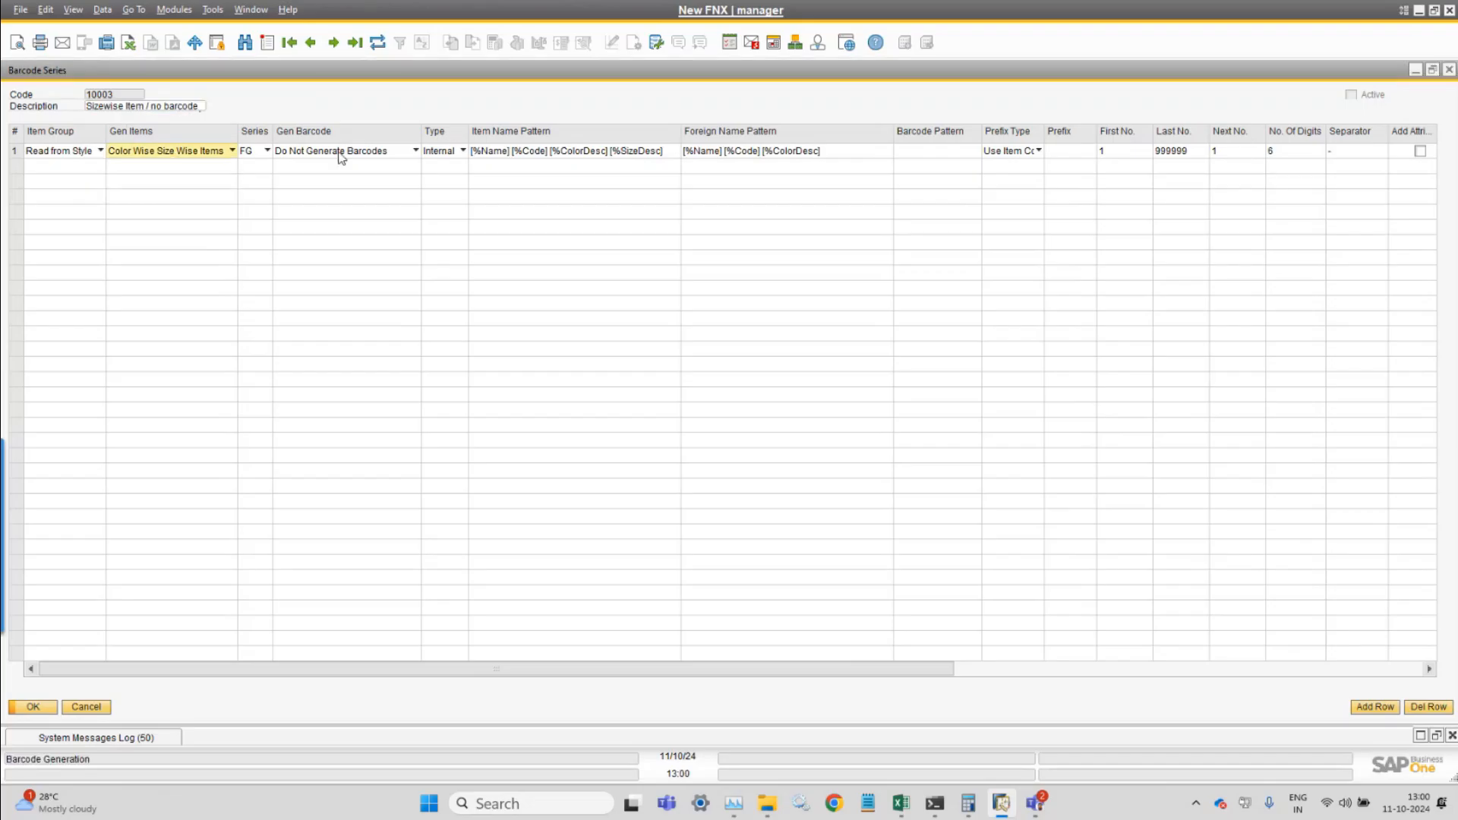
click(341, 152)
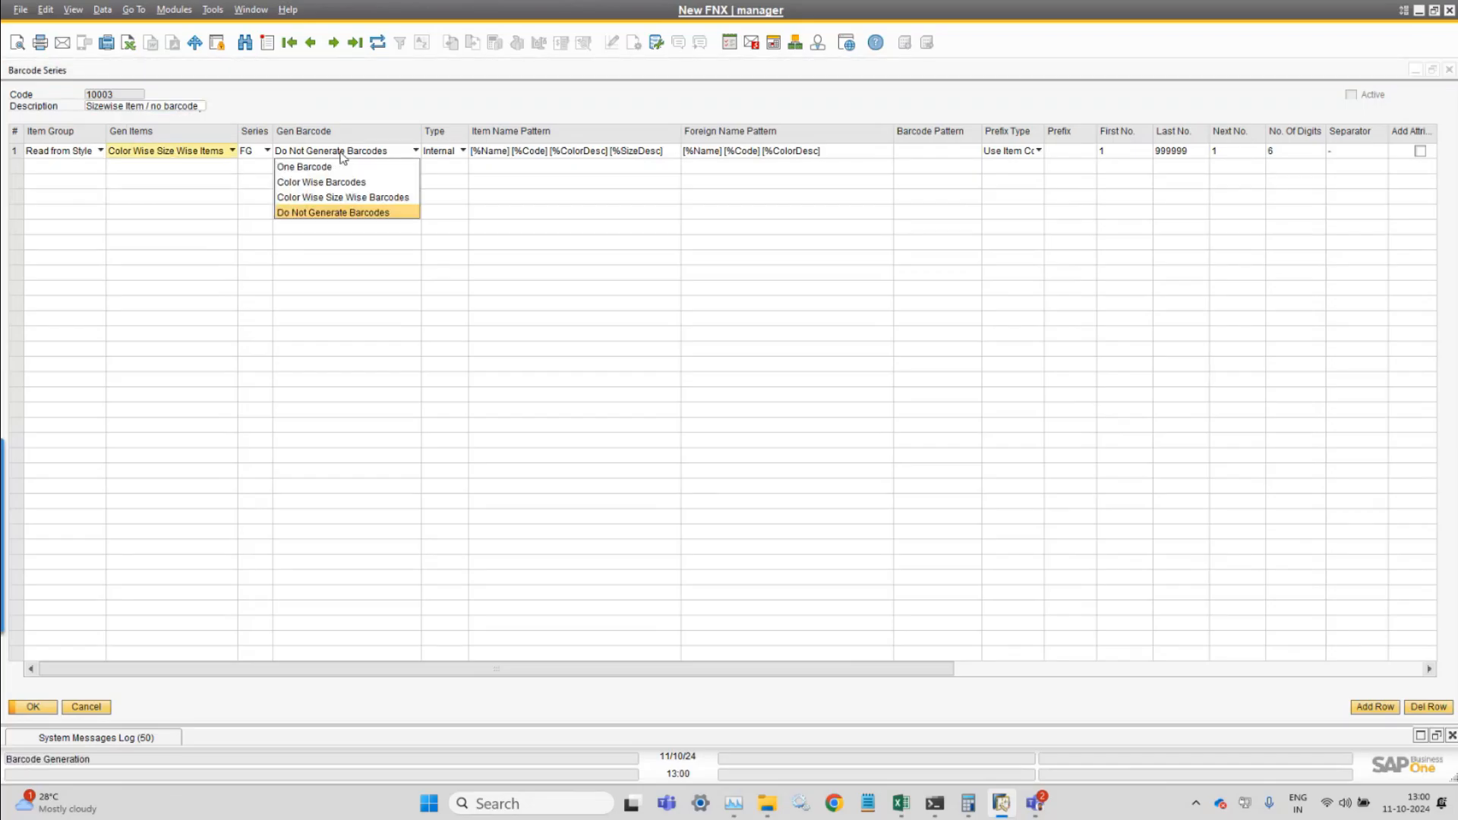
click(340, 152)
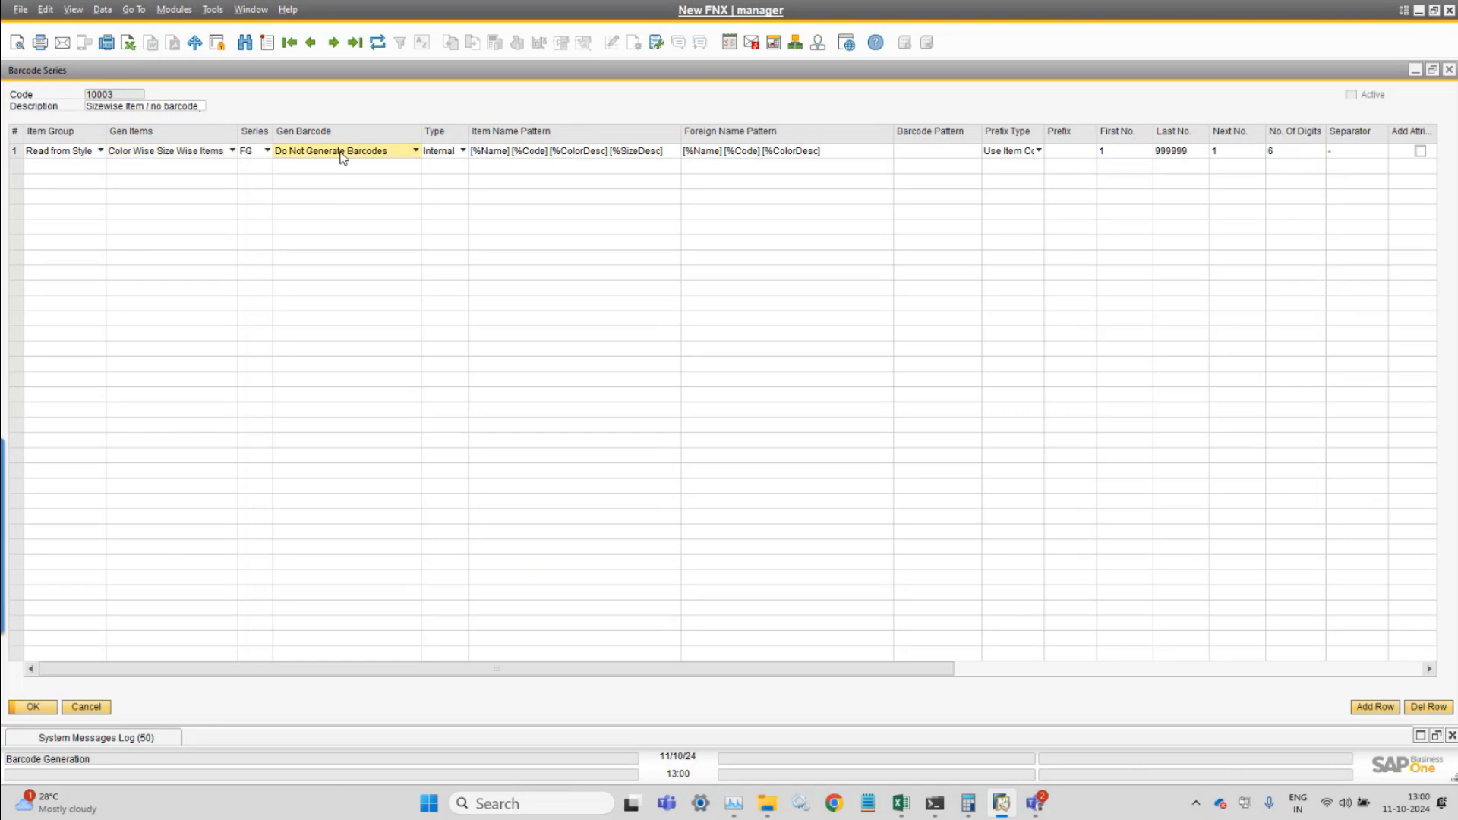
click(1414, 70)
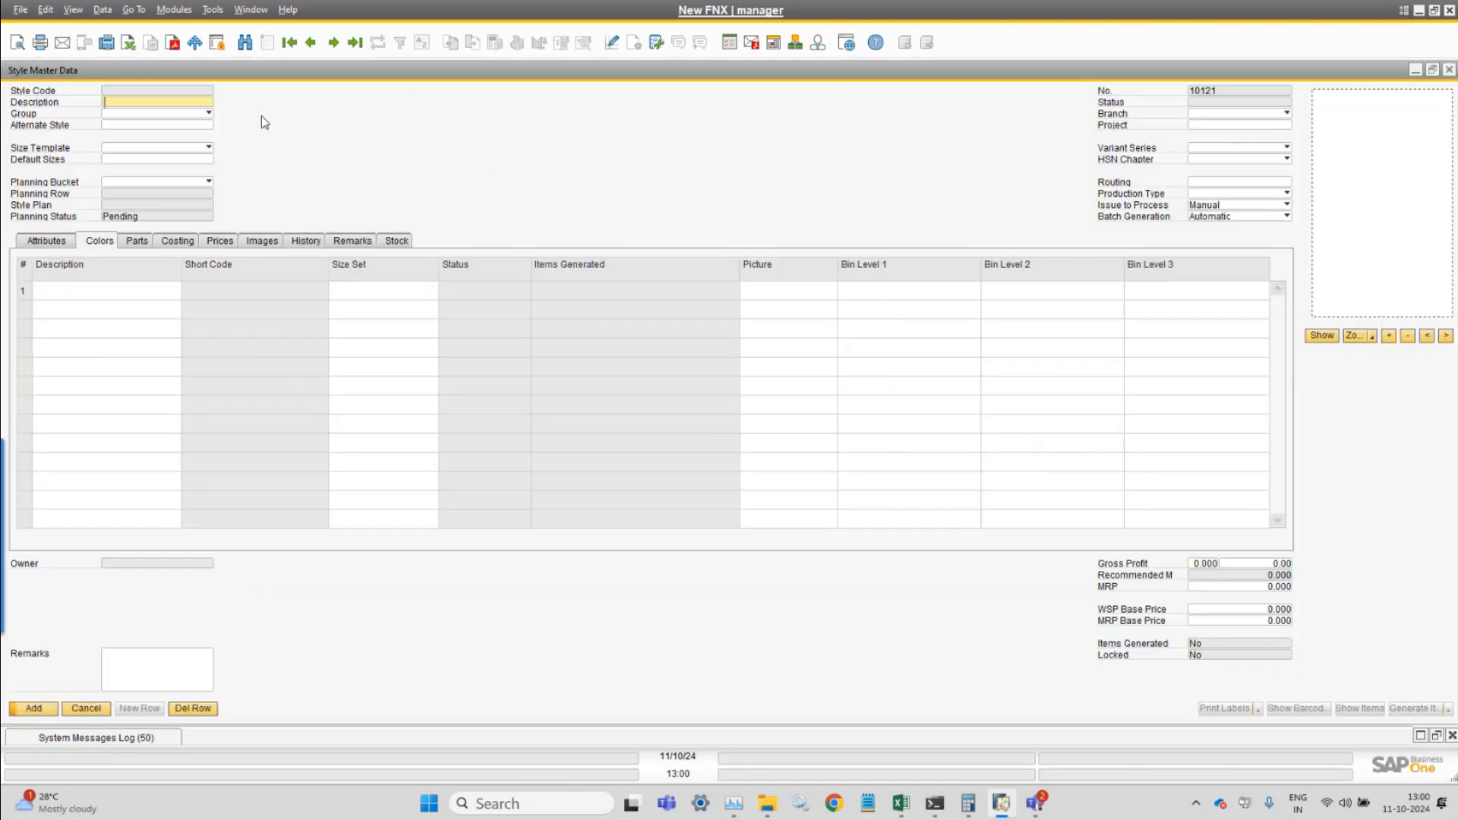
- Describe the new style as YELLOW TEXT with group Outerwear and size template Mens Bottom
text(YELLOW TEXT)
click(203, 112)
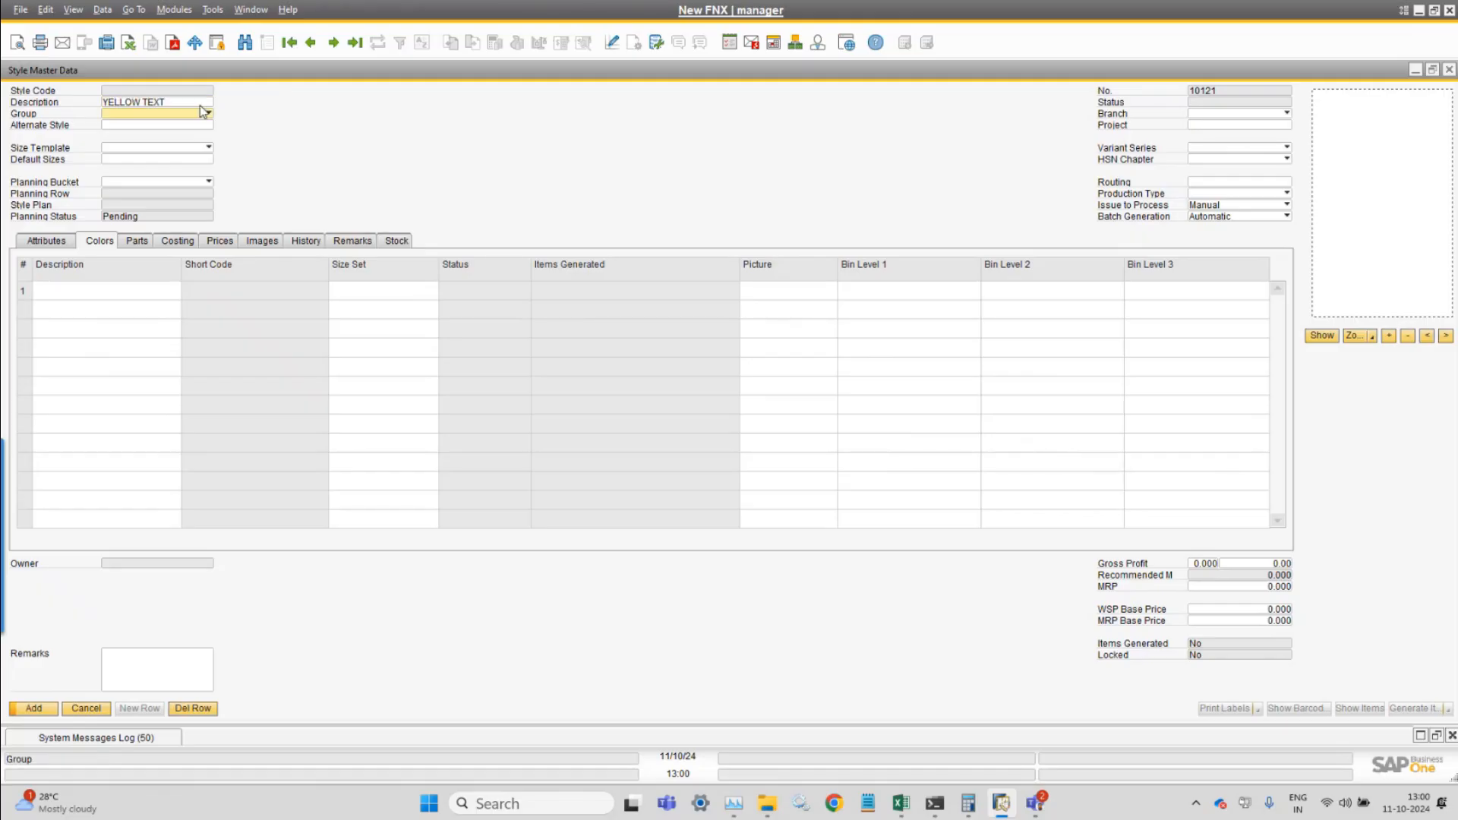
key(Return)
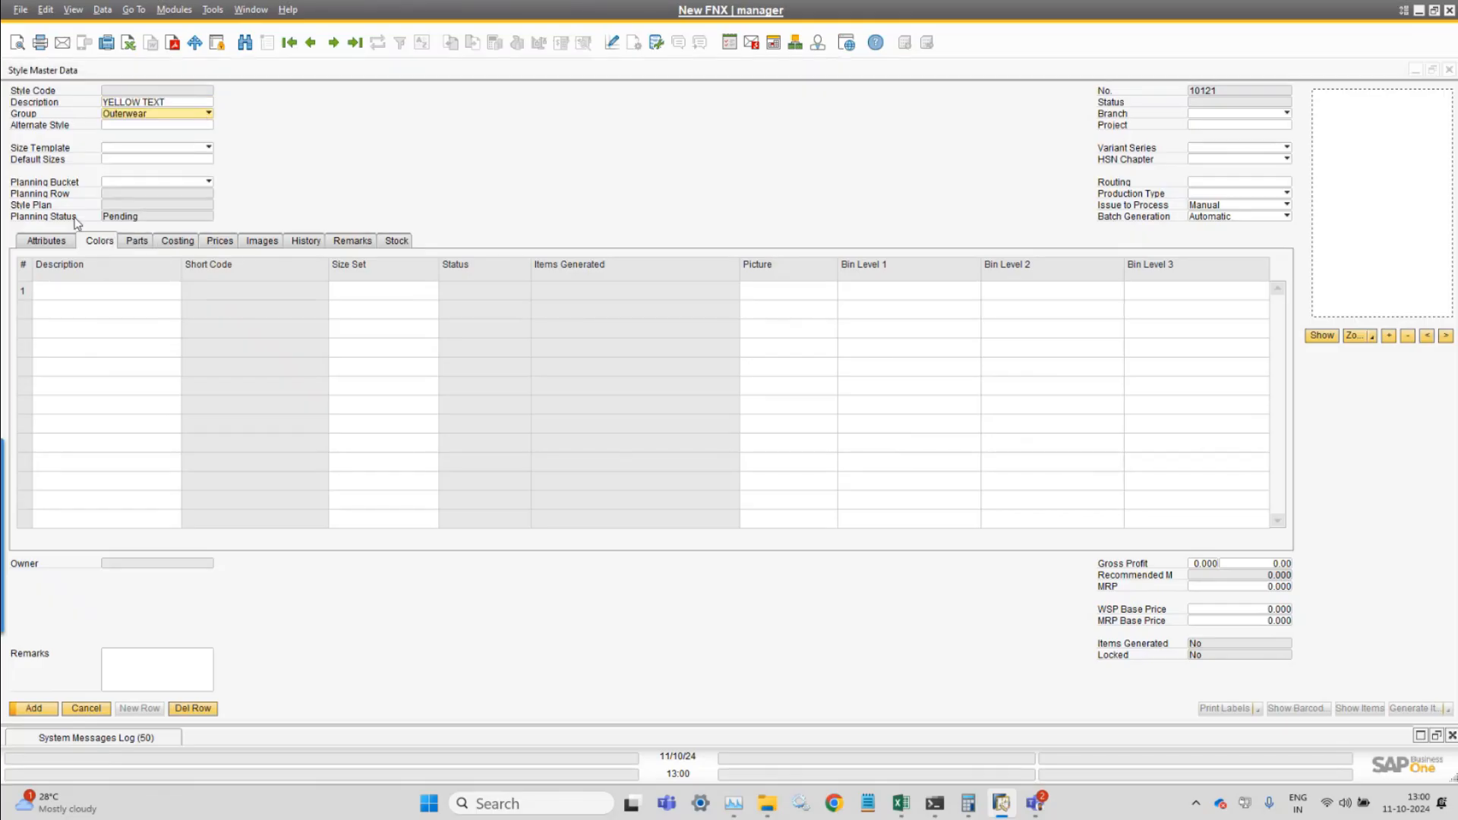
click(56, 245)
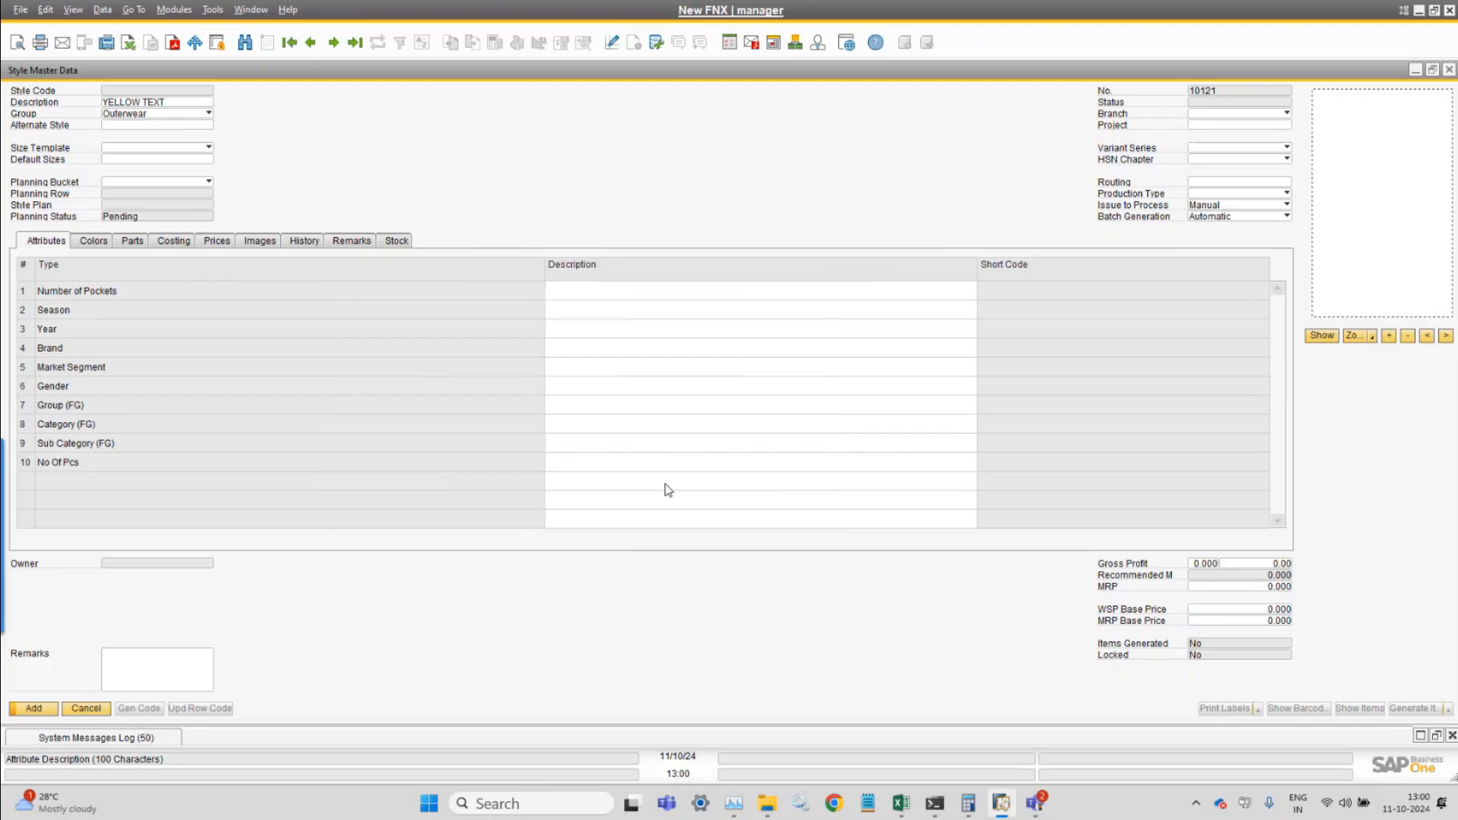
click(188, 148)
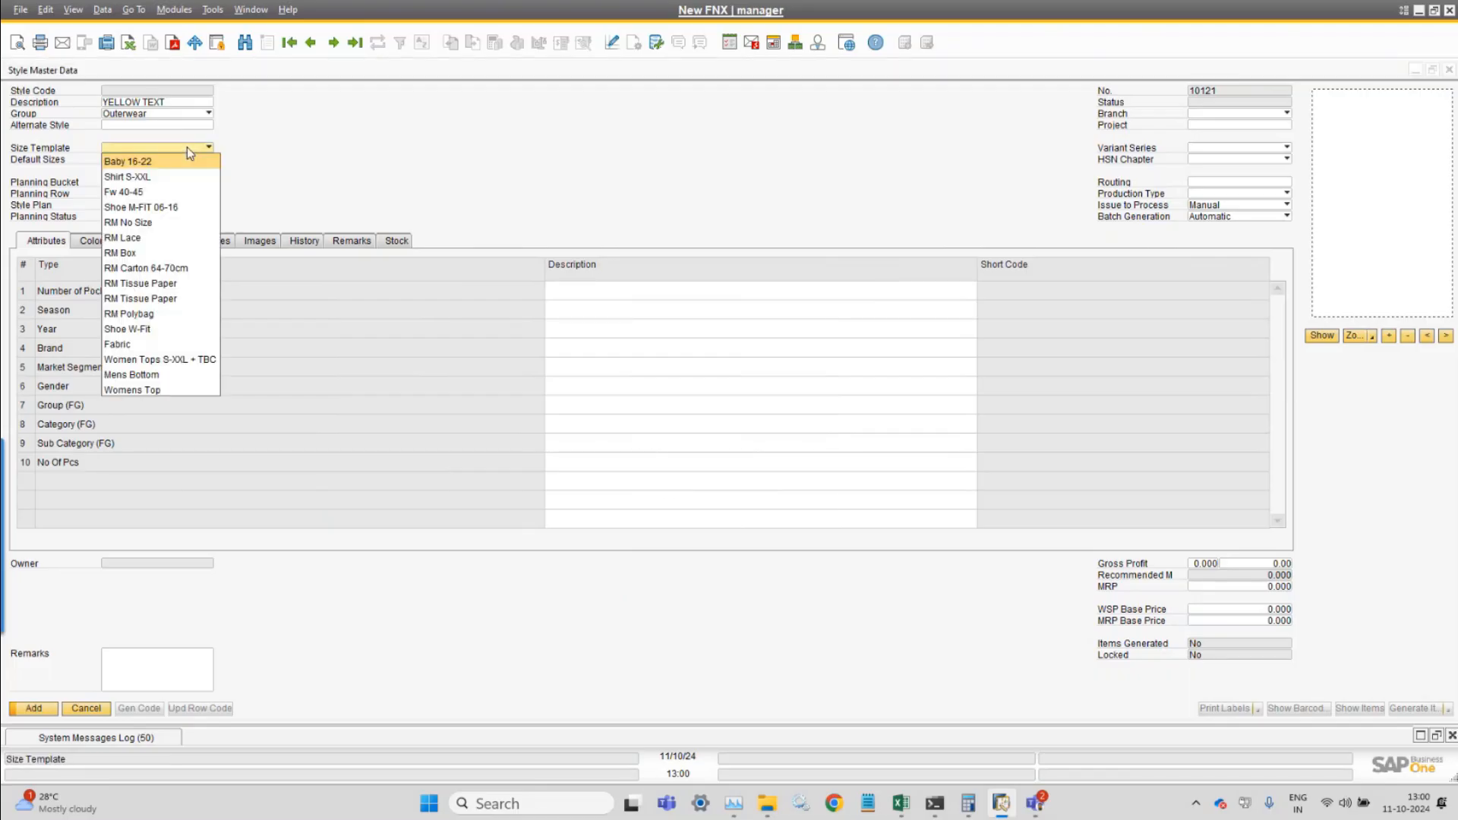
click(152, 370)
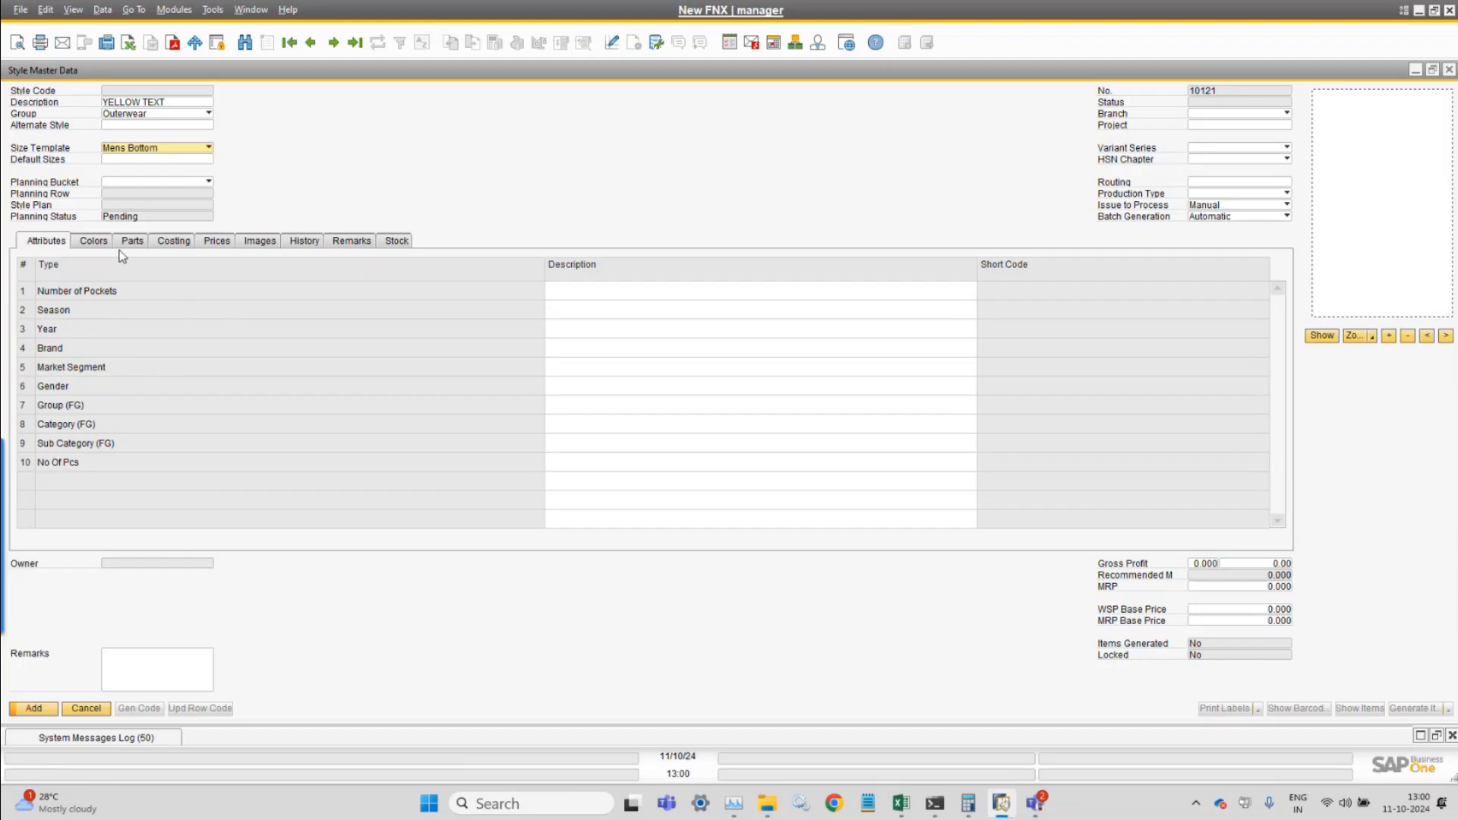
- Add Purple as the first color of the YELLOW TEXT style
click(93, 241)
click(110, 287)
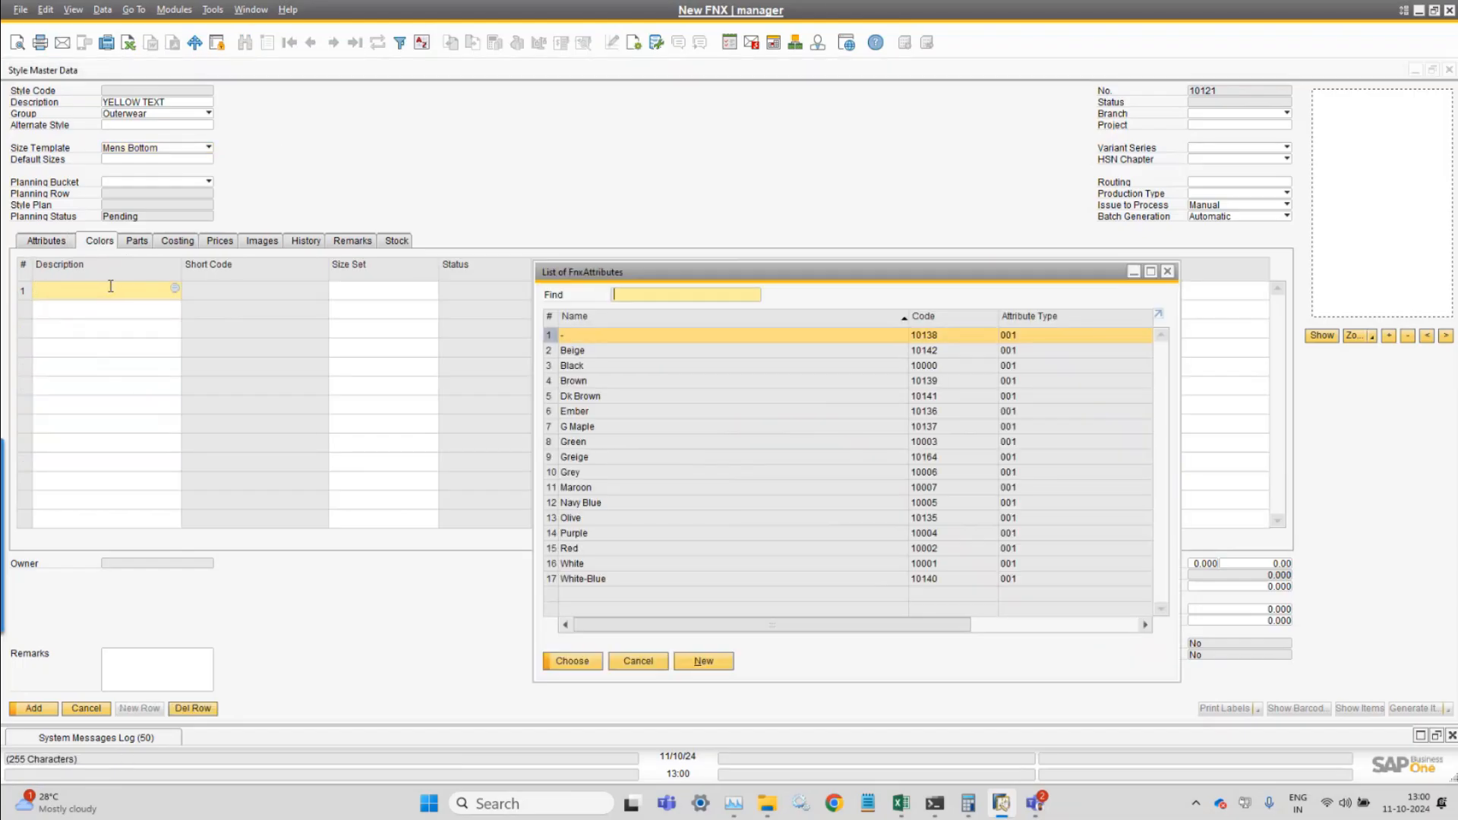
key(Down)
key(Down)
text(ye)
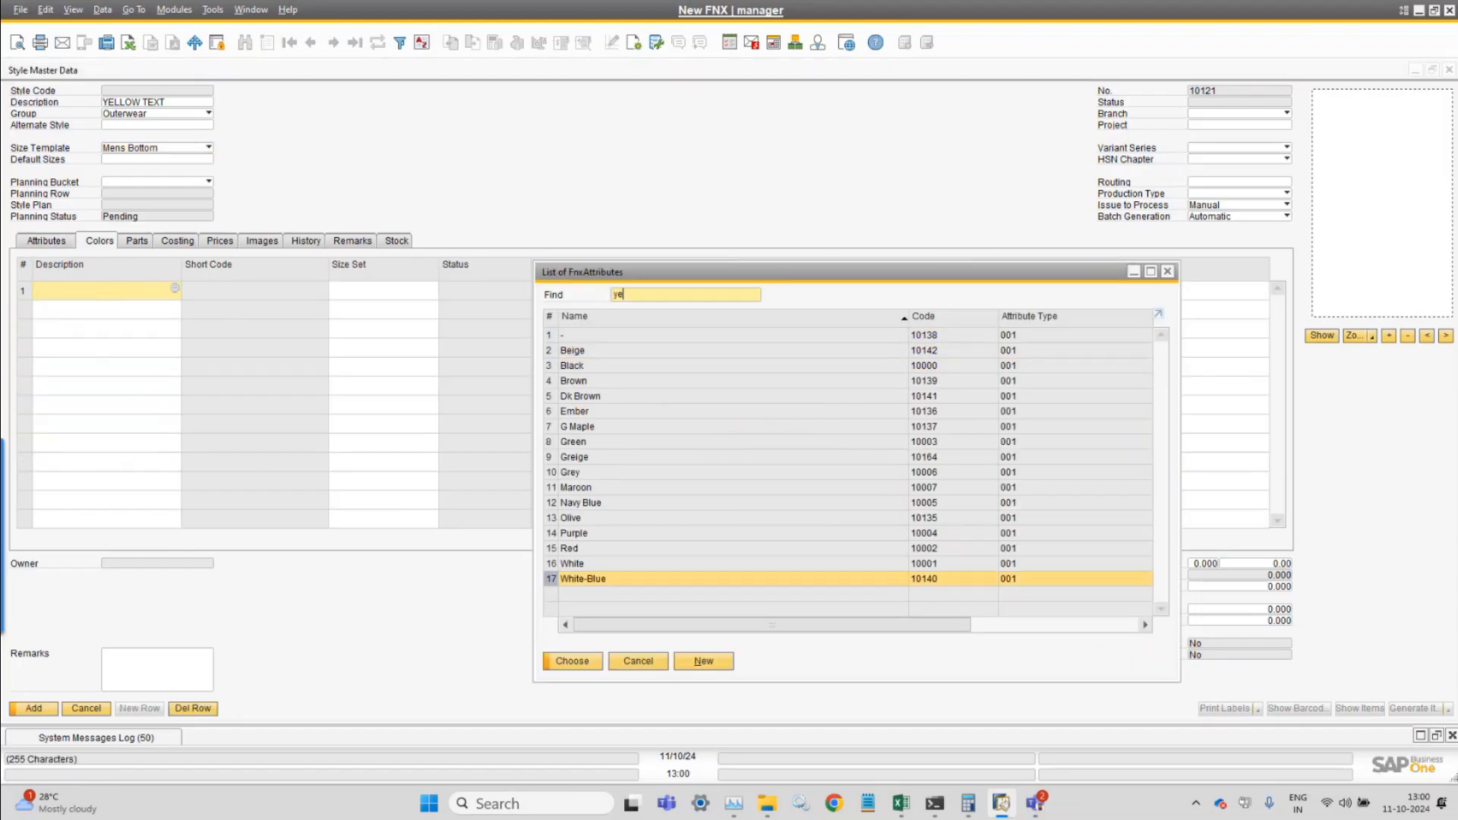
key(Up)
key(Up)
key(Up)
key(Up)
key(Down)
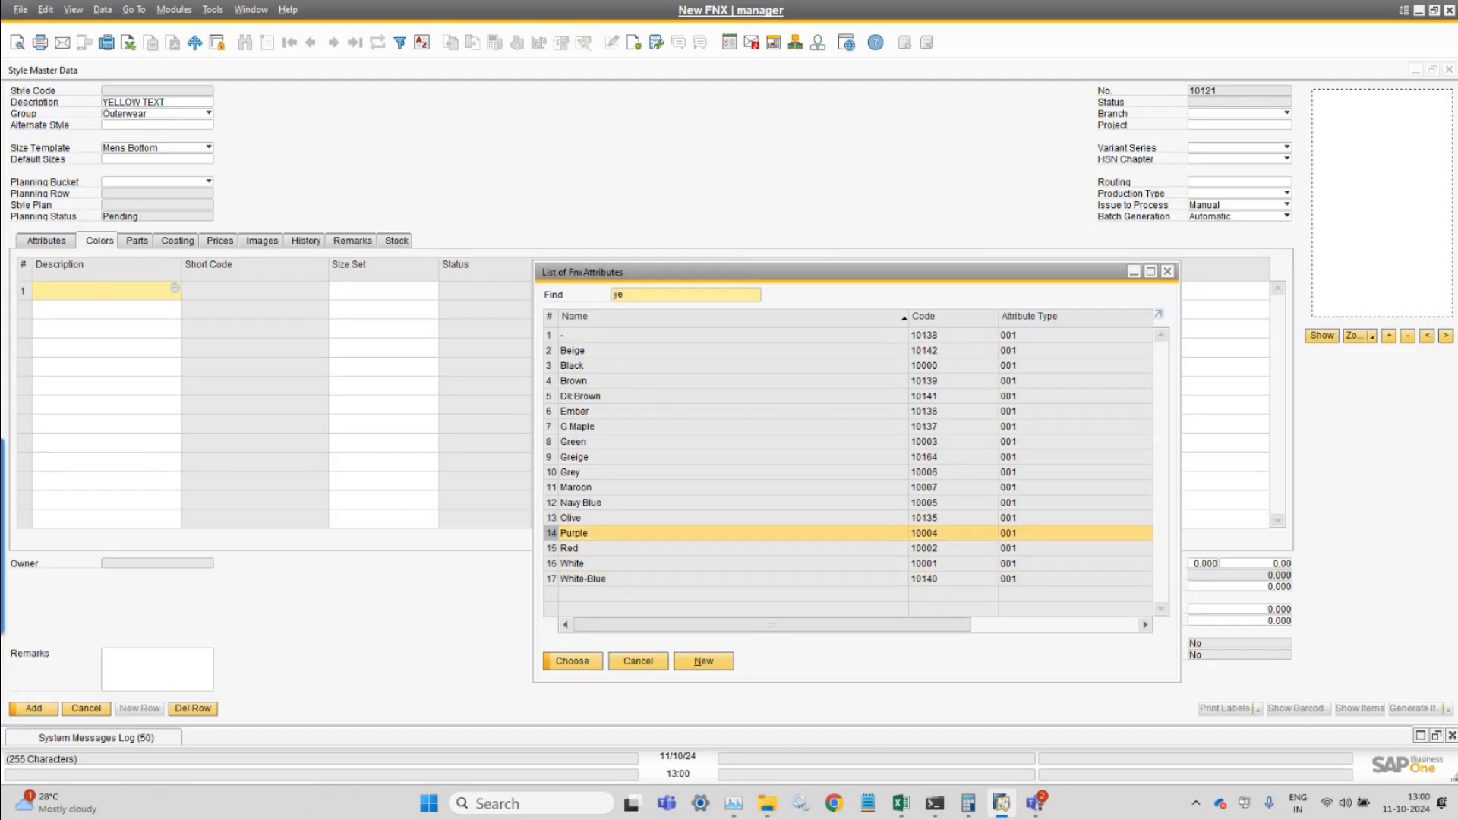
key(Return)
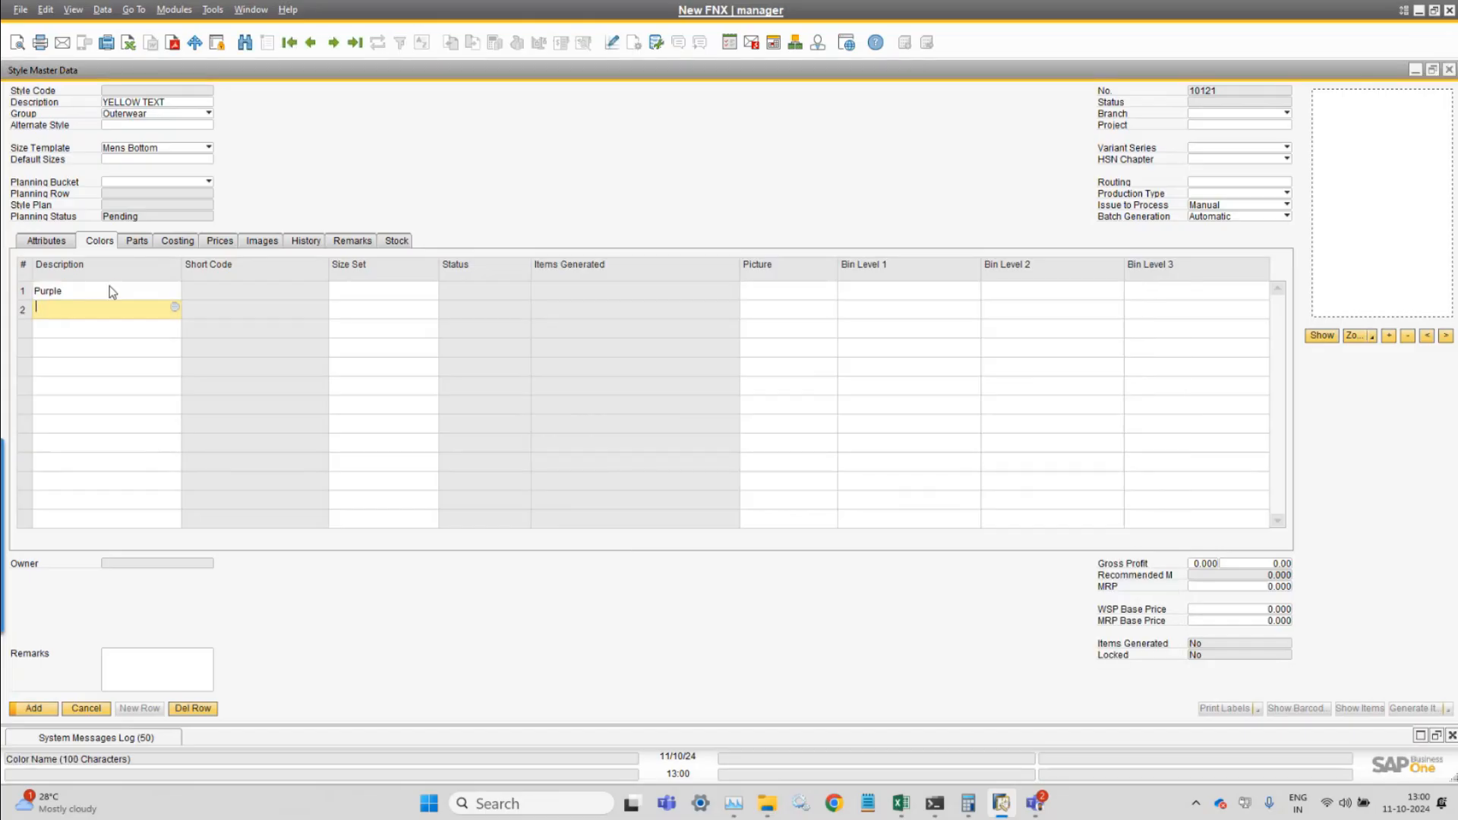
- Add Brown as the second color of the style
key(Tab)
key(Down)
key(Down)
key(Down)
key(Down)
key(Return)
- Set the branch to New FNX-B01, the variant series to Sizewise Item / no barcode and the production type to Colour Wise Size Wise
click(1276, 115)
click(1264, 126)
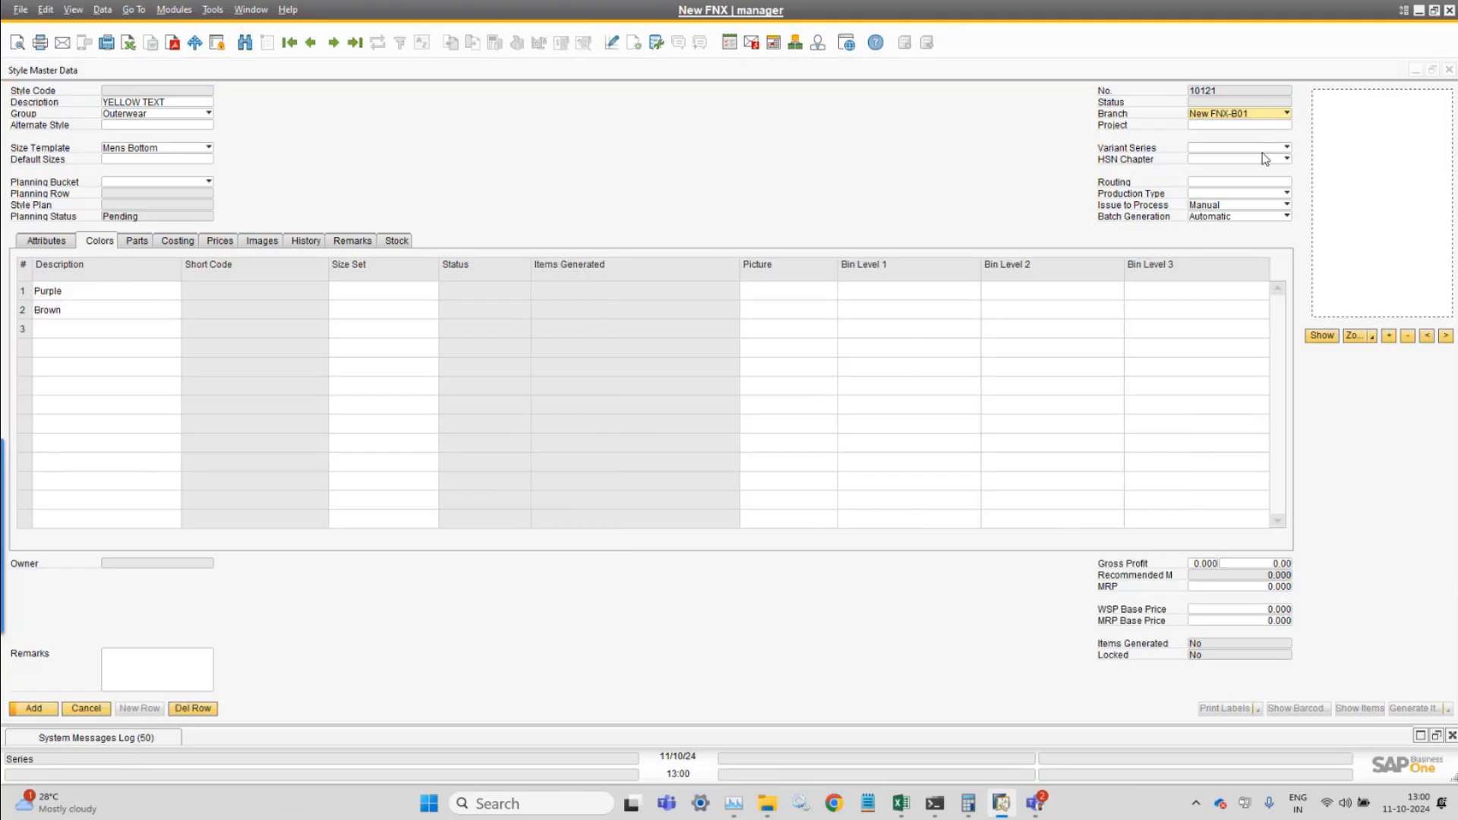
click(1265, 150)
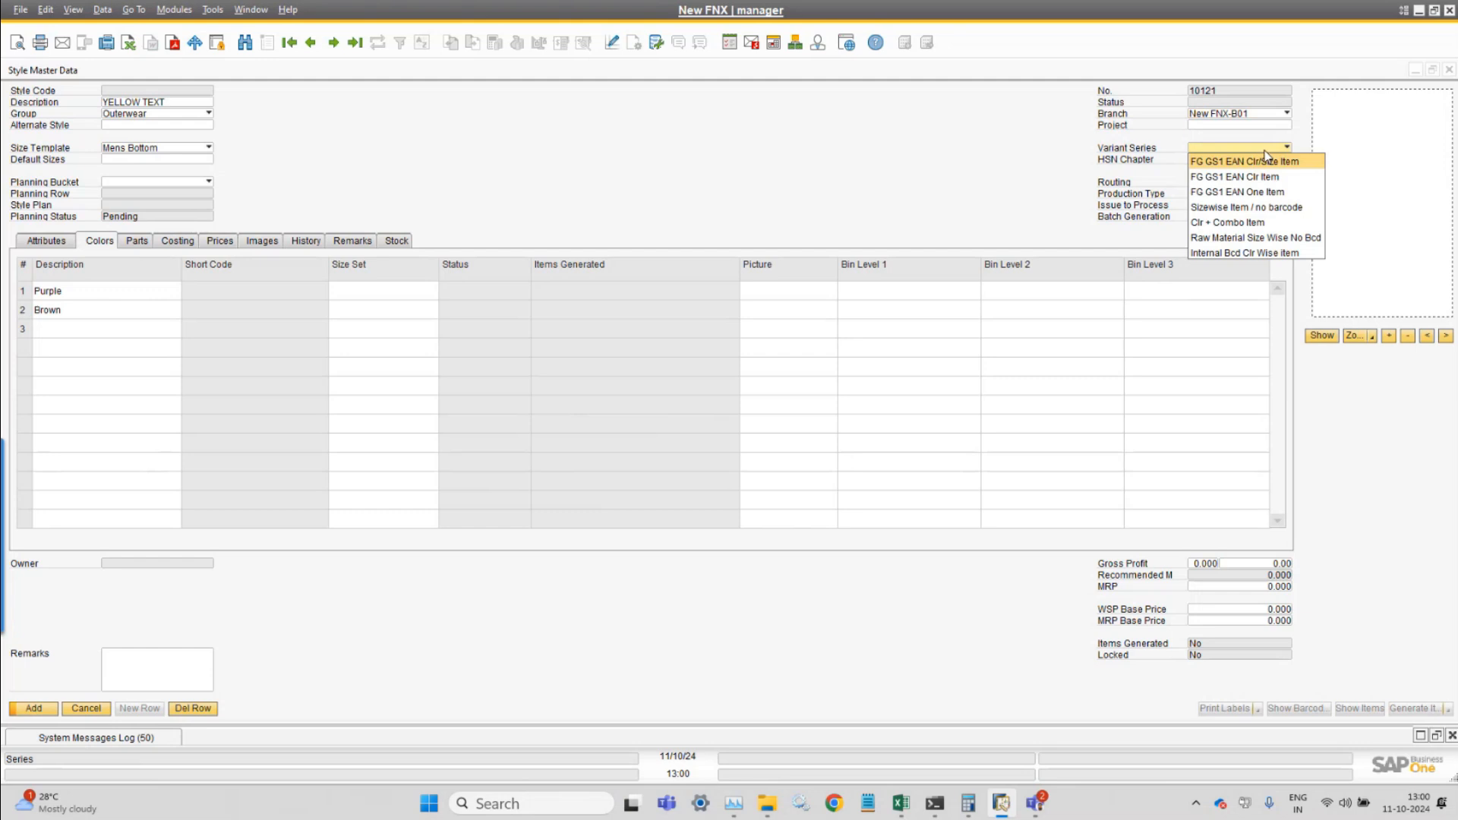
click(1282, 209)
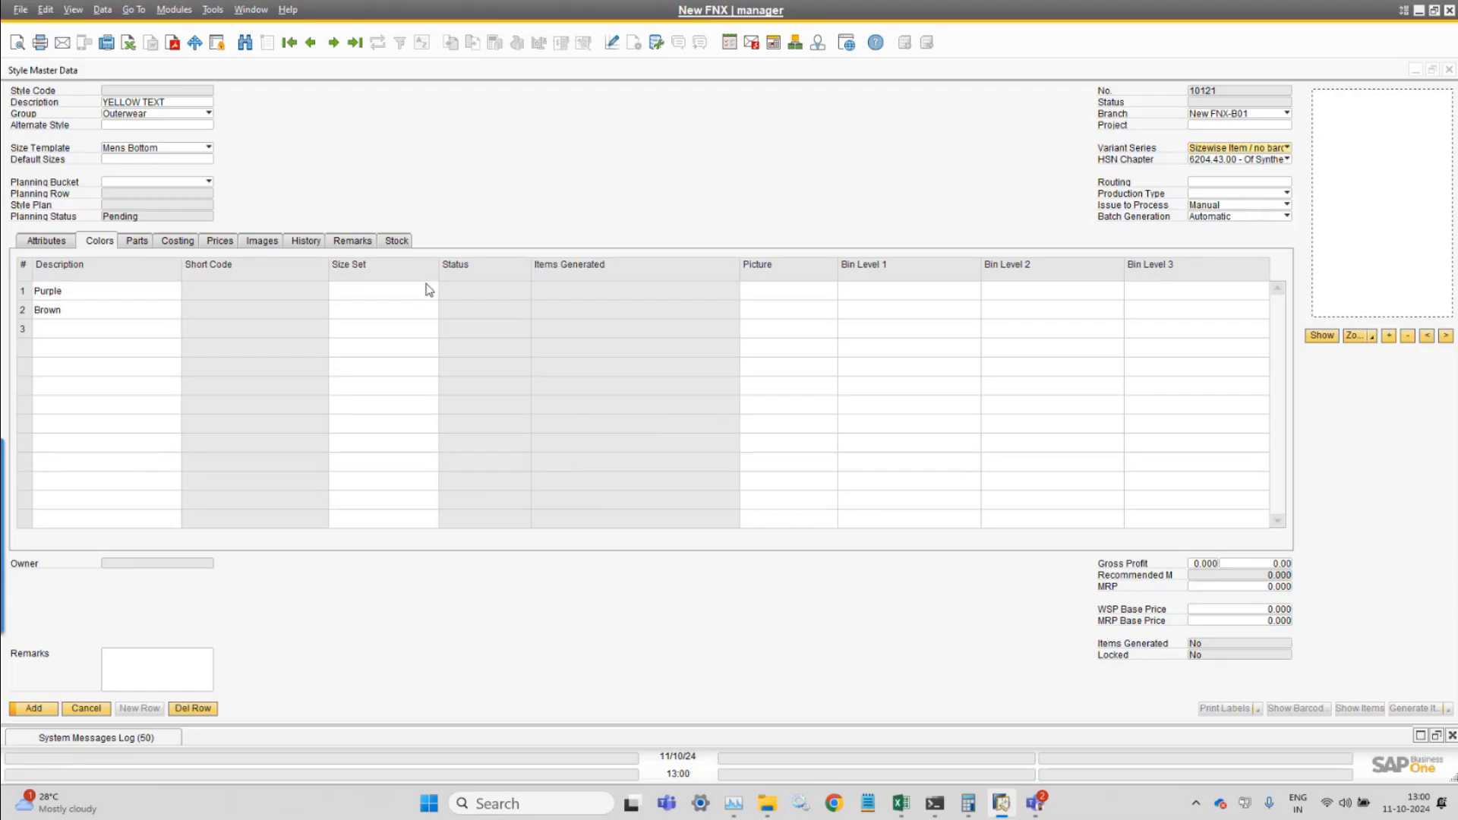
click(1221, 194)
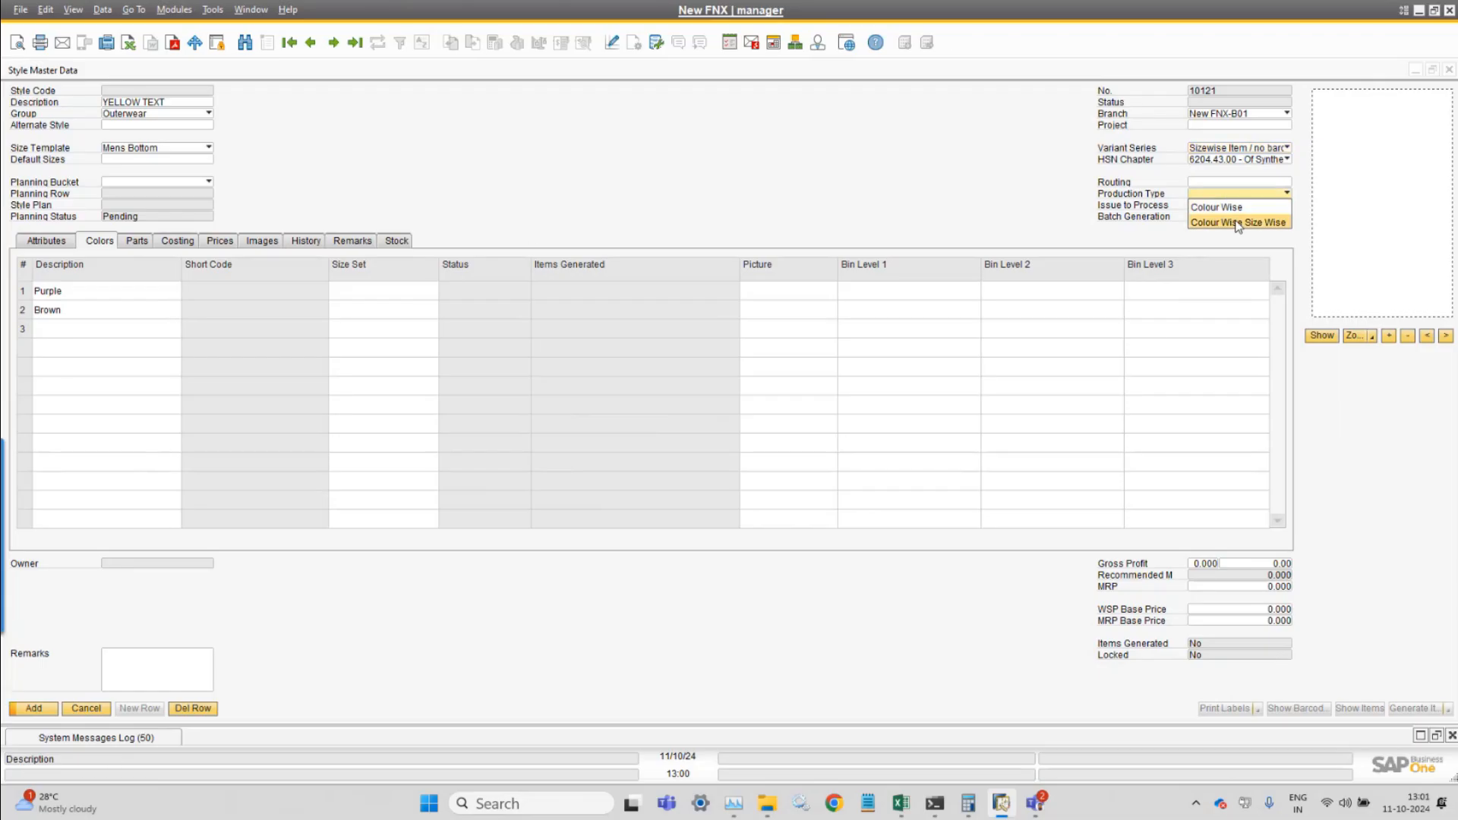
click(1239, 222)
click(1207, 217)
click(1063, 201)
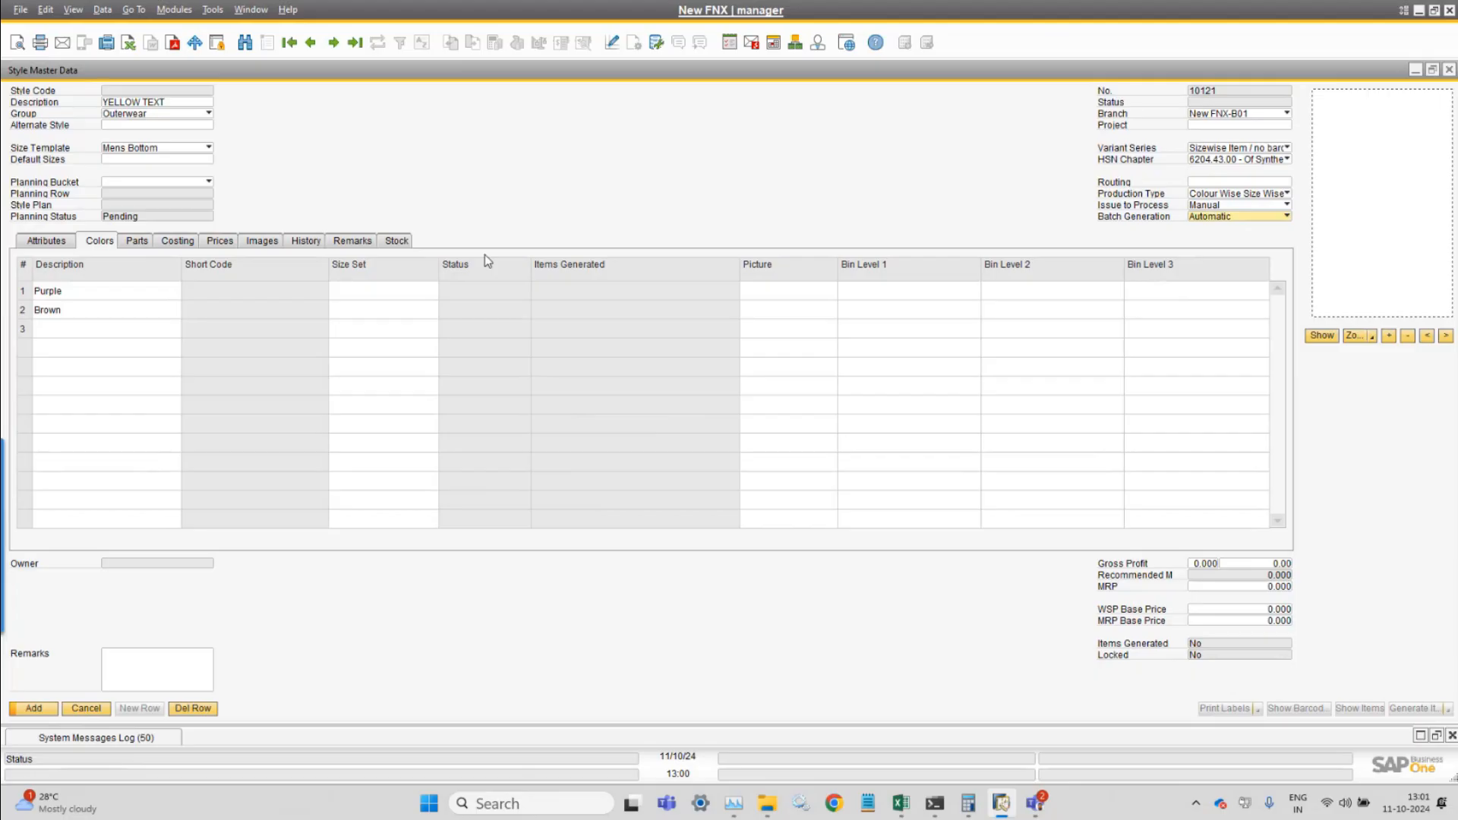
- Add the YELLOW TEXT style record, reopen it and generate its items, acknowledging the system message
click(35, 709)
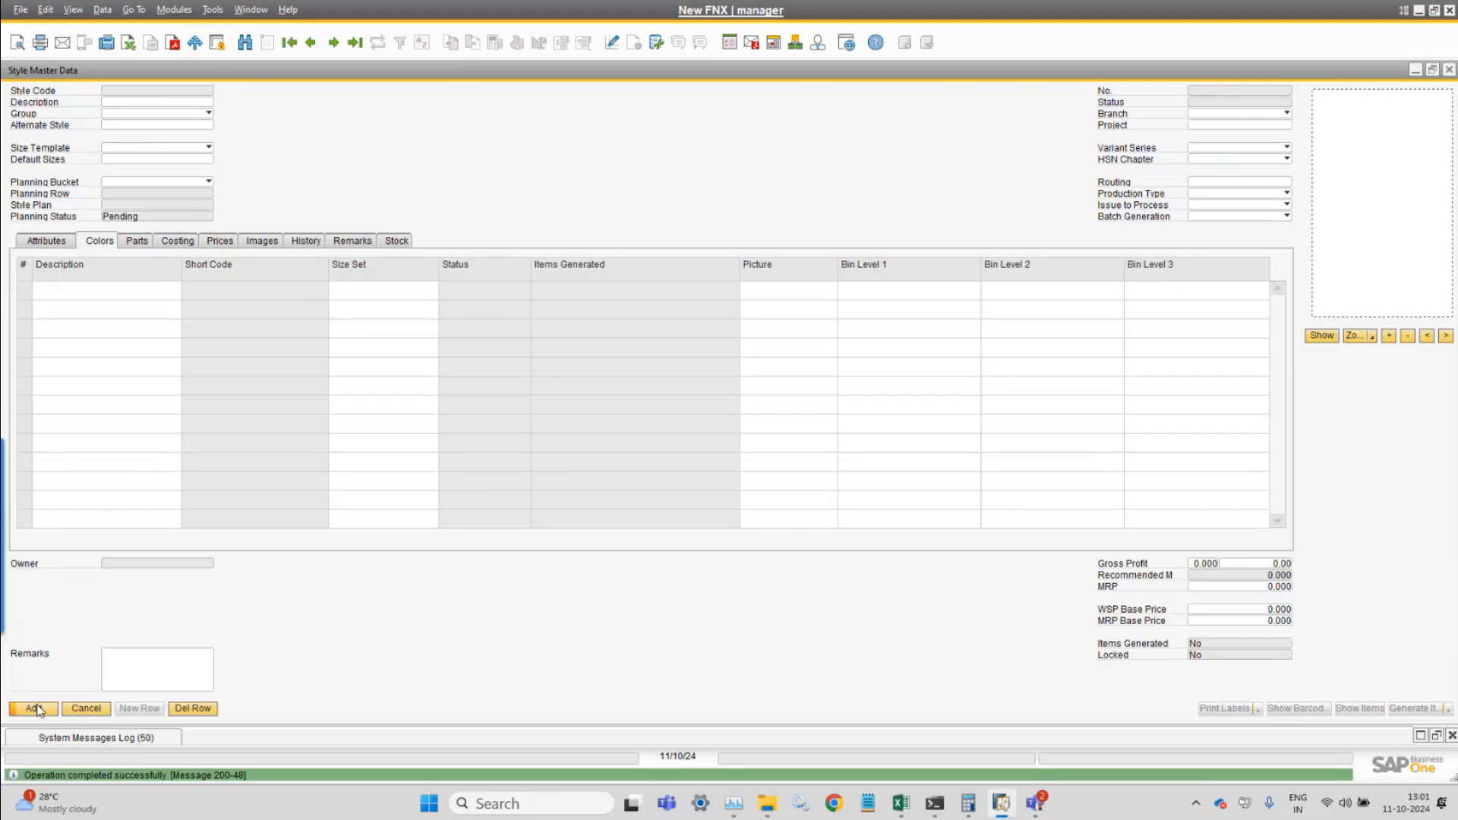
click(311, 43)
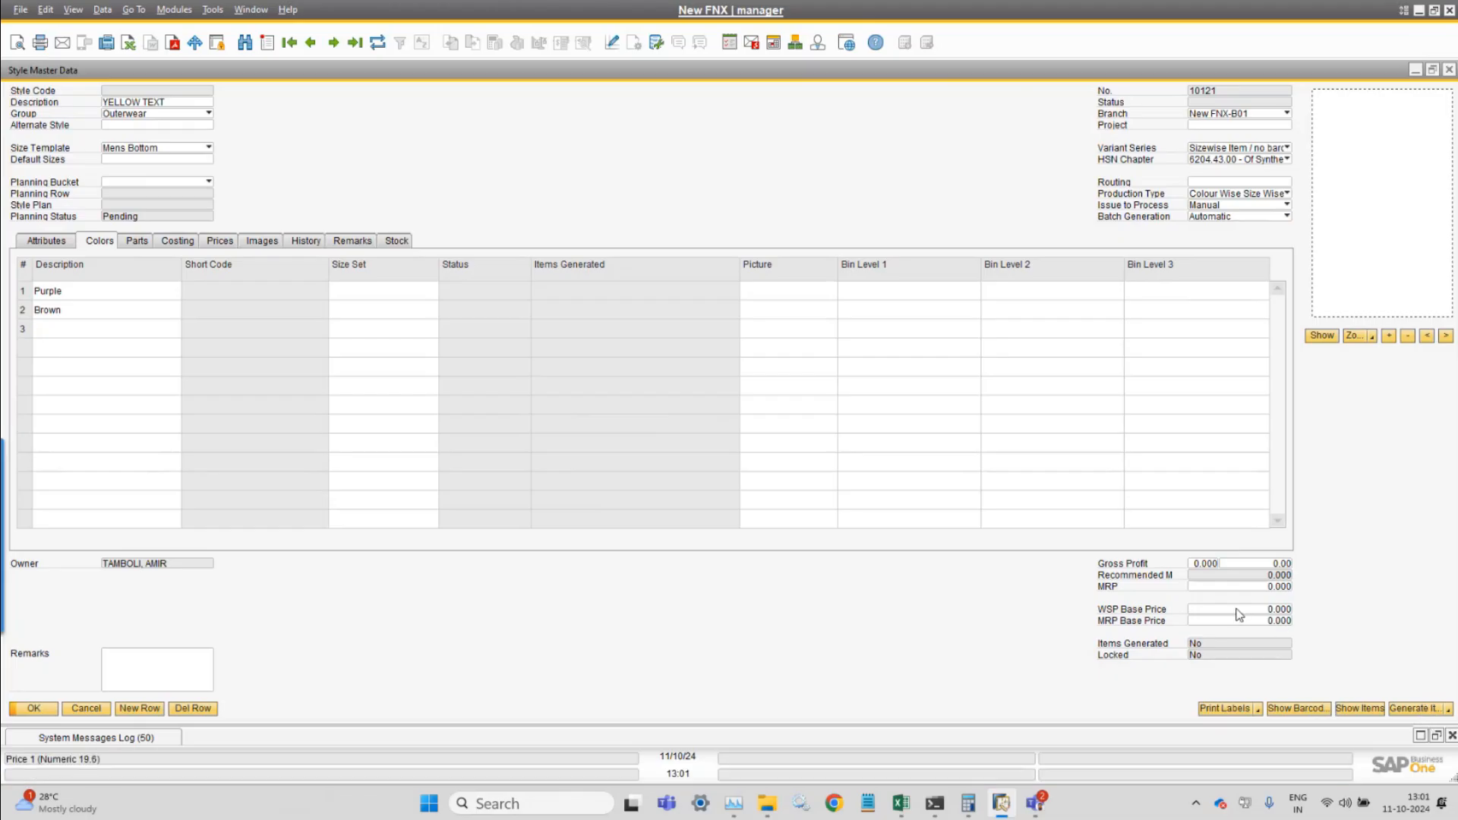
click(1409, 708)
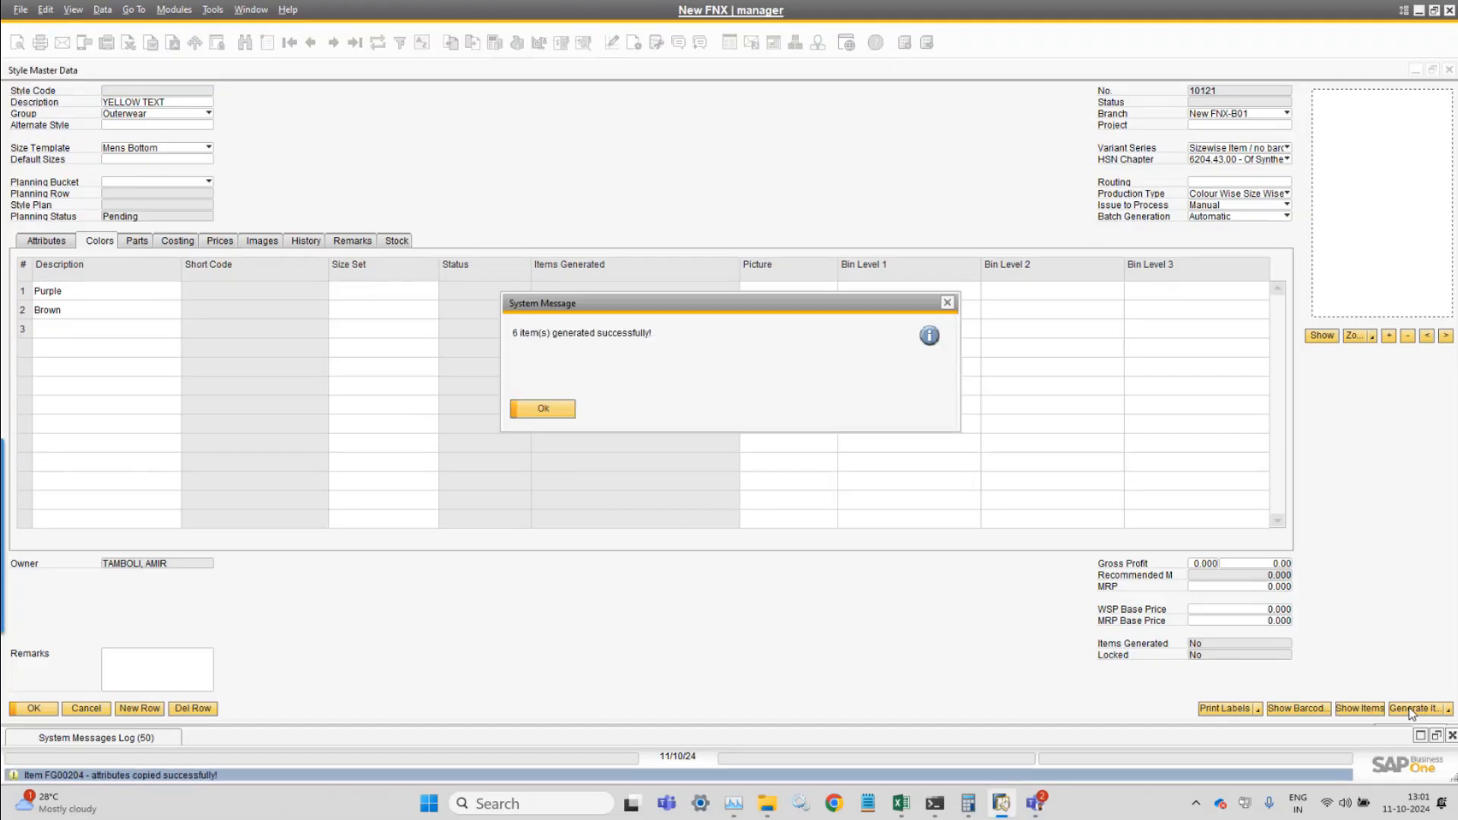
click(544, 411)
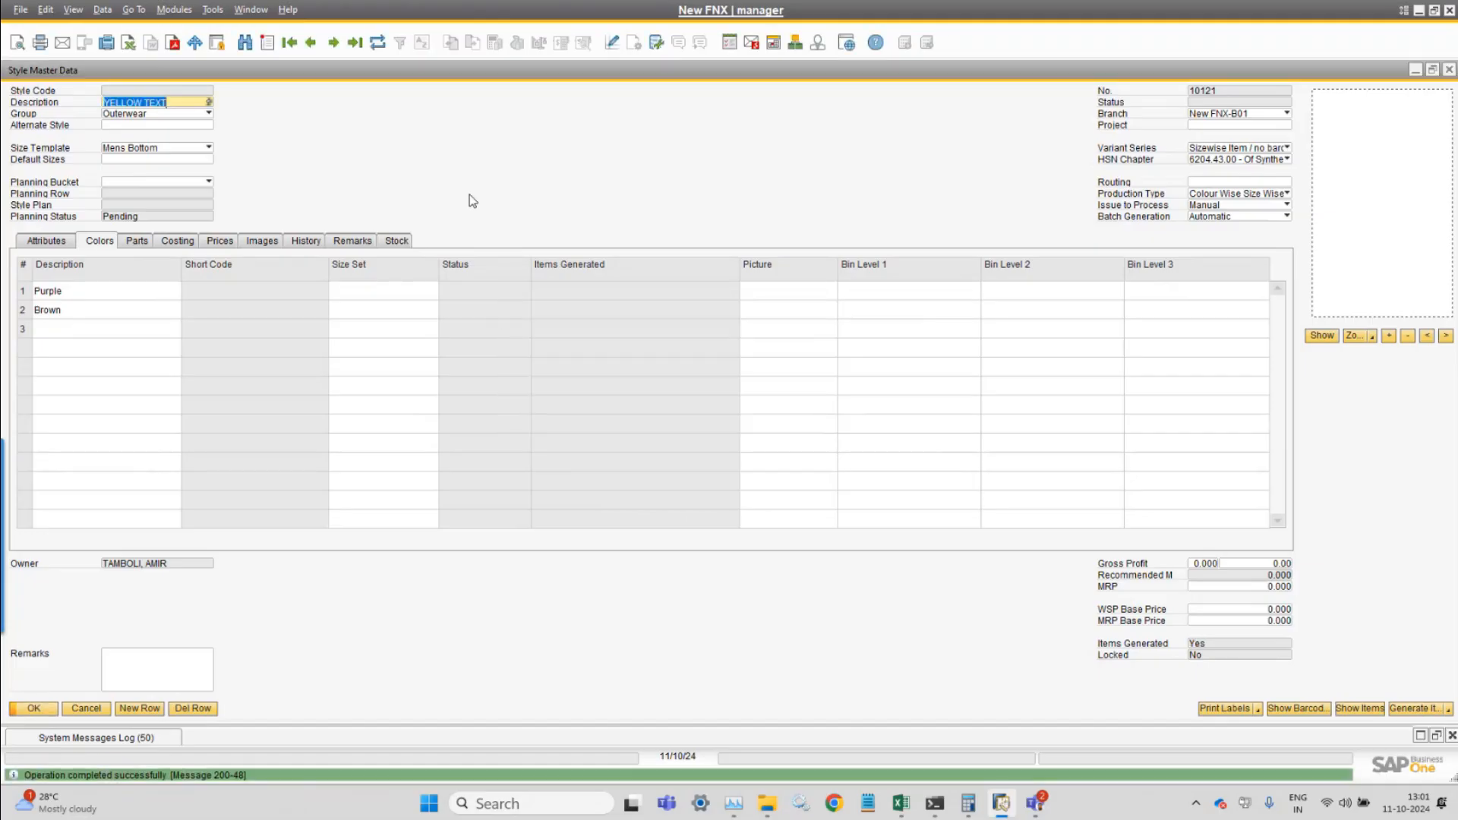
- Review the generated items of the YELLOW TEXT style with fitted column widths, then close the list
click(1349, 709)
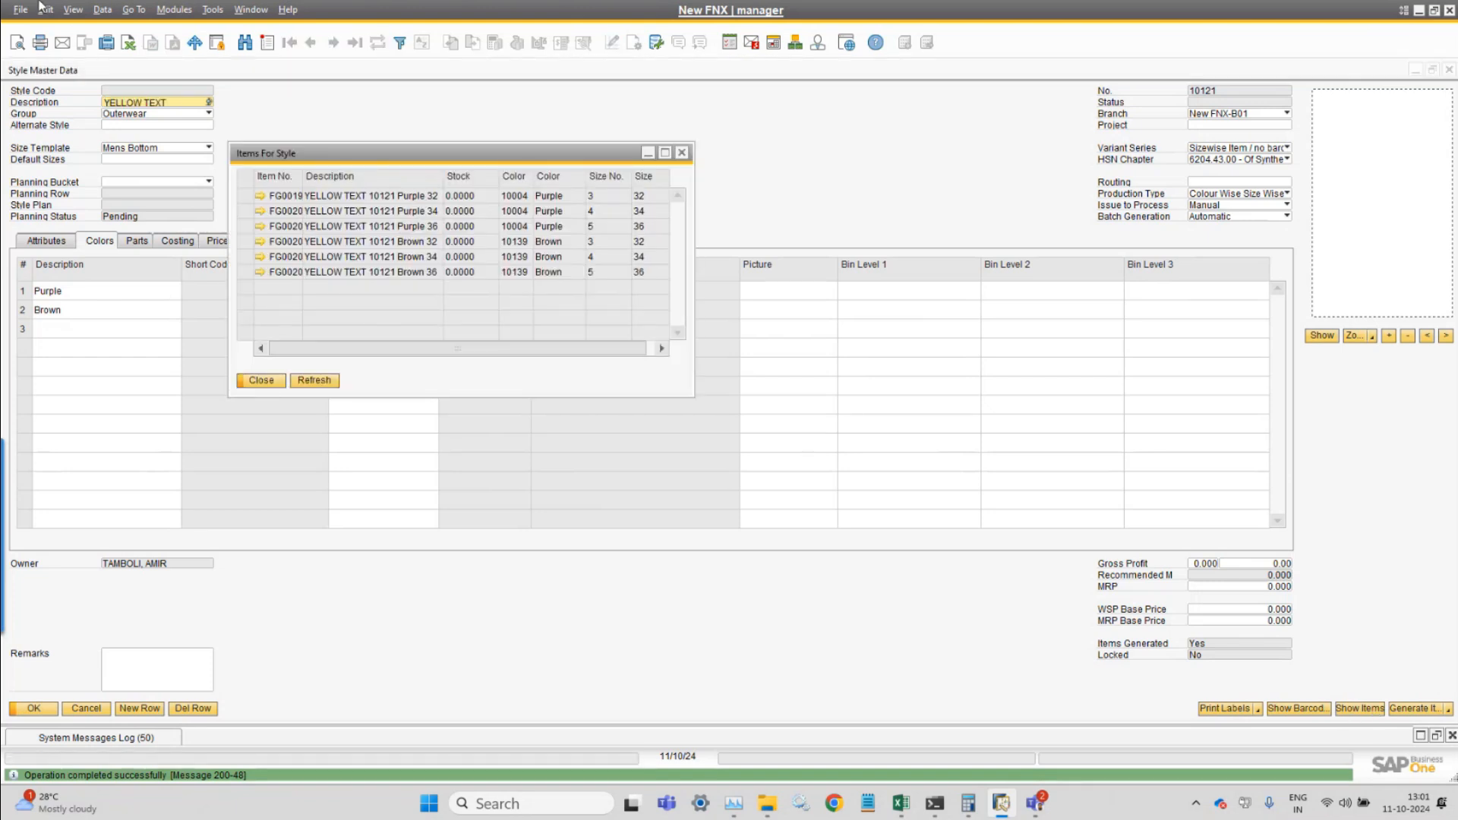
click(74, 11)
click(129, 141)
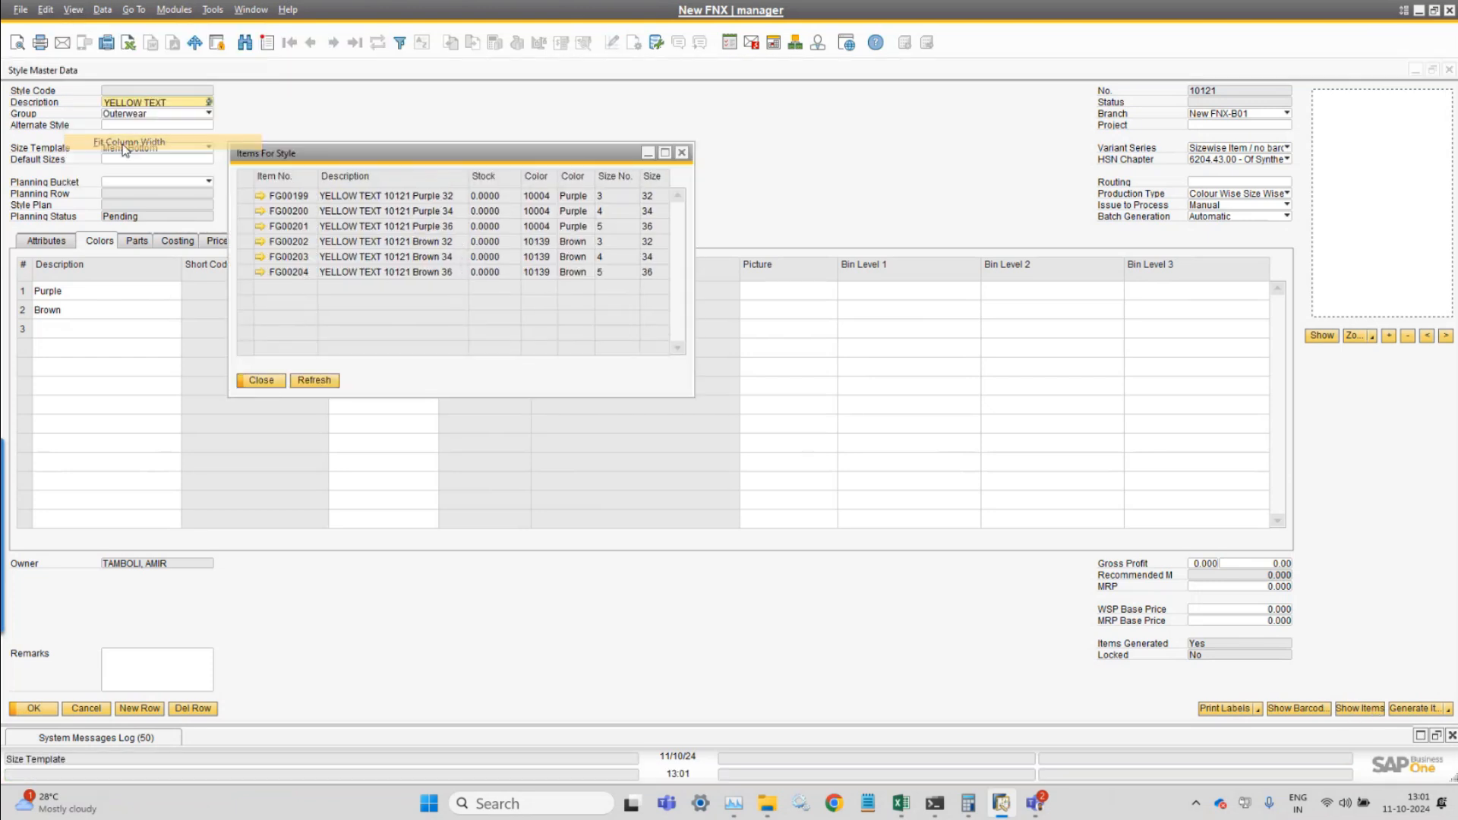
drag(448, 165, 498, 167)
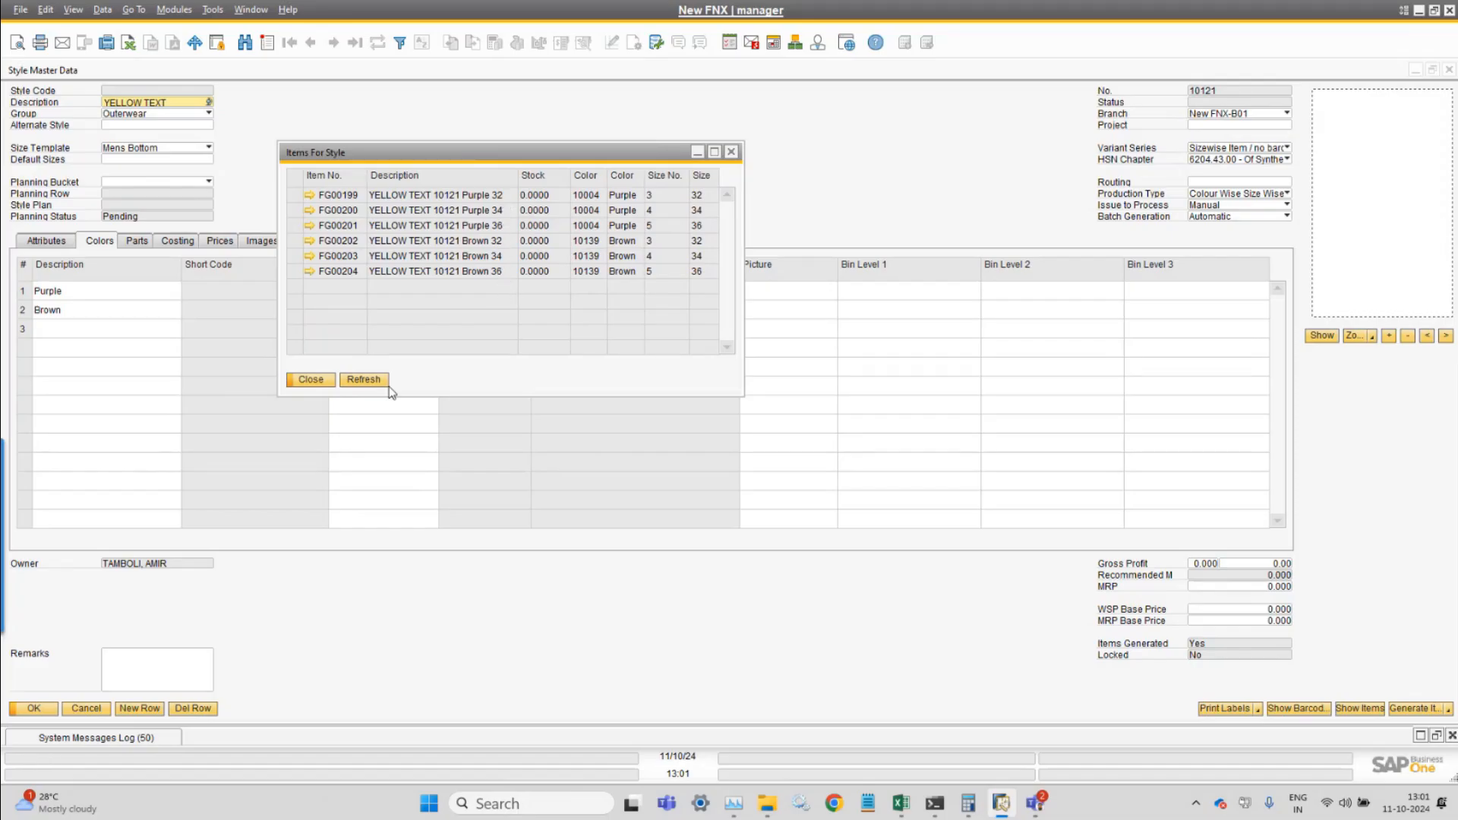
click(308, 380)
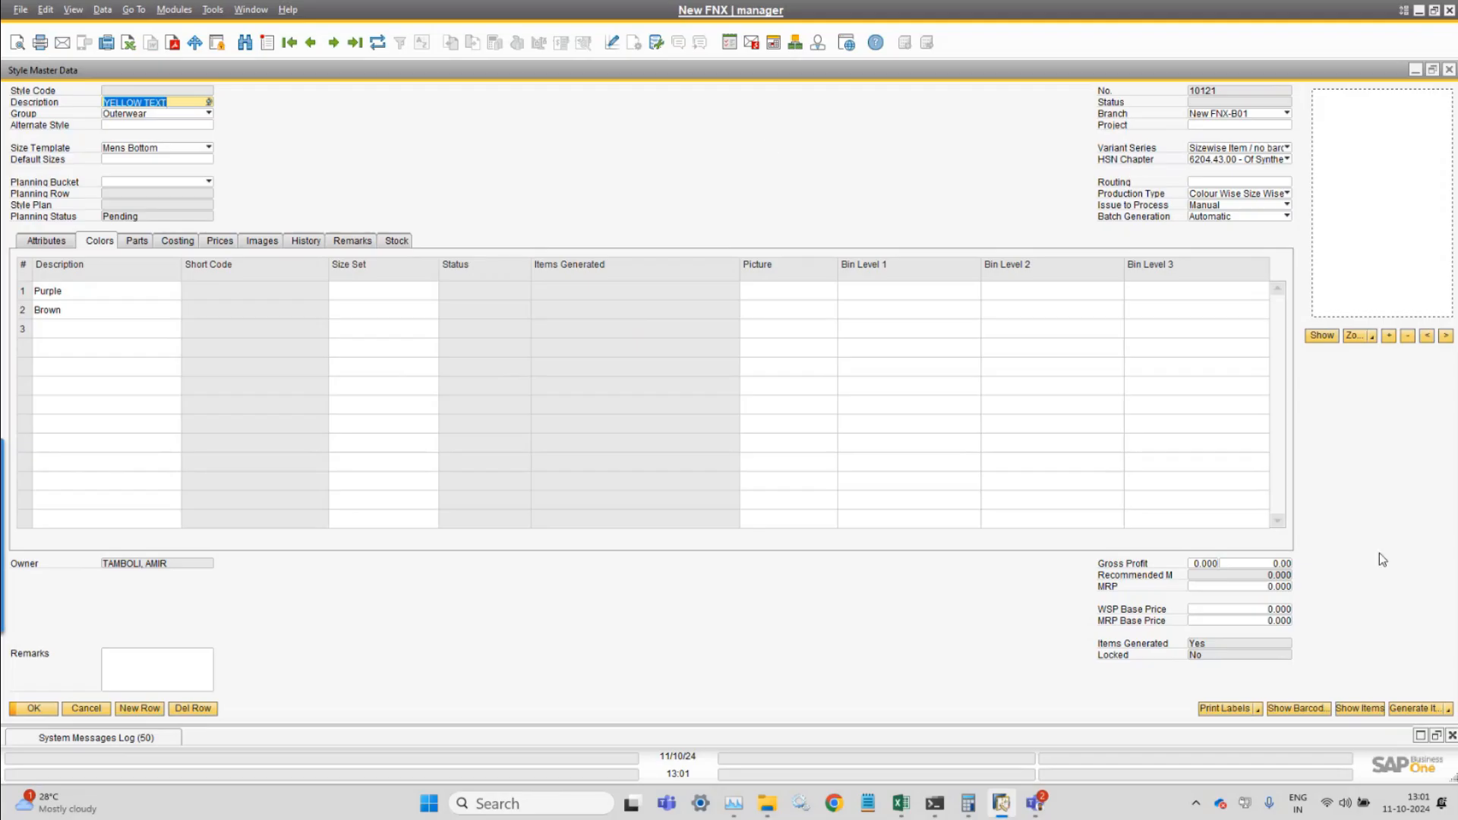
- Read the recent item generation entries in the system messages log, then close the log
click(114, 737)
scroll(267, 695, down, 5)
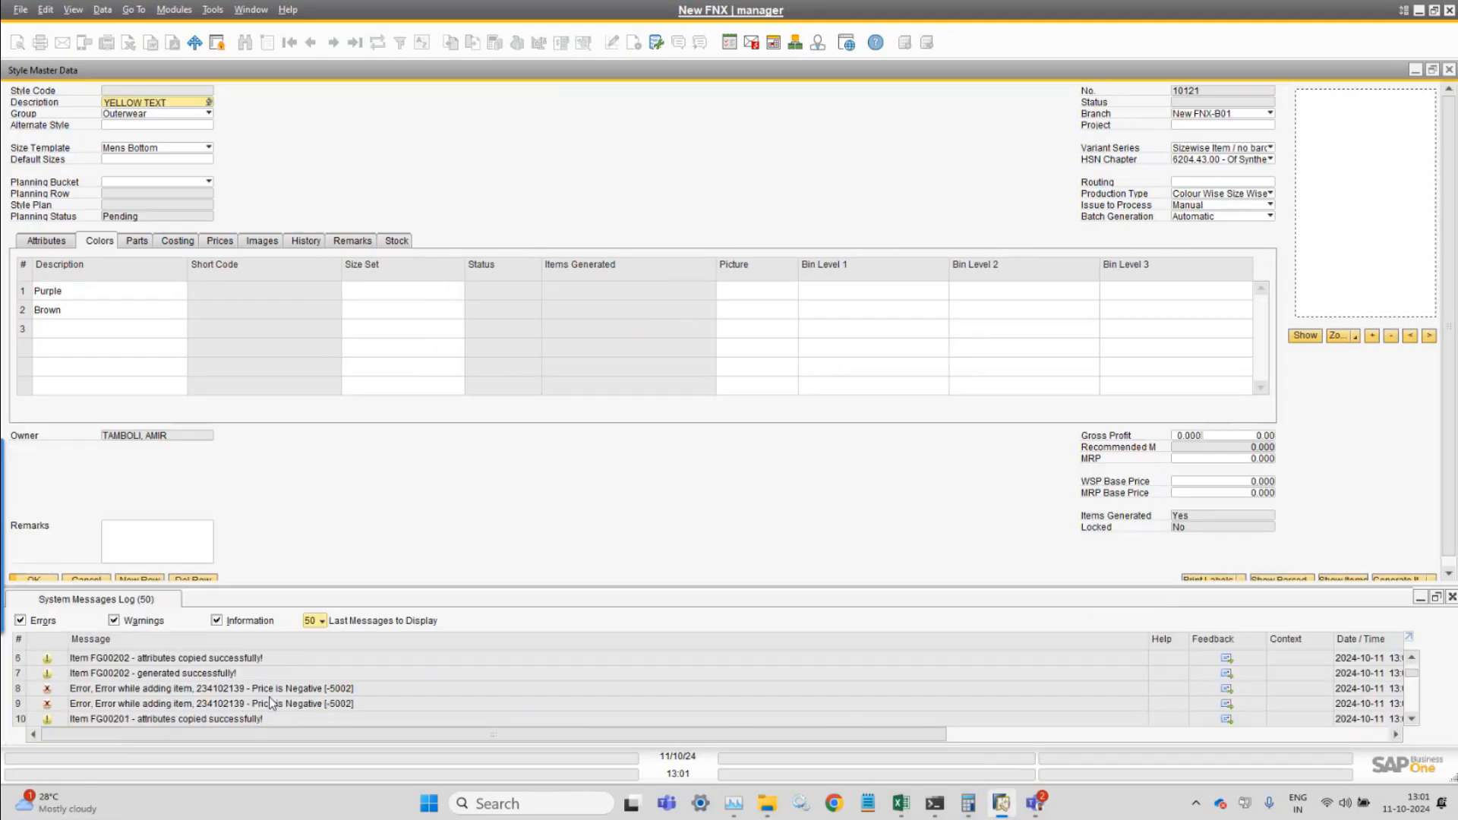
scroll(269, 695, up, 5)
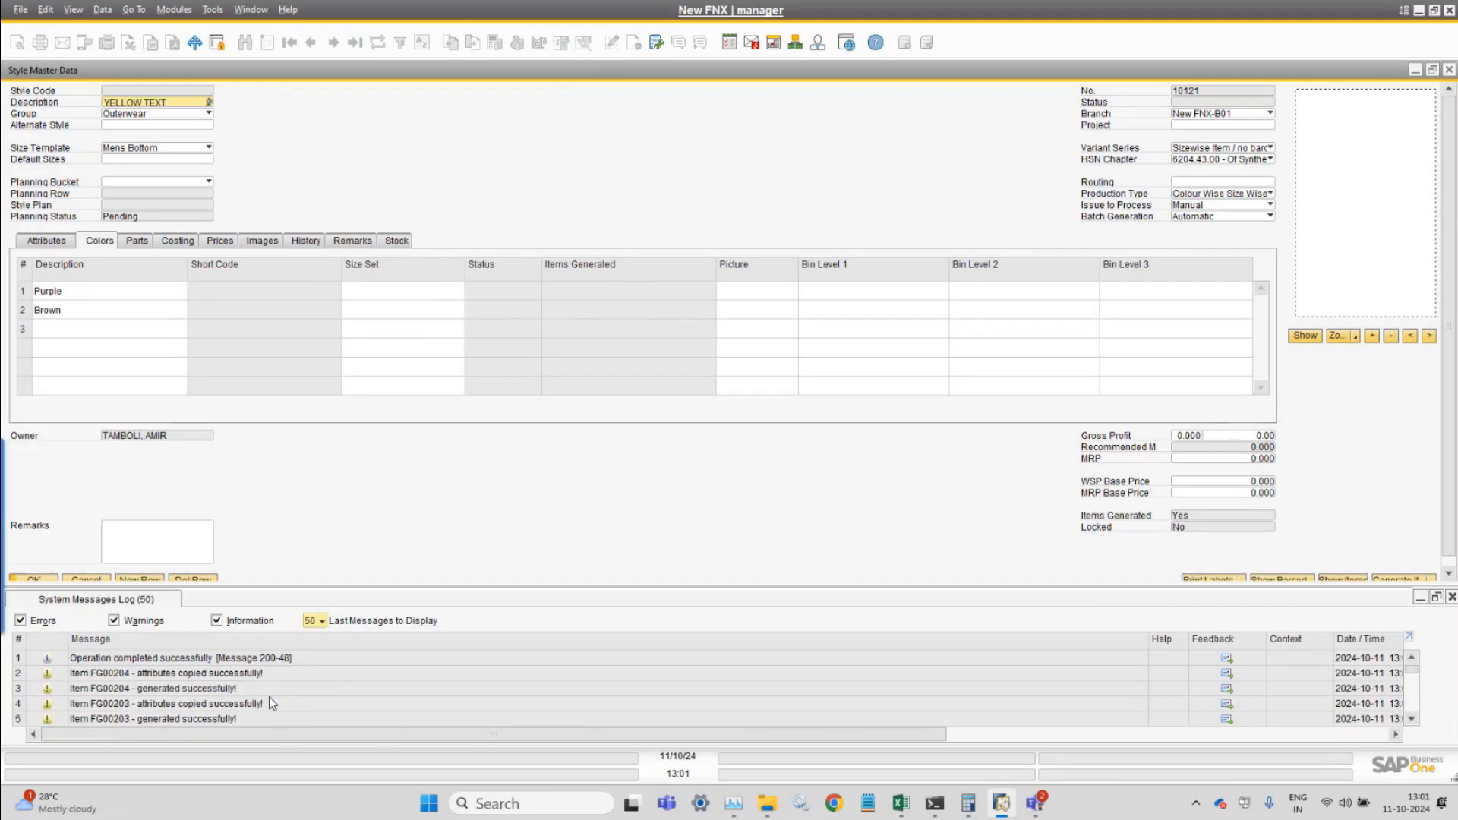
click(1451, 600)
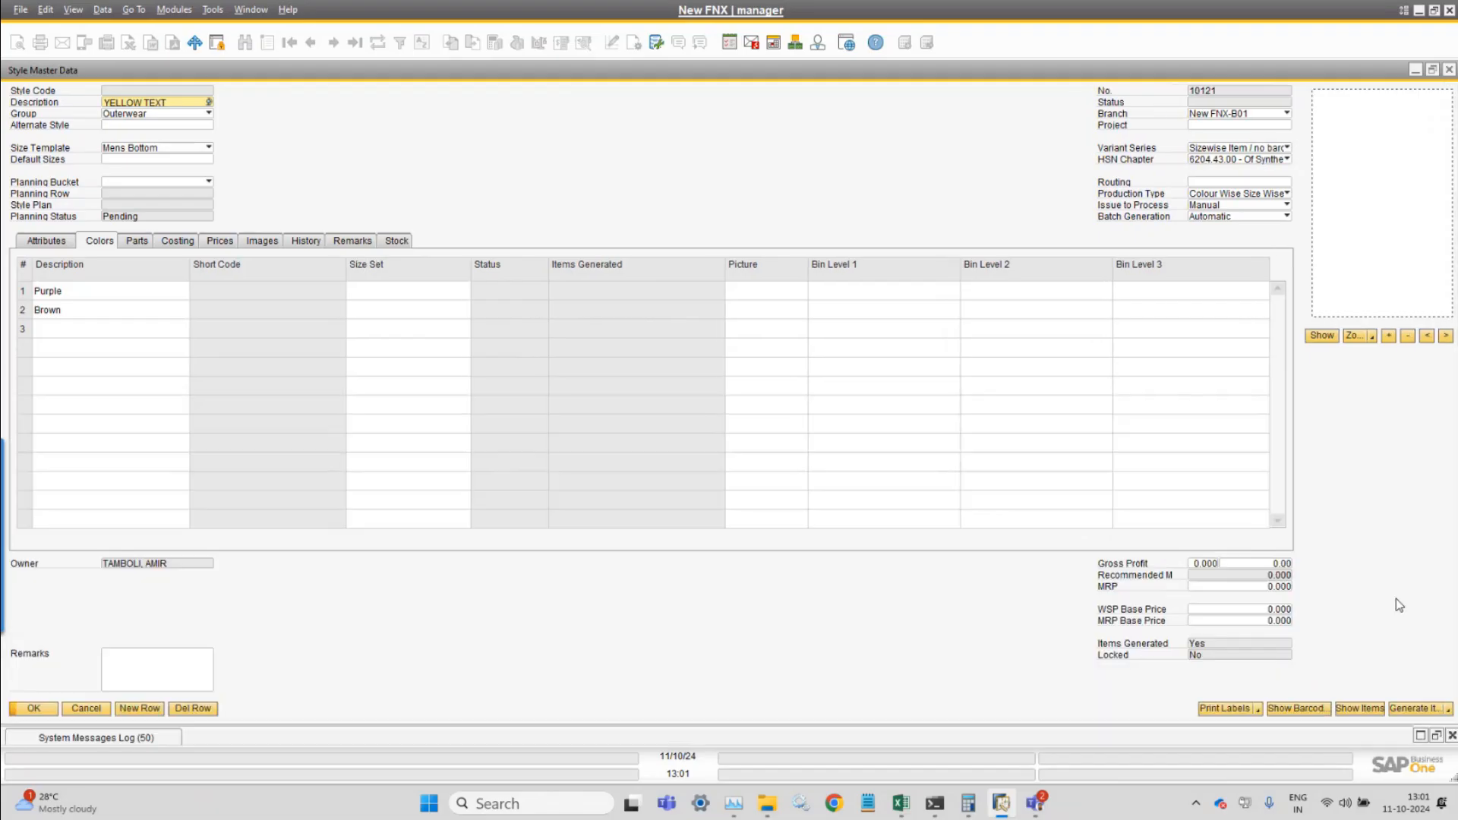
- Open the FashionNx size templates and bring up the Mens Bottom template to examine its price values
click(174, 9)
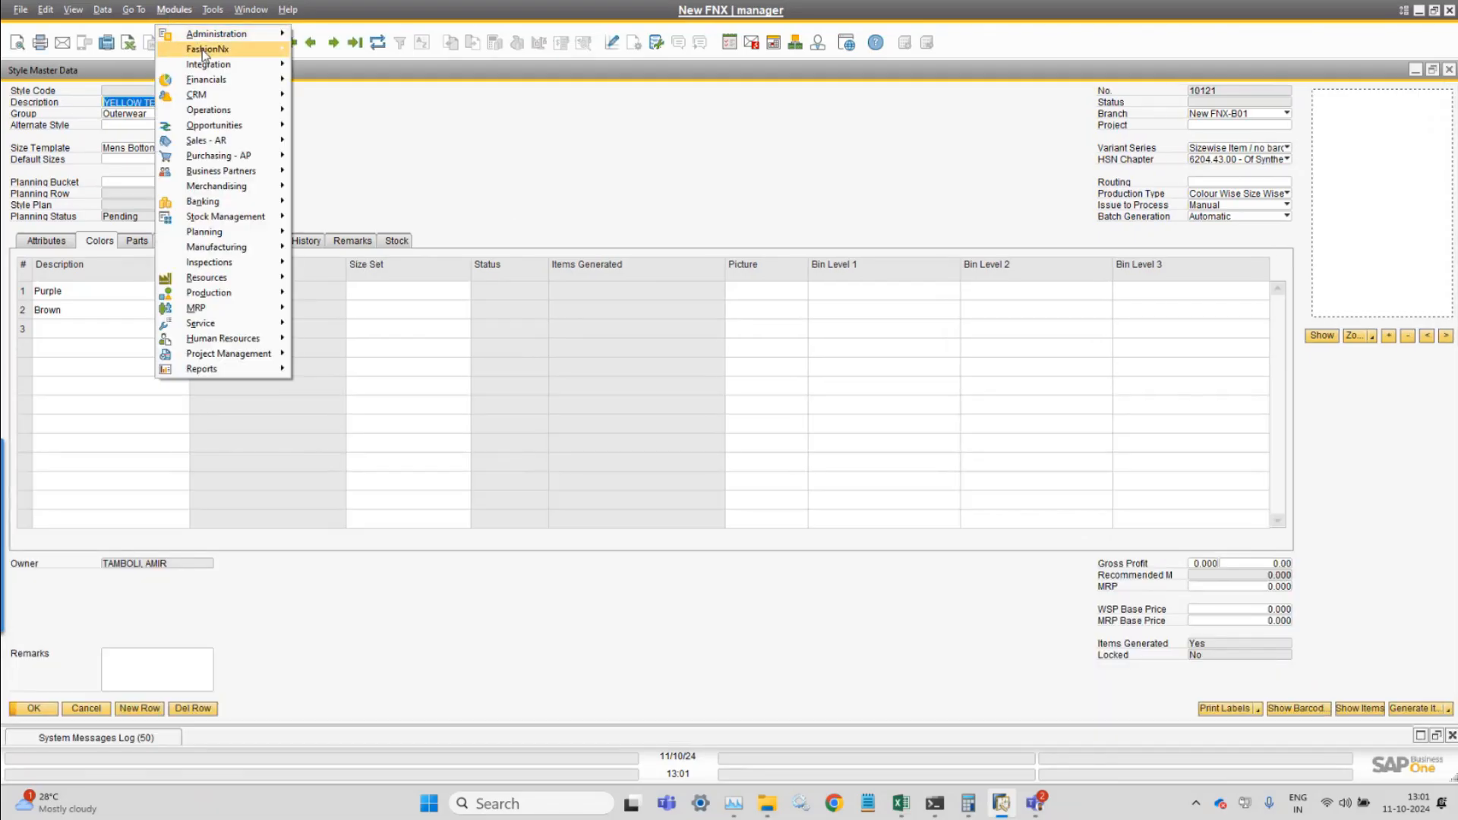
mouse_move(204, 52)
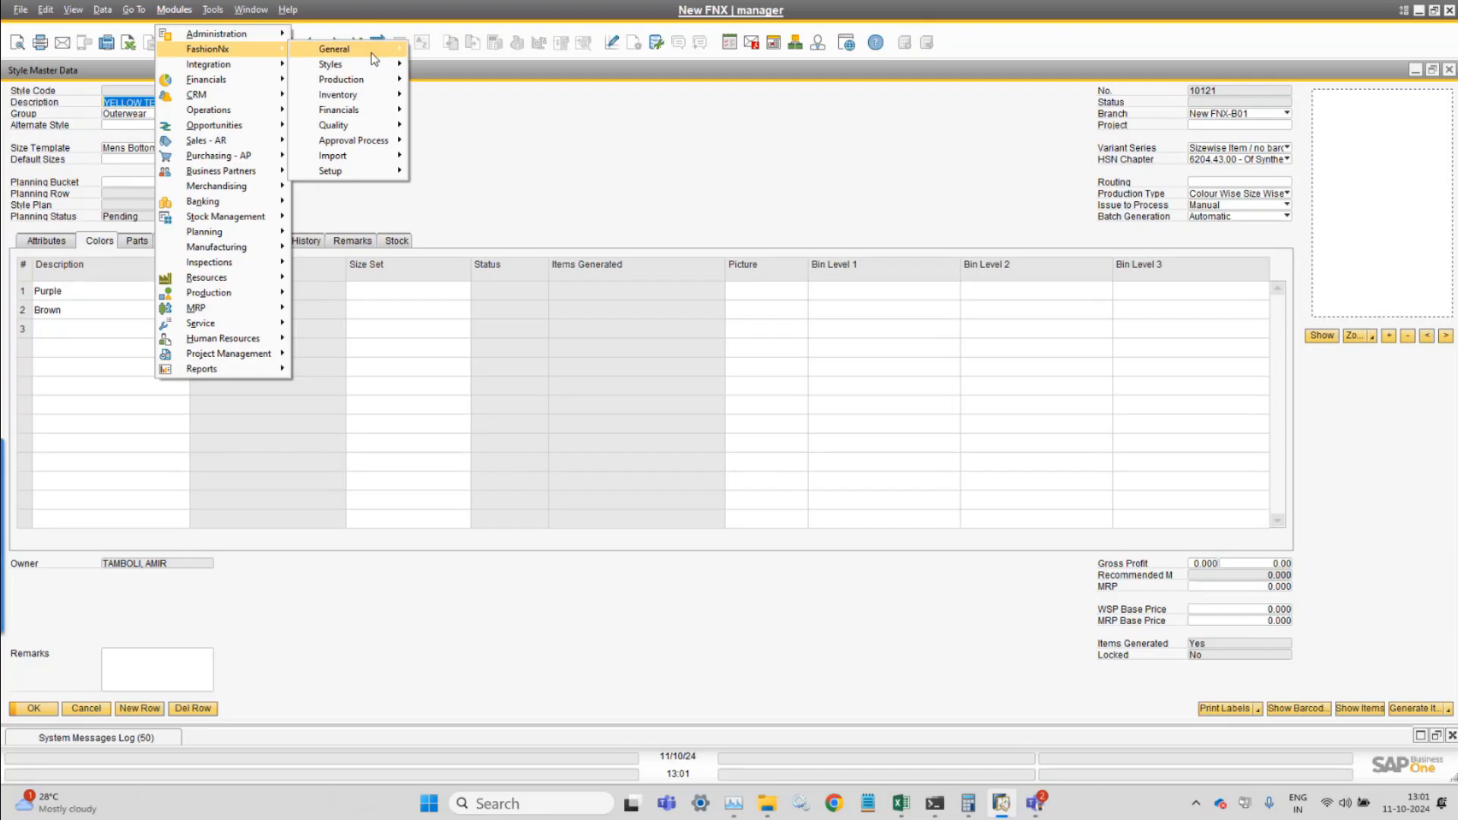
mouse_move(334, 48)
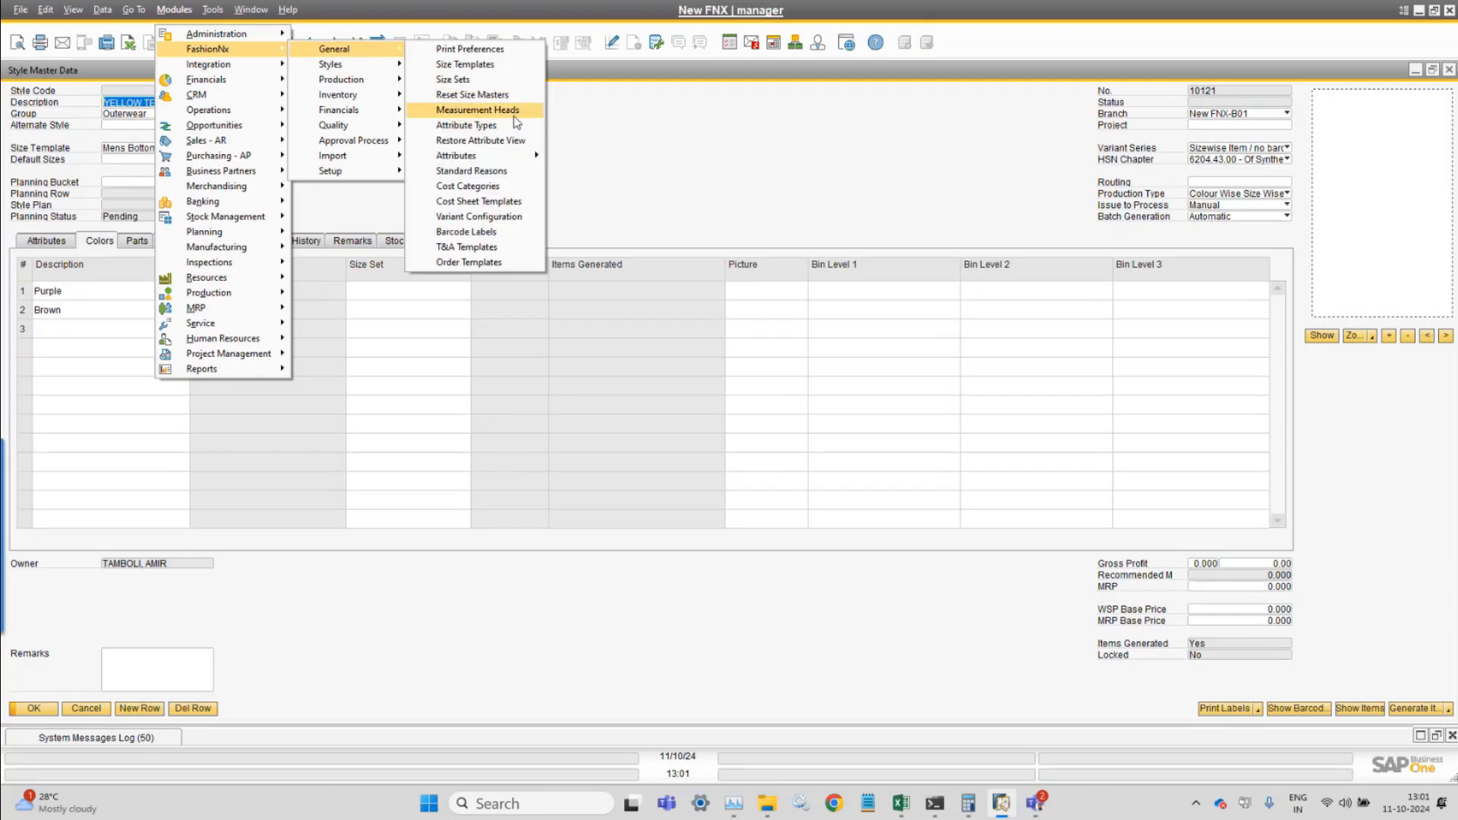
click(510, 64)
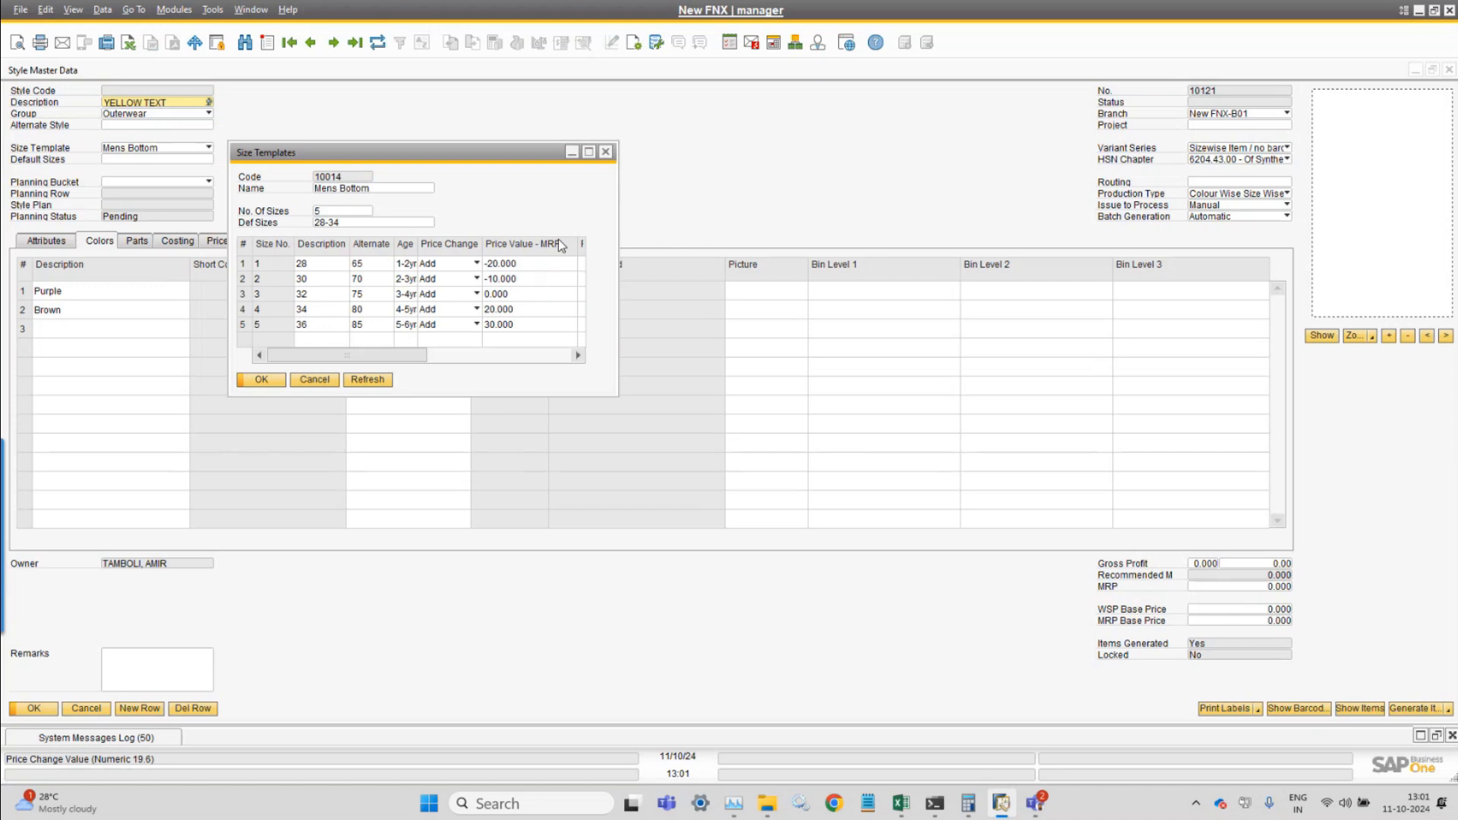
- Maximize the Mens Bottom size template and set the MRP price value of sizes 28, 30, 34 and 36 to 0
click(589, 151)
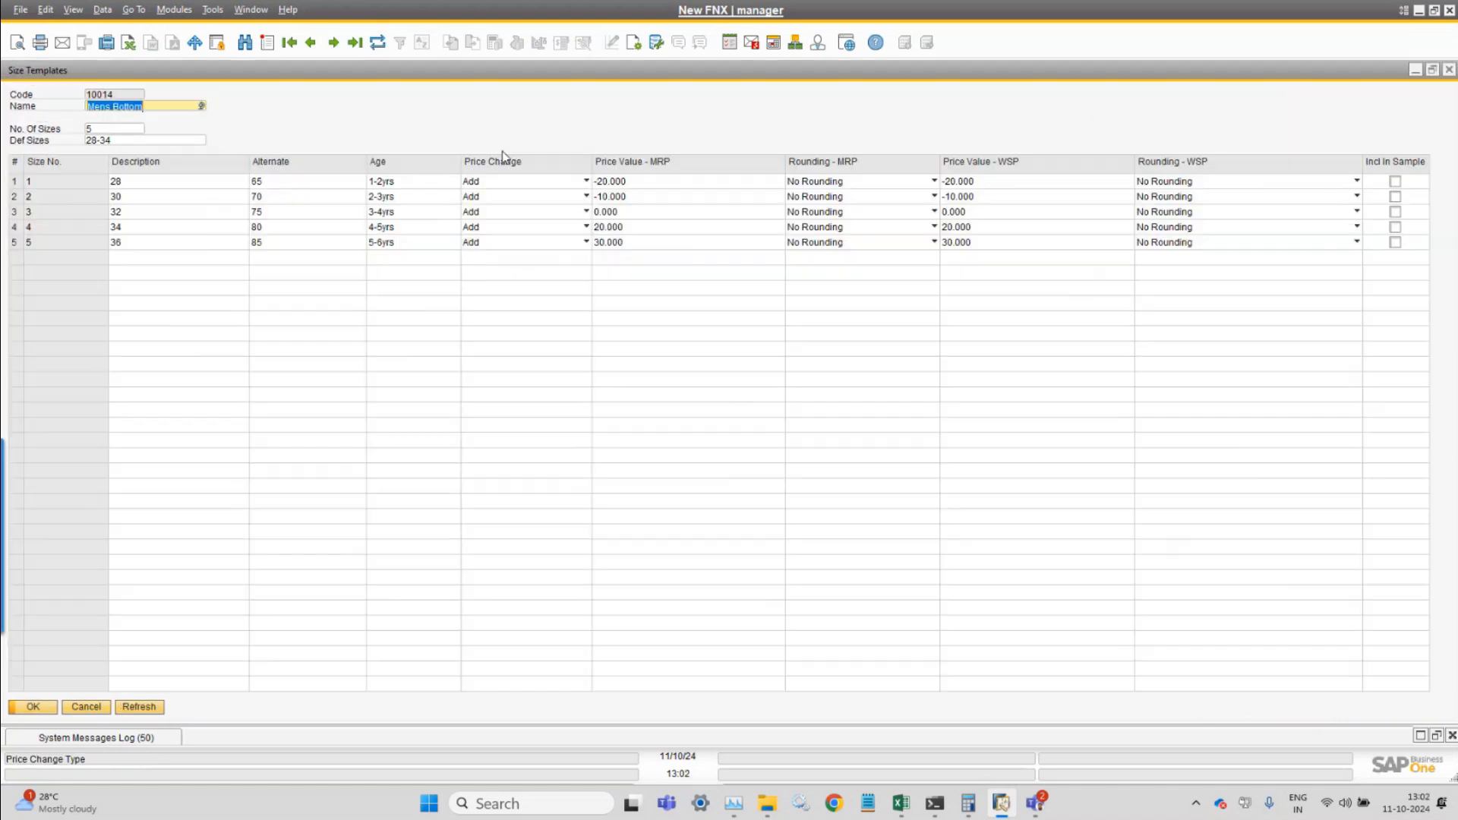
click(691, 185)
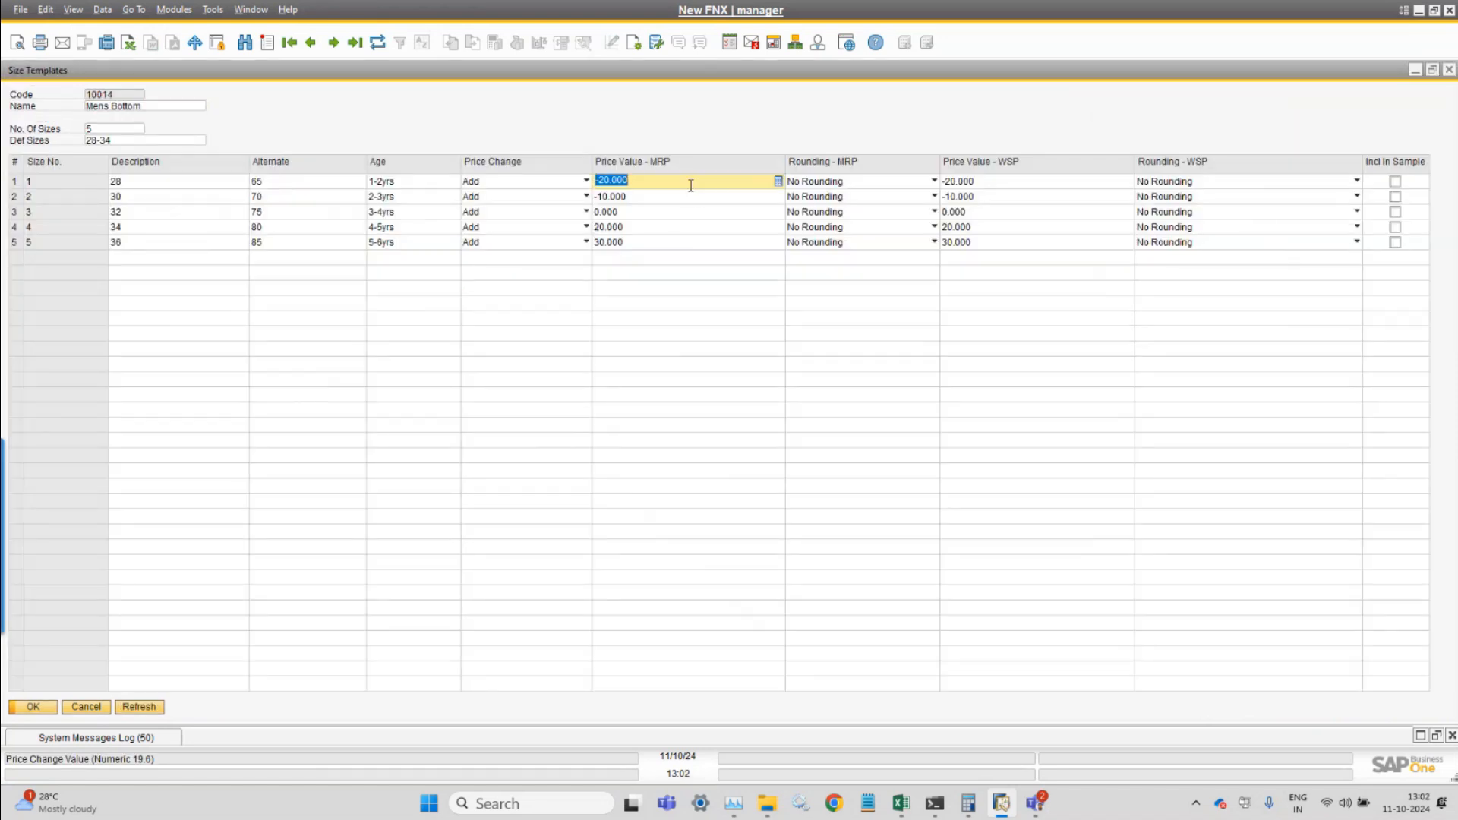
text(0)
key(Down)
text(0)
key(Down)
key(Down)
text(0)
key(Down)
text(0)
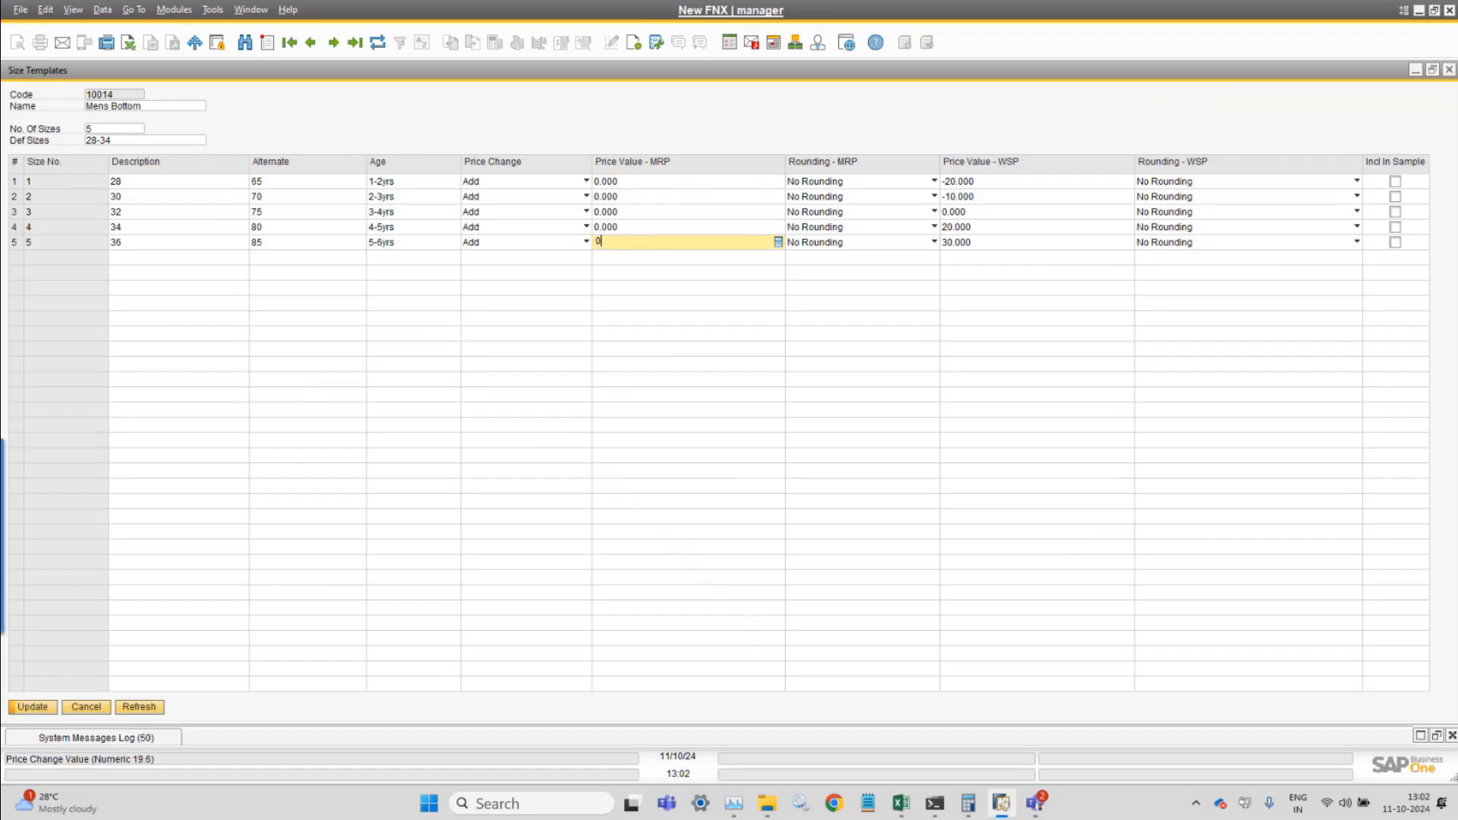
key(Tab)
- Set the WSP price value of sizes 28, 30, 34 and 36 to 0, then update and close the size template
click(960, 182)
text(0)
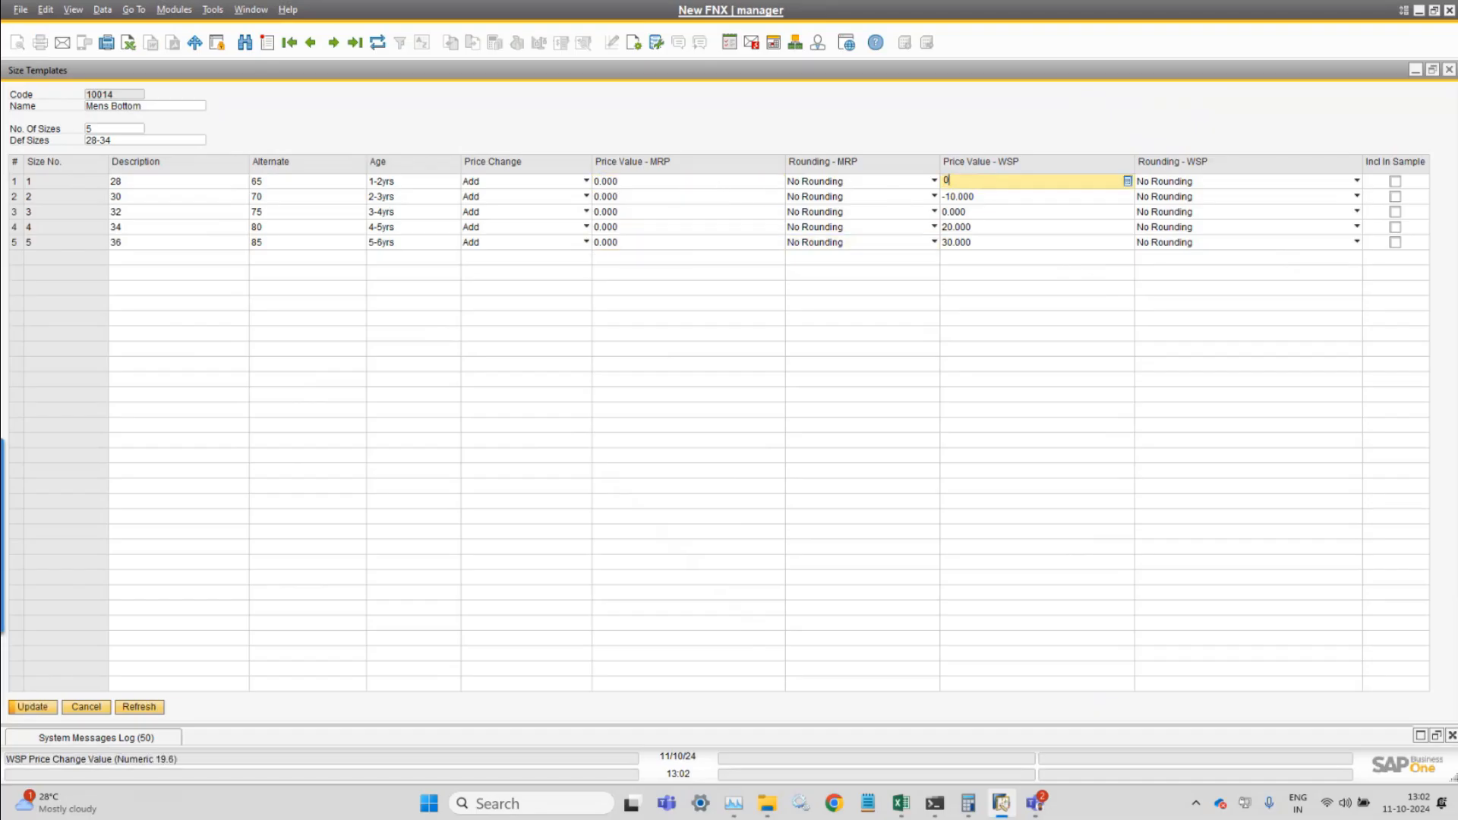
key(Down)
text(0)
key(Down)
key(Down)
text(0)
key(Down)
text(0)
key(Up)
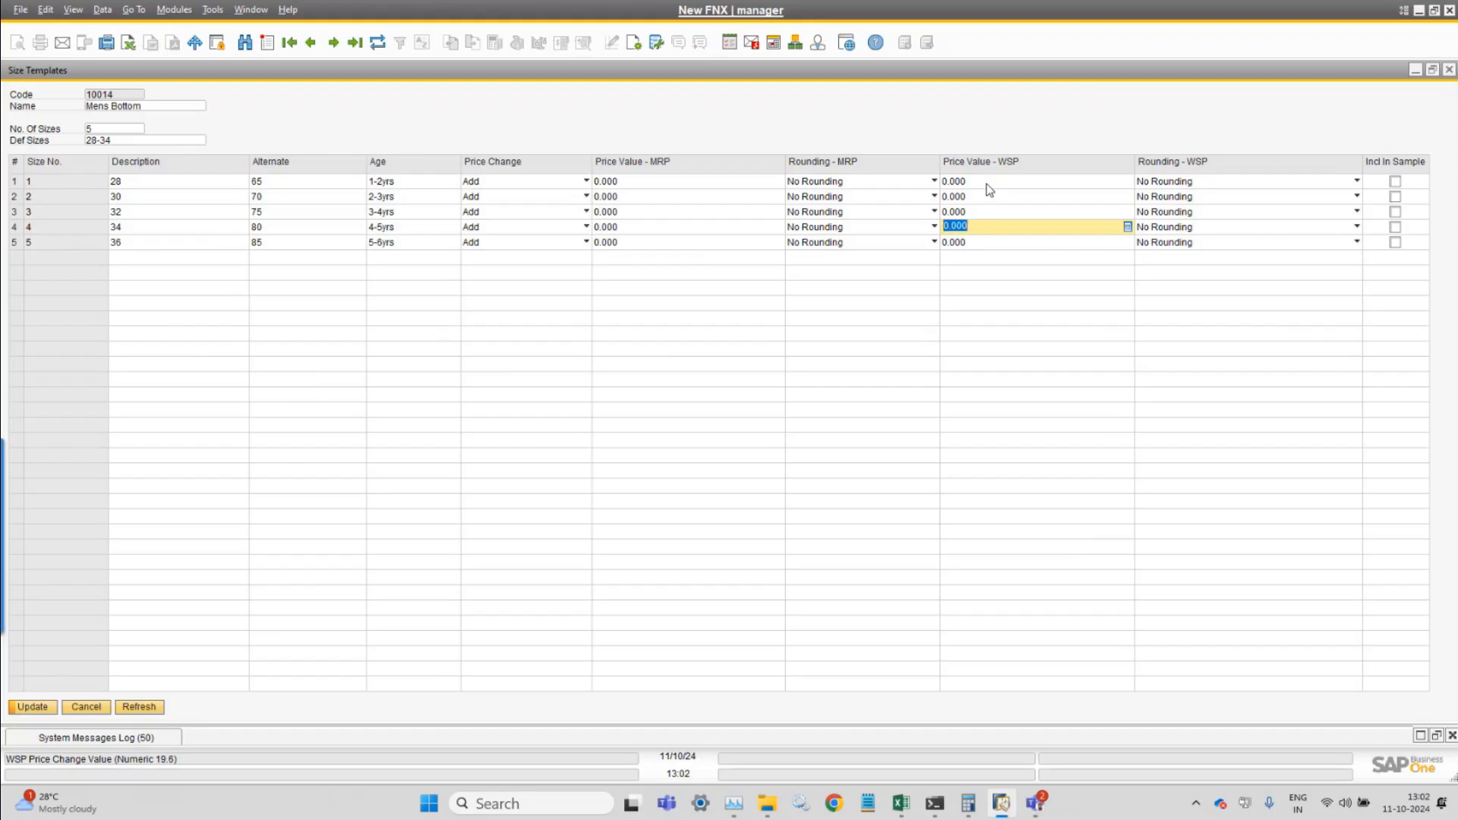
key(Return)
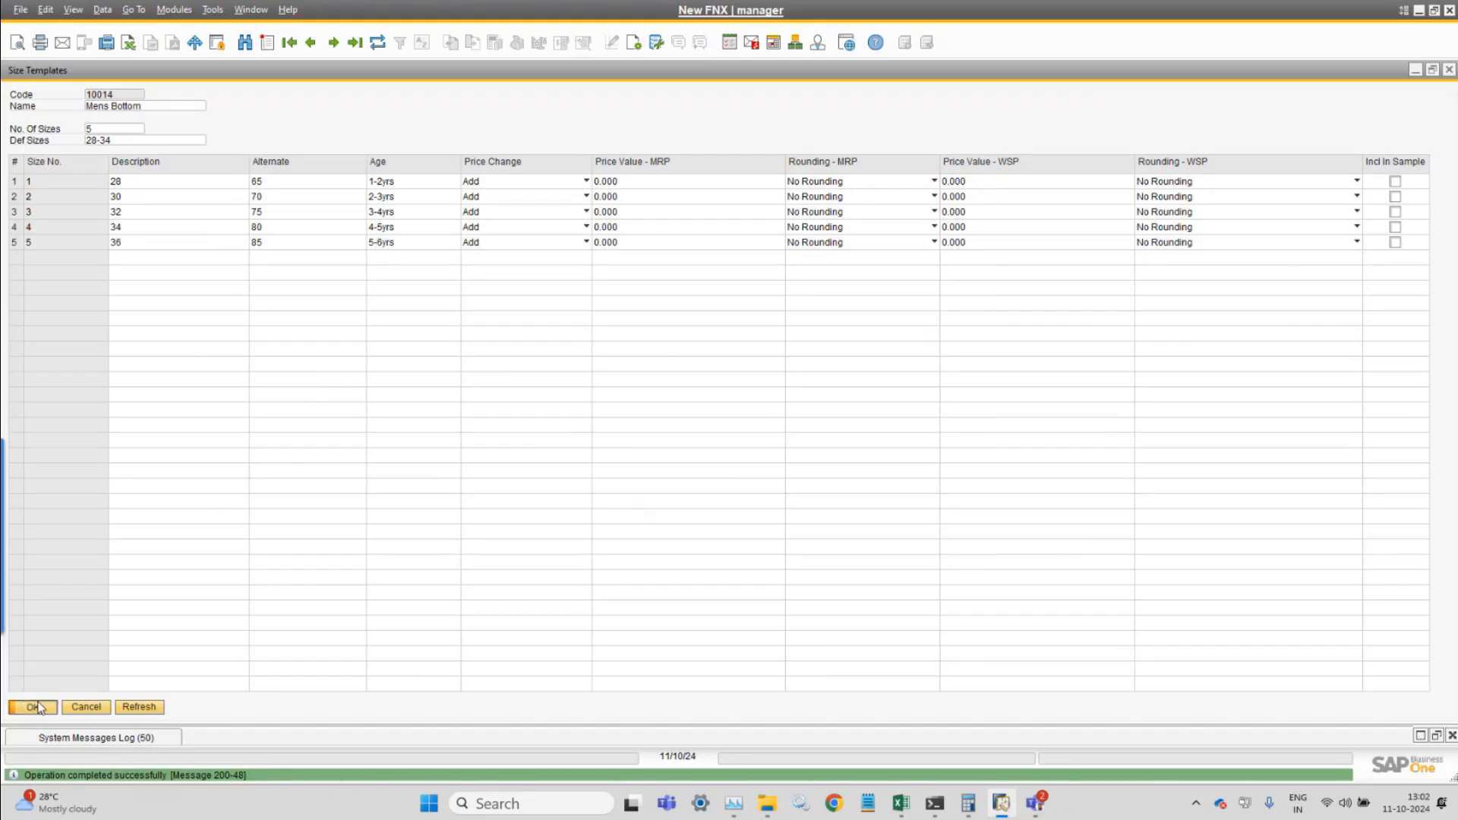
click(38, 708)
- Generate the remaining YELLOW TEXT items, acknowledge the message, and review the style's full item list before closing it
click(1401, 710)
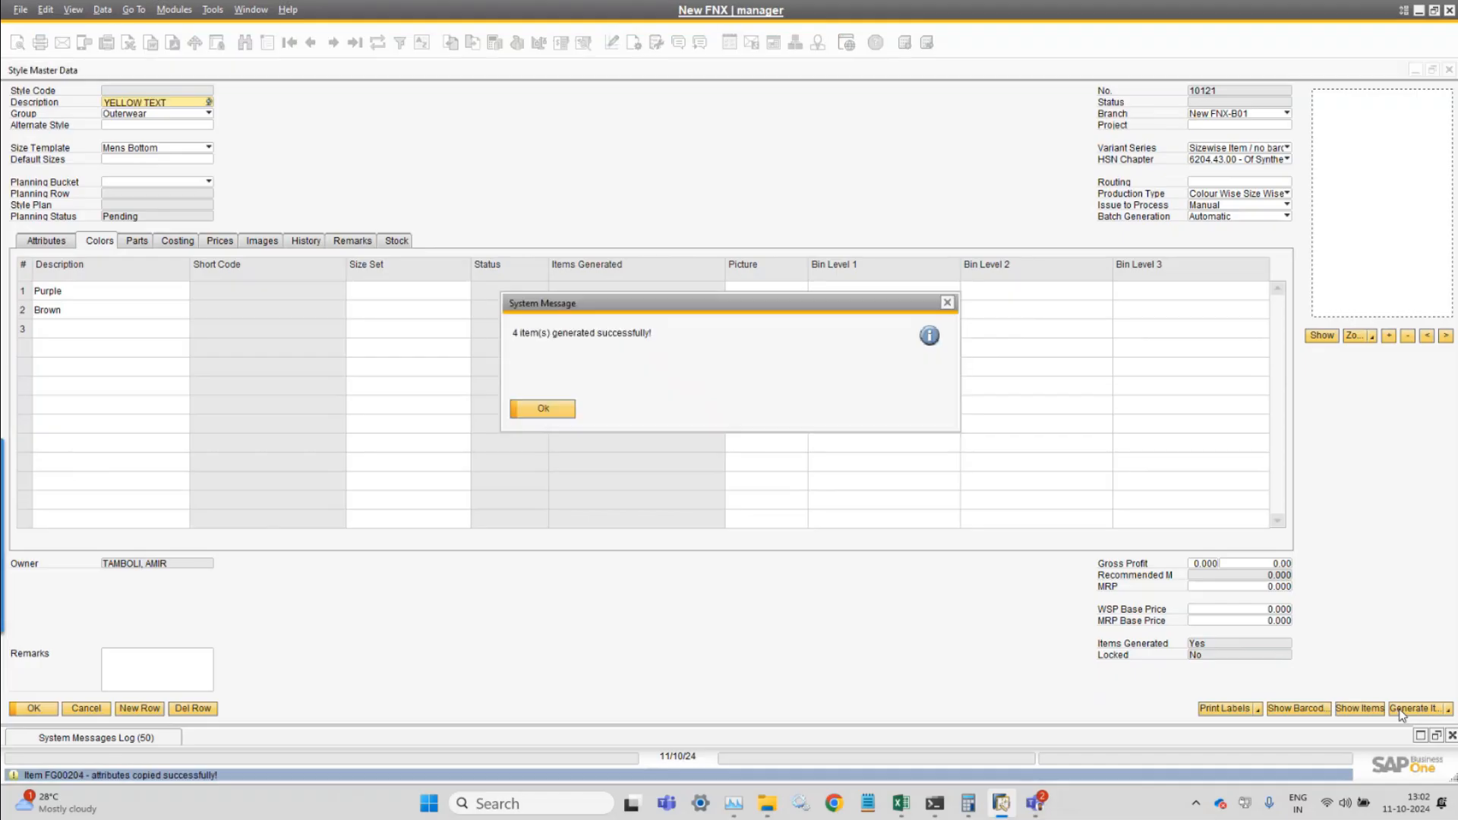
click(544, 409)
click(1357, 710)
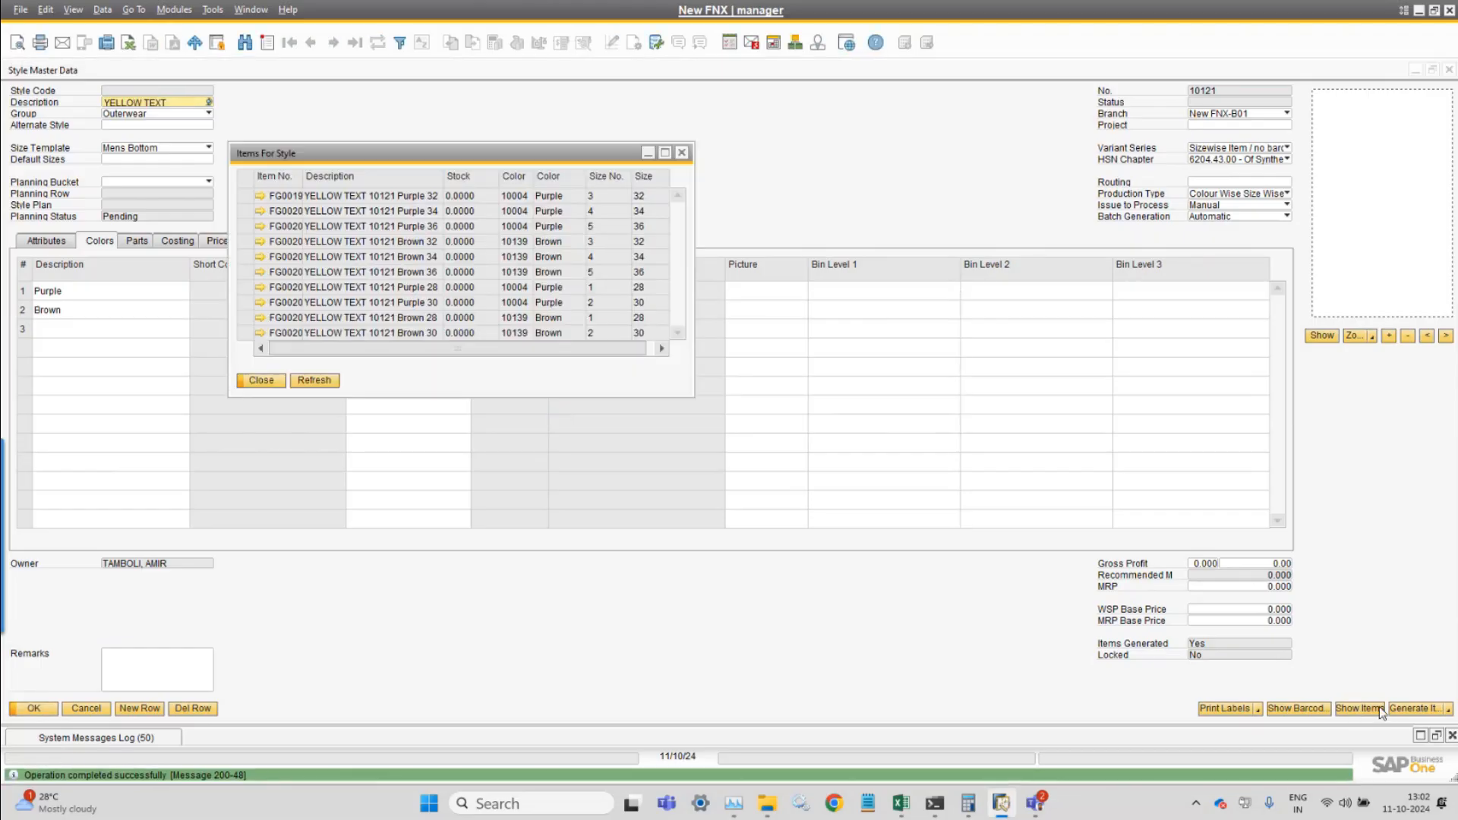
double_click(403, 158)
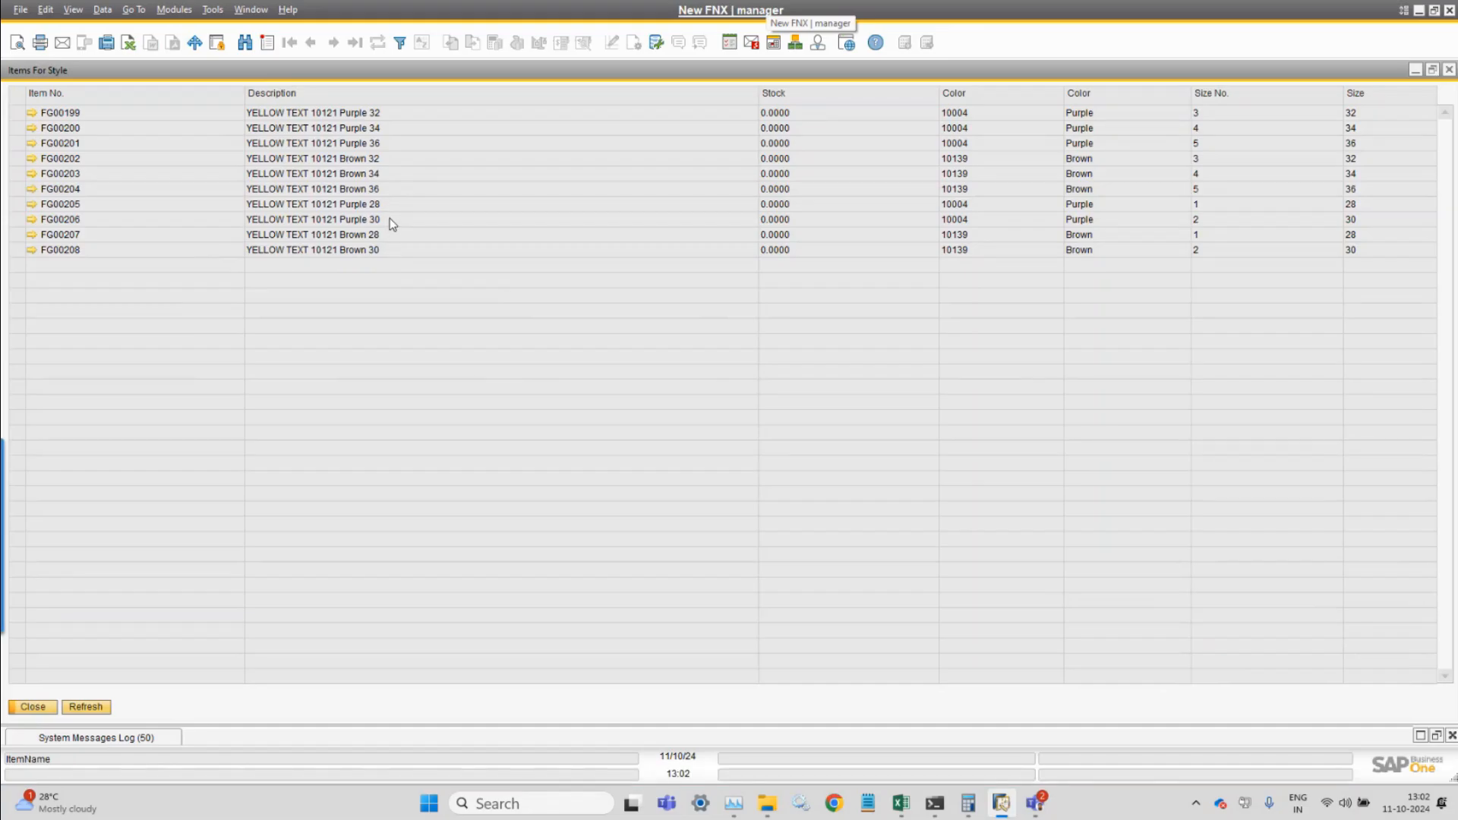
click(33, 707)
- Check the barcode list for the YELLOW TEXT style, then close it
click(1298, 708)
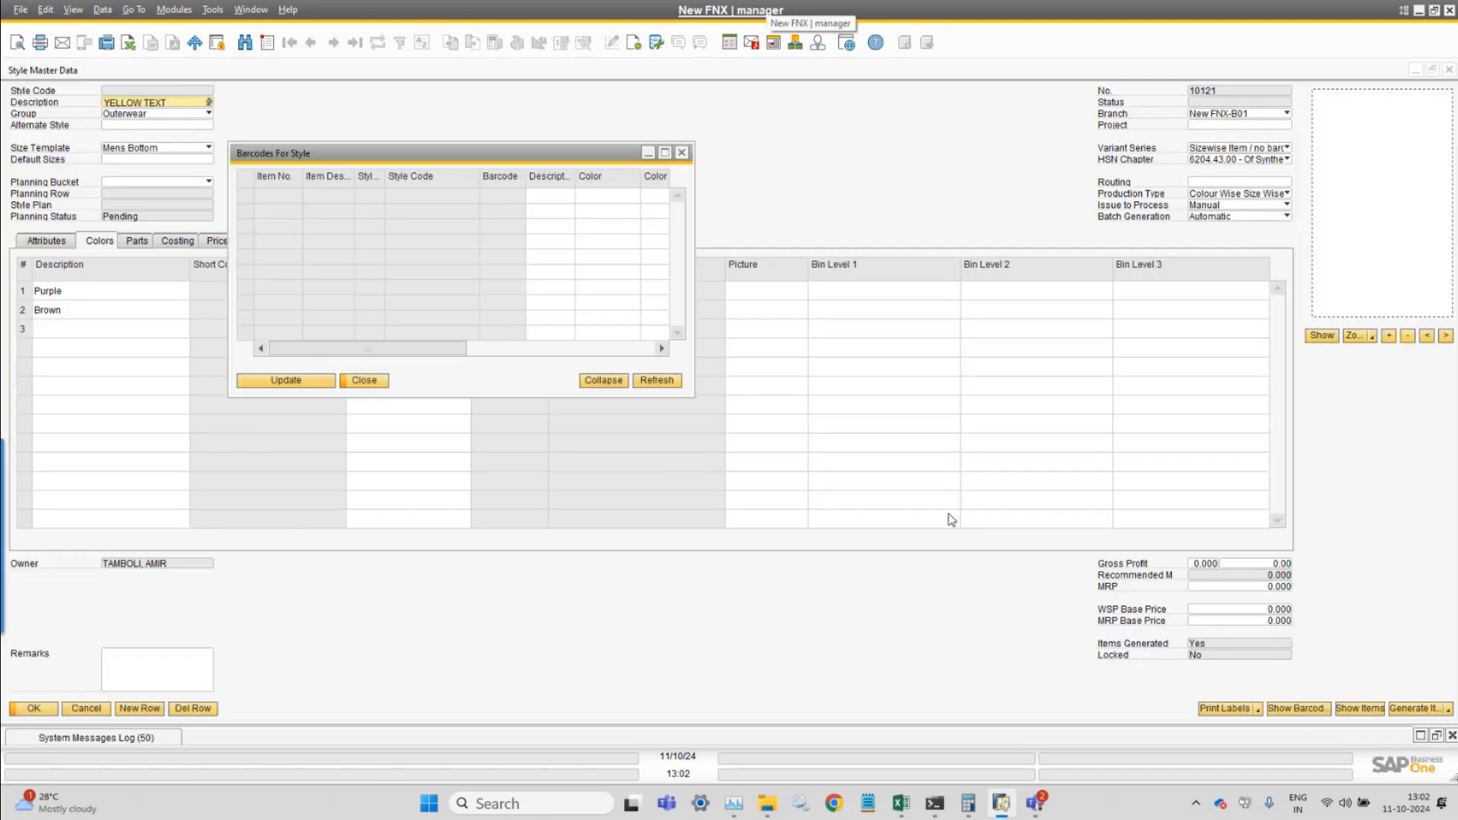
drag(417, 161, 601, 161)
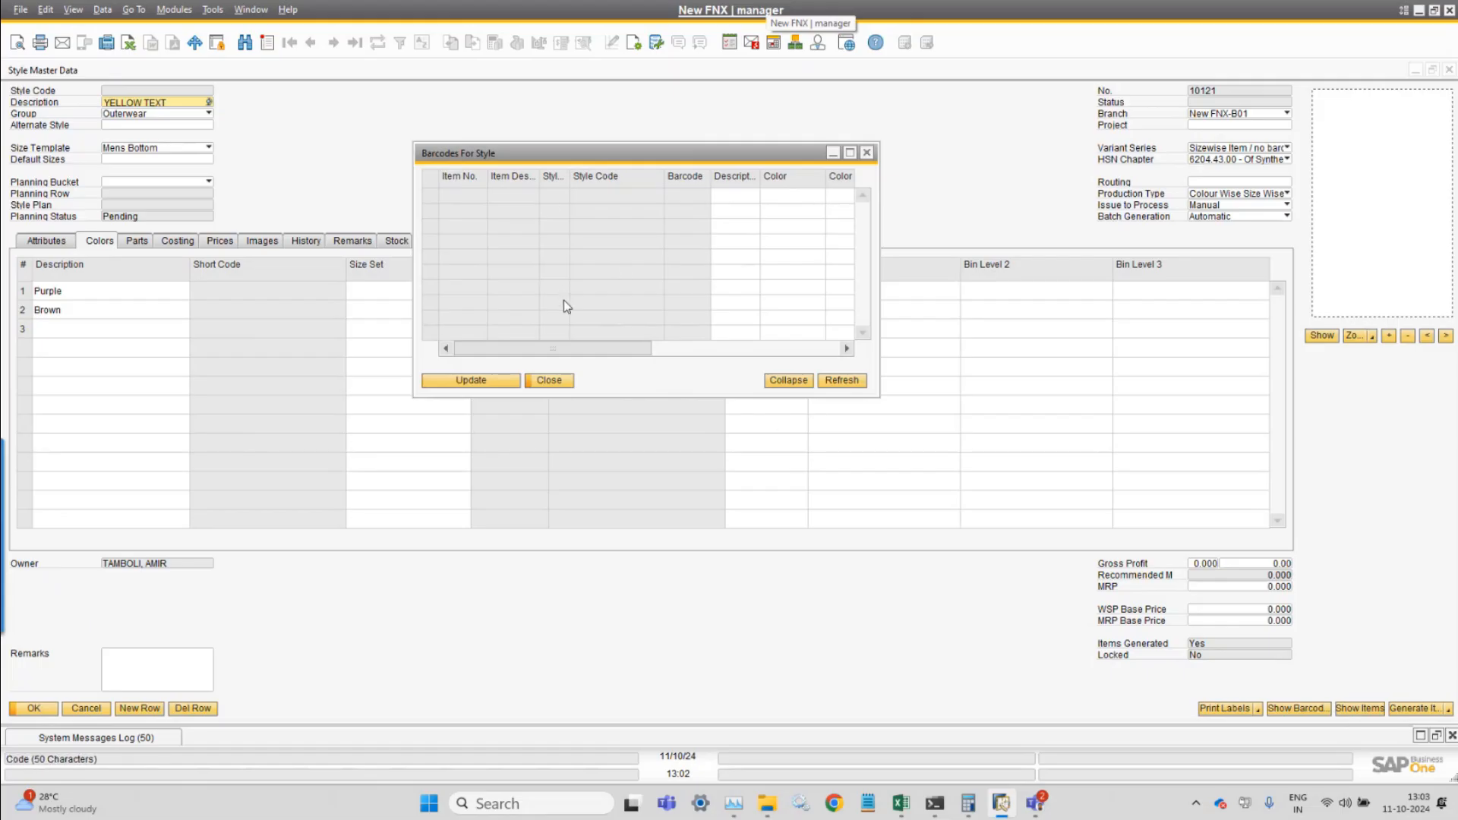
click(551, 382)
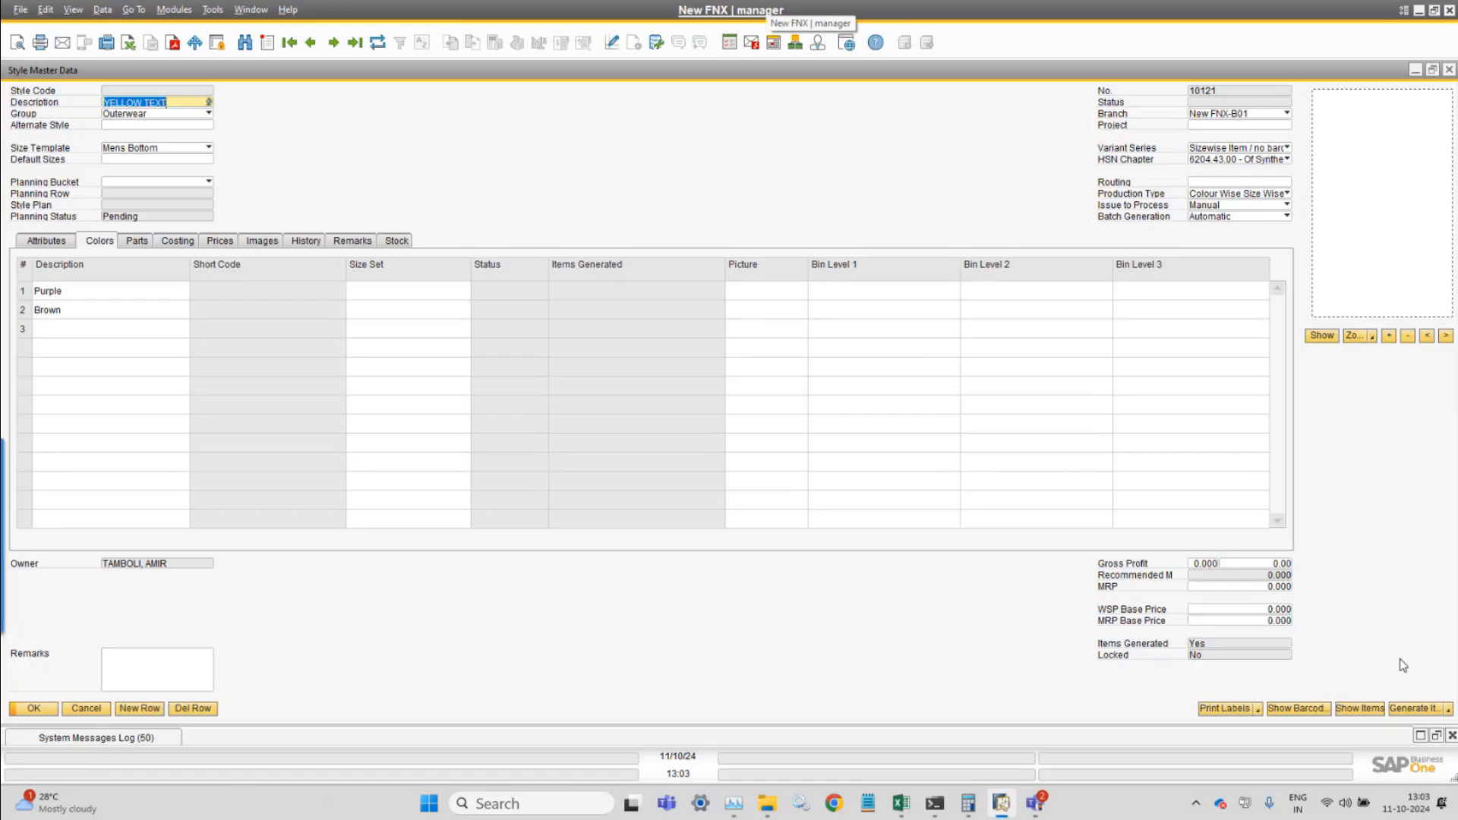
- Look over the available style actions and go back to the previous style record, BLUE TEXT
click(1448, 710)
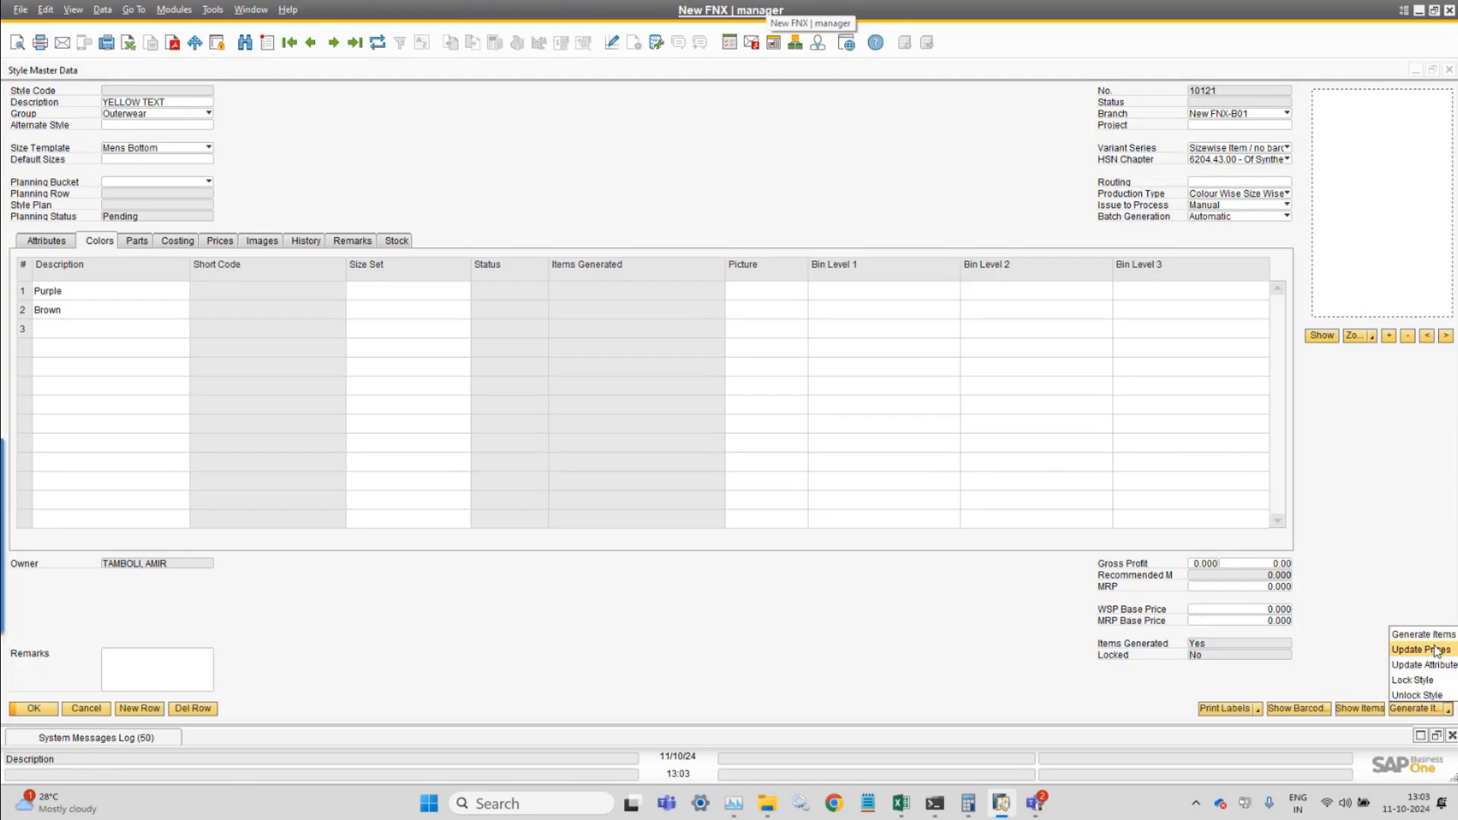
click(1363, 617)
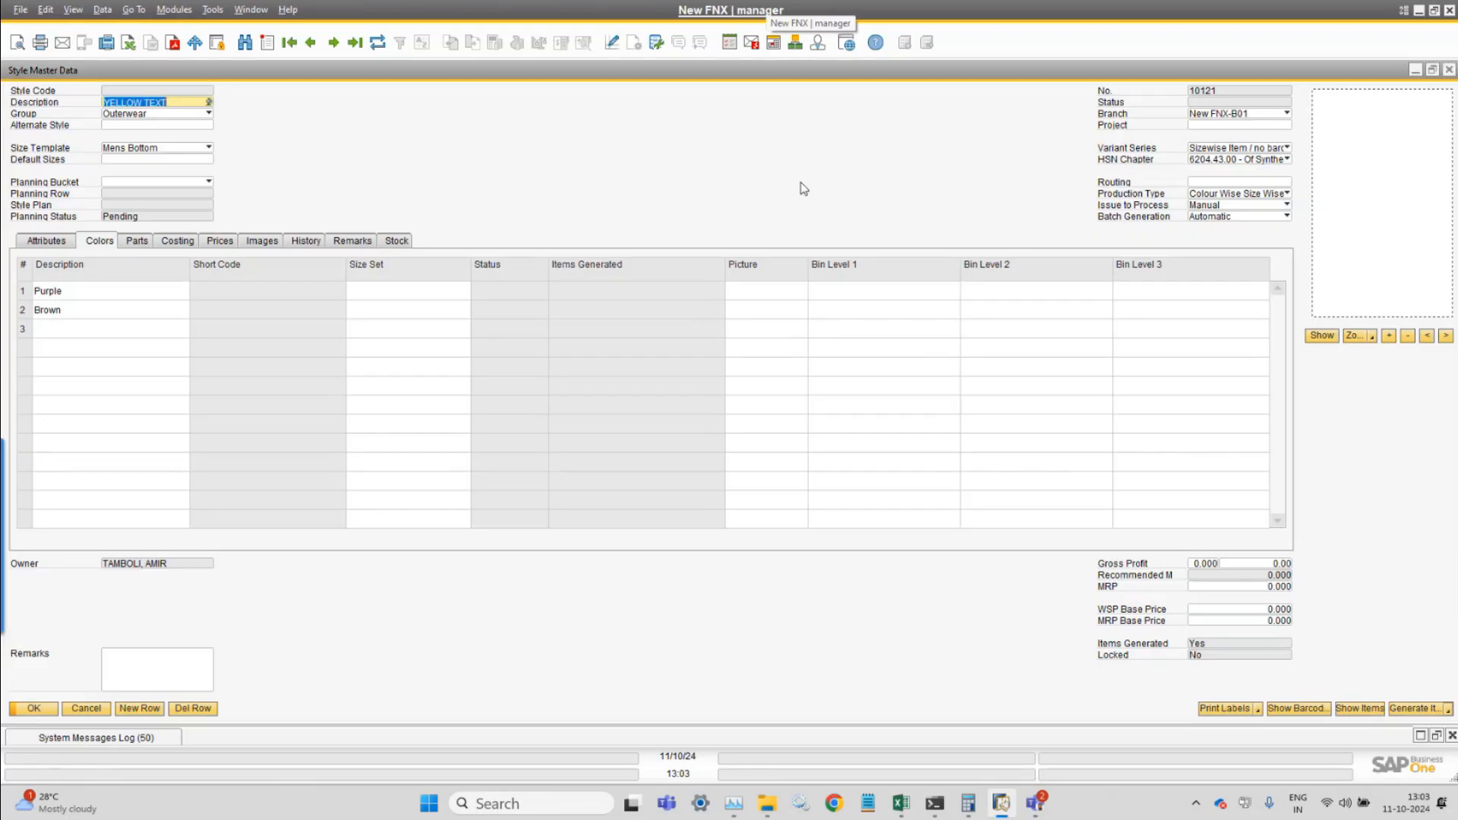
click(310, 43)
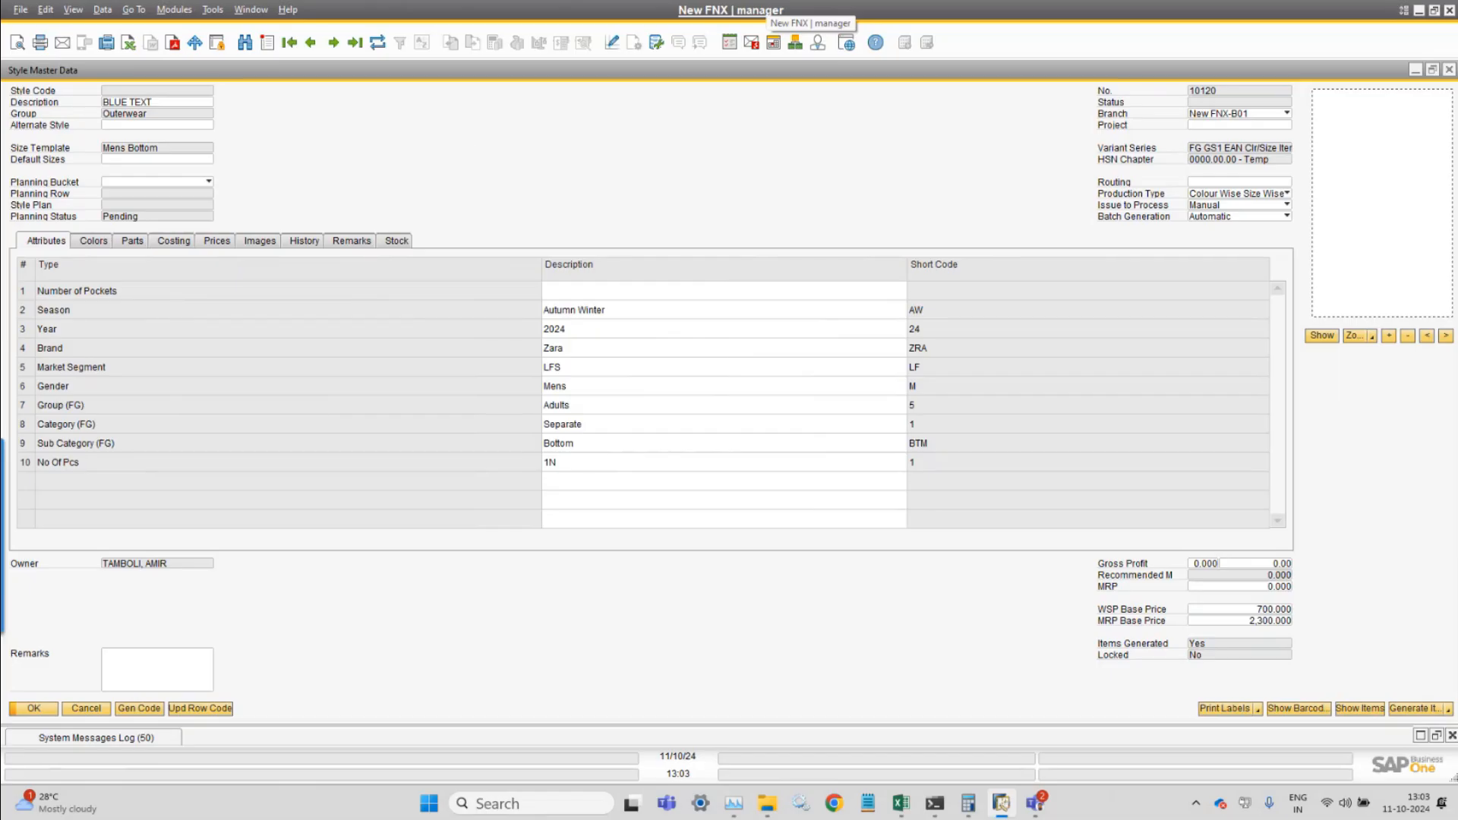
click(1448, 709)
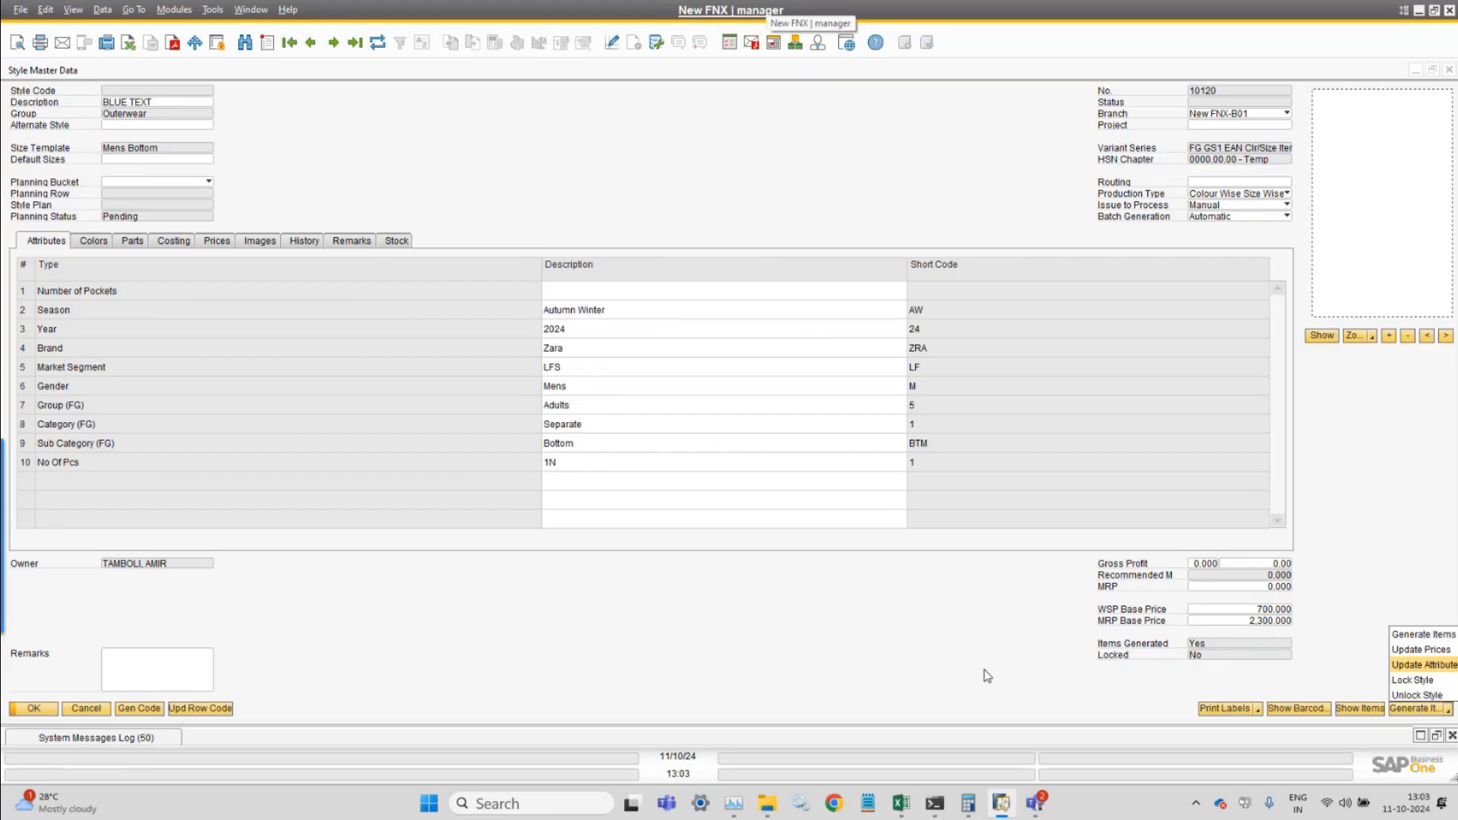
click(1427, 665)
- Open the Brown 28 item from the BLUE TEXT item list and compare its attributes with those of the style
click(1359, 709)
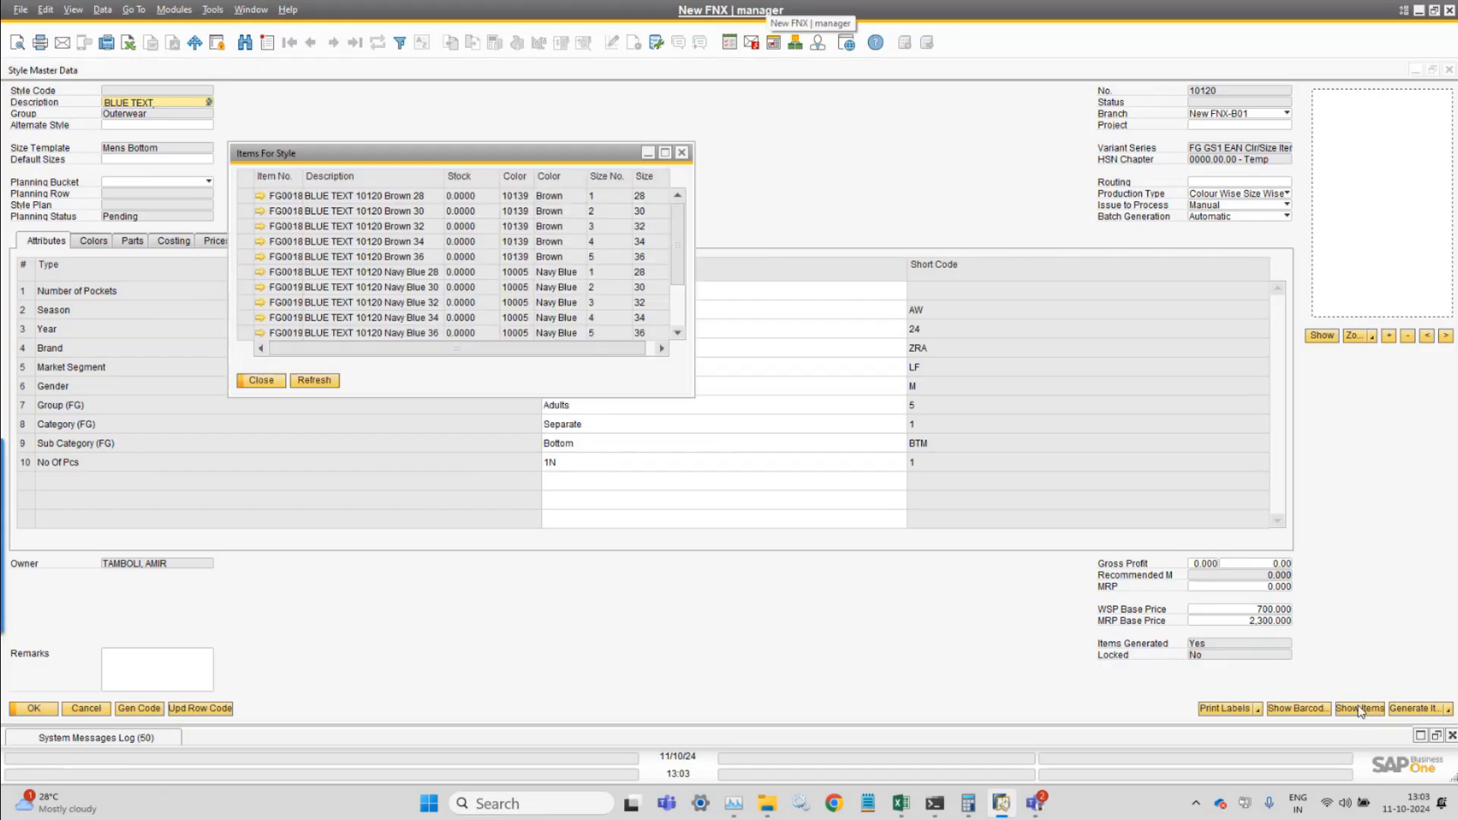
click(261, 195)
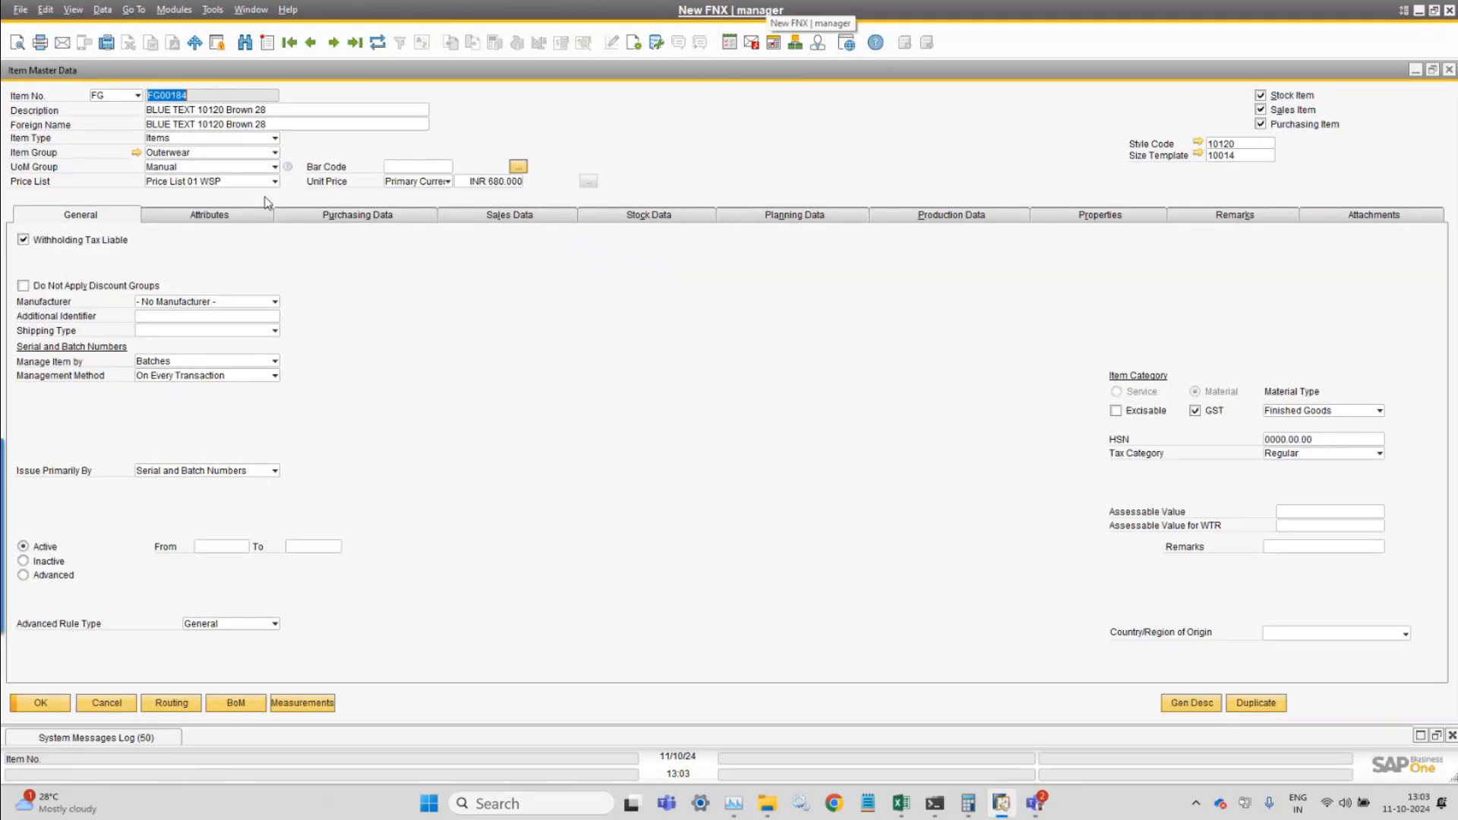
drag(330, 67, 1070, 82)
click(837, 229)
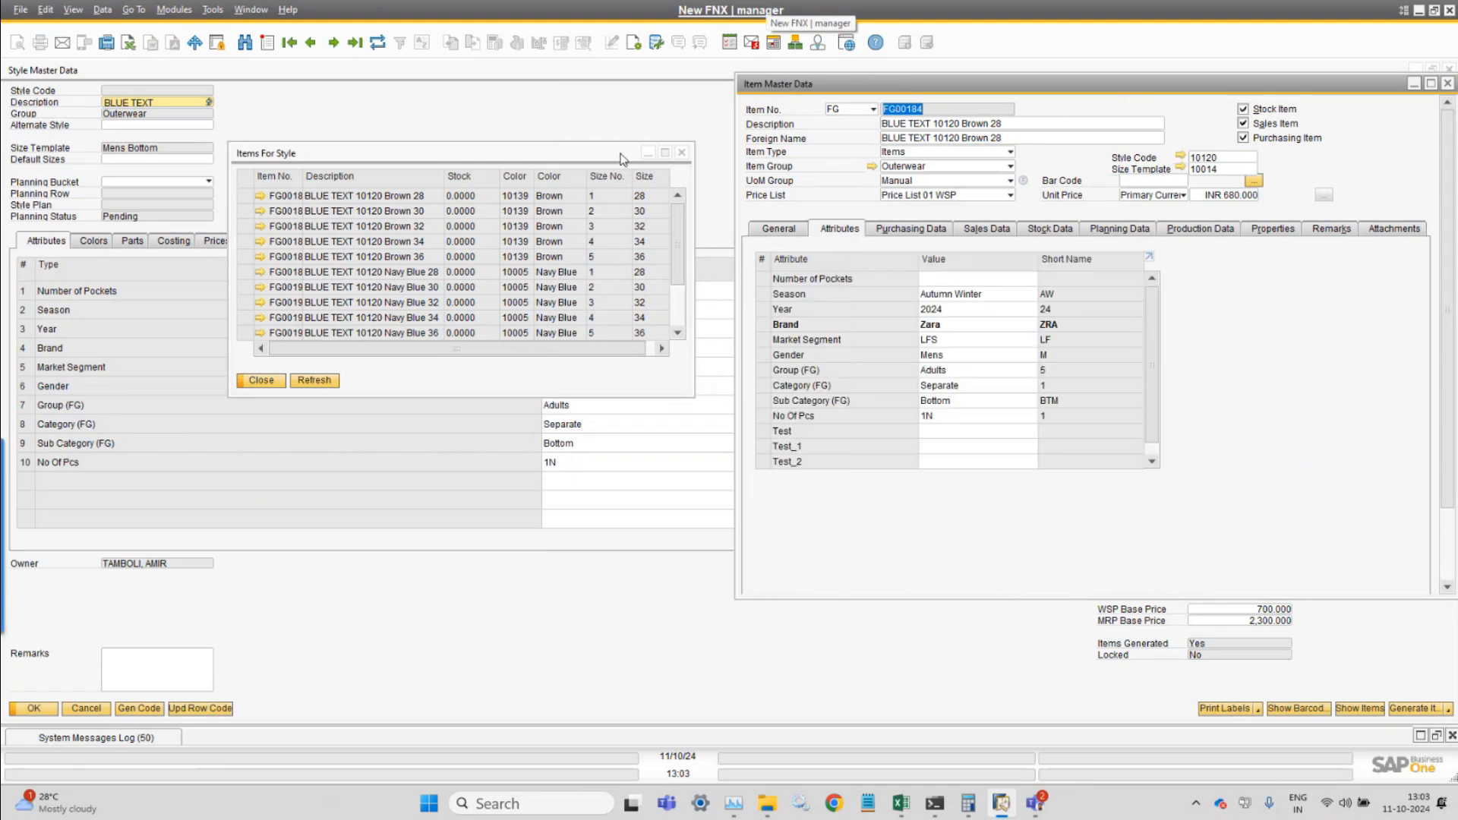
click(647, 153)
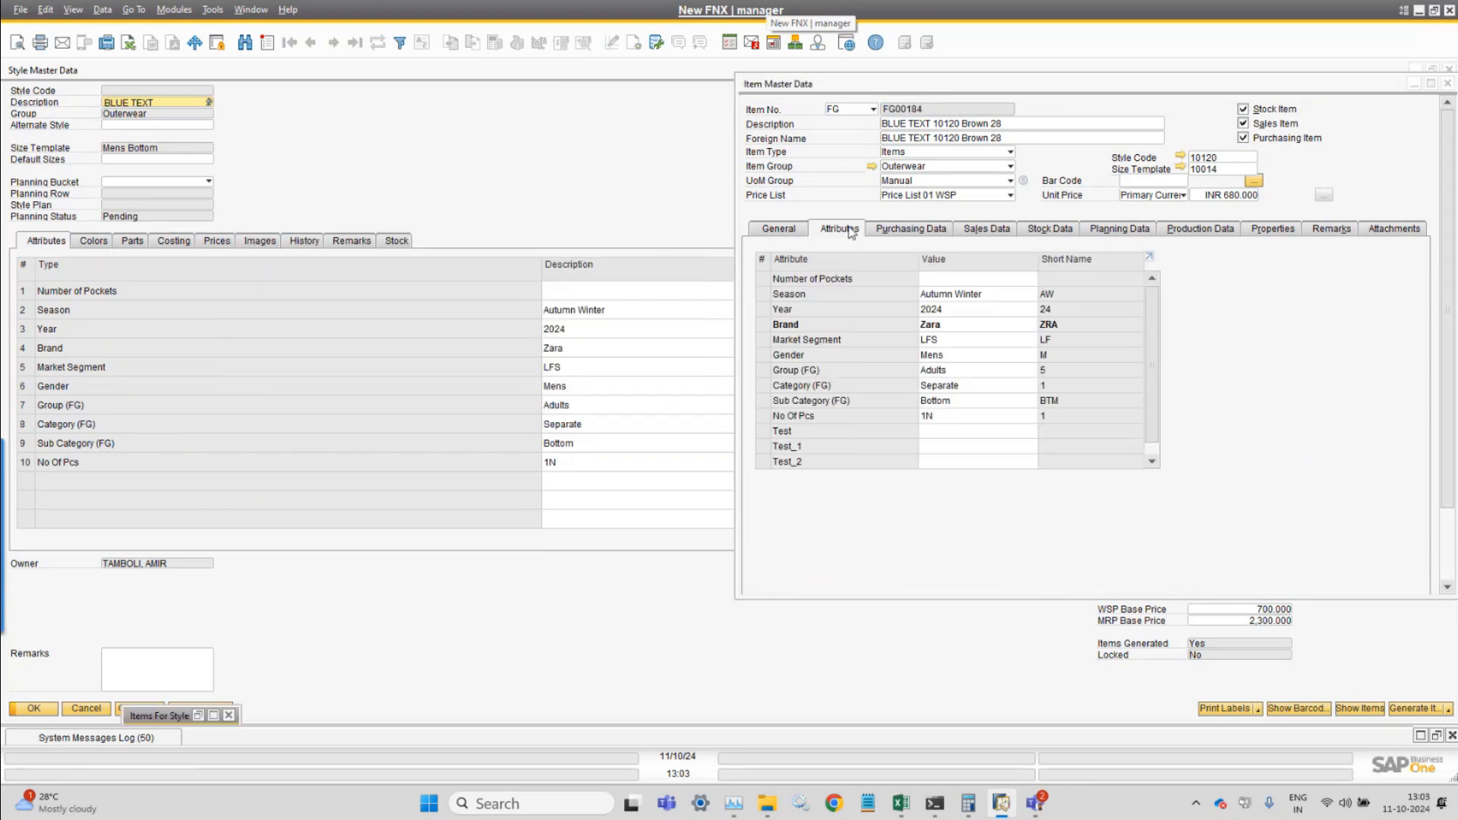
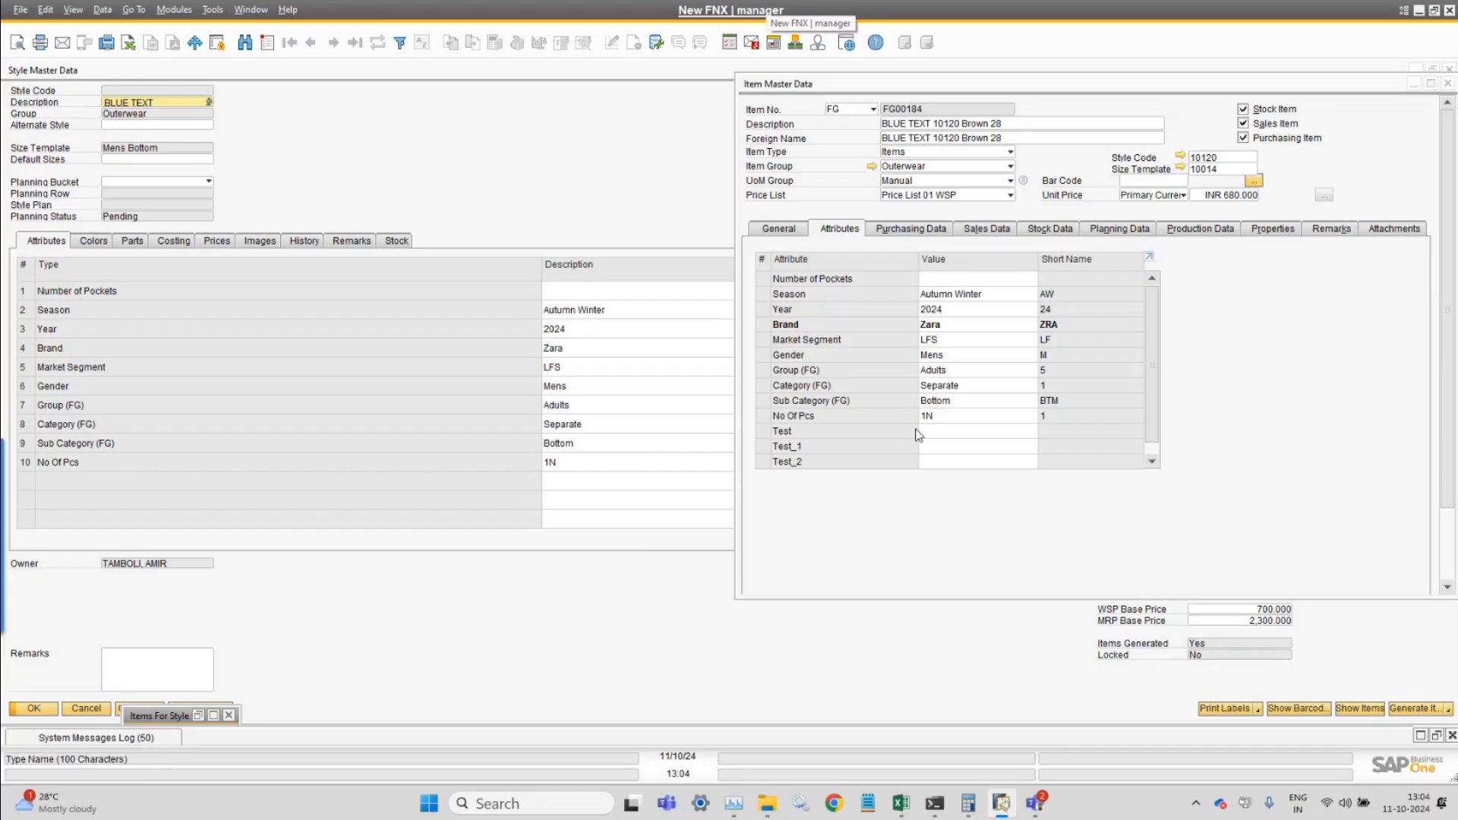
click(849, 687)
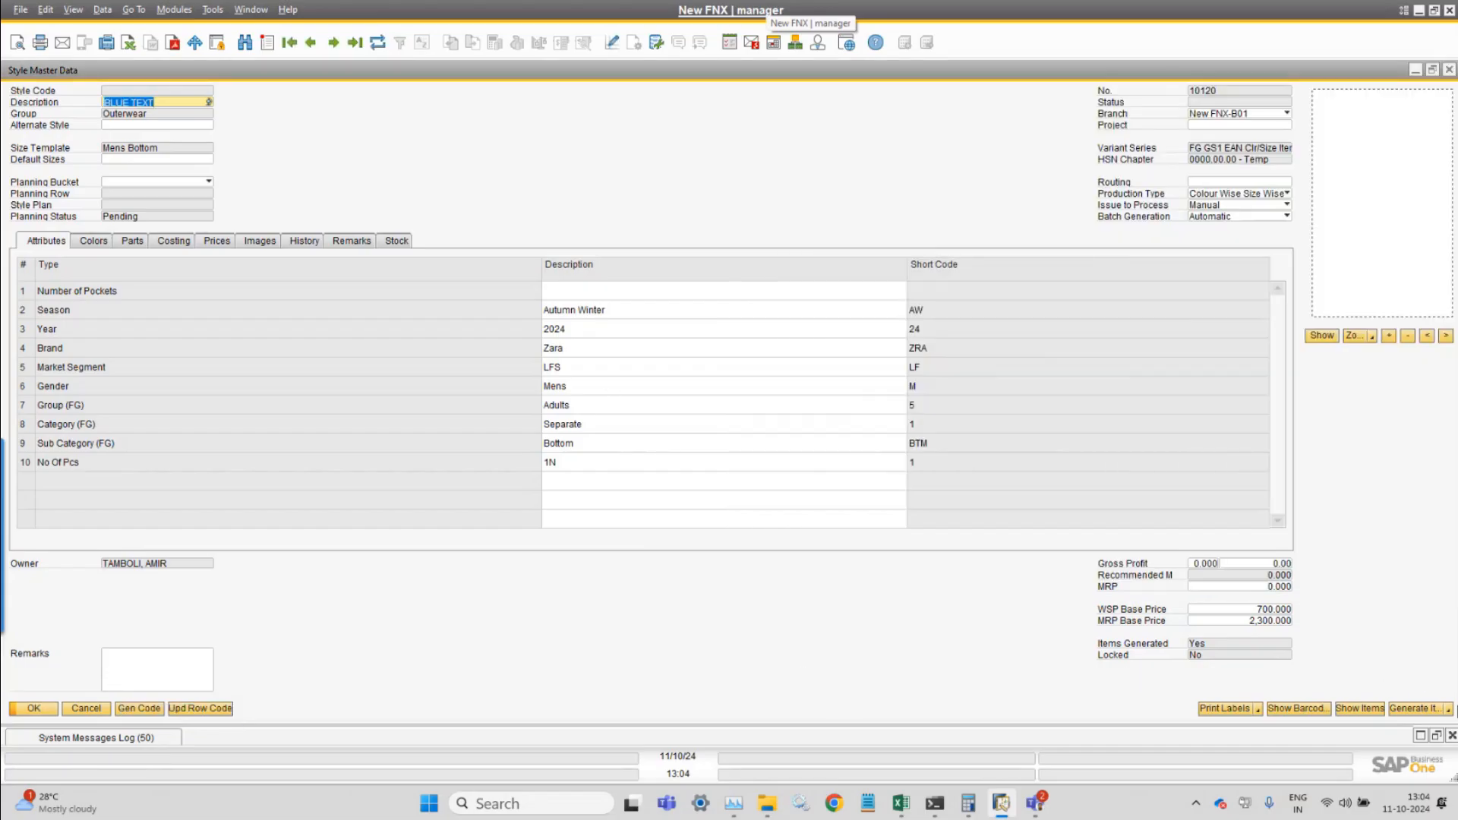
- Choose Update Attributes as the action for the BLUE TEXT style and look over the remaining actions
click(1448, 708)
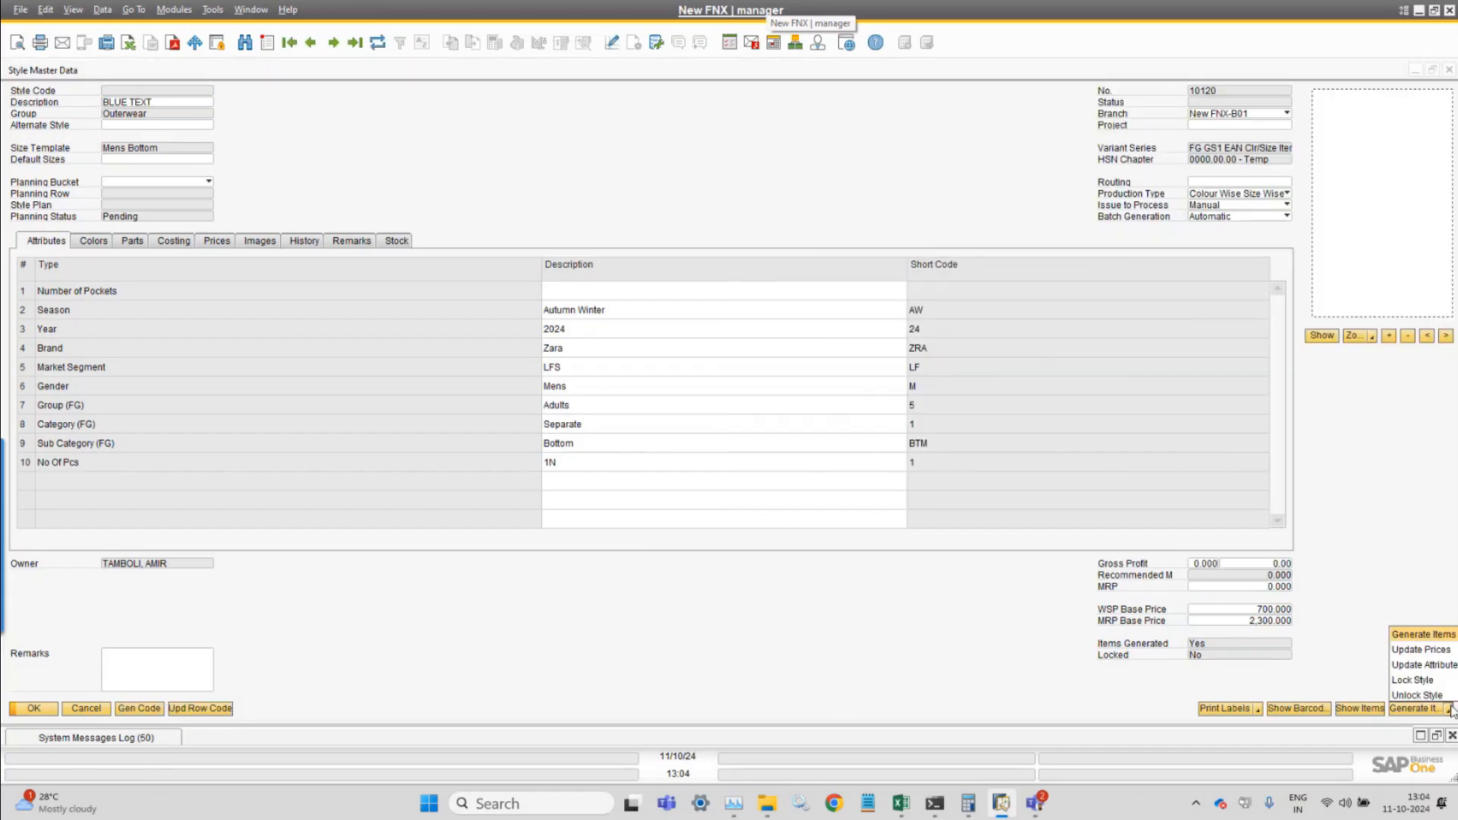
click(1447, 666)
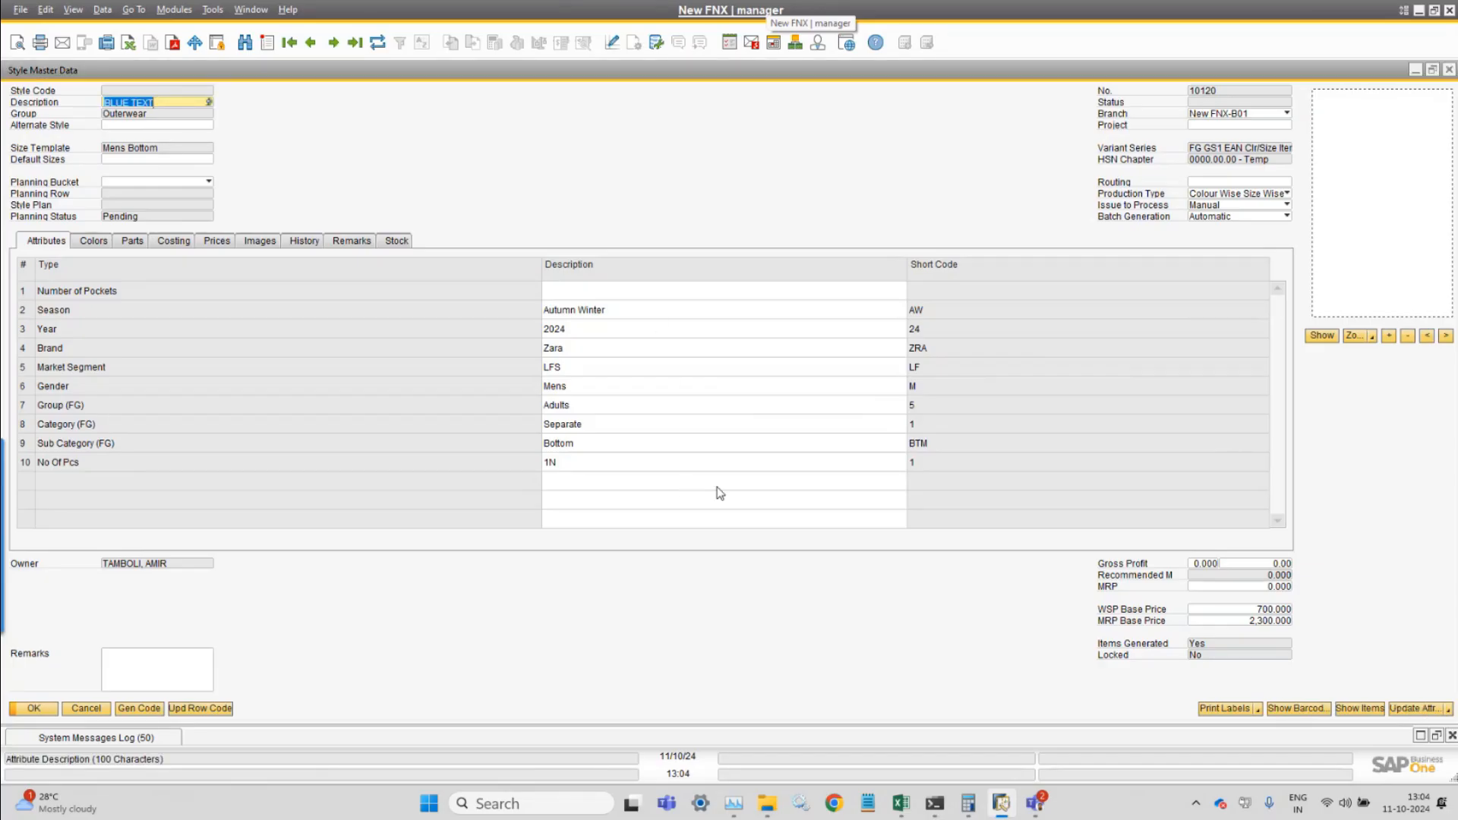
click(1448, 708)
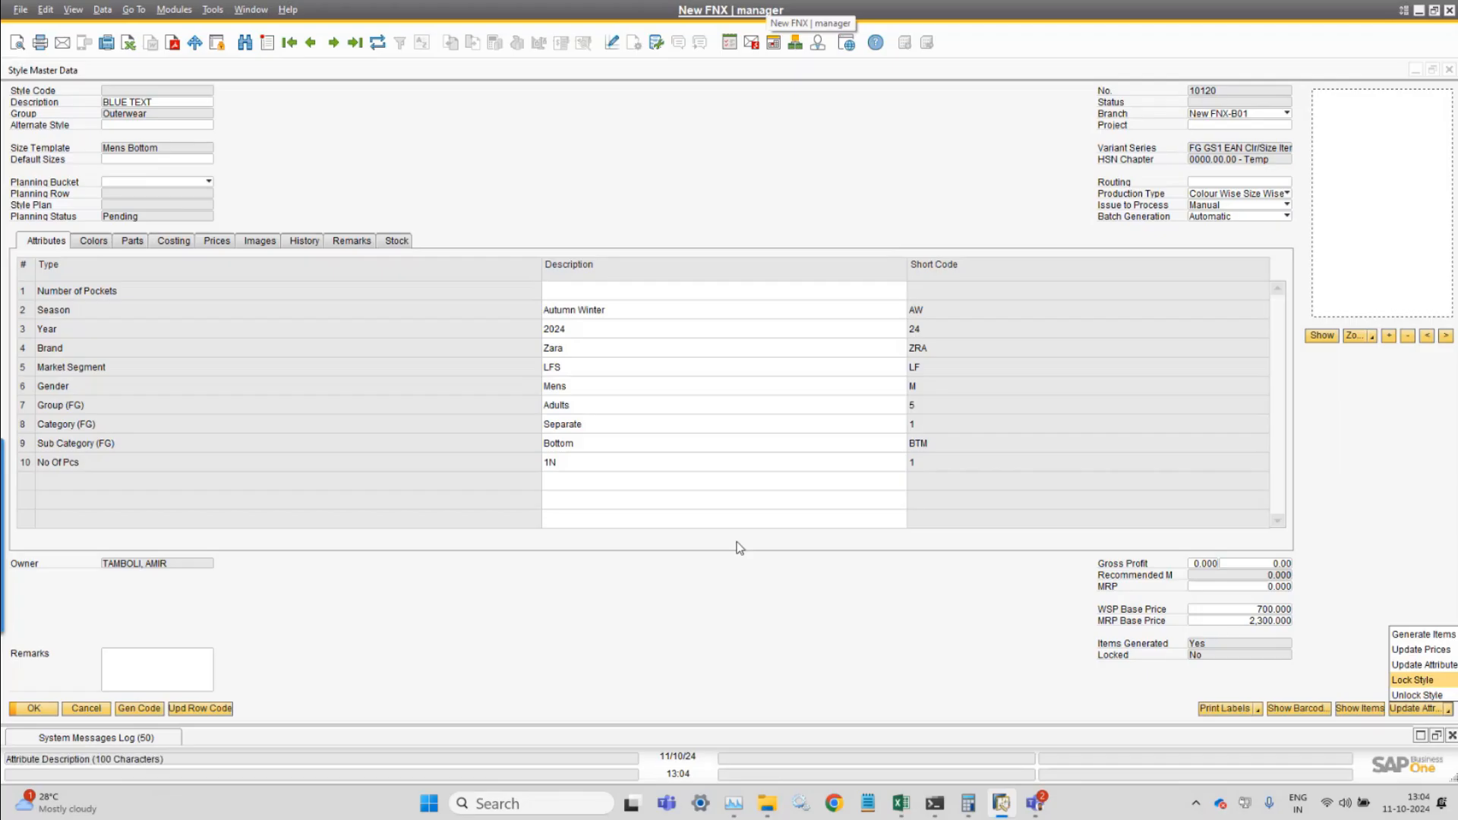
click(582, 205)
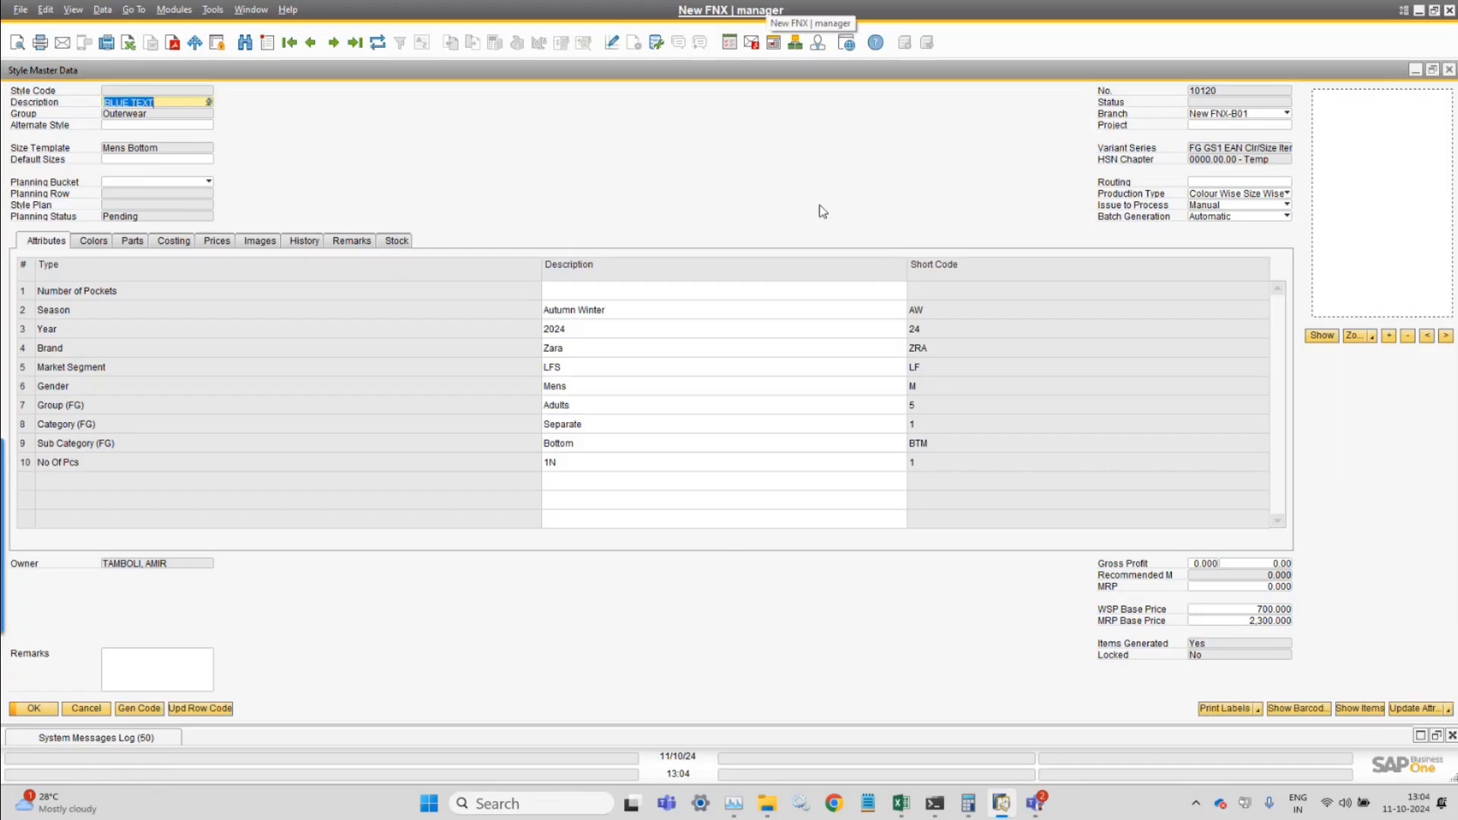
- Lock the BLUE TEXT style despite the missing planning assignment, then check its colors and attributes
click(1448, 710)
click(1414, 680)
click(1403, 710)
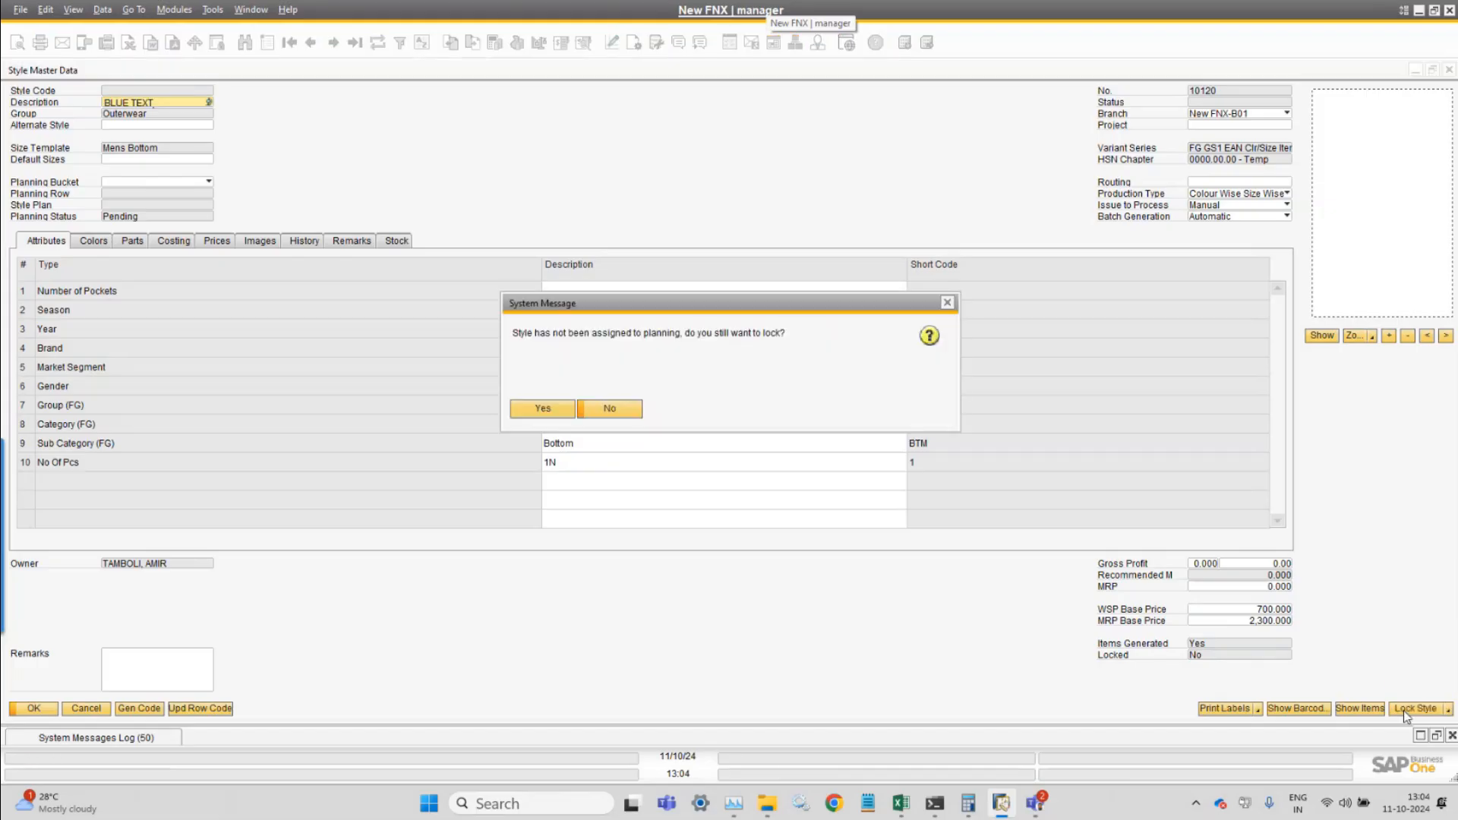
click(530, 413)
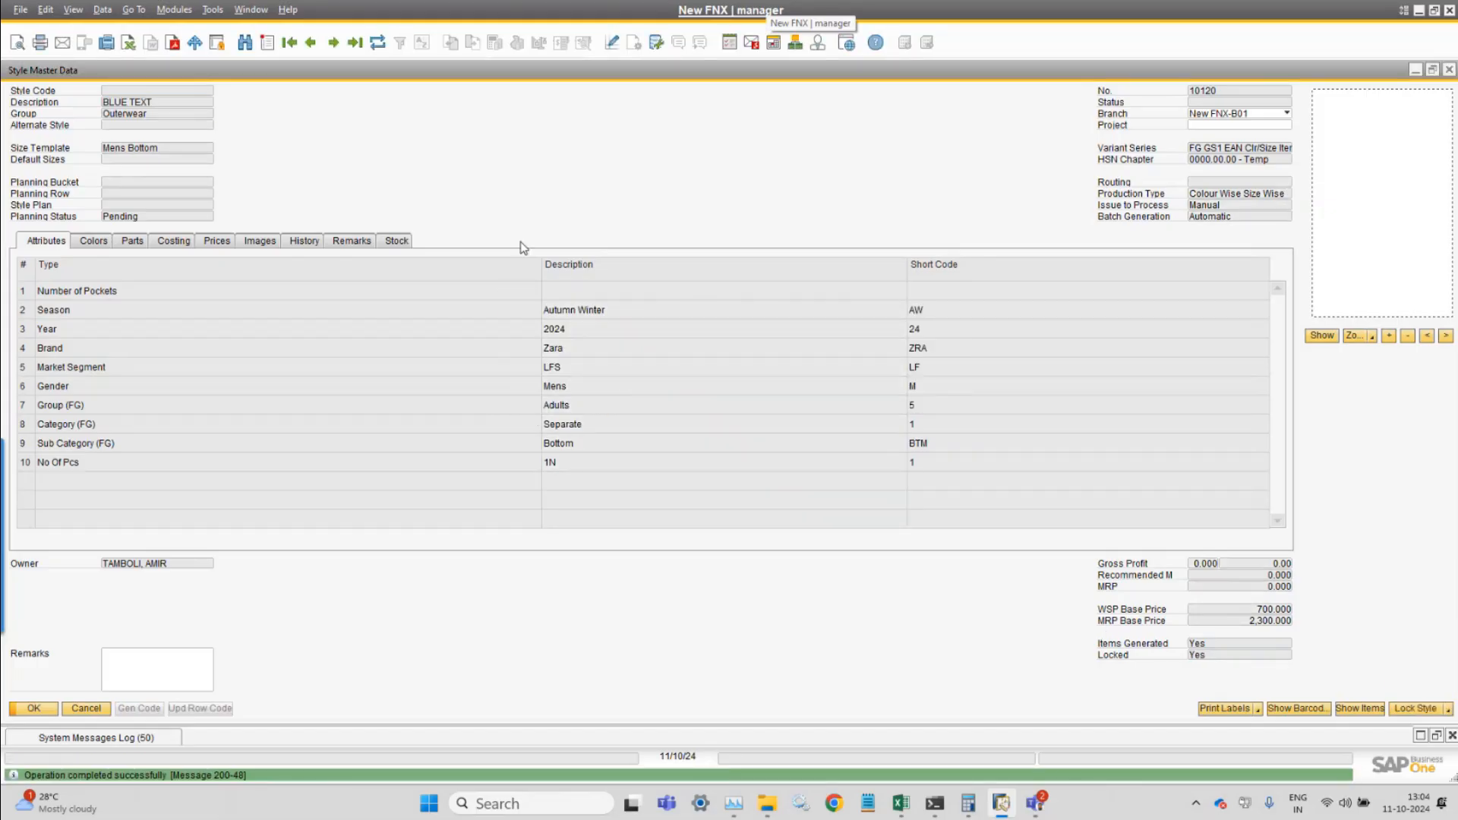
click(92, 241)
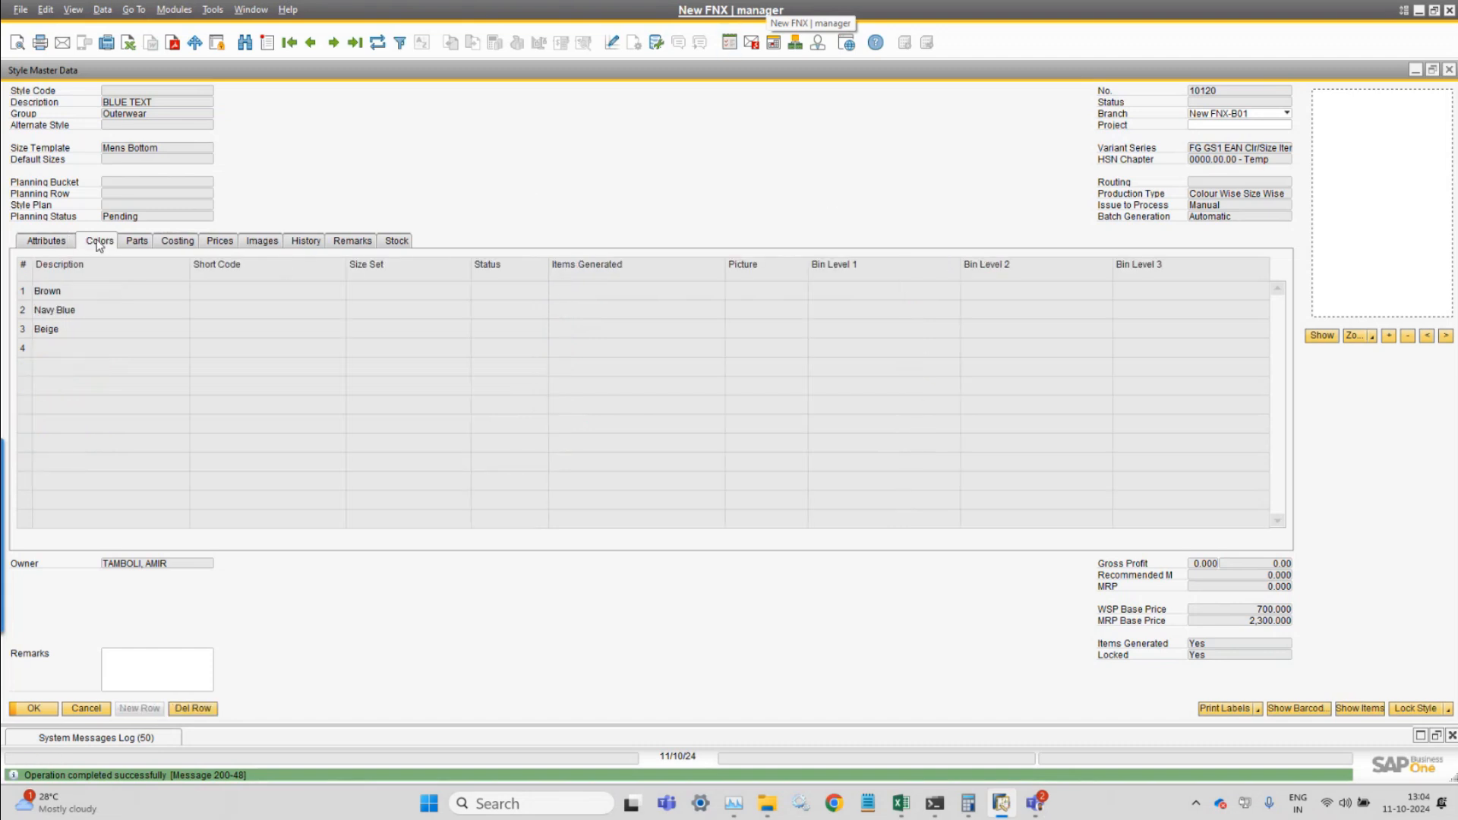
click(70, 240)
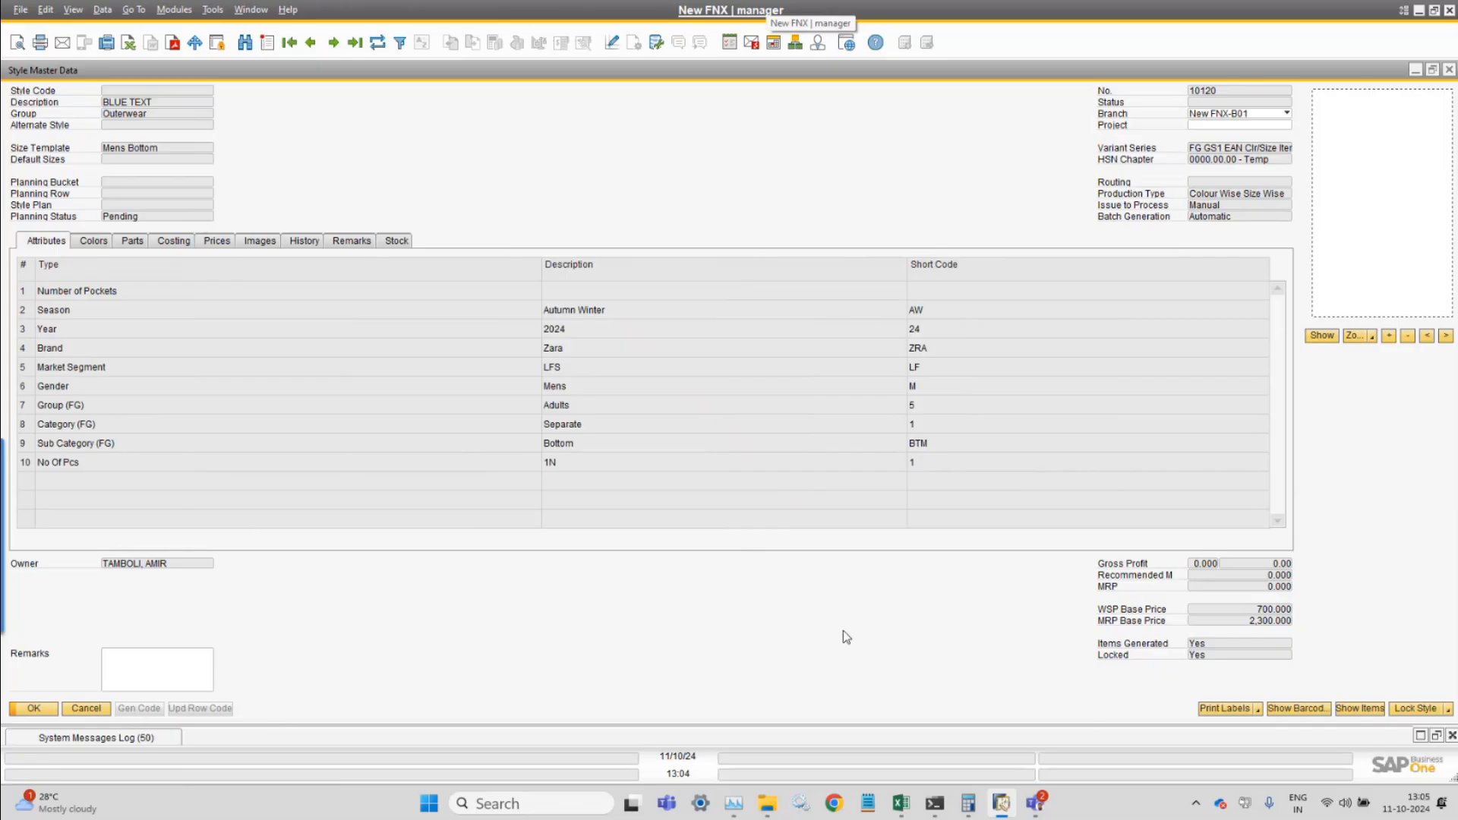
- Open the General Authorisations window for users
click(173, 9)
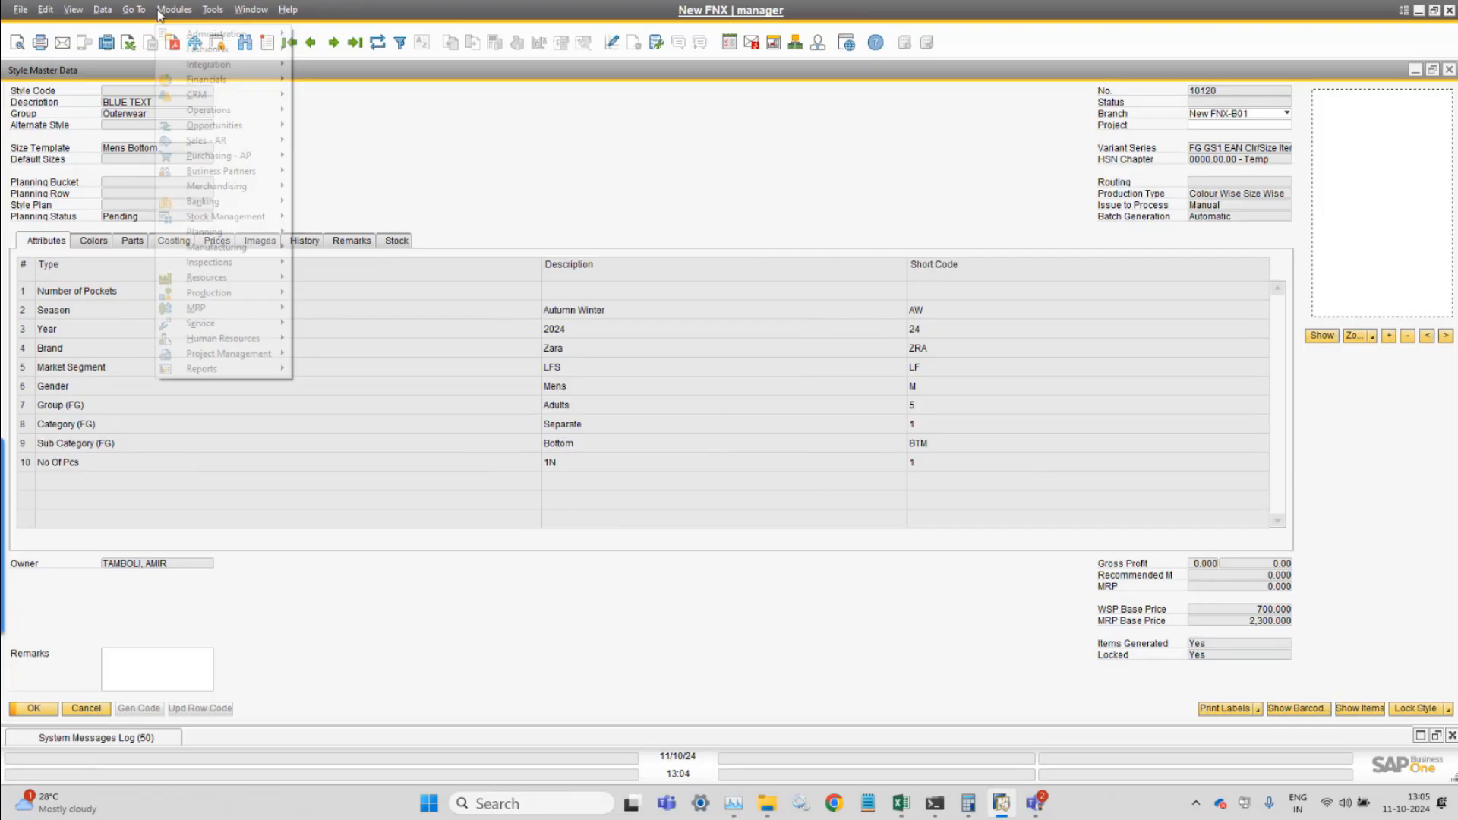
mouse_move(207, 50)
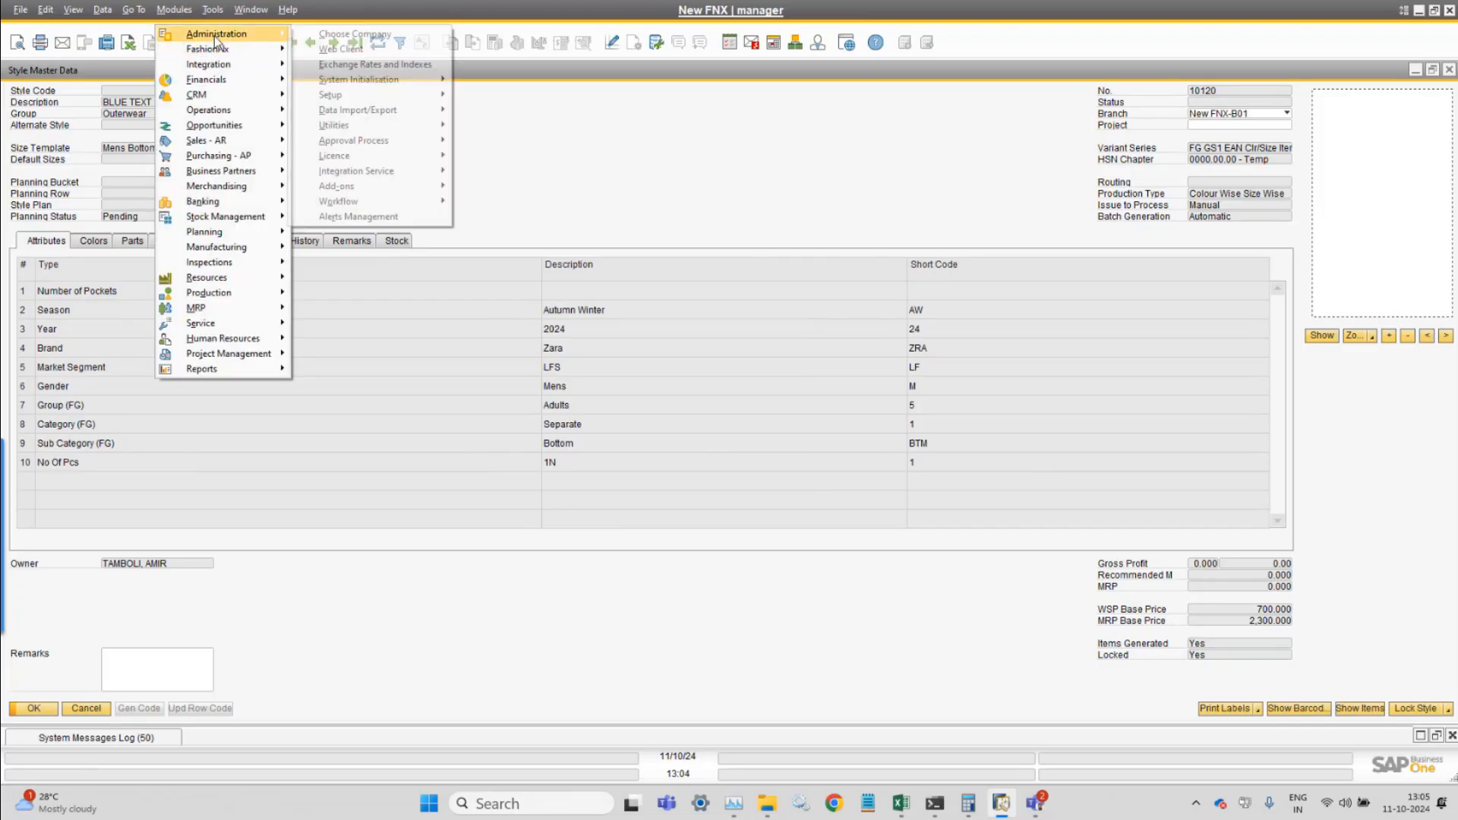
mouse_move(374, 84)
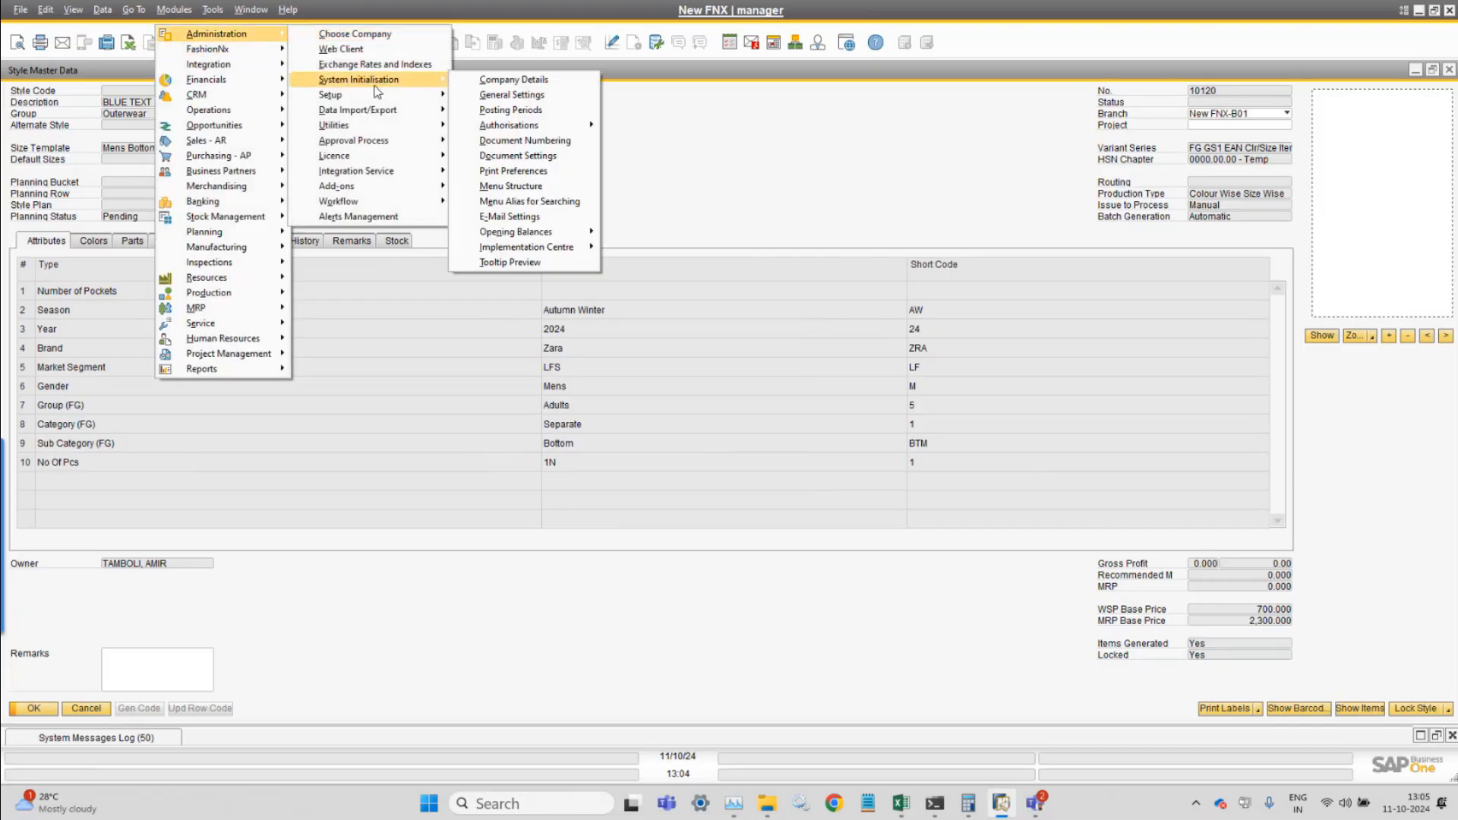
mouse_move(563, 127)
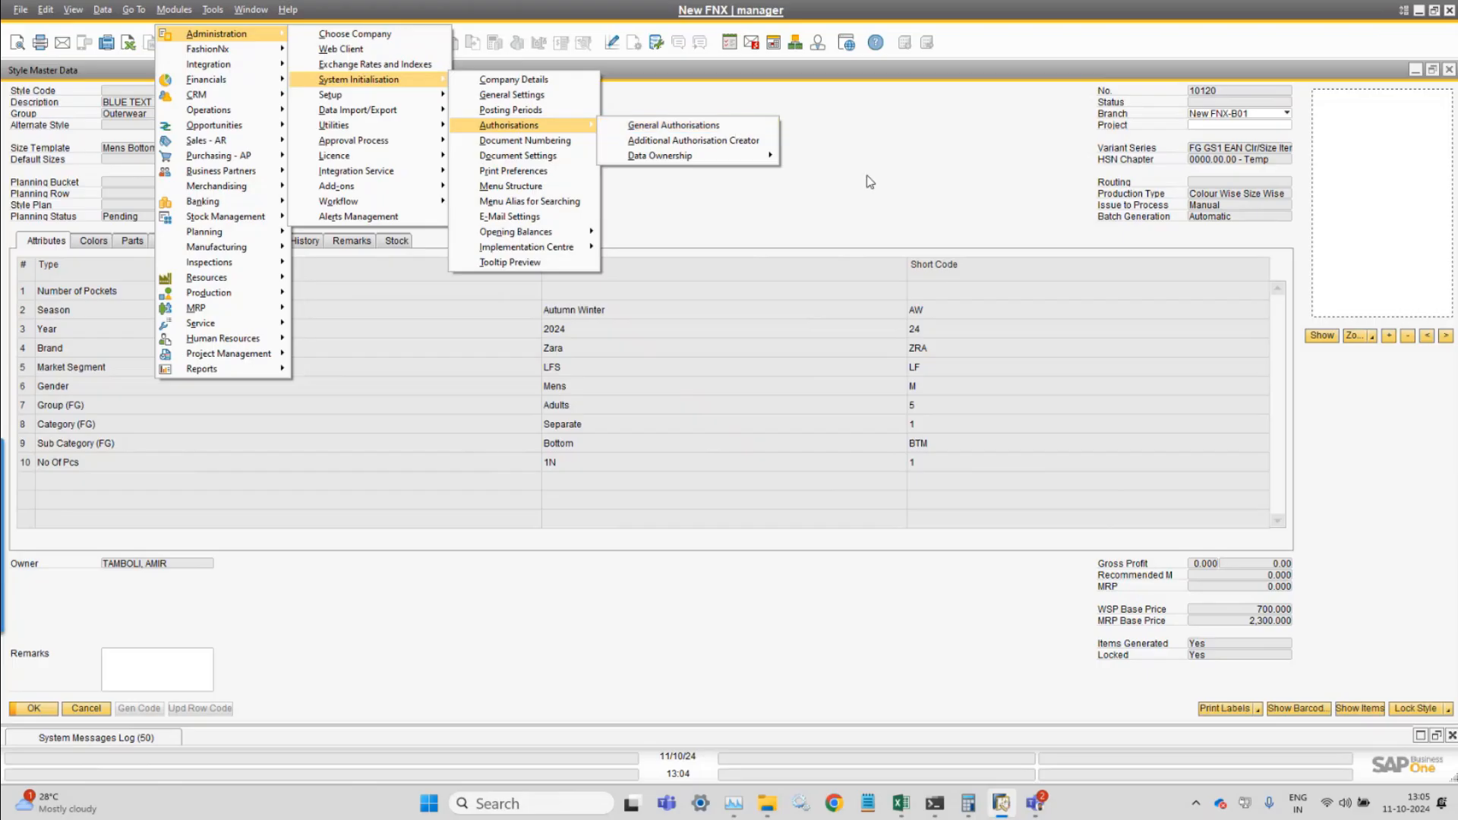
click(706, 125)
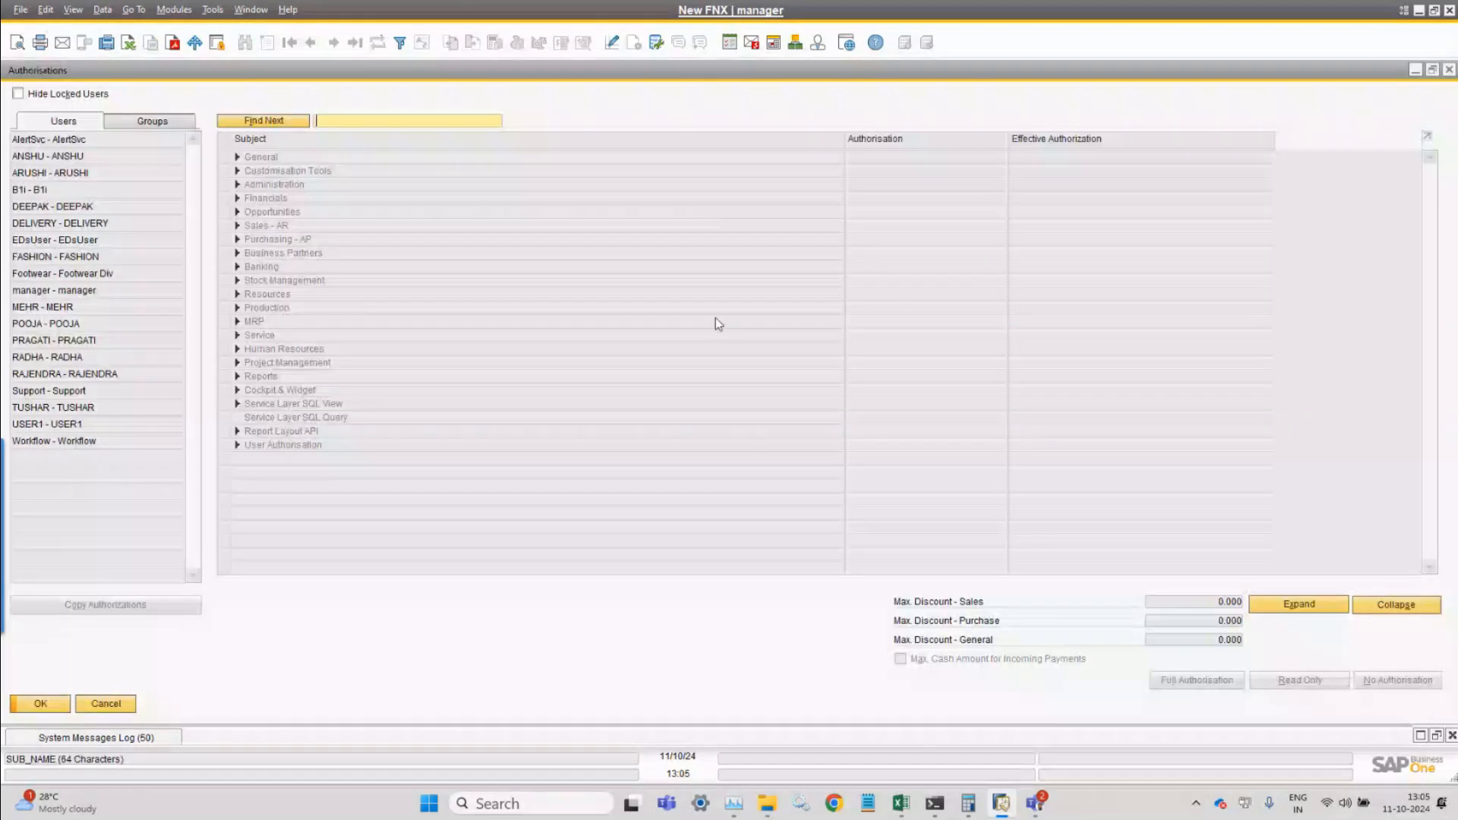
- Examine one user's FashionNx Style Master authorisations under User Authorisation, then close the authorisations without changes
click(90, 407)
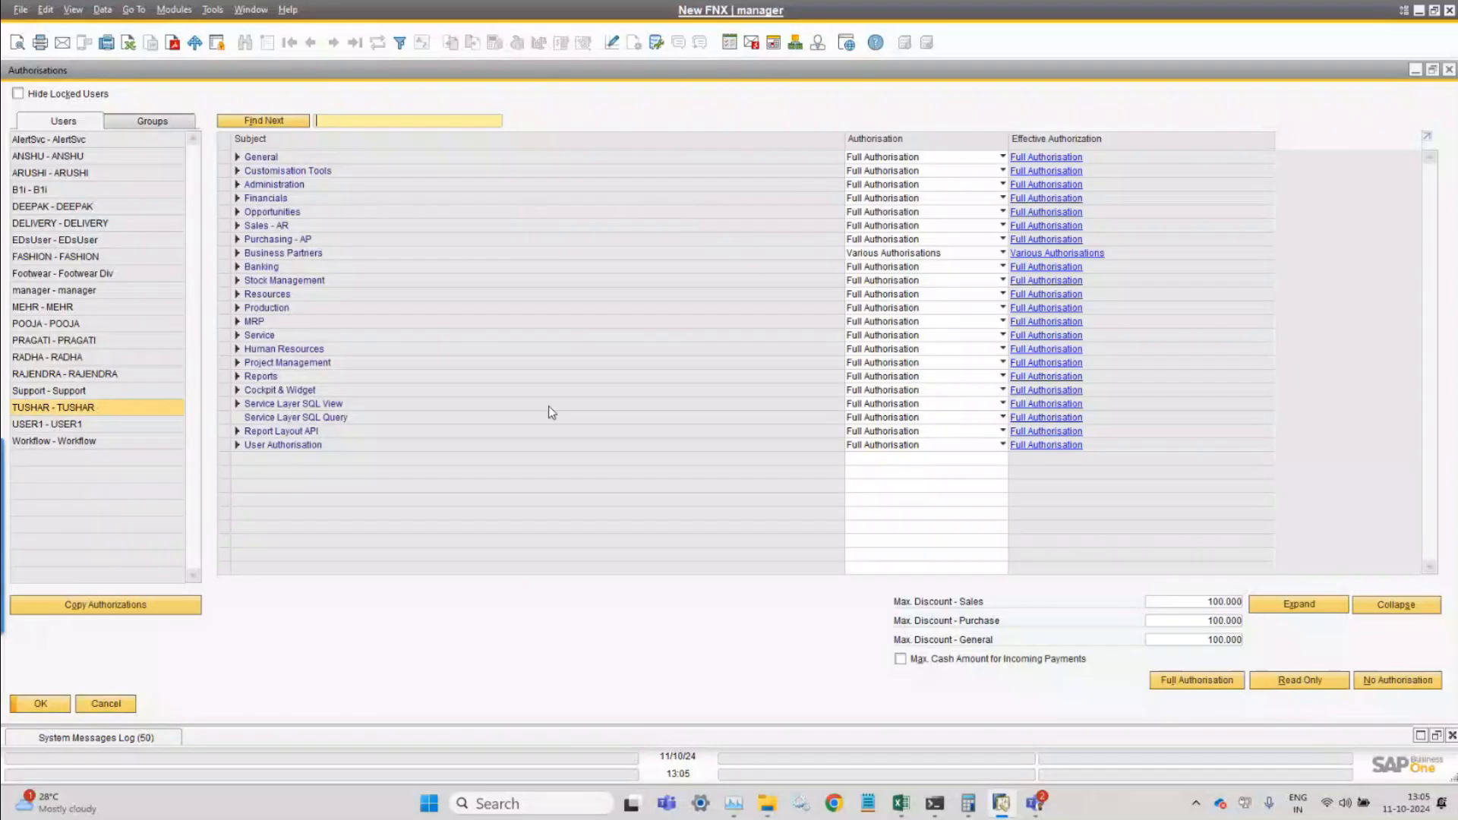
click(237, 445)
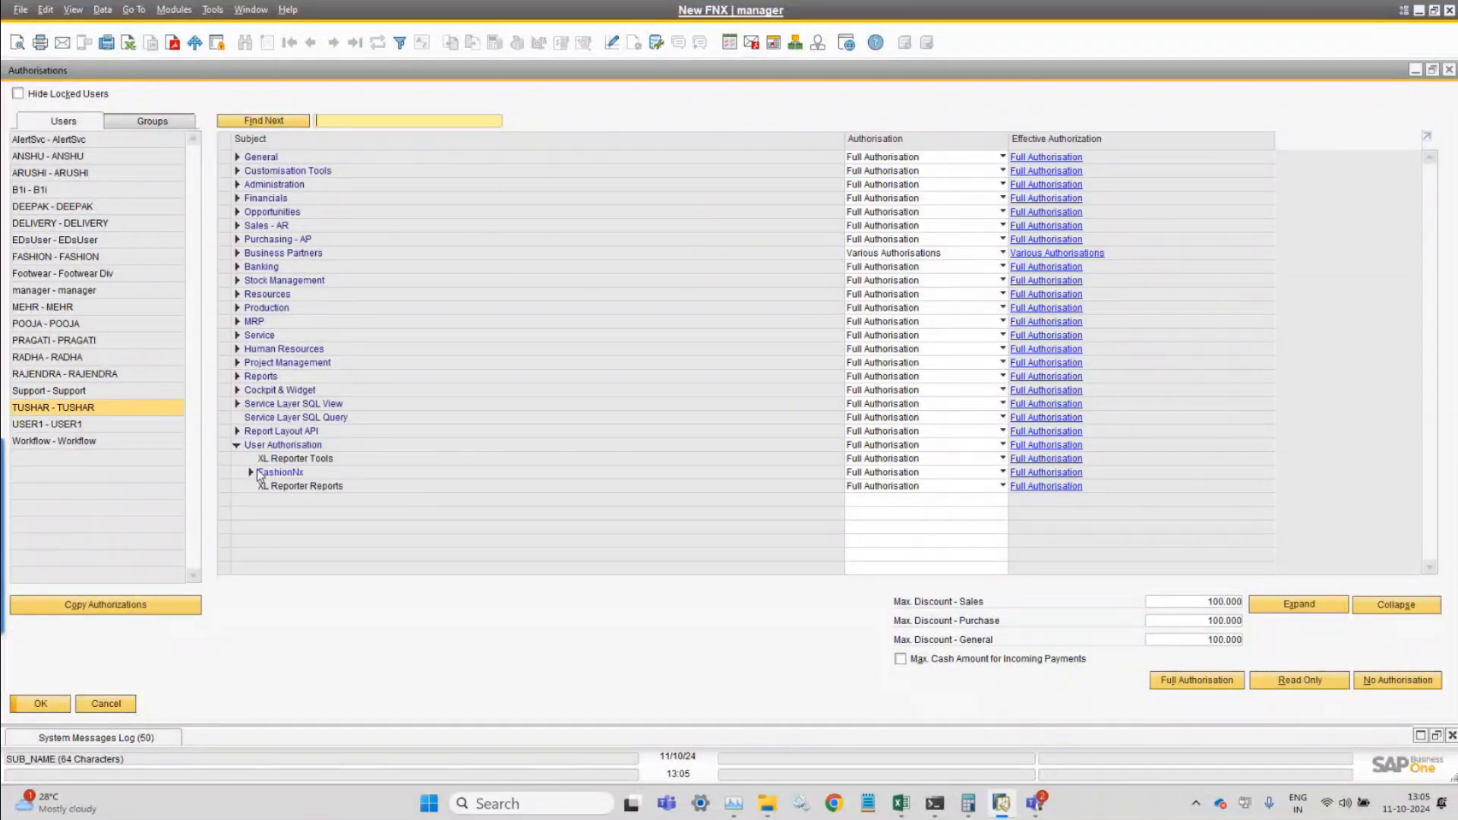
click(250, 472)
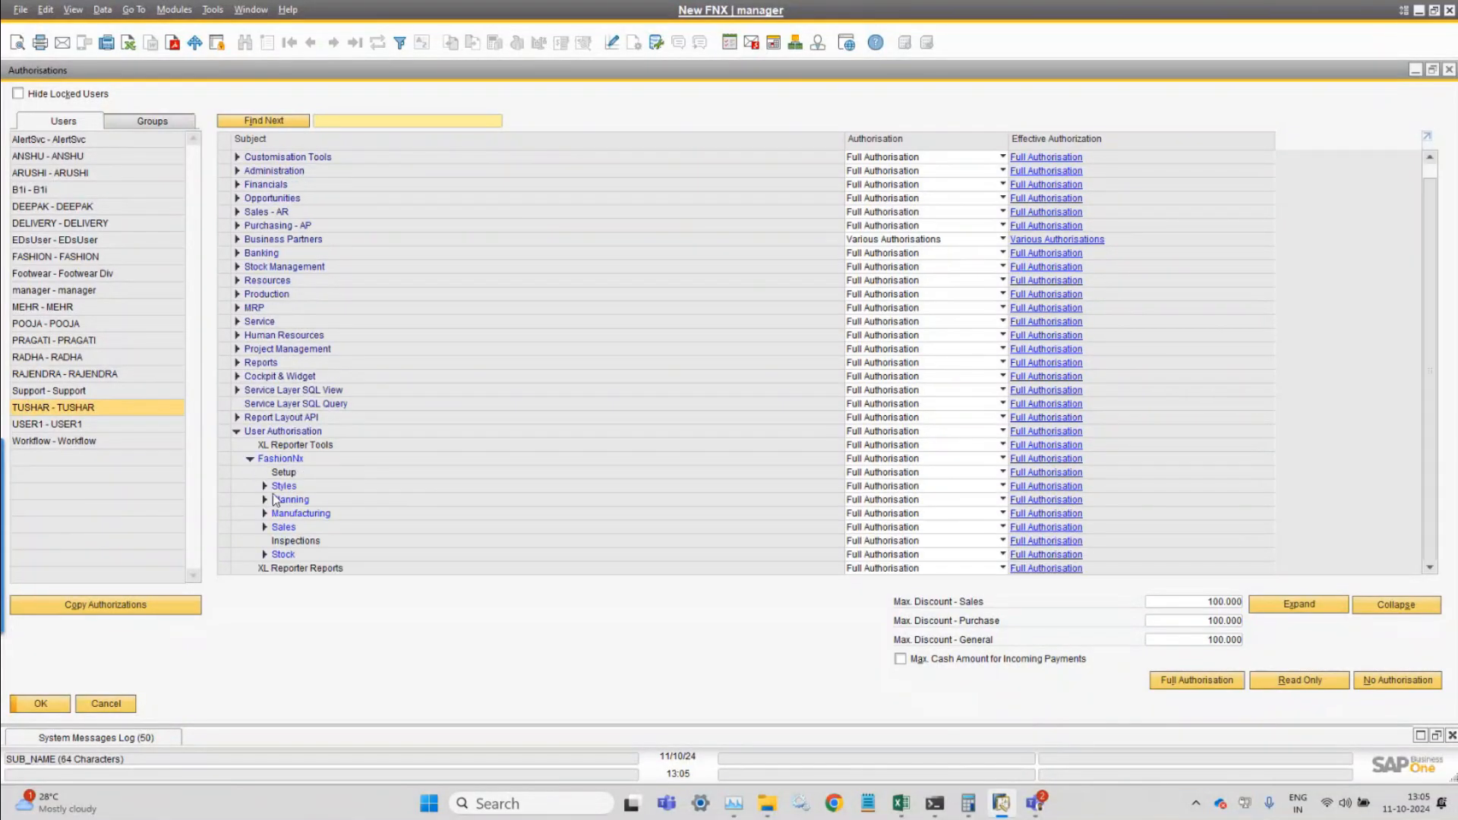
click(264, 486)
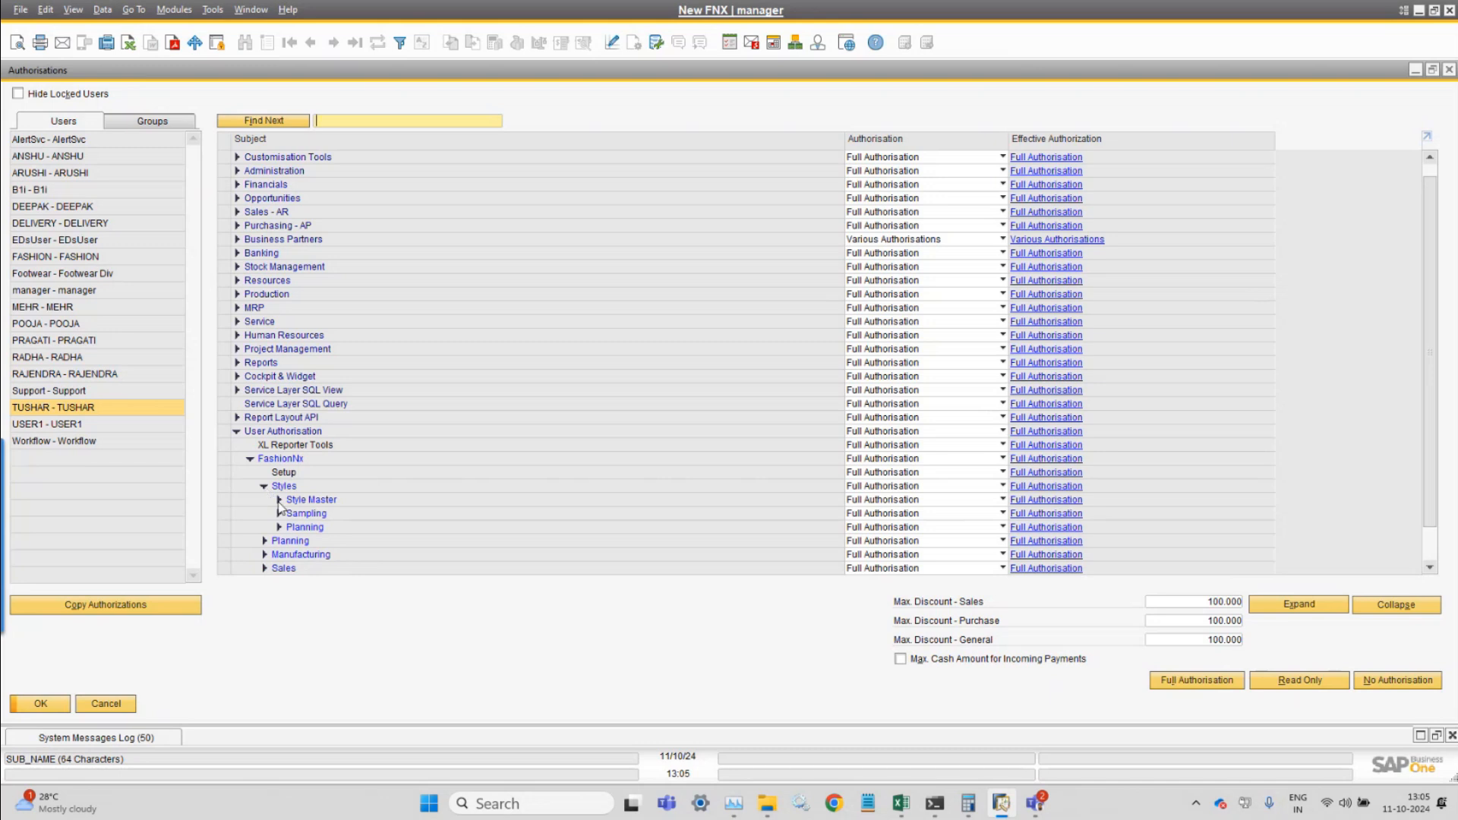
click(279, 500)
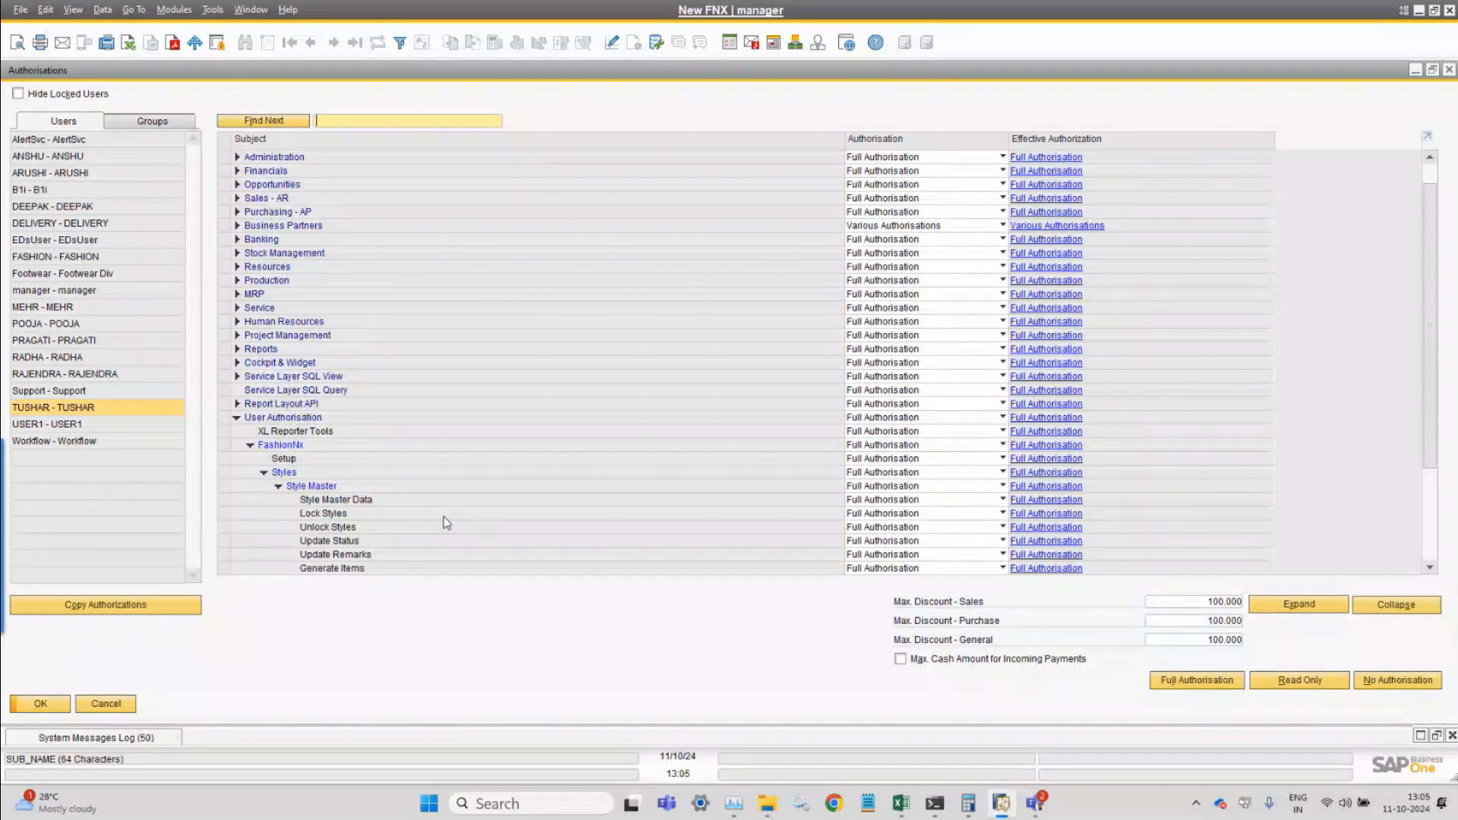
scroll(446, 521, down, 1)
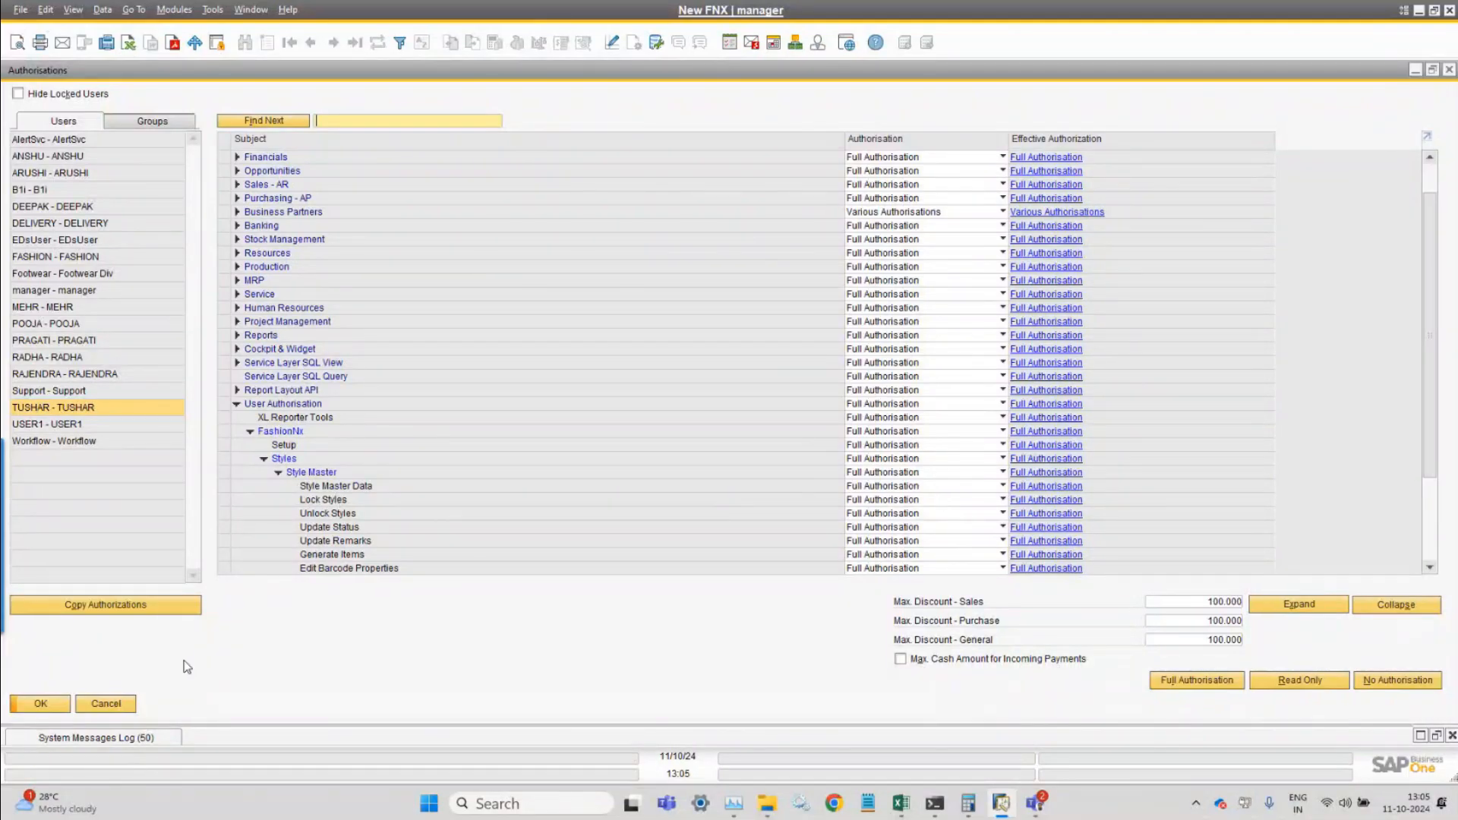
click(121, 709)
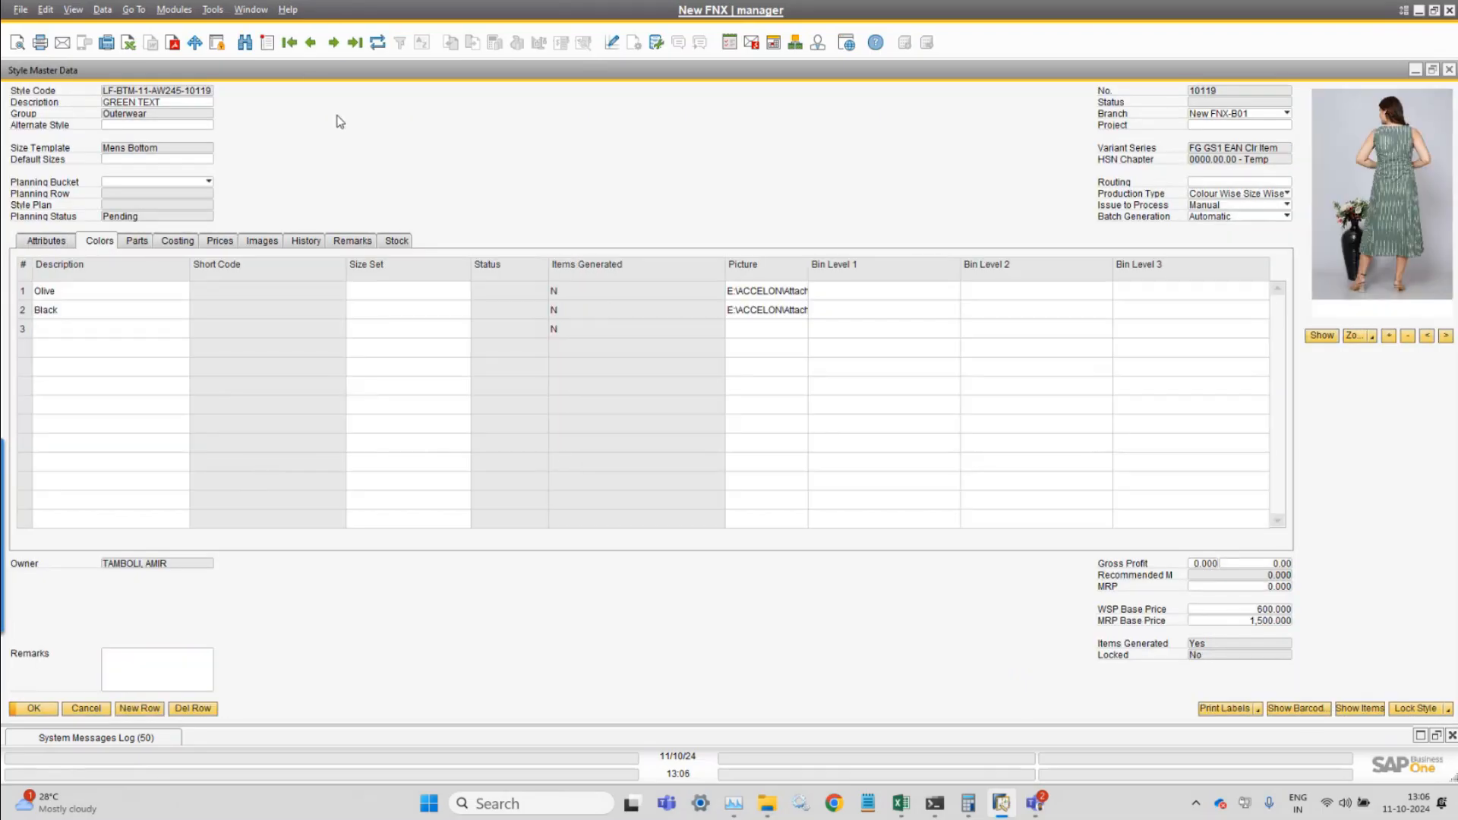
- Start a new style master record with the description GREY TEXT and the group Outerwear
click(267, 43)
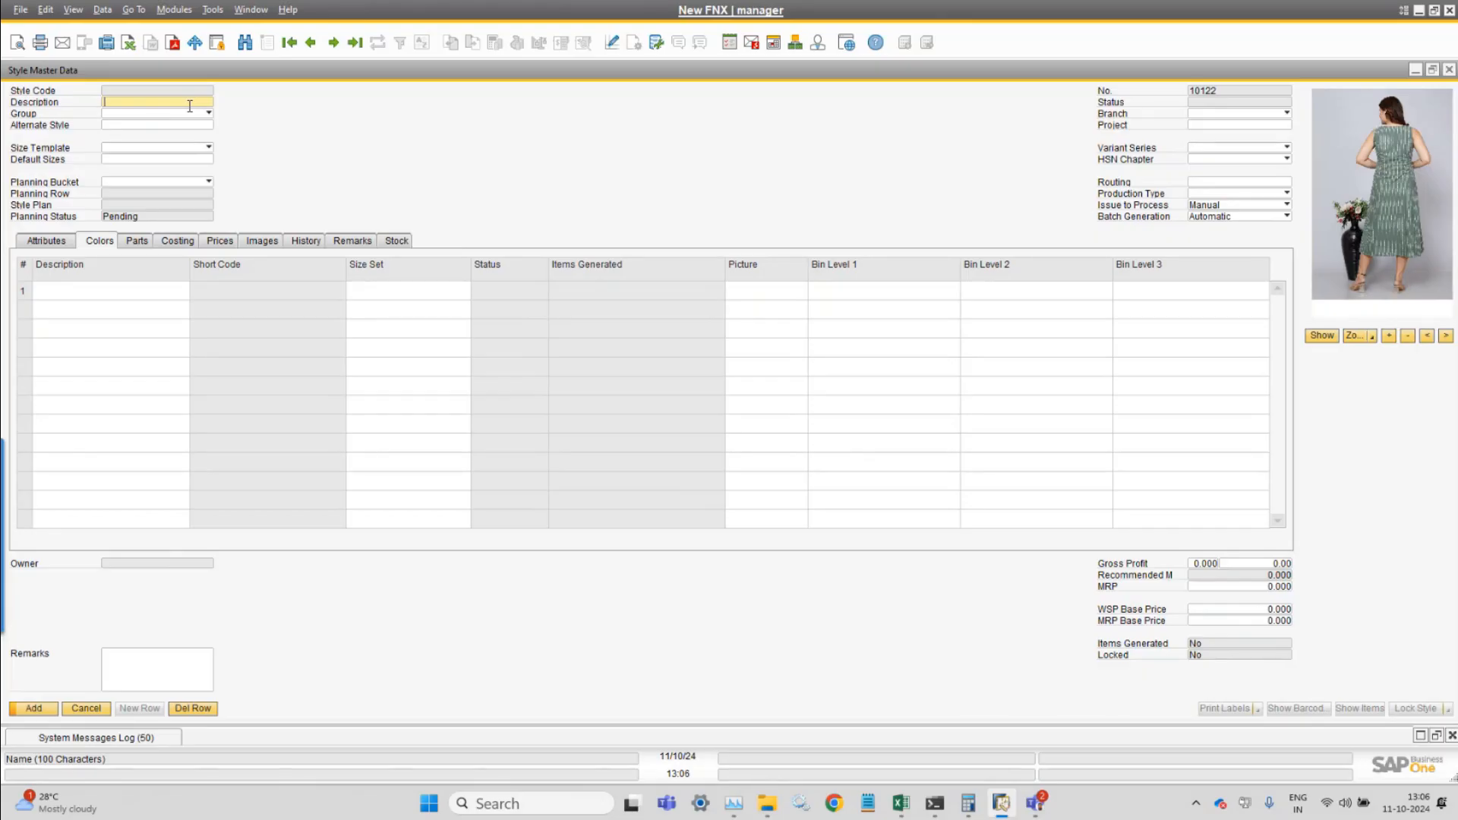
text(GREY TEXT)
key(Tab)
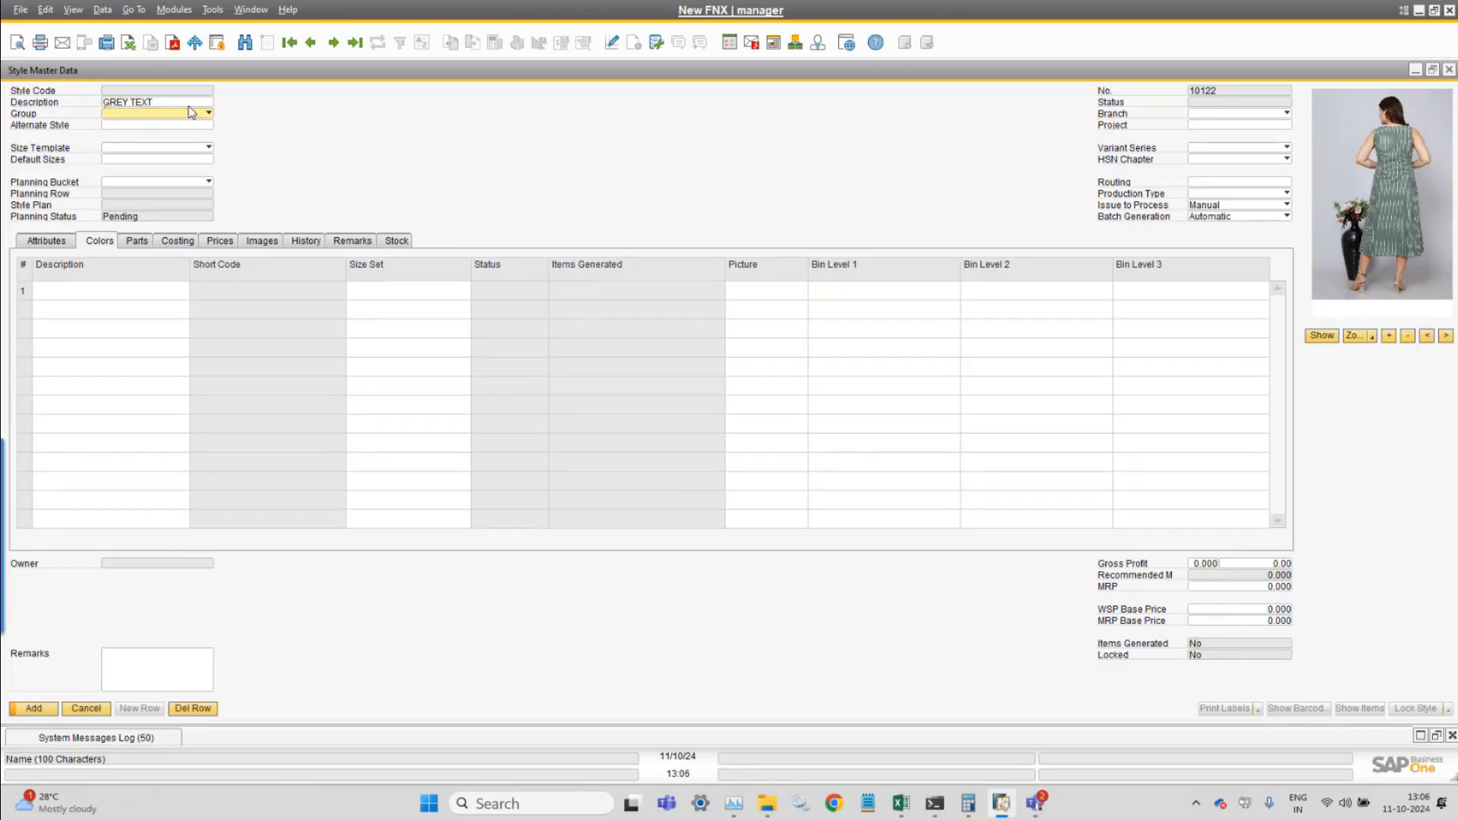
click(190, 113)
key(Return)
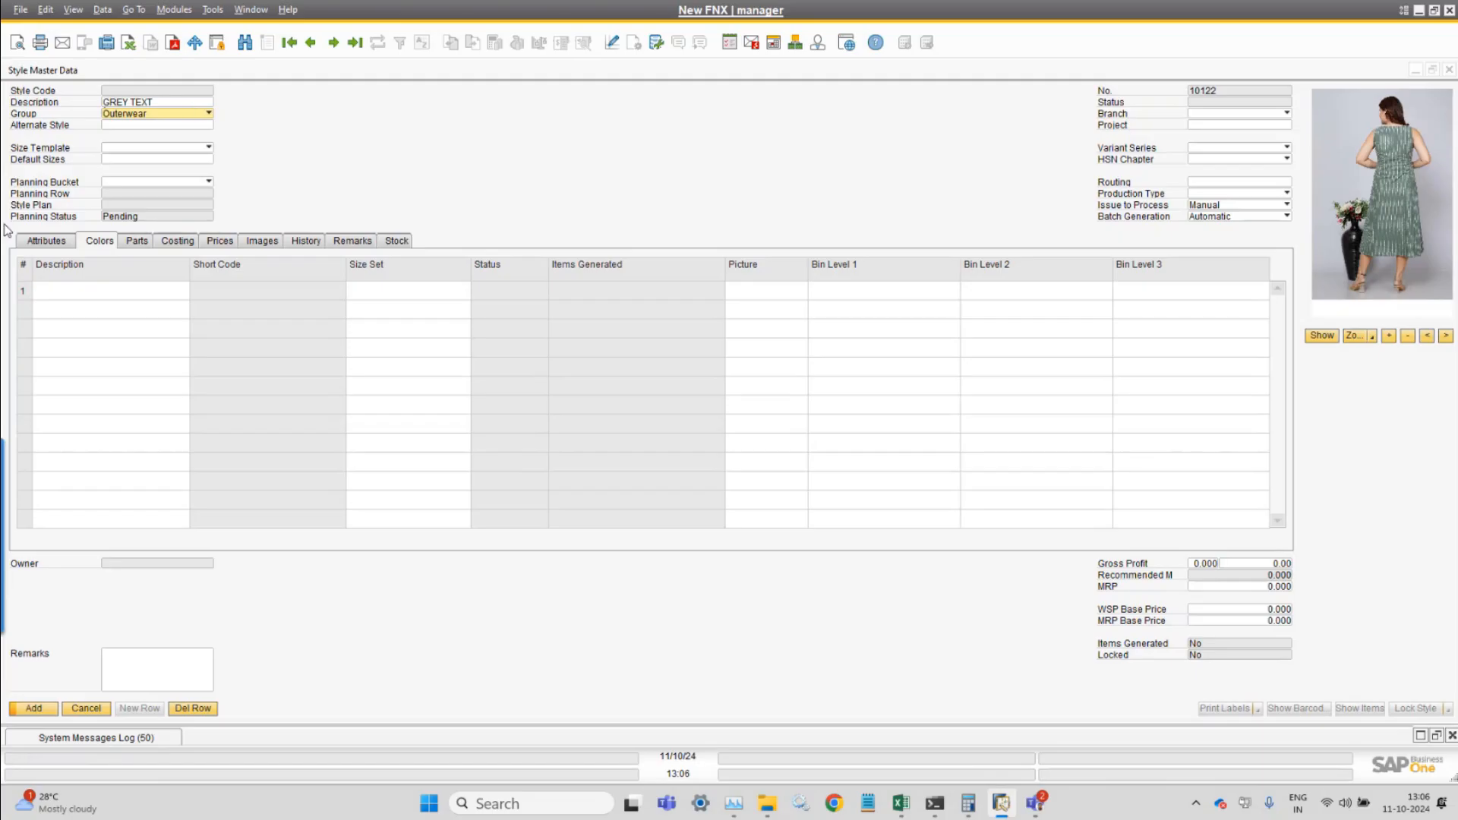
- Pick Green from the attribute list as the first color of the GREY TEXT style
click(44, 243)
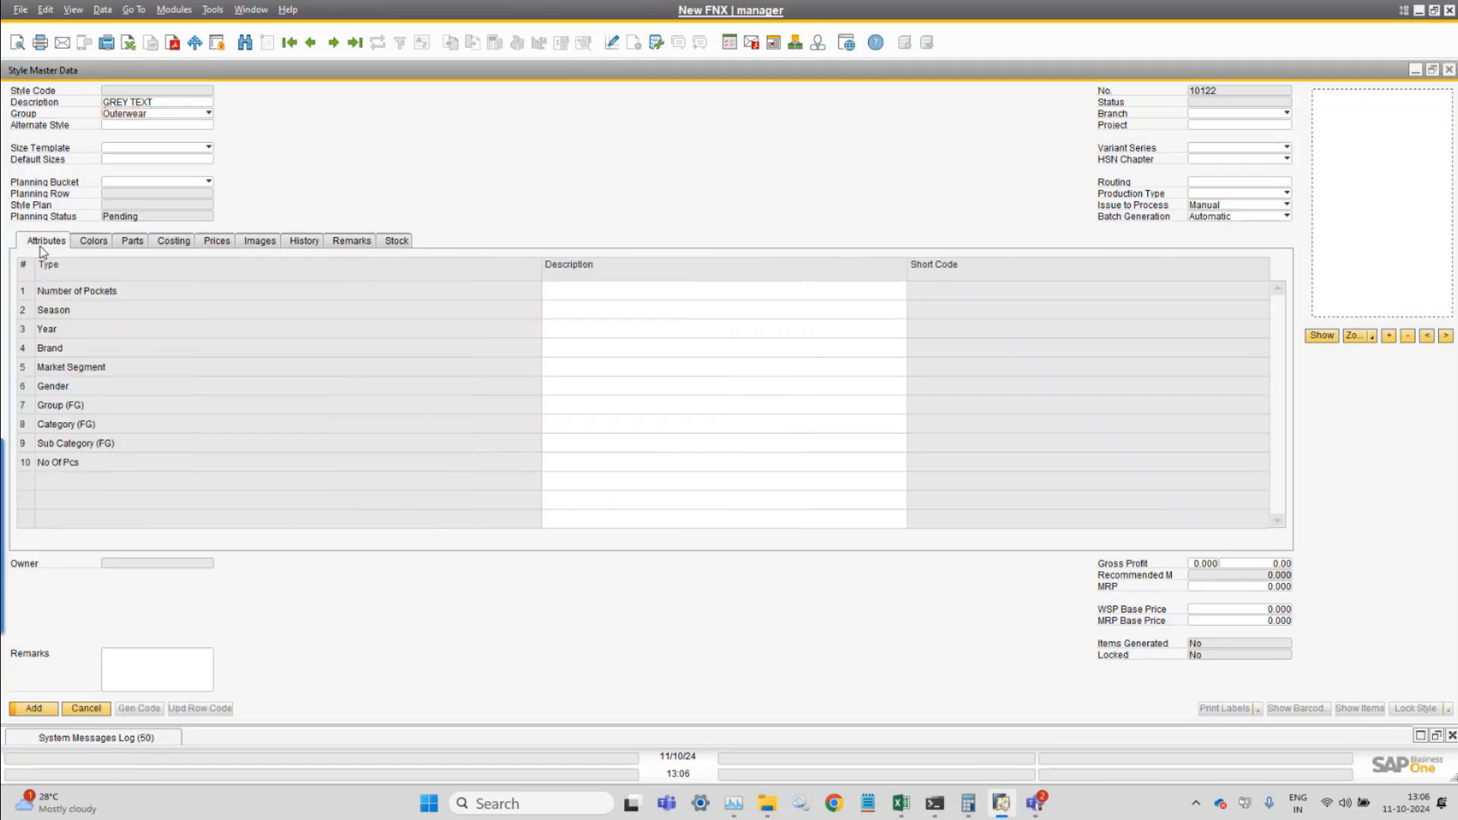
click(84, 244)
click(70, 291)
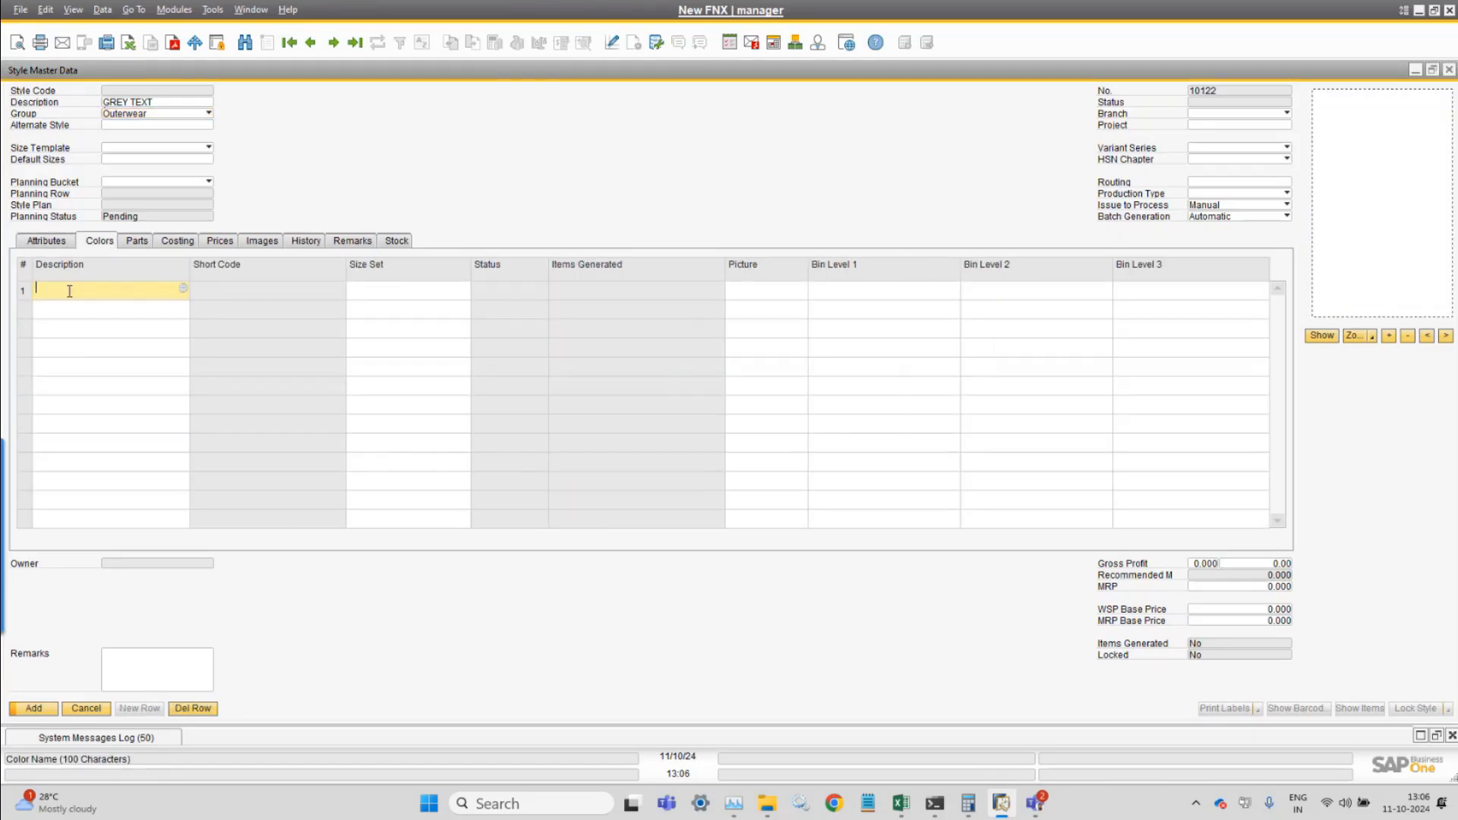
key(Tab)
key(Down)
key(Down)
key(Down)
key(Down)
key(Down)
key(Down)
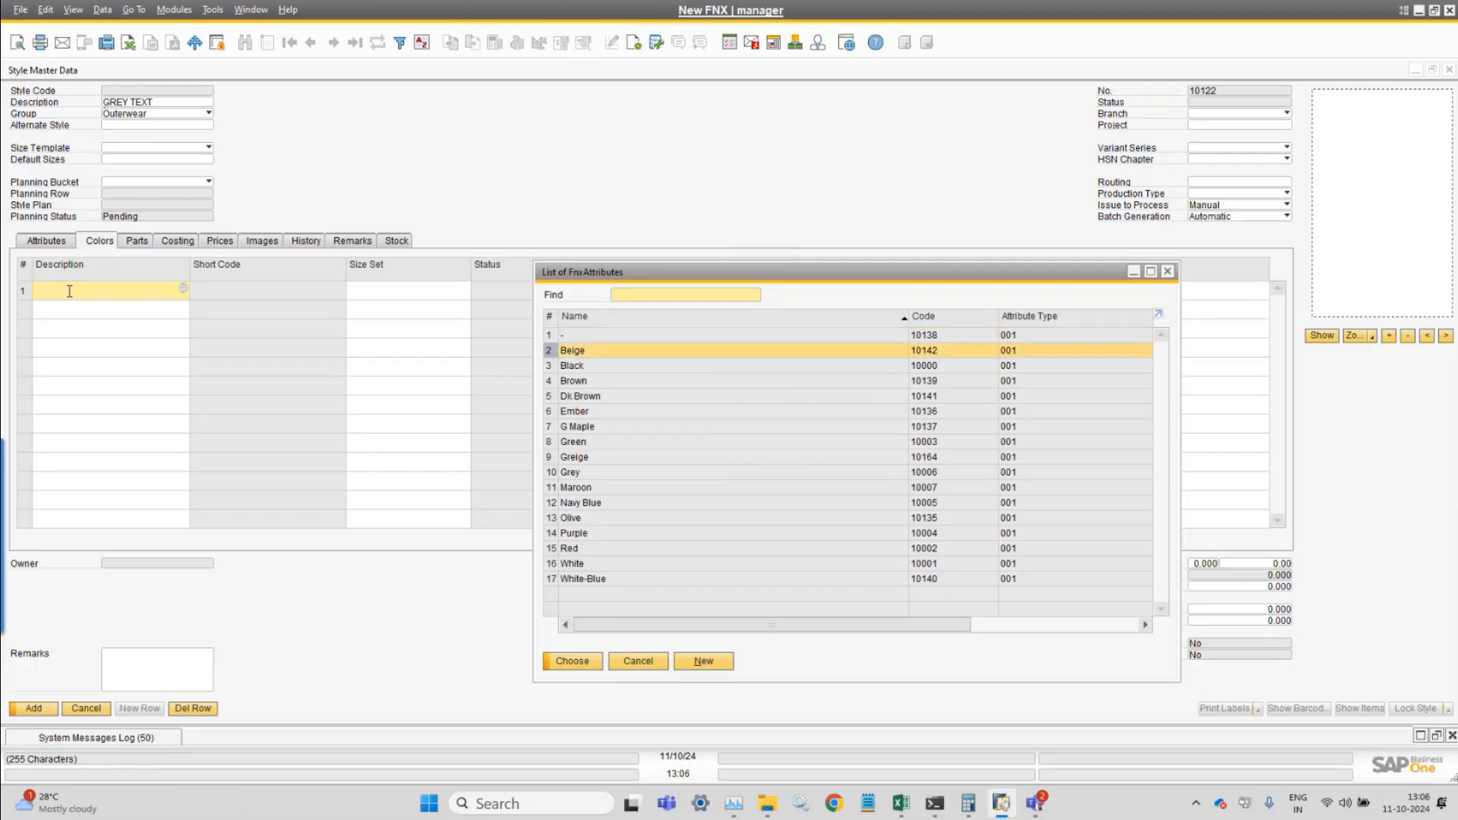
key(Down)
key(Return)
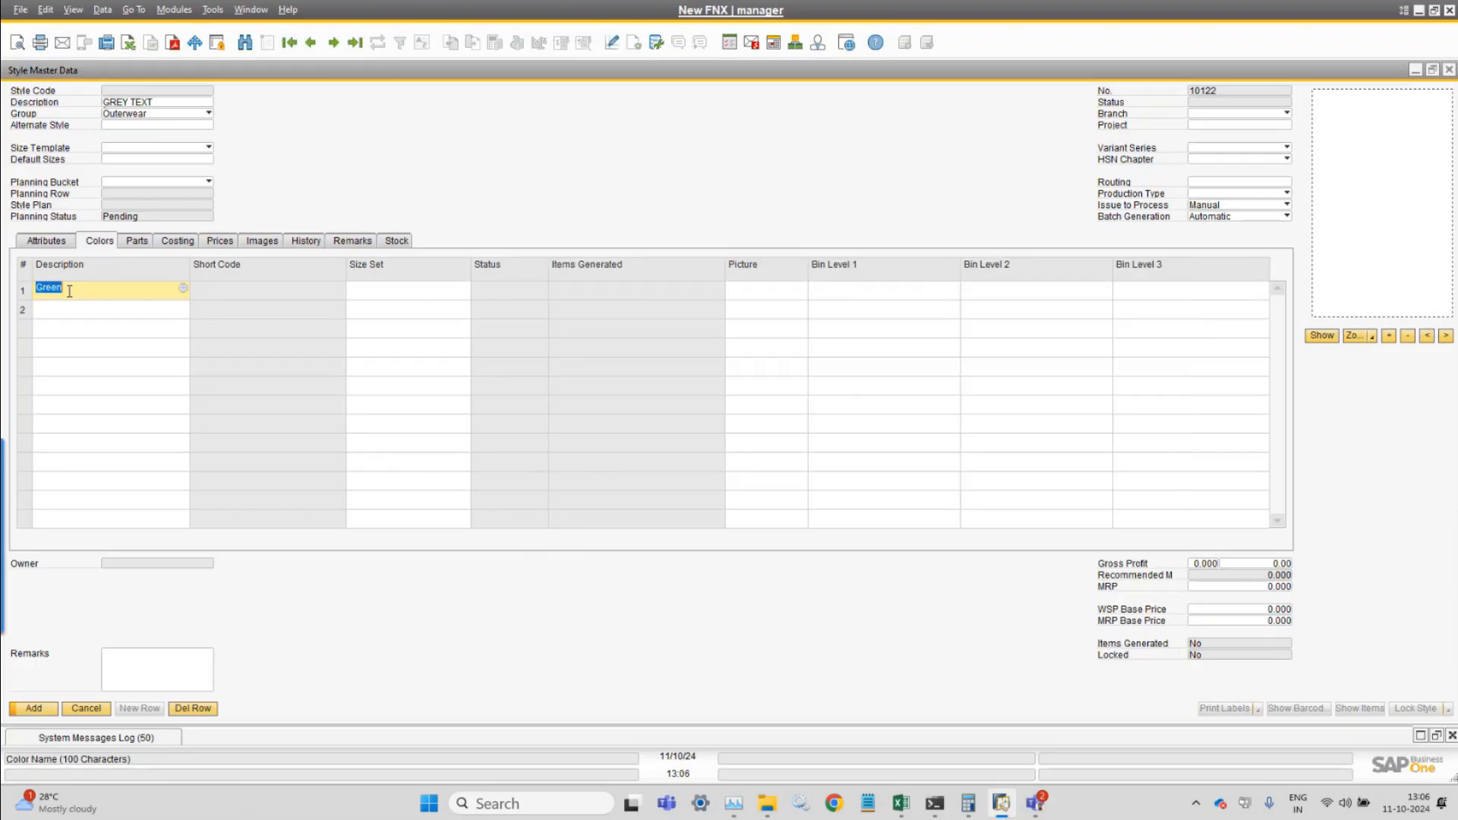
- Set the first color of the GREY TEXT style to Grey
key(BackSpace)
text(grey)
key(Tab)
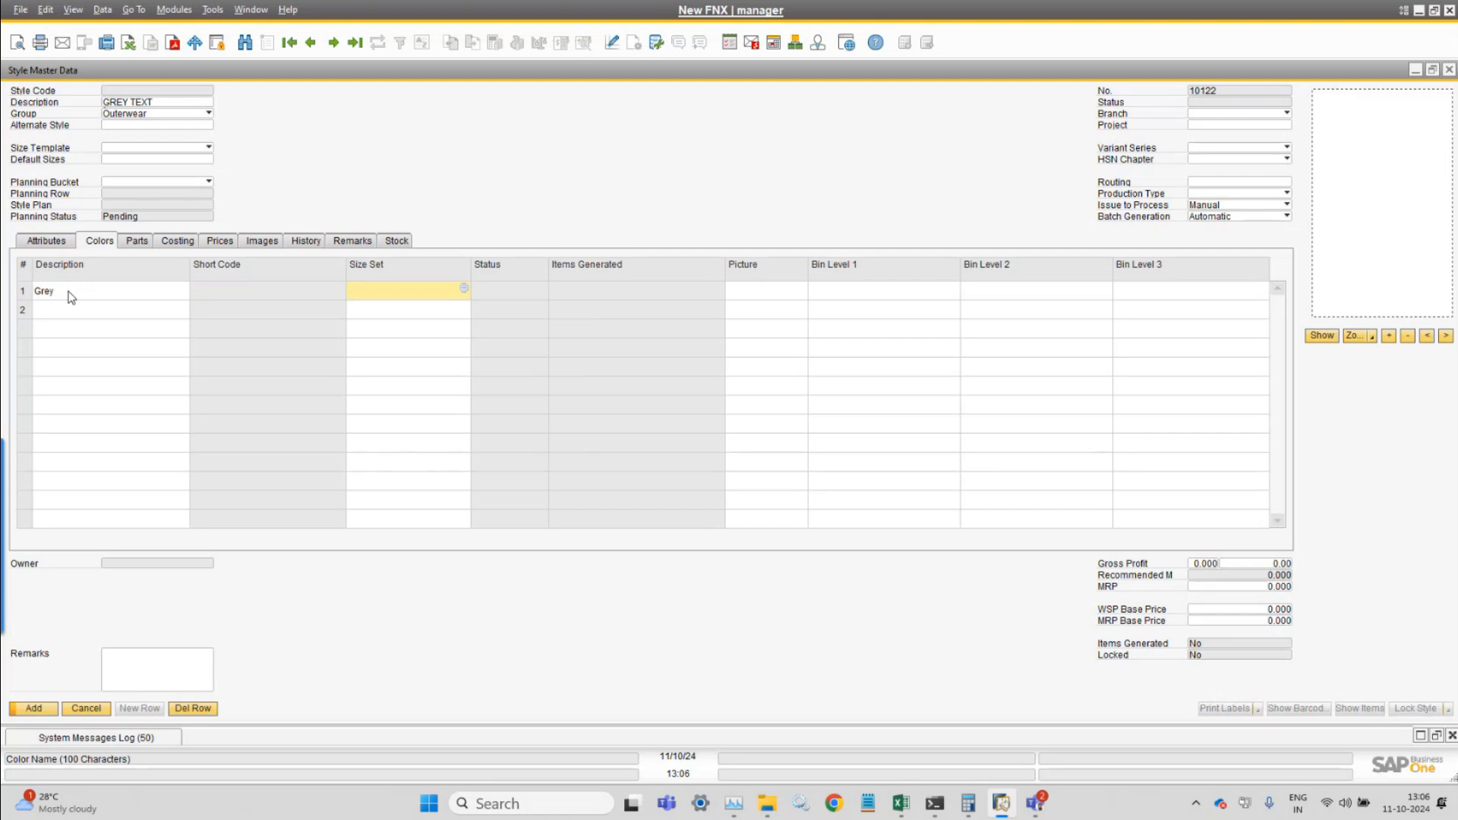
- Set the style's branch to New FNX-B01 and look over the available variant series without choosing one
click(1222, 123)
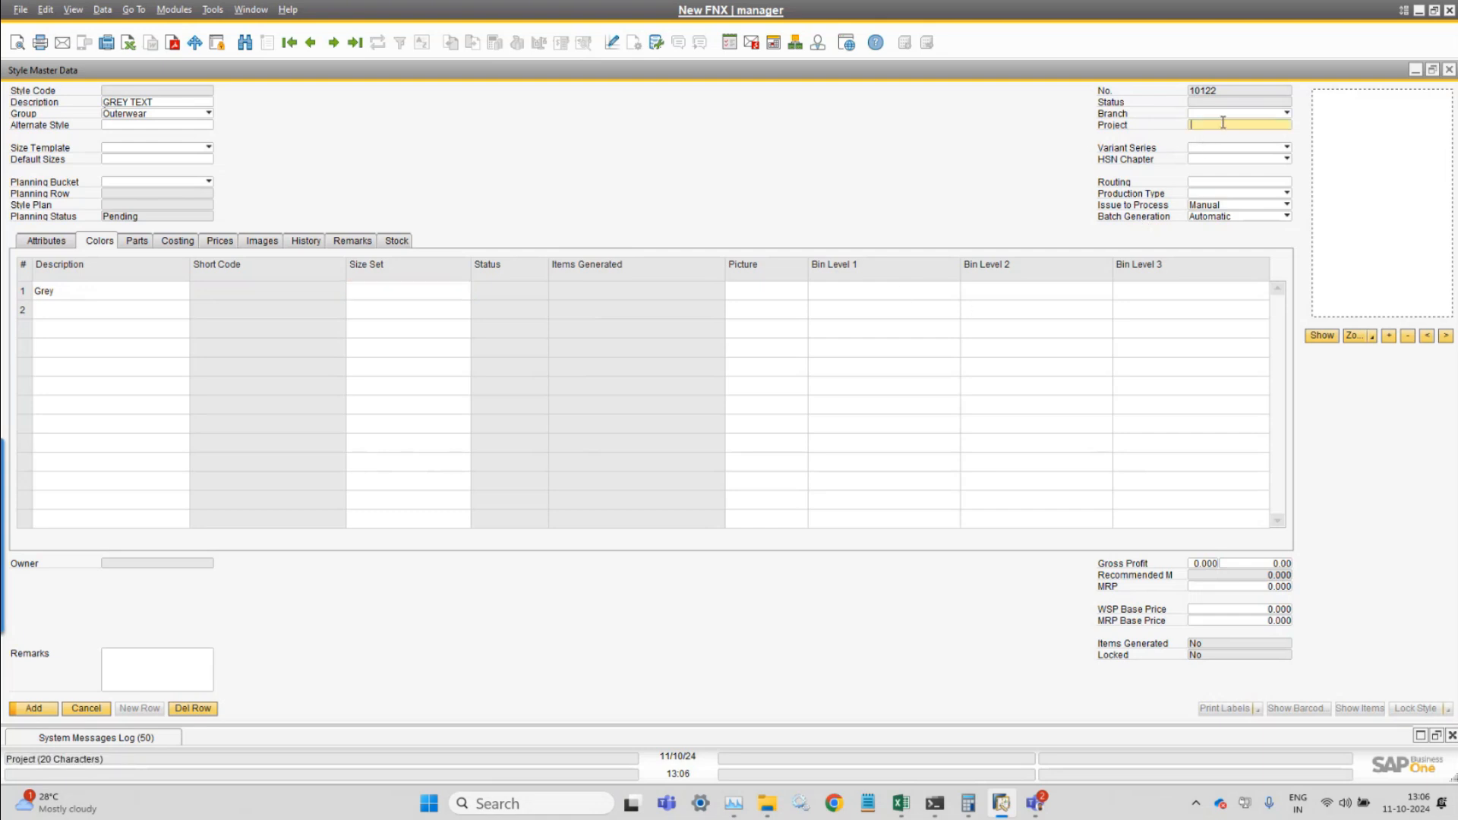
click(1221, 113)
click(1221, 126)
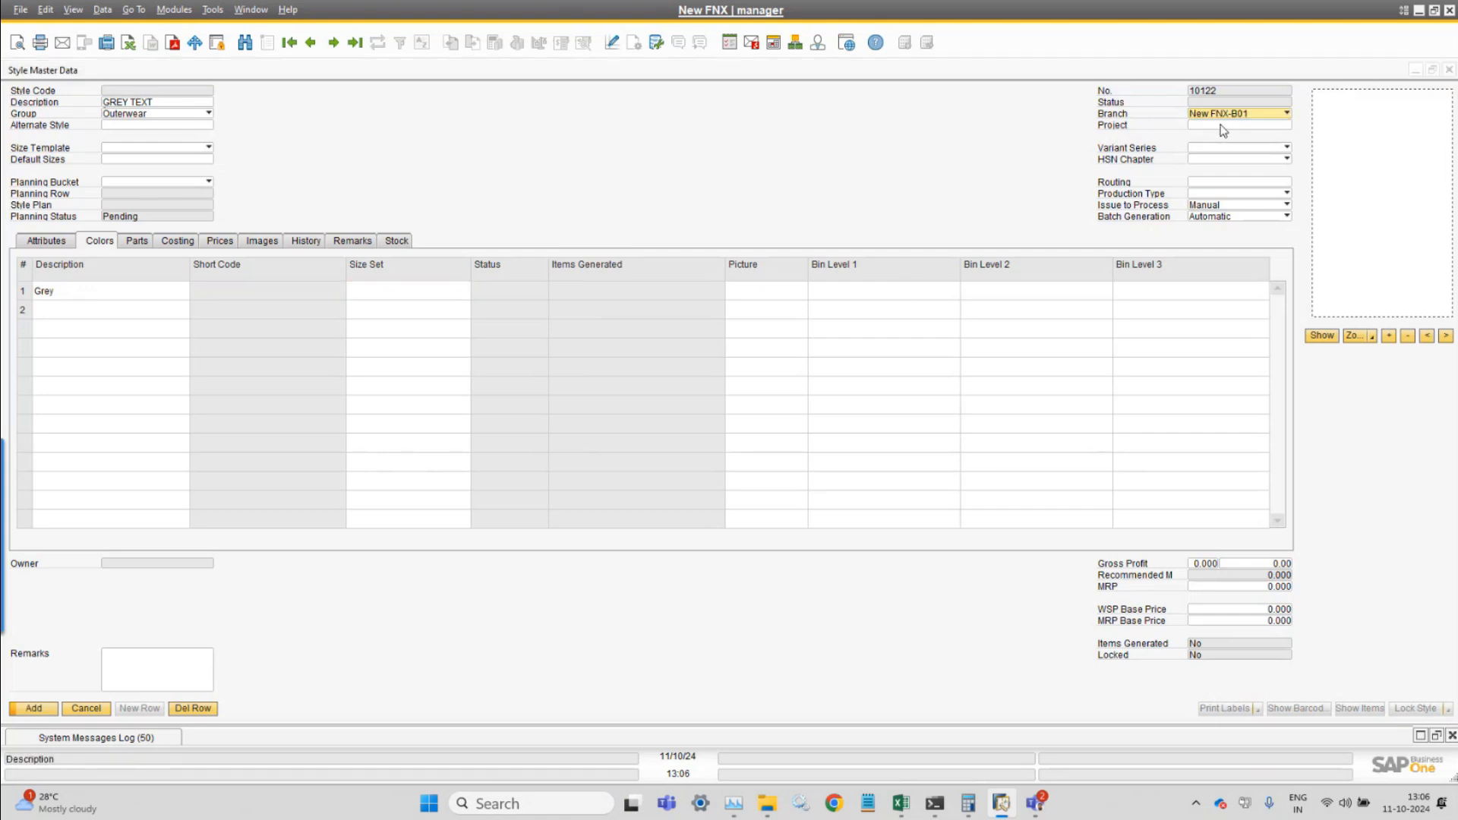
click(1231, 147)
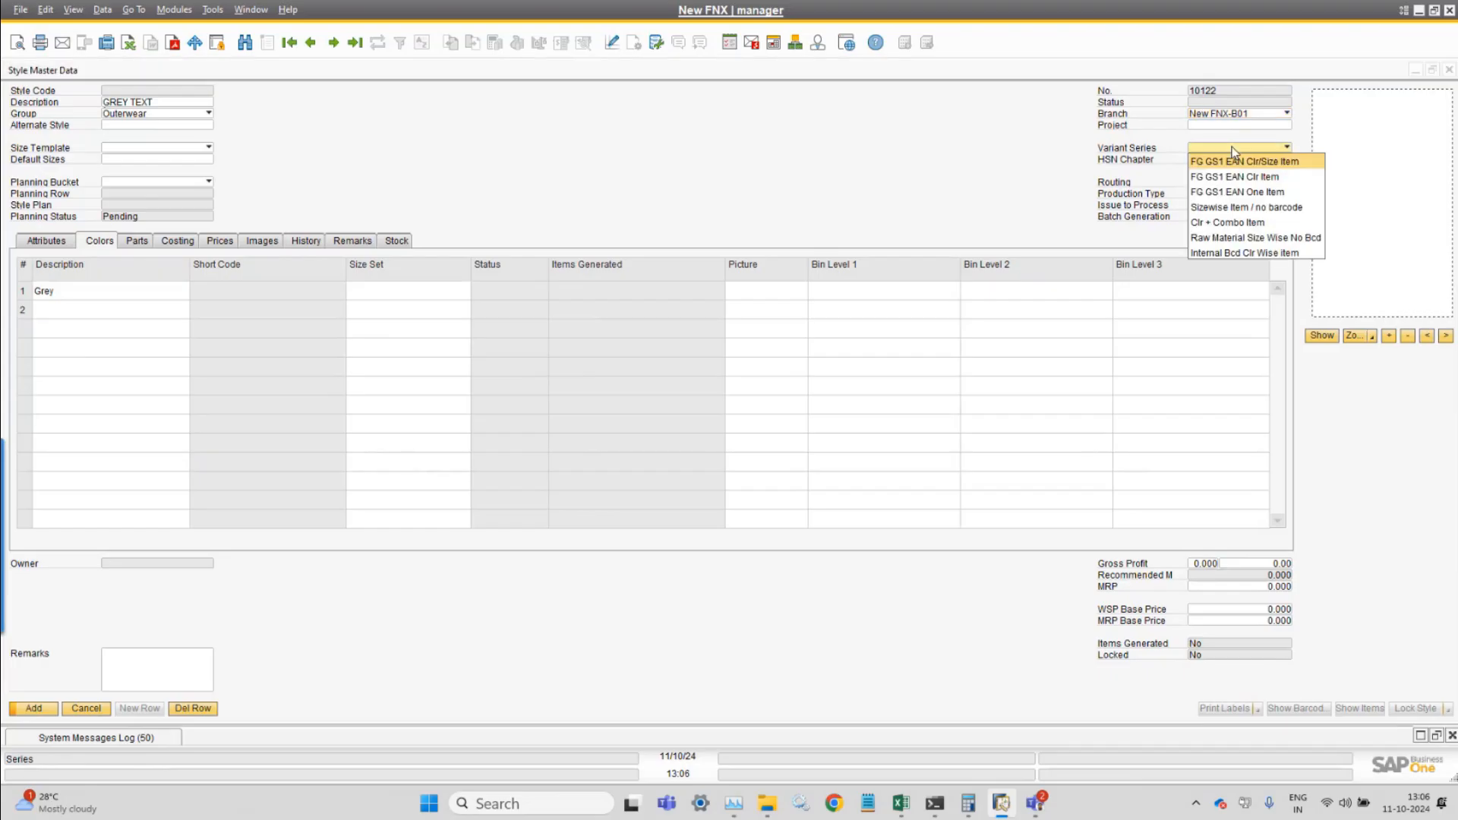
click(1122, 116)
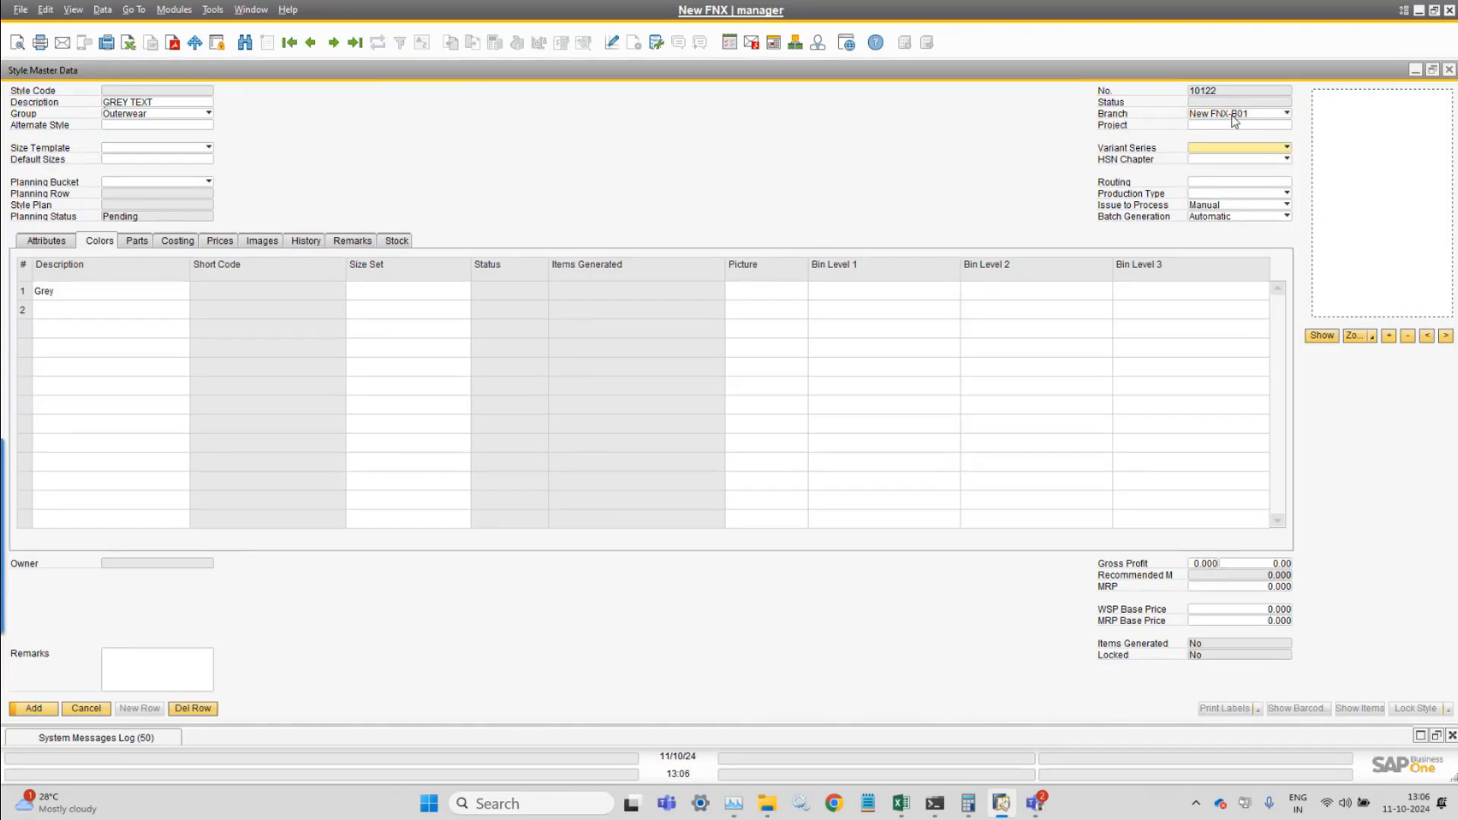
- Enable Auto. Add All Warehouses to New and Existing Items in the general stock item settings, then discard the change
click(174, 9)
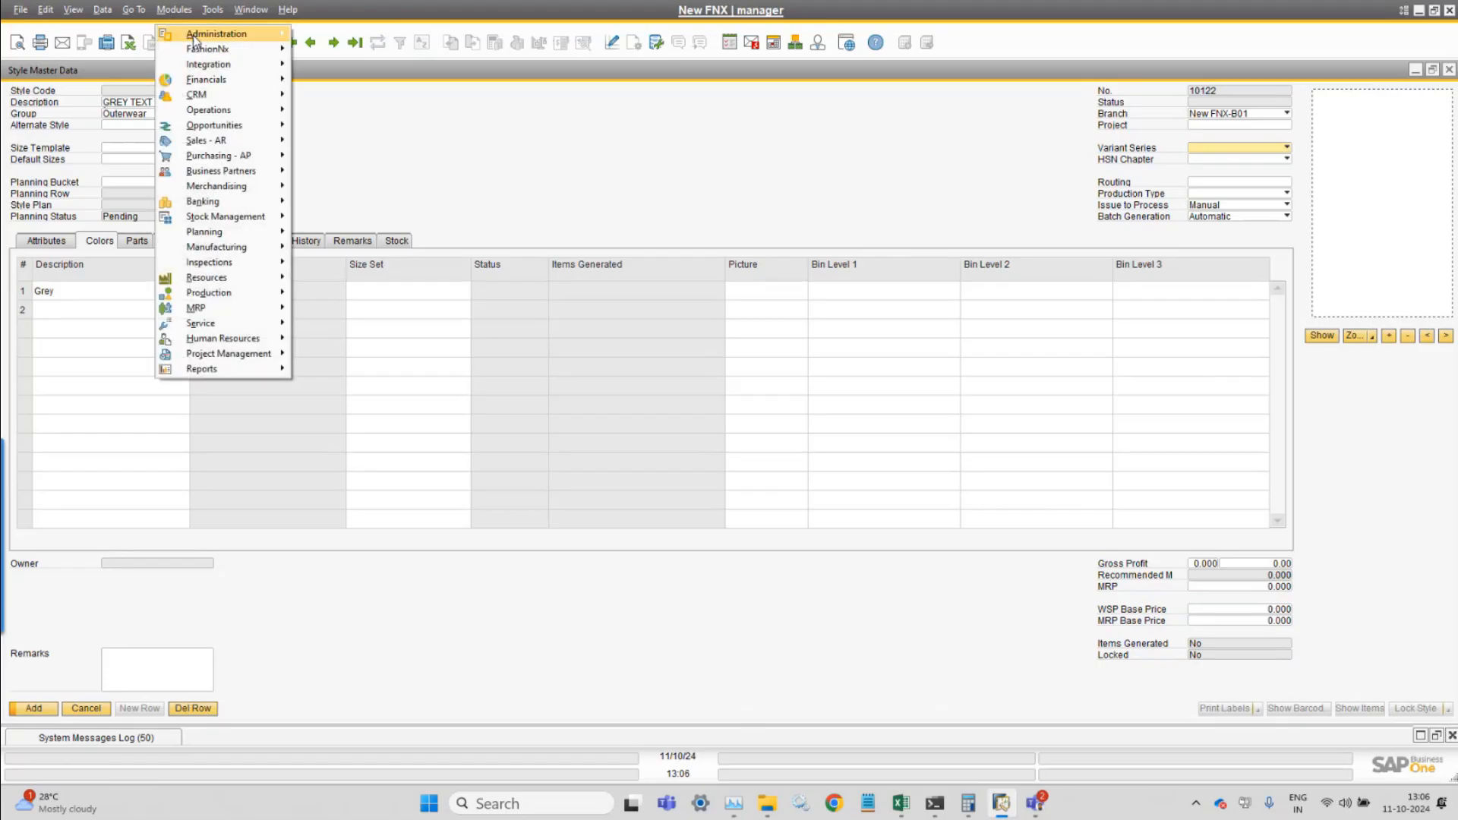
mouse_move(193, 35)
mouse_move(390, 84)
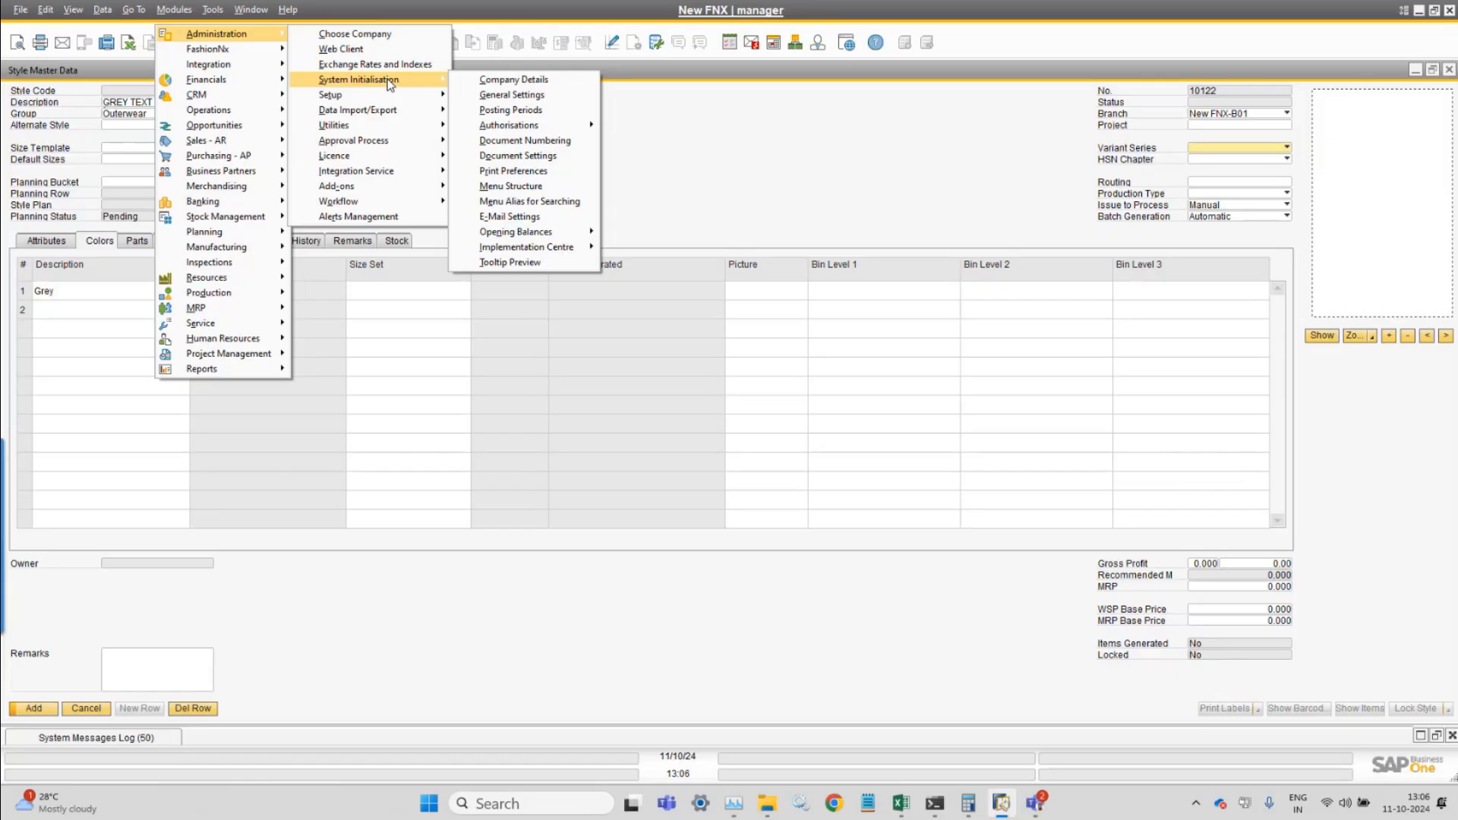
click(491, 94)
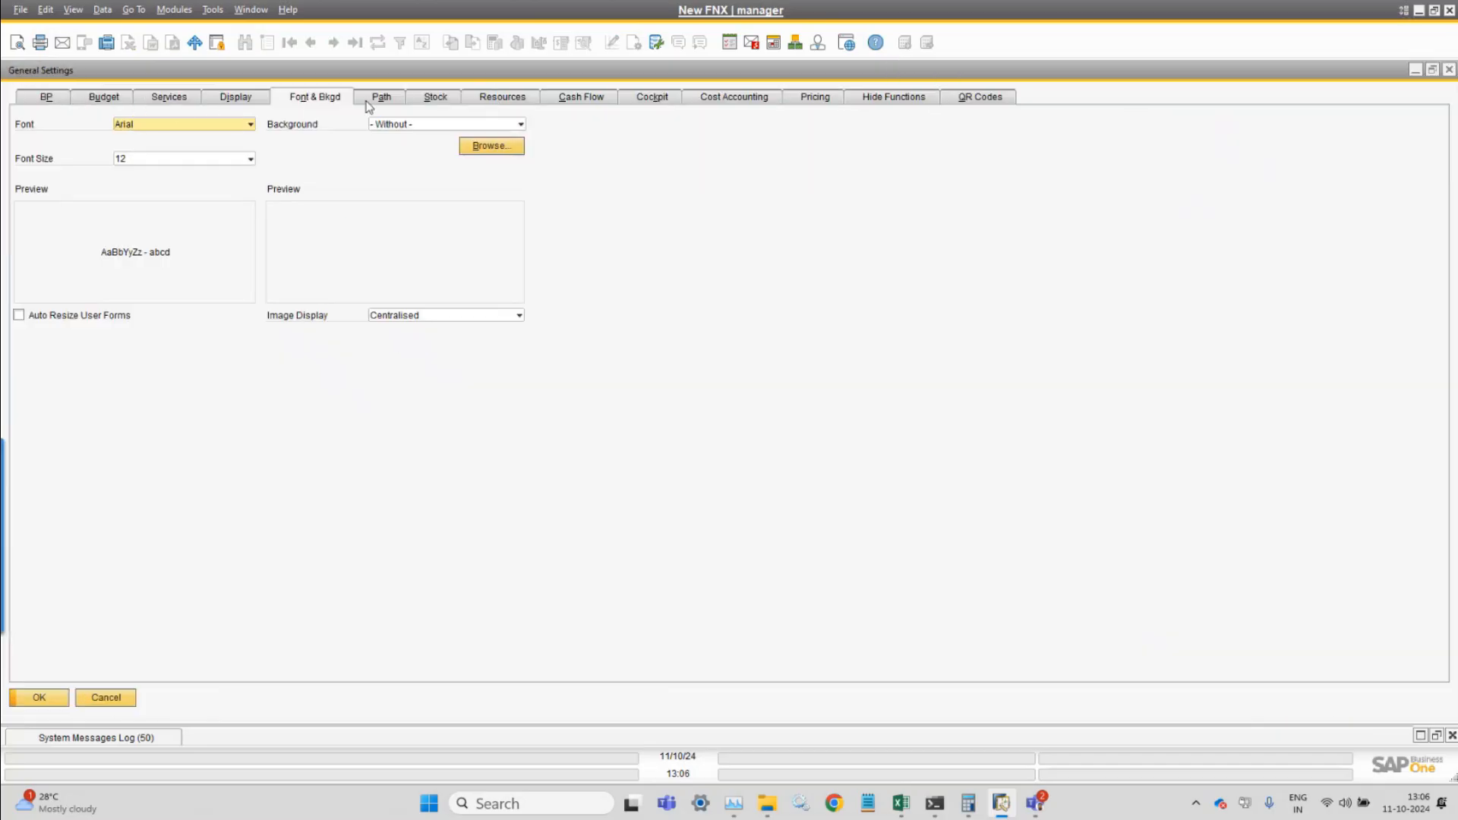
click(437, 102)
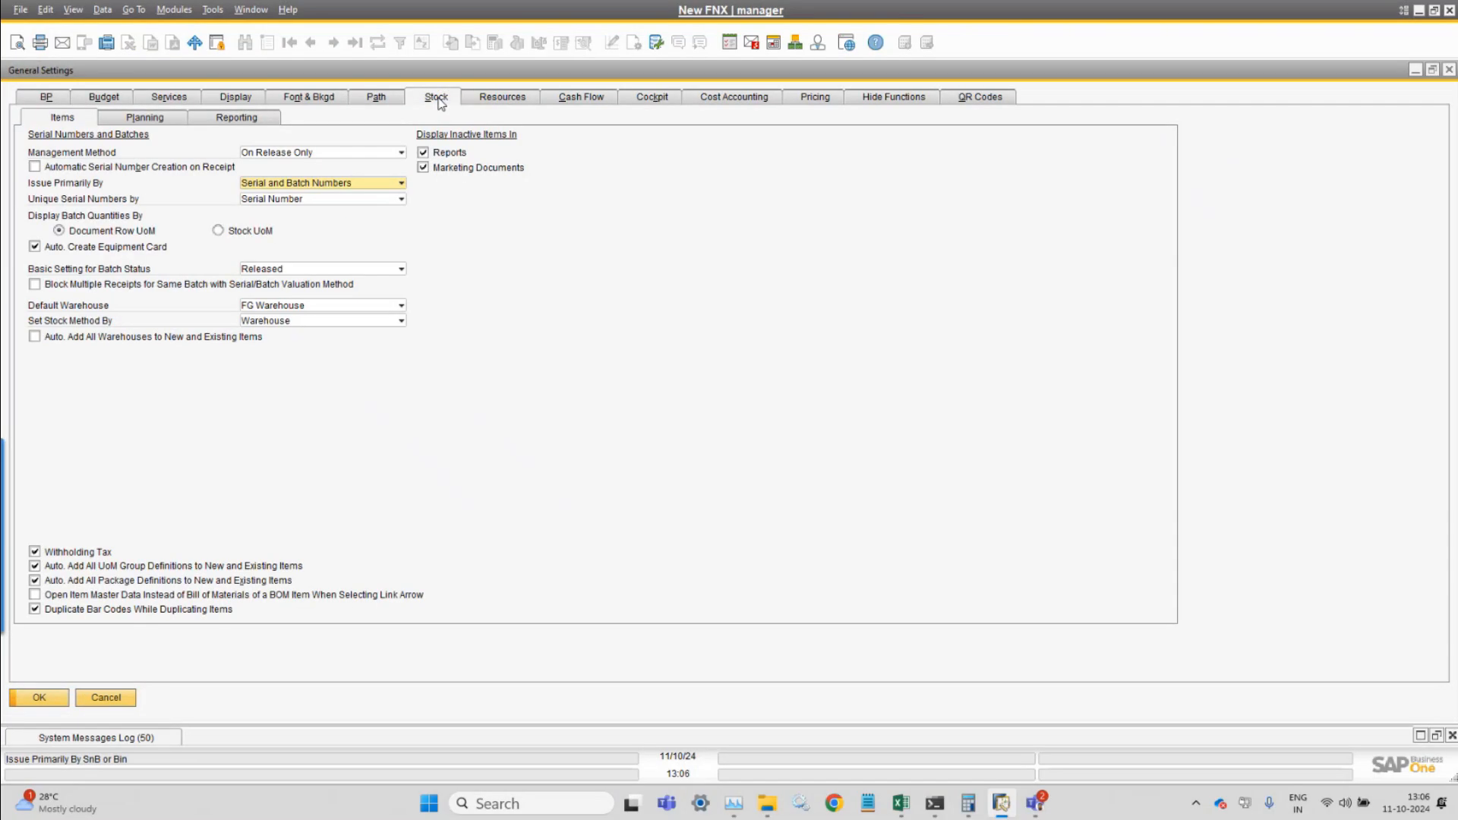
click(101, 338)
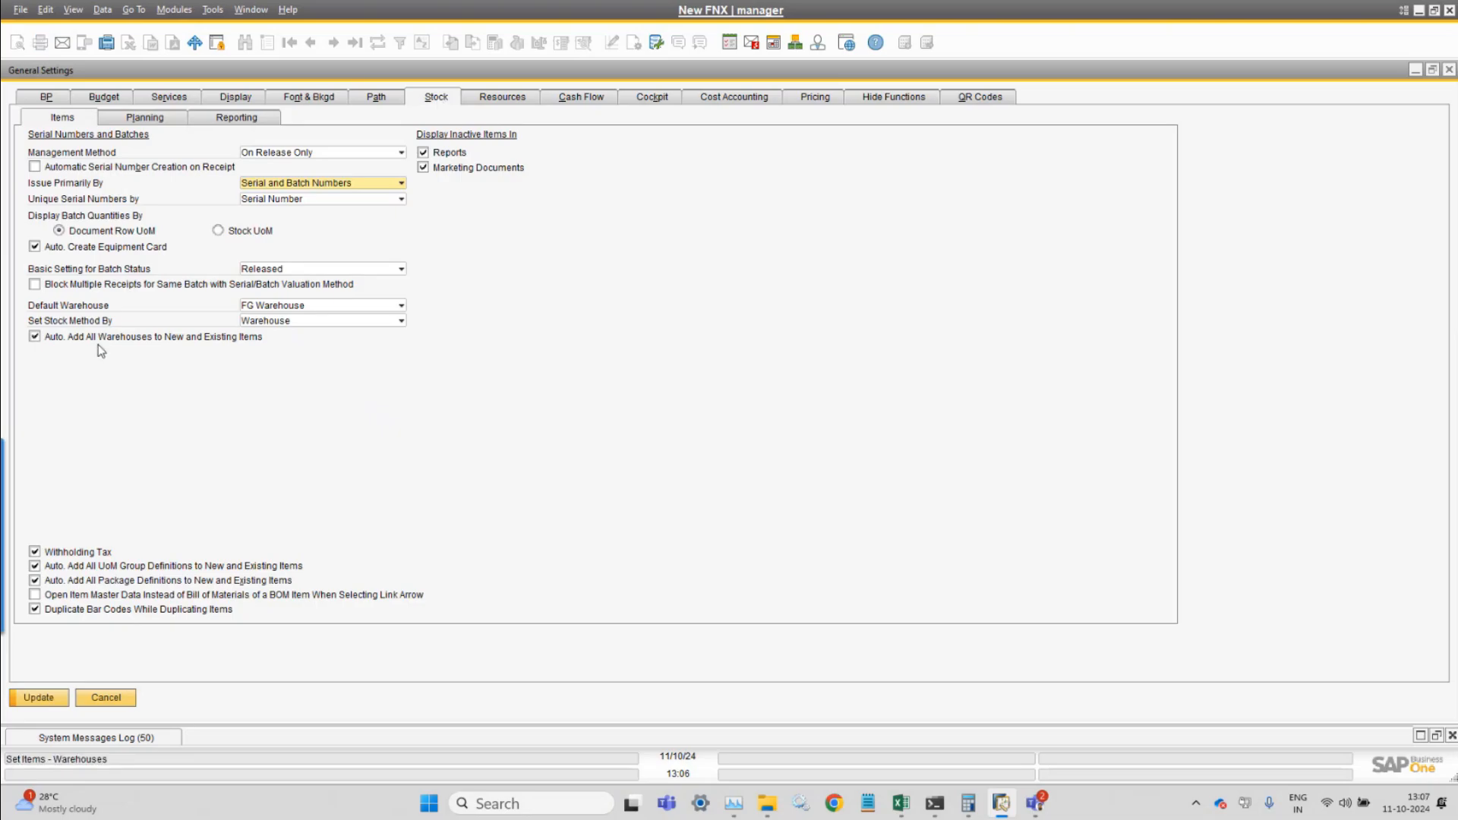
click(116, 699)
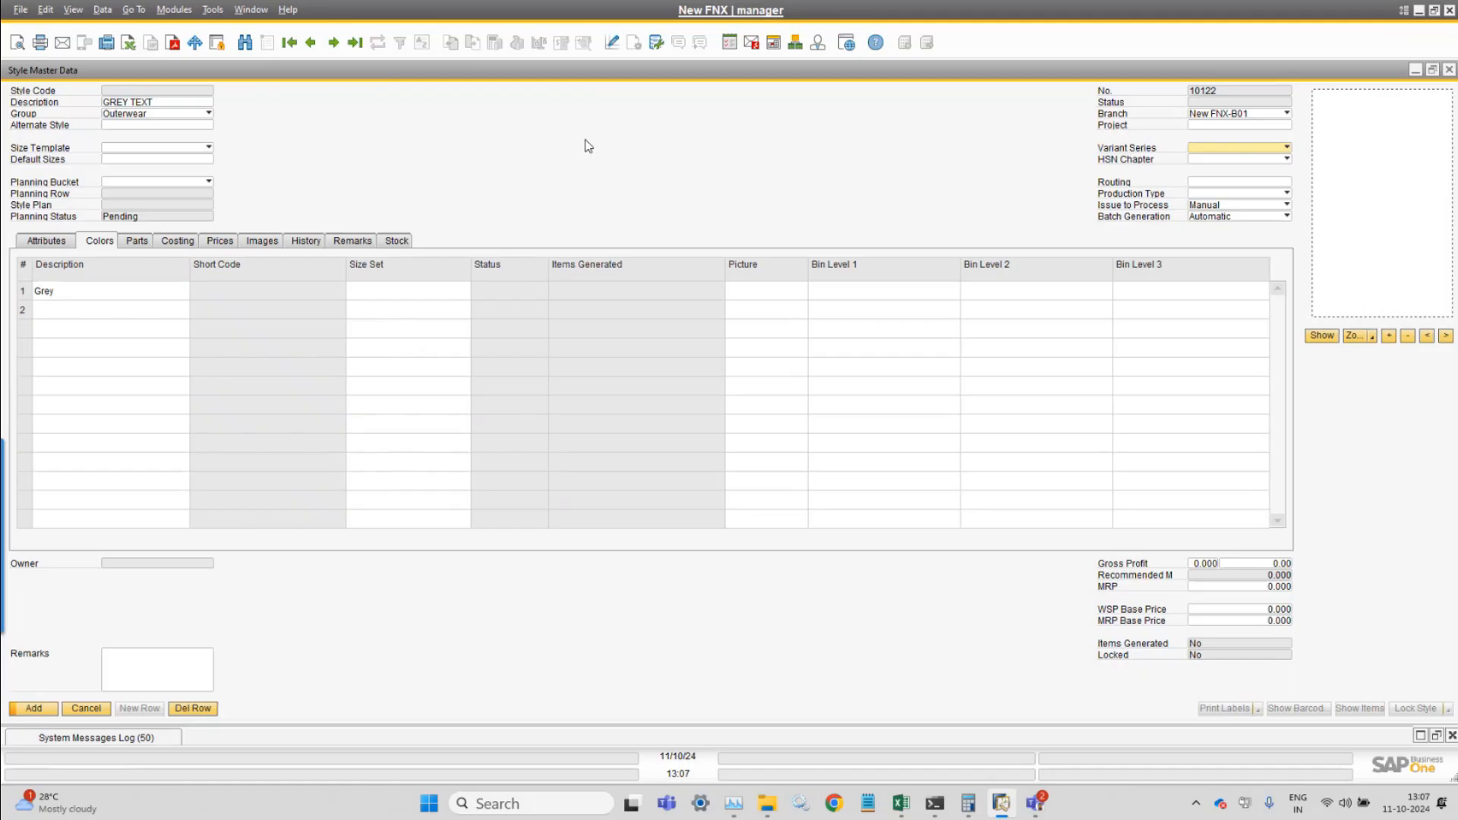
- Check the style's branch choice, then revisit the automatic warehouse option in the stock item settings and leave without saving
click(1219, 116)
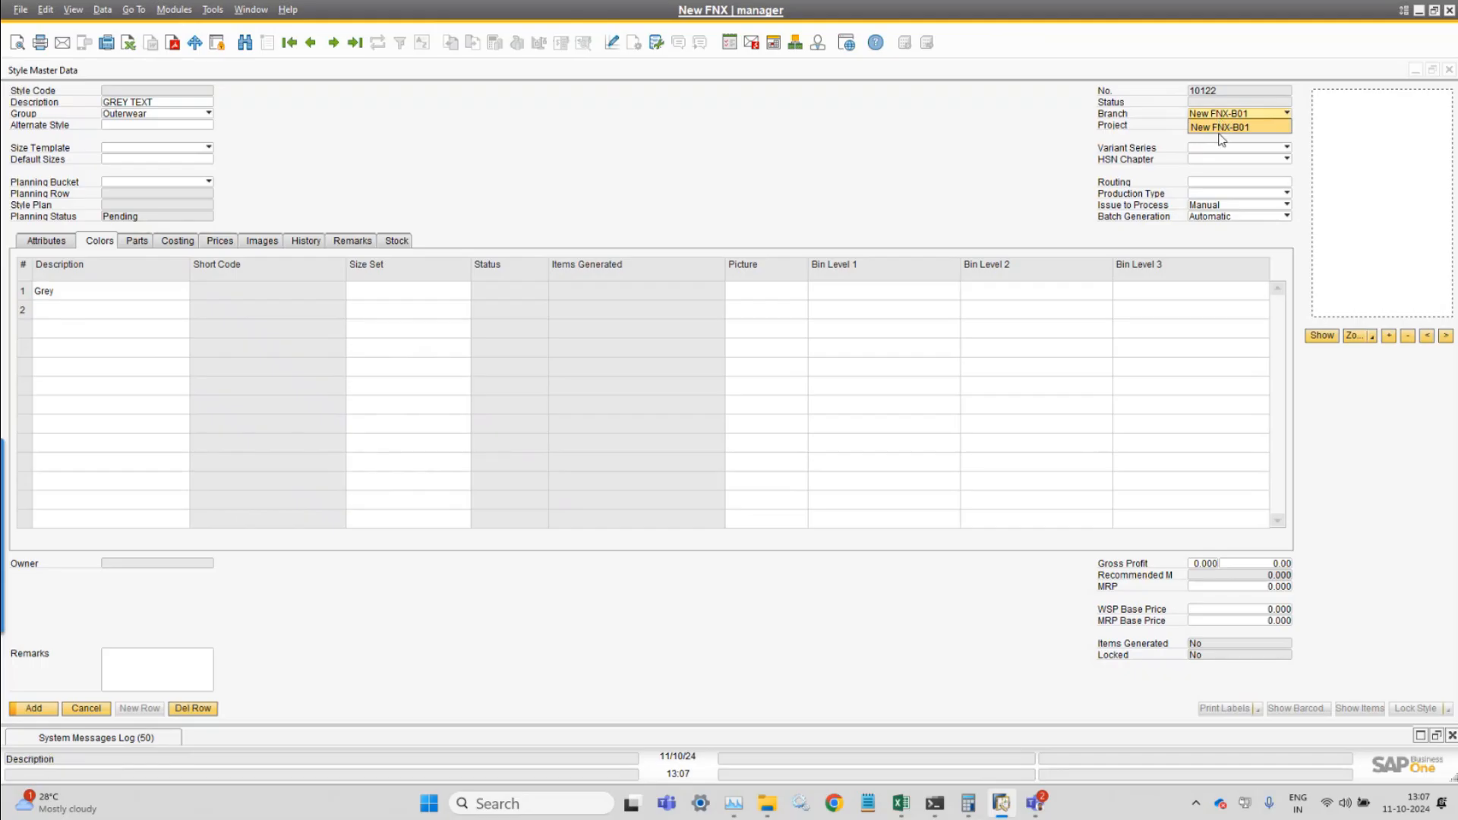
click(1220, 126)
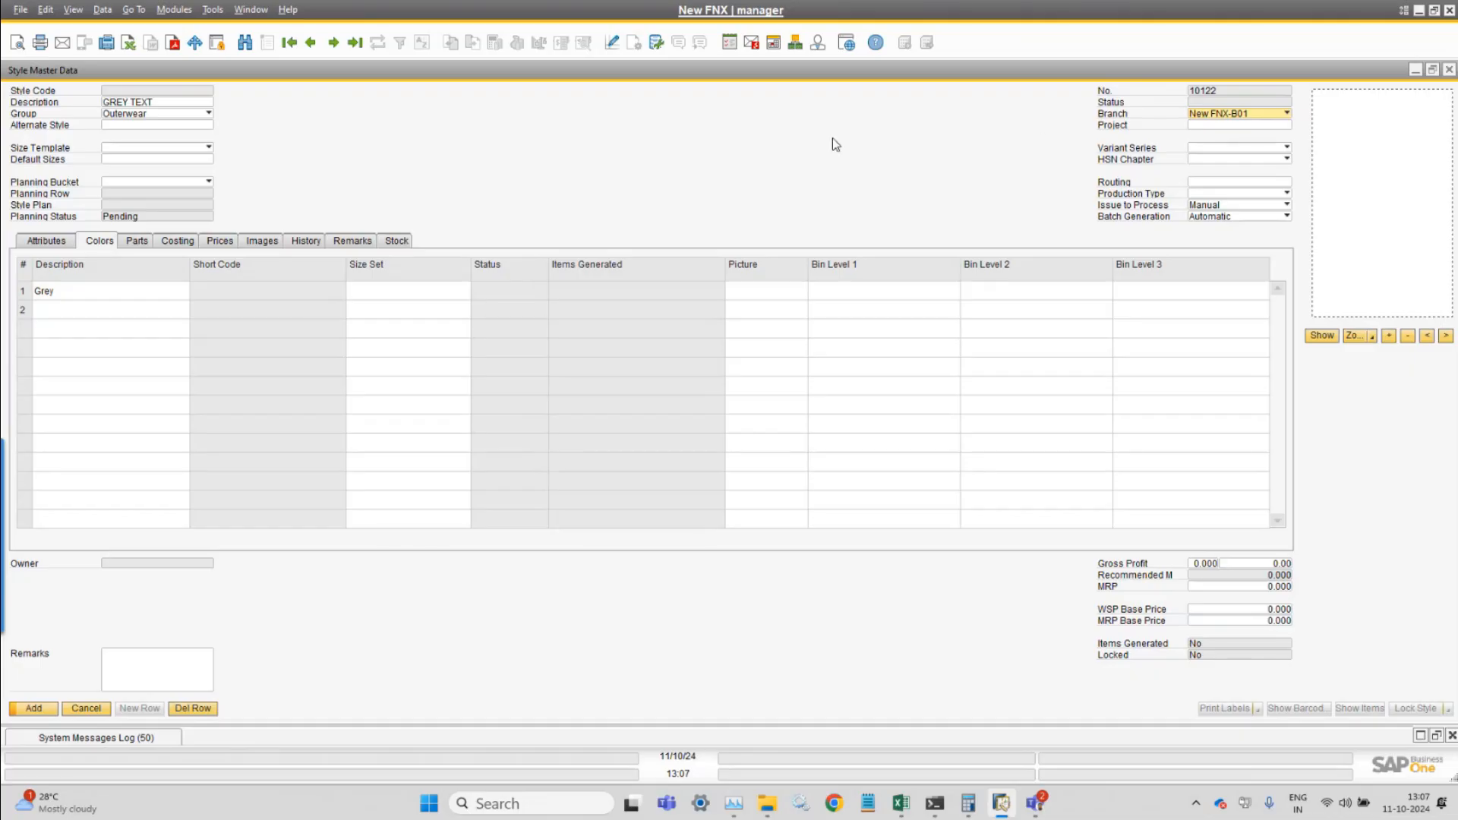
click(174, 9)
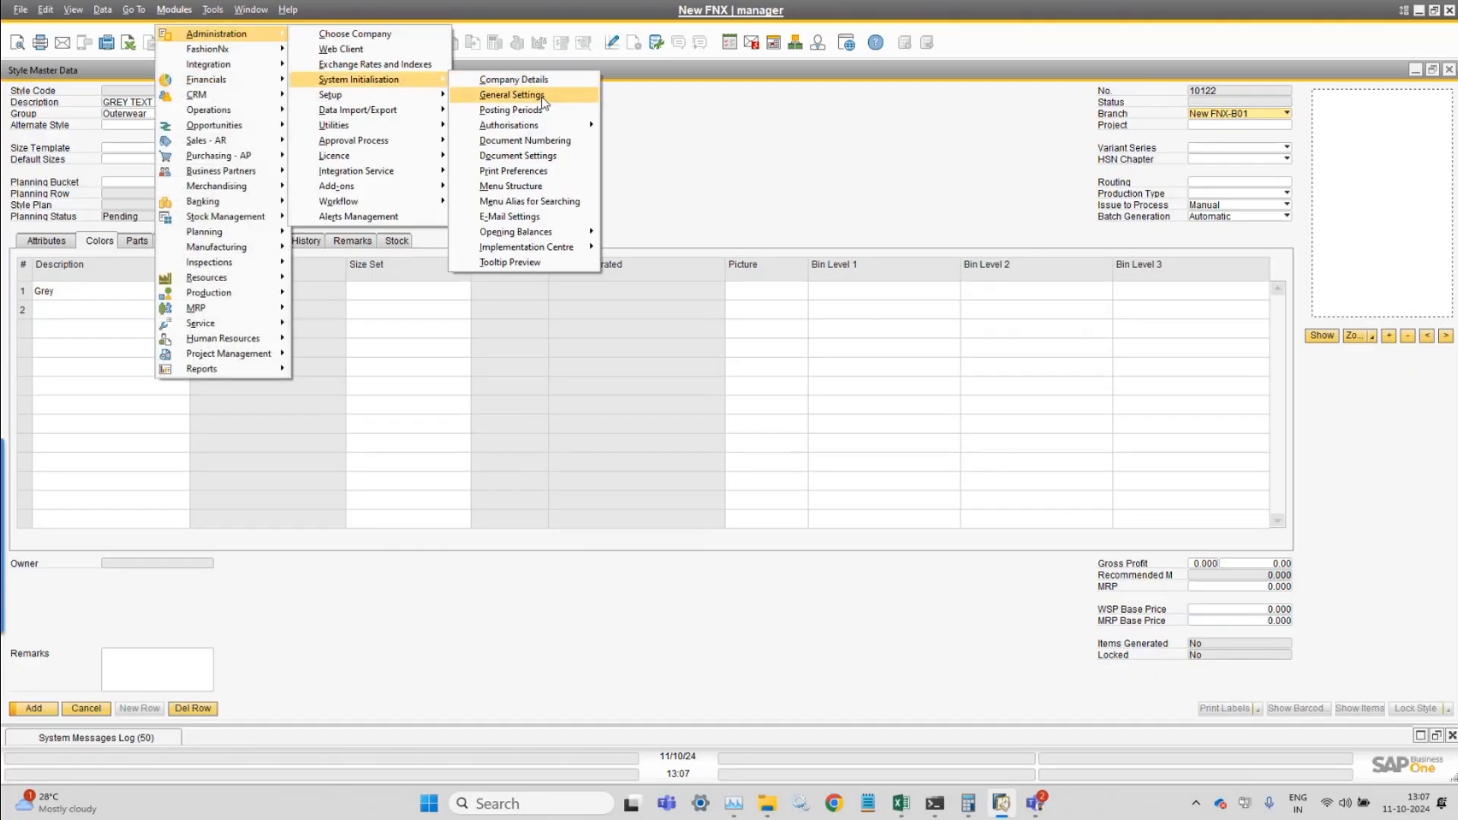
click(542, 97)
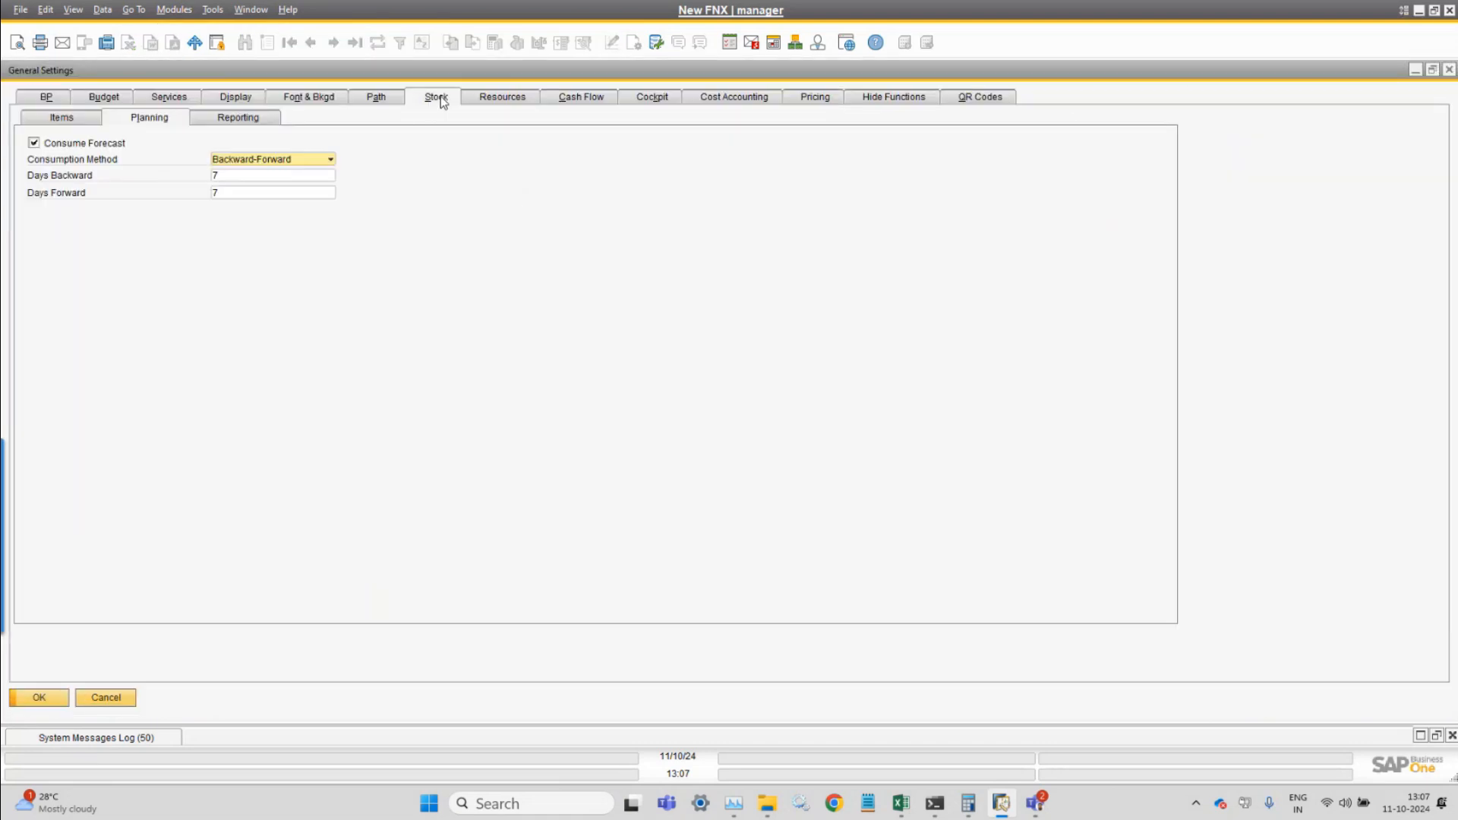
click(79, 119)
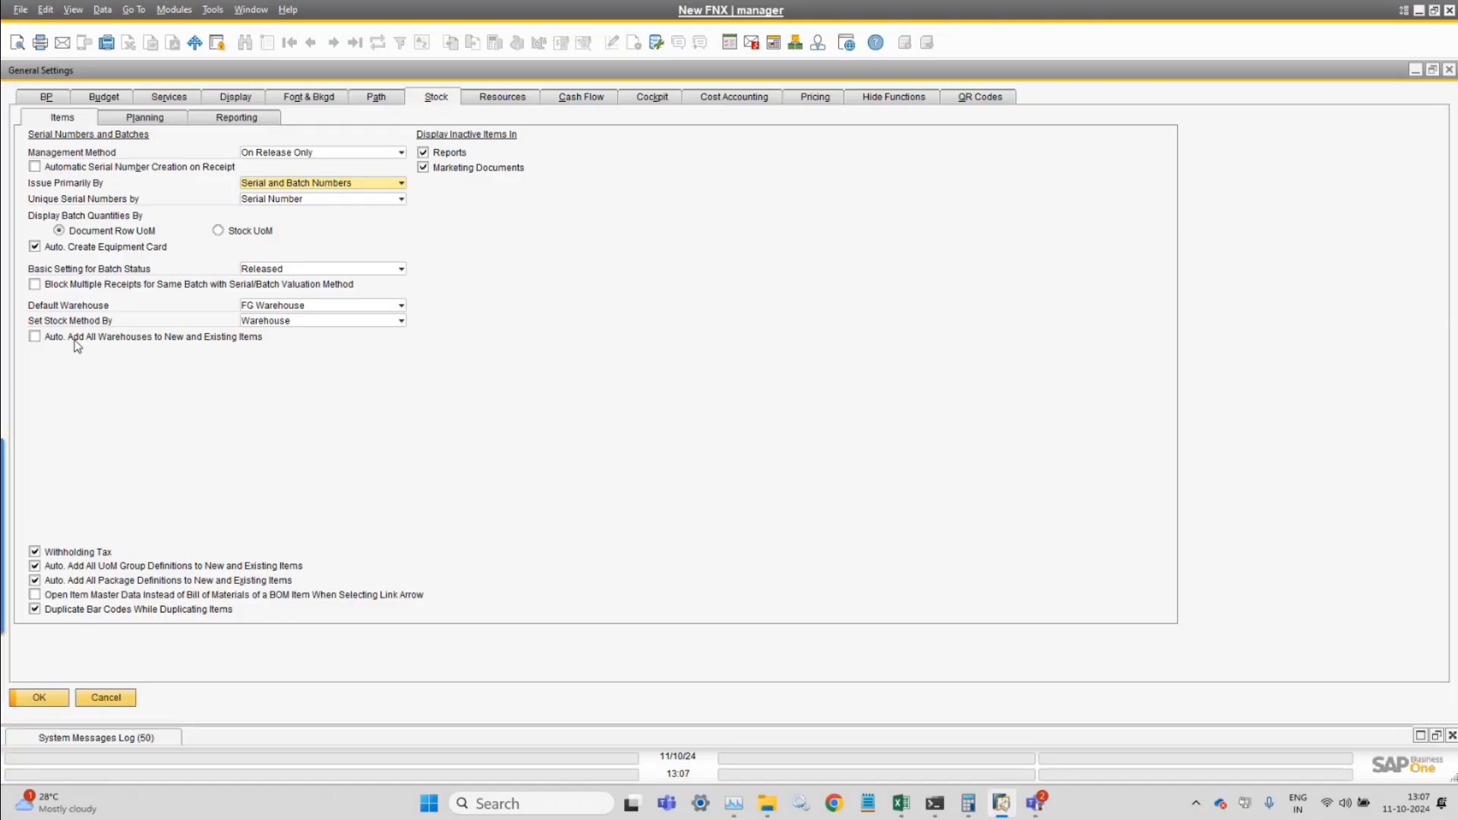
click(76, 342)
click(105, 697)
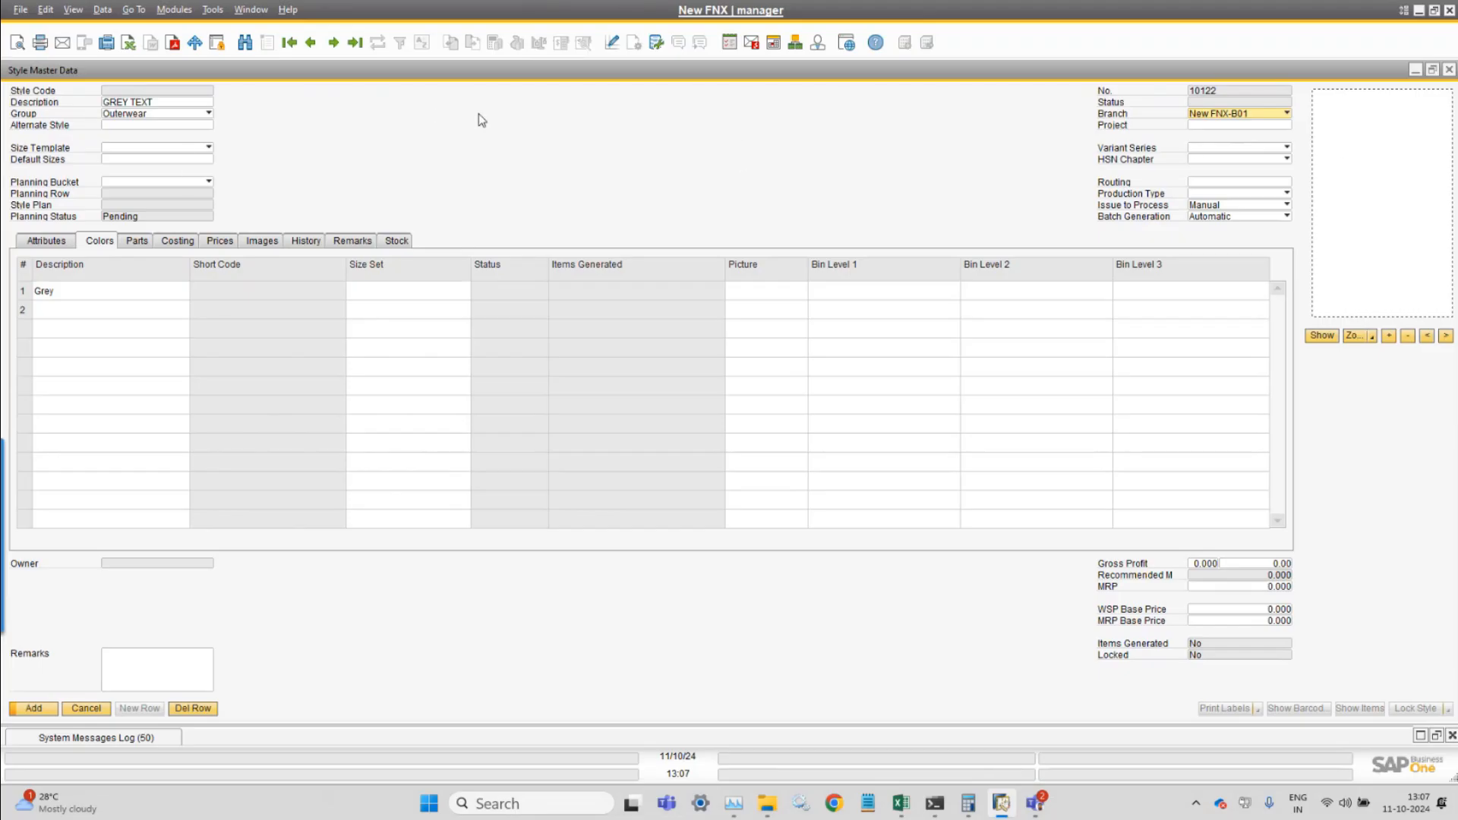
- Set the style's variant series to FG GS1 EAN One Item and its production type to Colour Wise Size Wise
click(1214, 150)
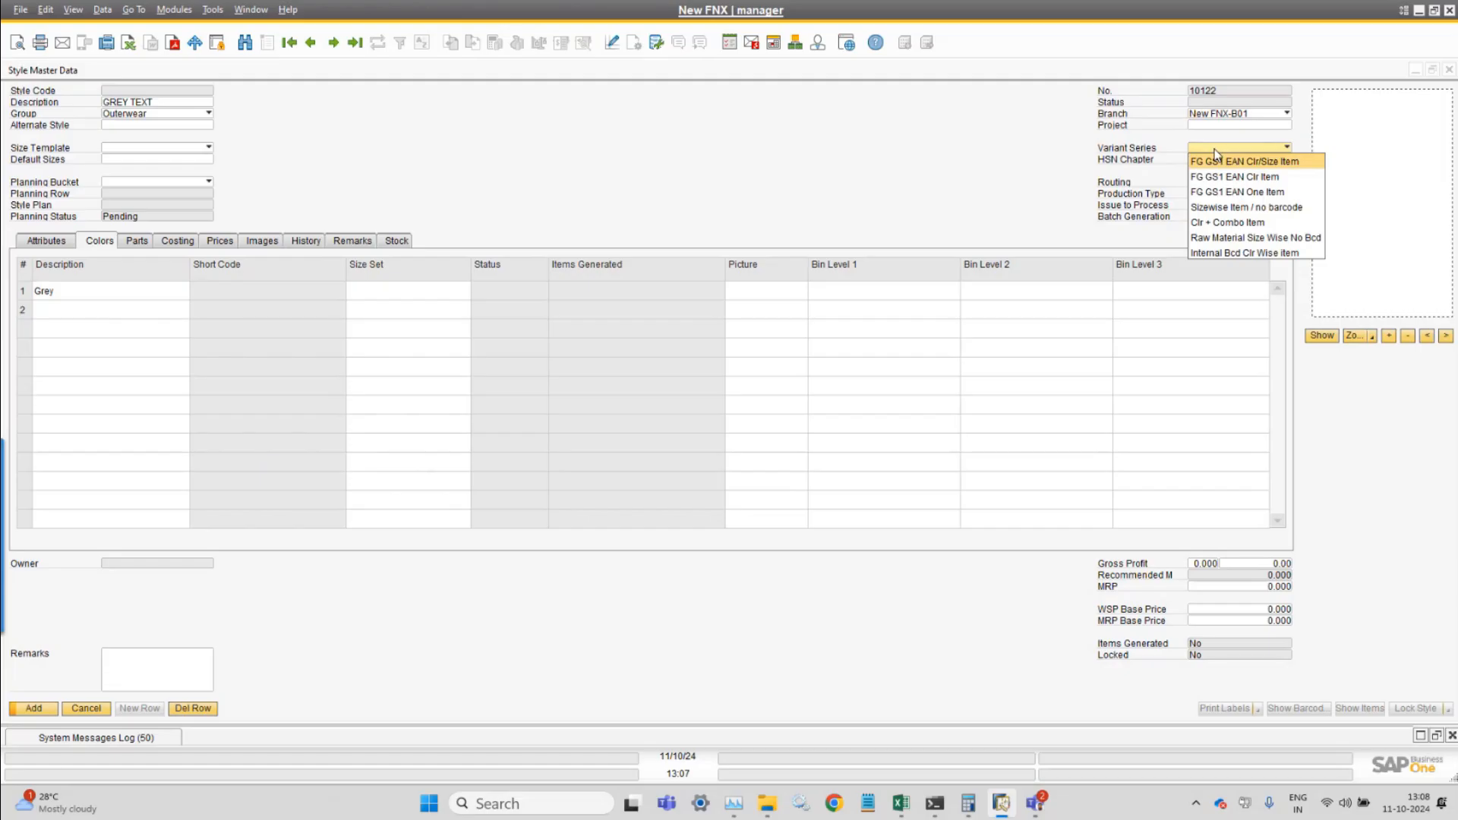
click(1282, 196)
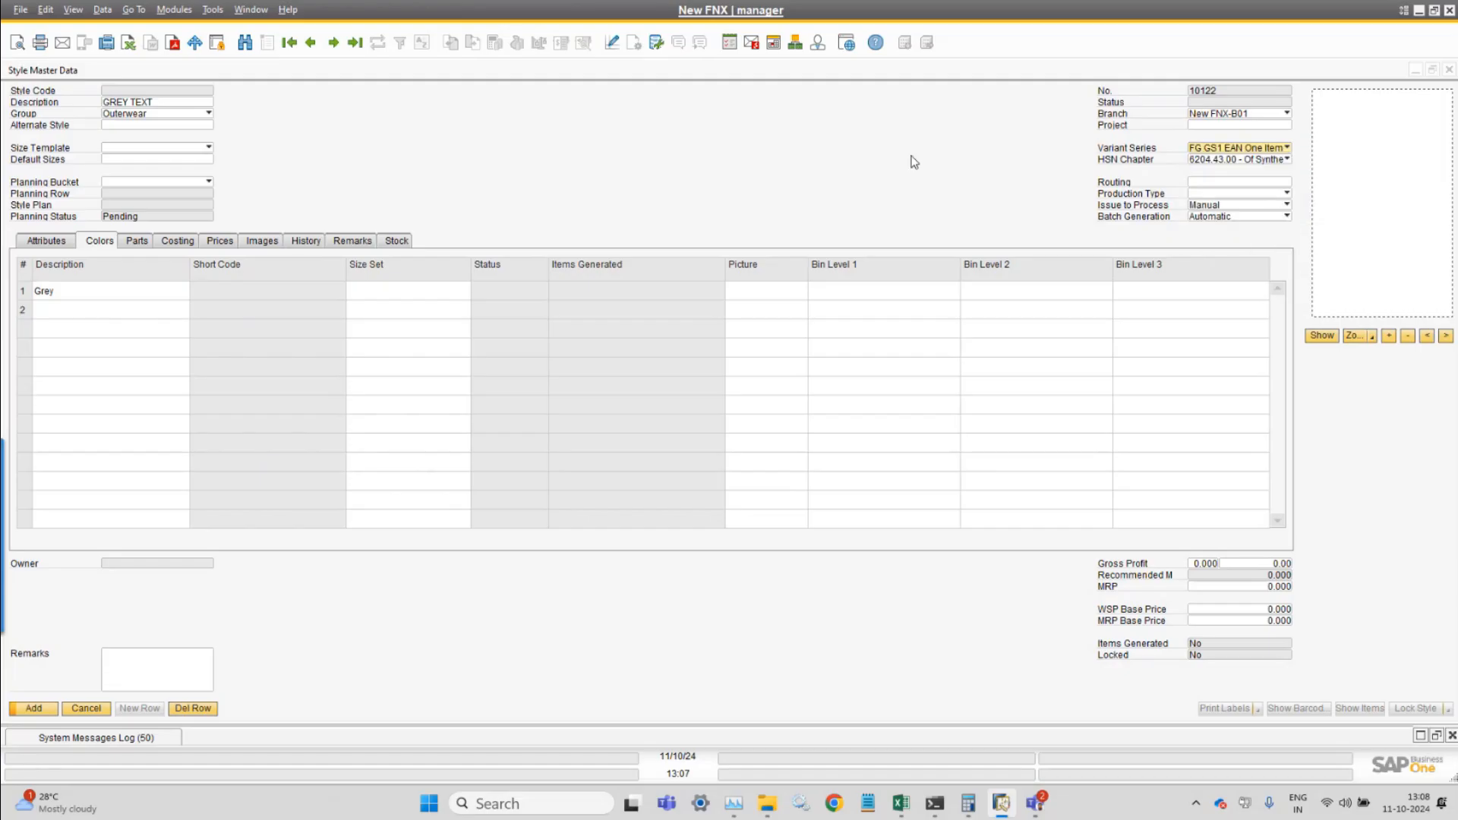
click(1228, 195)
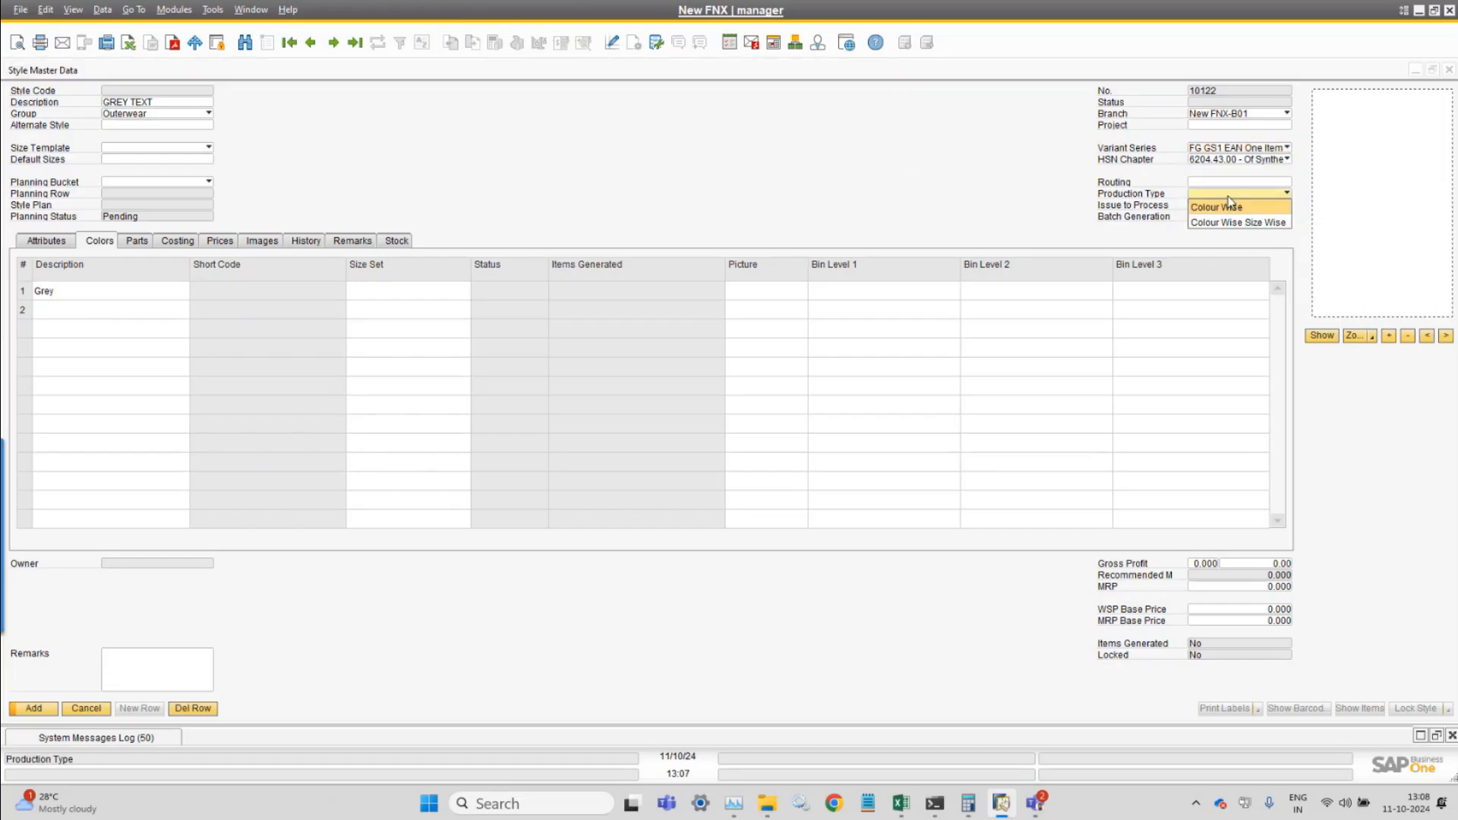
click(1235, 217)
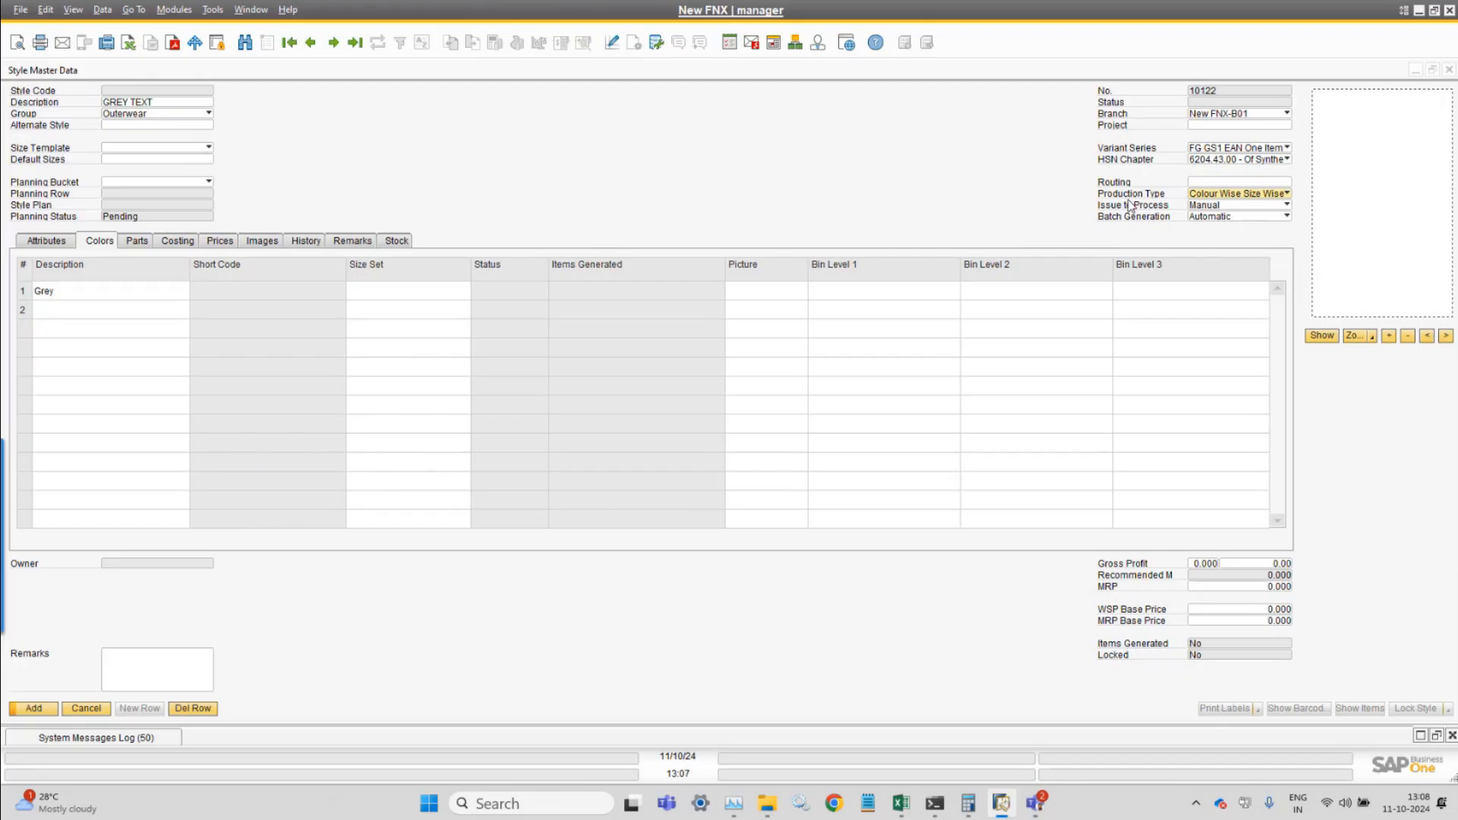
- Review the variant series and production type choices, keeping FG GS1 EAN One Item and Colour Wise Size Wise
click(1253, 149)
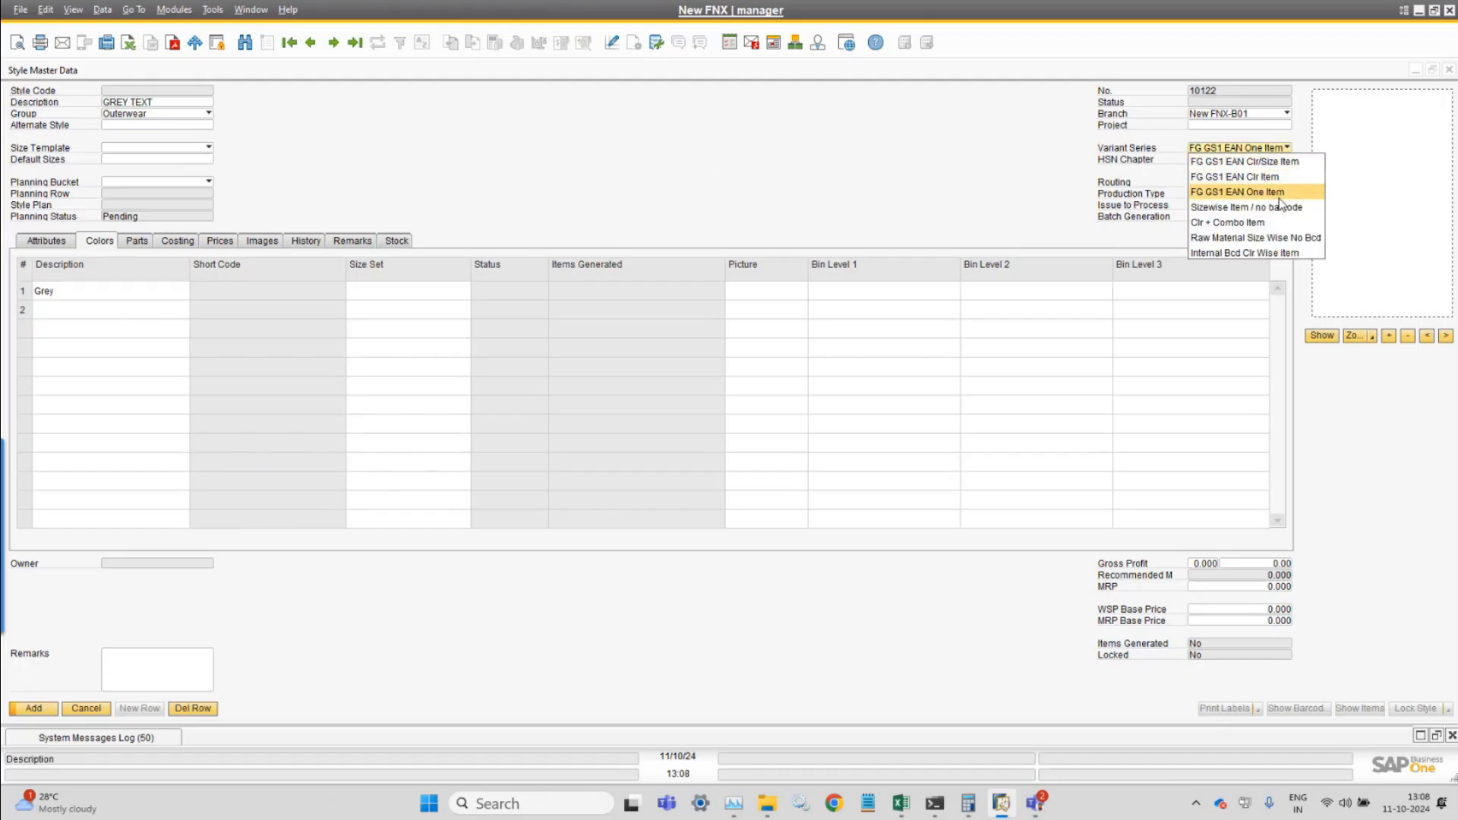
click(1281, 192)
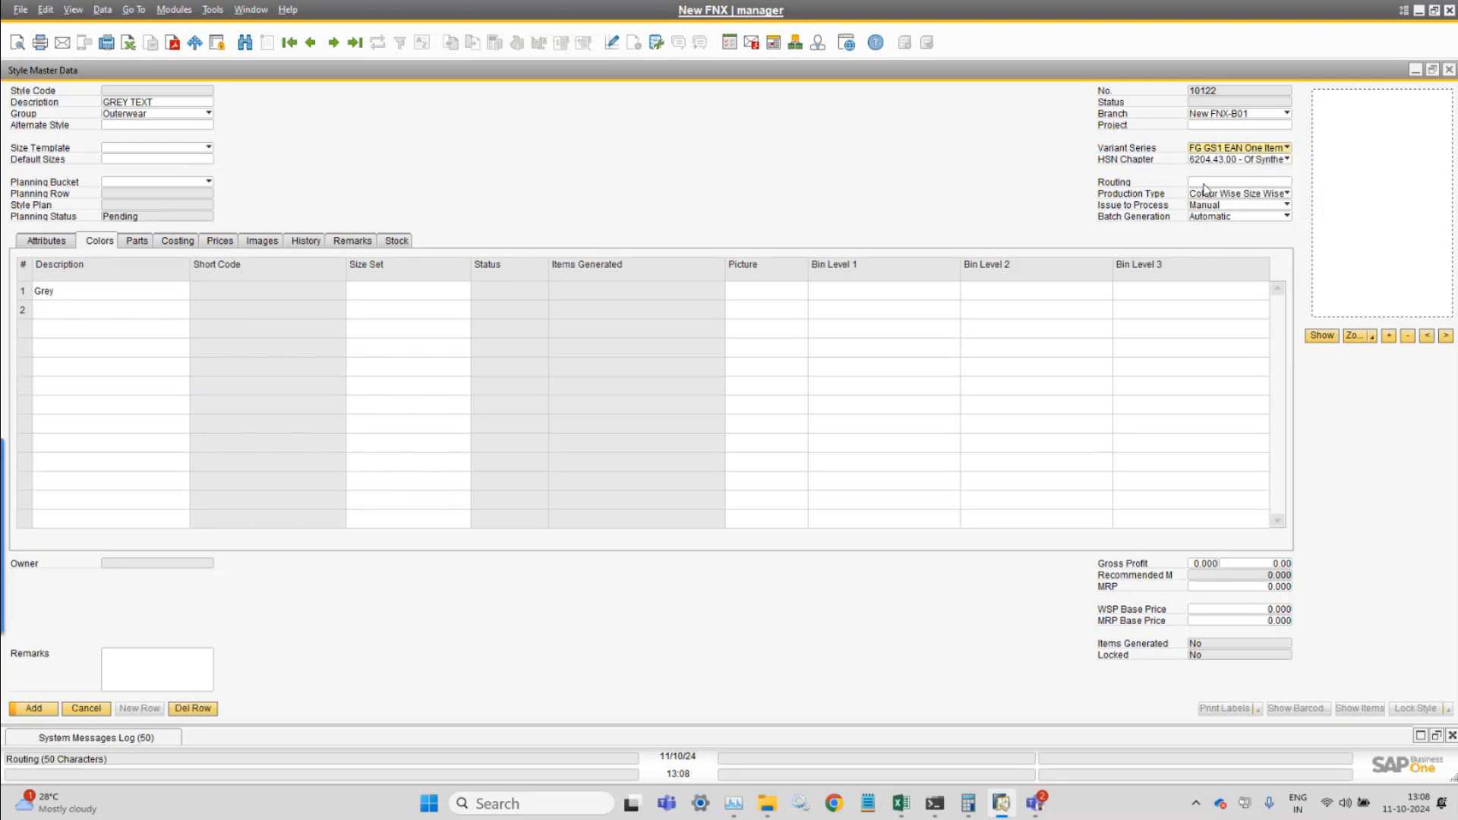
click(1207, 195)
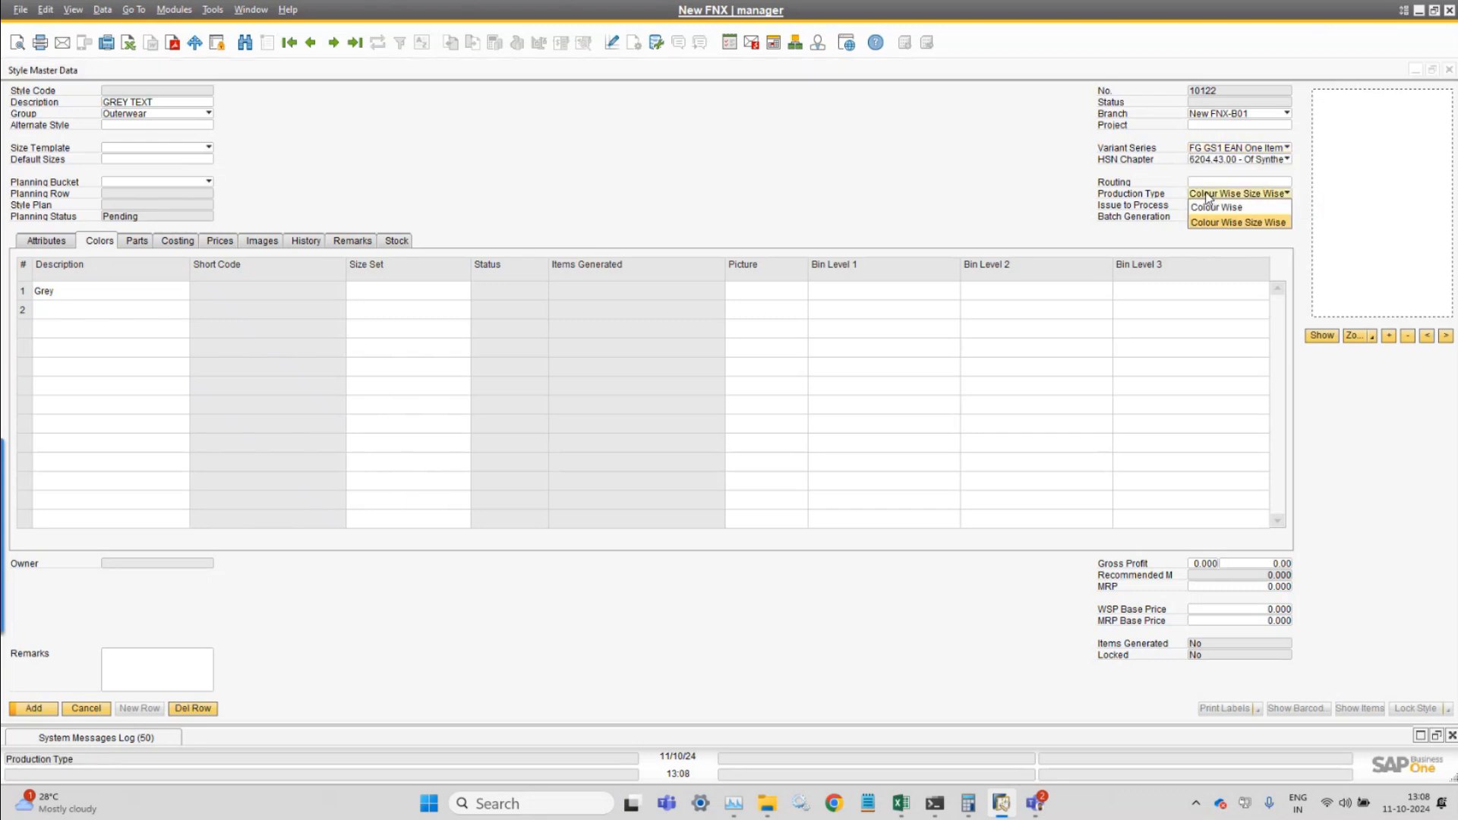
click(1246, 223)
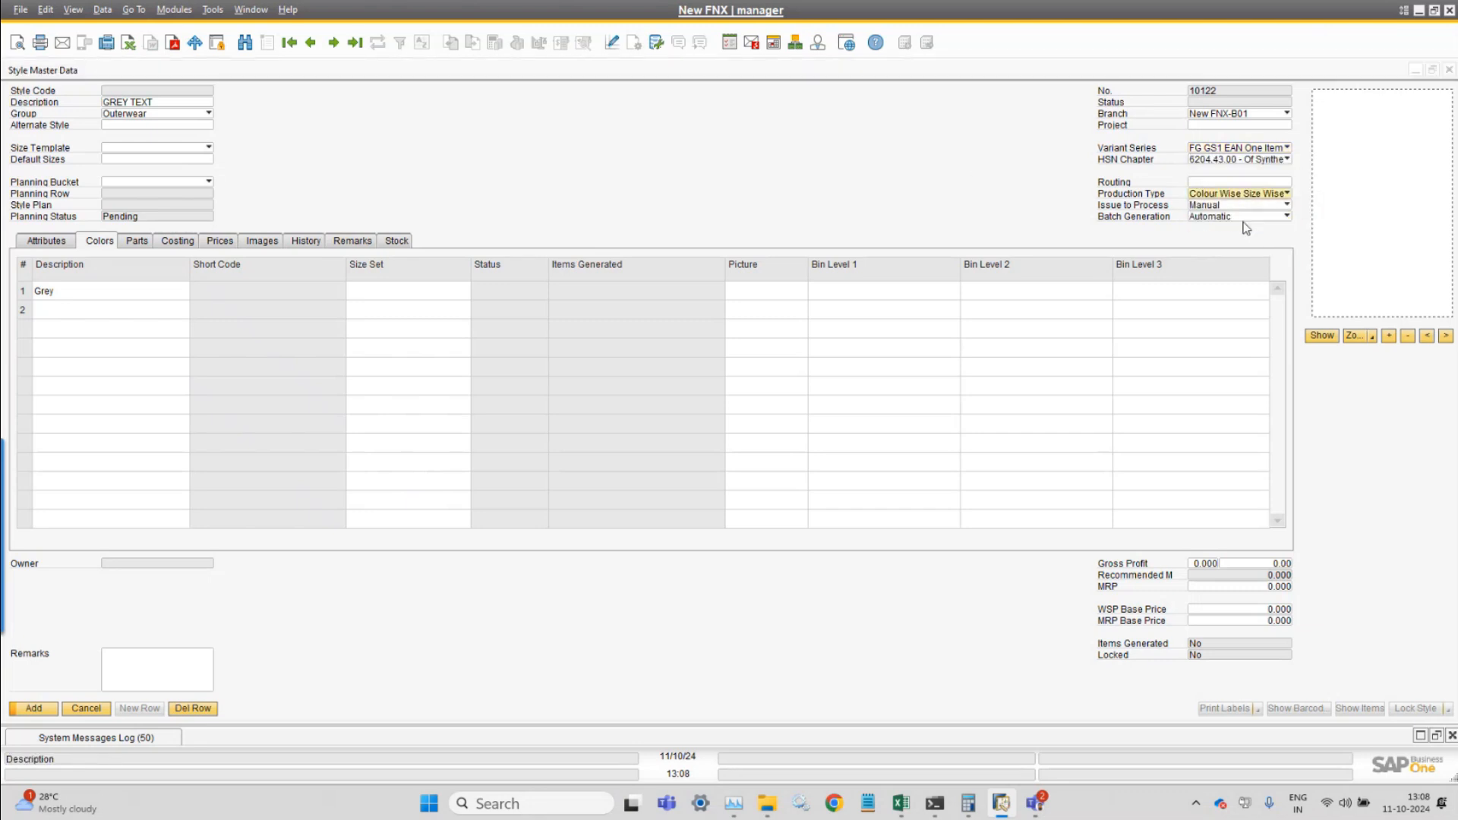
click(779, 164)
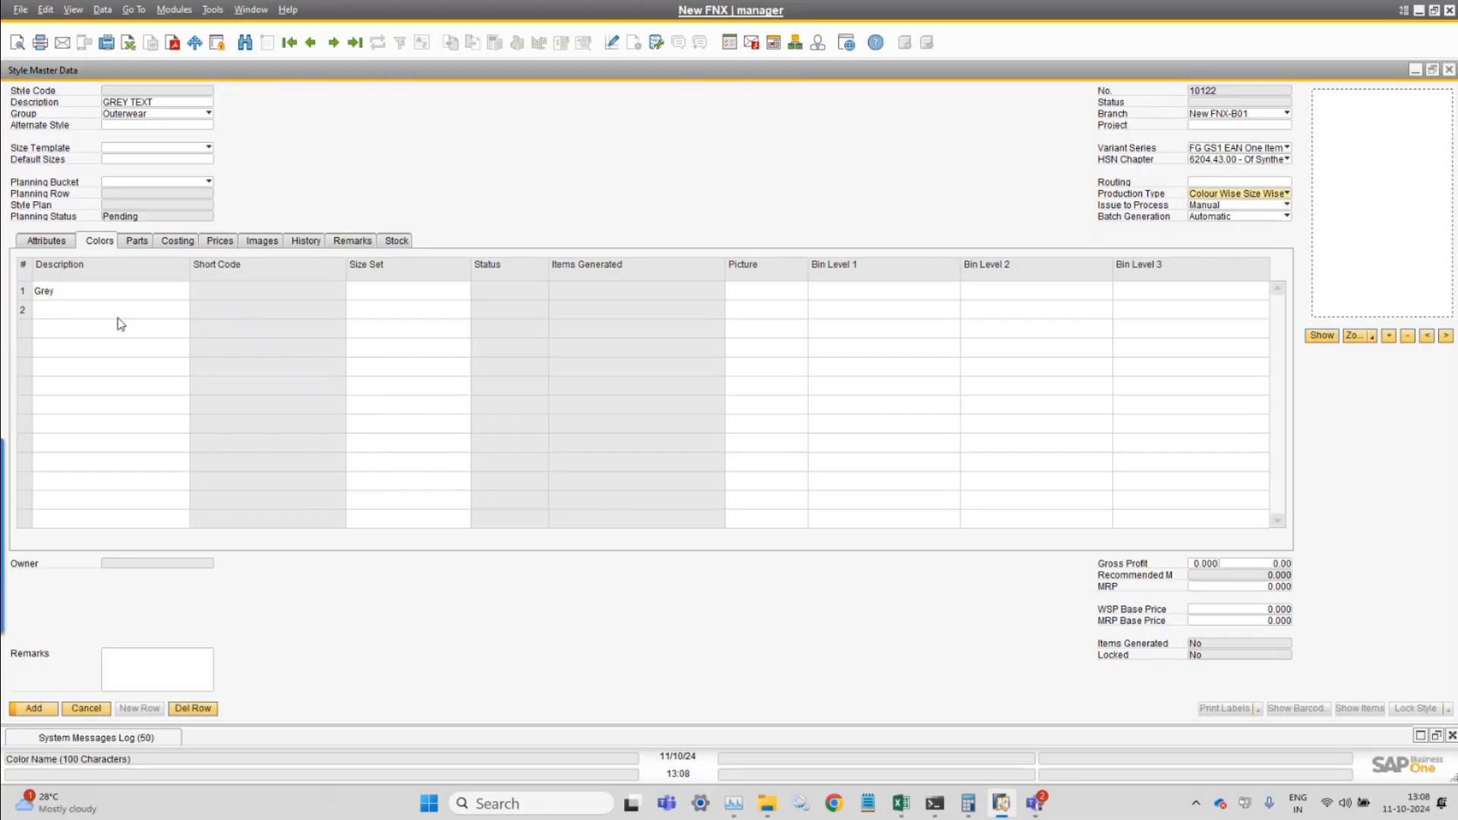
- Set the size template to Mens Bottom and add the GREY TEXT style
click(24, 708)
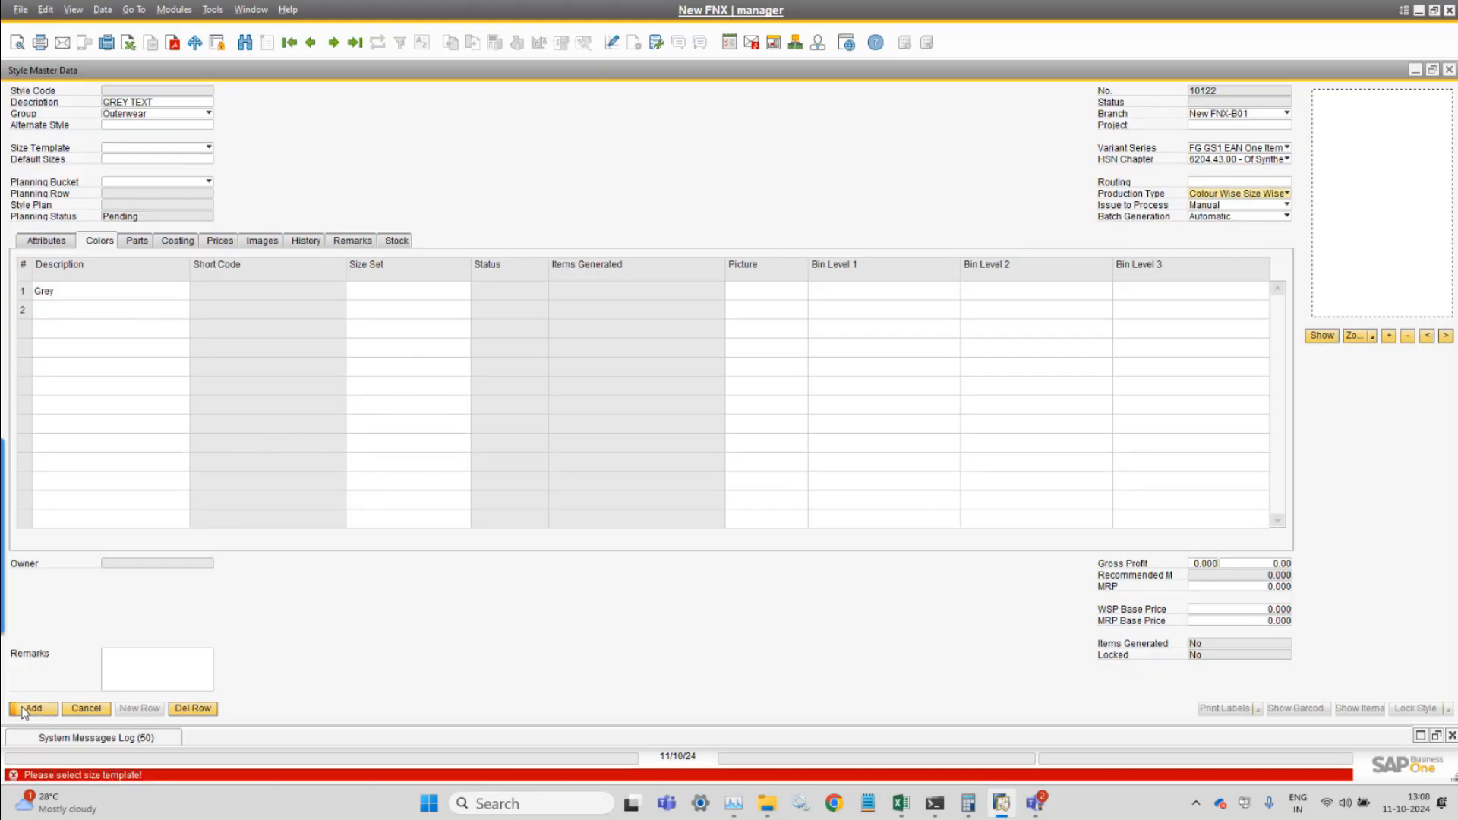
click(168, 147)
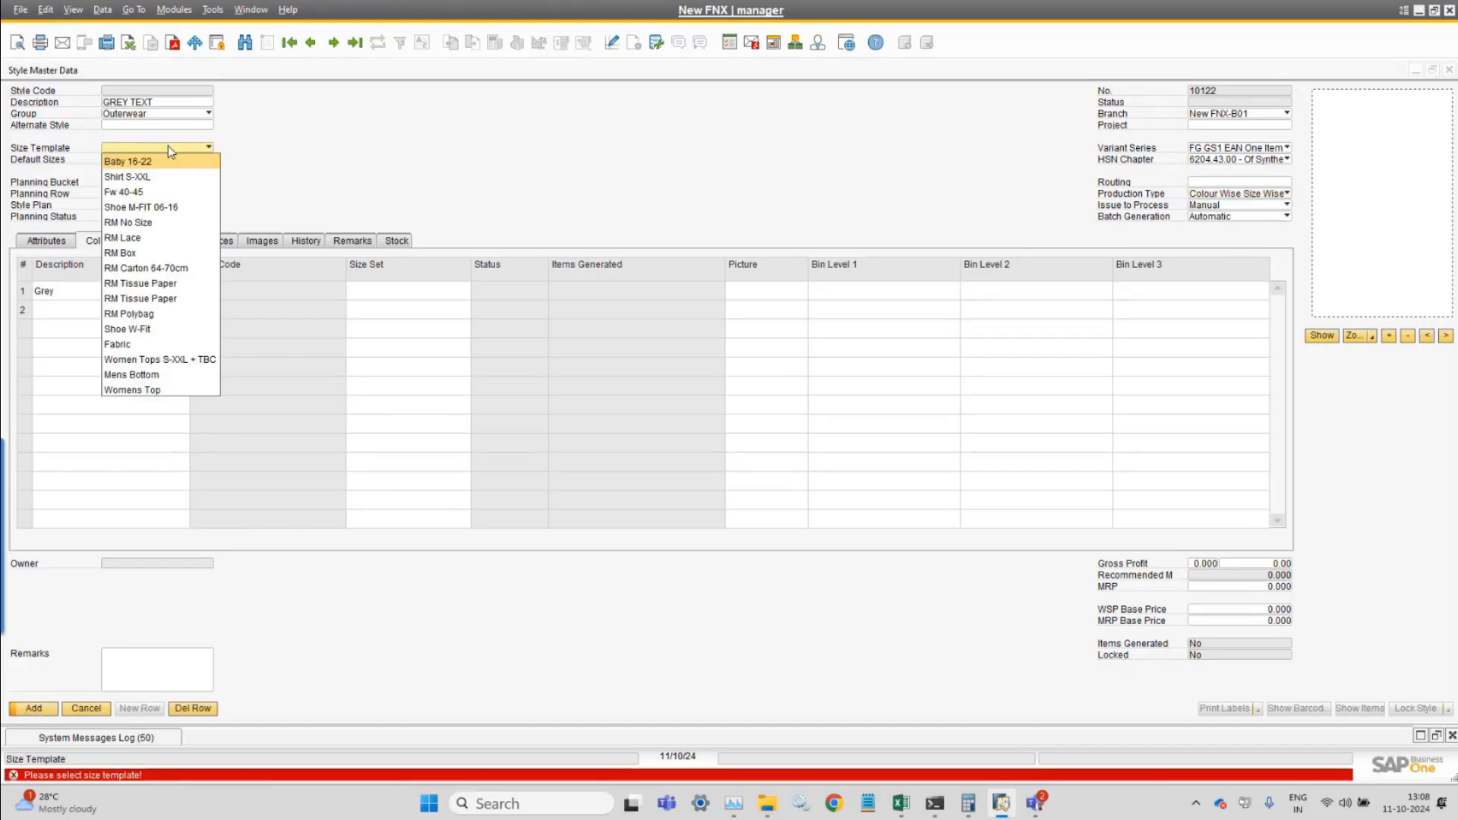
click(145, 375)
click(34, 708)
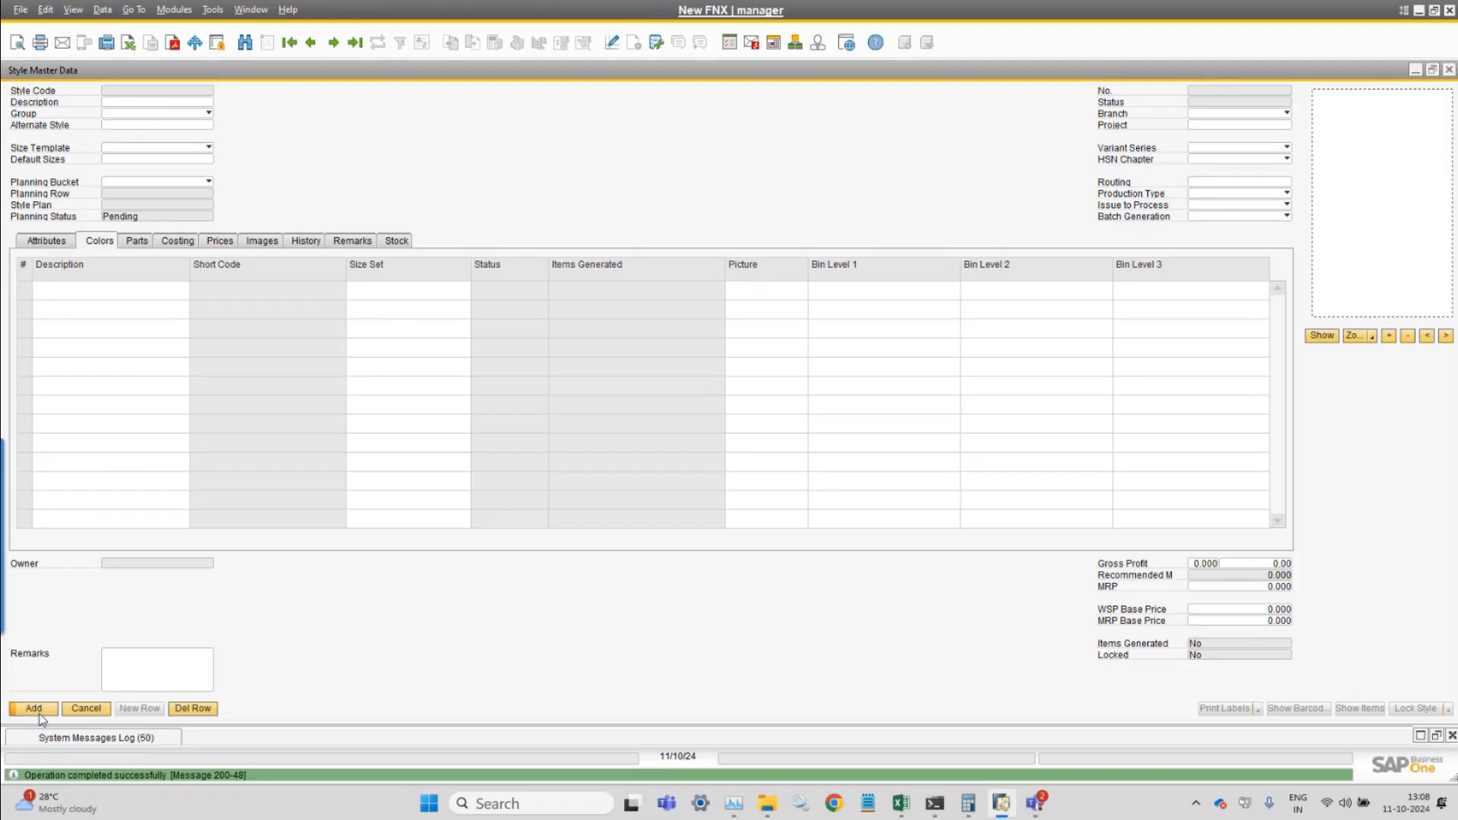
- Reopen the newly added GREY TEXT style and add Maroon as its second colour
click(311, 42)
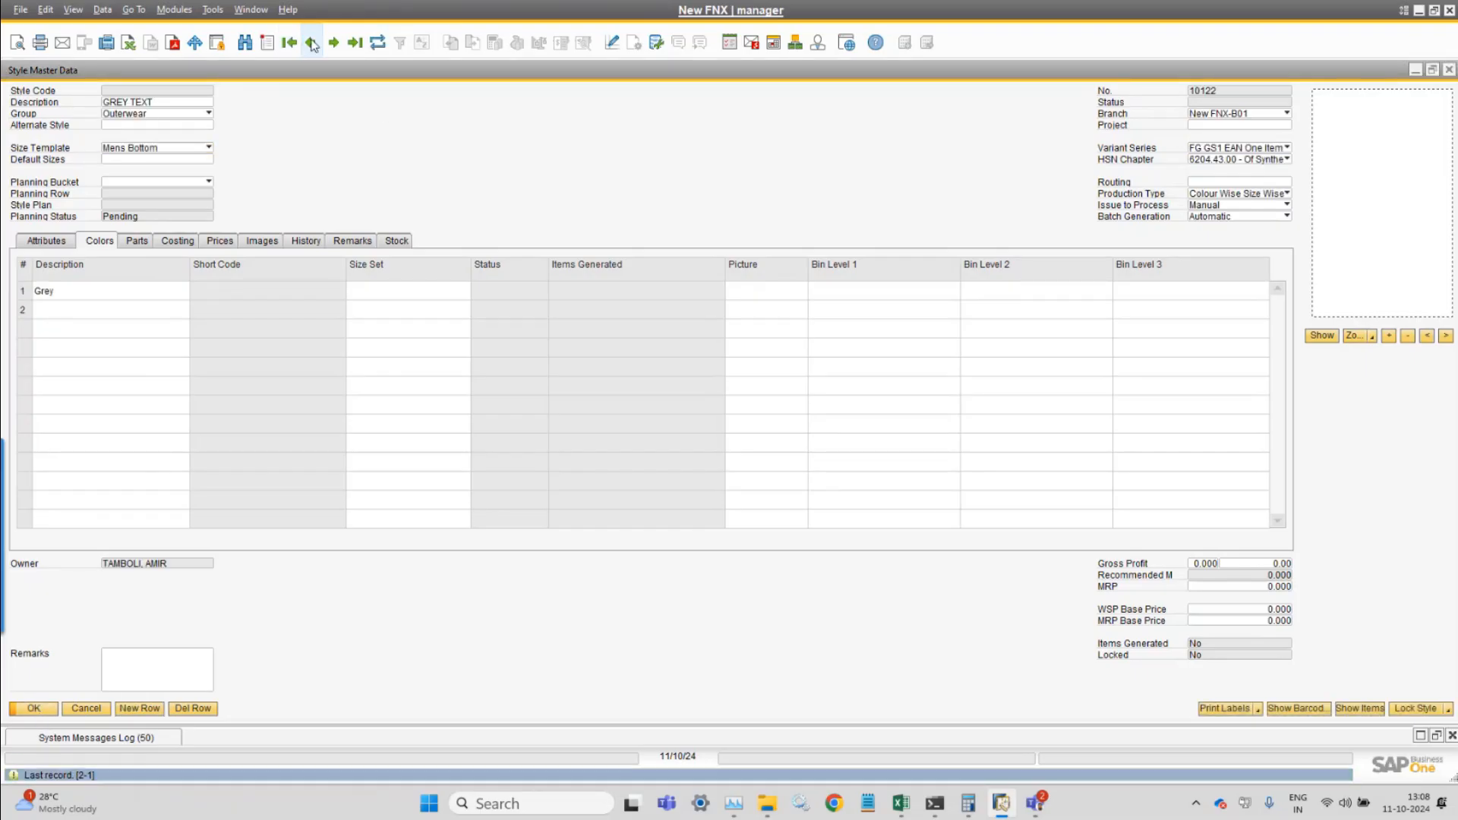
click(118, 307)
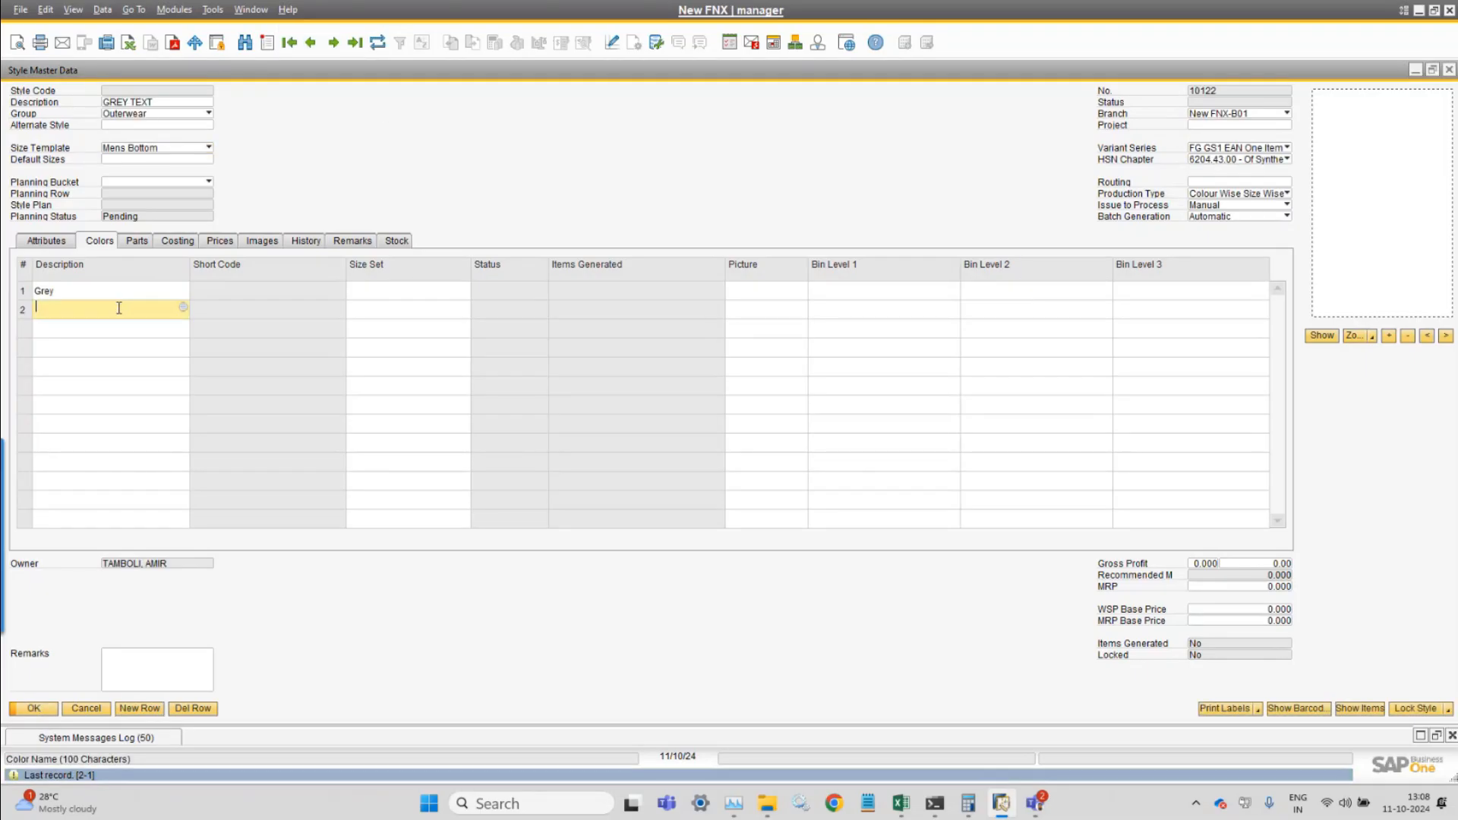
key(Tab)
key(Down)
key(Down)
key(Down)
key(Down)
key(Down)
key(Down)
key(Down)
key(Down)
key(Down)
key(Down)
key(Return)
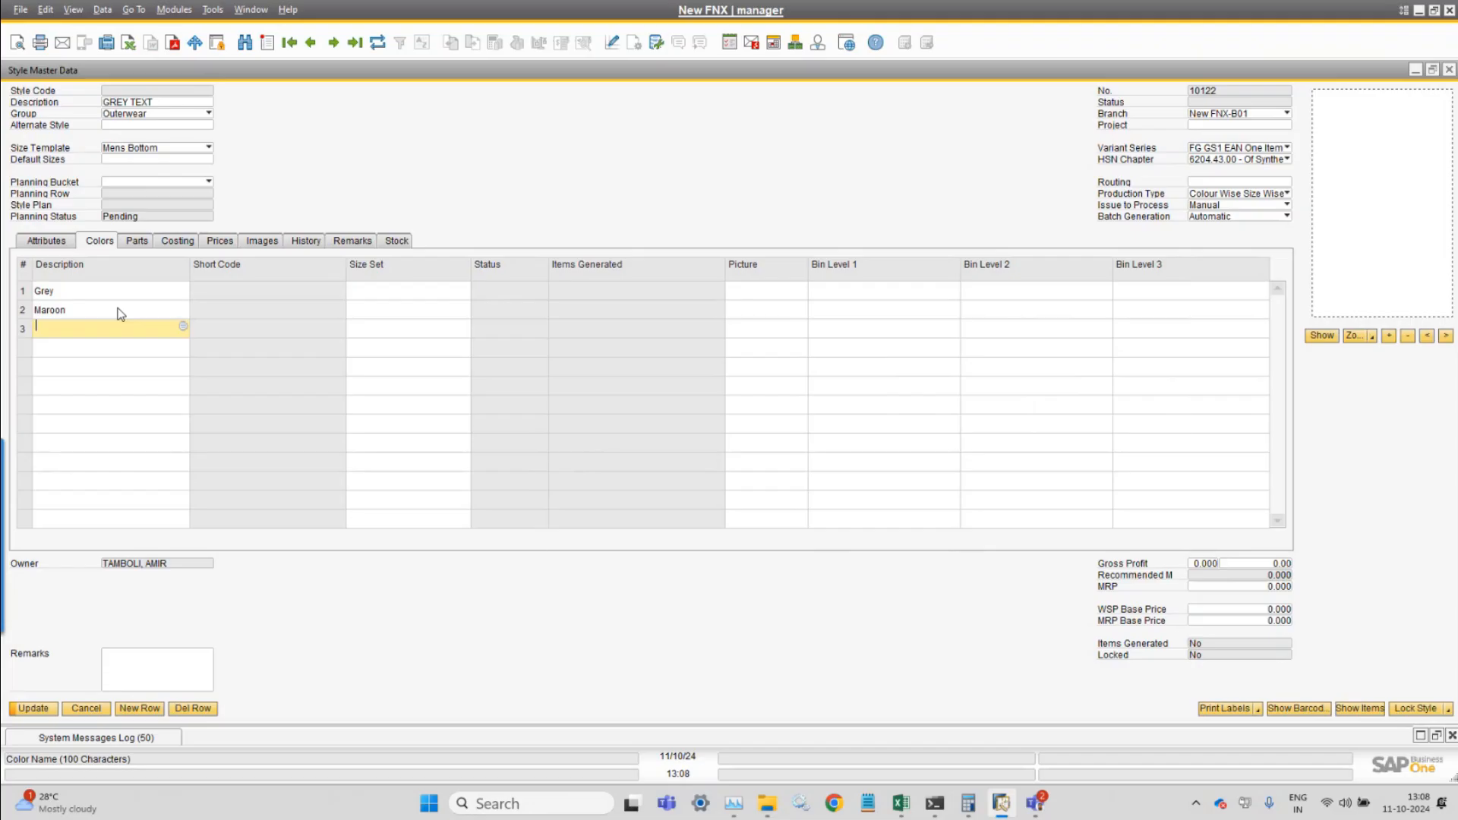
- Add Navy Blue as the style's third colour and save the updated style
key(Tab)
key(Down)
key(Down)
key(Down)
key(Down)
key(Down)
key(Down)
key(Down)
key(Down)
key(Down)
key(Down)
key(Down)
key(Return)
click(40, 713)
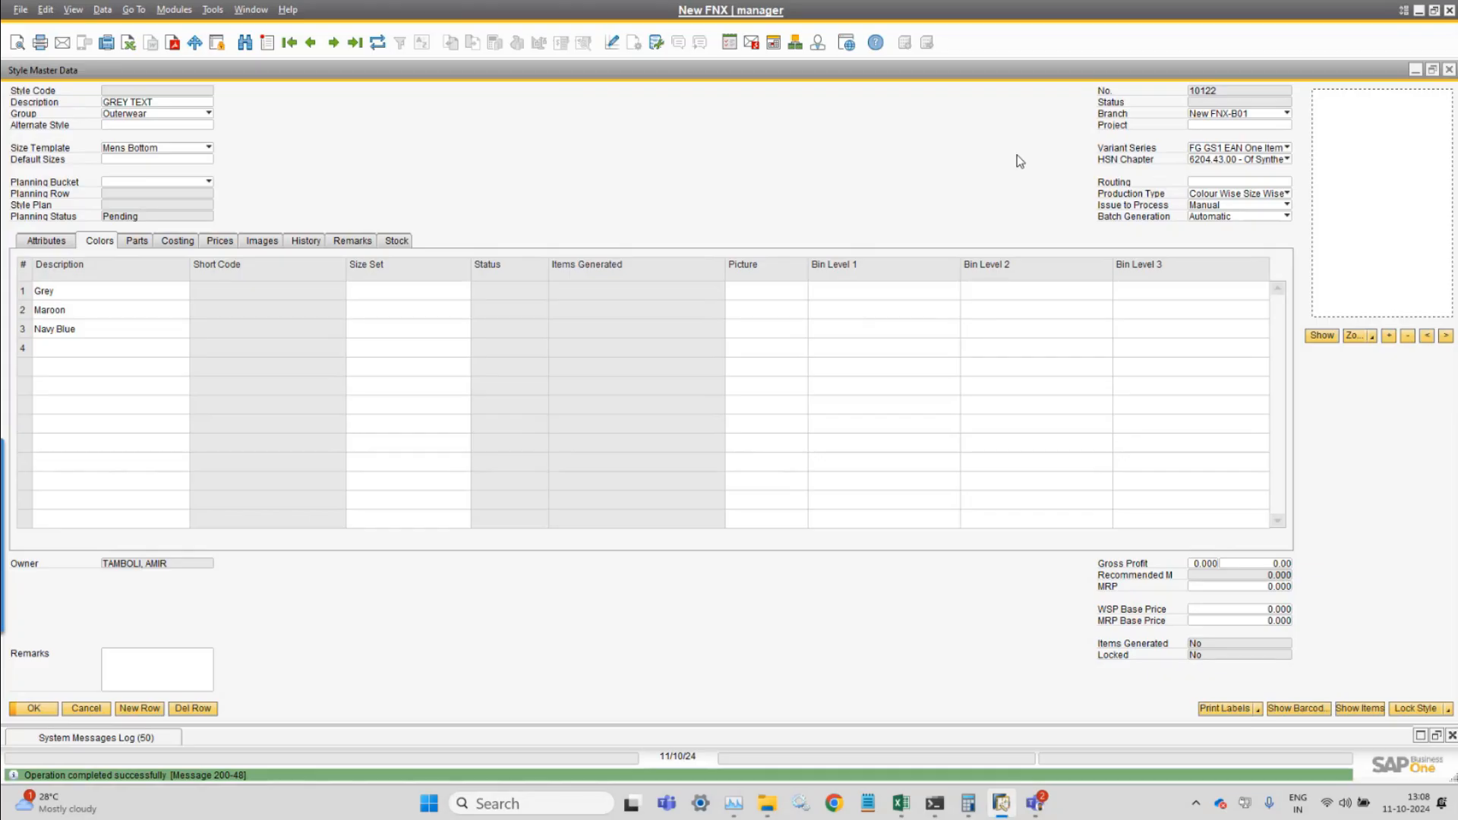
- Review the item and barcode generation settings of the FG GS1 EAN One Item barcode series, then return to the style
click(250, 9)
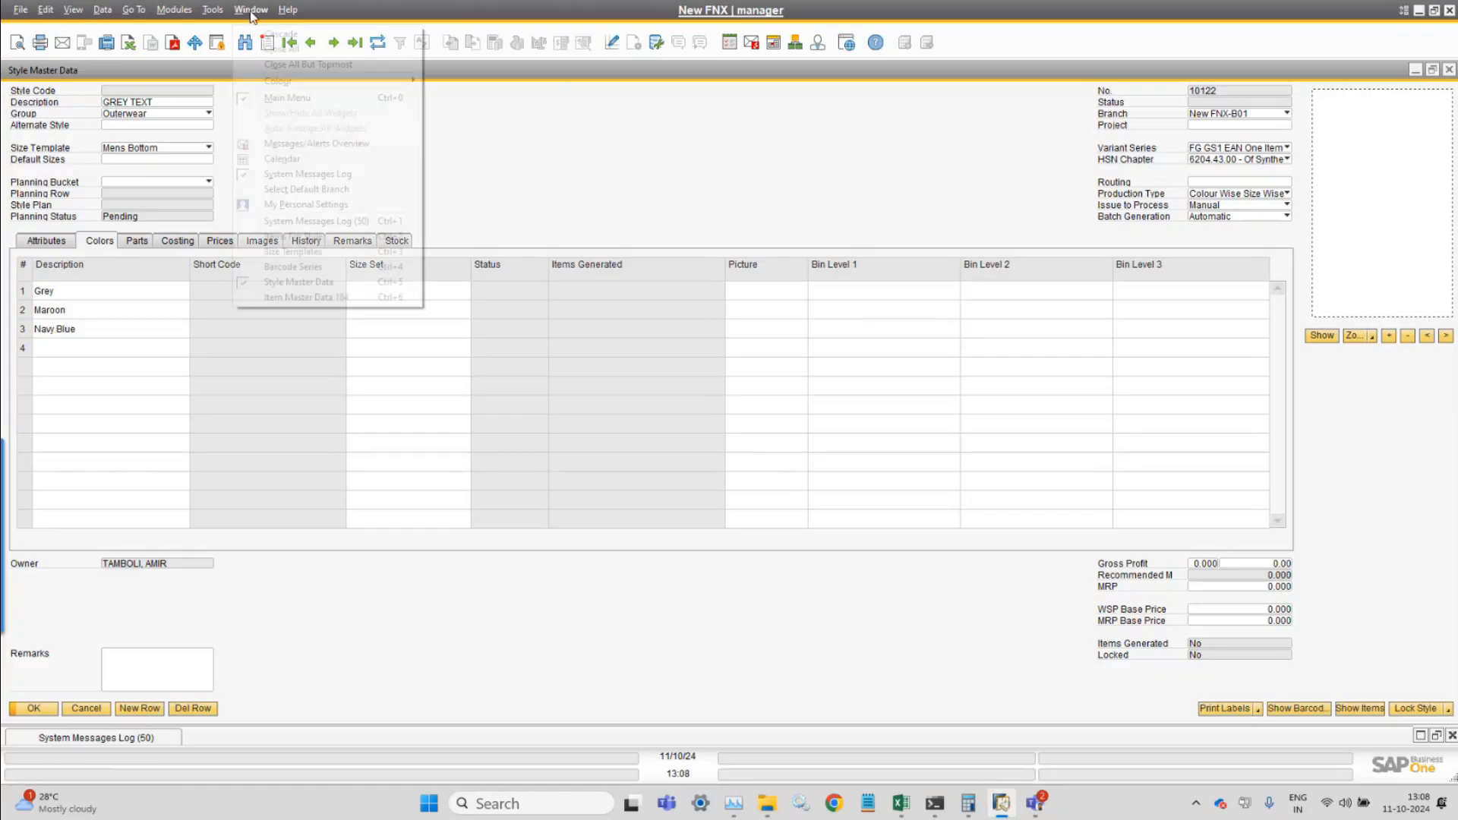
click(331, 267)
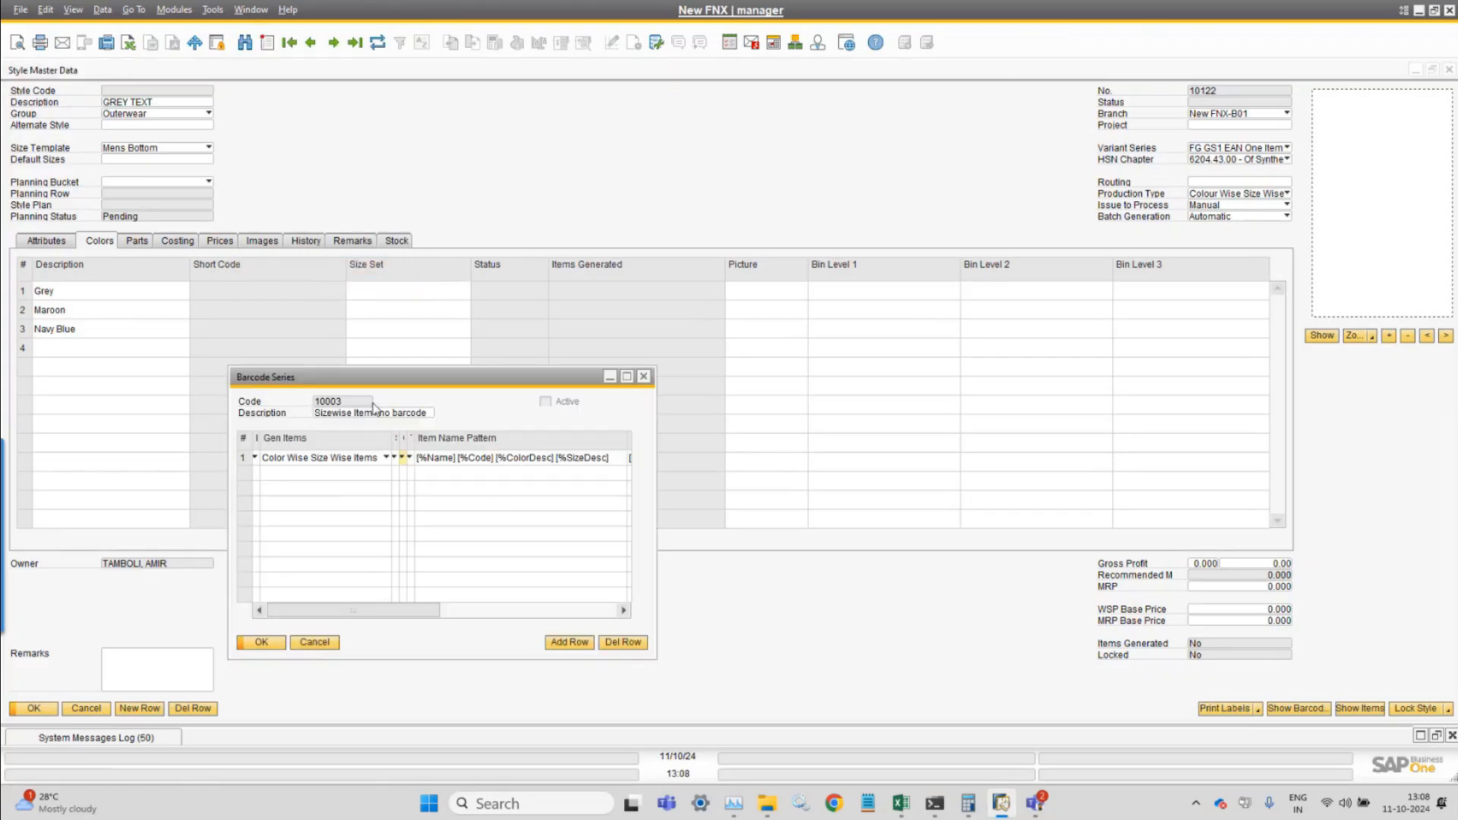
click(310, 42)
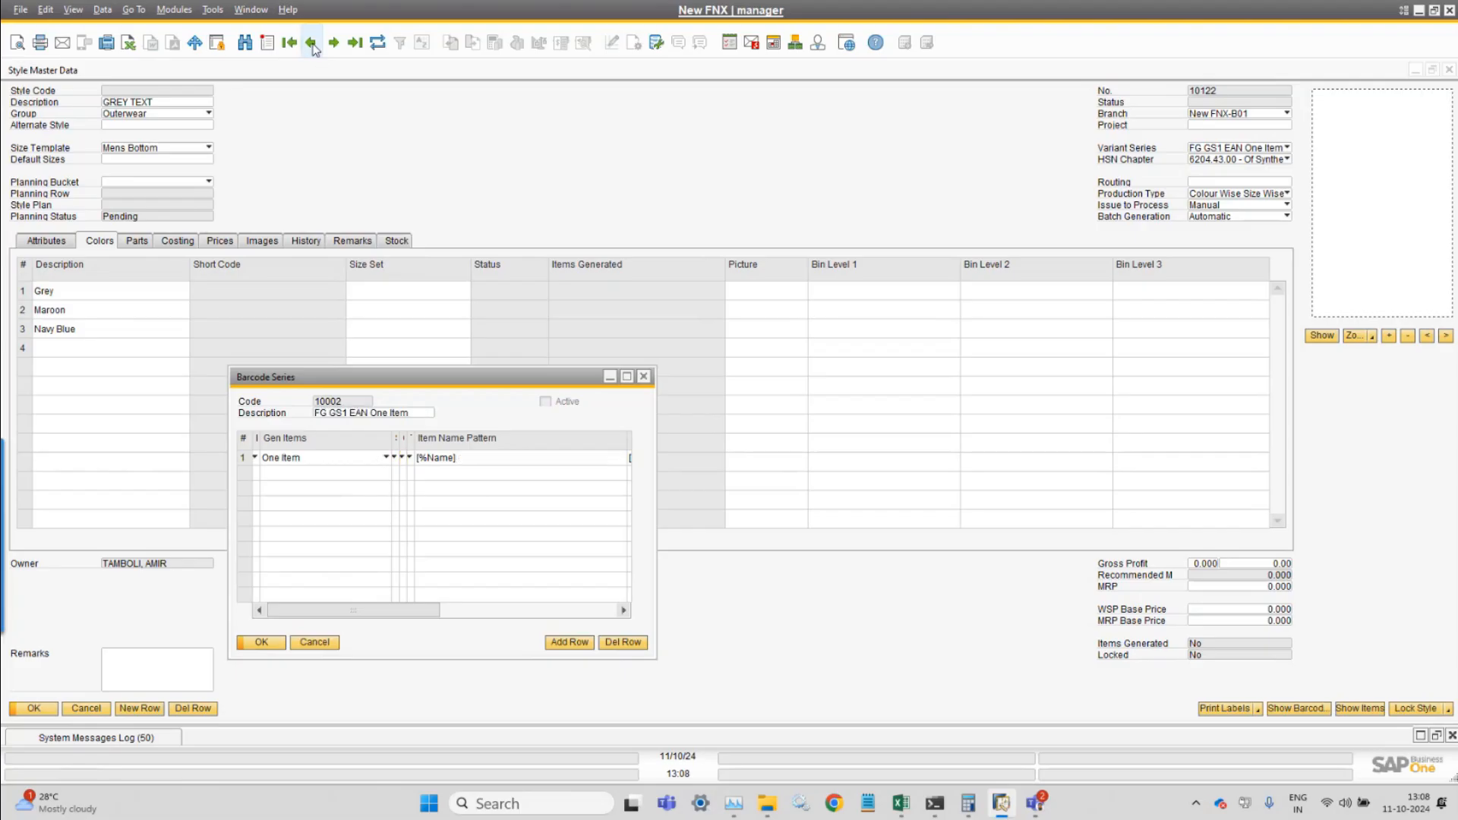
double_click(437, 379)
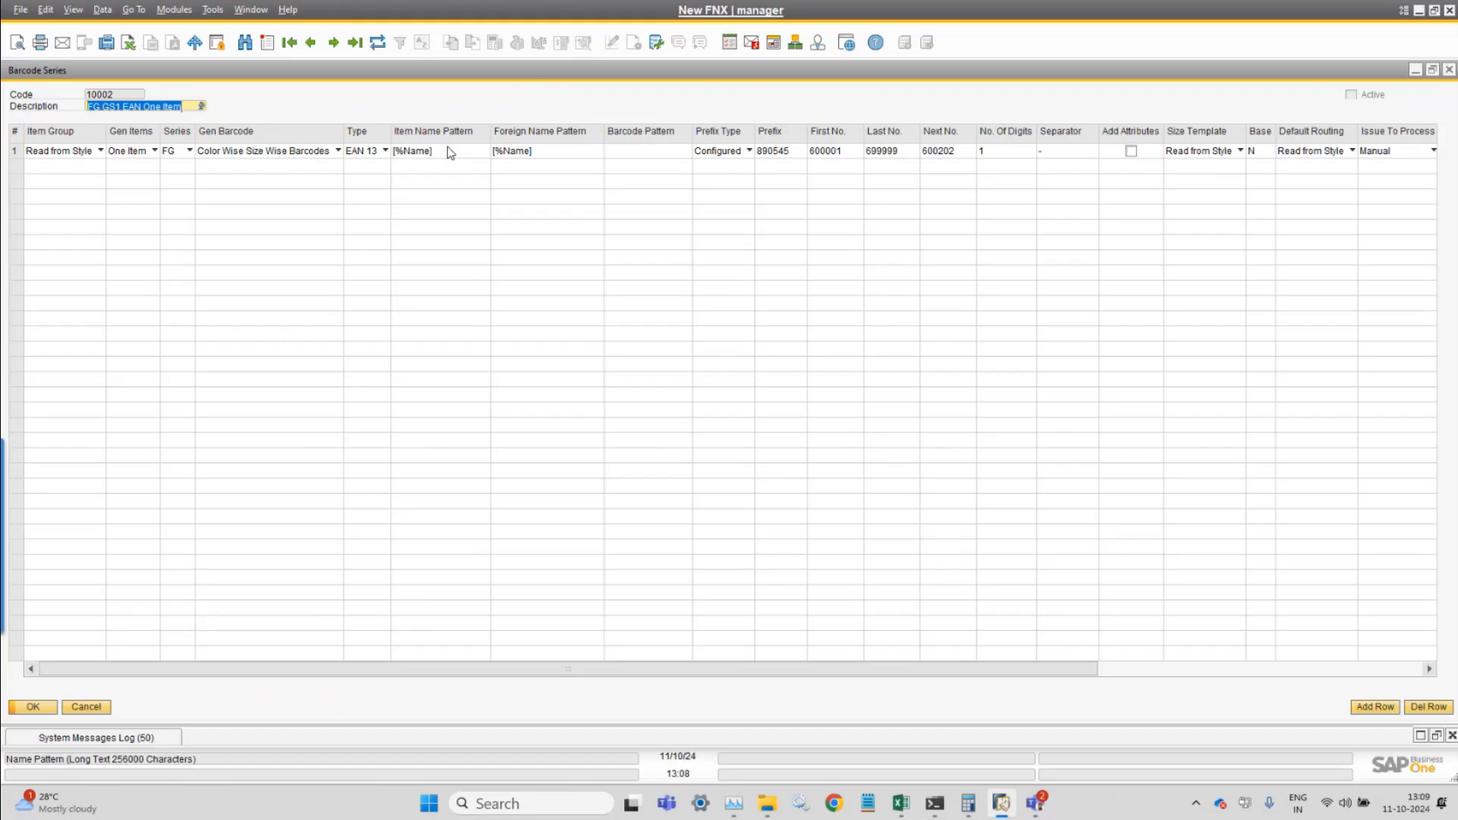
double_click(541, 72)
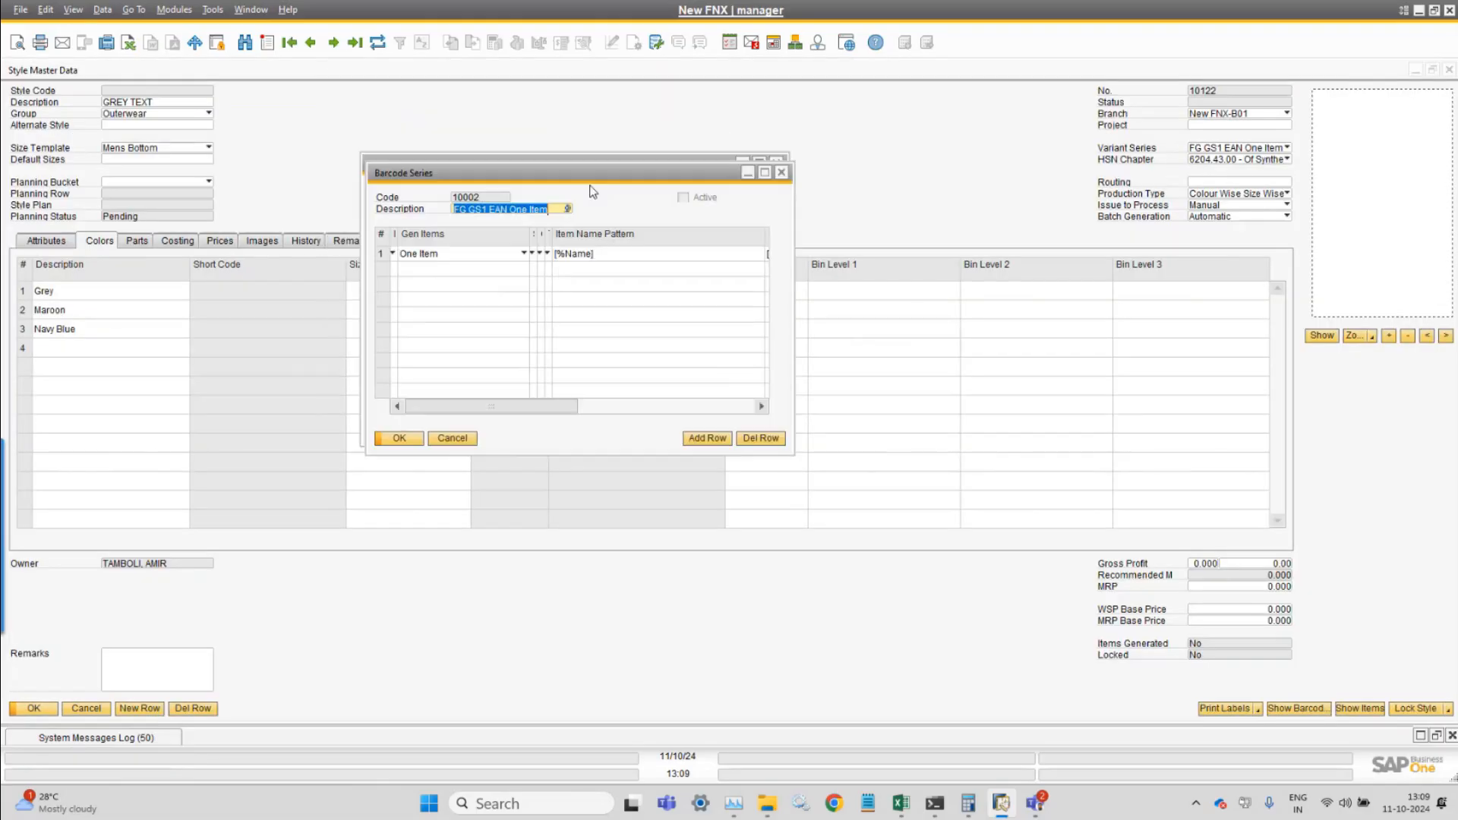
click(73, 9)
click(107, 142)
click(488, 135)
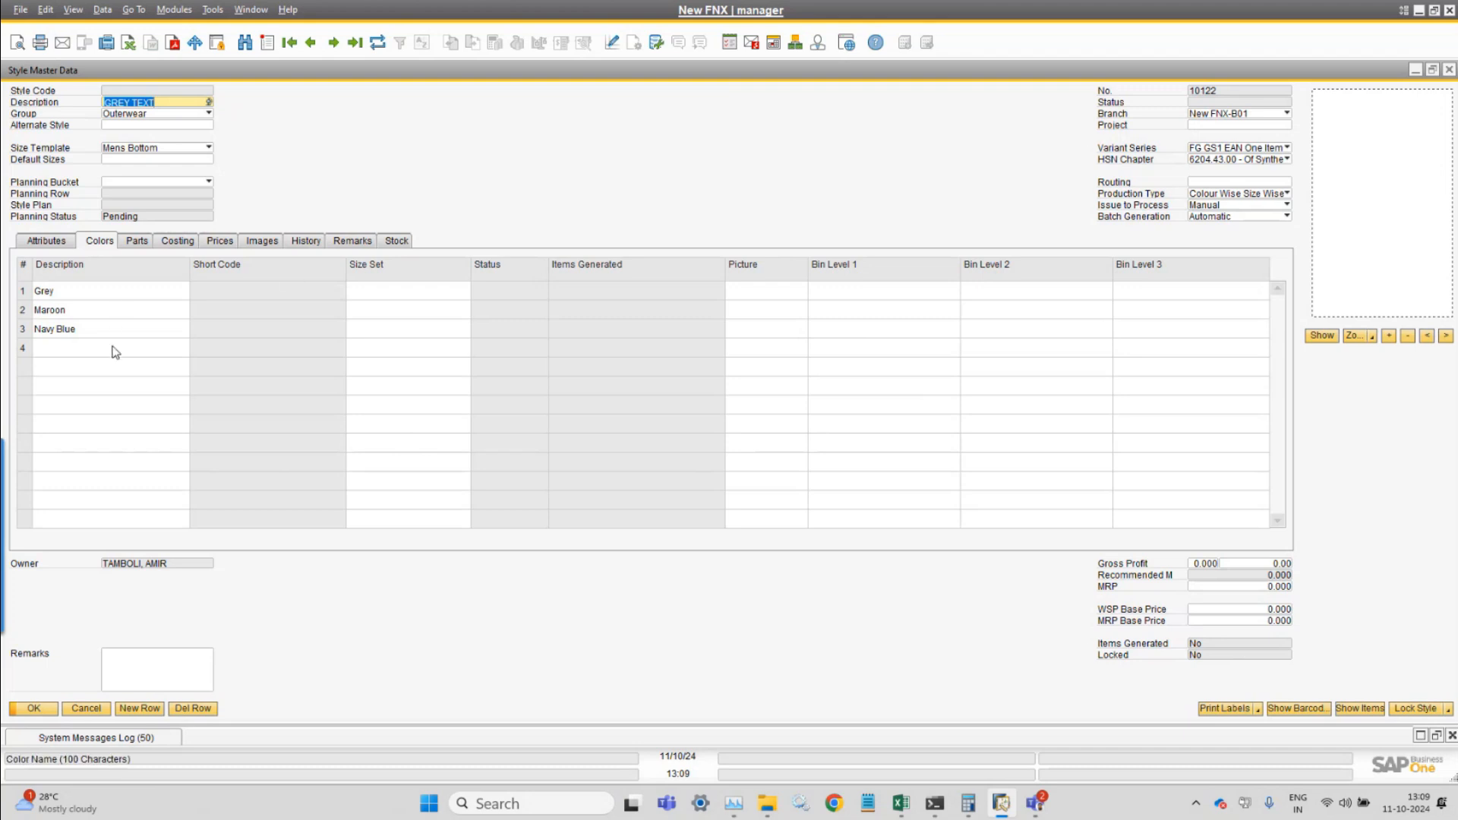
- Generate items for the GREY TEXT style and acknowledge the result
click(1446, 711)
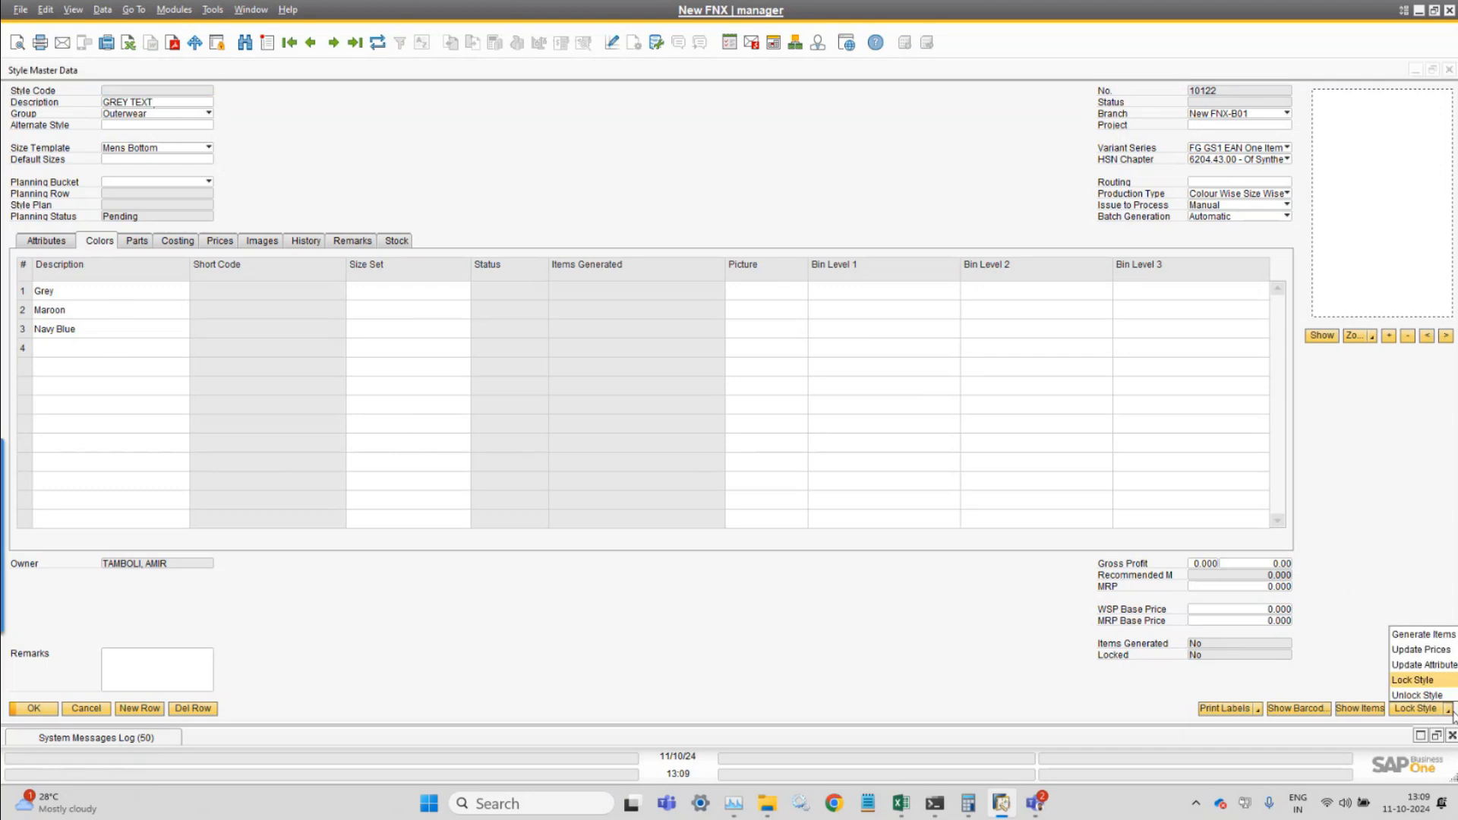
click(1428, 638)
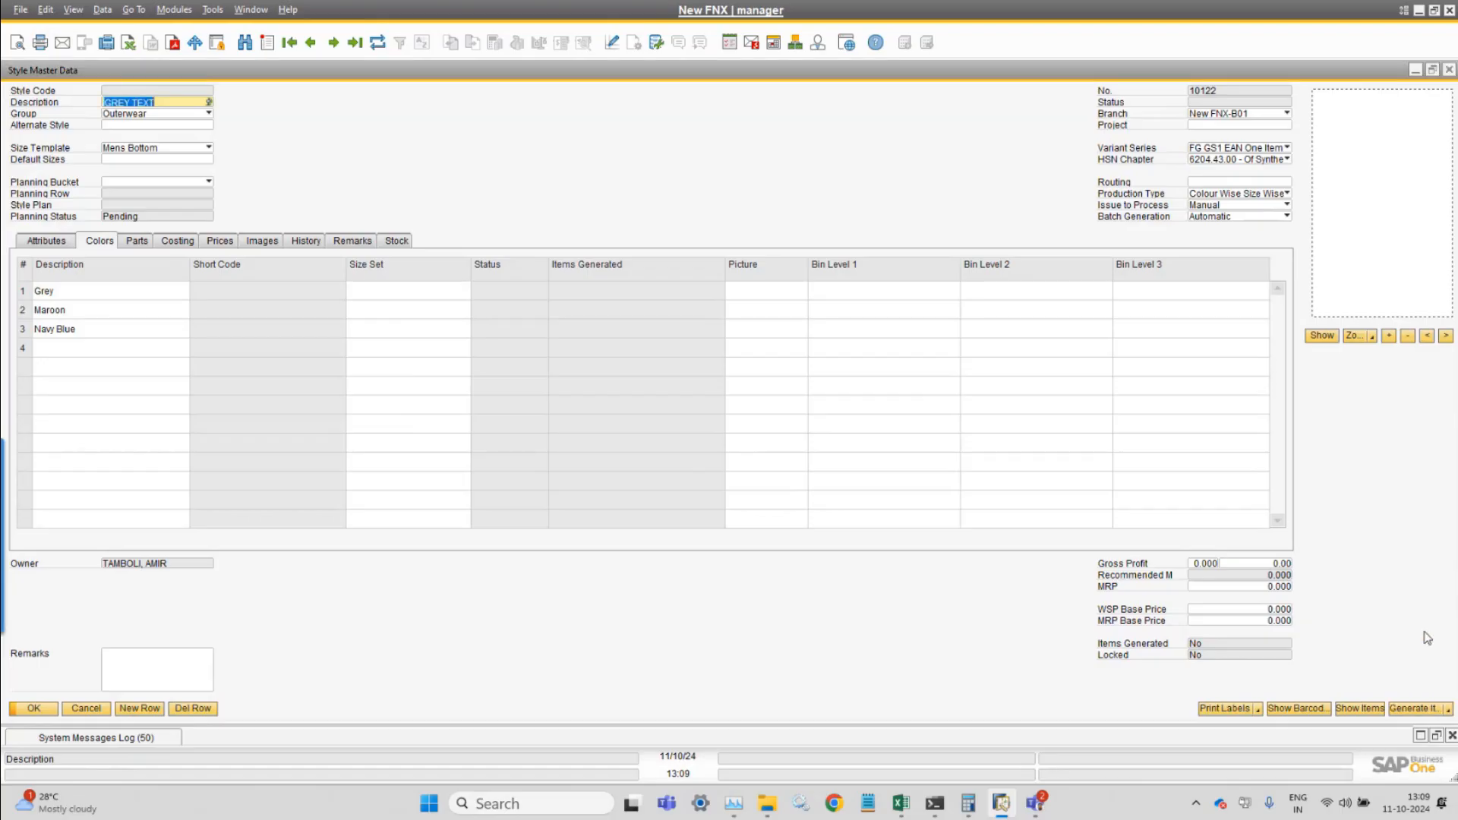
click(1414, 711)
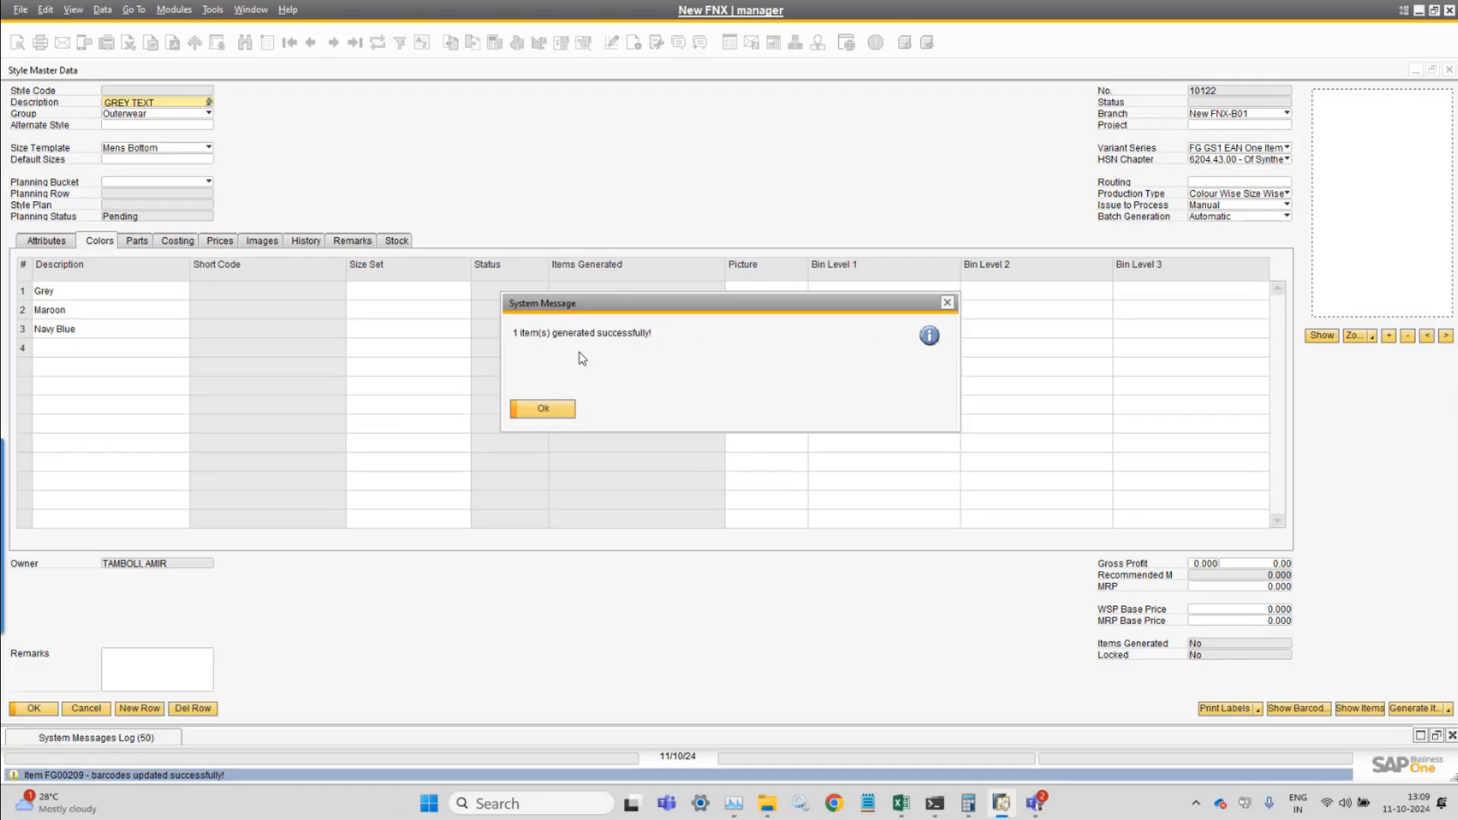
click(545, 410)
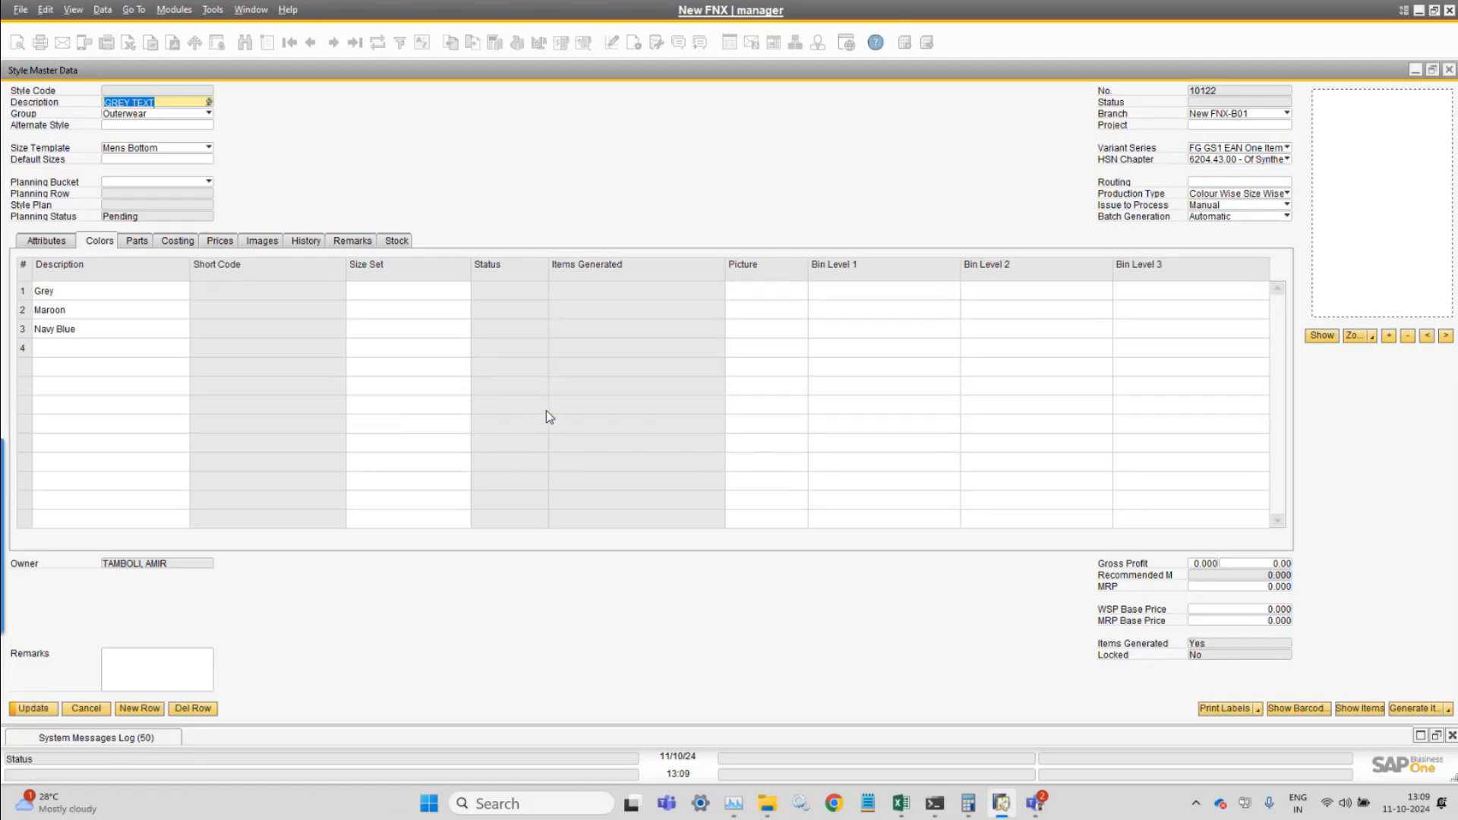
- Save the style and open the generated item's master data from the list of items for the style
click(1358, 709)
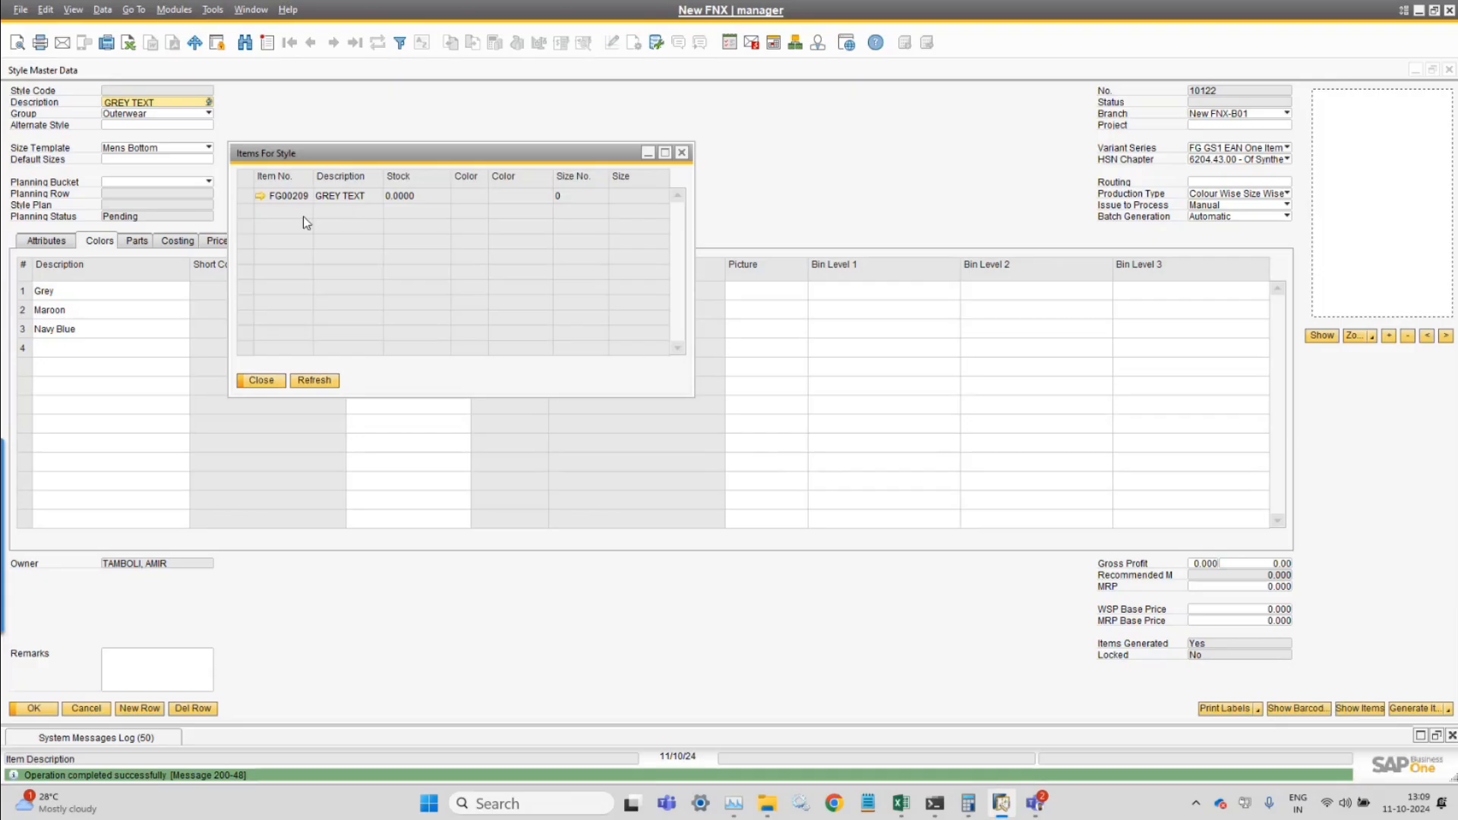
drag(353, 155, 376, 157)
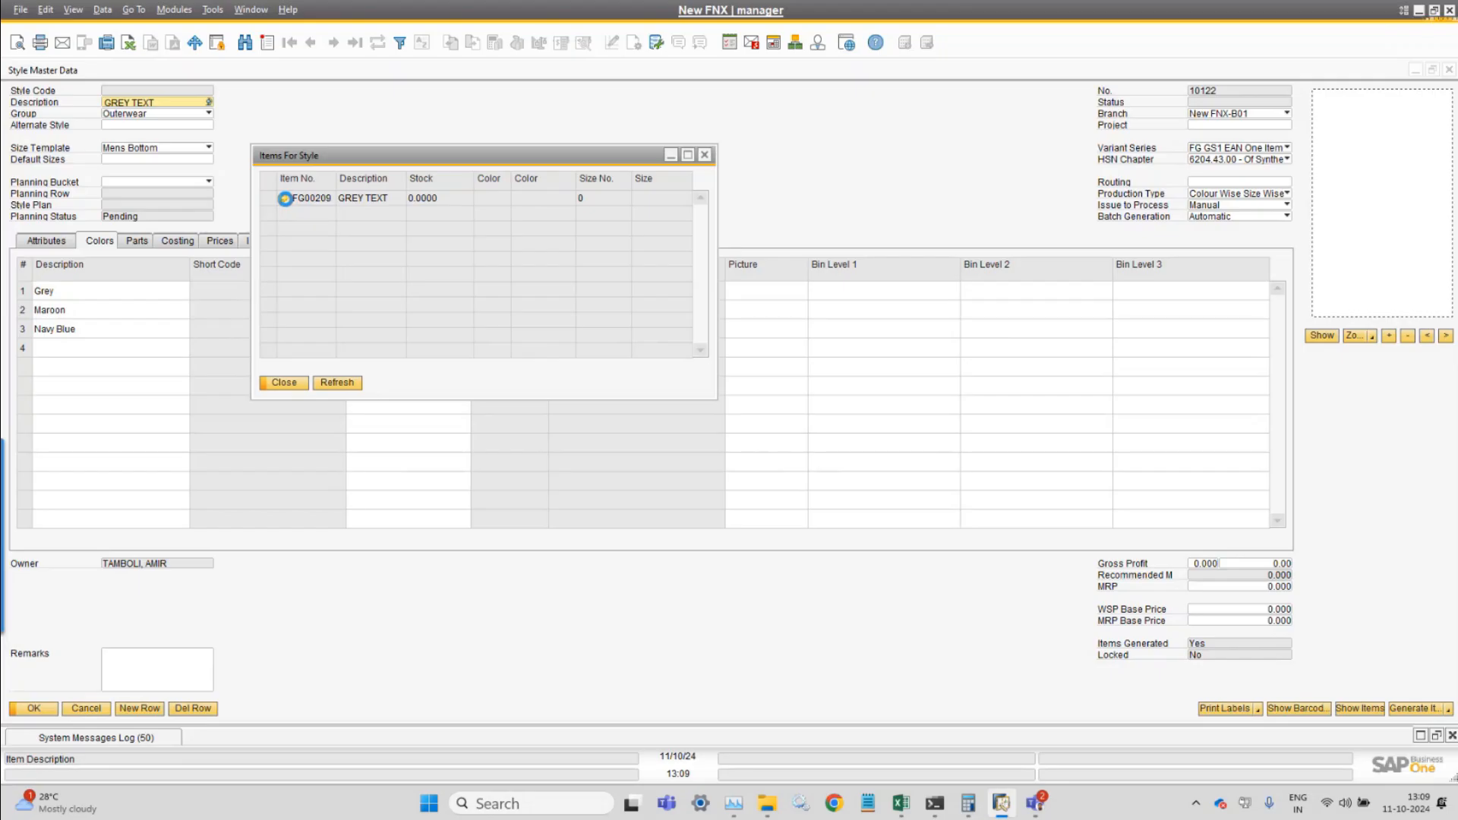
click(286, 199)
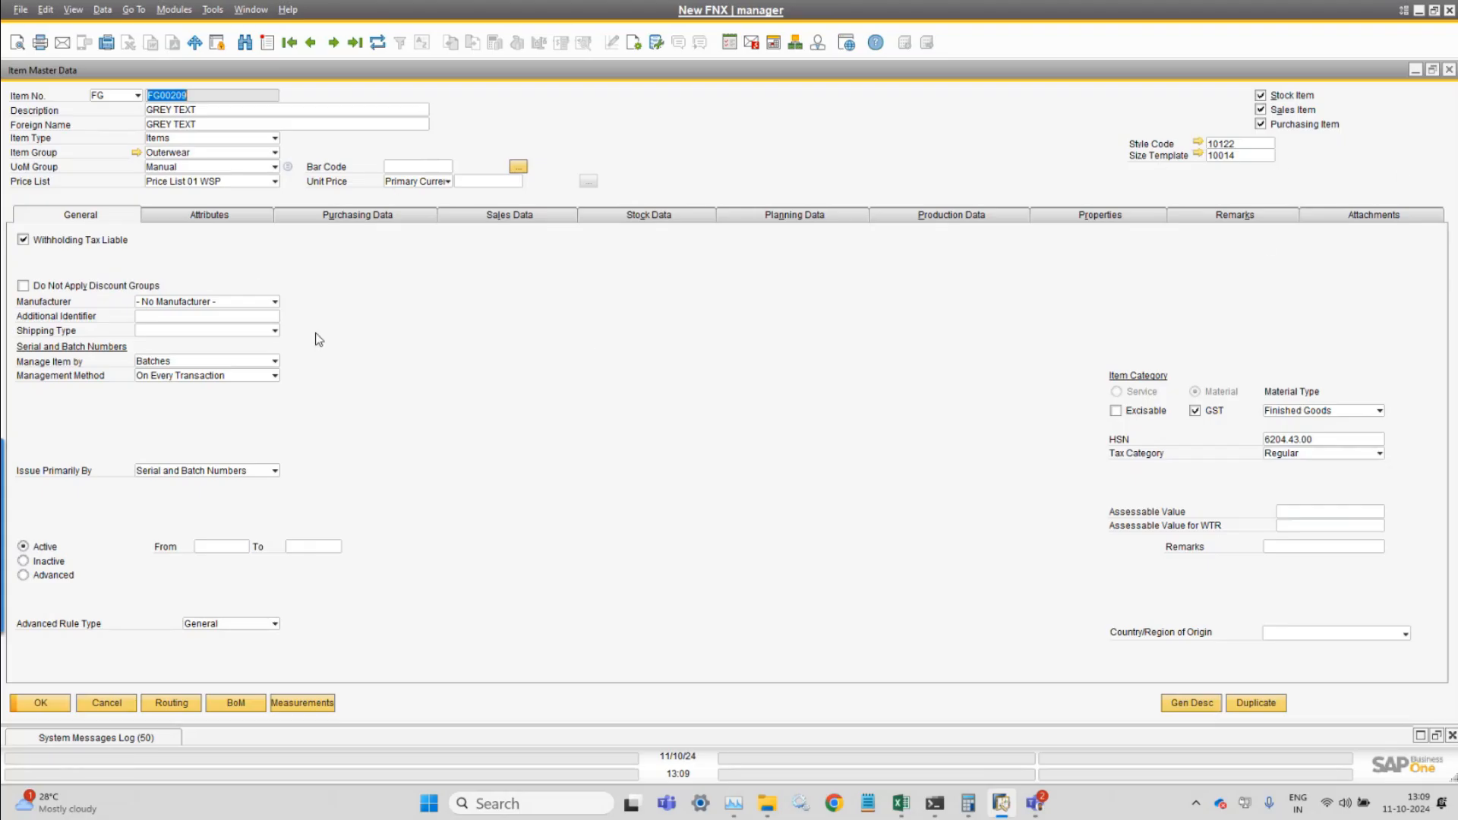
- Examine the item's attributes, purchasing, sales, stock, planning and production data, then leave without saving and close the item list
click(213, 217)
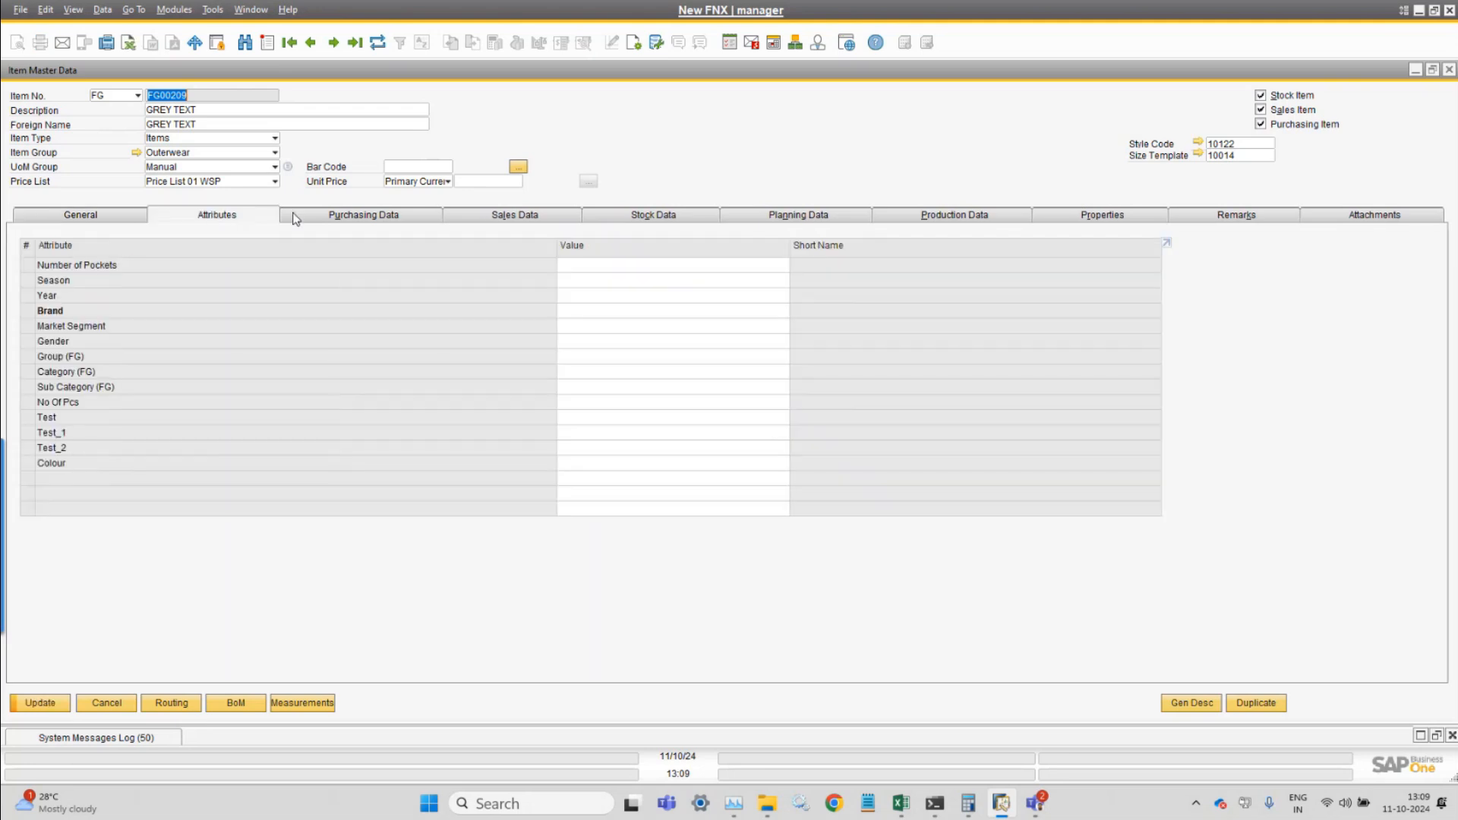
click(343, 220)
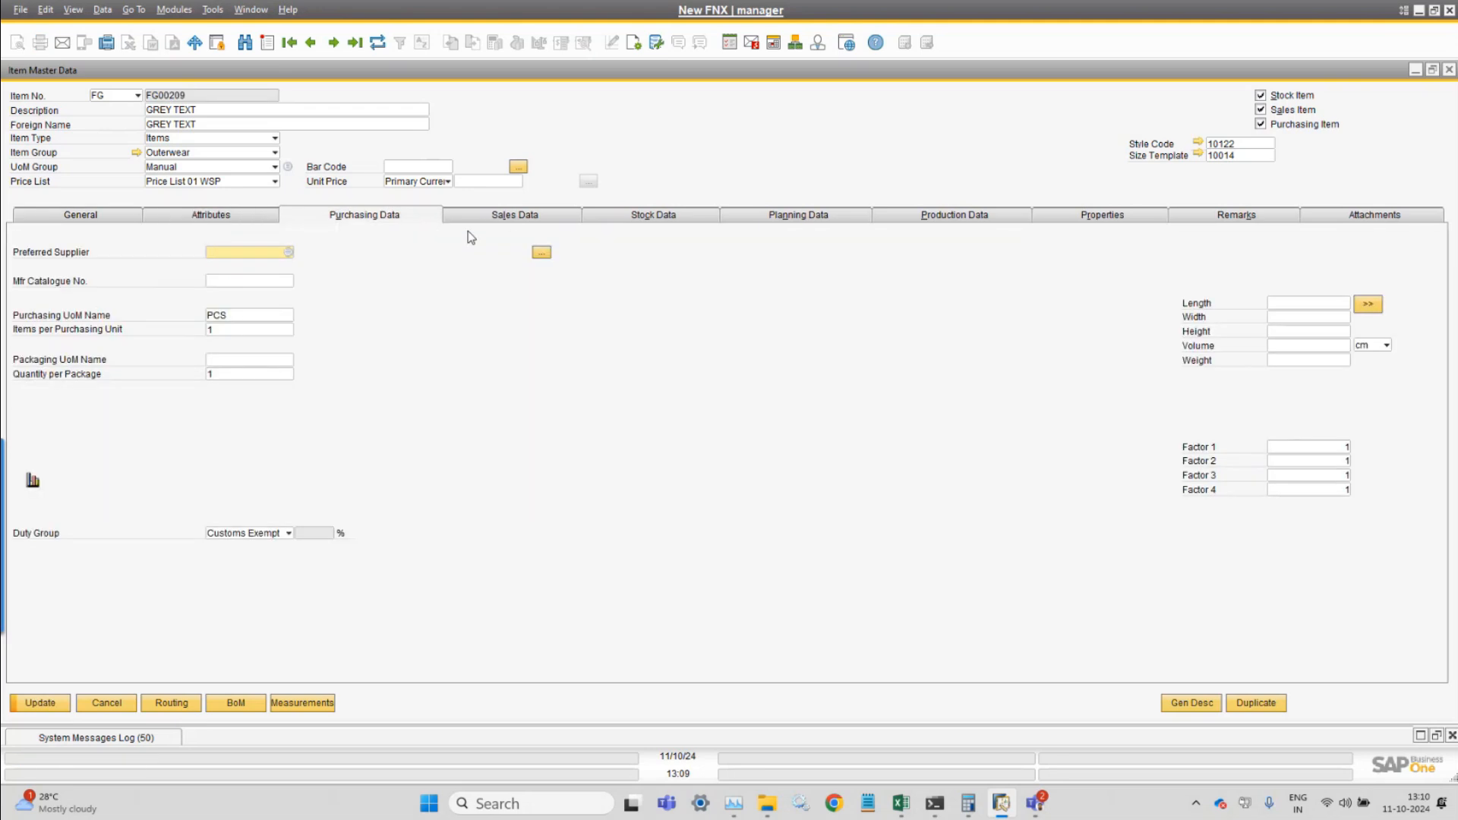
click(504, 217)
click(647, 220)
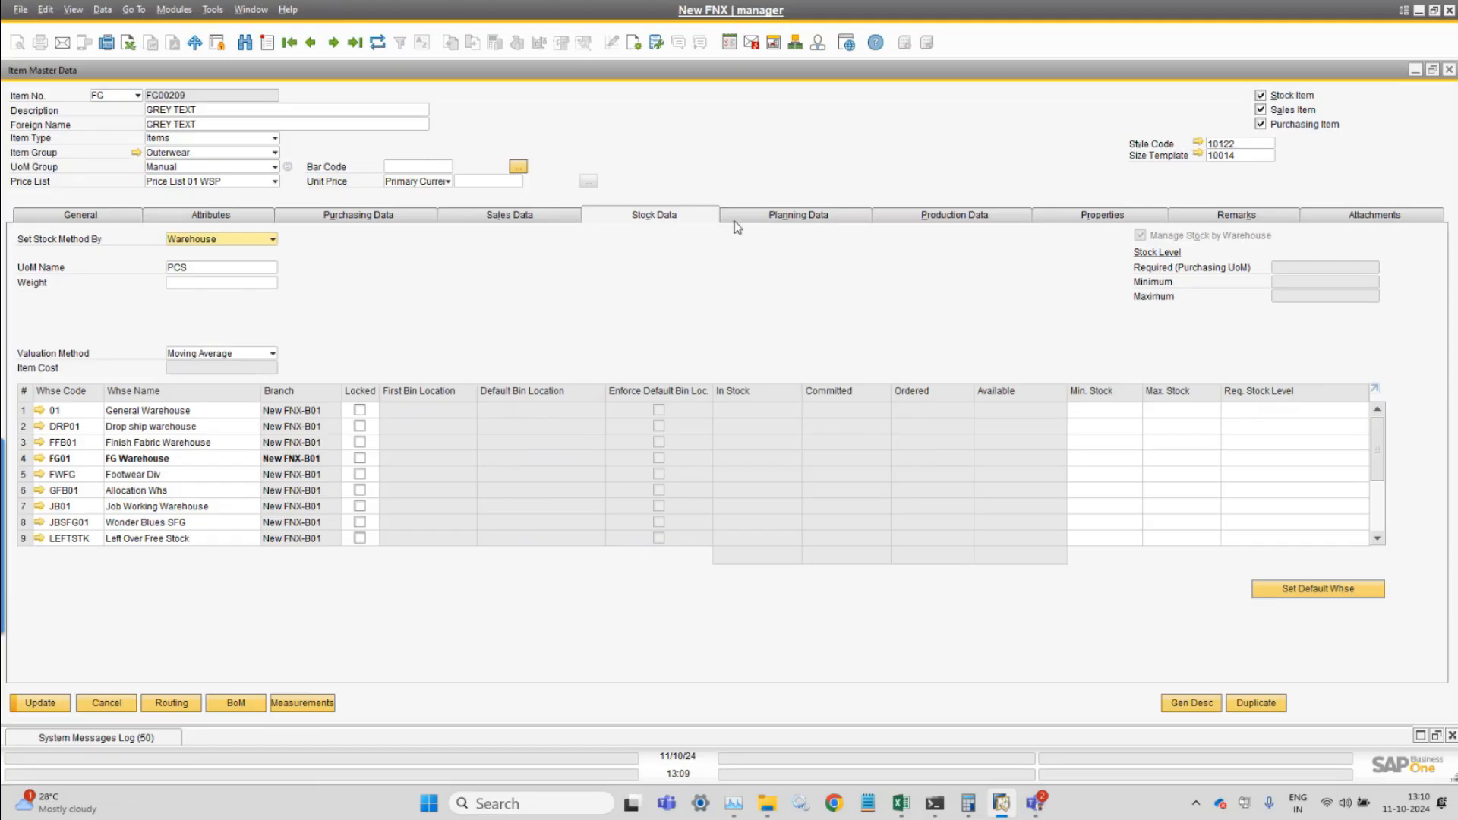
click(798, 218)
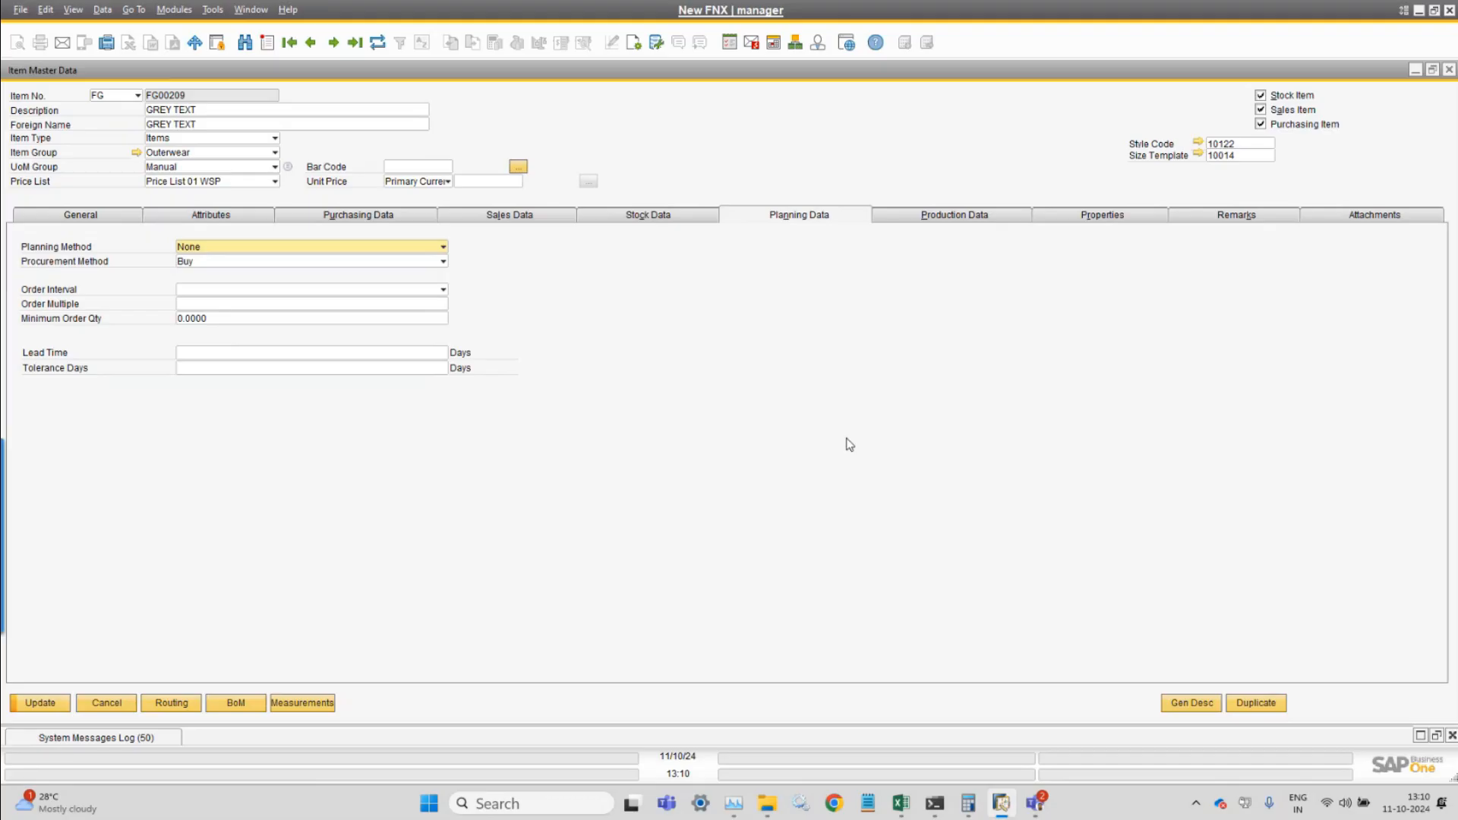
click(955, 218)
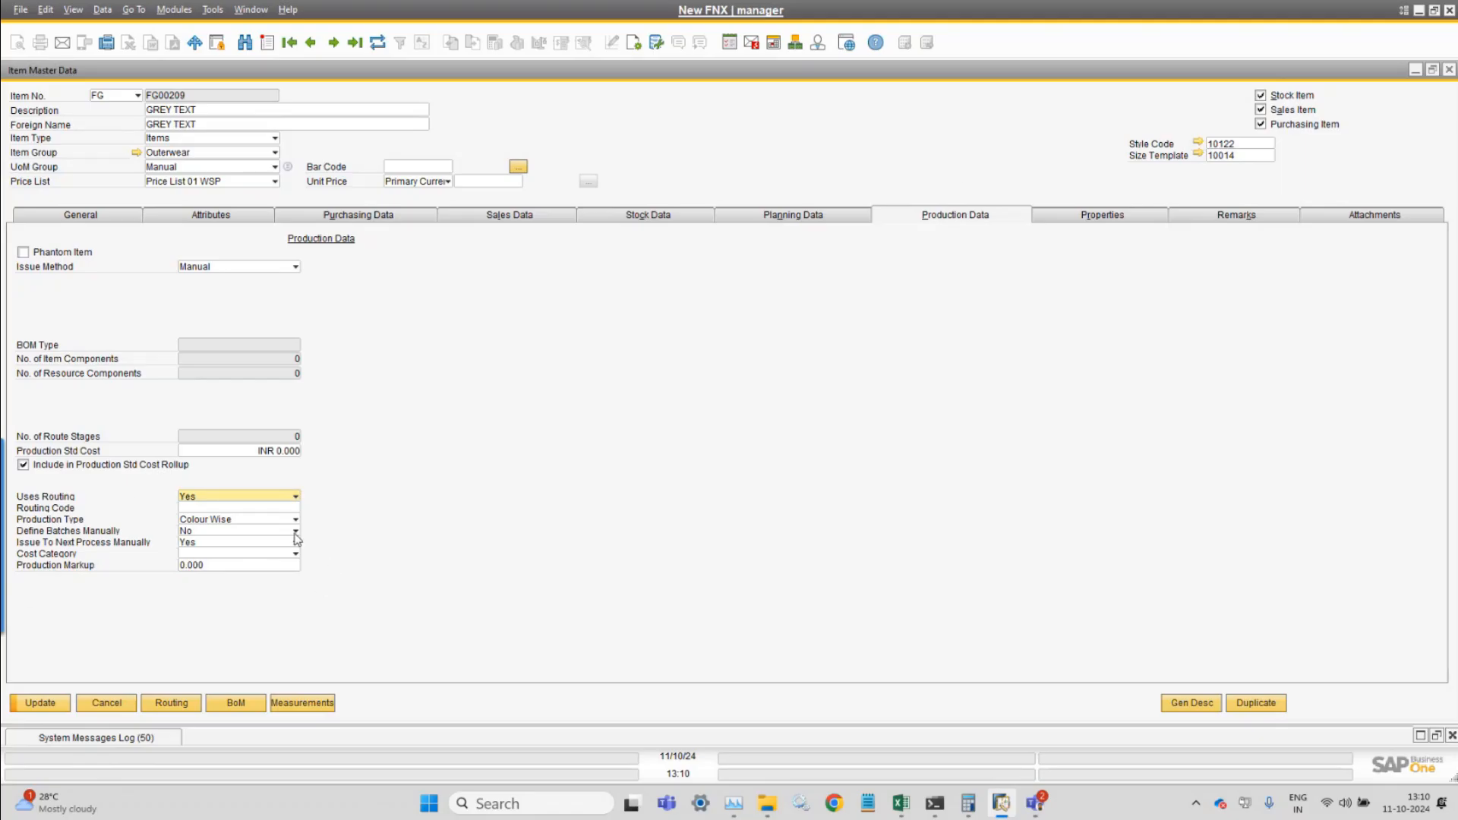
click(209, 509)
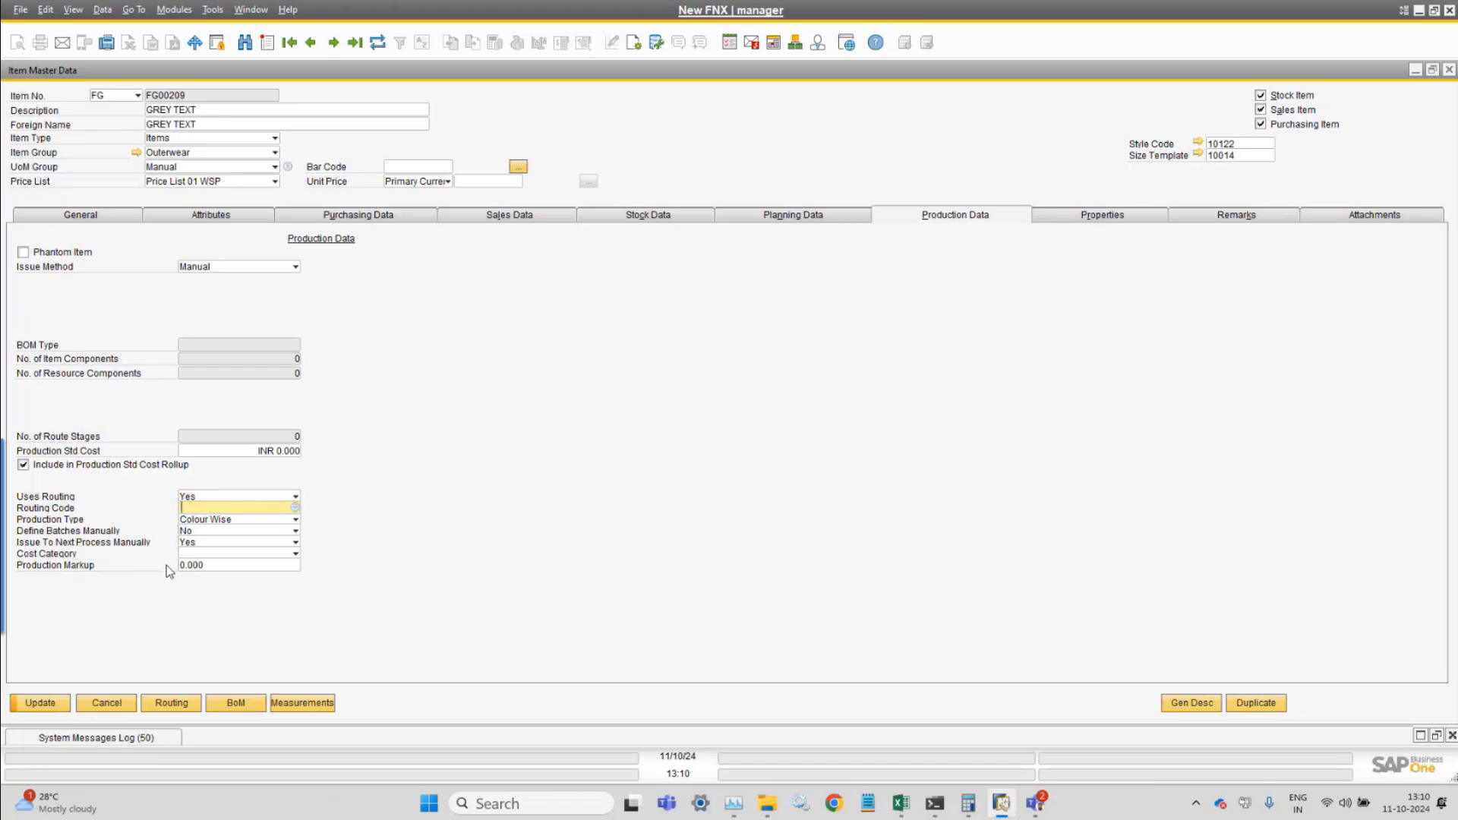
click(106, 706)
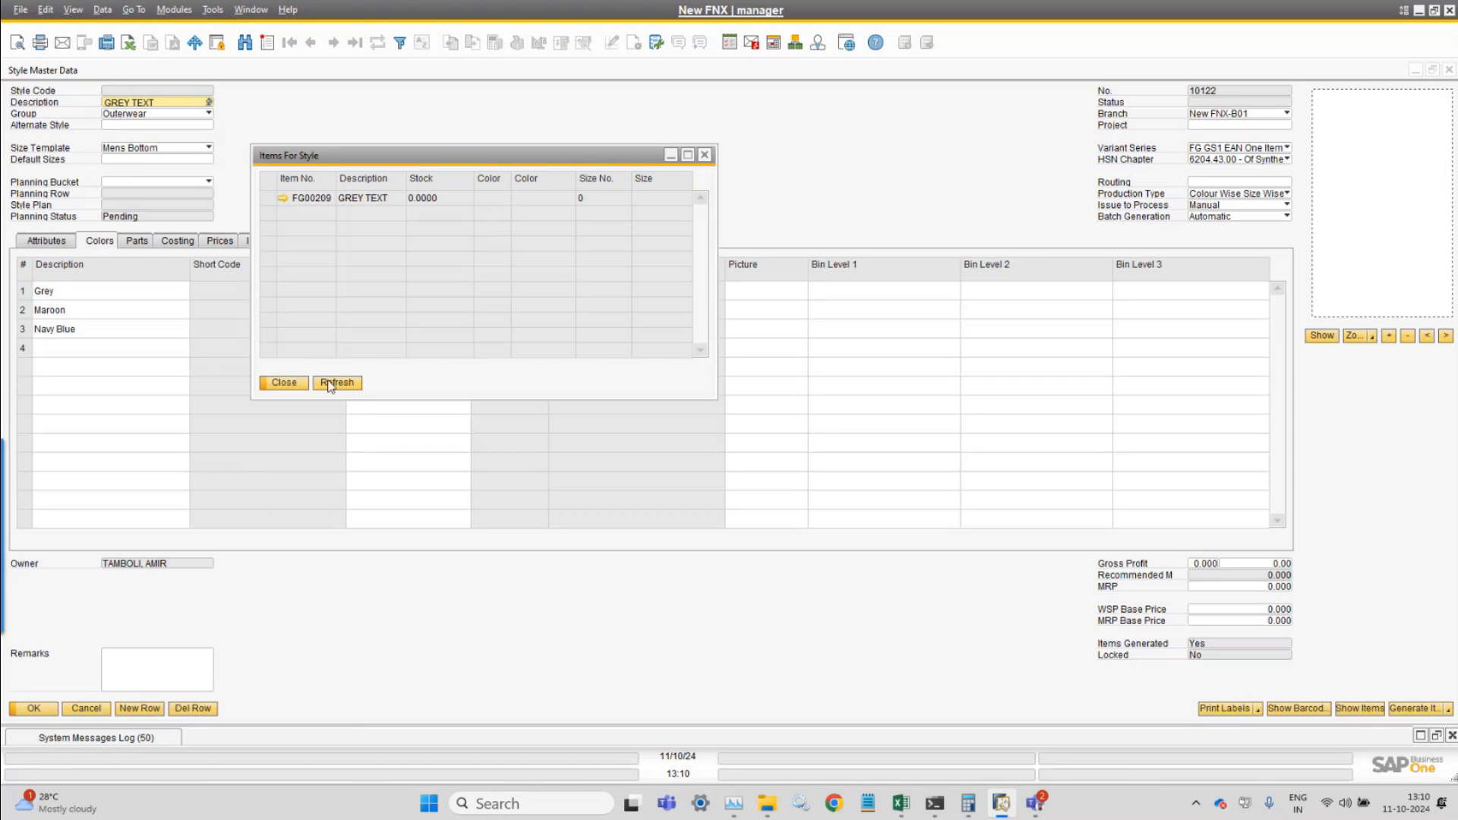
click(272, 379)
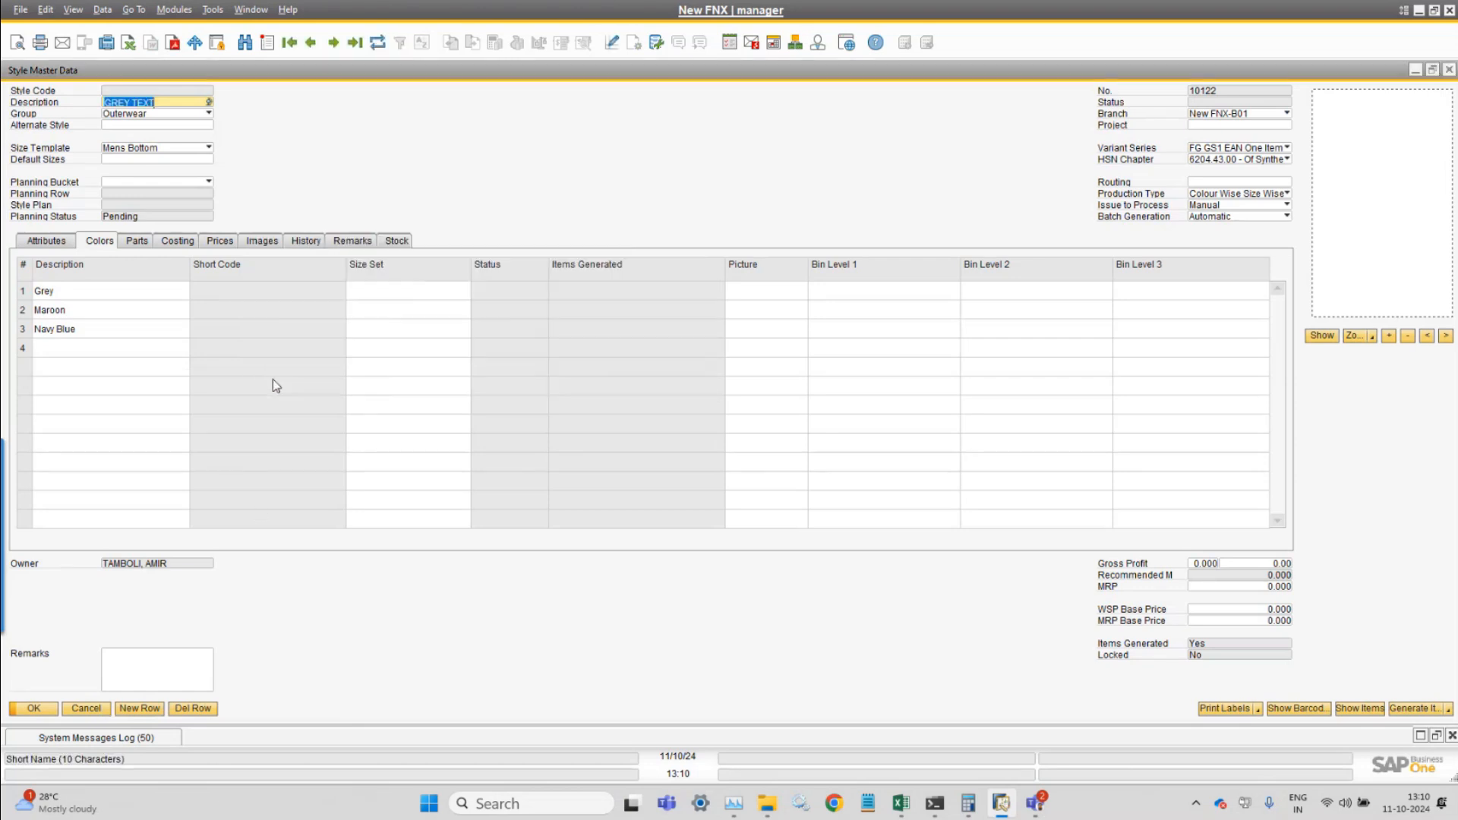
- Review the barcodes of the GREY TEXT style in a maximized list with fitted column widths, then close the list
click(1292, 708)
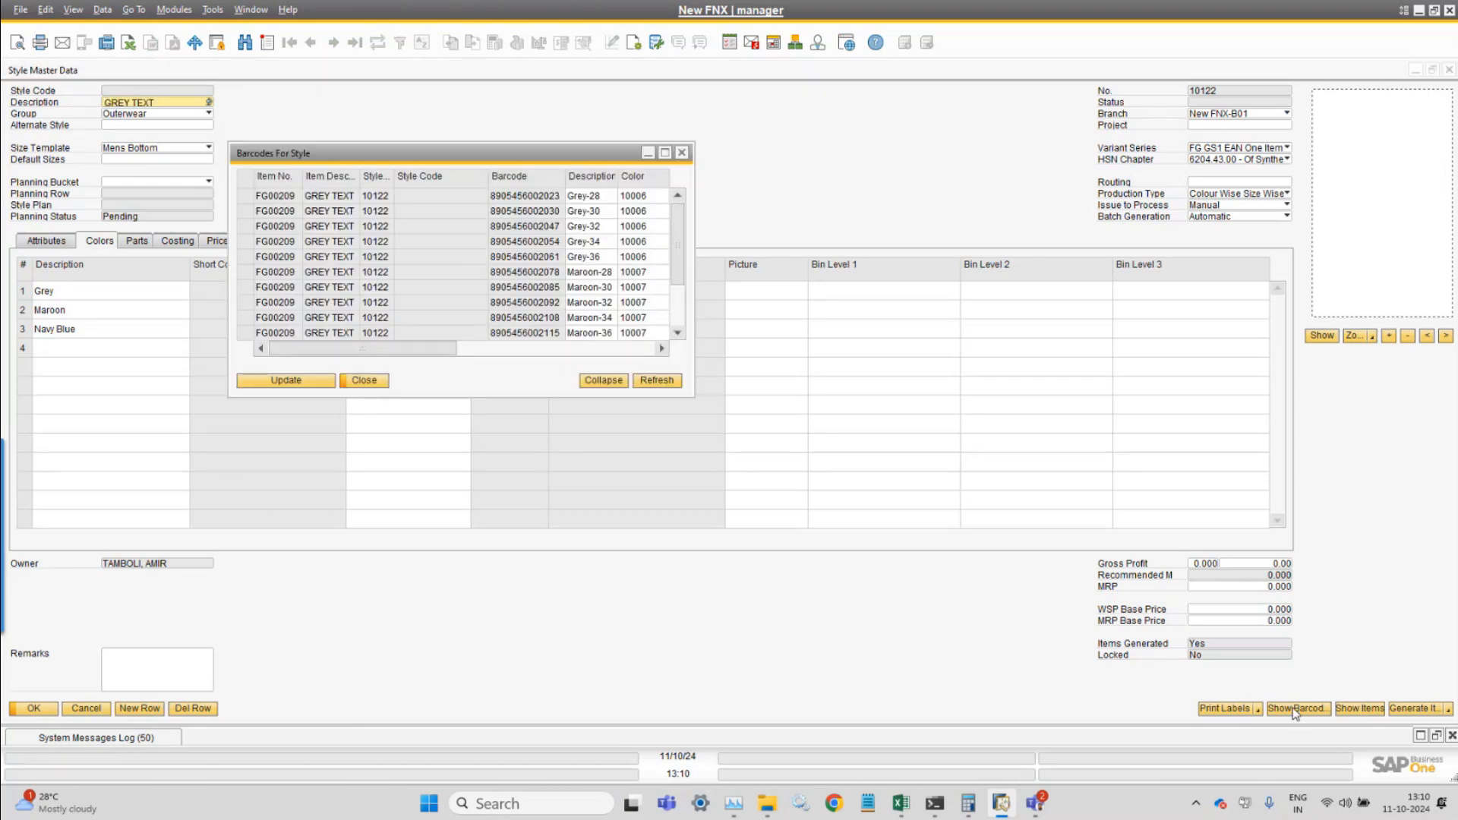
double_click(526, 152)
click(73, 10)
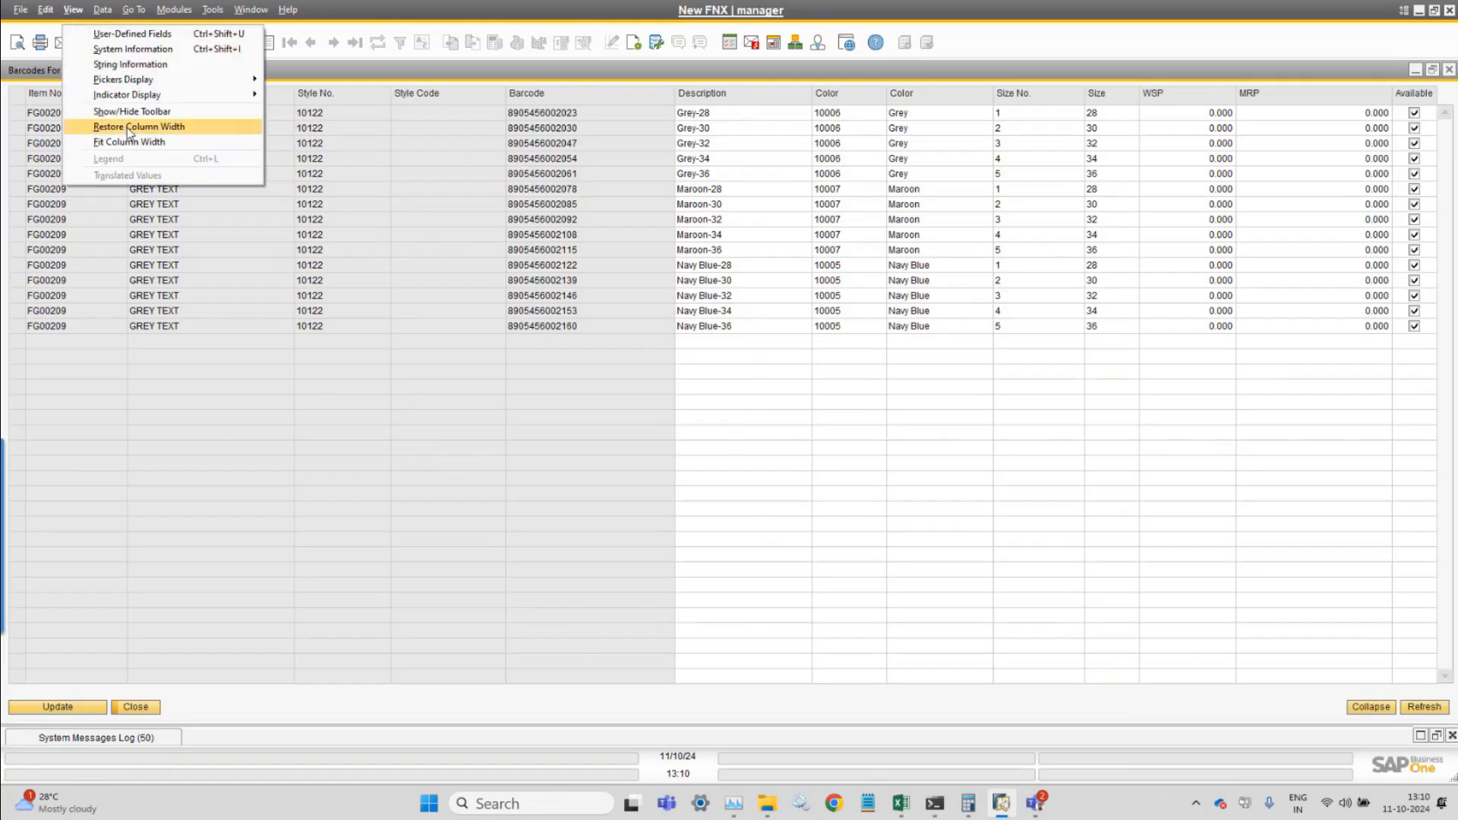
click(133, 144)
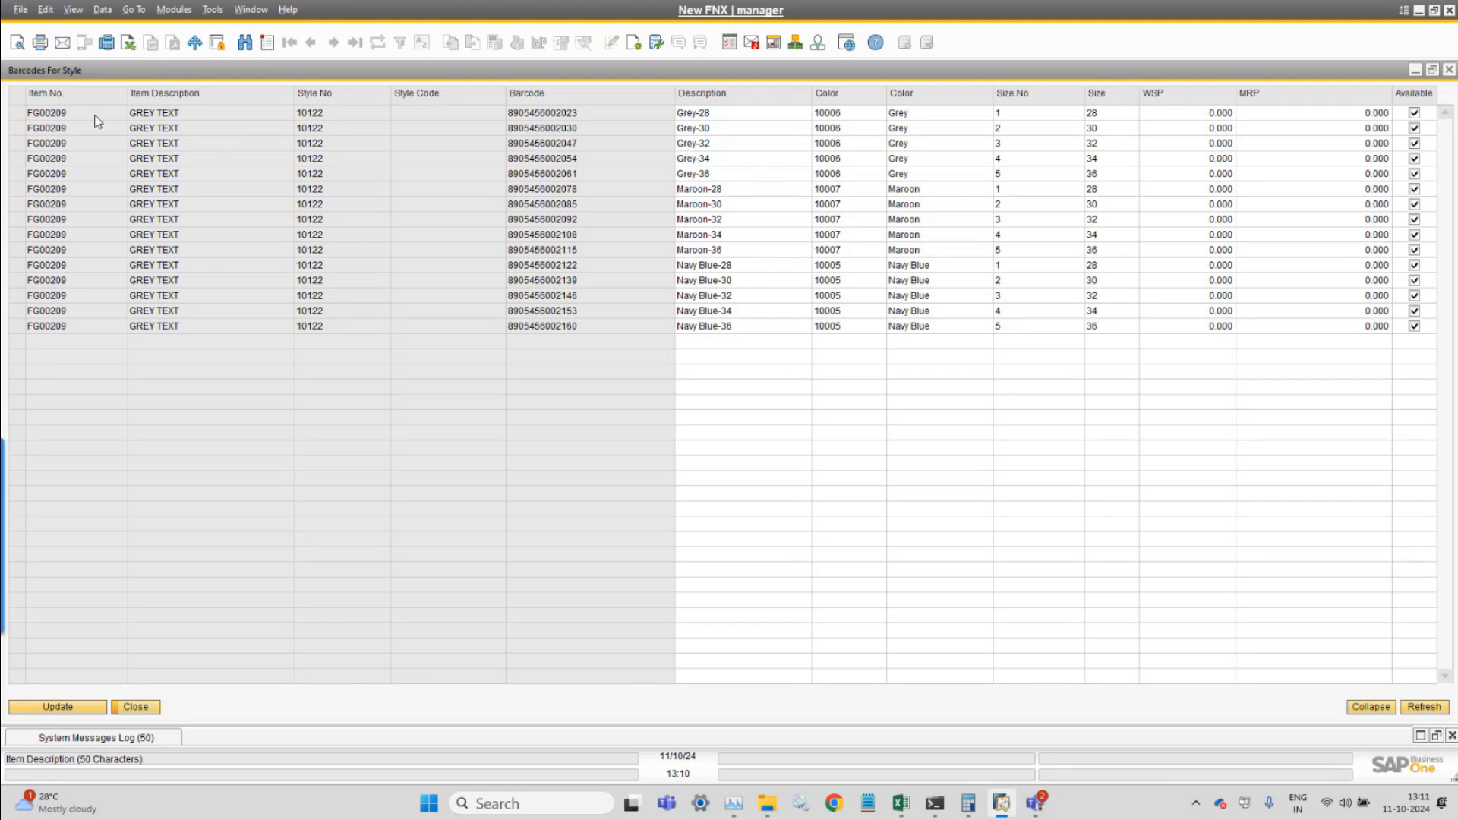
drag(167, 73, 709, 225)
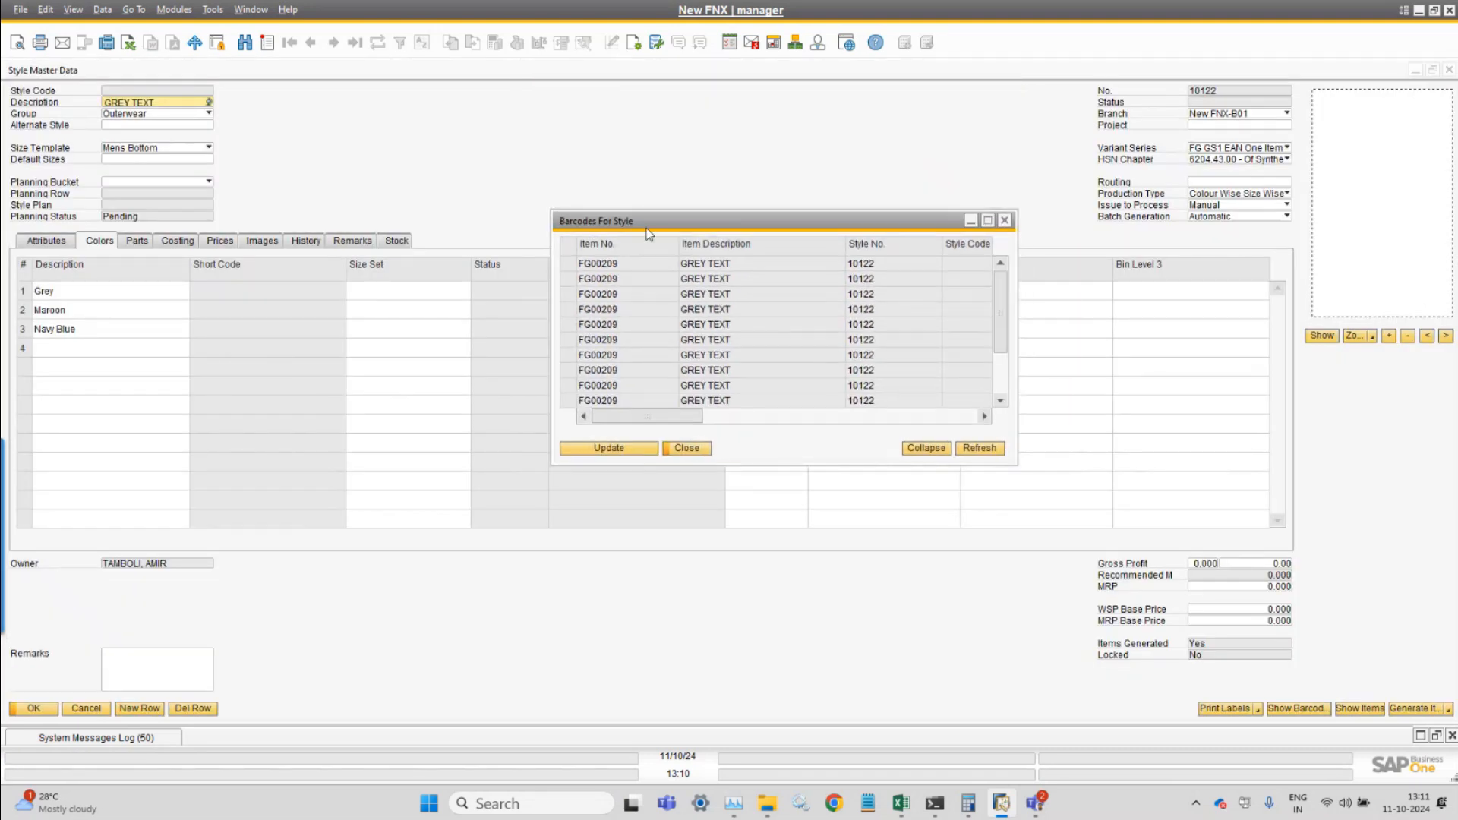
double_click(646, 228)
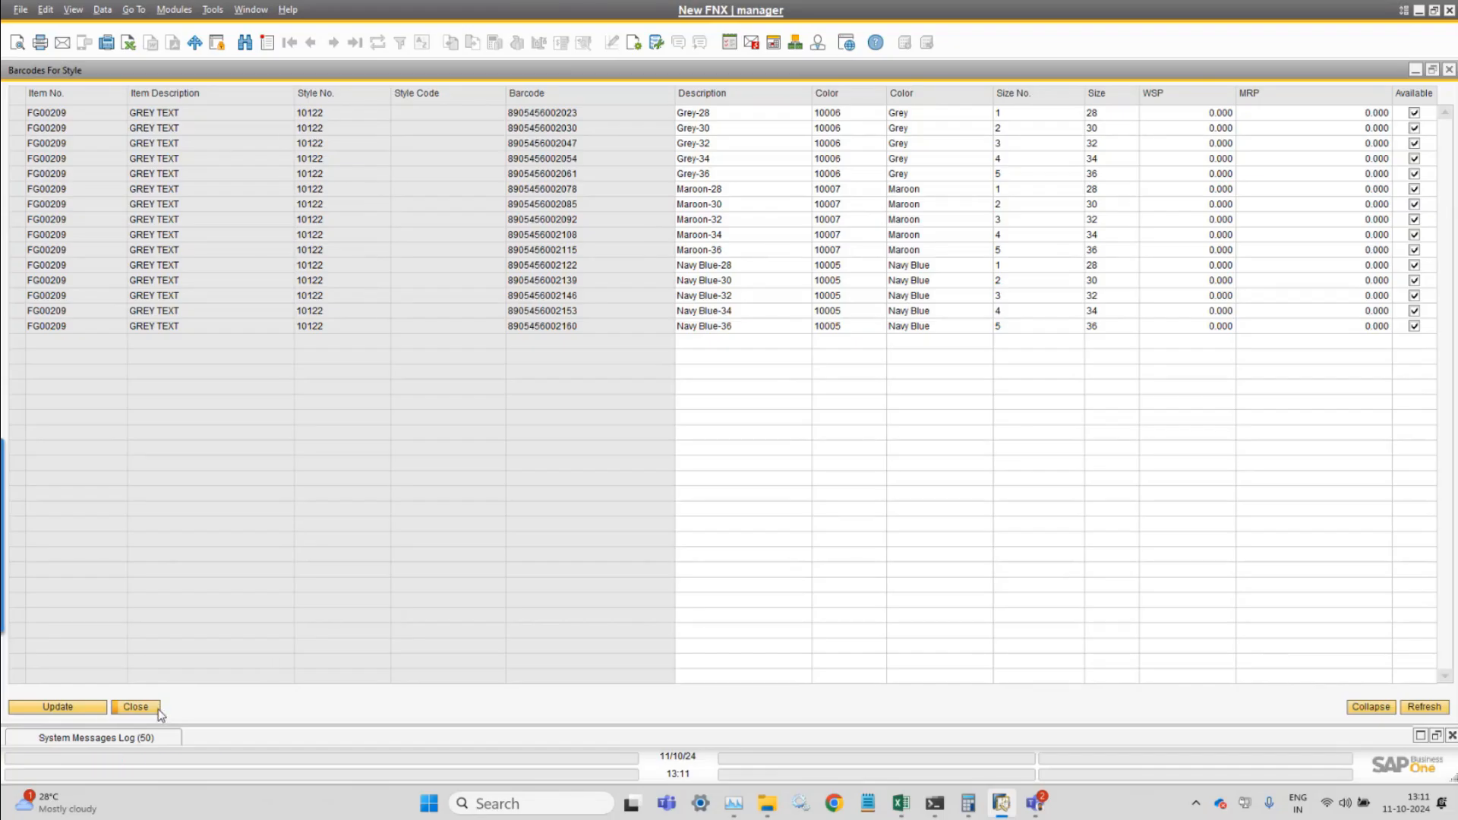
click(137, 707)
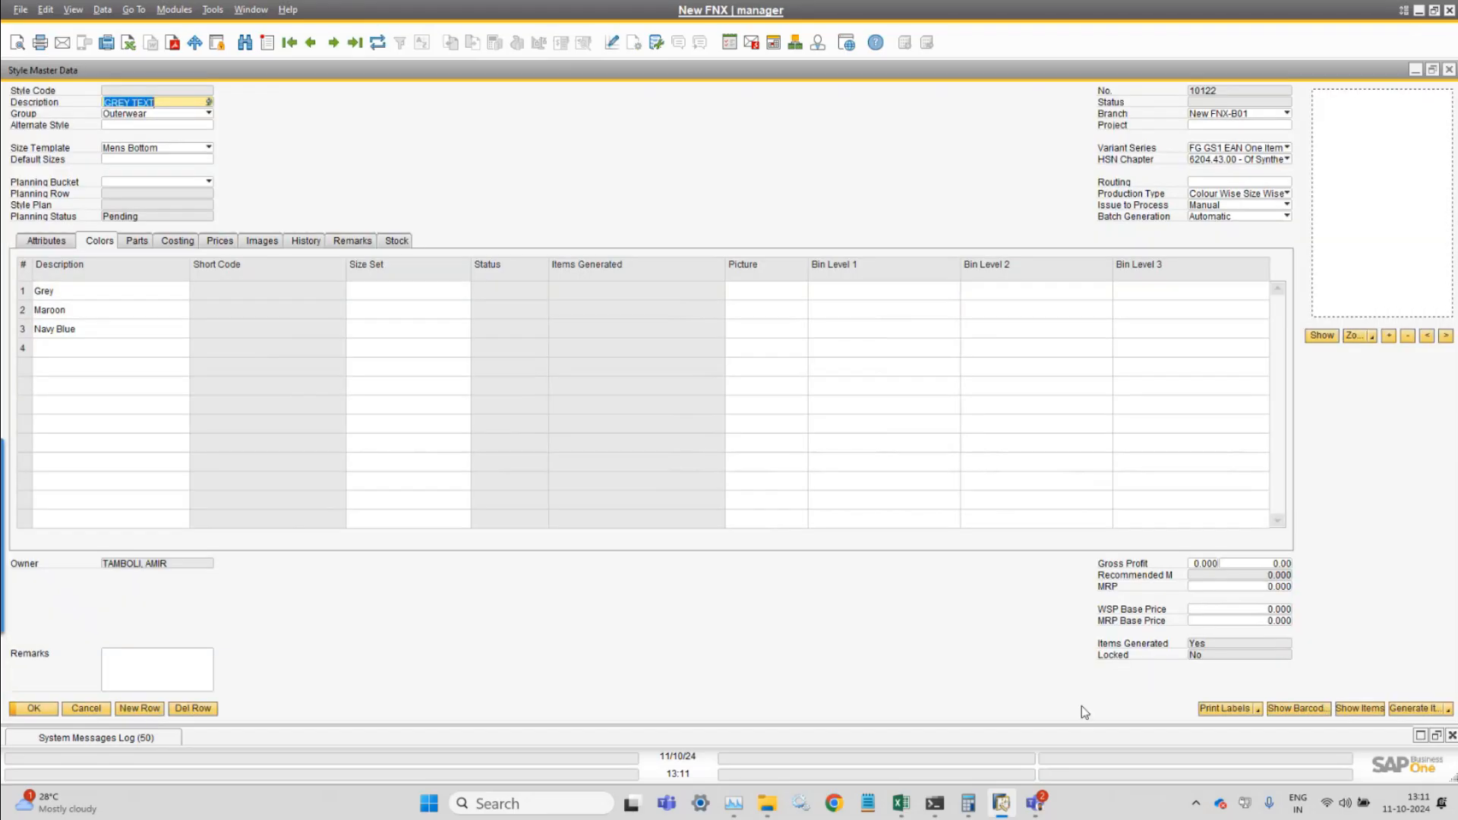
- Open item FG00209 from the style's item list and review its full bar code list with fitted column widths
click(1367, 710)
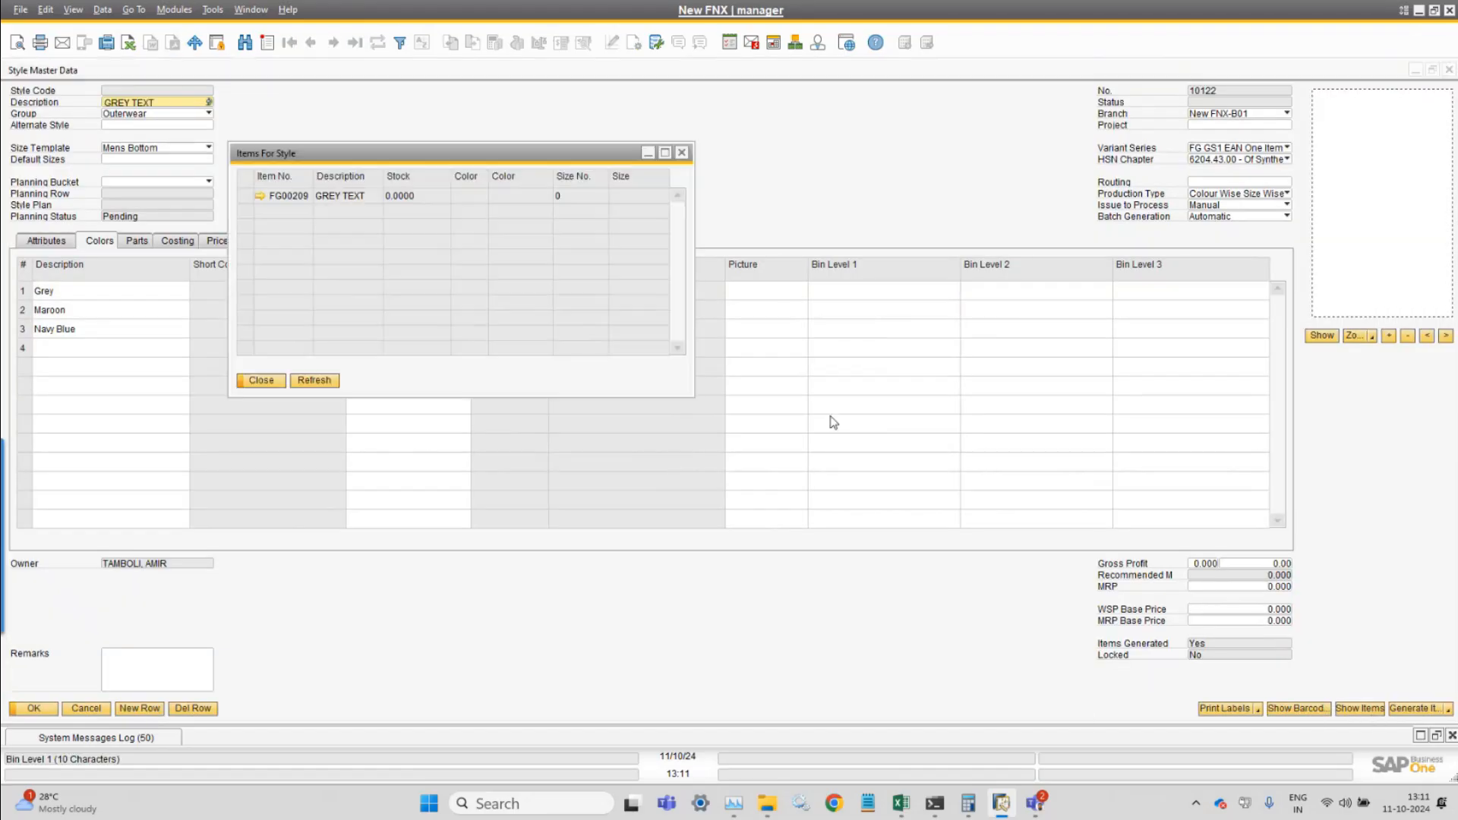
click(258, 196)
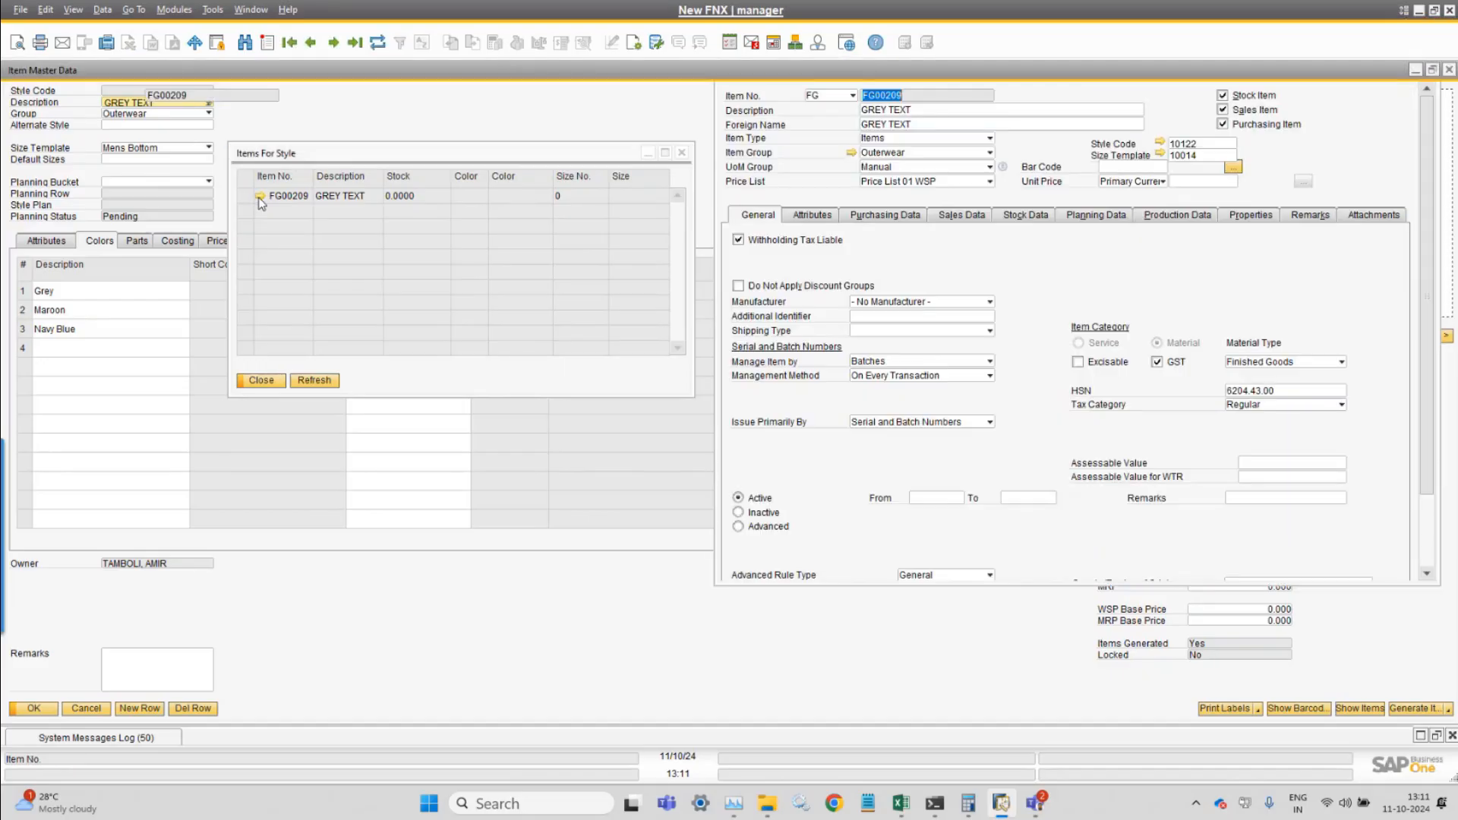
click(518, 167)
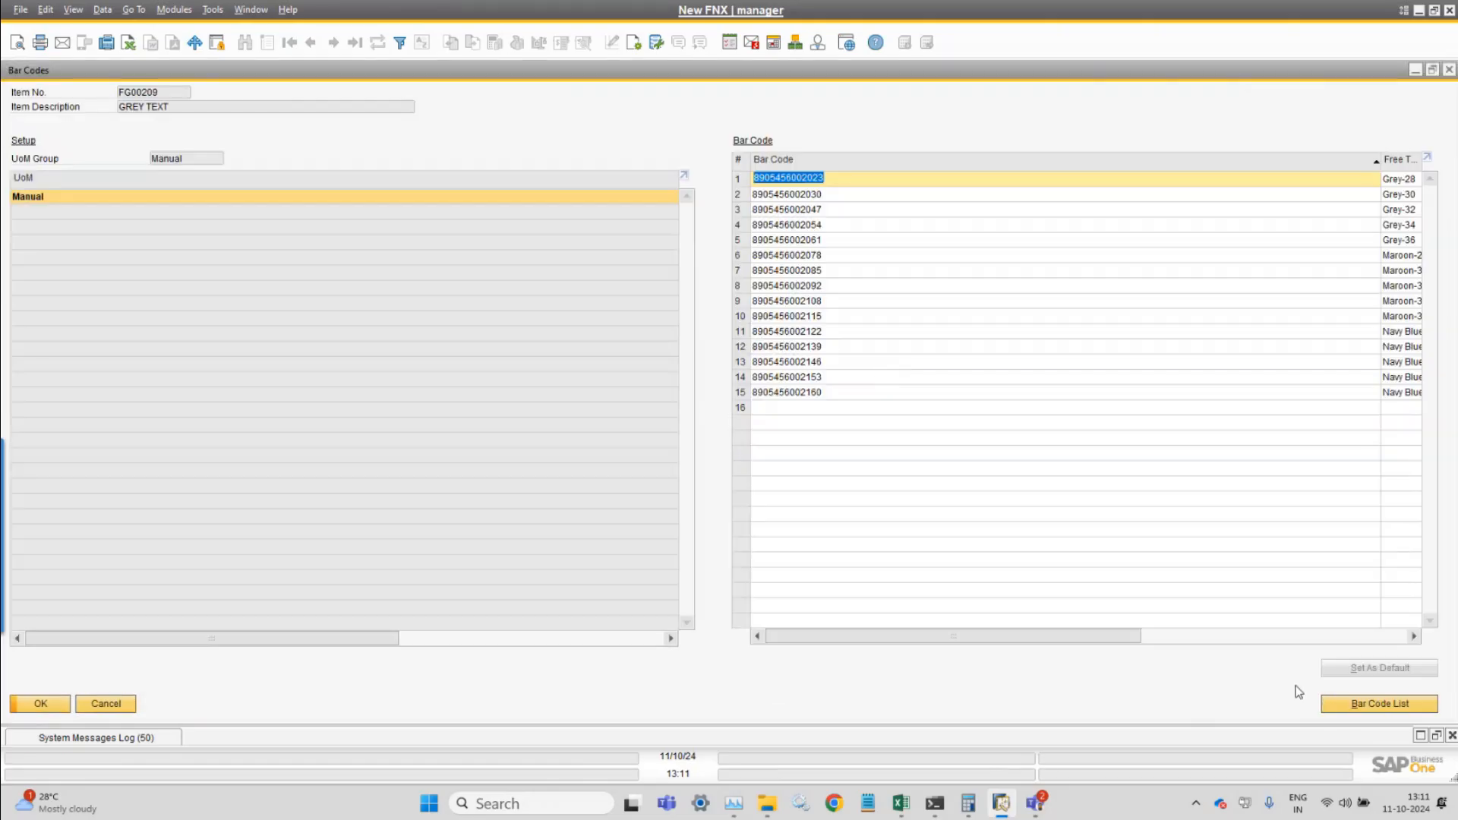
click(1359, 703)
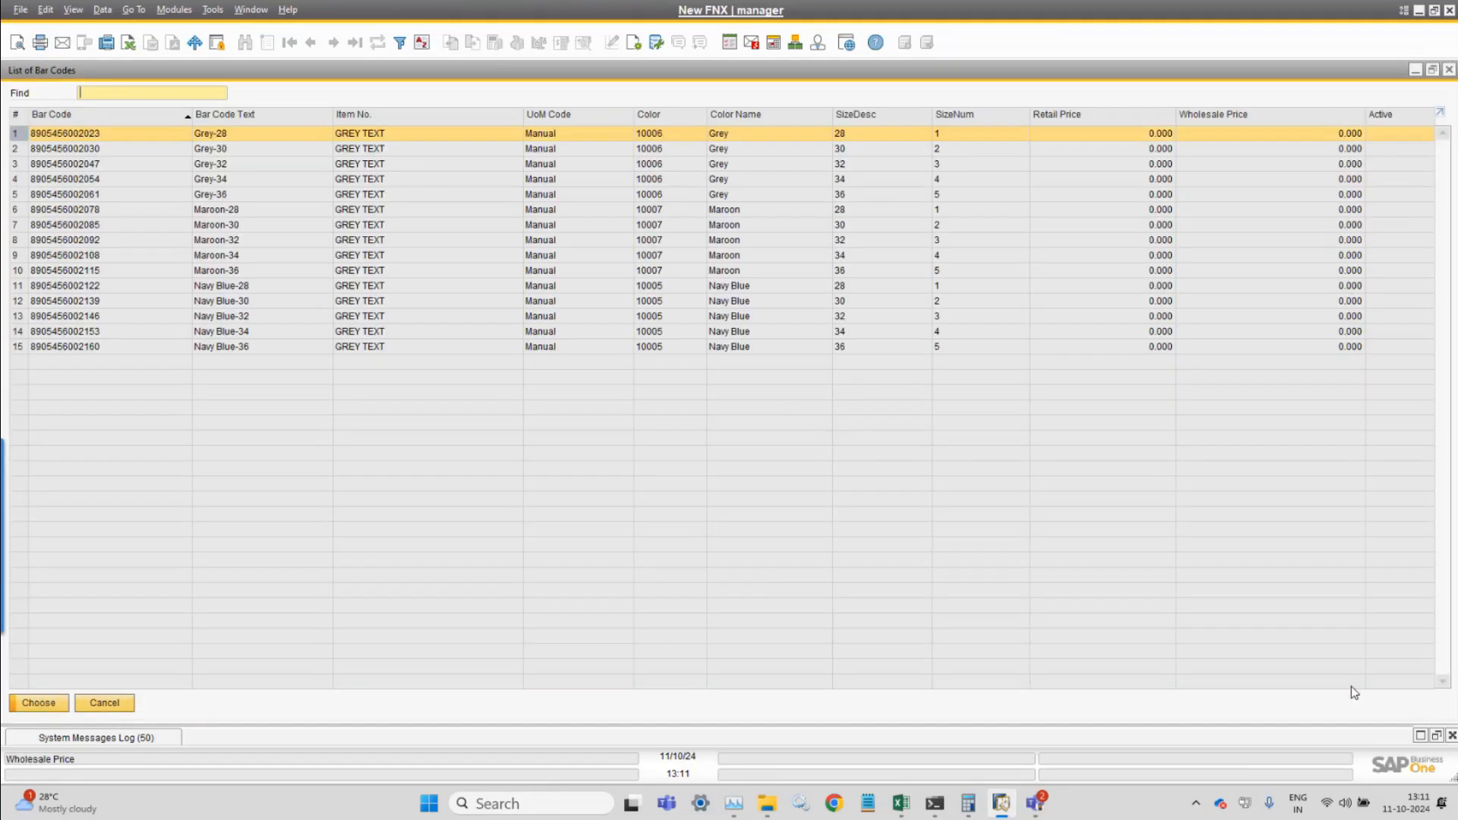
click(73, 9)
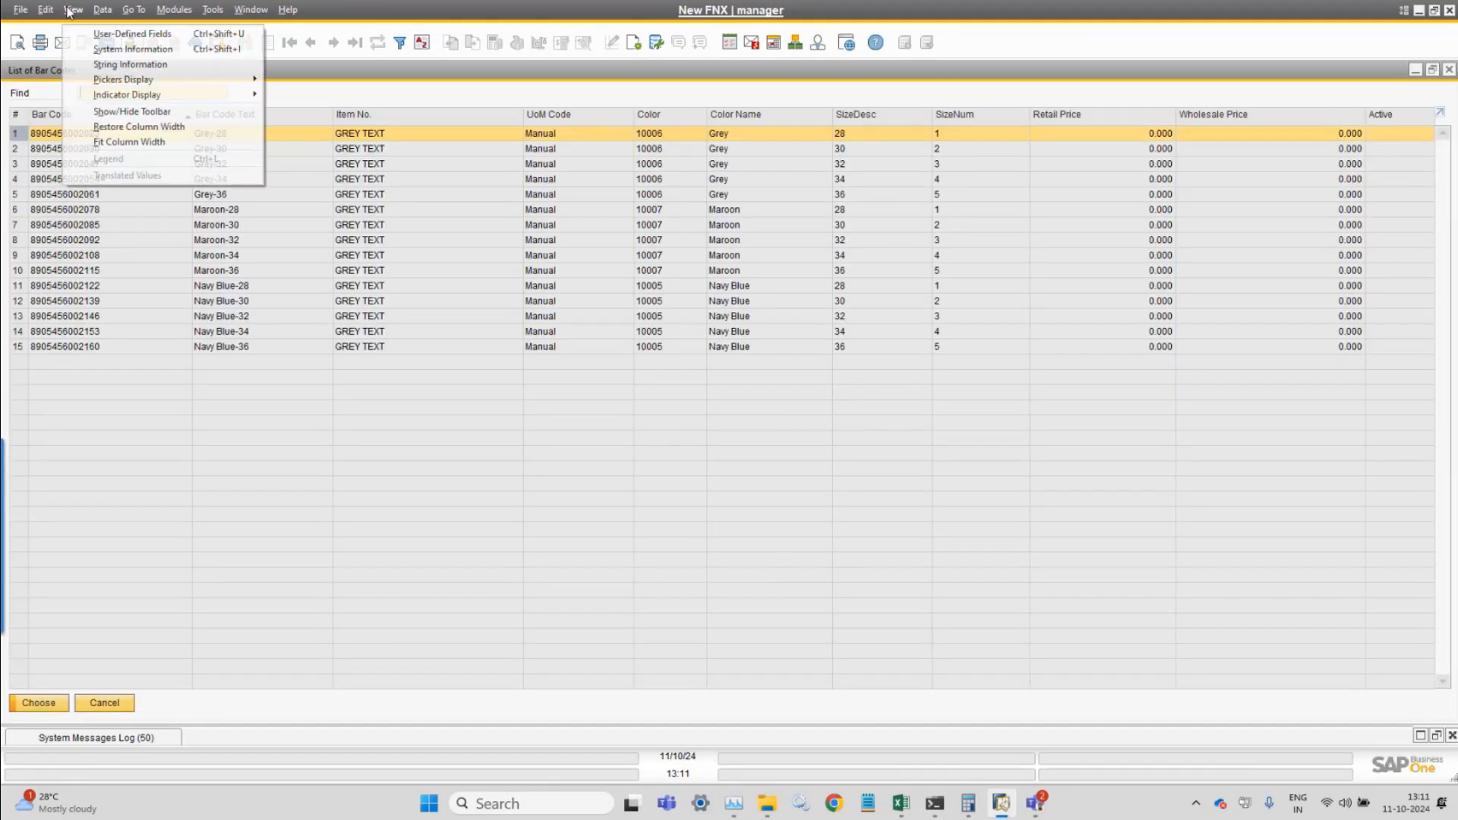
click(127, 144)
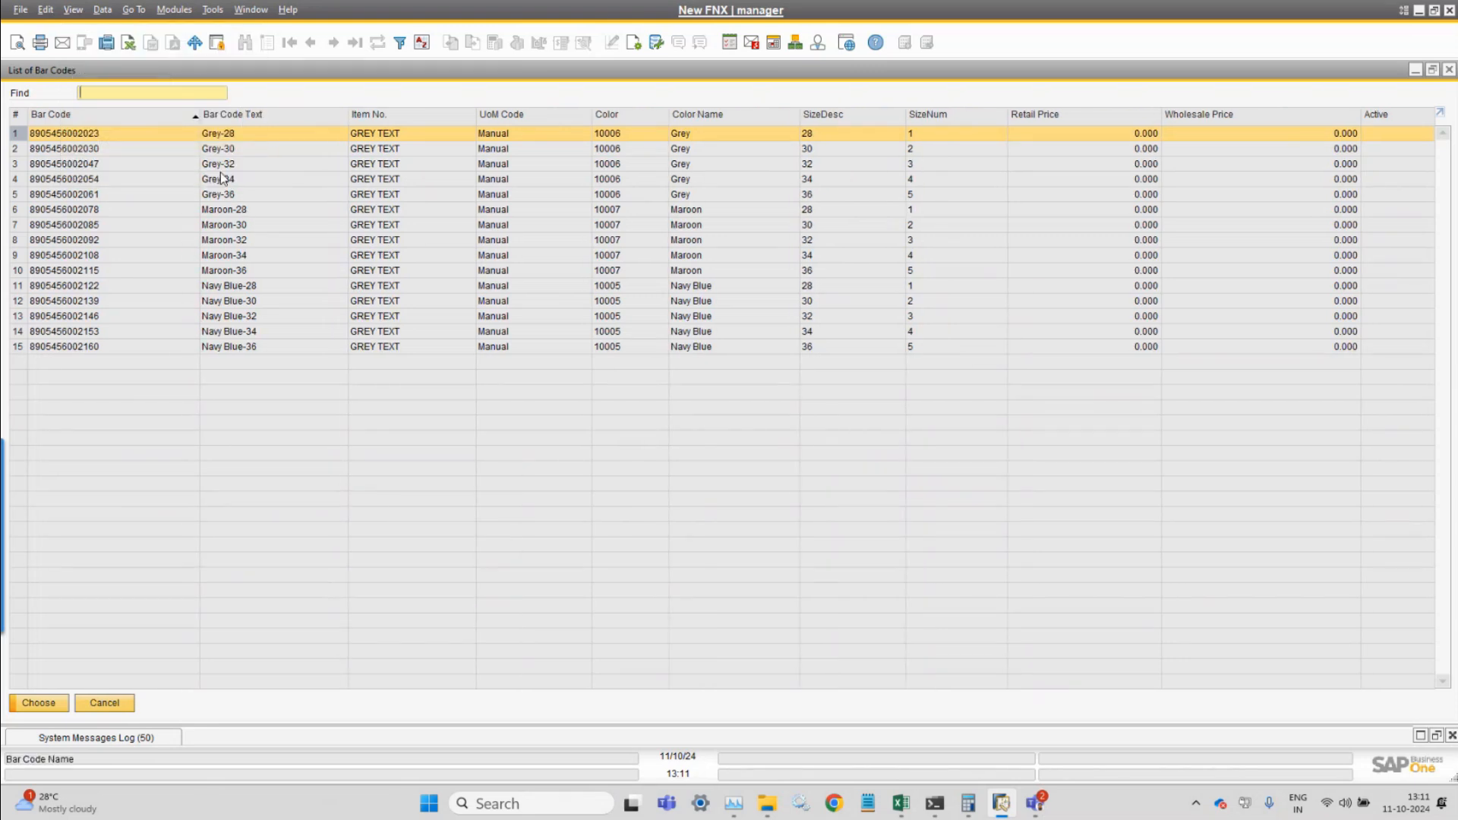
key(Return)
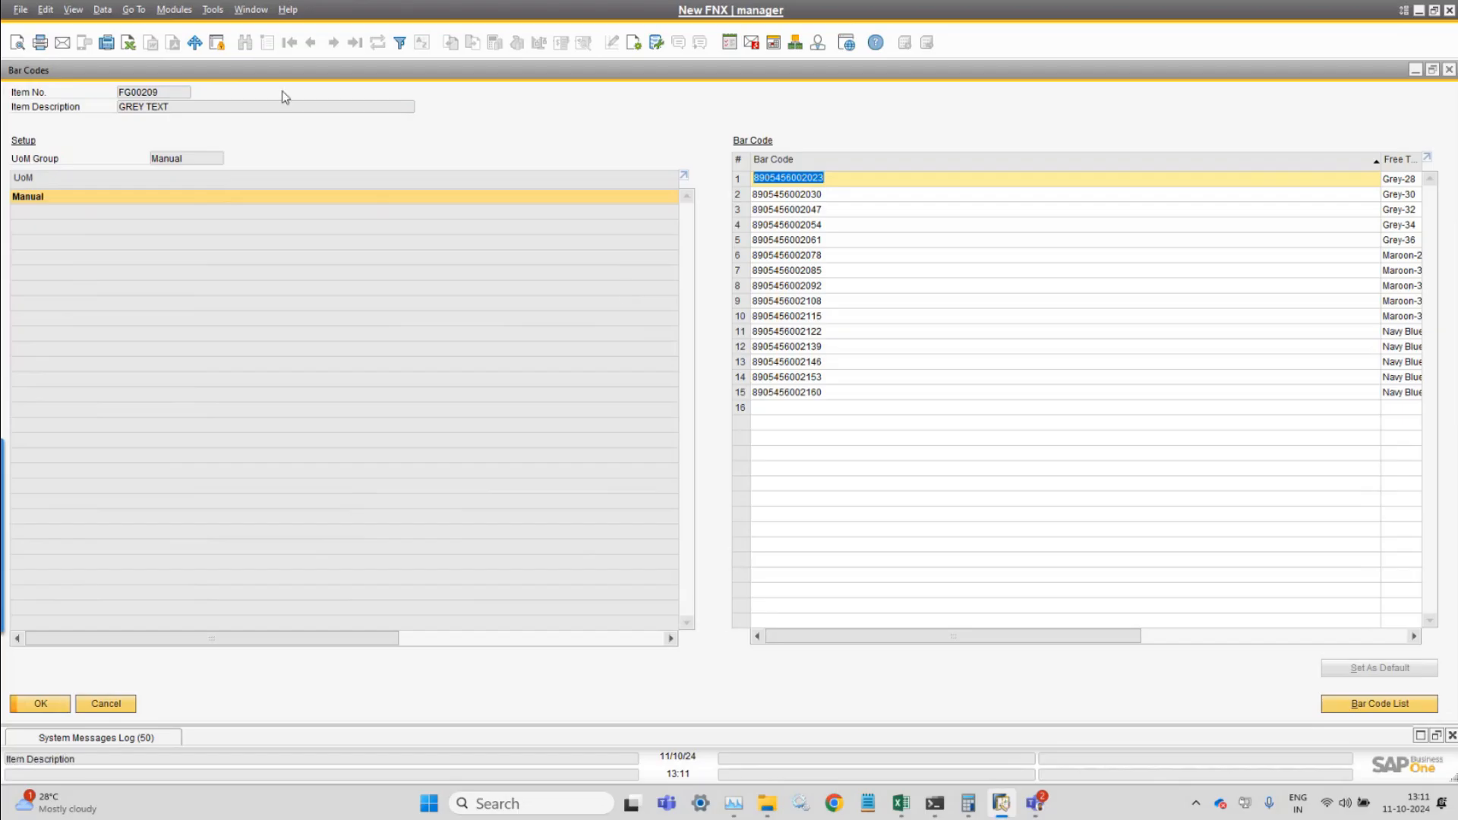
- Fit the columns of the item's bar code table, then close the bar codes, the item master data and the item list
click(74, 9)
click(127, 146)
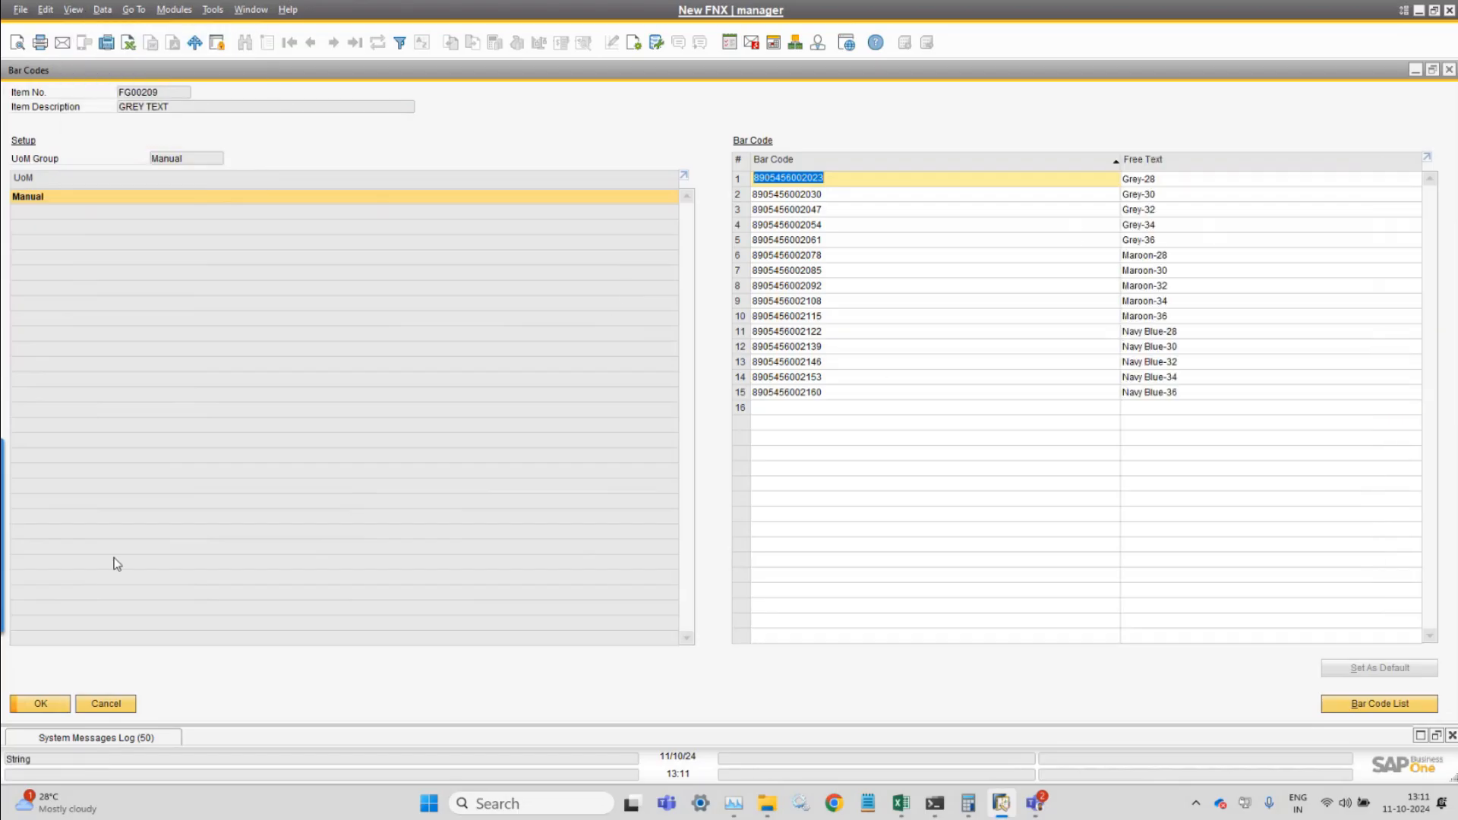
click(41, 708)
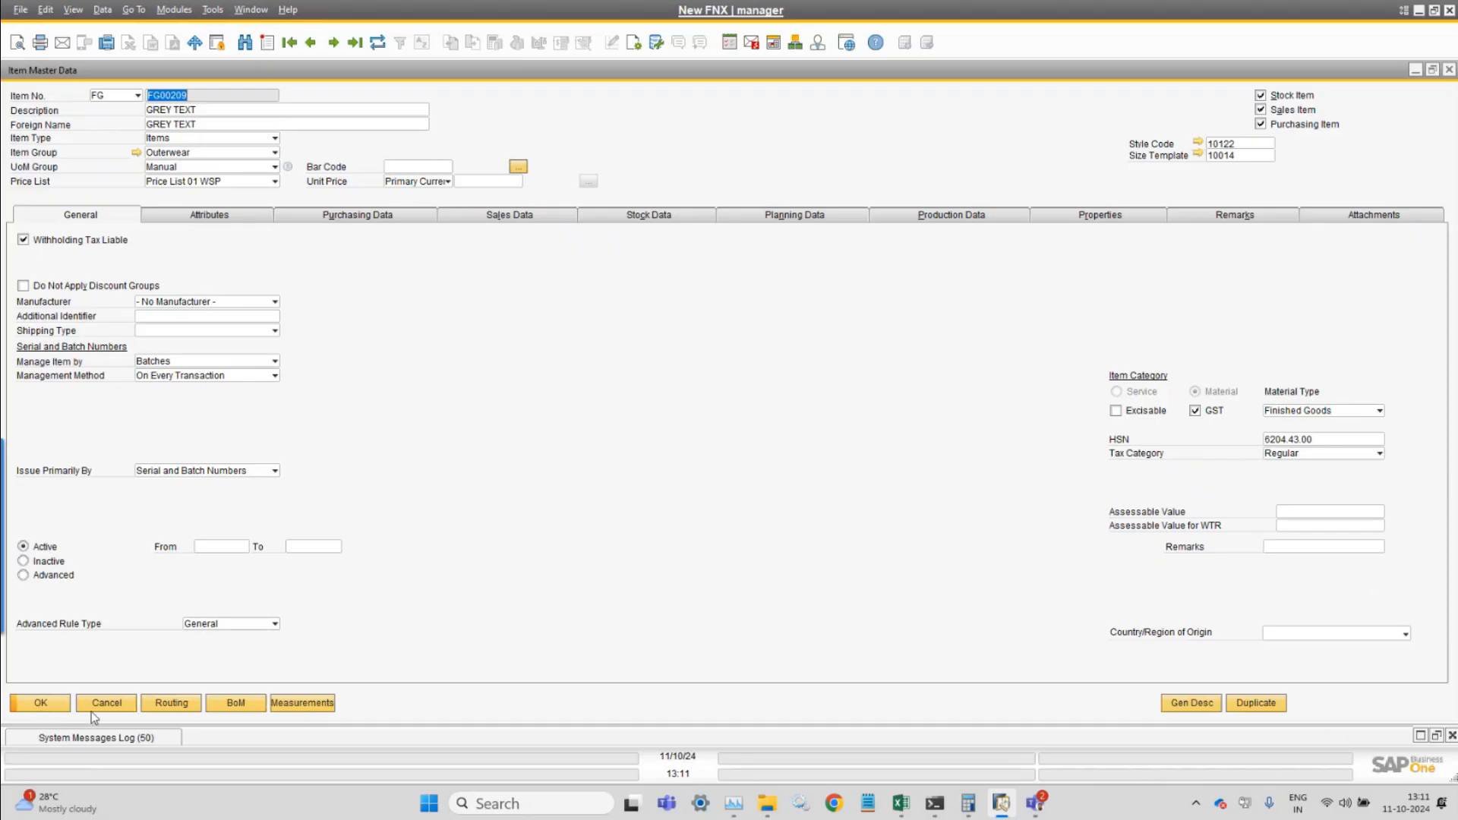
click(41, 703)
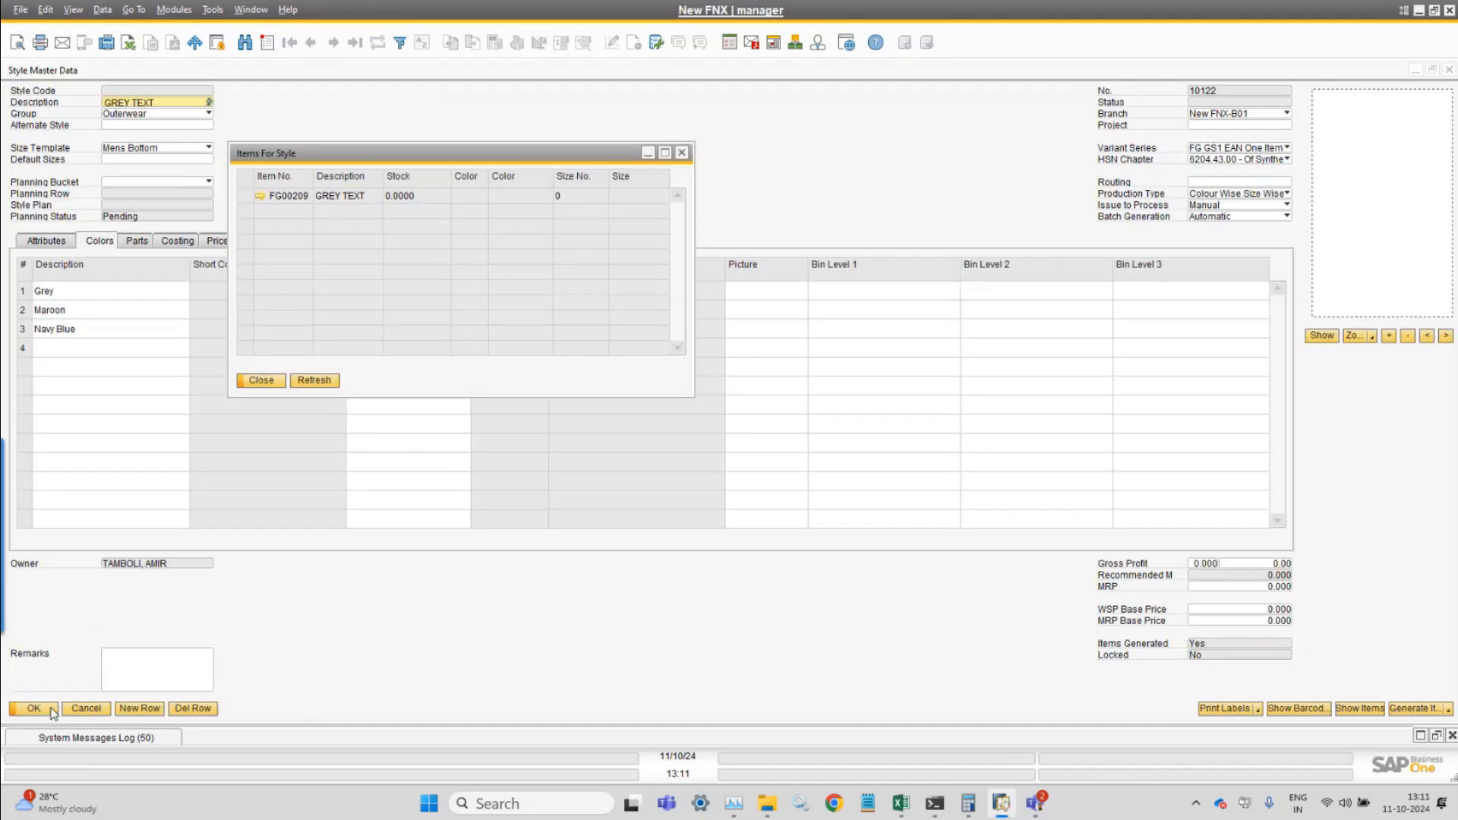
click(257, 377)
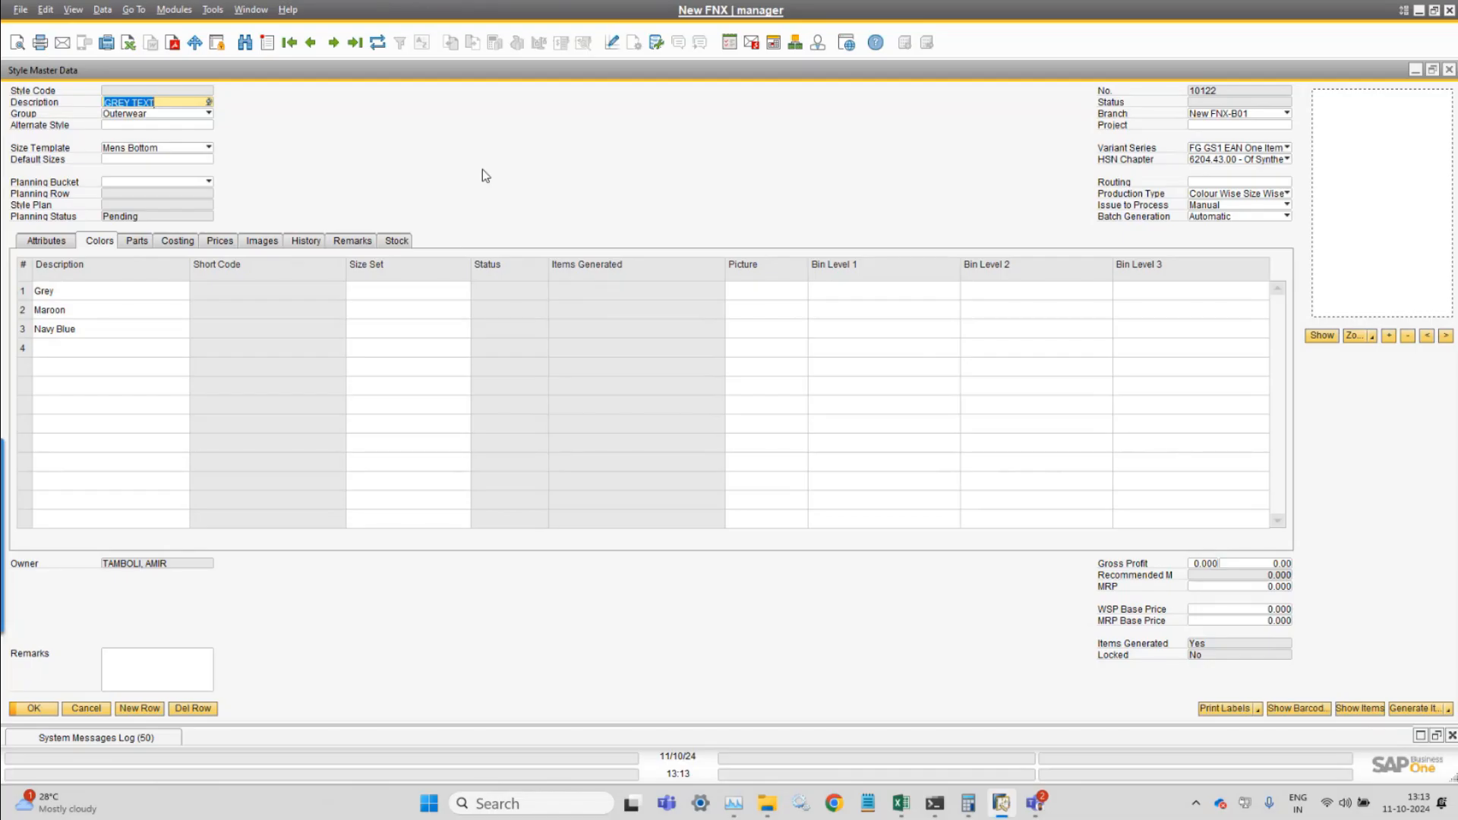
- Check the style's production type options and keep Colour Wise Size Wise selected
click(1245, 196)
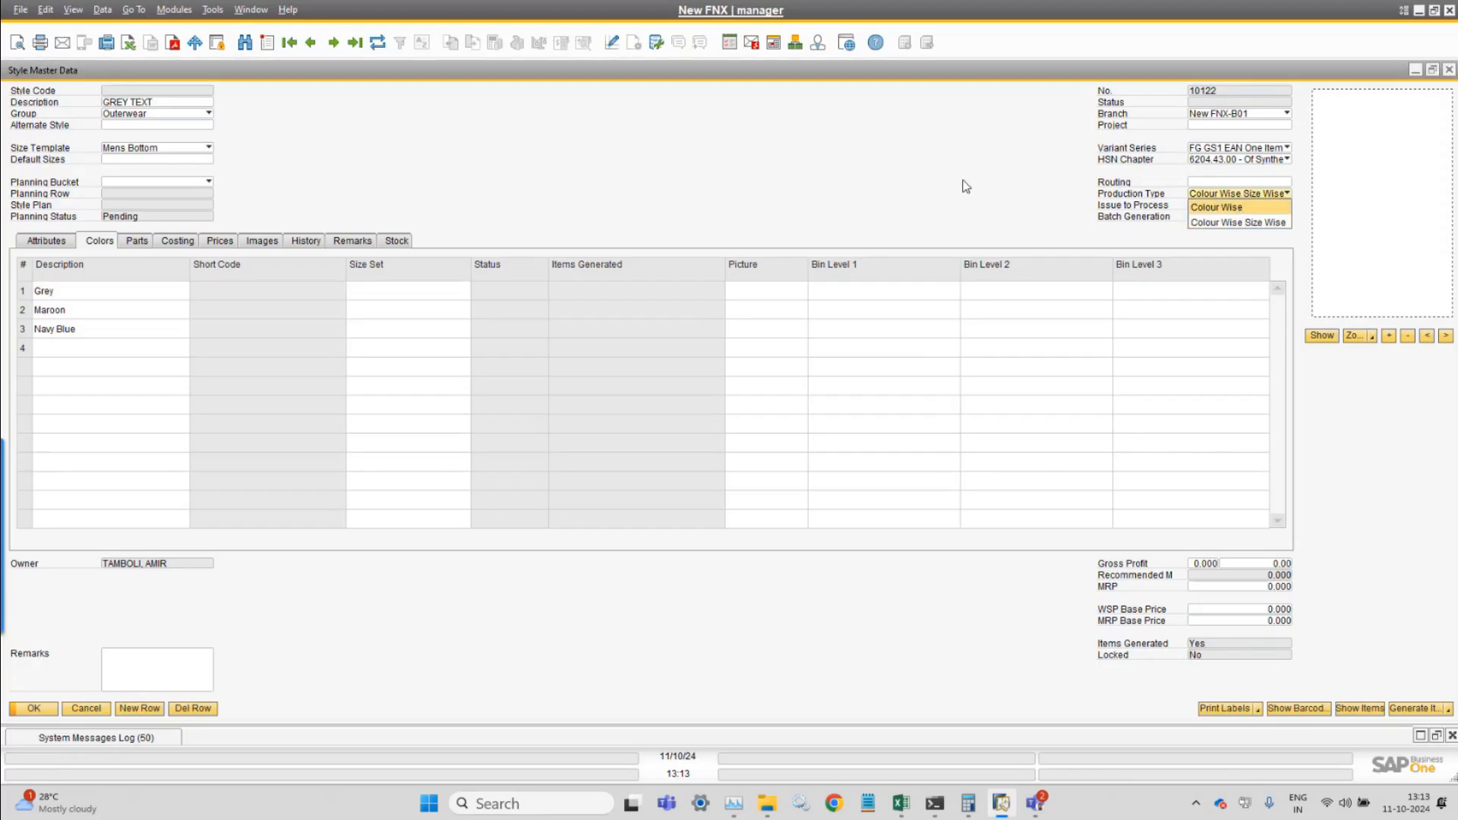
click(1248, 195)
click(1249, 195)
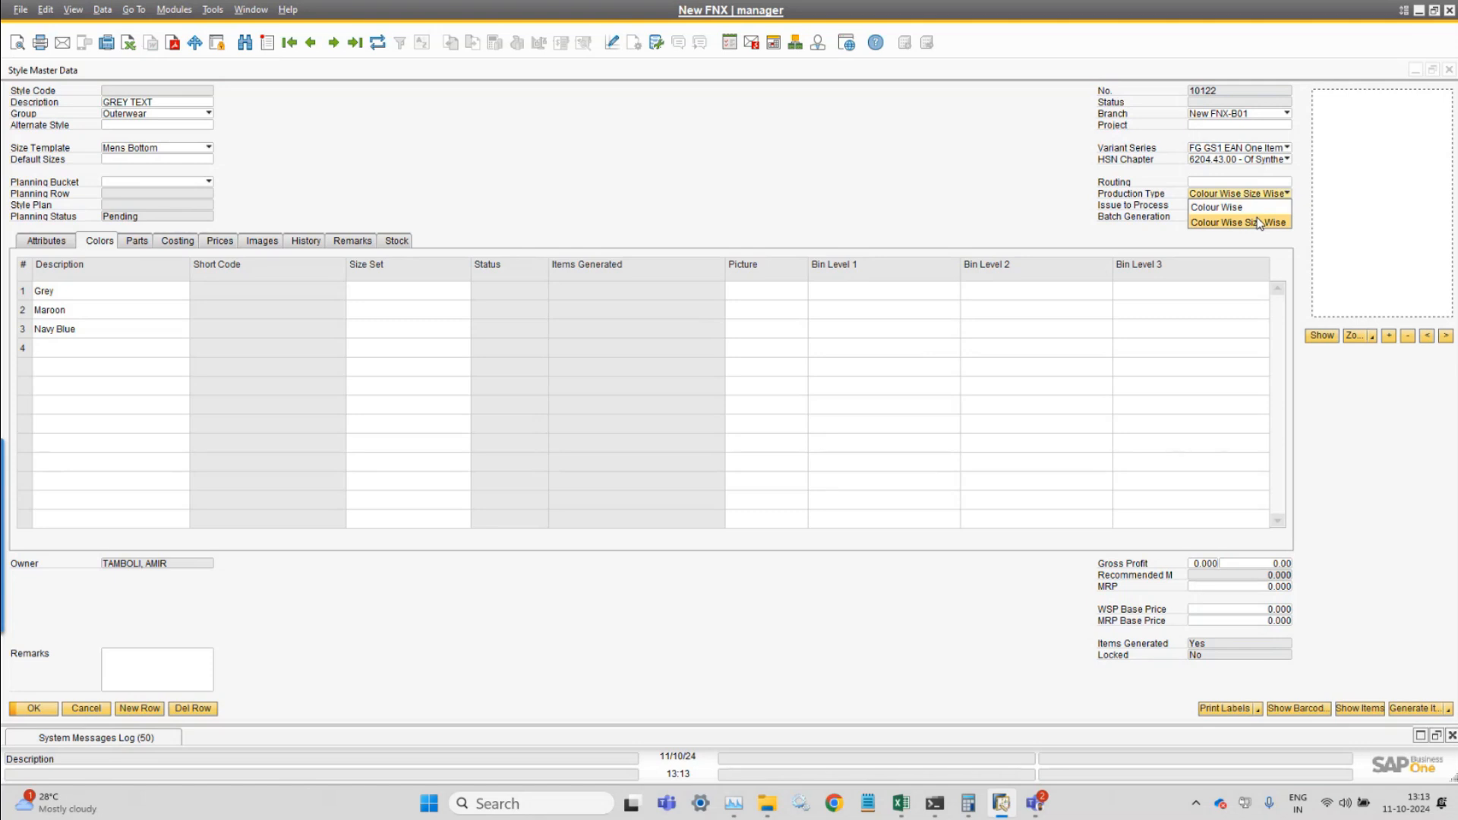
click(1256, 222)
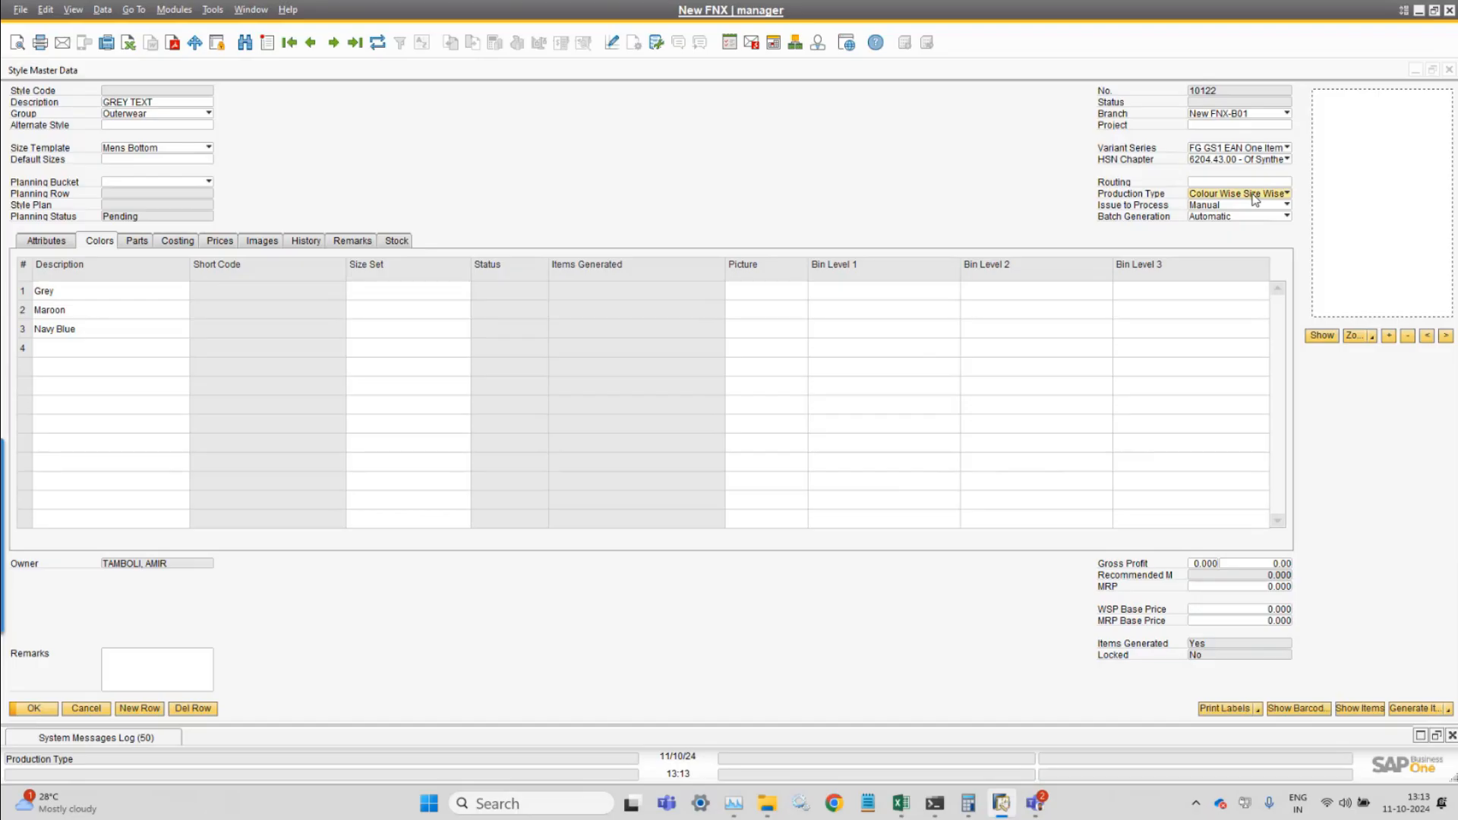
- Check the variant series options and try FG GS1 EAN Clr Item for the GREY TEXT style
click(1257, 149)
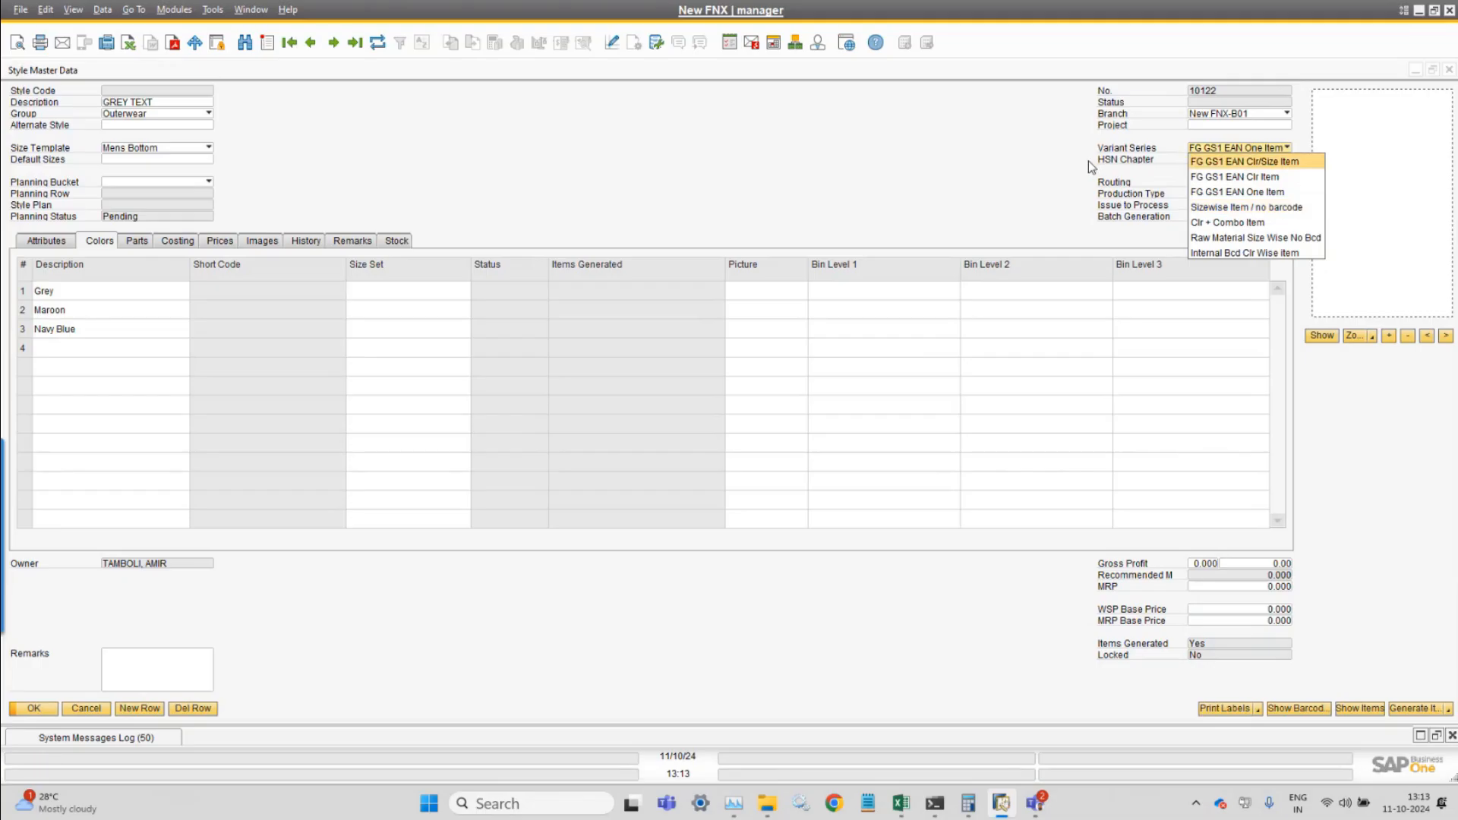
right_click(1283, 189)
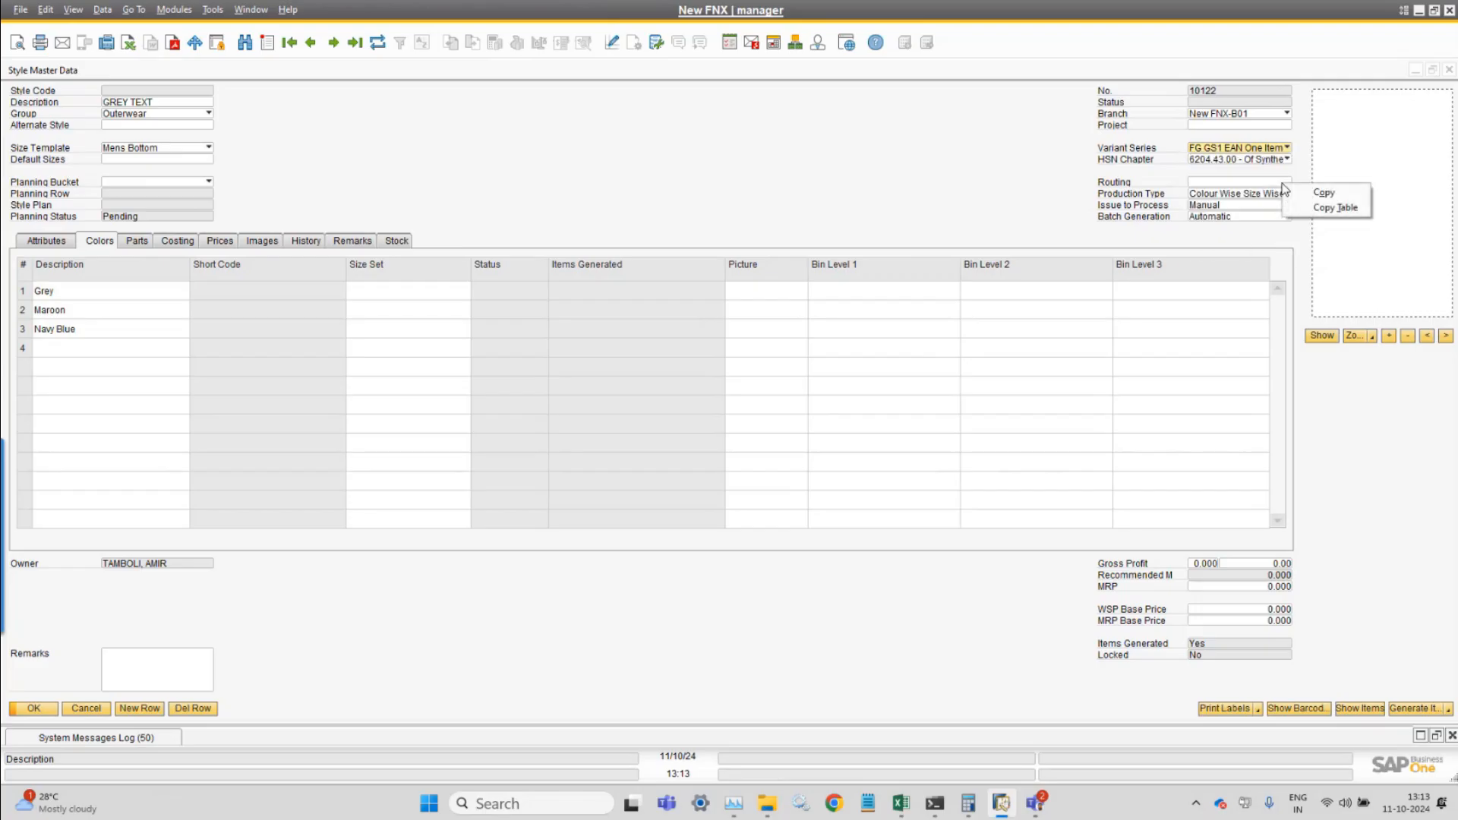
click(1269, 150)
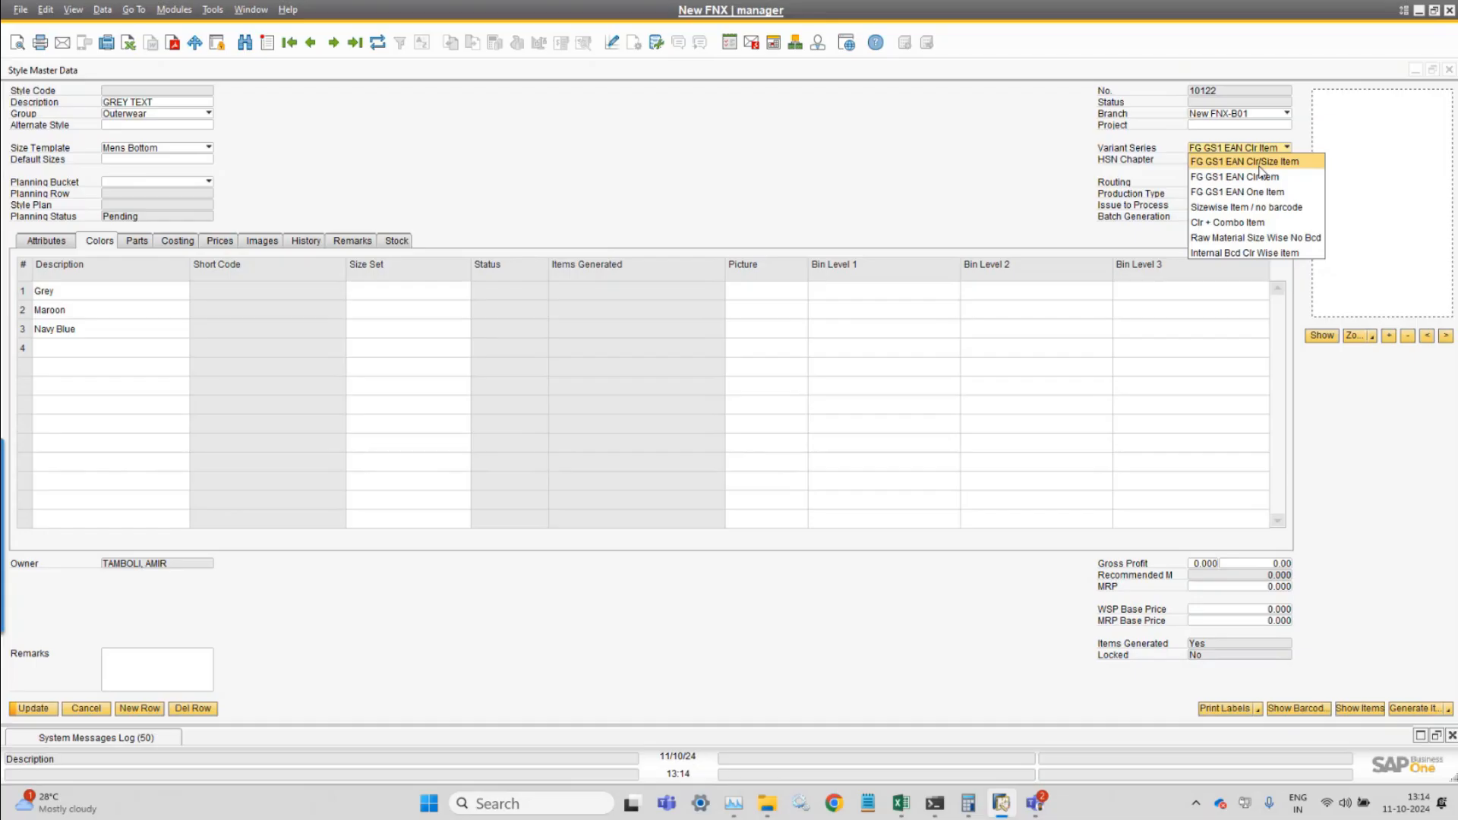
click(1382, 164)
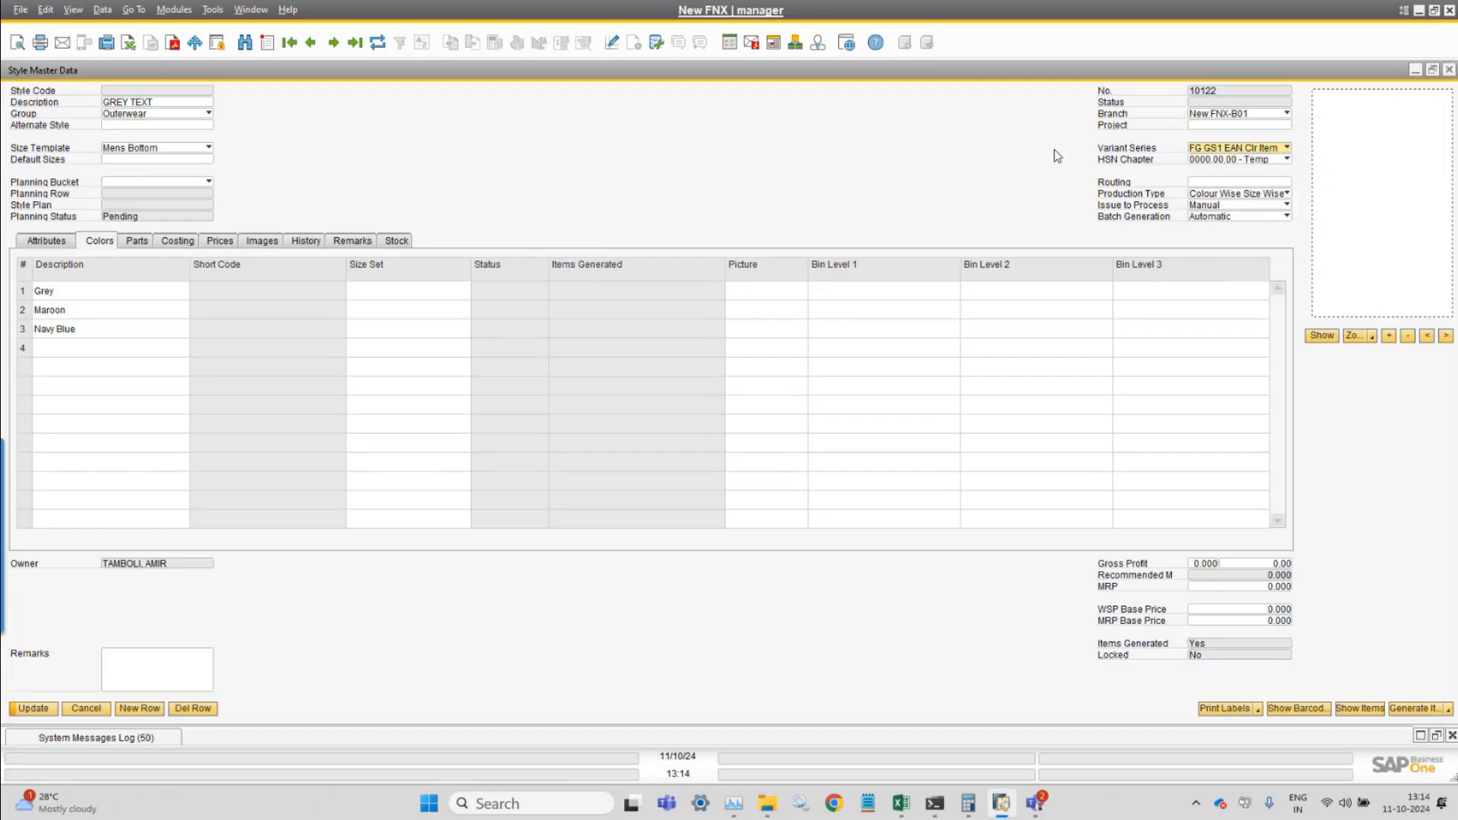
- Look at the style's parts, leave it without saving and browse back to the parts of the GREEN TEXT style
click(139, 241)
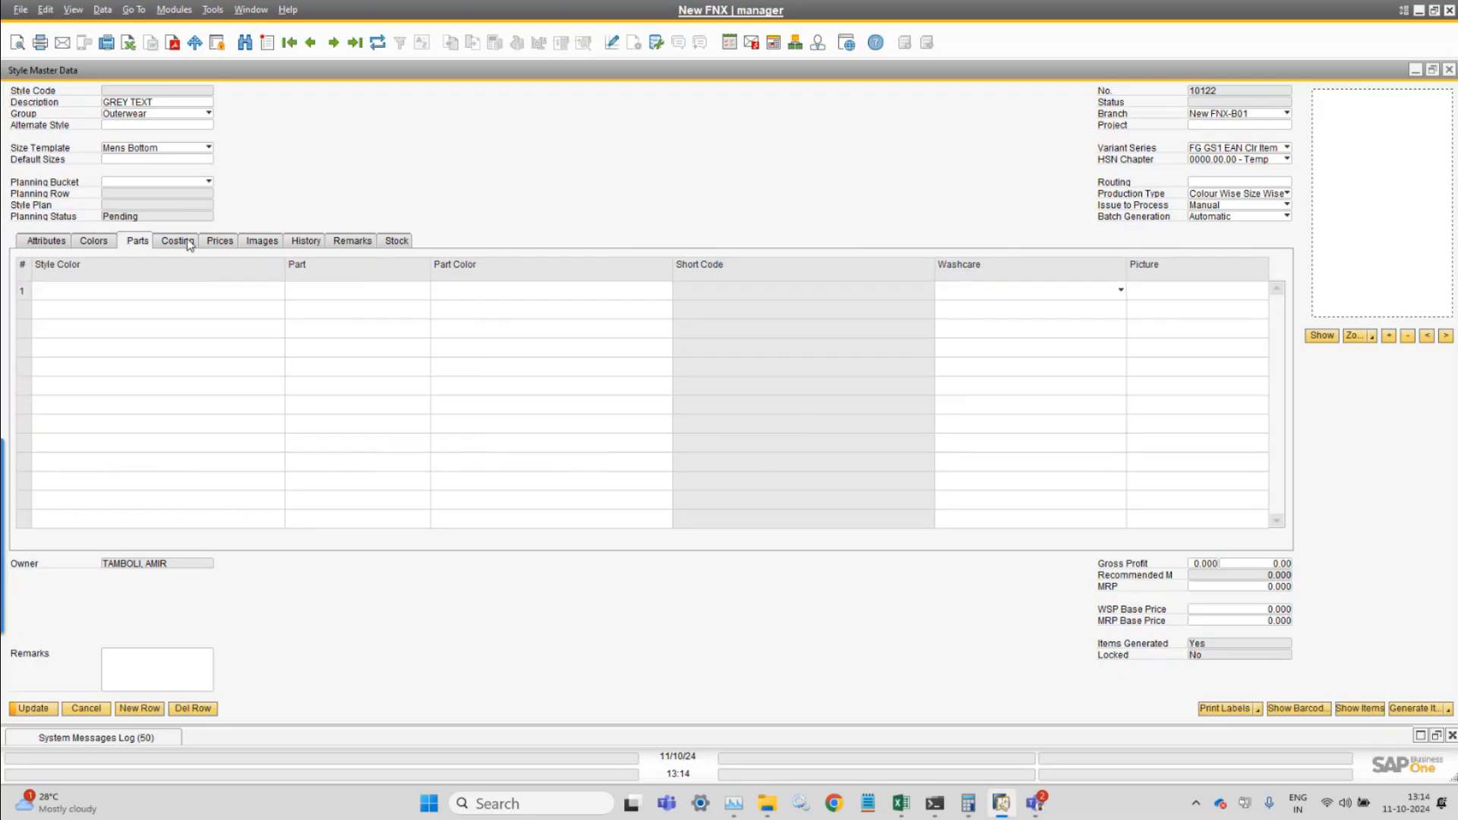
key(Escape)
key(Return)
key(ctrl+Left)
key(ctrl+Left)
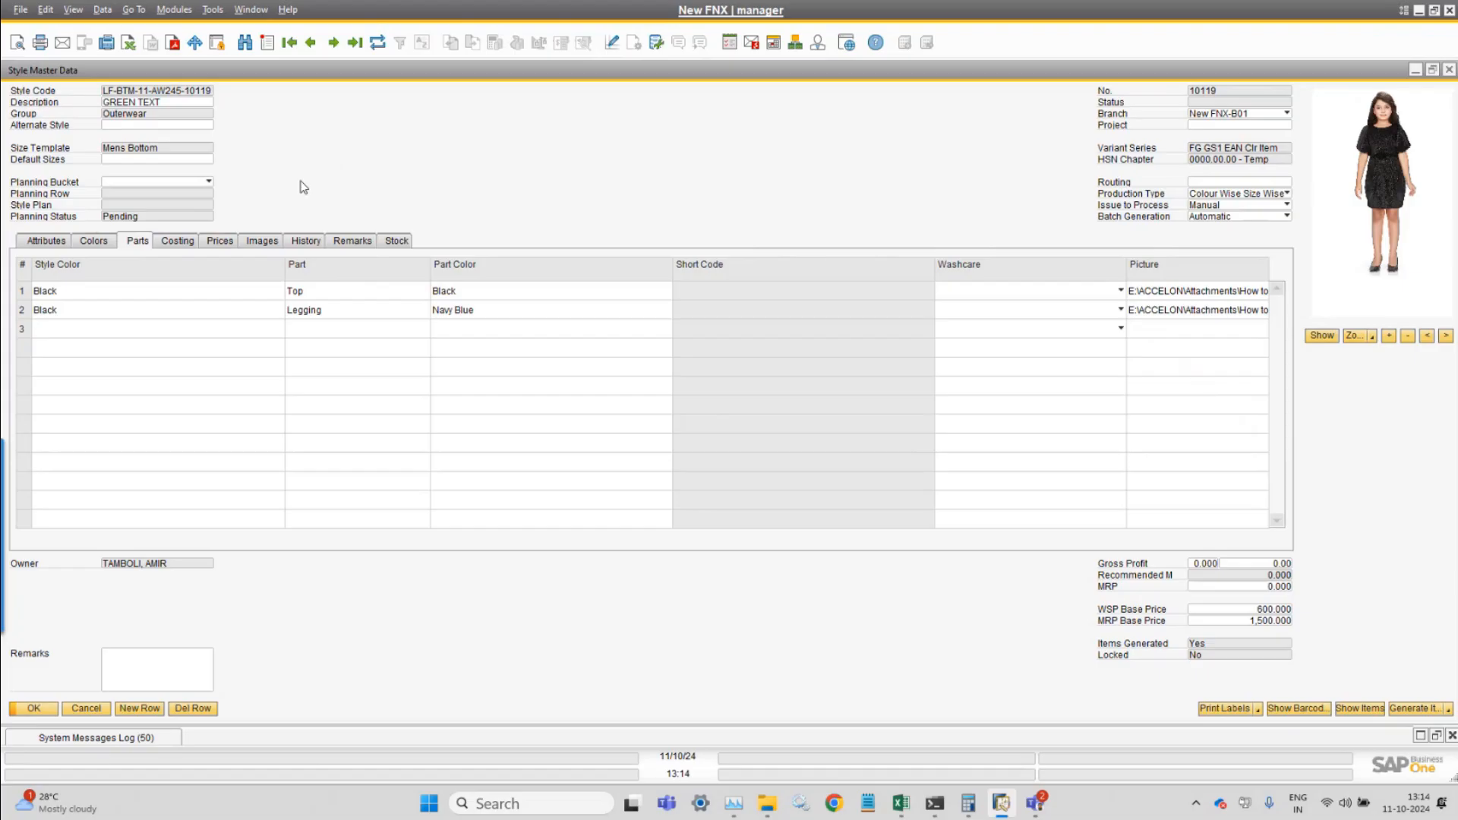
key(ctrl+Left)
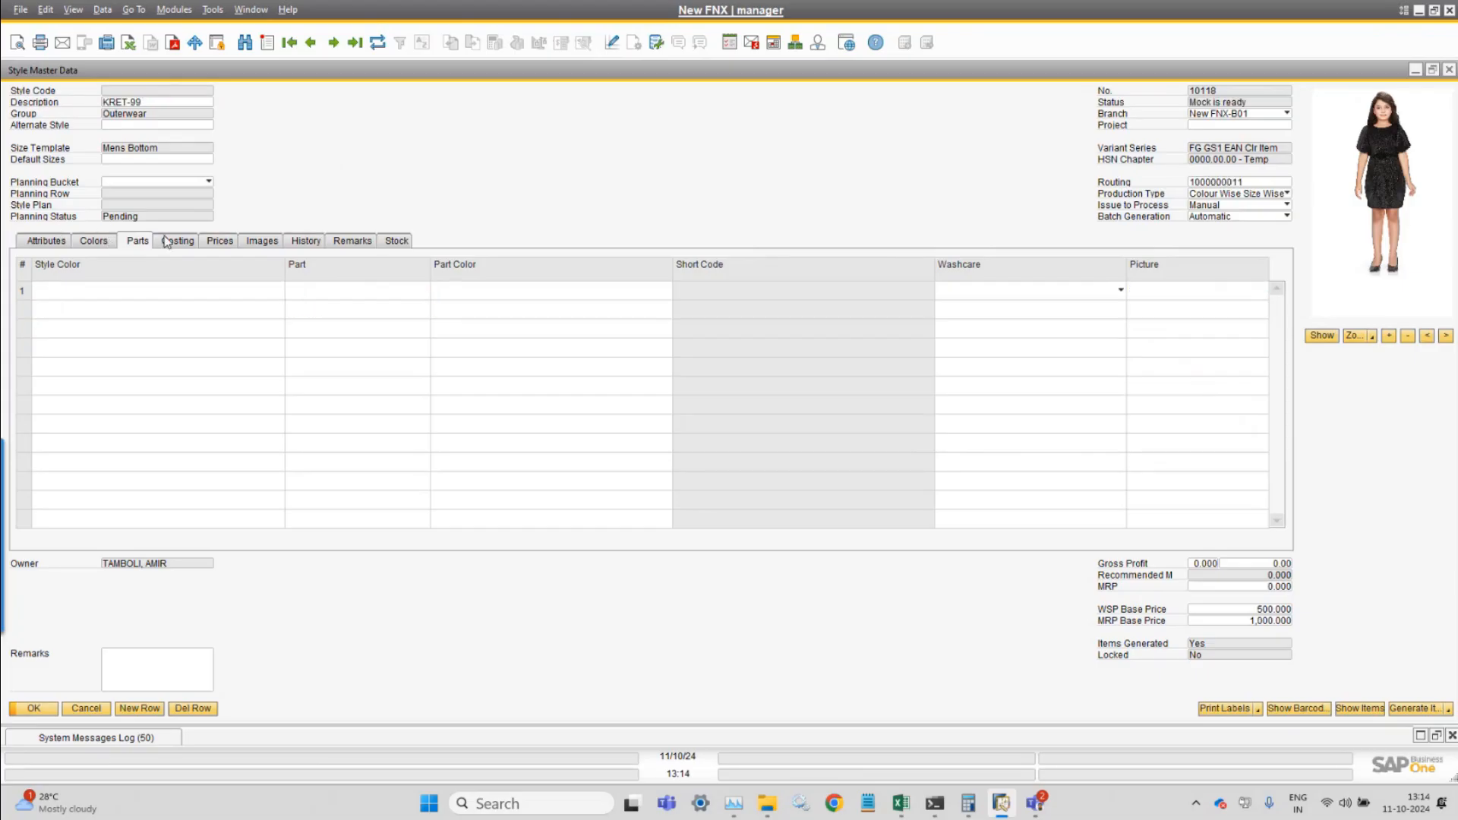
key(ctrl+Right)
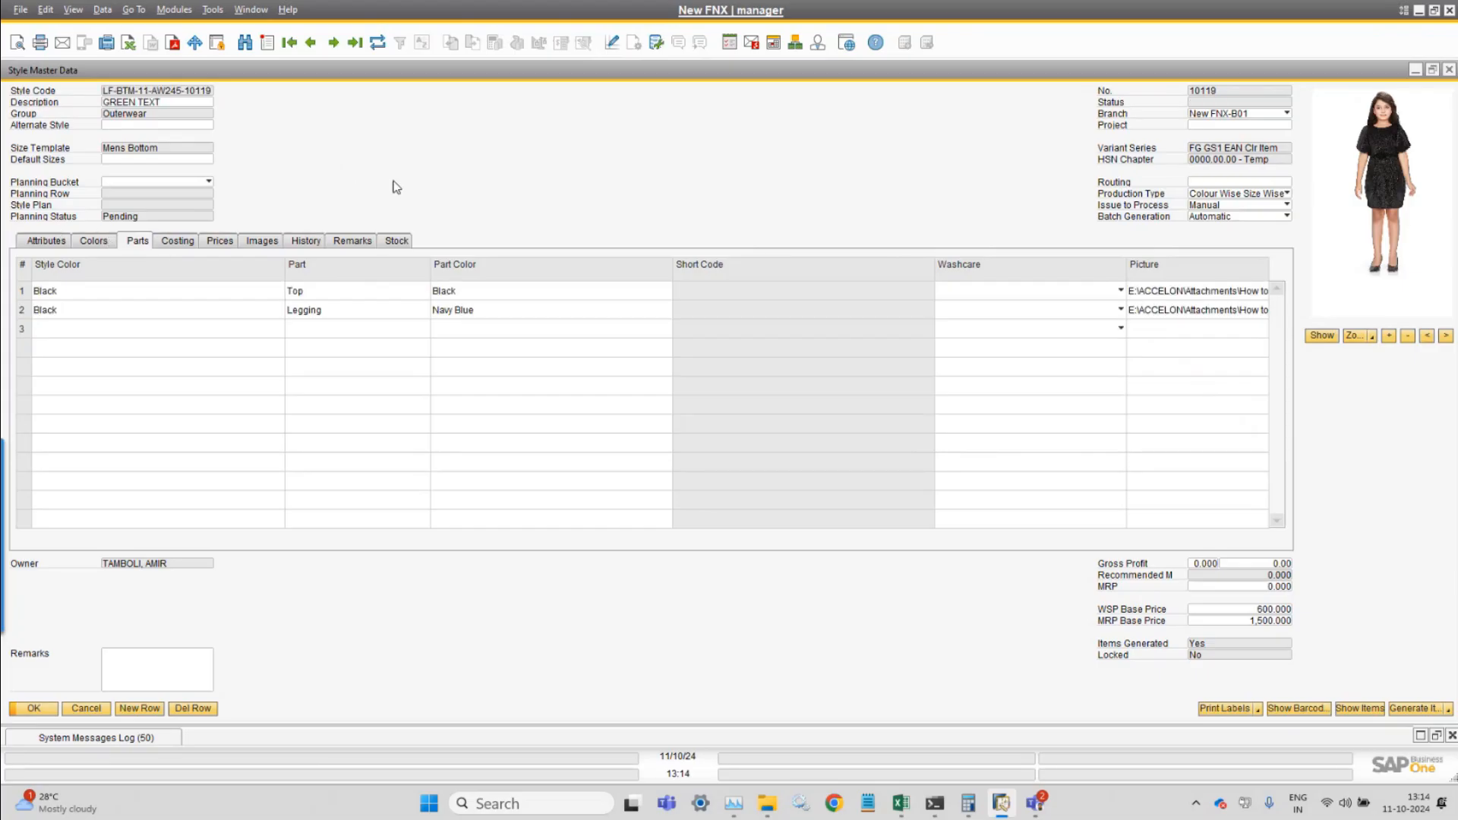
- Examine the GREEN TEXT style's colors, parts, costing, prices and images, and open the main image for Olive
click(94, 243)
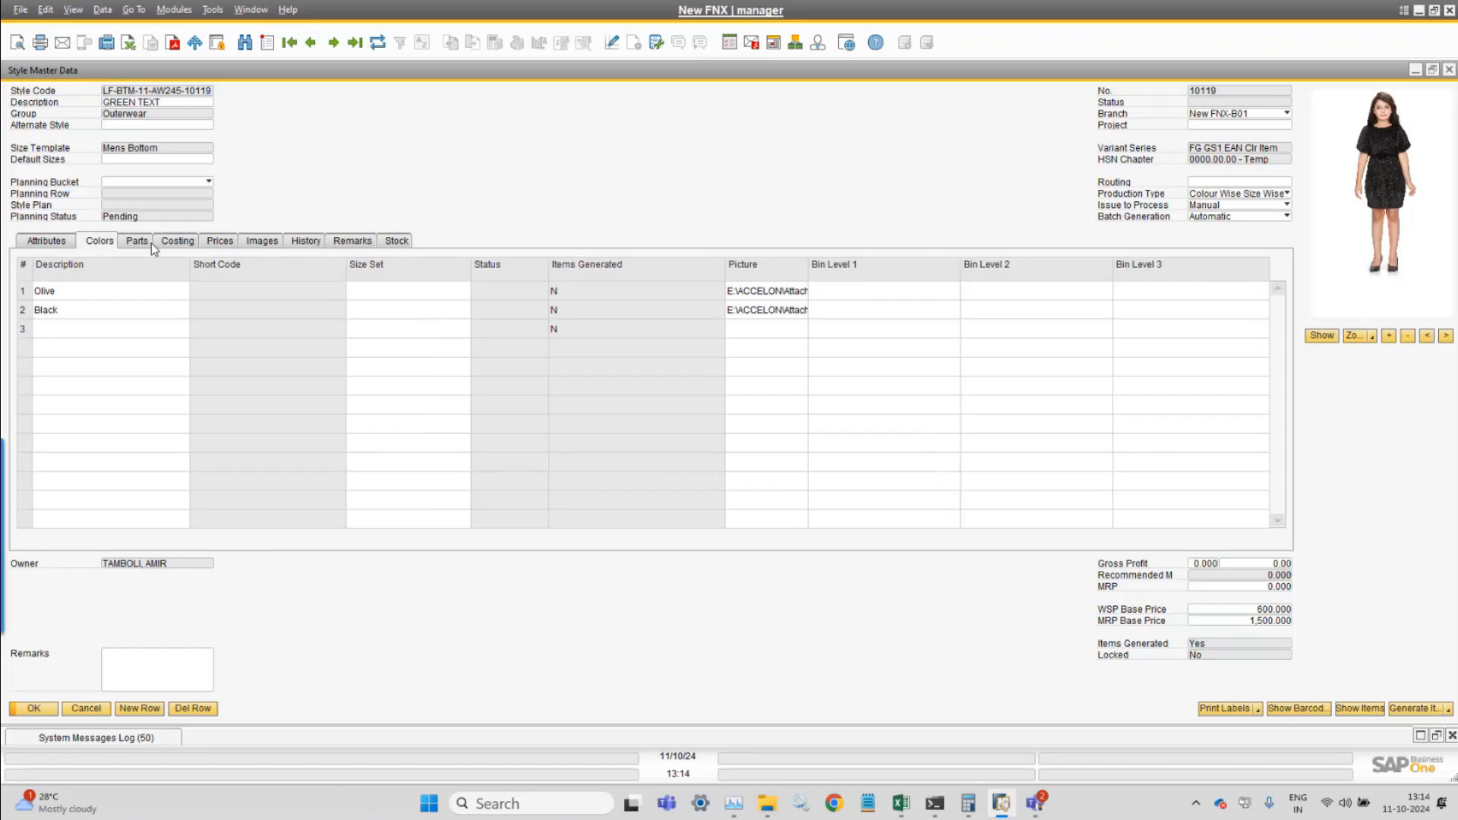
click(149, 243)
click(176, 240)
click(202, 240)
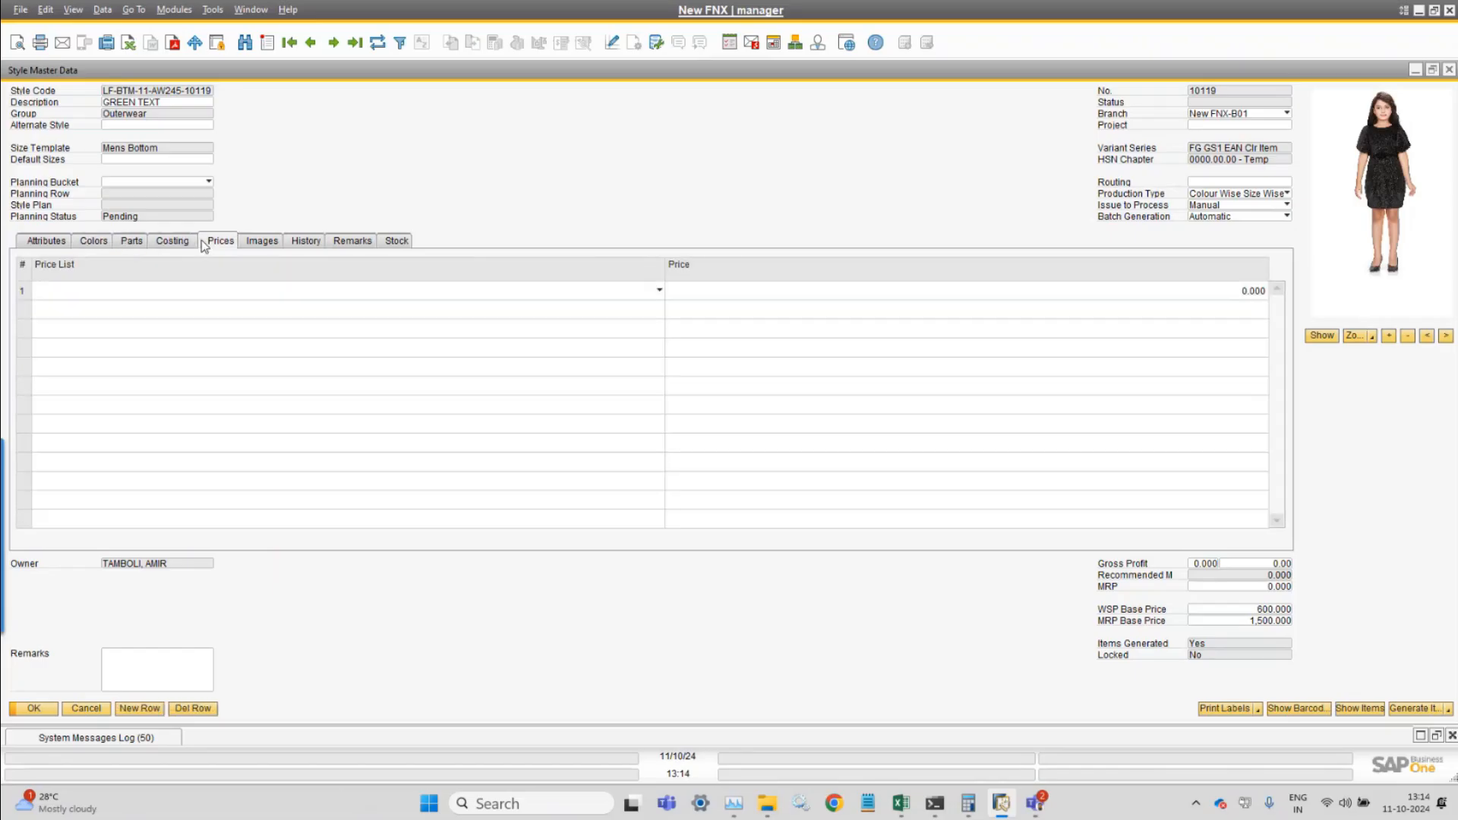
click(262, 242)
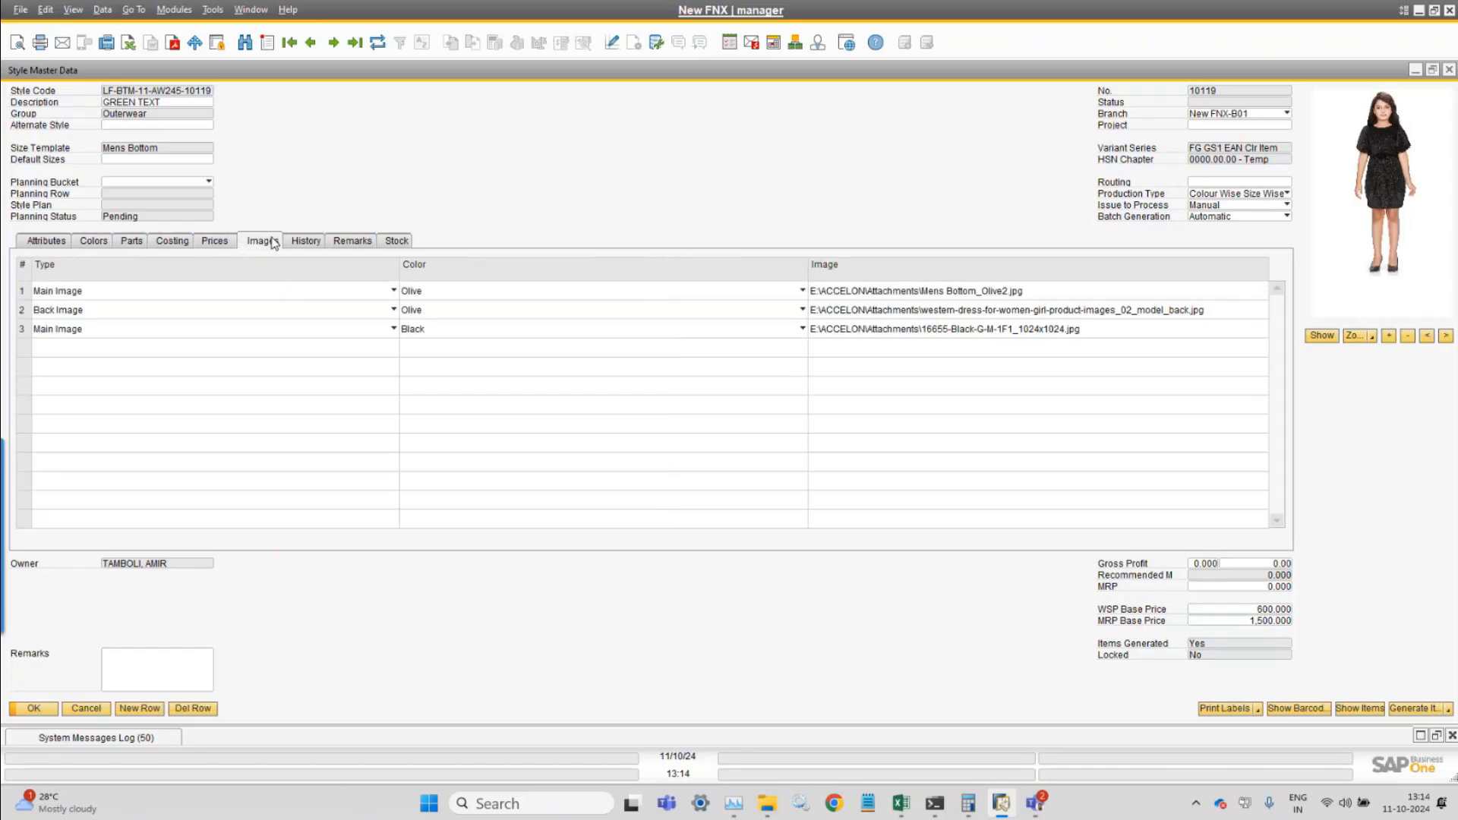
double_click(977, 292)
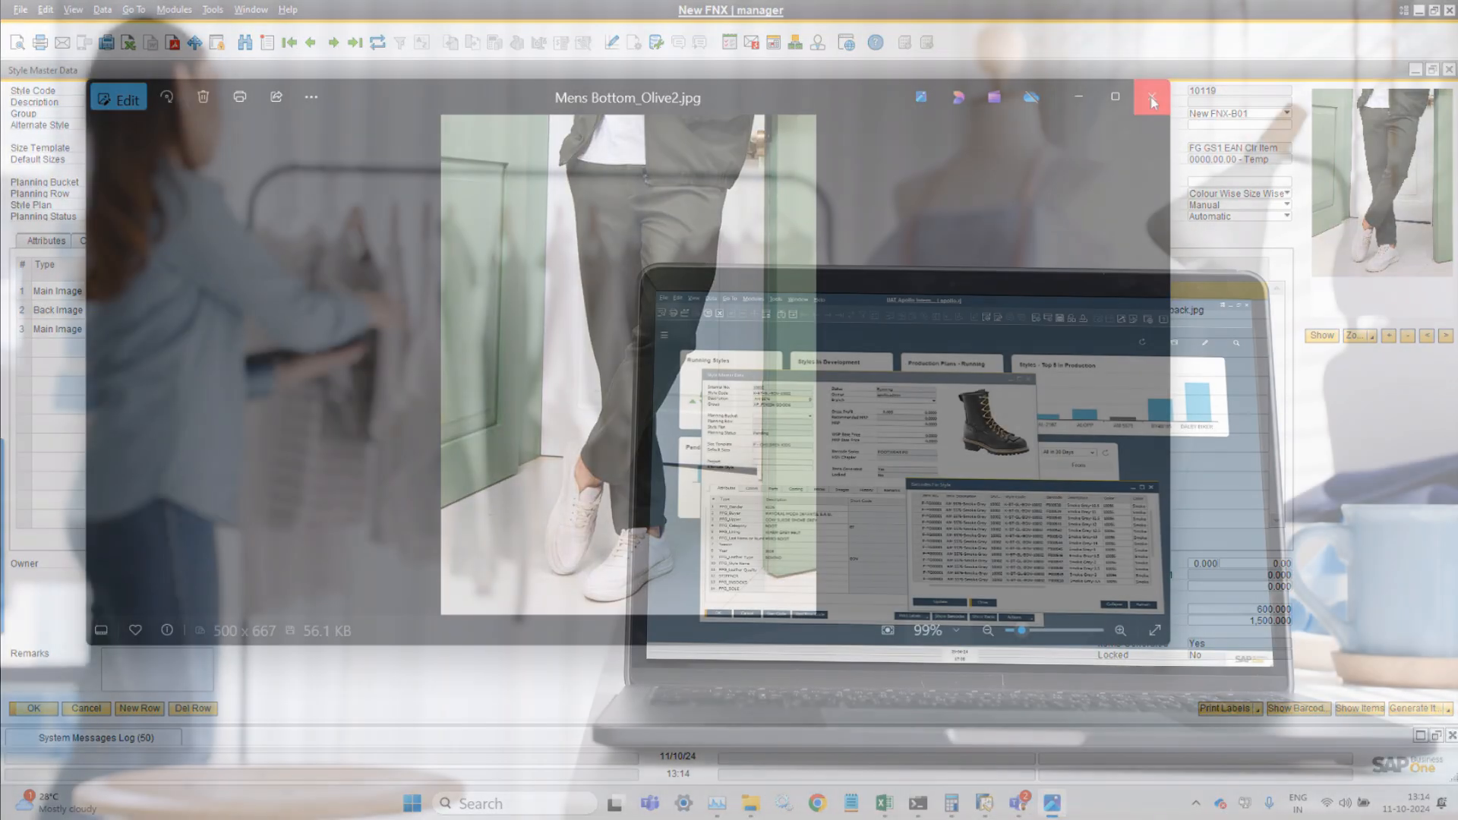